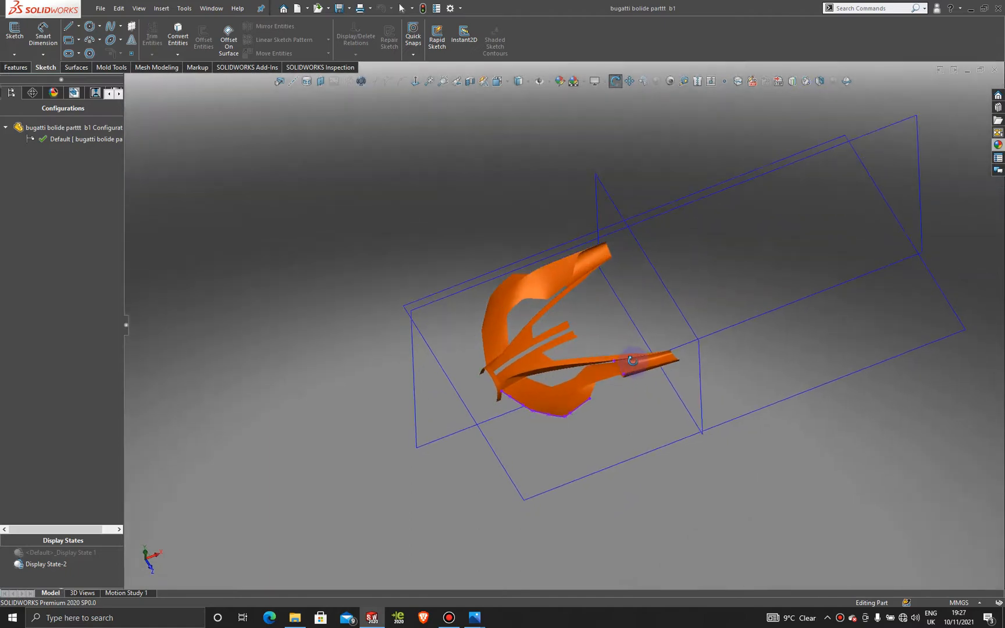
scroll(629, 361, down, 4)
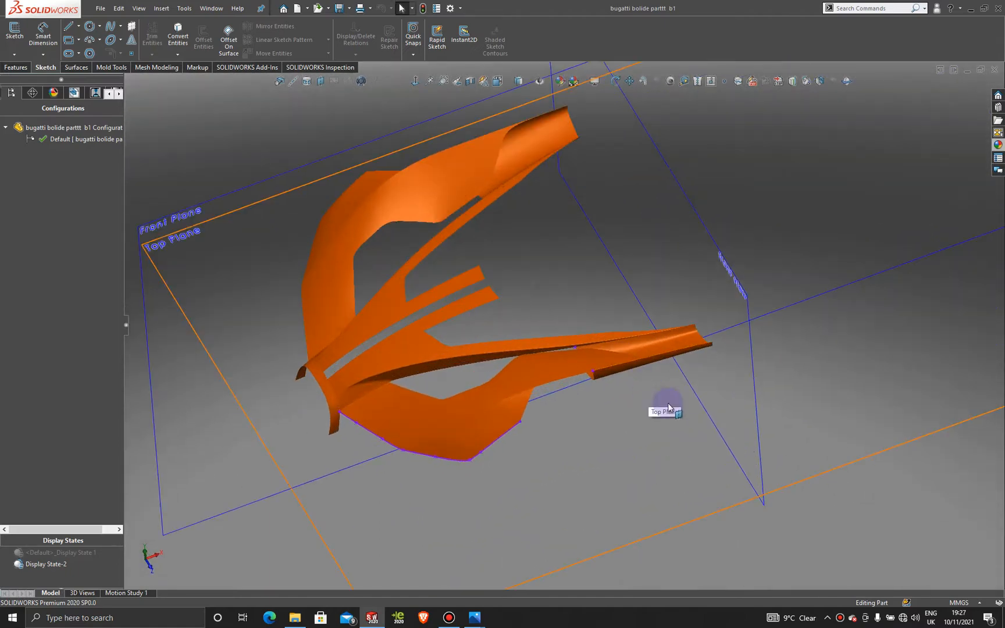
middle_drag(646, 415, 627, 405)
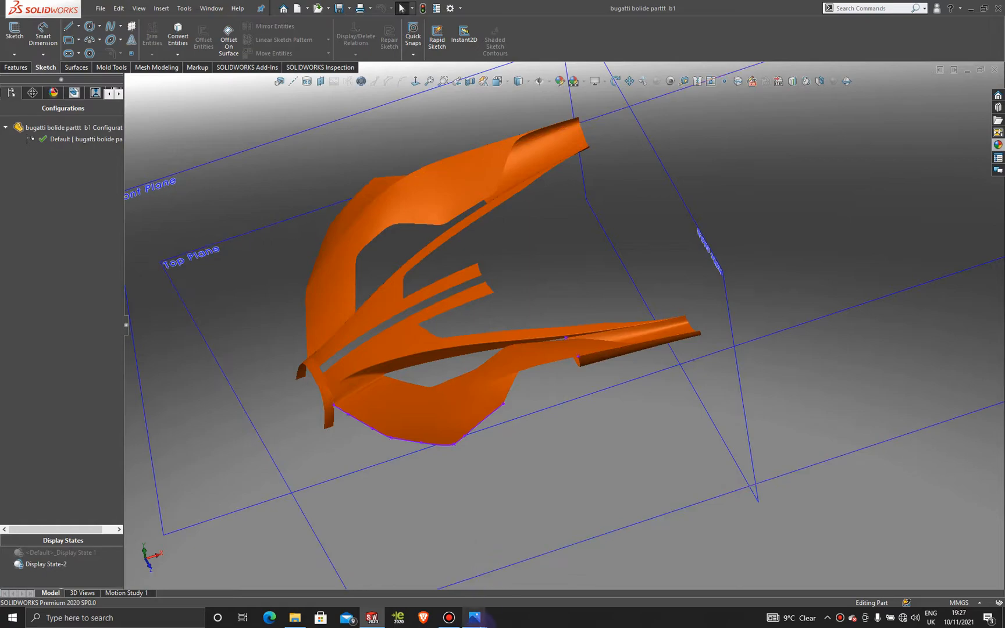
mouse_move(474, 618)
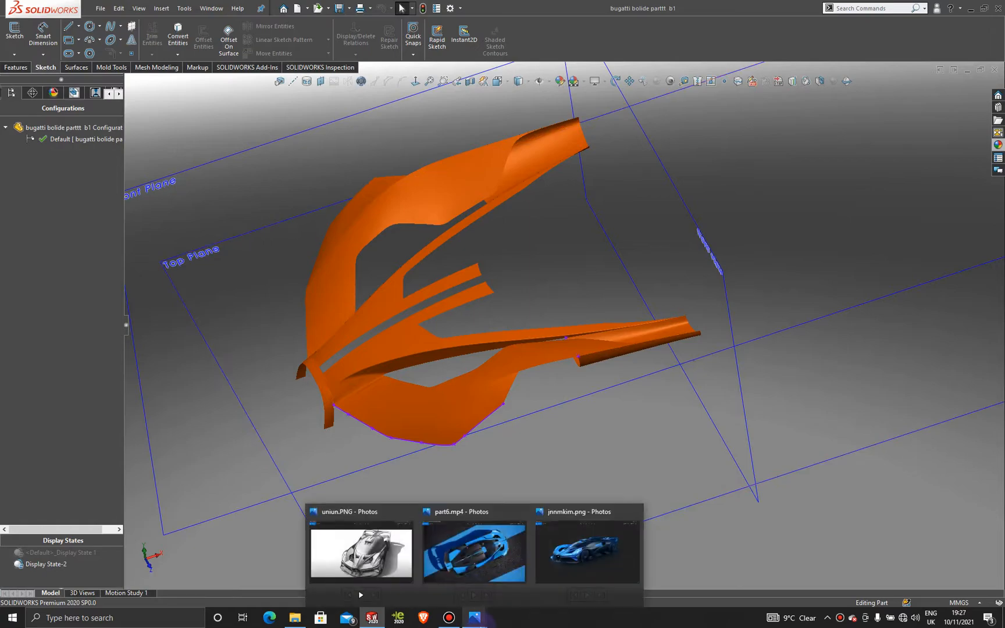
click(487, 539)
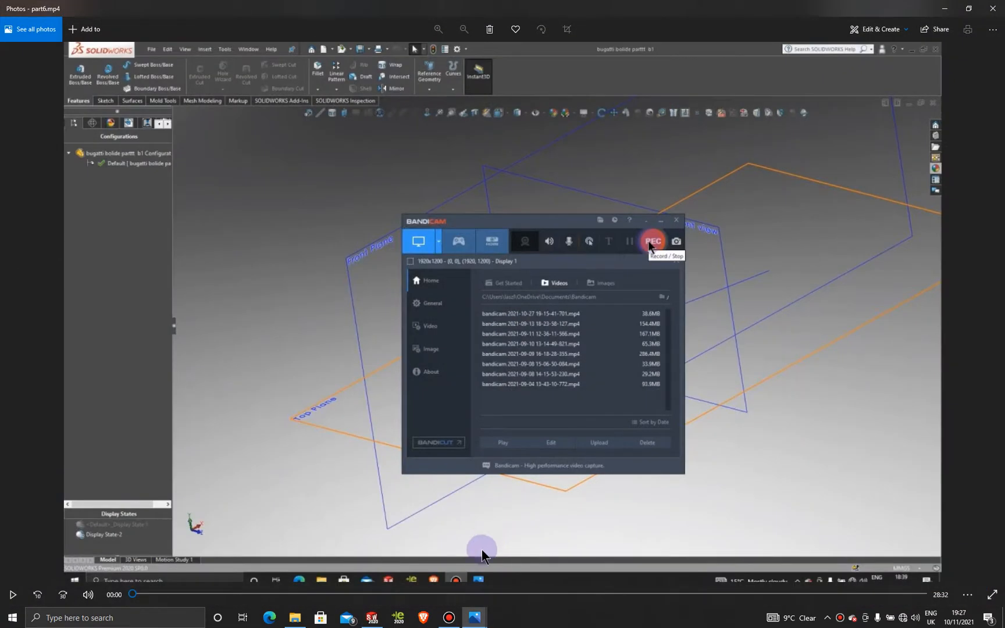
mouse_move(475, 620)
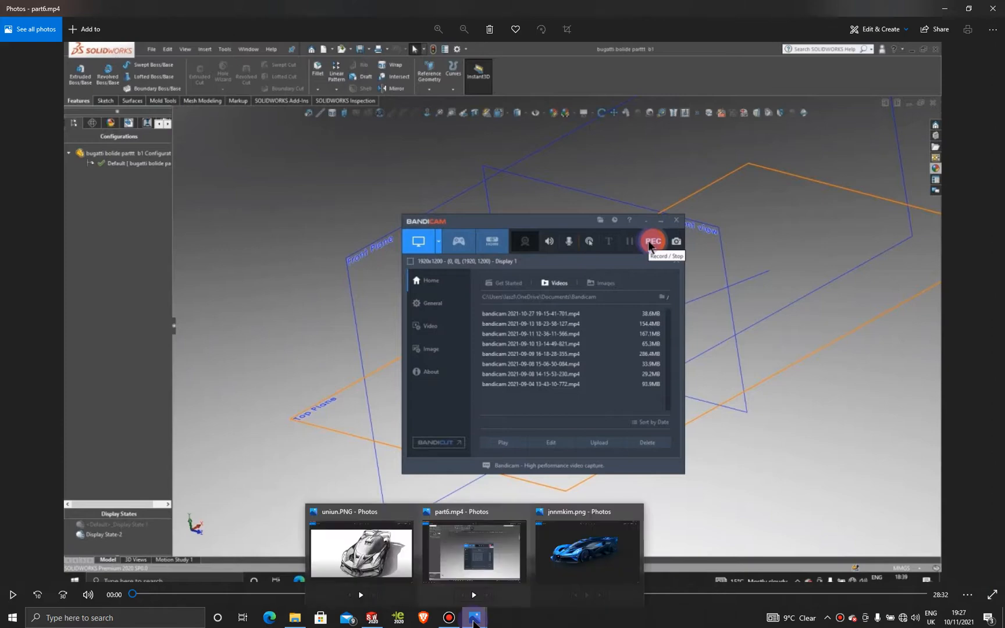
click(994, 7)
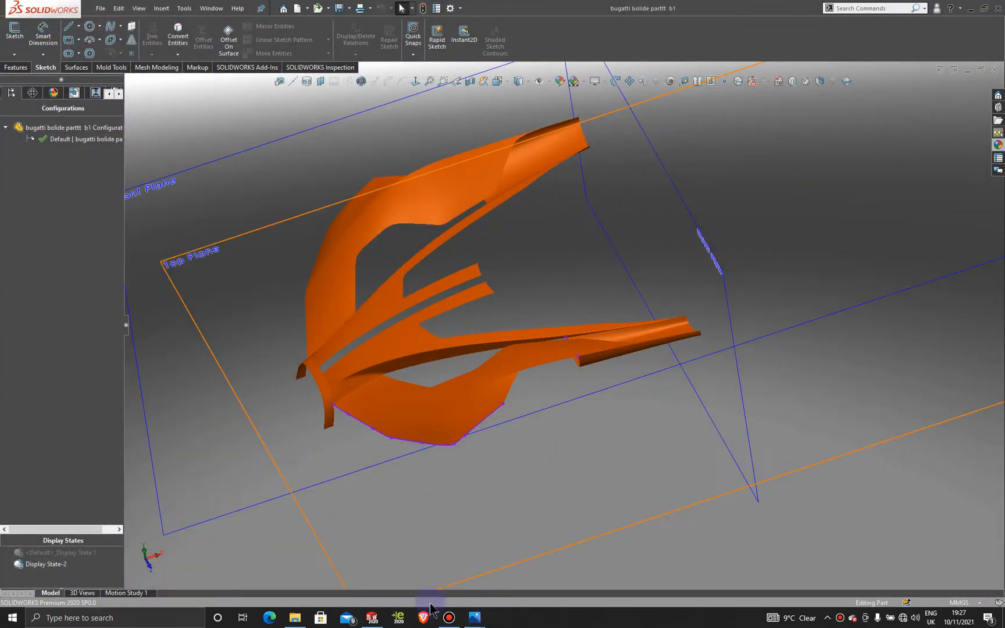
mouse_move(466, 624)
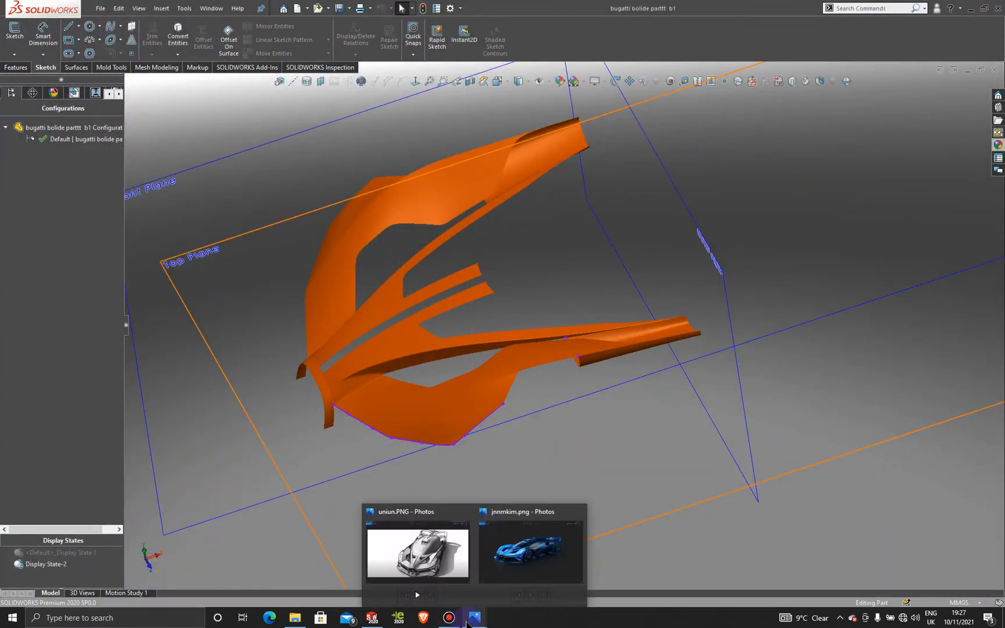
click(449, 618)
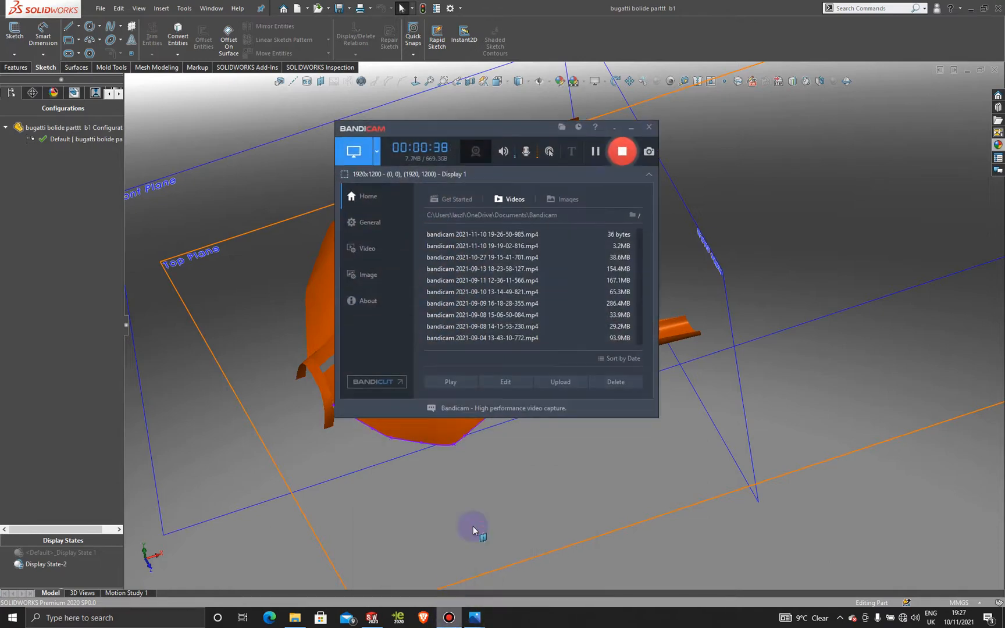
click(648, 126)
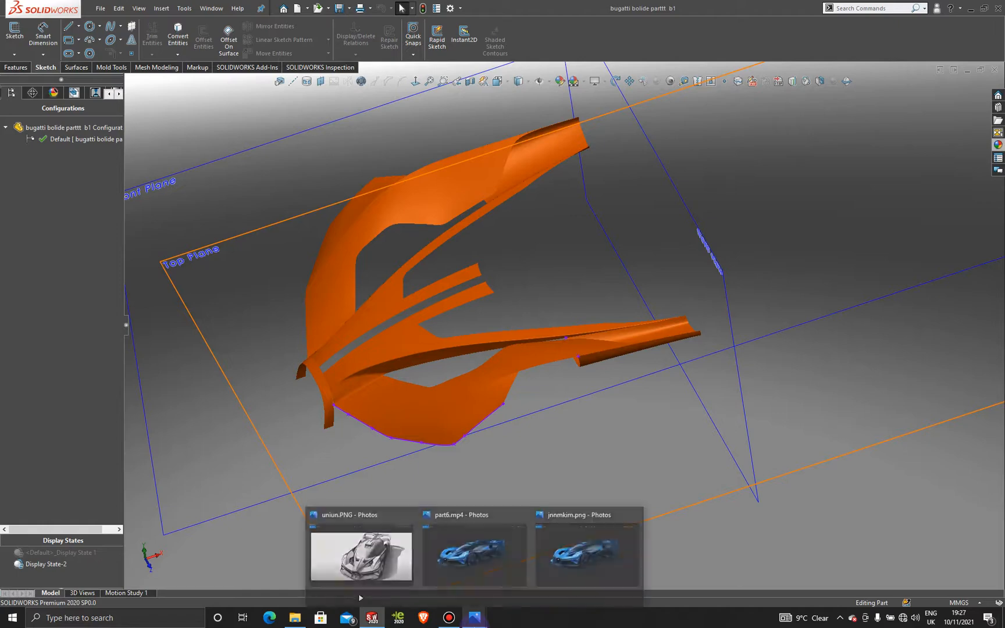
Switch to Photos and examine the blue car rendering jnnmkim.png enlarged to 133%.
mouse_move(476, 617)
click(500, 559)
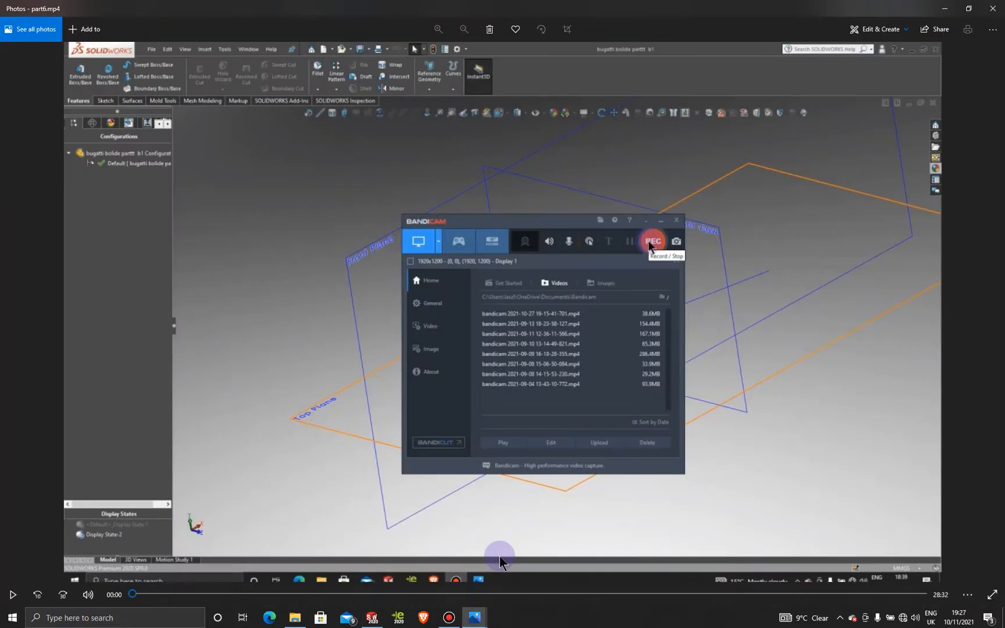
mouse_move(474, 620)
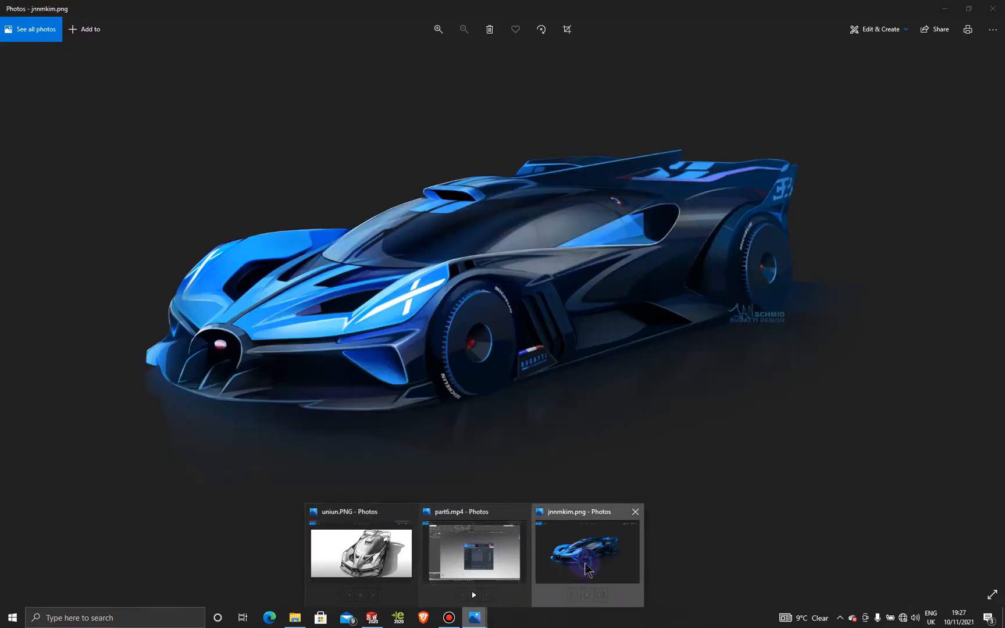
click(586, 561)
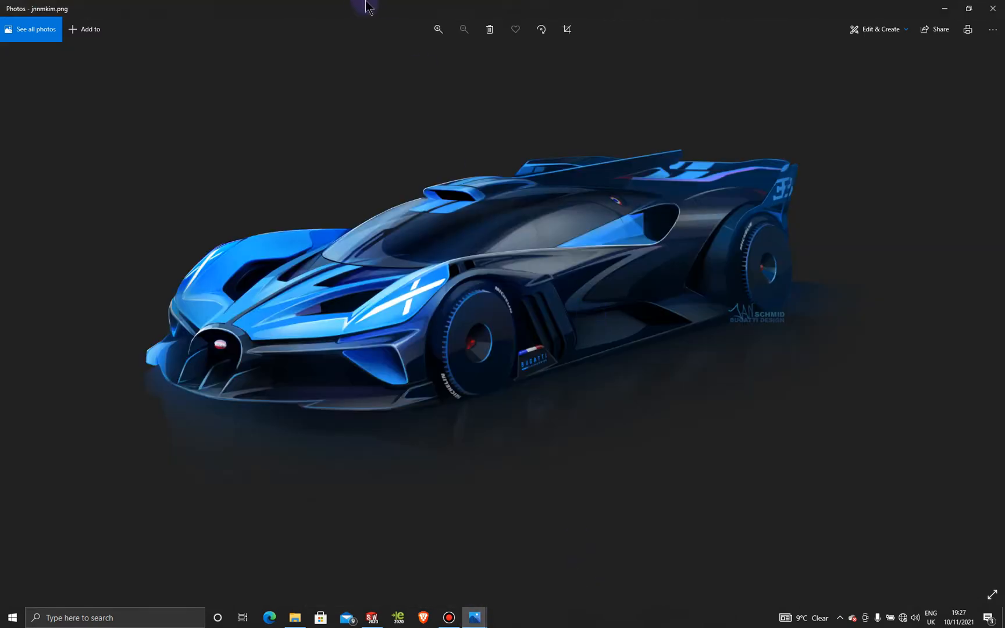
click(444, 38)
click(445, 38)
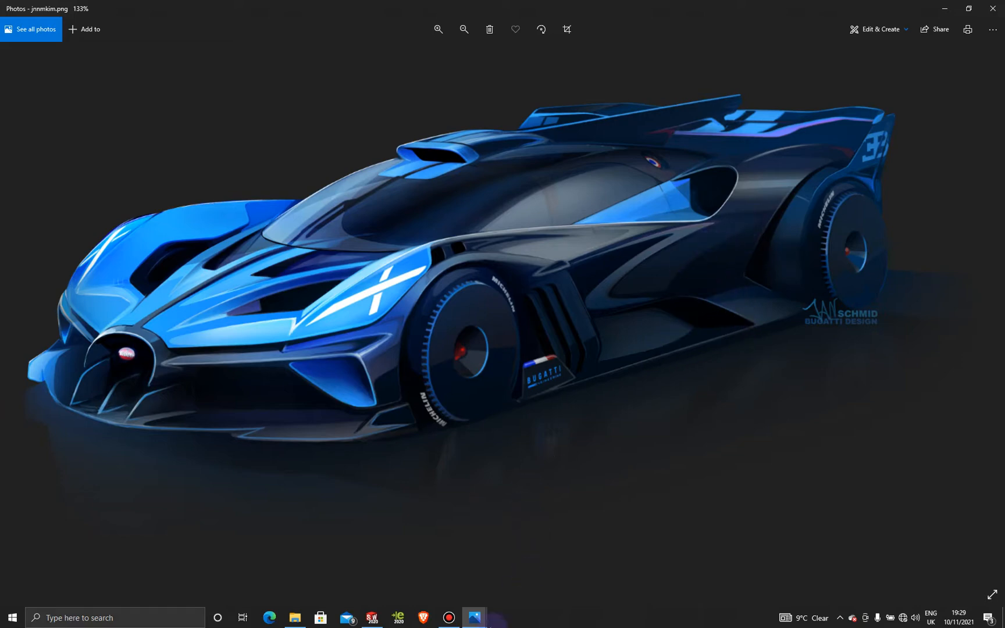
Examine the pencil drawing uniun.PNG in Photos, and return to the SOLIDWORKS model.
mouse_move(474, 618)
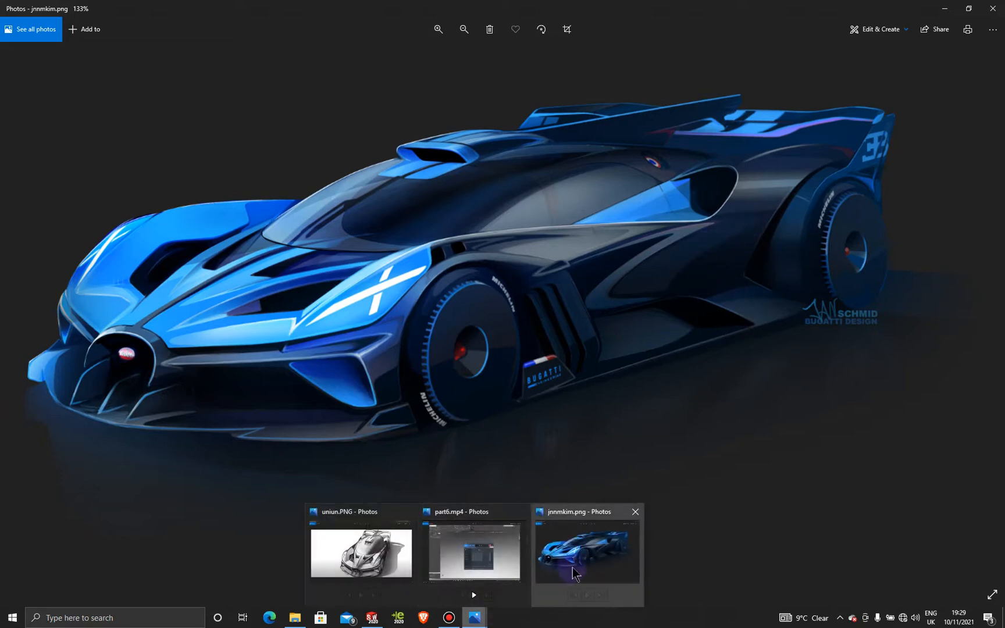
click(381, 558)
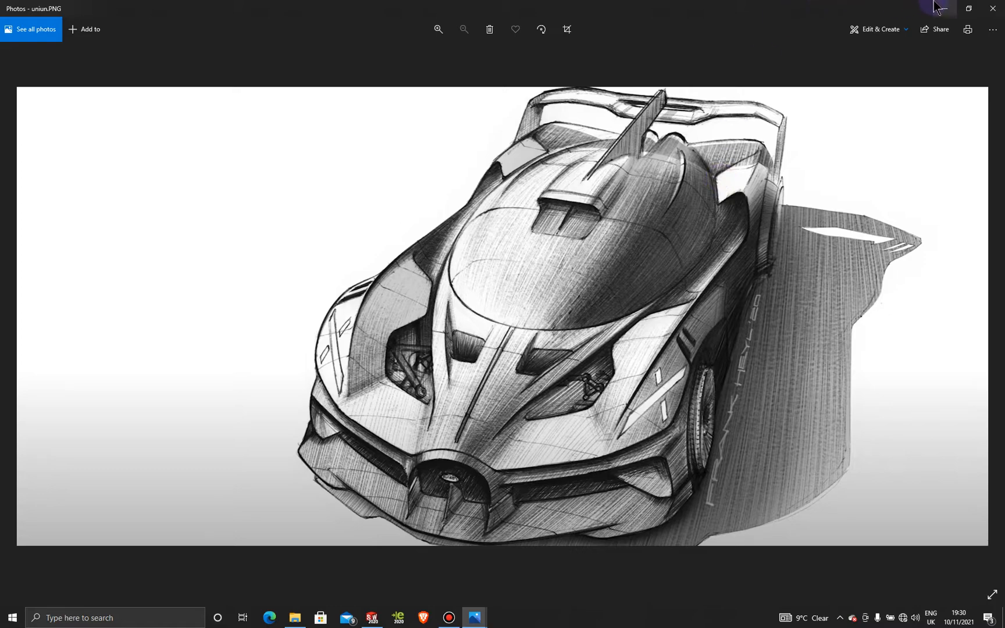
key(Right)
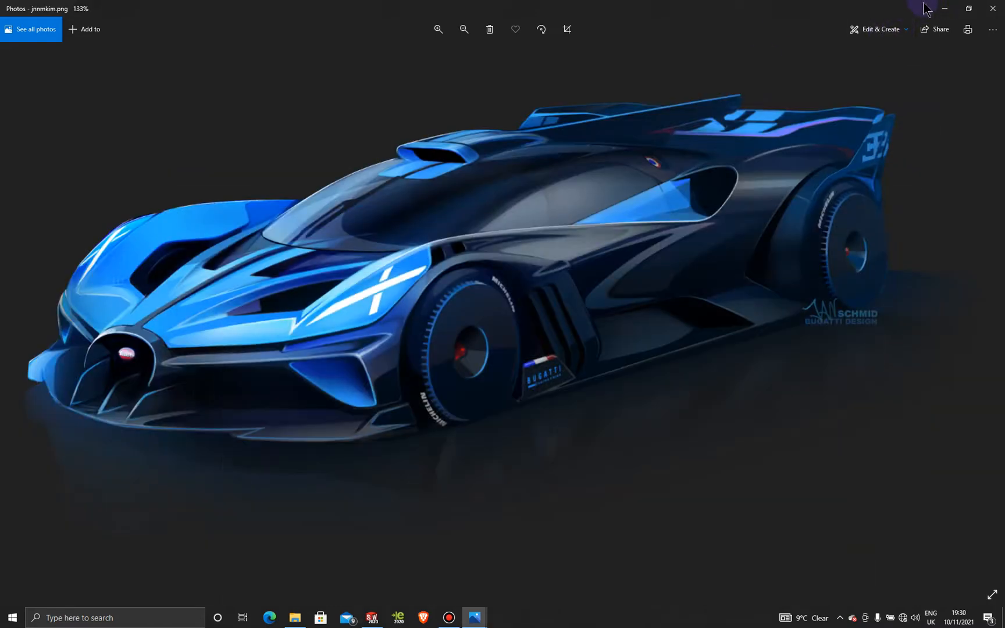
key(Right)
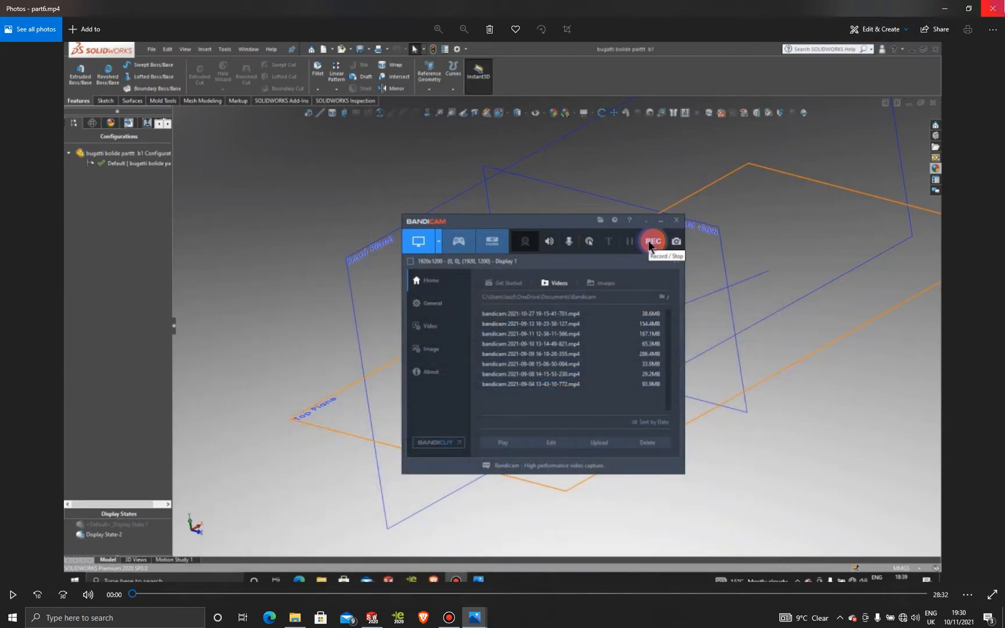
click(993, 8)
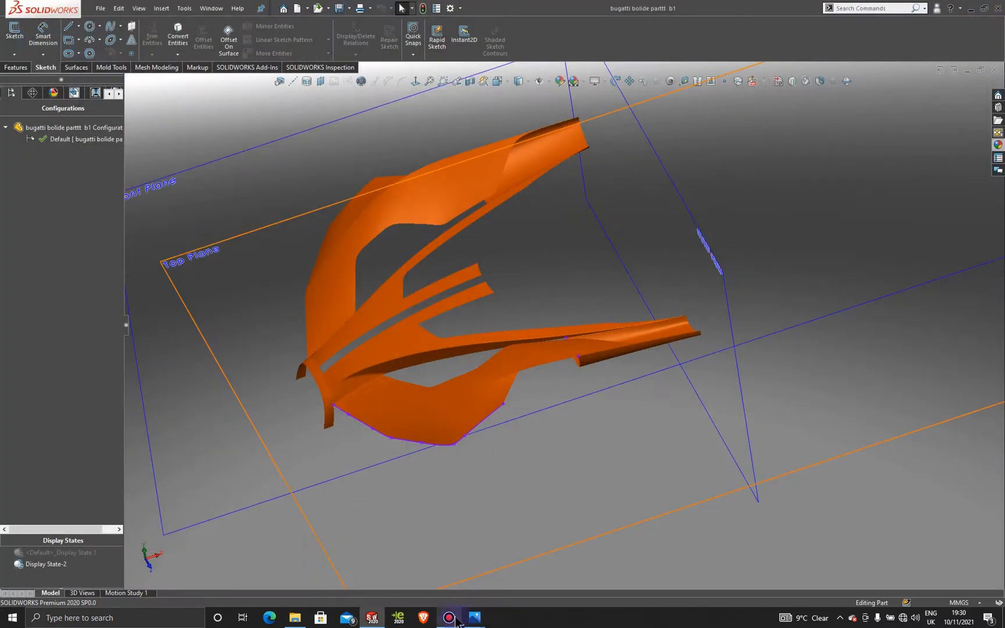
mouse_move(469, 623)
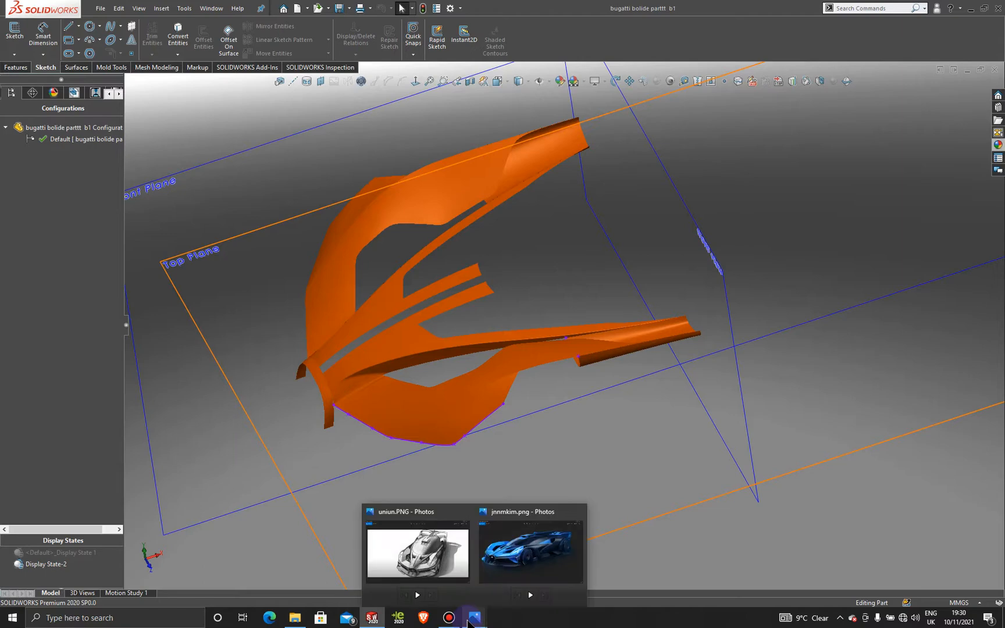
click(449, 618)
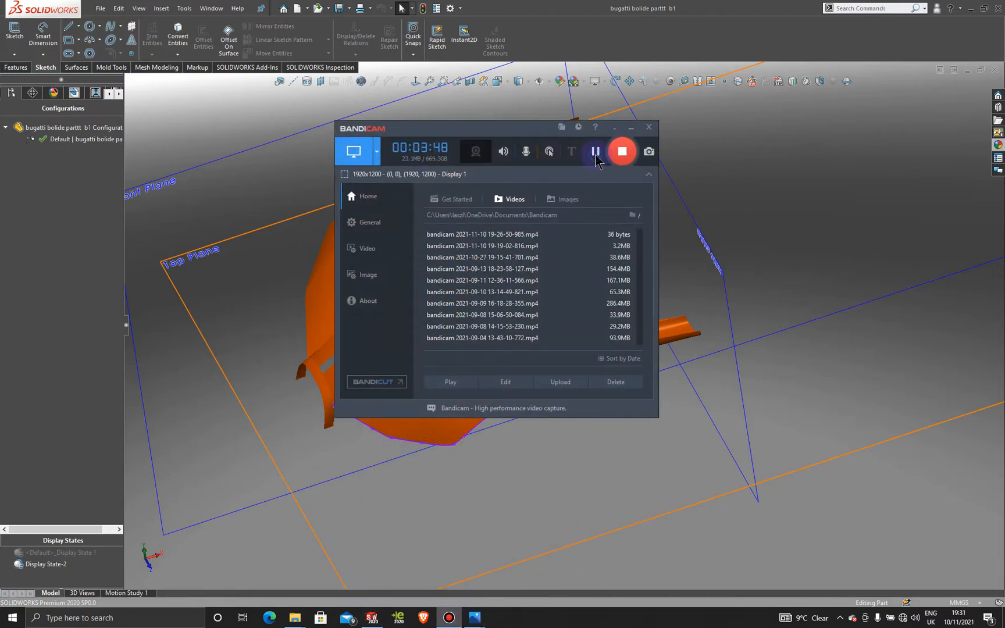
click(632, 128)
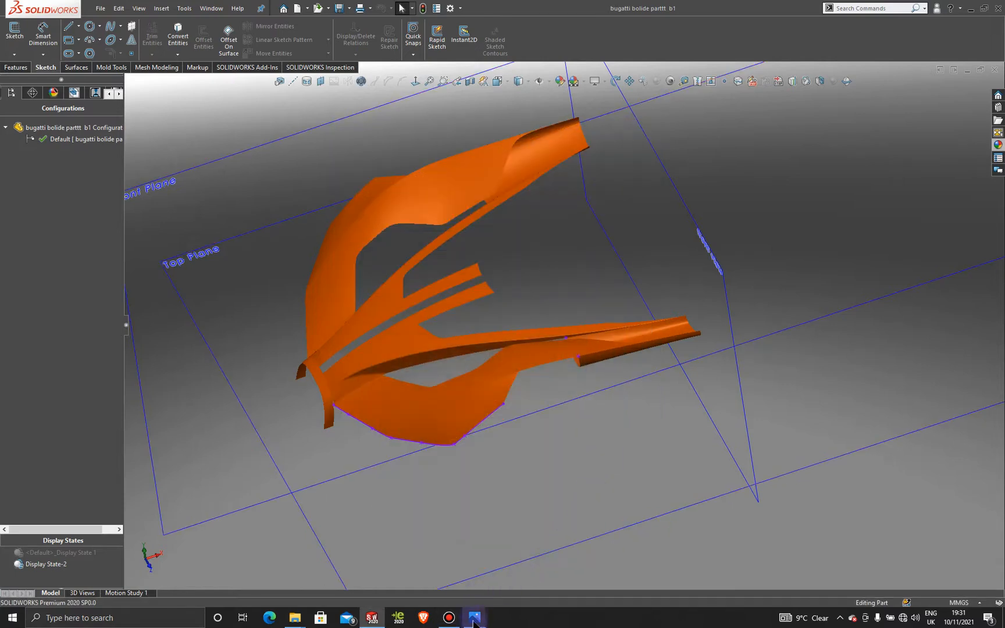
Switch to Photos, examine the top-view car photo 07_bolide_top_3.jpg enlarged to 214%, and return to SOLIDWORKS.
mouse_move(475, 617)
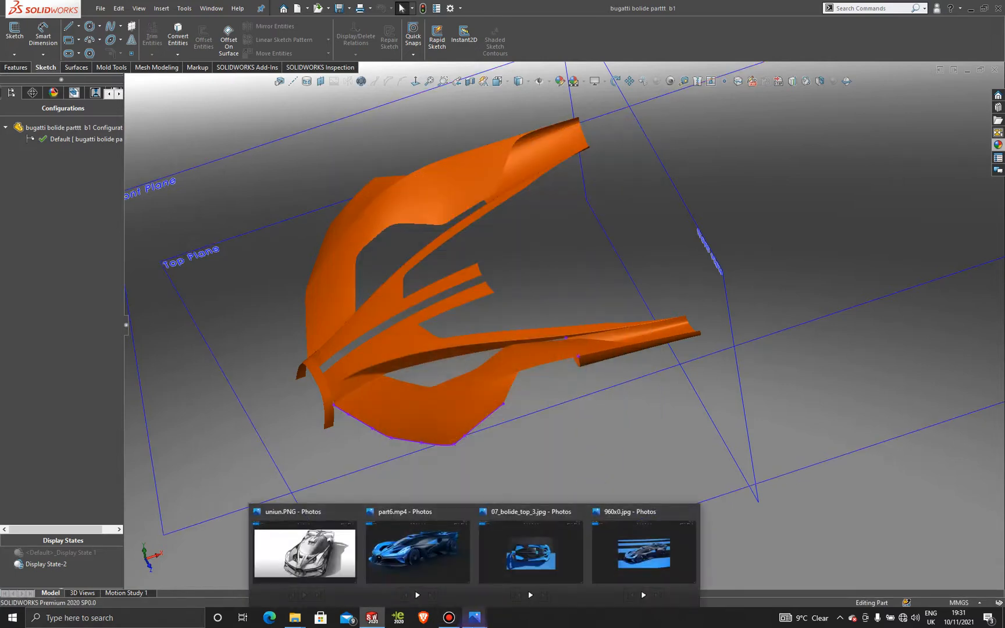
click(528, 553)
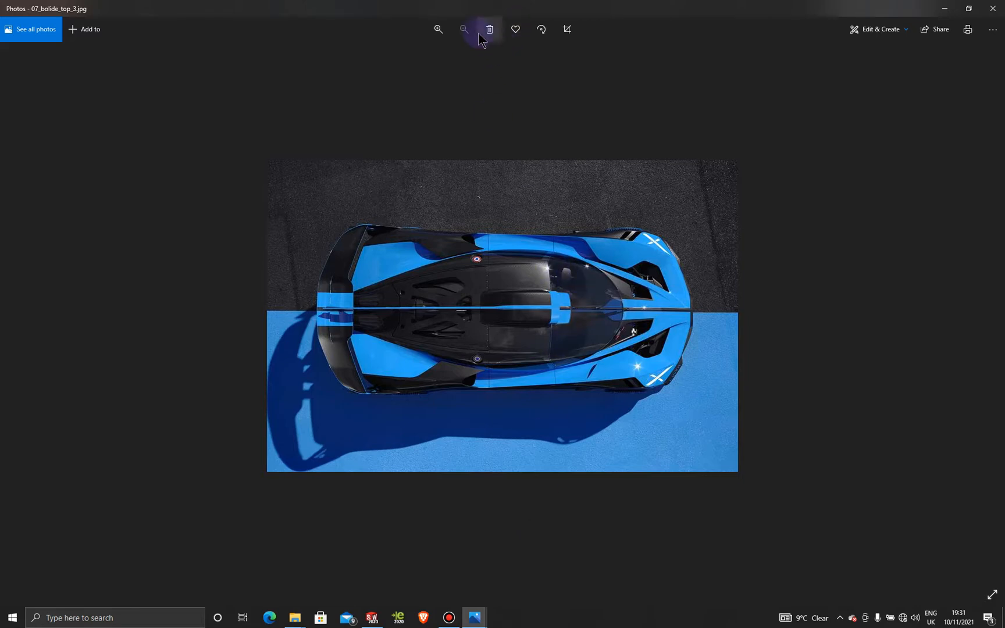
click(438, 35)
click(438, 35)
click(438, 35)
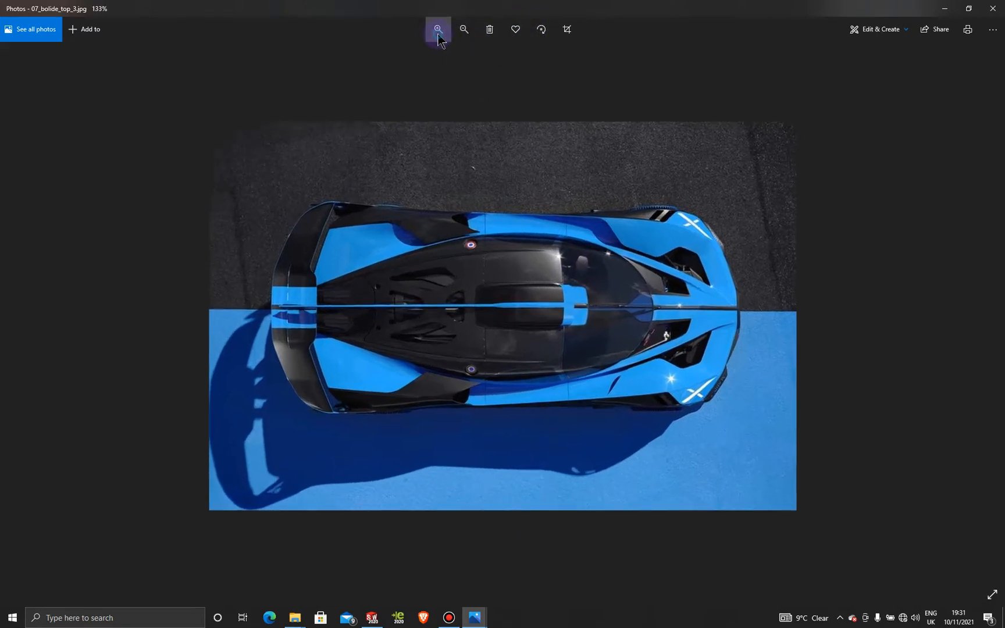
click(438, 35)
click(438, 35)
click(438, 35)
click(438, 34)
click(438, 35)
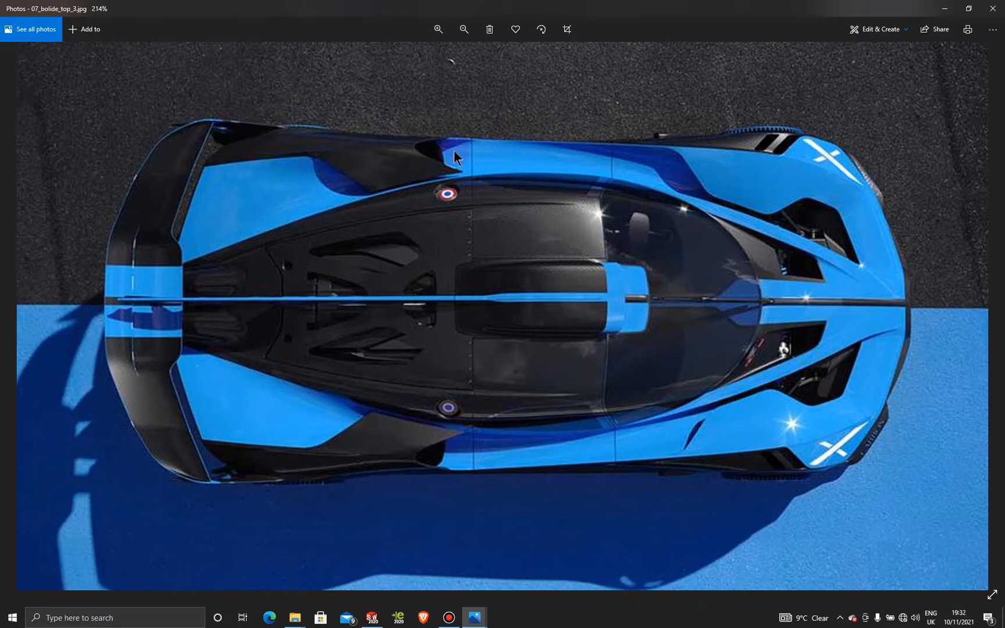
click(429, 143)
click(943, 14)
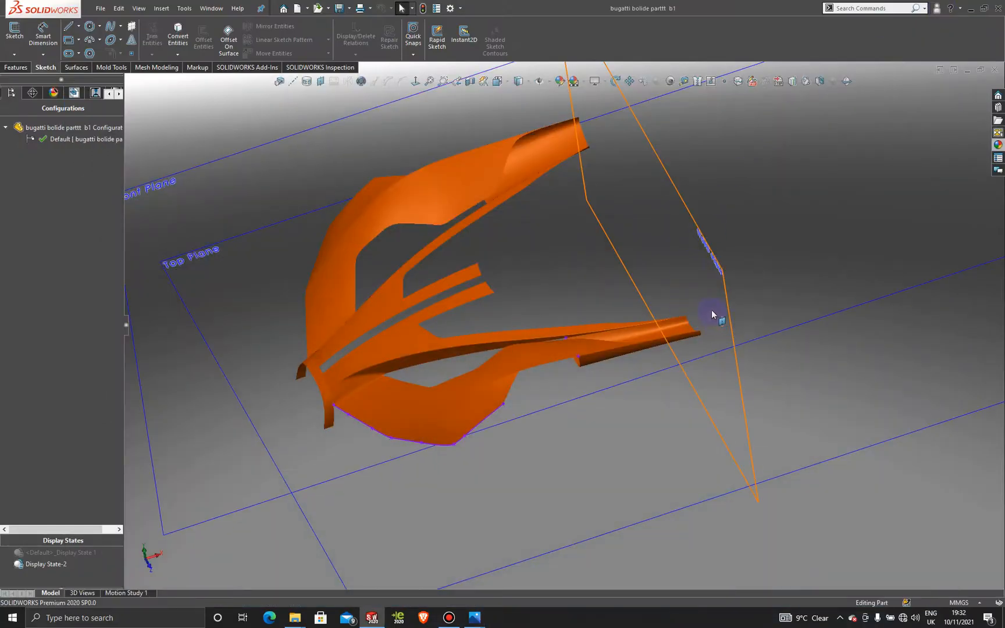
Try hiding the curved surface body at the rear end of the side fender, and undo it.
middle_drag(677, 317, 662, 343)
scroll(589, 349, down, 5)
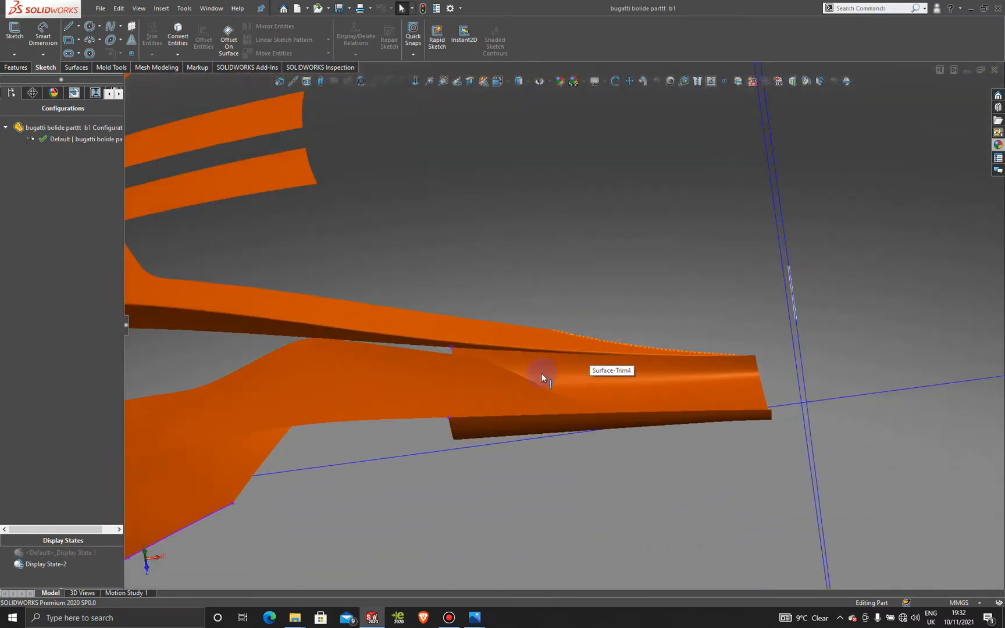
right_click(437, 342)
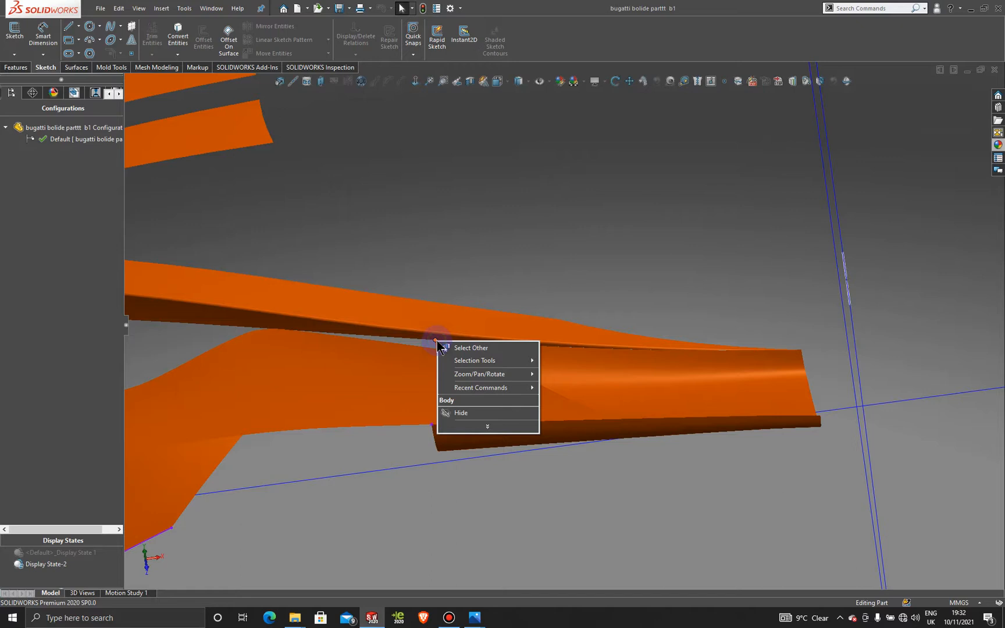
click(457, 412)
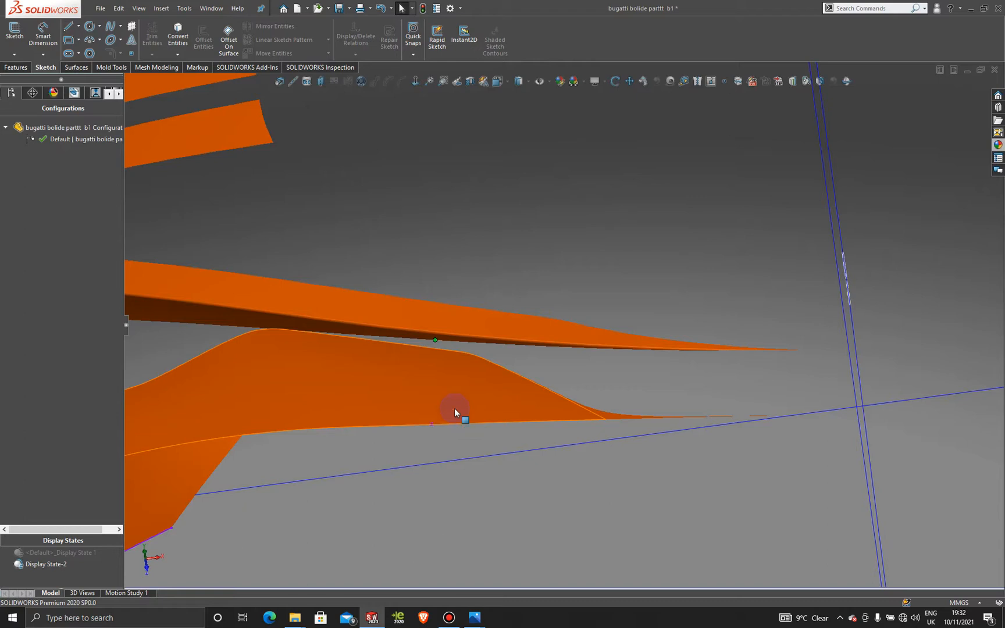
key(ctrl+z)
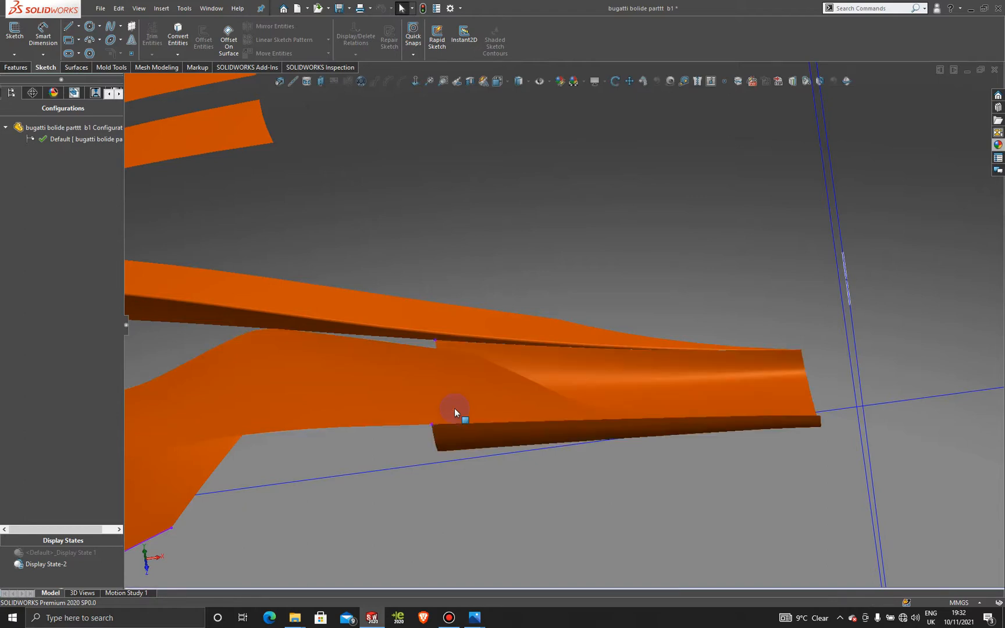
Hide 3DSketch35 at the front corner of the curved surface behind the side fender.
scroll(473, 405, down, 3)
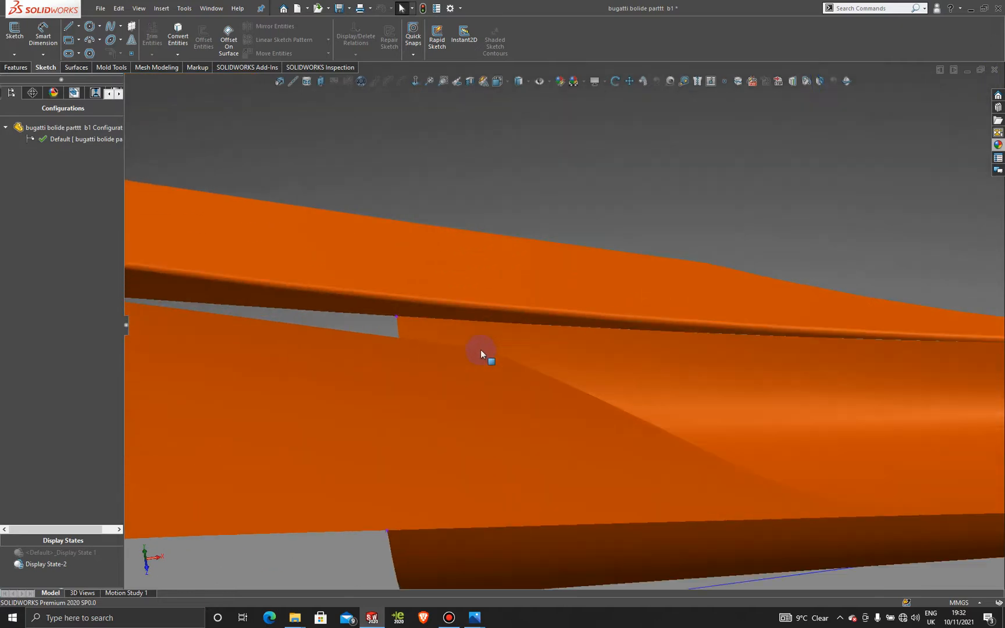
right_click(394, 314)
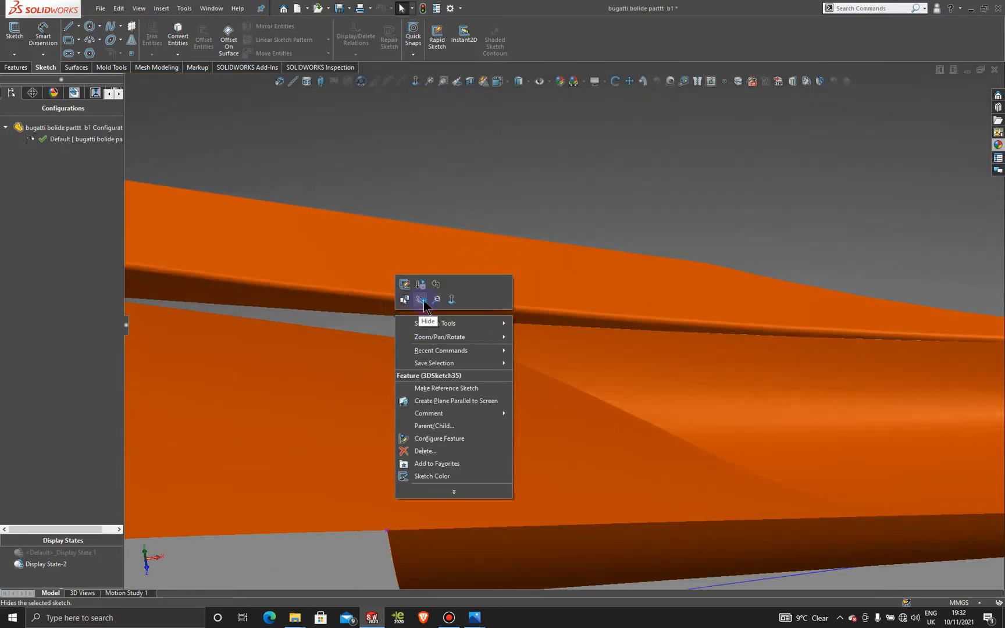
click(421, 300)
scroll(463, 535, up, 2)
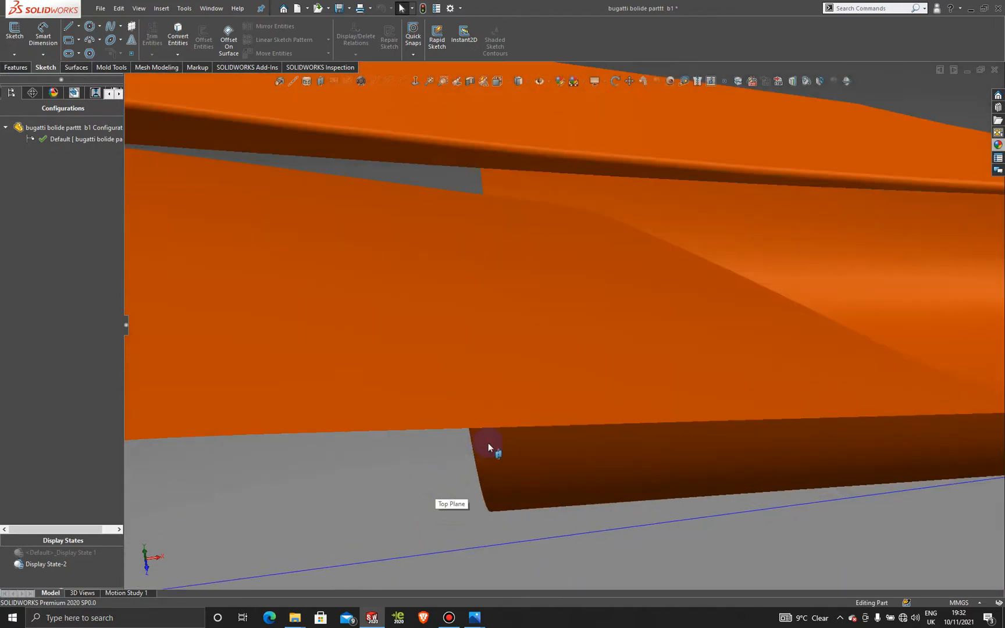
scroll(486, 448, up, 2)
middle_drag(484, 447, 705, 328)
scroll(743, 330, up, 7)
scroll(651, 328, down, 4)
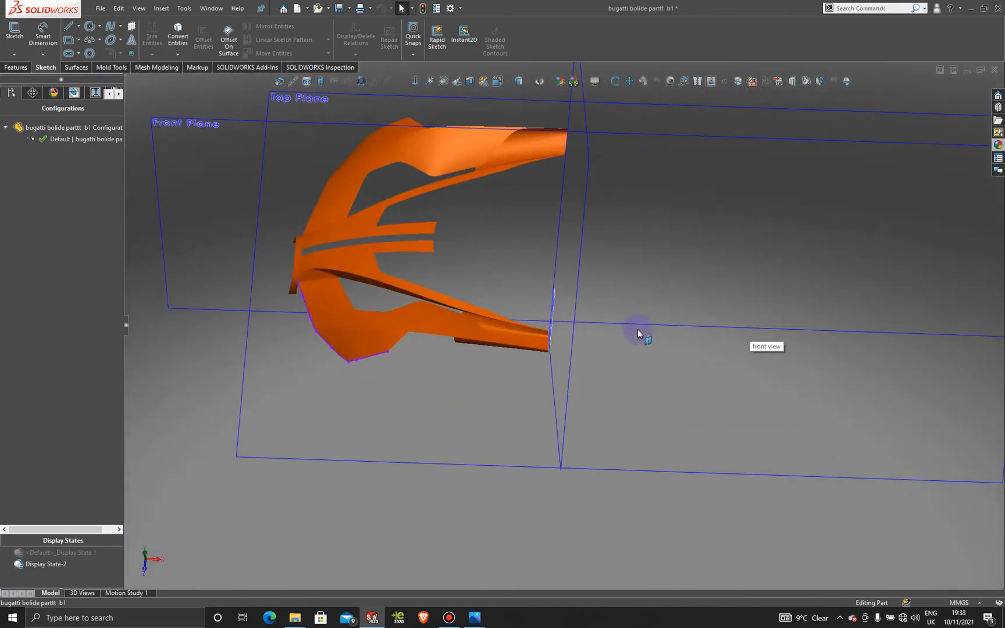
scroll(610, 330, down, 3)
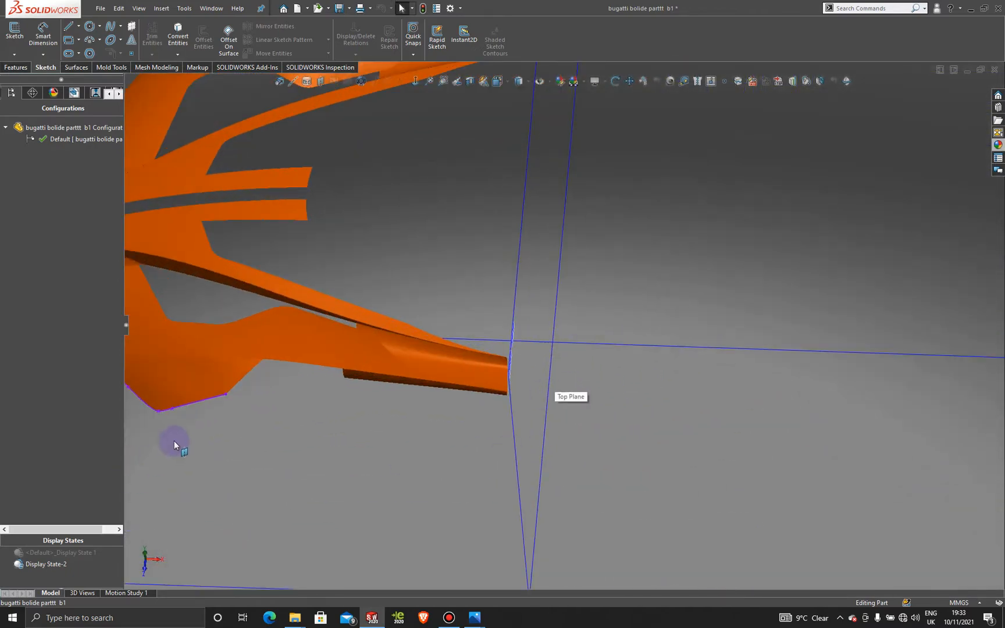
Activate Display State 1 and try hiding the shortest vertical centreline sketch above the nose.
double_click(88, 553)
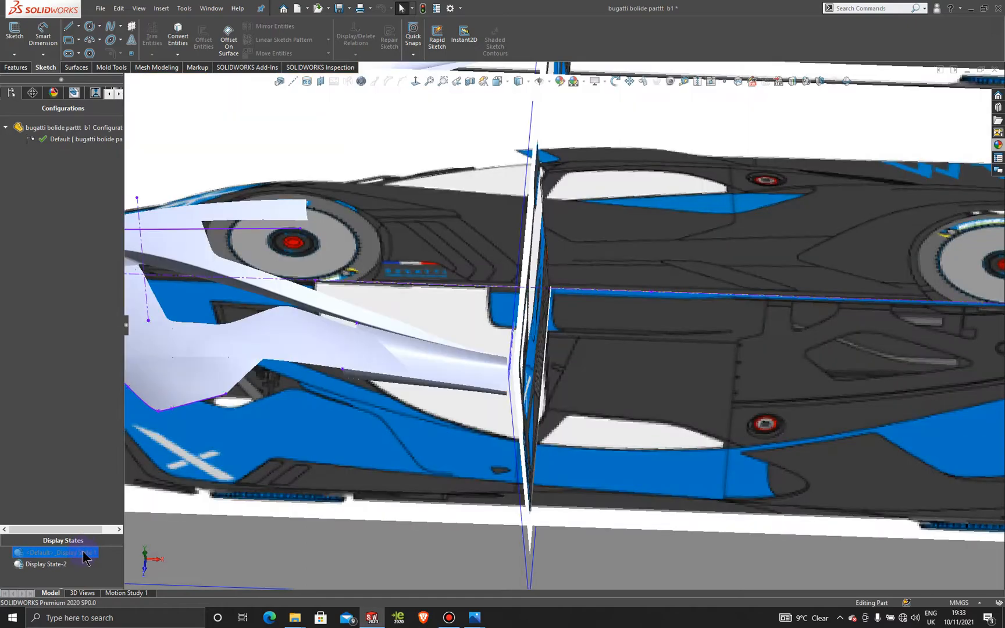
scroll(513, 435, up, 6)
mouse_move(507, 417)
middle_down()
mouse_move(559, 276)
mouse_move(633, 471)
mouse_move(651, 307)
mouse_move(685, 164)
mouse_move(547, 256)
mouse_move(489, 254)
mouse_move(505, 270)
mouse_move(482, 292)
mouse_move(523, 295)
mouse_move(489, 288)
middle_up()
scroll(466, 285, down, 10)
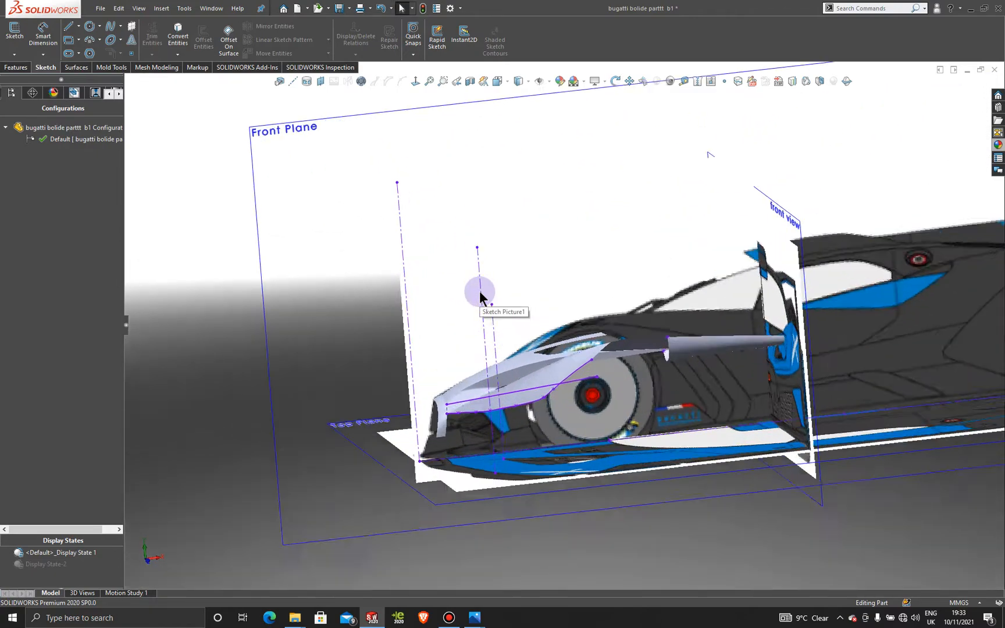
right_click(508, 375)
click(539, 349)
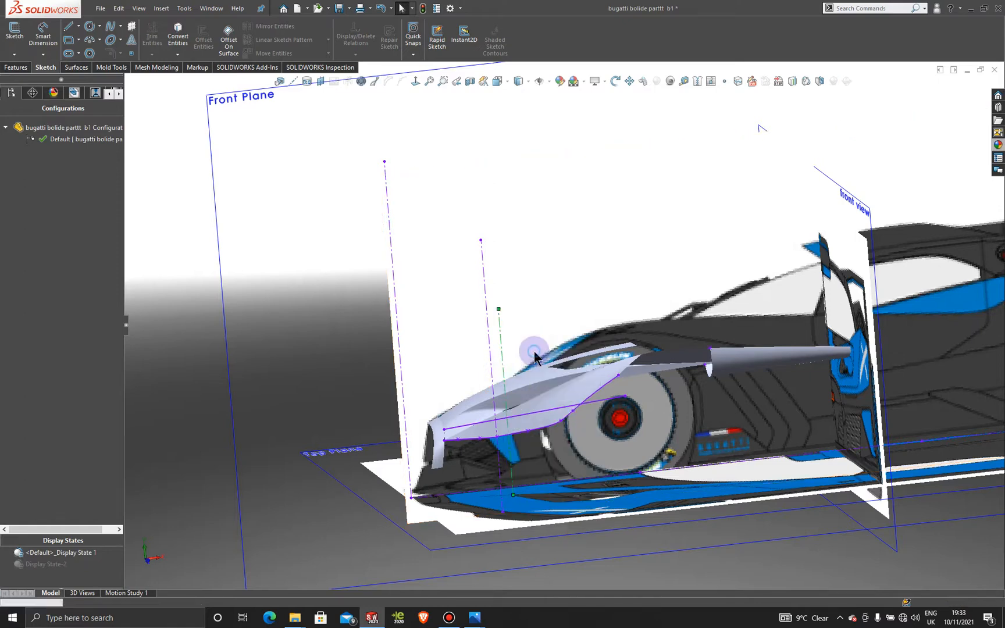
Try hiding 3DSketch12 and Sketch1 with its side-view picture, and undo the recent hides.
right_click(479, 279)
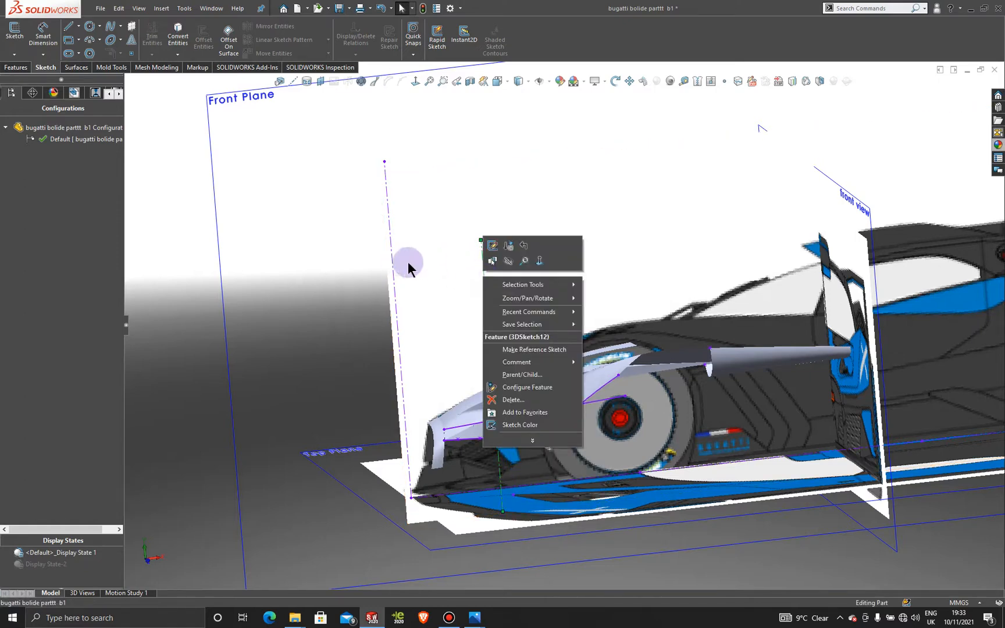
click(508, 261)
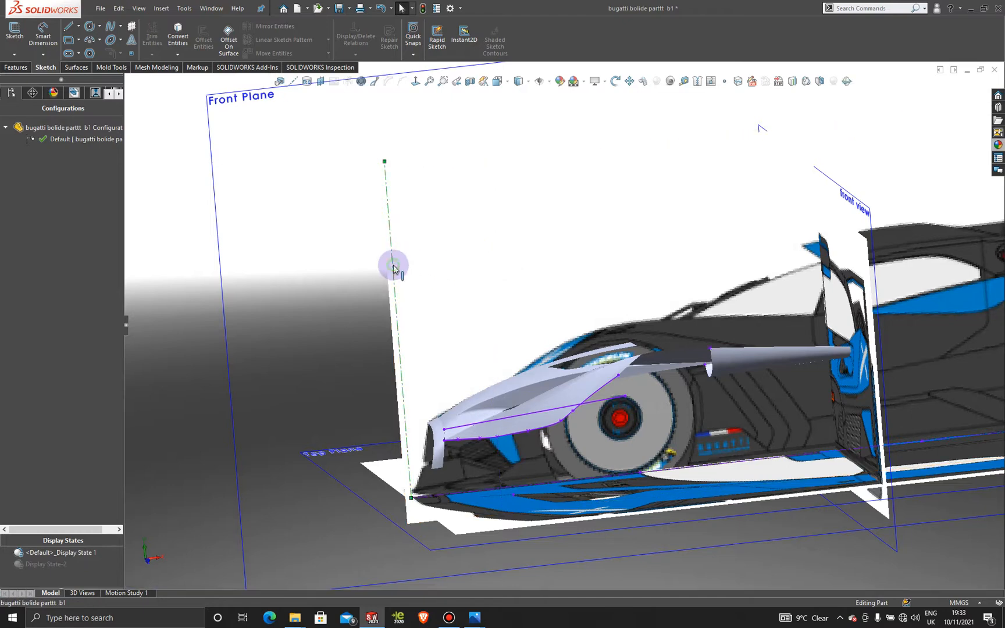
right_click(393, 269)
click(424, 249)
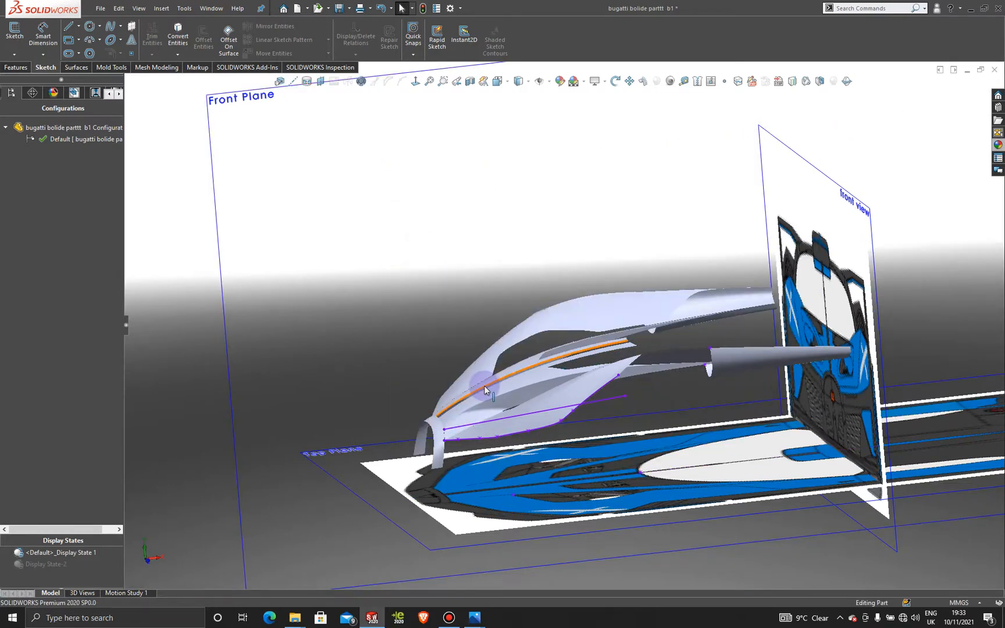
double_click(595, 391)
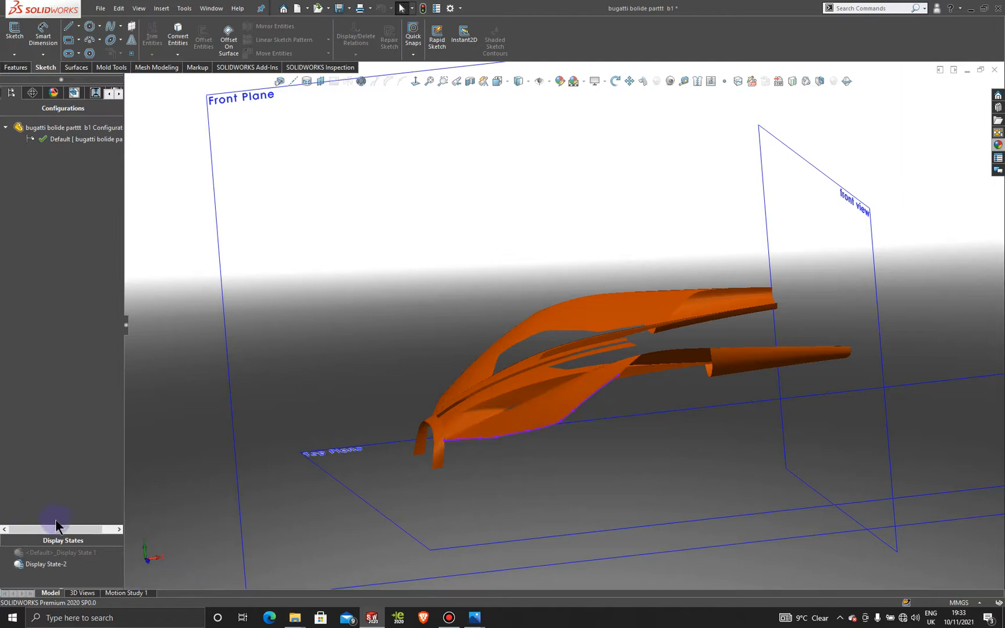
Compare Display State 1 with Display State-2 by switching between them around the front surfaces.
double_click(63, 554)
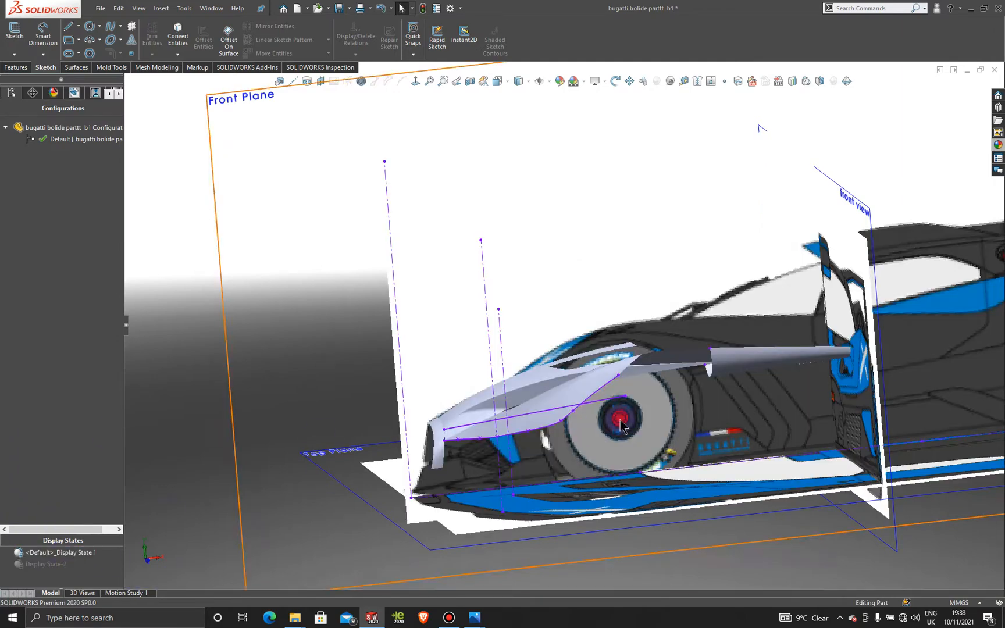
double_click(46, 564)
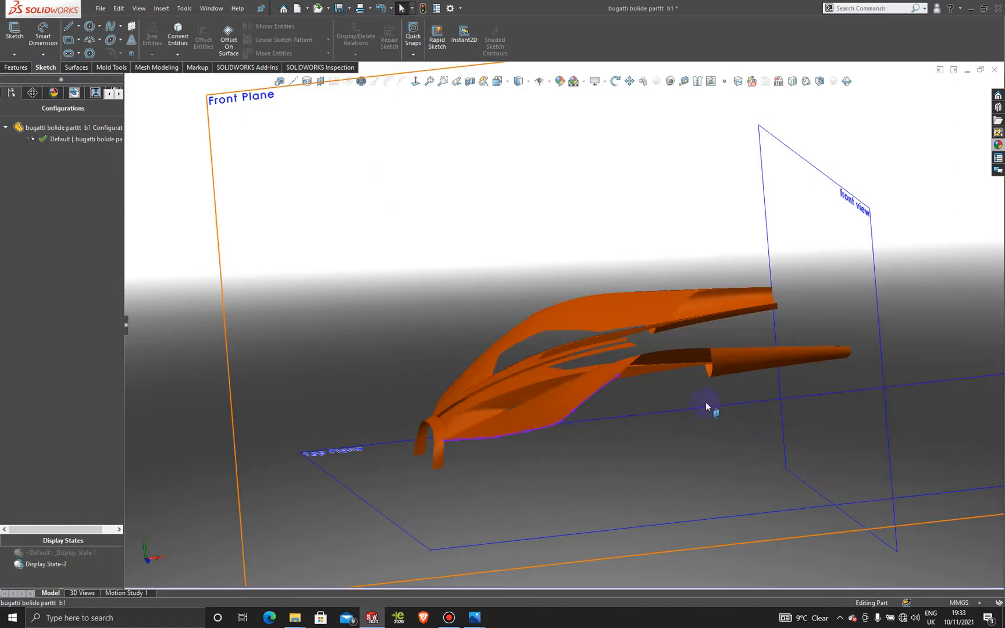
scroll(605, 331, up, 3)
middle_drag(605, 332, 411, 428)
double_click(58, 552)
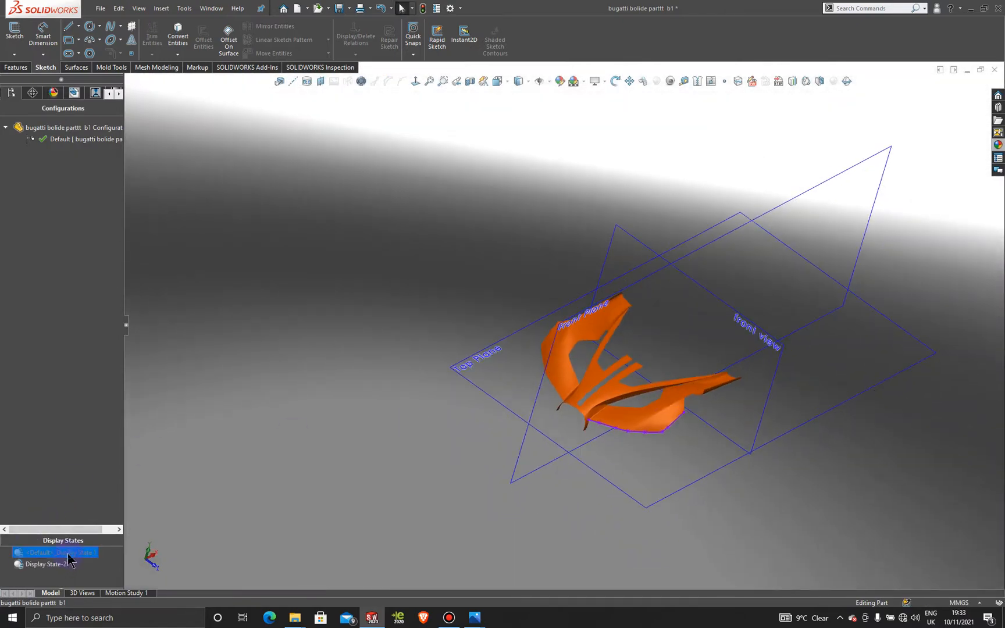
Try hiding Sketch1, the tall vertical centreline at the nose, and undo it.
middle_drag(660, 409, 608, 329)
scroll(536, 274, down, 5)
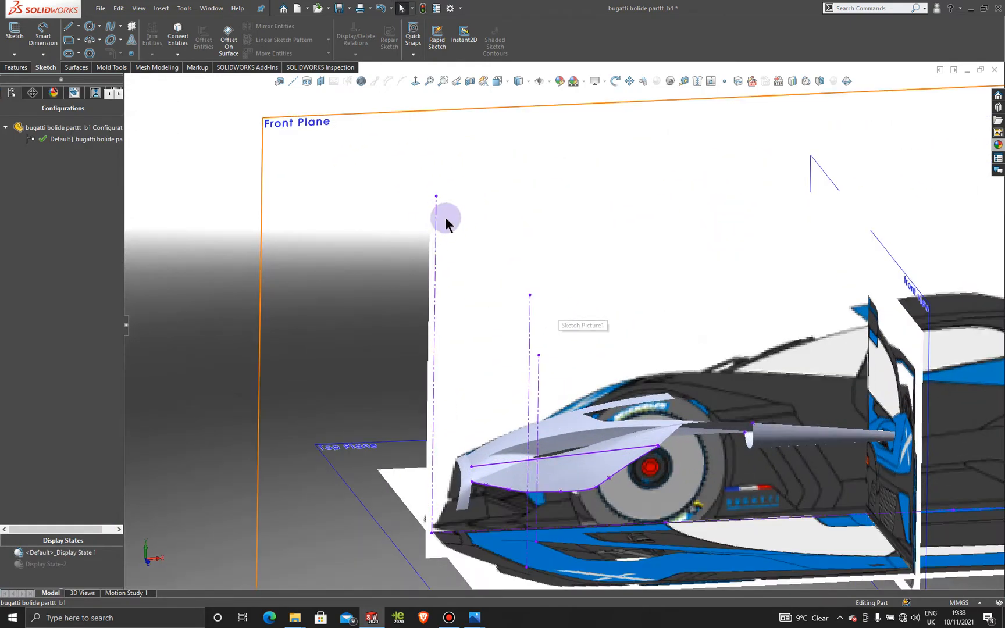
right_click(438, 235)
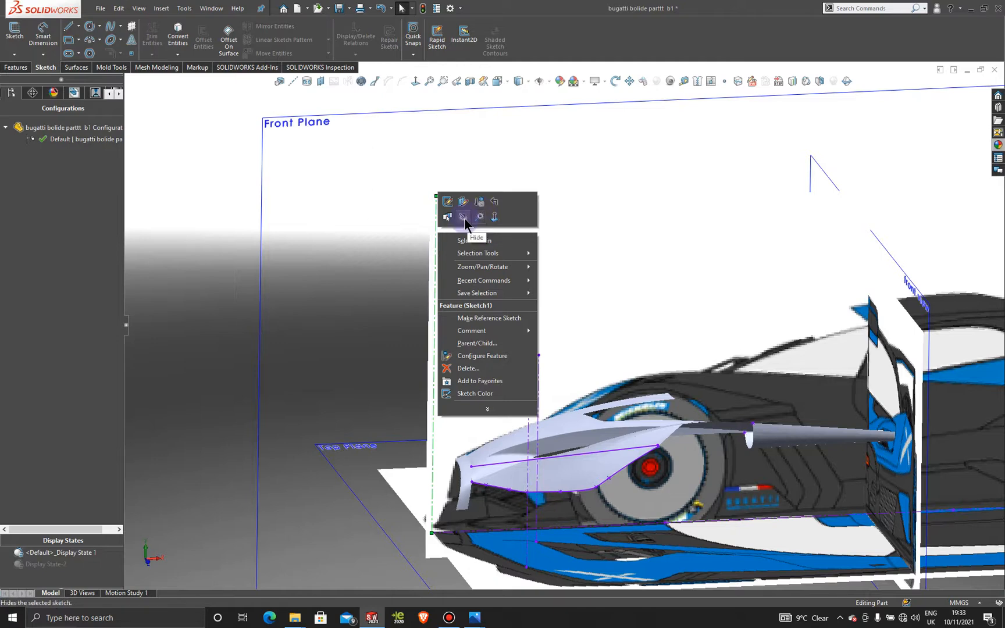
click(464, 218)
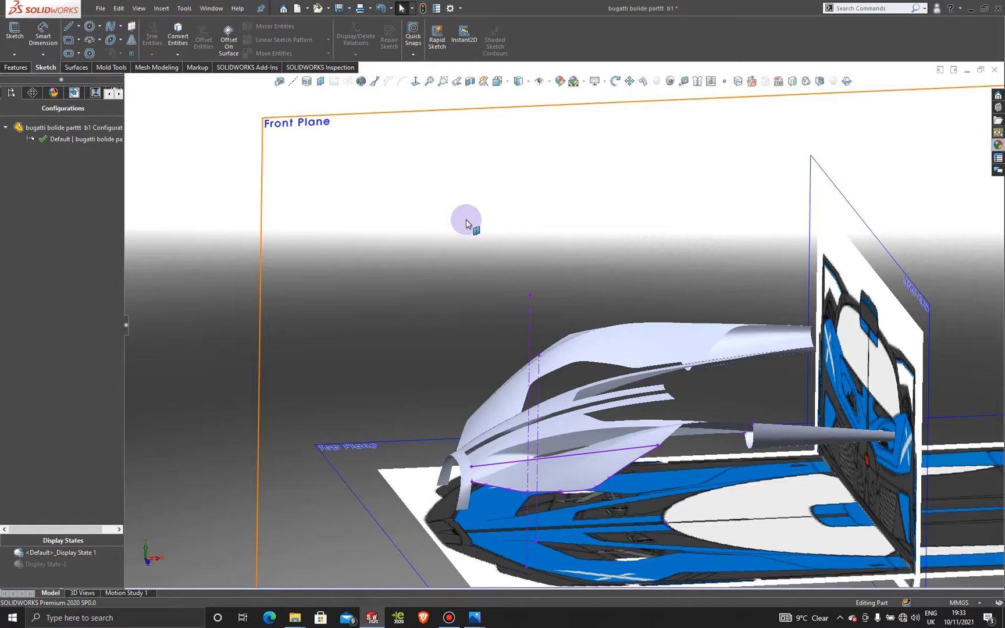
key(ctrl+z)
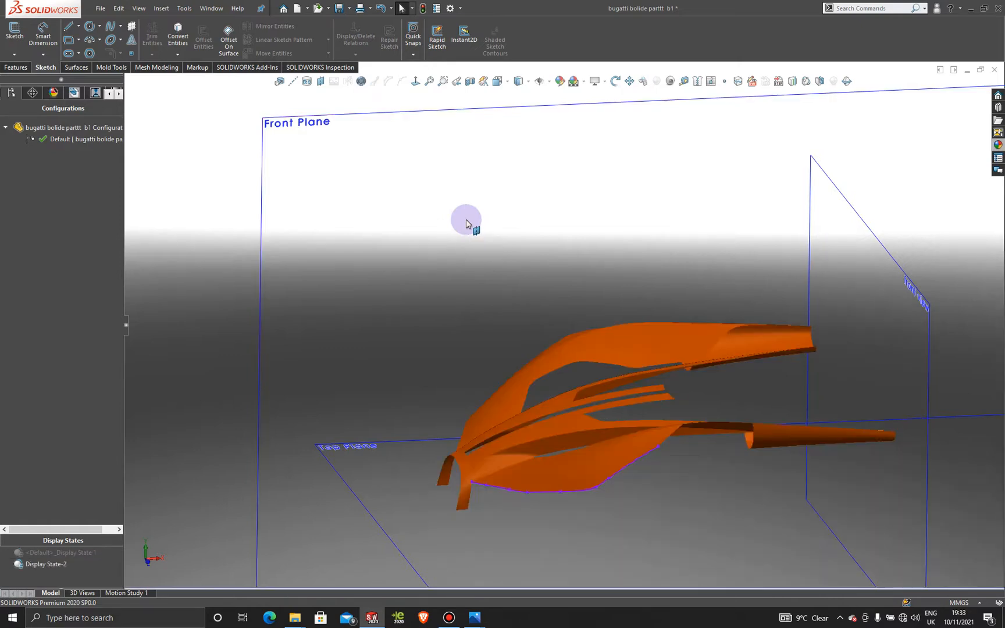
Return to Display State 1, try once more to hide Sketch1 at the nose, and undo it.
click(466, 223)
click(63, 553)
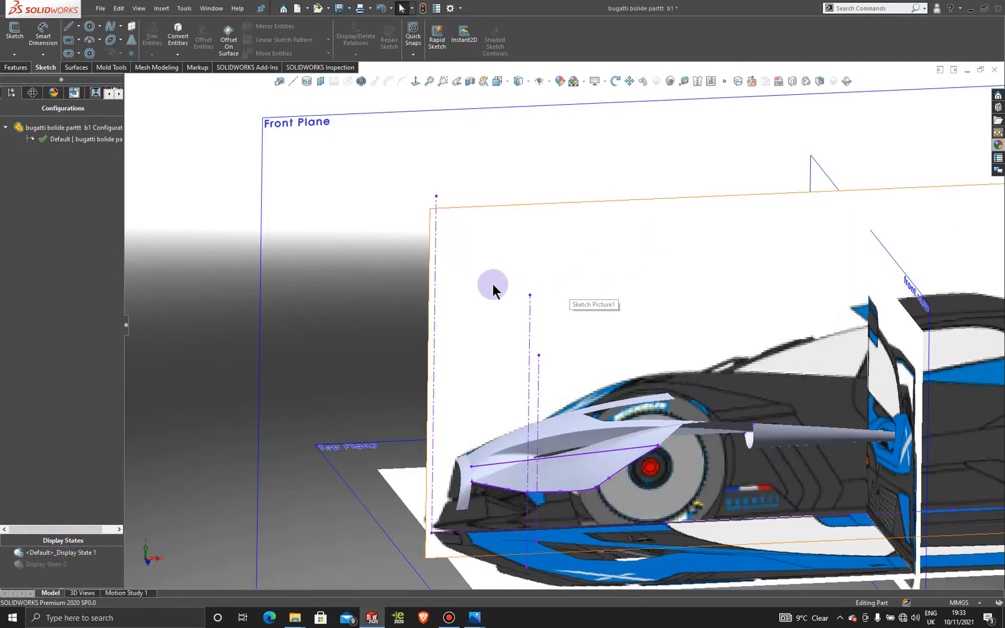
middle_drag(492, 283, 494, 270)
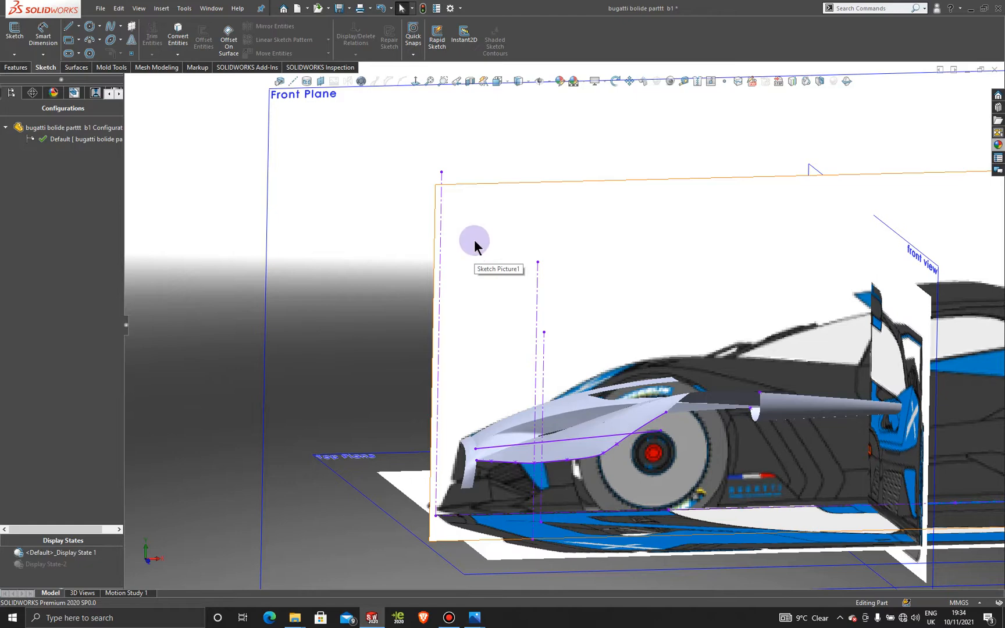
right_click(441, 179)
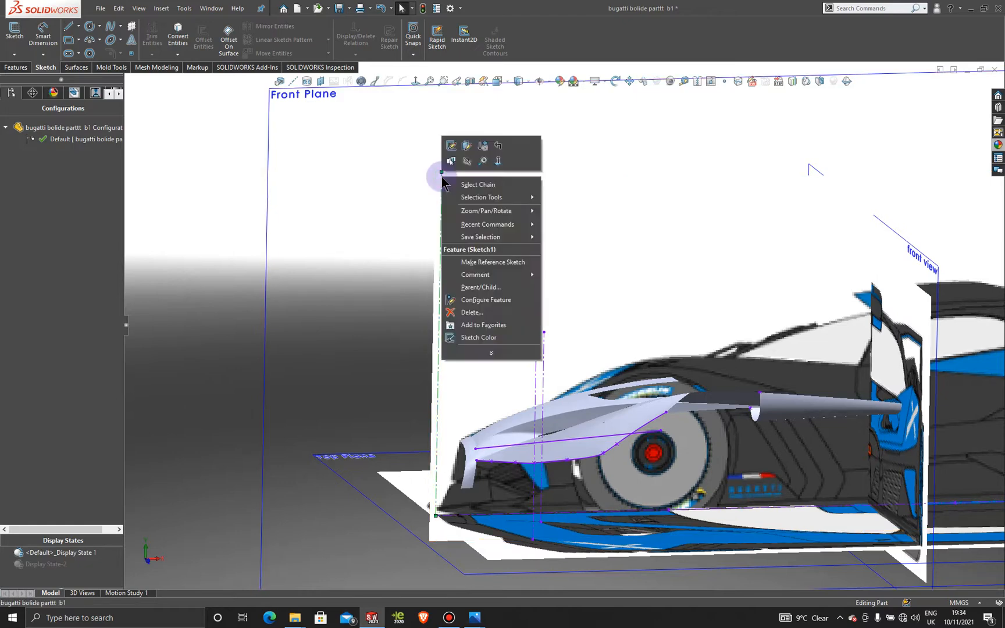
click(466, 160)
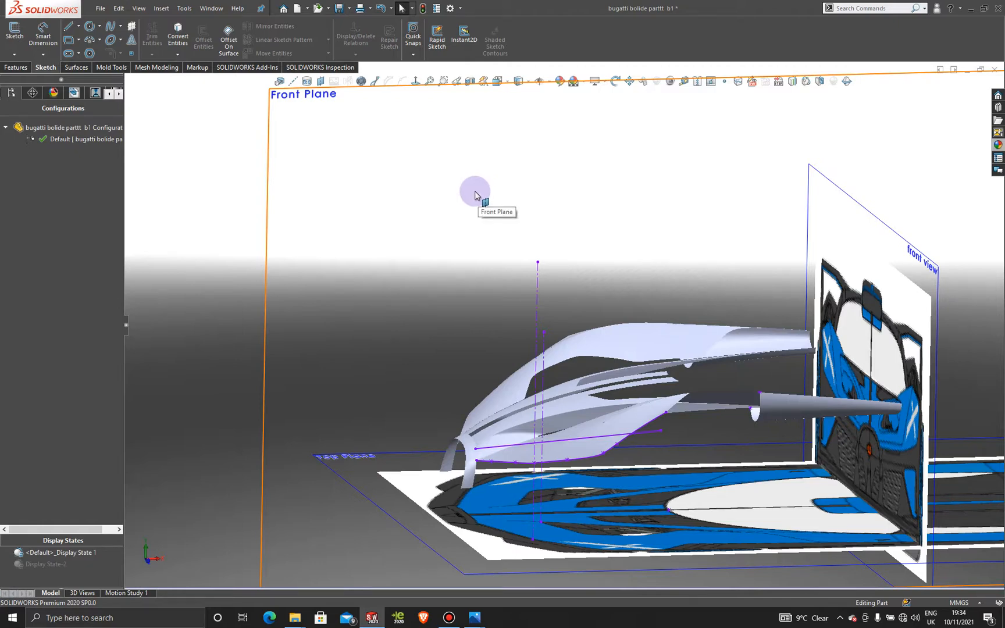
key(ctrl+z)
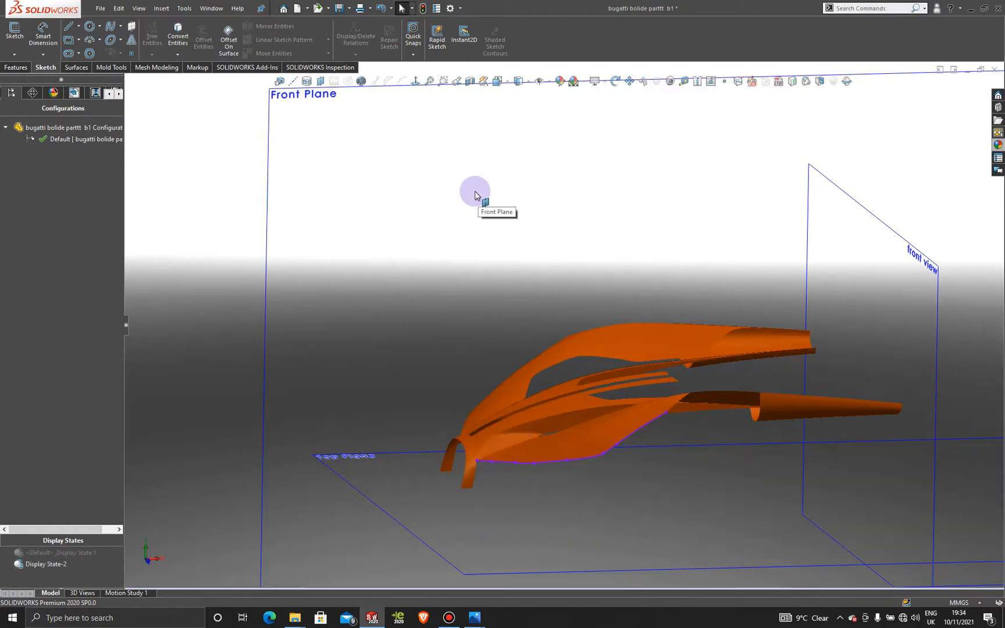
Activate Display State 1 and hide 3DSketch12 and the other short vertical centreline above the front fender.
click(82, 554)
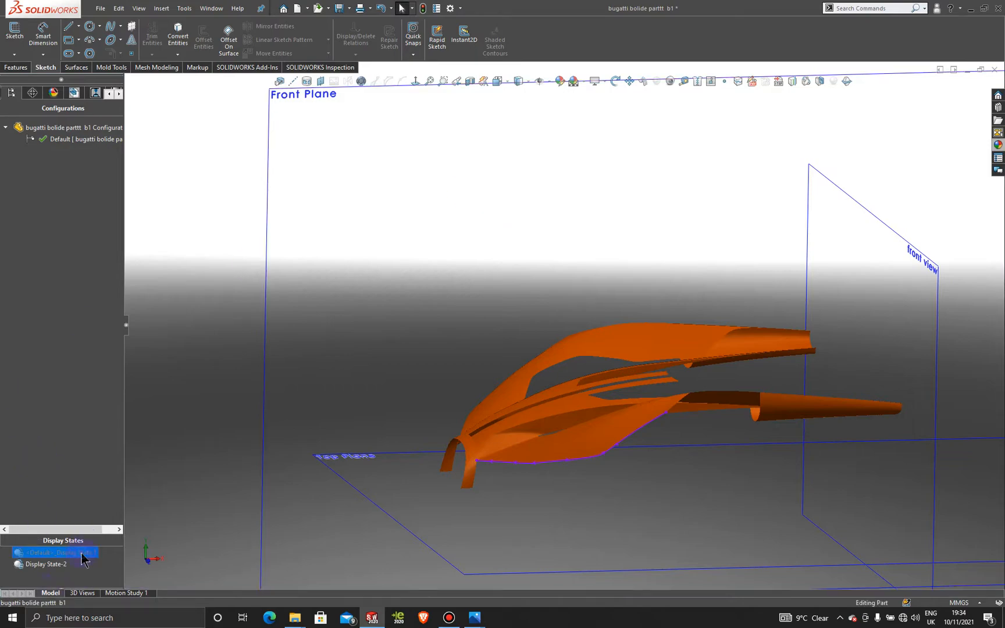
double_click(82, 553)
scroll(552, 395, up, 4)
mouse_move(538, 369)
middle_down()
mouse_move(524, 334)
mouse_move(561, 415)
mouse_move(621, 383)
middle_up()
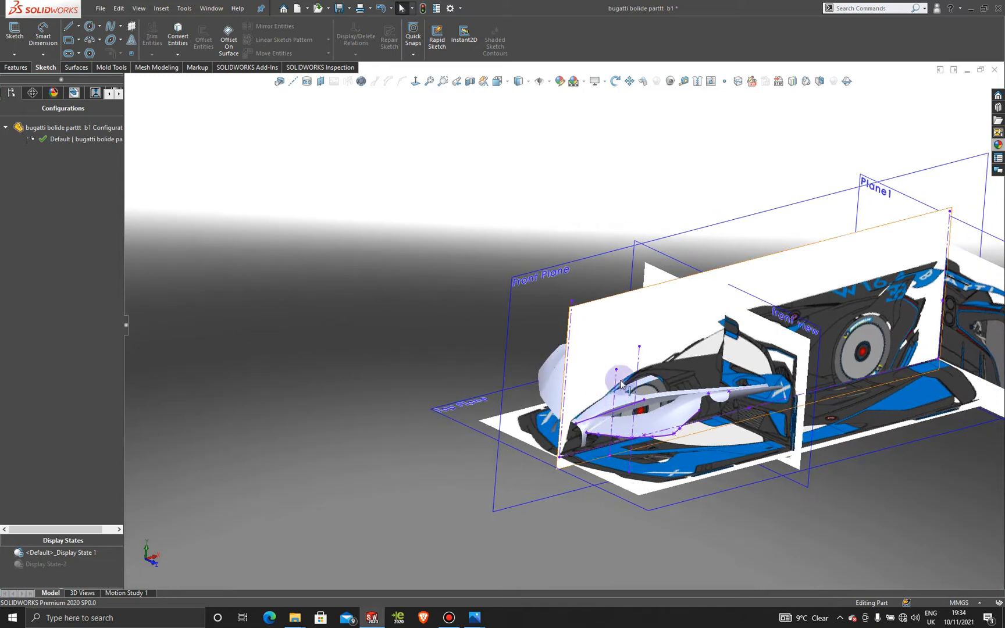
right_click(640, 362)
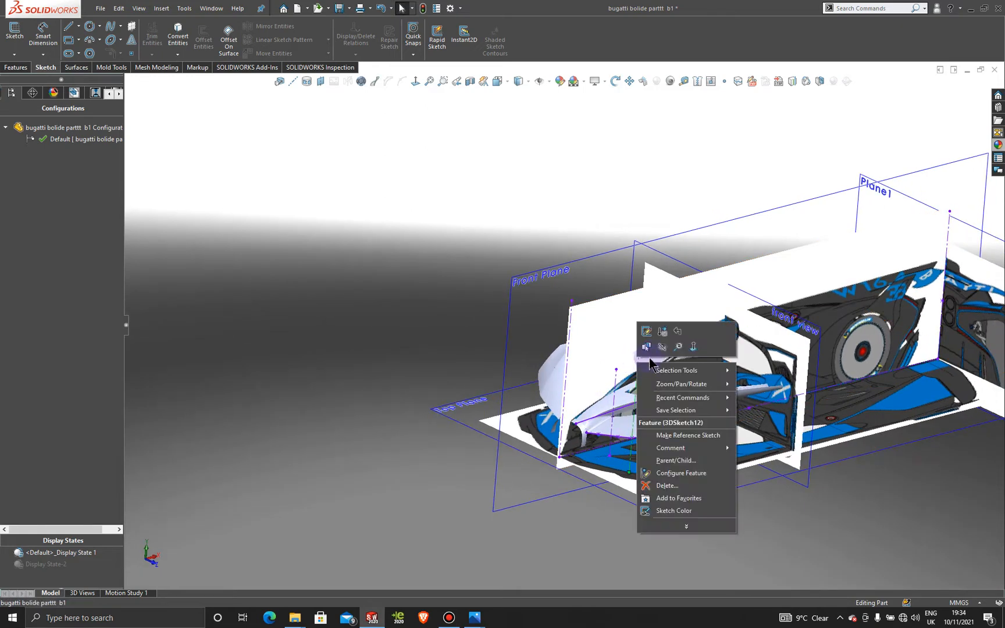
click(662, 348)
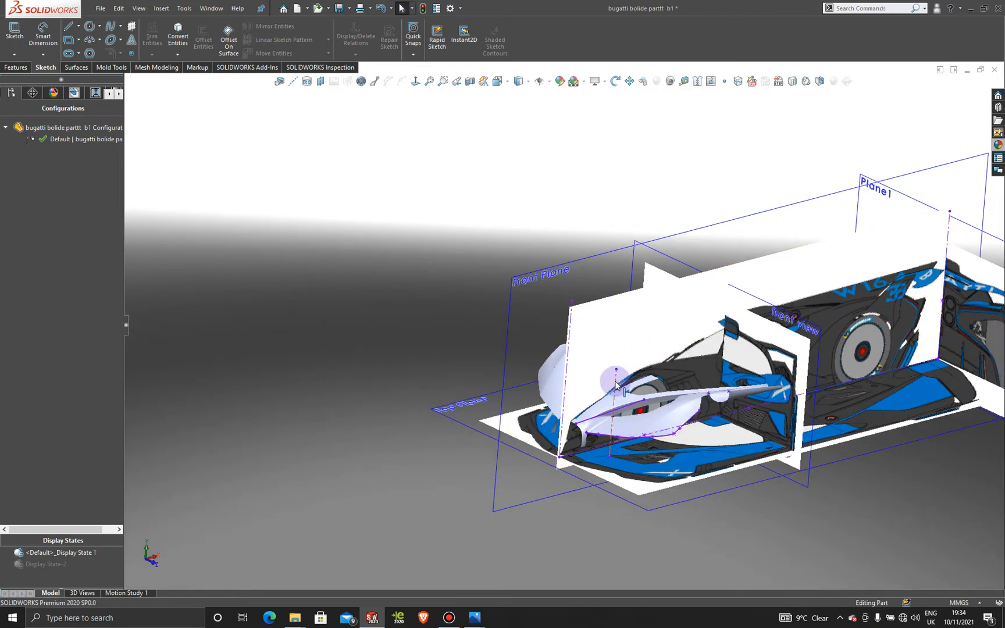
click(616, 385)
click(665, 352)
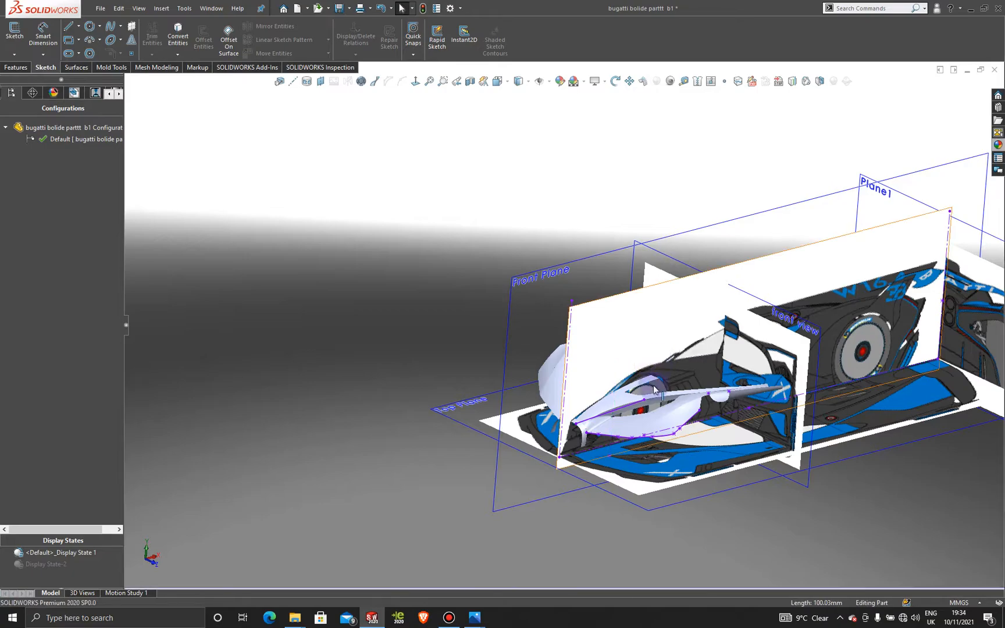
Hide the straight sketch line running from the nose to the front wheel centre.
middle_drag(654, 393, 613, 467)
scroll(581, 408, down, 4)
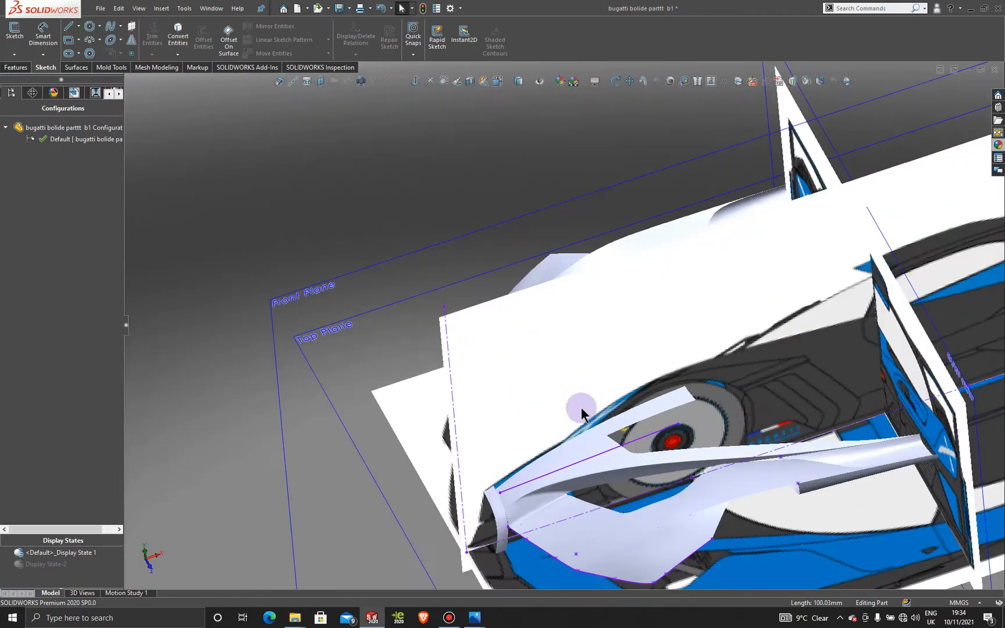
right_click(639, 441)
click(663, 424)
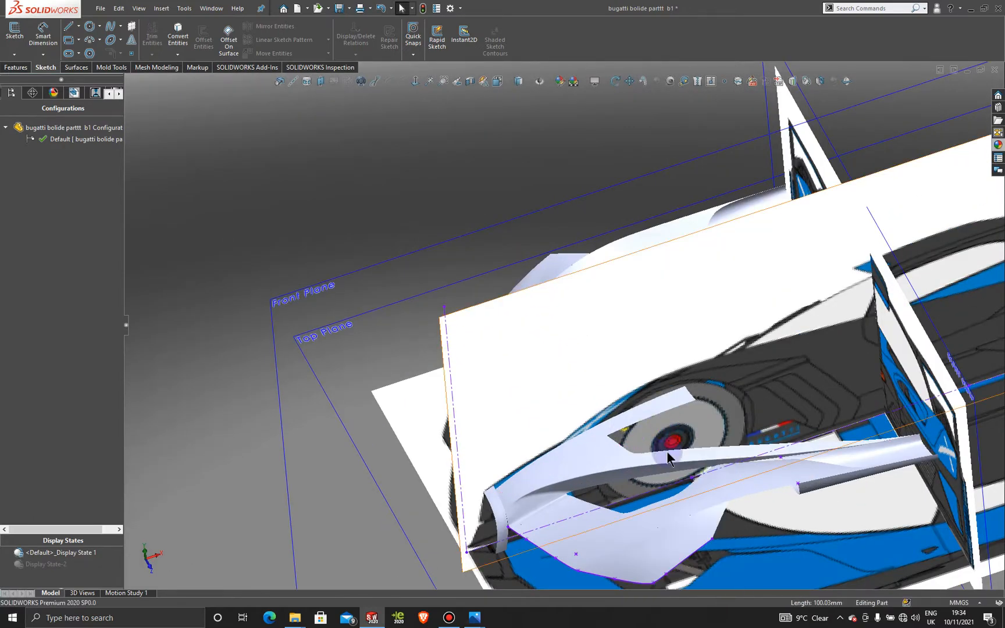
Hide 3DSketch11 along the side fender's outer edge and the Sketch32 point on the fender surface.
scroll(680, 500, up, 3)
scroll(624, 497, down, 4)
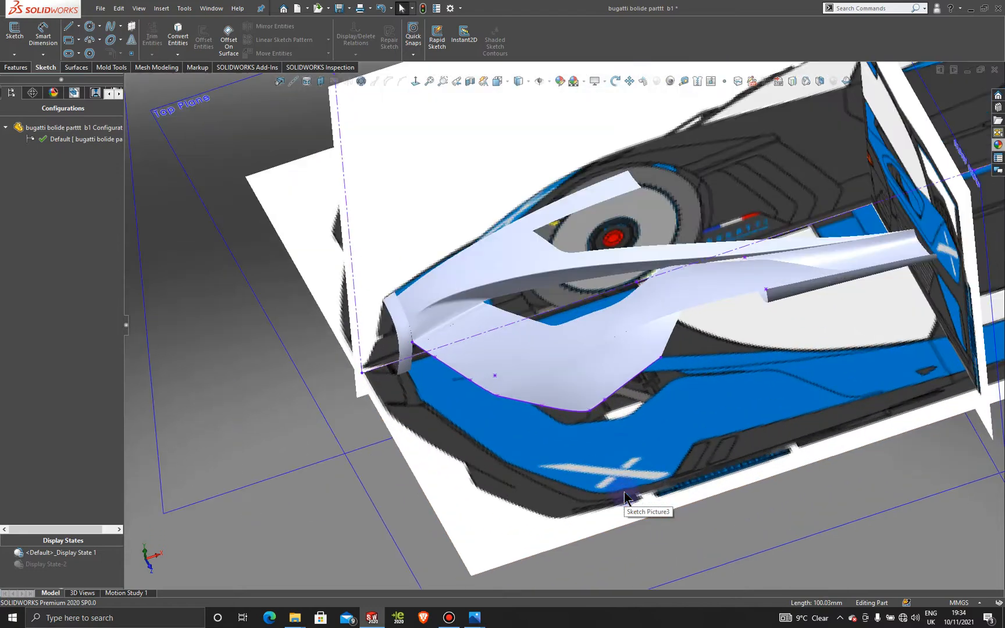
right_click(623, 387)
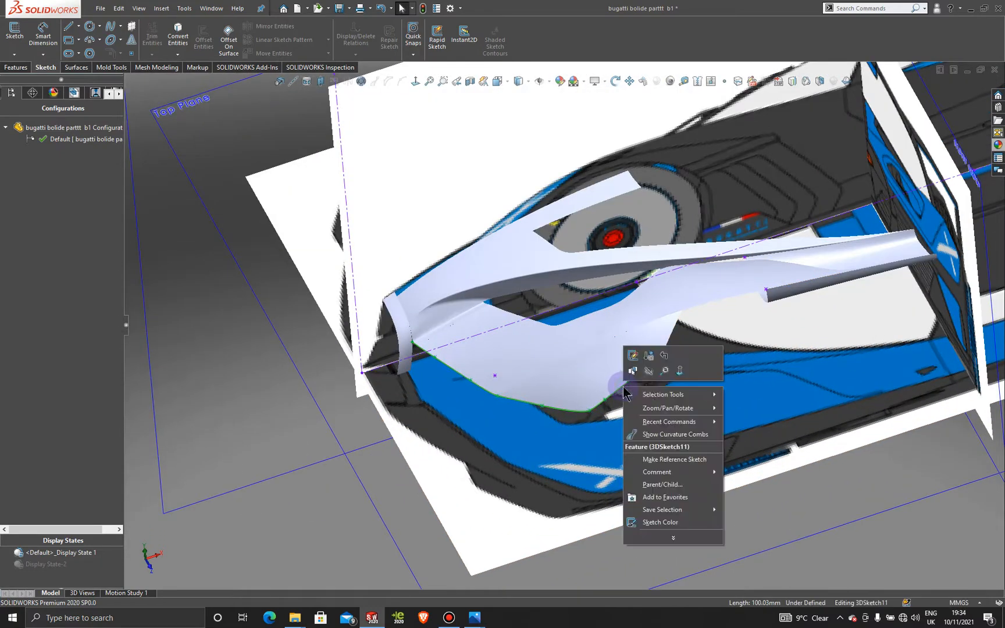
click(648, 377)
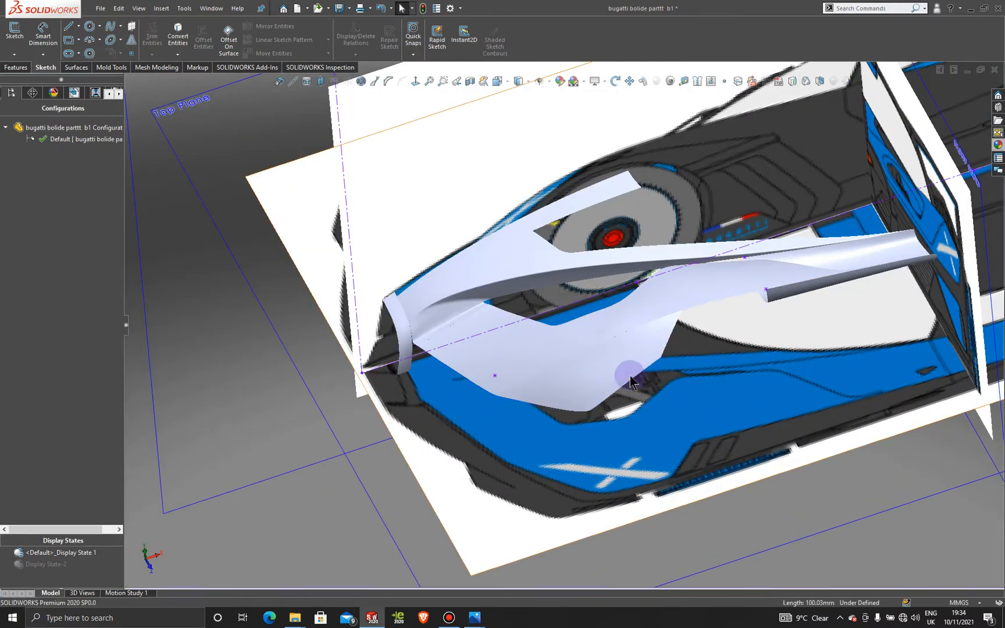
right_click(495, 377)
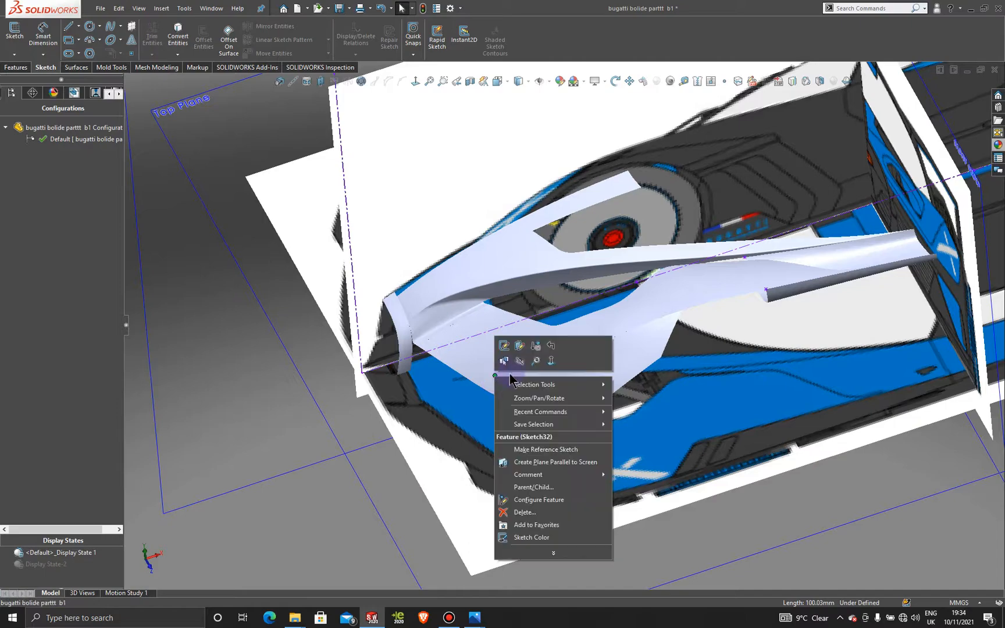
click(517, 361)
Activate Display State-2 and inspect the orange front surfaces from the side and above.
scroll(685, 470, up, 2)
scroll(685, 470, up, 4)
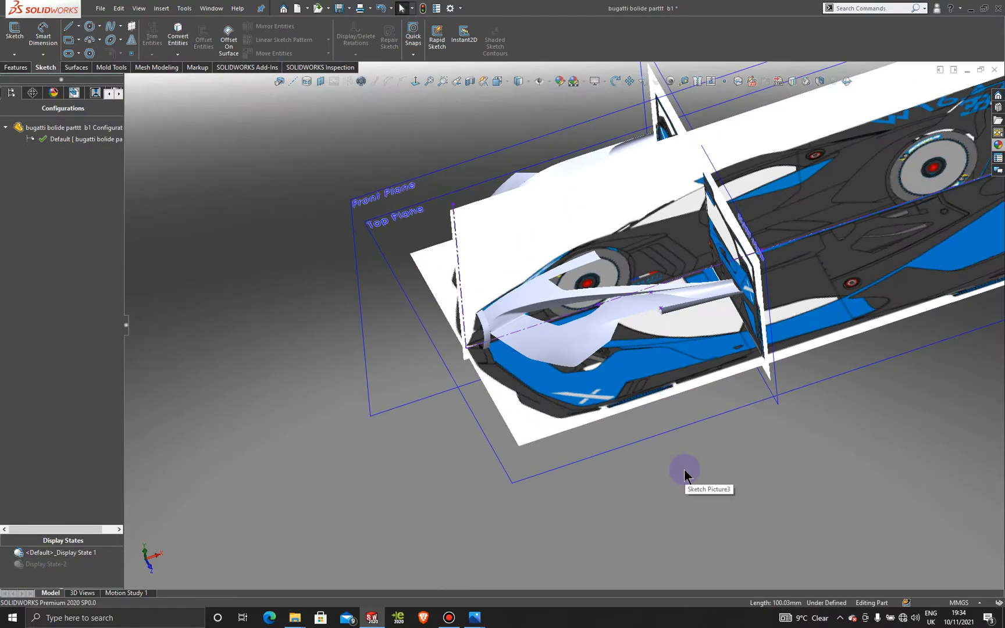
middle_drag(678, 419, 587, 343)
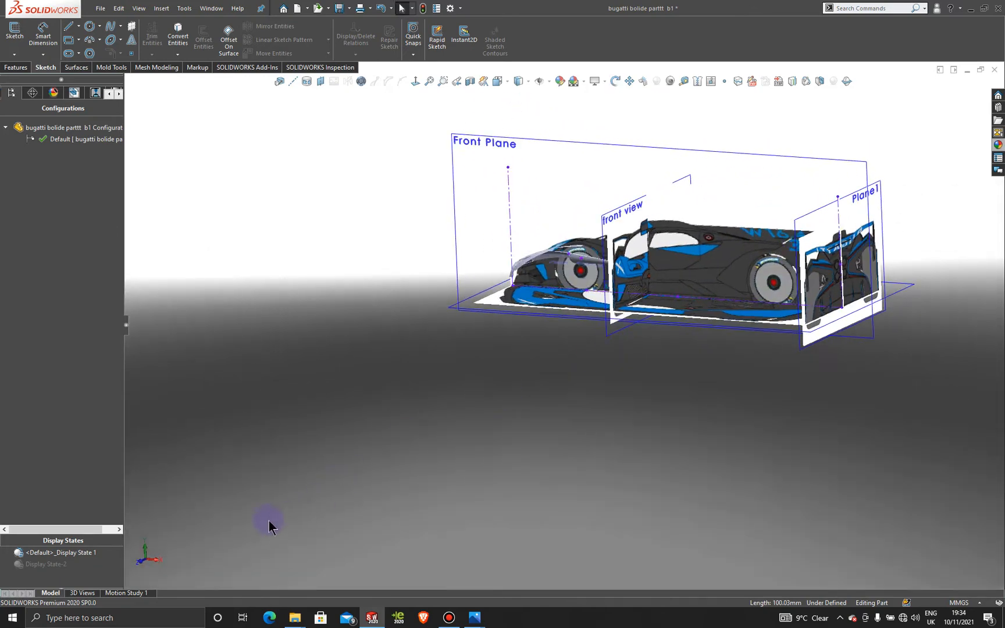
double_click(58, 563)
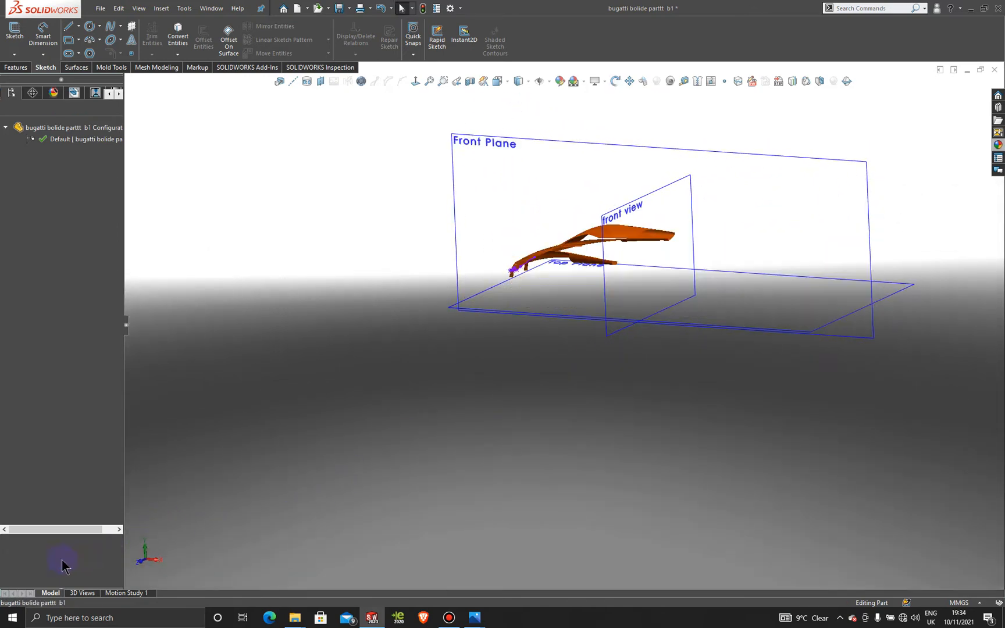
scroll(629, 298, up, 2)
scroll(590, 253, down, 5)
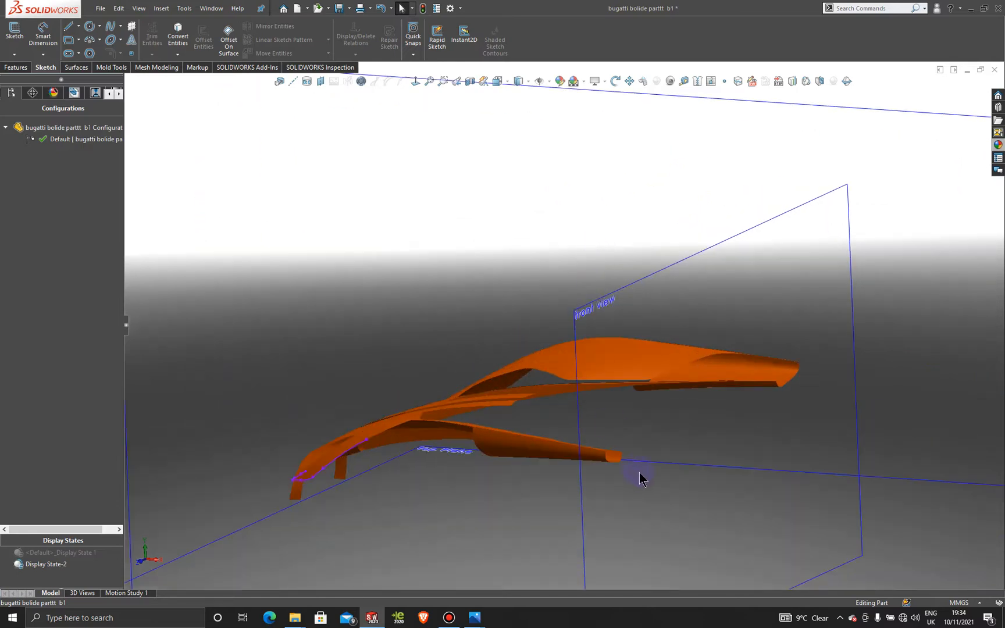
middle_drag(655, 390, 636, 451)
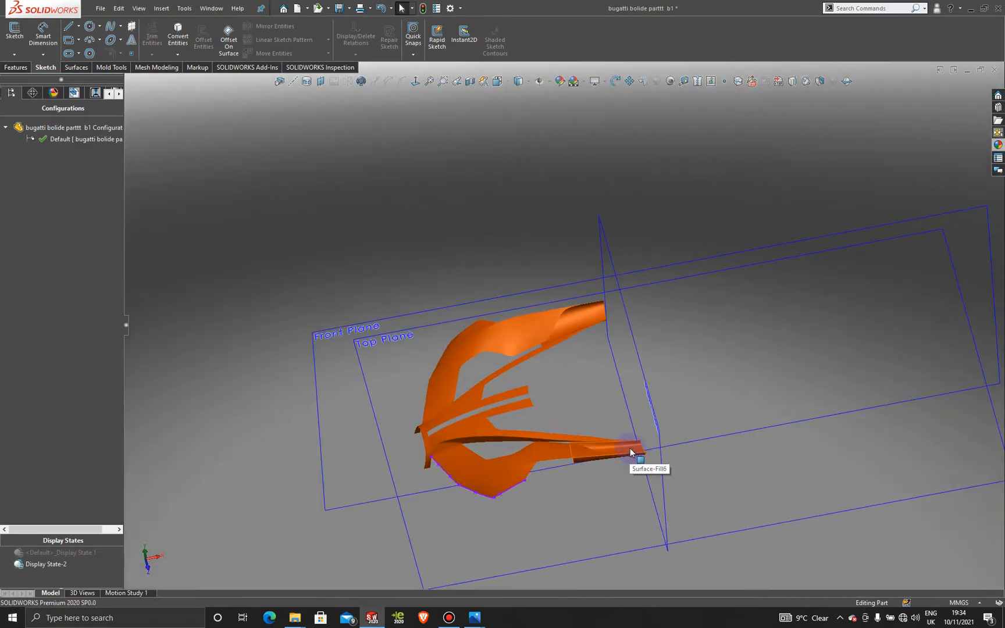
middle_drag(732, 433, 667, 489)
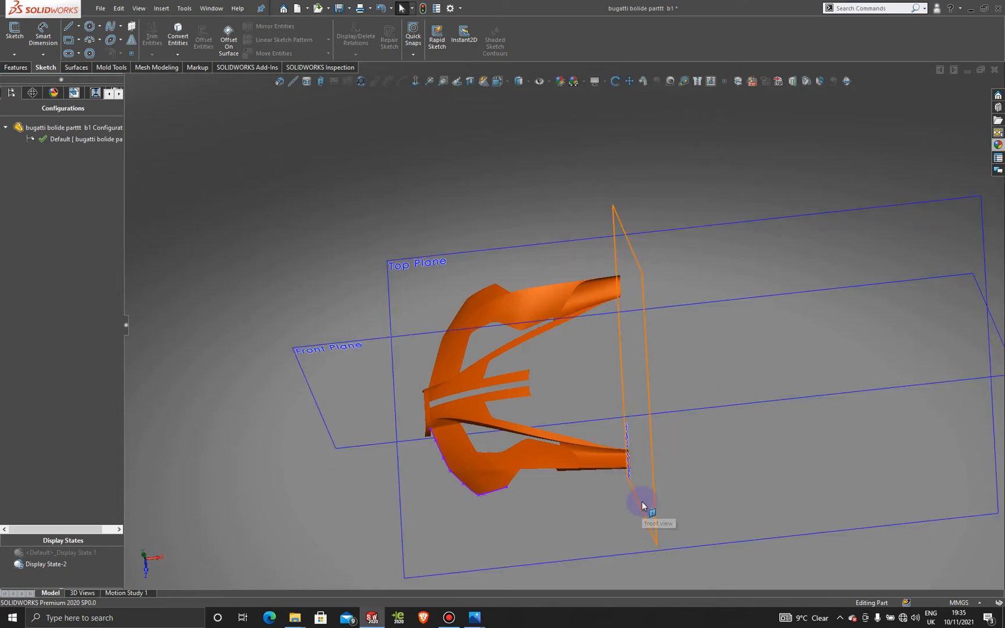
scroll(641, 502, down, 5)
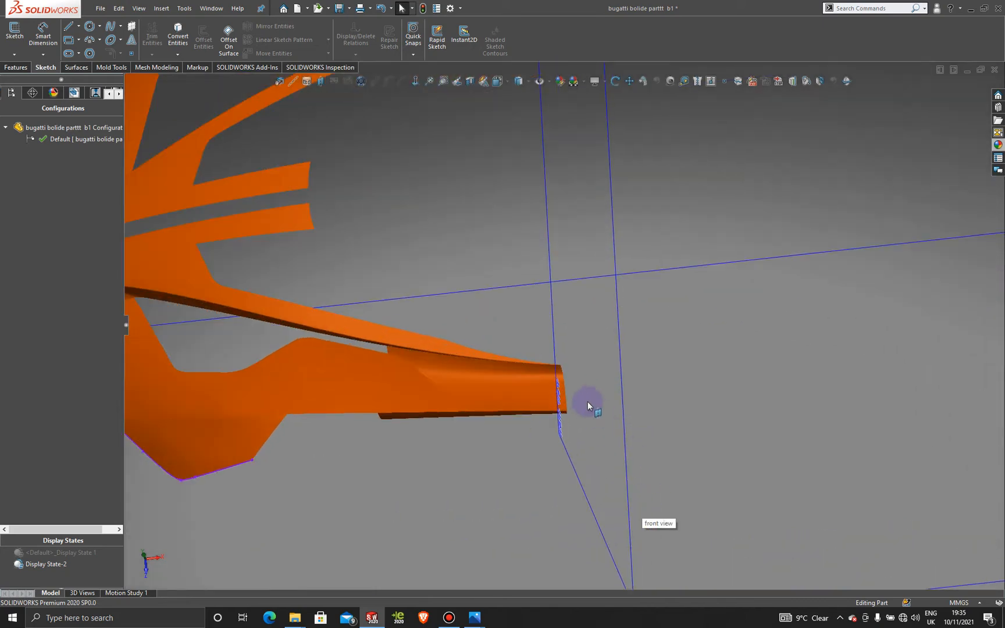
click(77, 68)
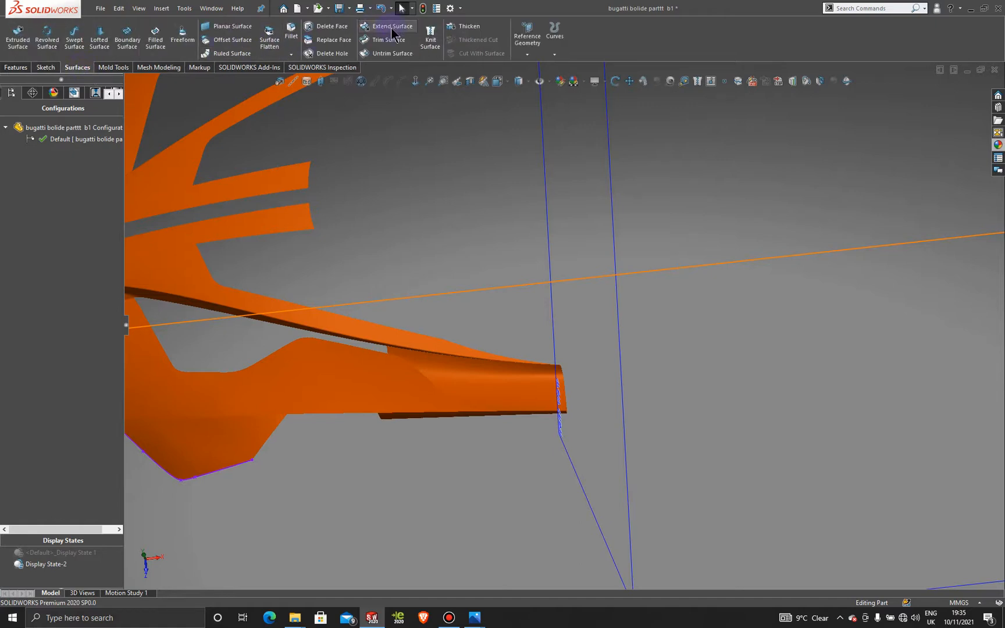
click(393, 27)
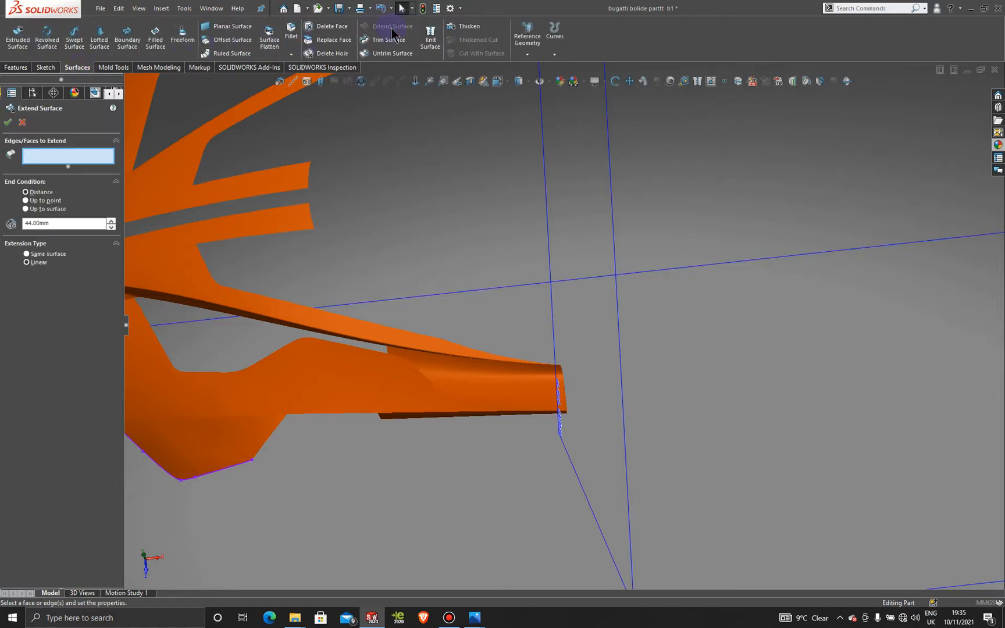
click(566, 388)
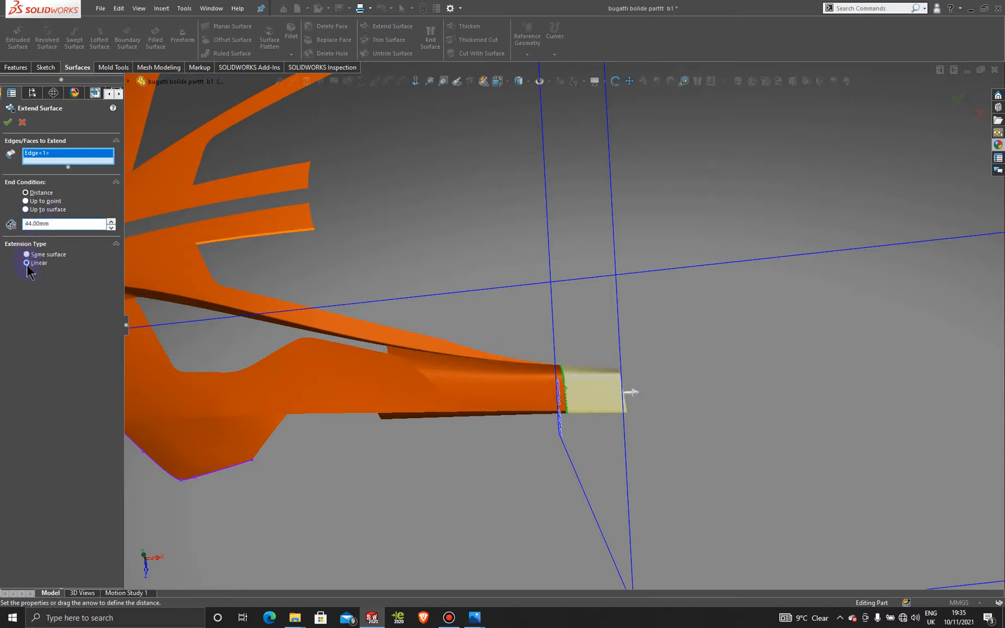
drag(645, 391, 1002, 384)
middle_drag(704, 478, 679, 398)
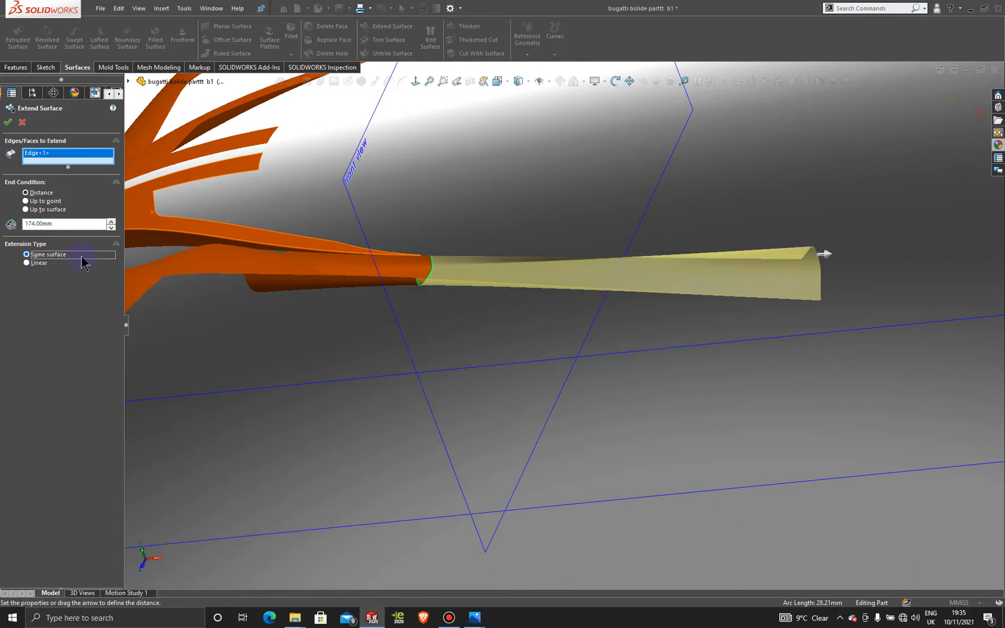
click(22, 122)
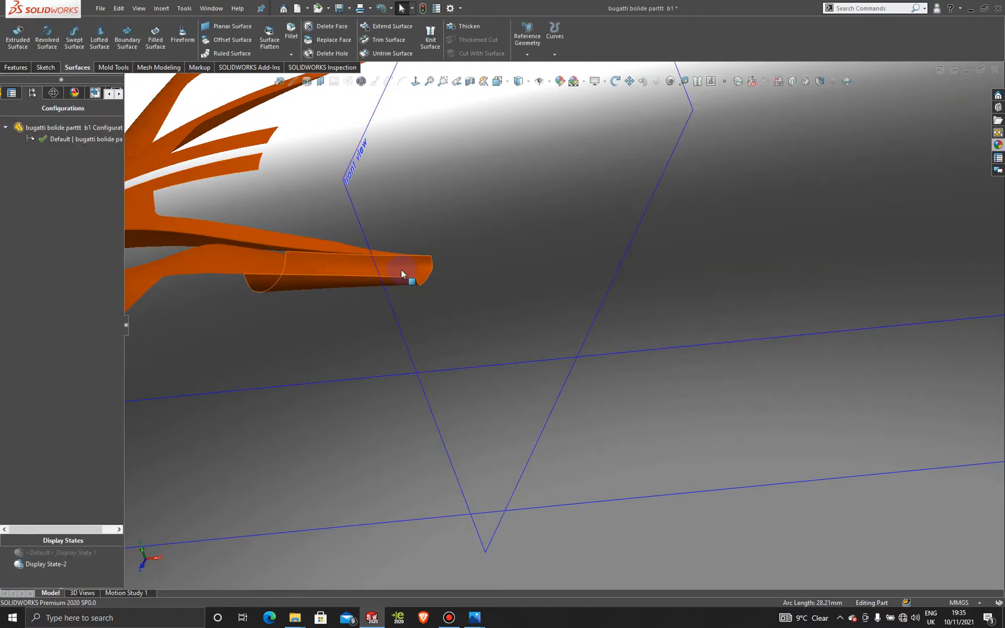
Activate Display State 1 to bring back the car reference pictures.
key(f)
middle_drag(516, 359, 576, 330)
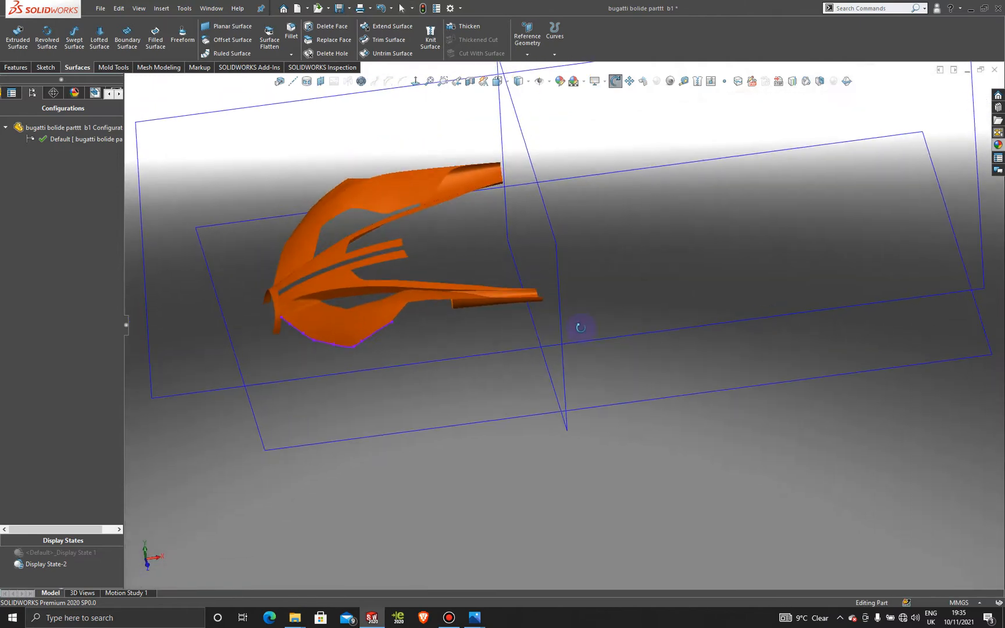
click(67, 555)
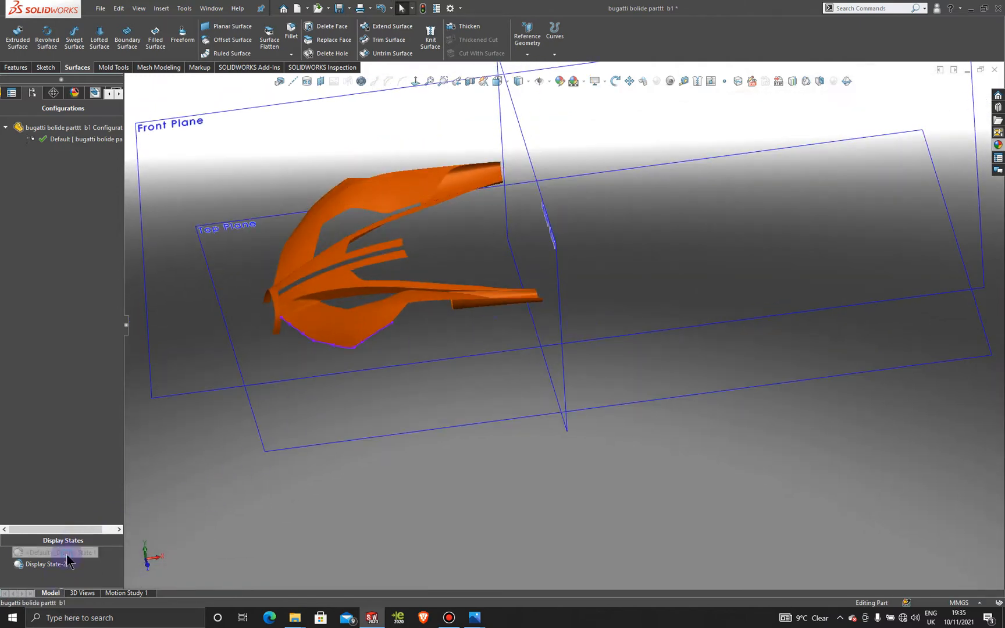
mouse_move(469, 422)
middle_down()
mouse_move(490, 471)
mouse_move(475, 441)
mouse_move(476, 463)
mouse_move(475, 442)
middle_up()
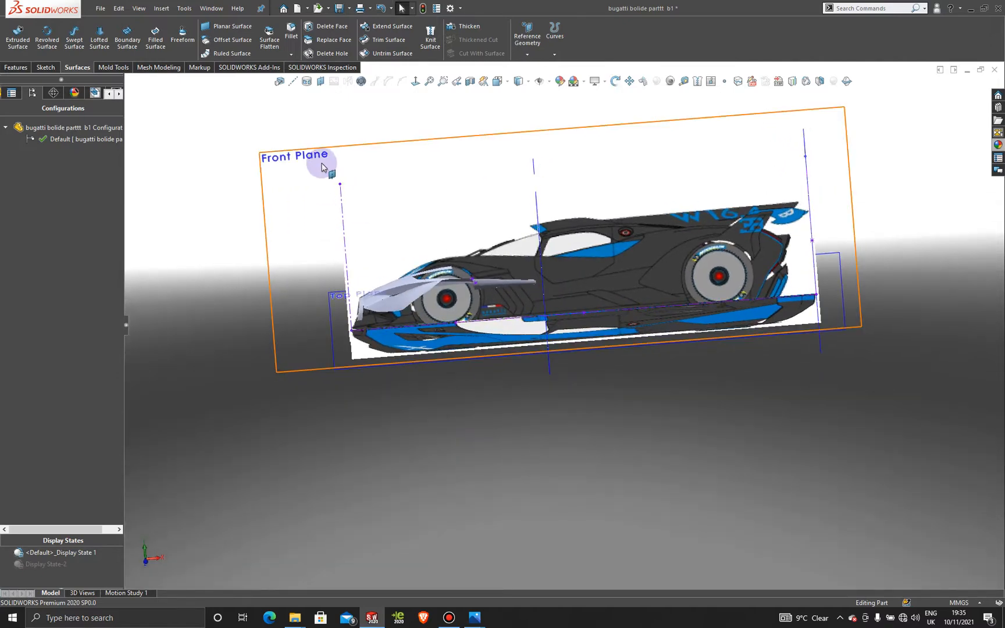
click(473, 138)
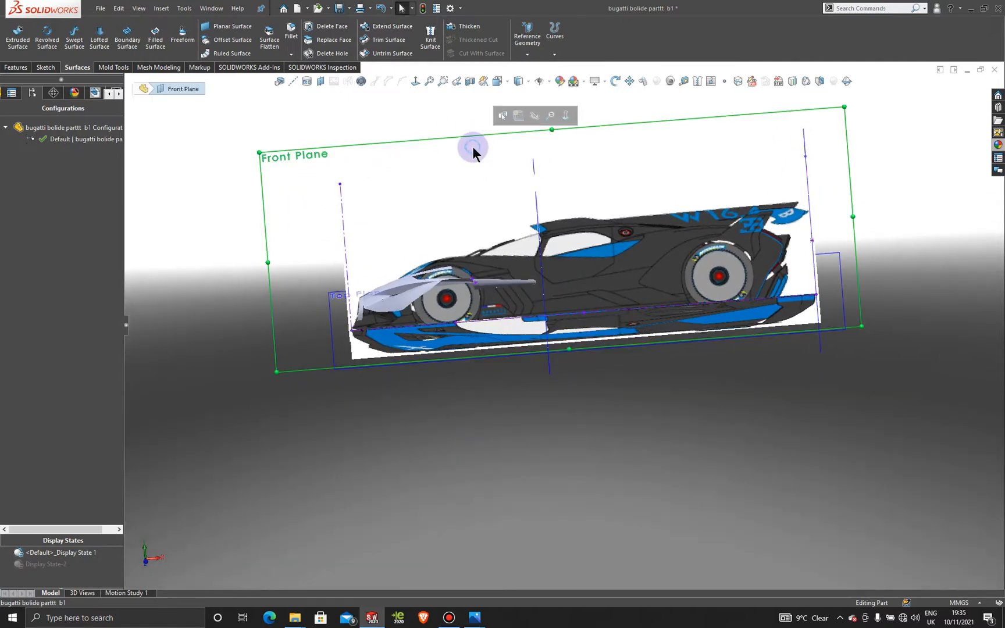
click(520, 116)
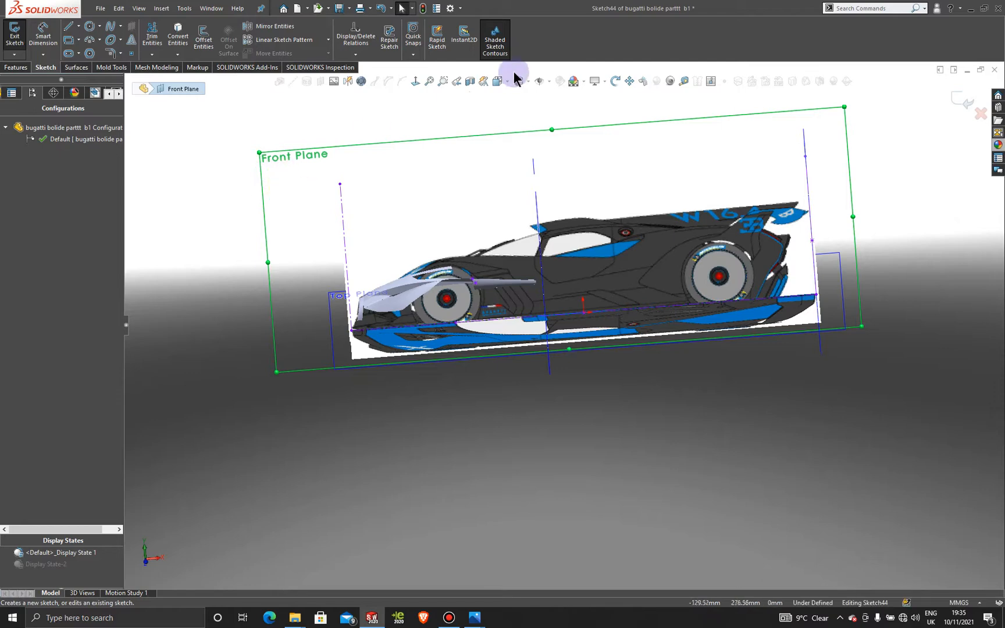
click(415, 81)
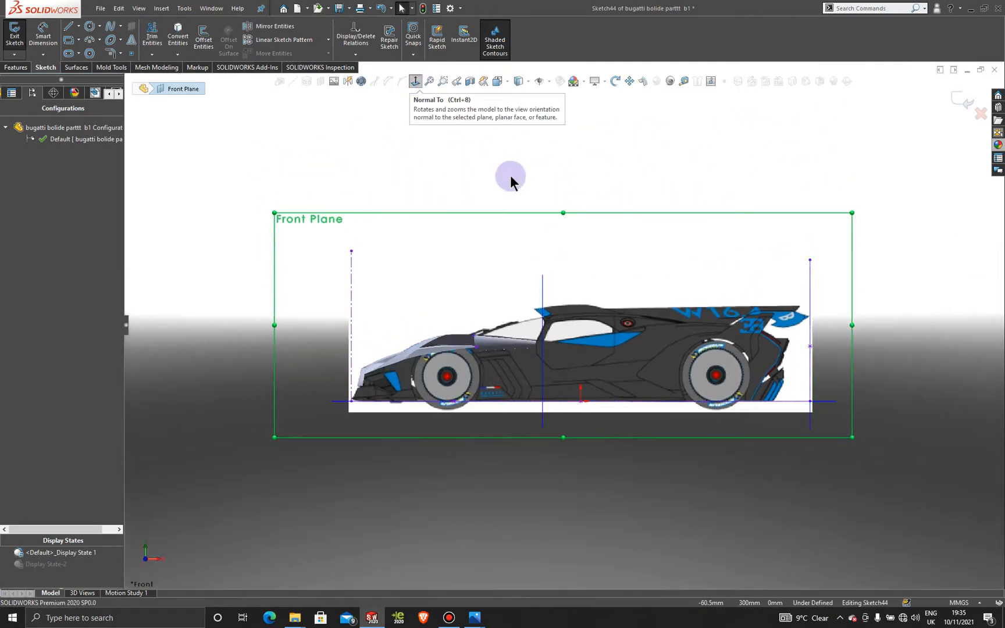
scroll(576, 354, down, 5)
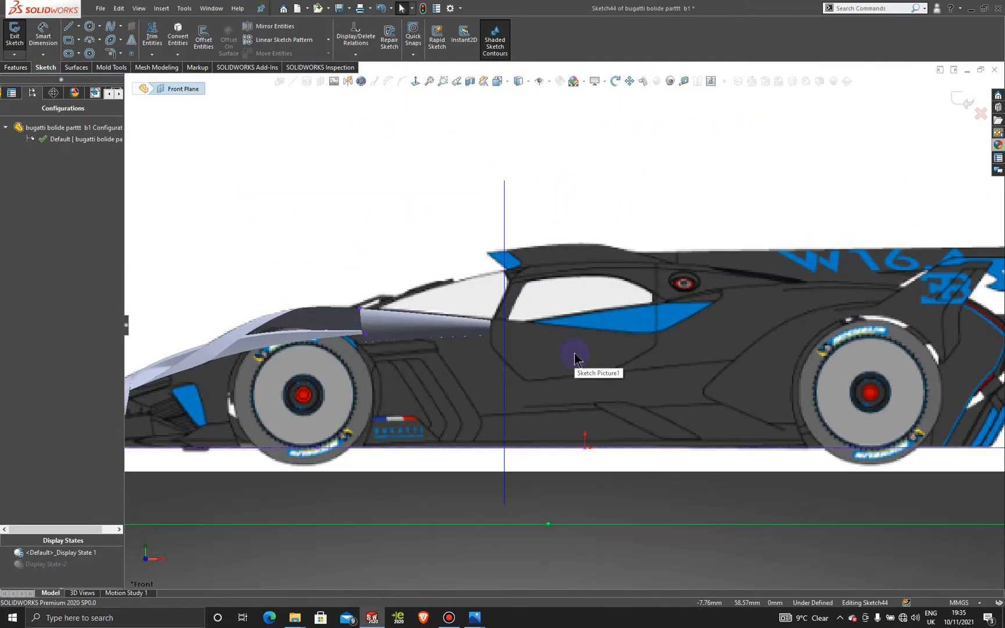
mouse_move(534, 328)
middle_down()
mouse_move(537, 563)
mouse_move(523, 548)
middle_up()
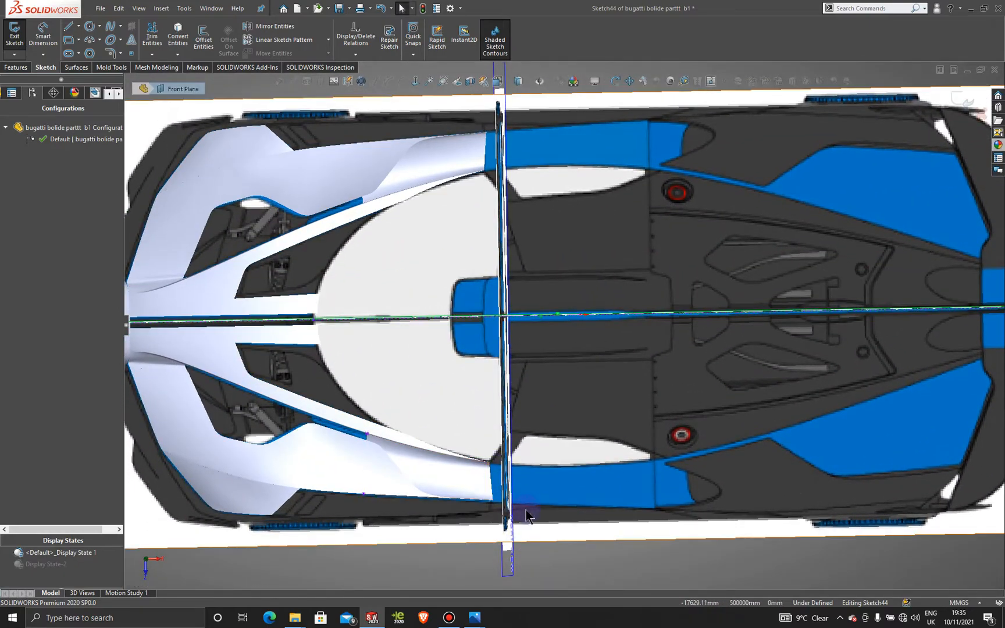
mouse_move(516, 486)
middle_down()
mouse_move(511, 362)
mouse_move(513, 434)
mouse_move(510, 408)
mouse_move(492, 455)
middle_up()
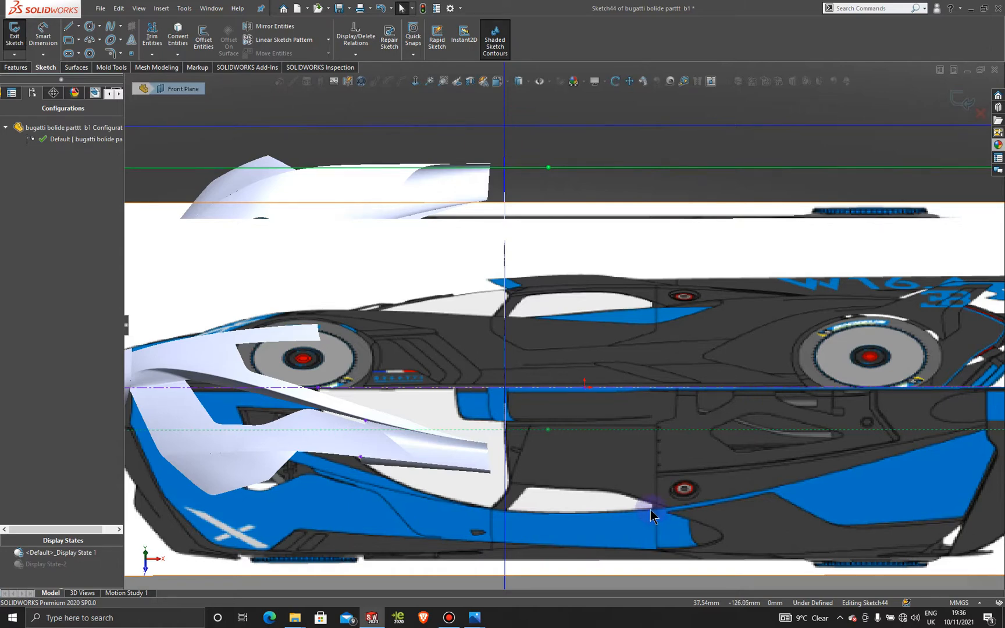
scroll(527, 477, up, 4)
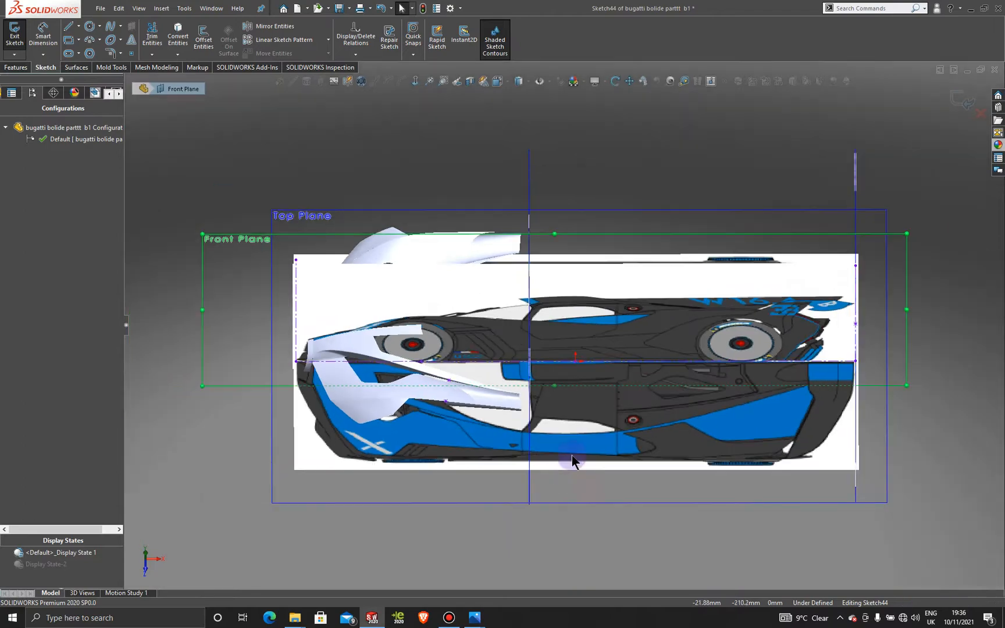
middle_drag(589, 433, 584, 466)
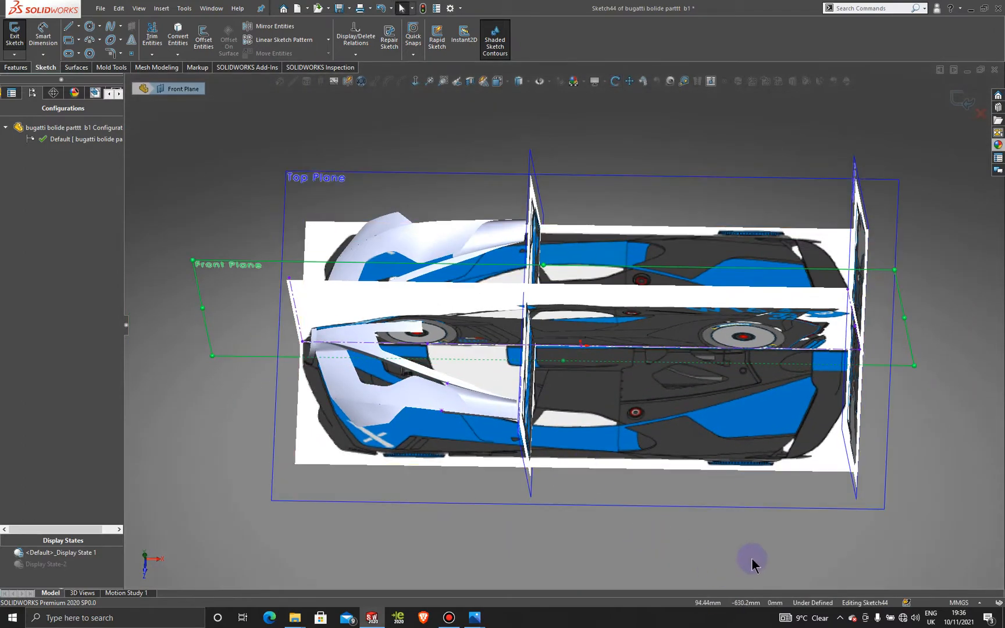
click(929, 415)
mouse_move(580, 552)
middle_down()
mouse_move(574, 508)
mouse_move(639, 477)
mouse_move(611, 498)
mouse_move(648, 468)
middle_up()
click(647, 465)
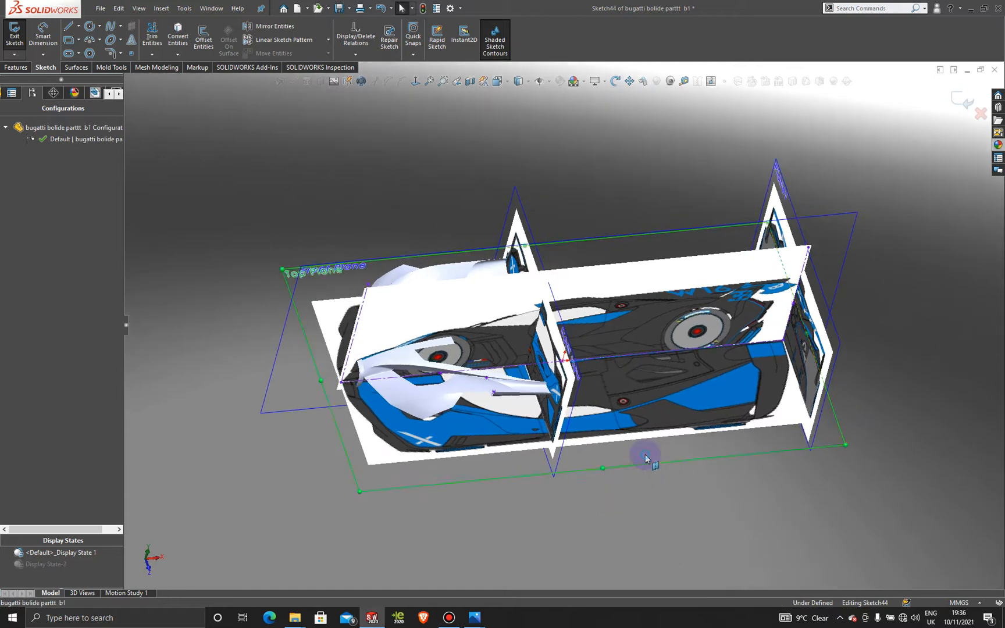
click(862, 278)
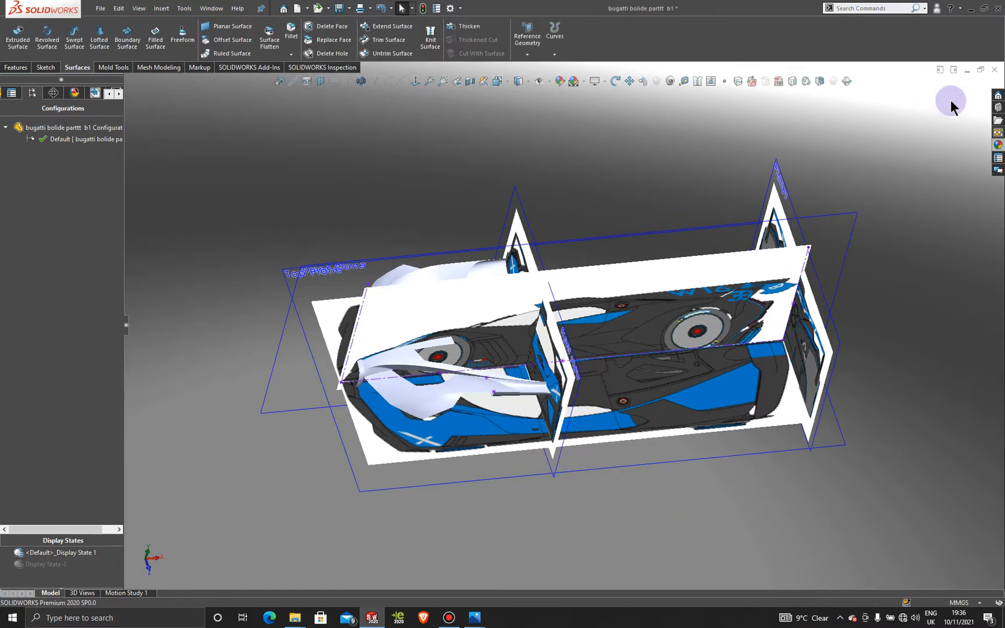
Sketch a single point on the Top Plane just behind the side window's rear tip, where the door line meets the blue panel, and close the sketch.
click(411, 478)
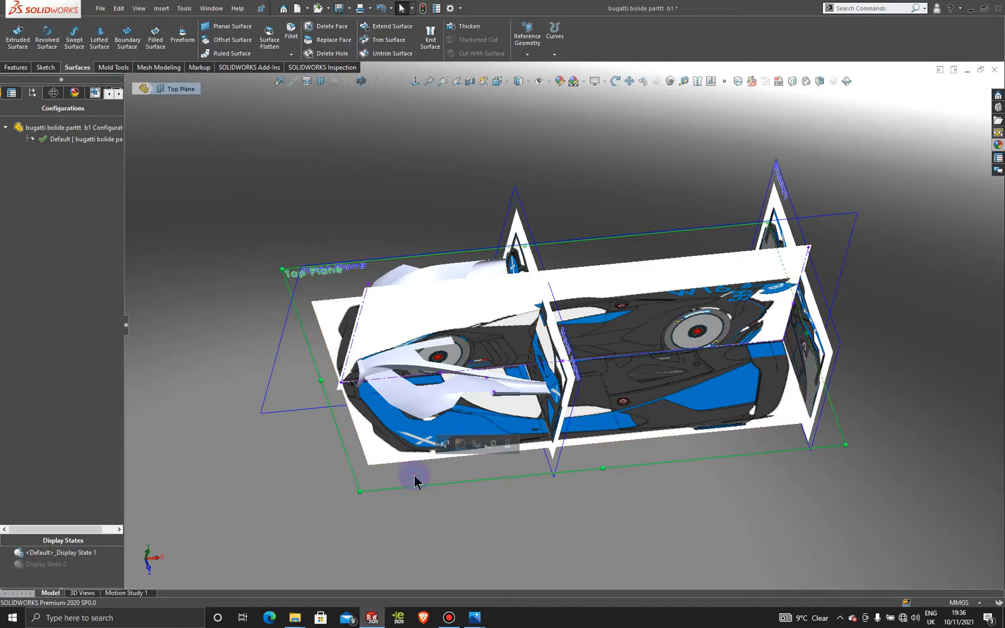
click(454, 444)
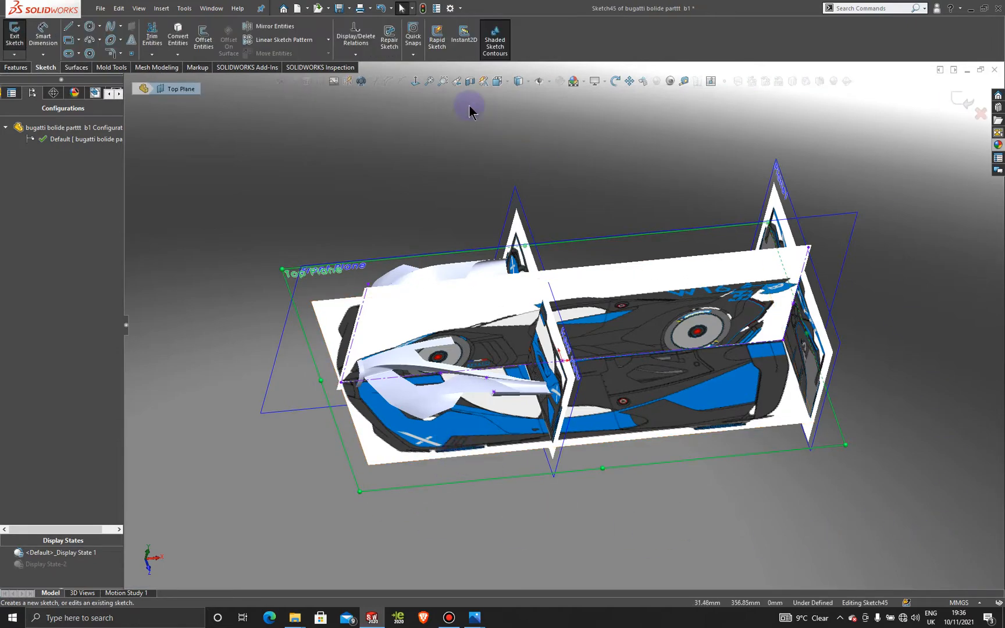
click(415, 81)
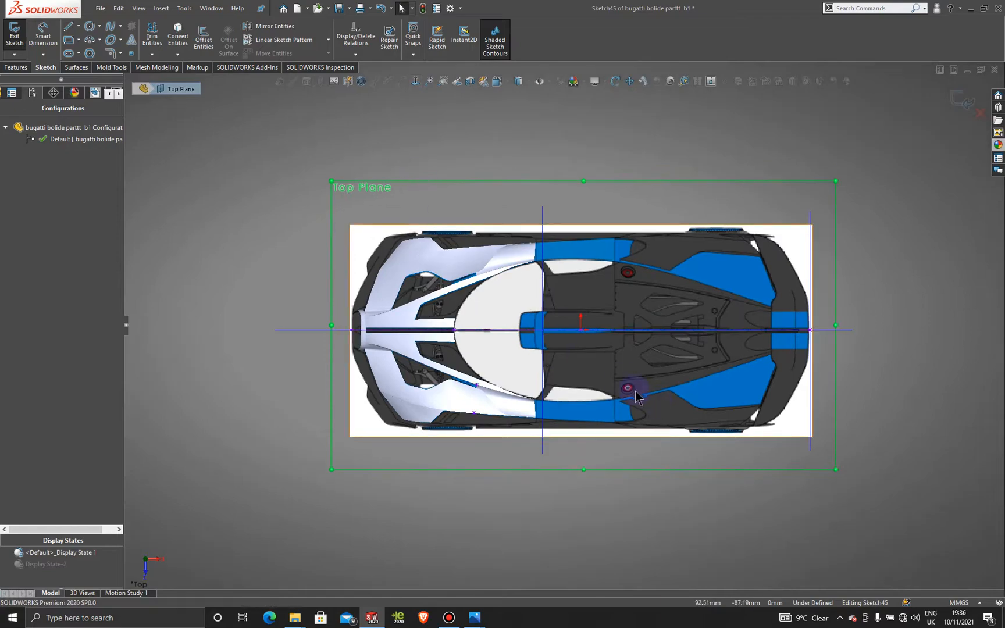
scroll(591, 391, down, 10)
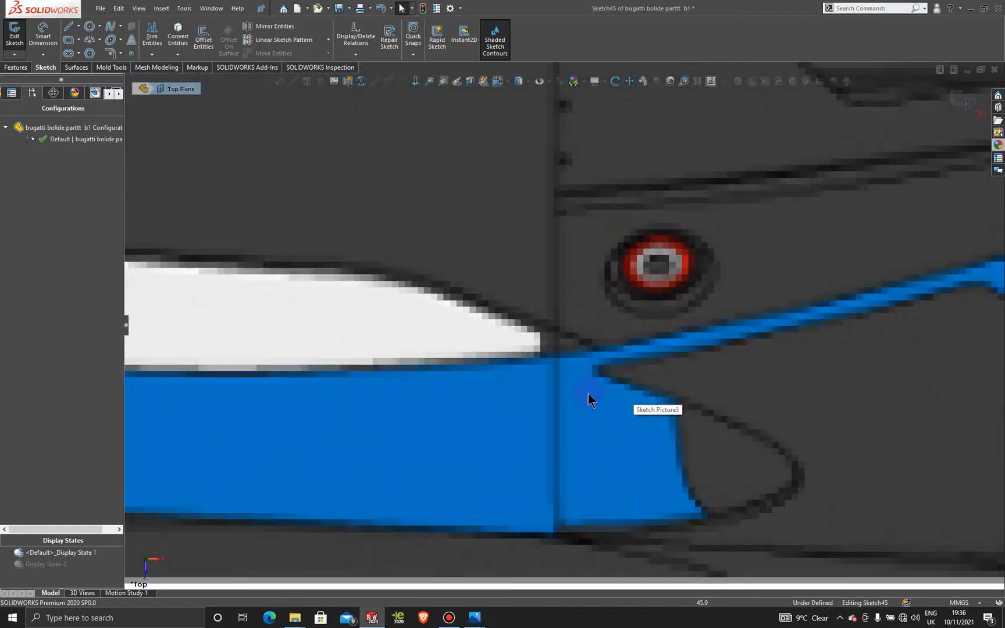
scroll(588, 393, up, 8)
scroll(585, 349, down, 3)
scroll(576, 323, down, 10)
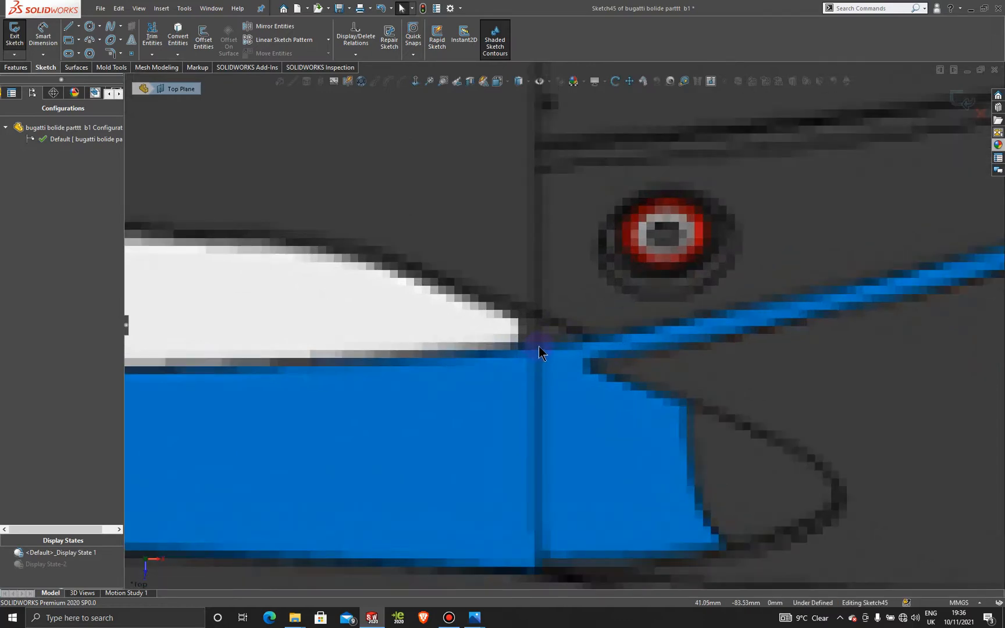
click(132, 53)
click(361, 347)
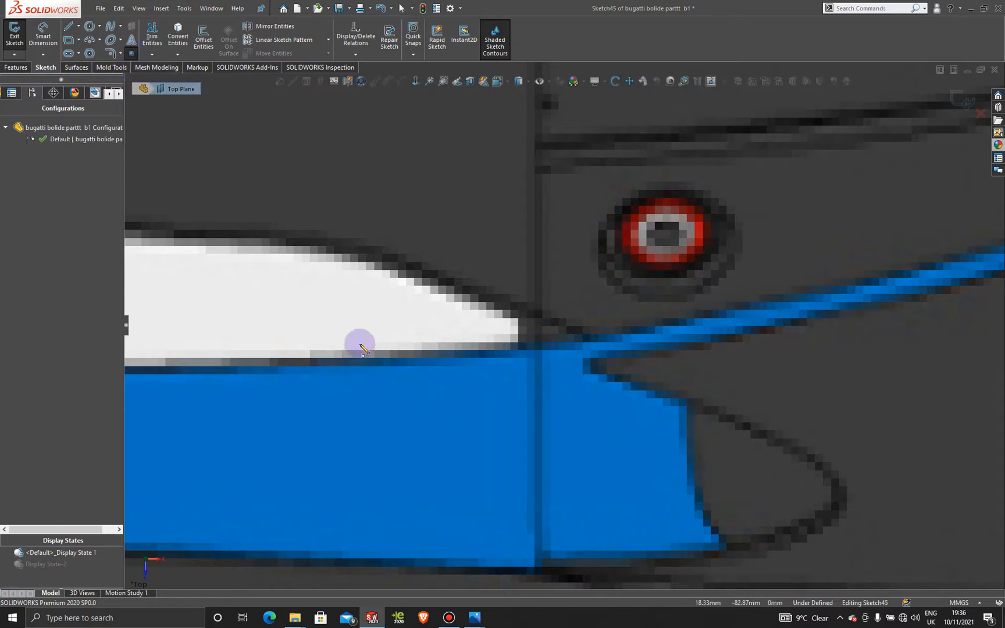
click(541, 348)
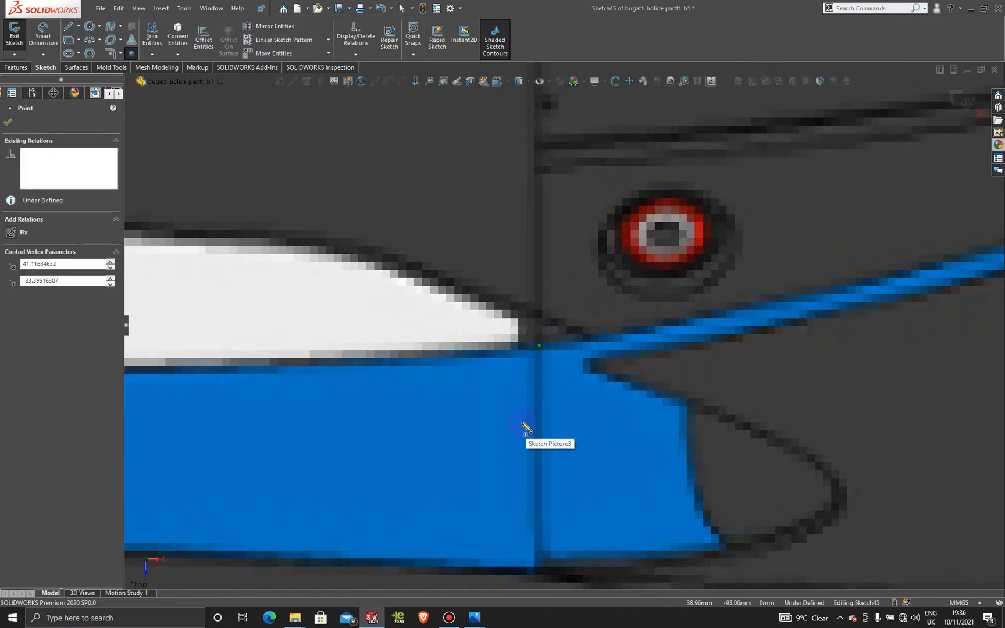
key(Escape)
key(f)
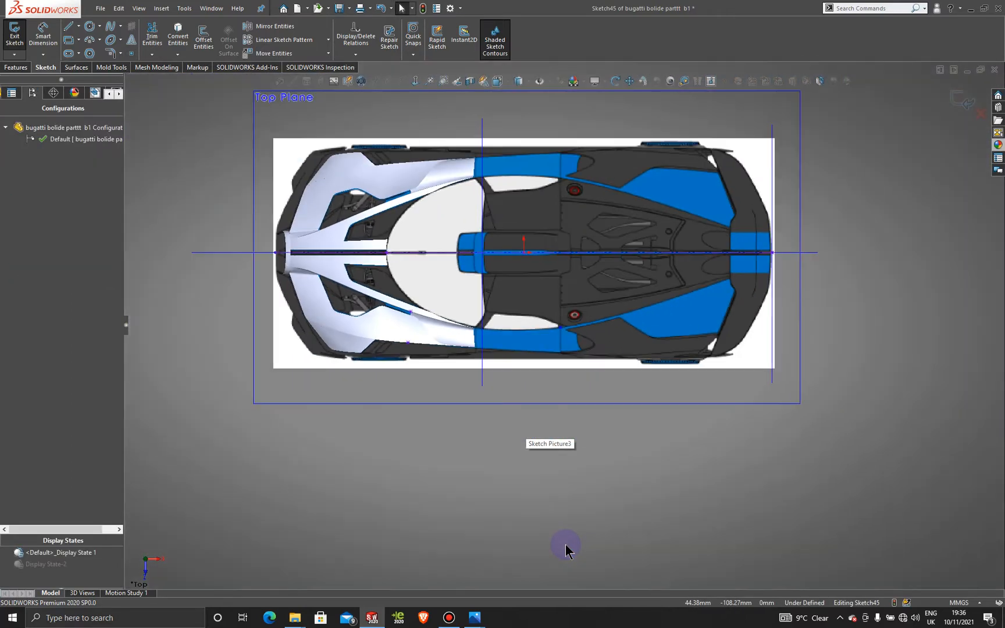
middle_drag(531, 557, 579, 354)
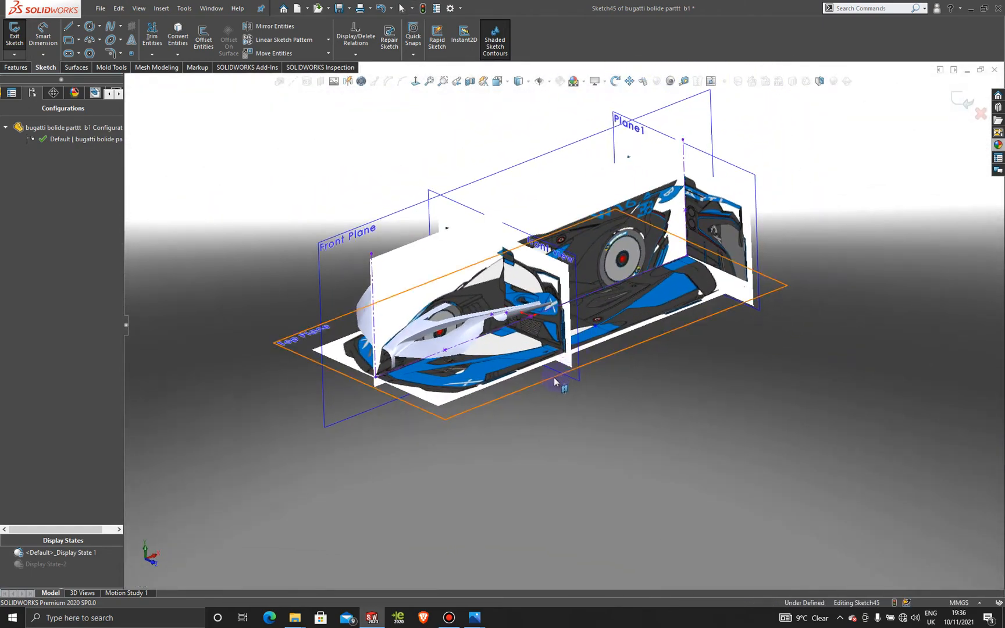
scroll(592, 294, down, 3)
scroll(592, 293, down, 2)
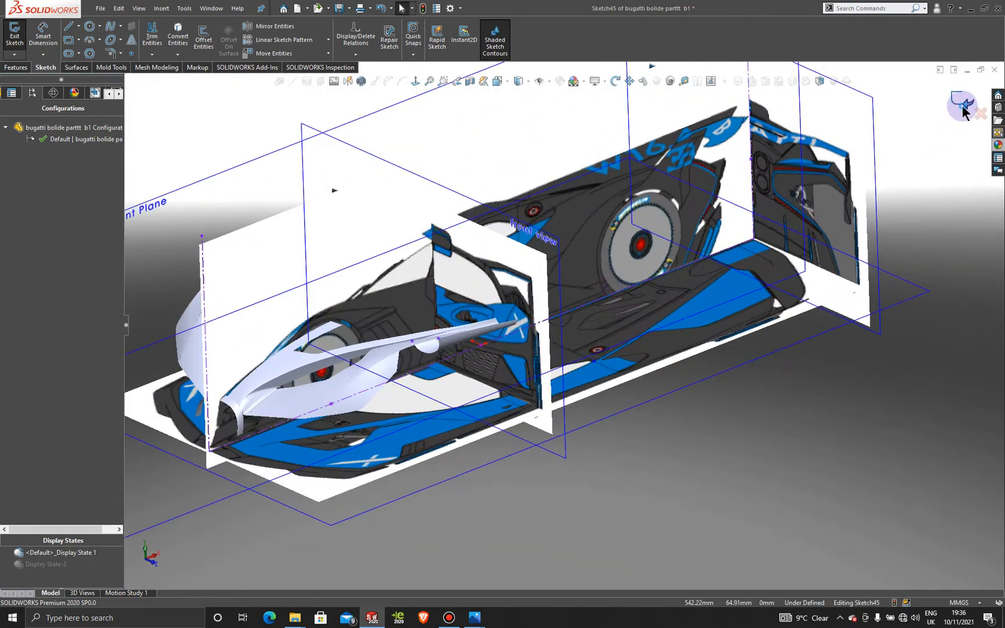
click(964, 102)
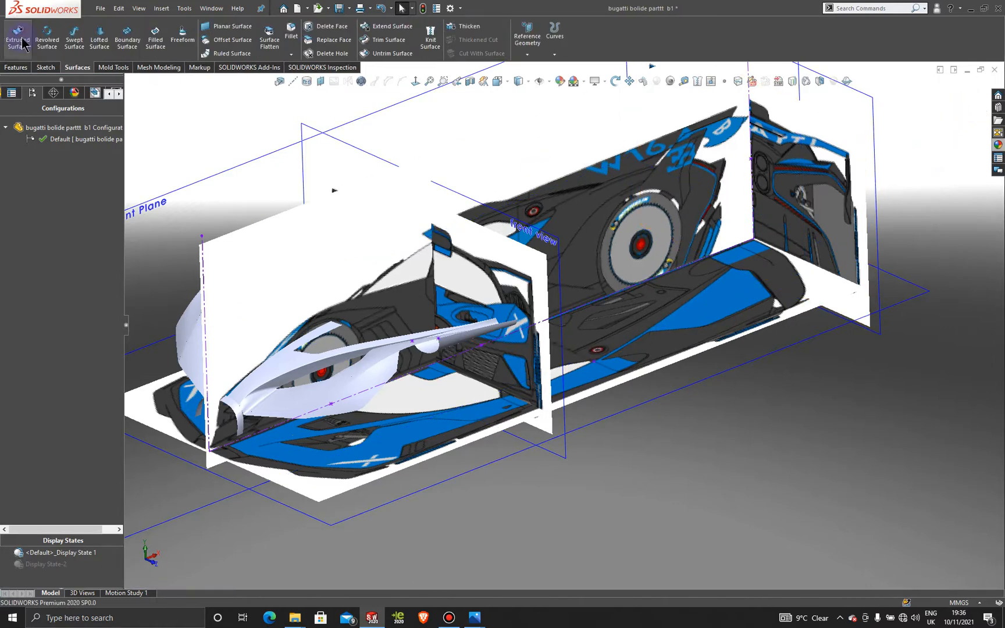
In a new 3D sketch, draw a vertical construction centreline about 385 mm long along Y from the Top Plane reference point.
click(45, 67)
click(17, 54)
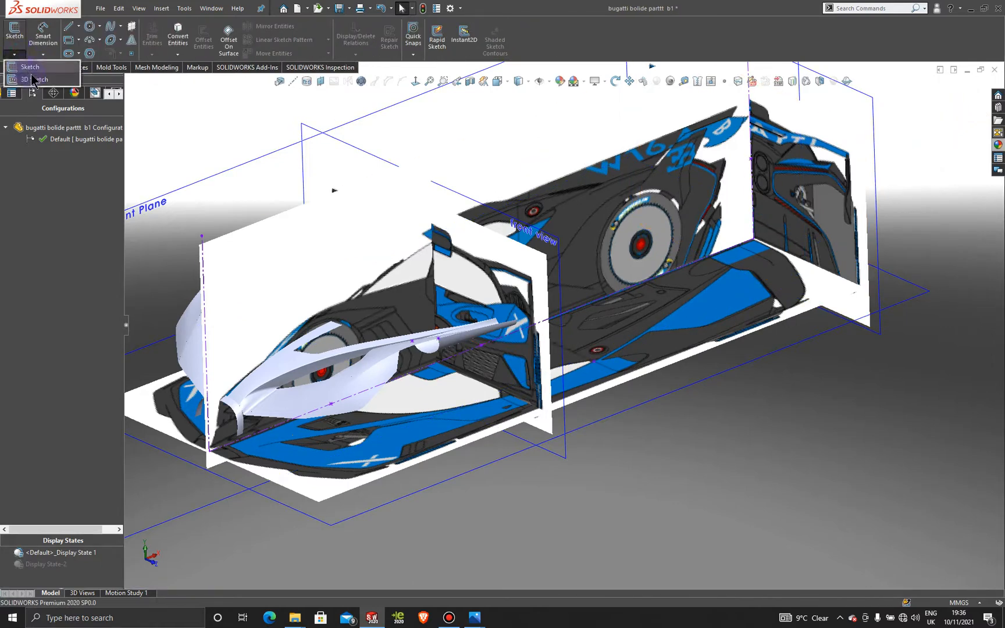
click(35, 80)
click(79, 27)
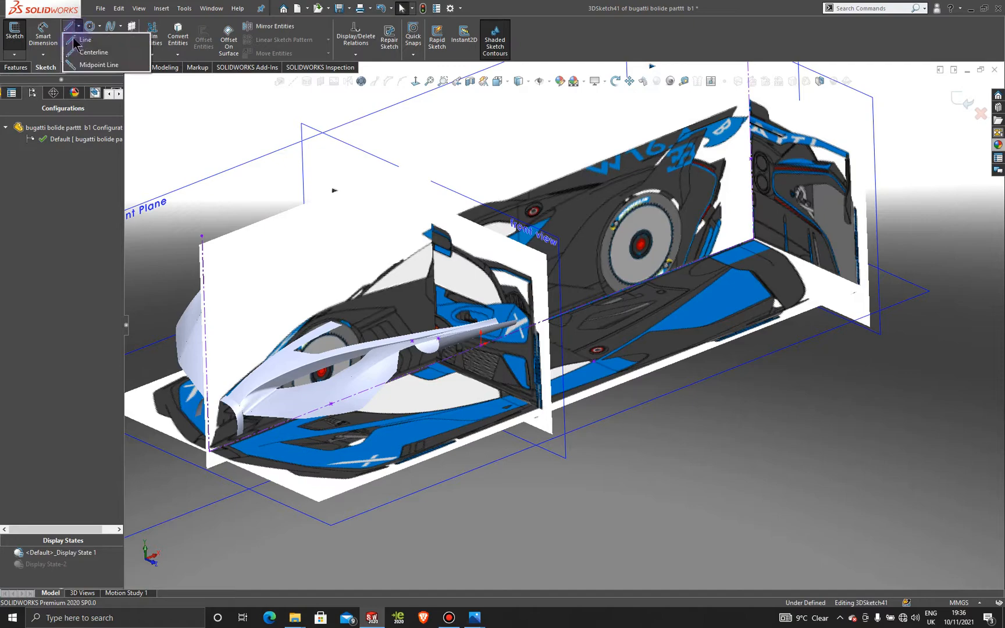
click(93, 57)
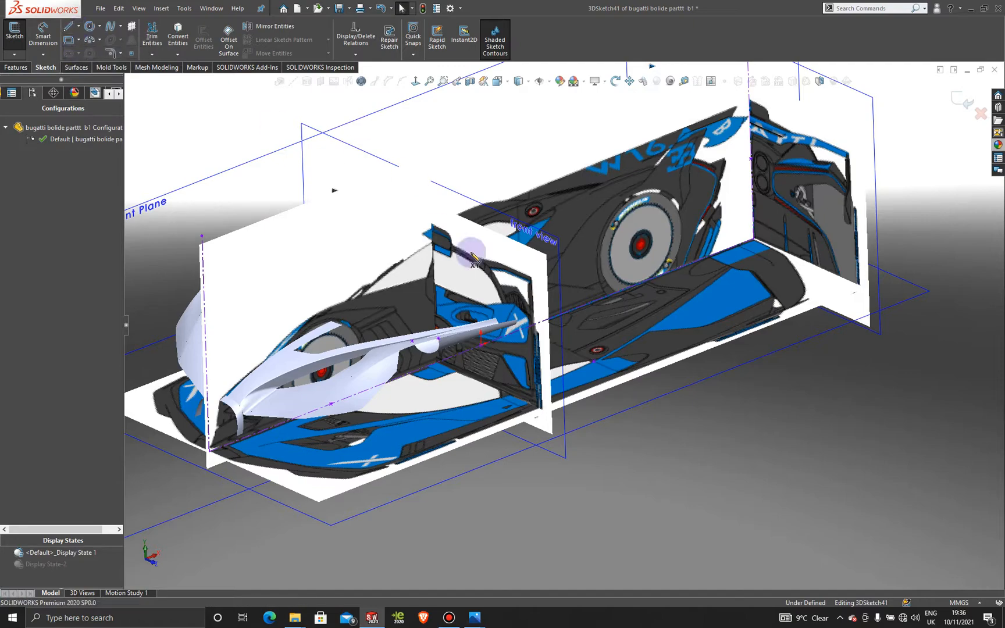
click(594, 363)
scroll(561, 322, up, 5)
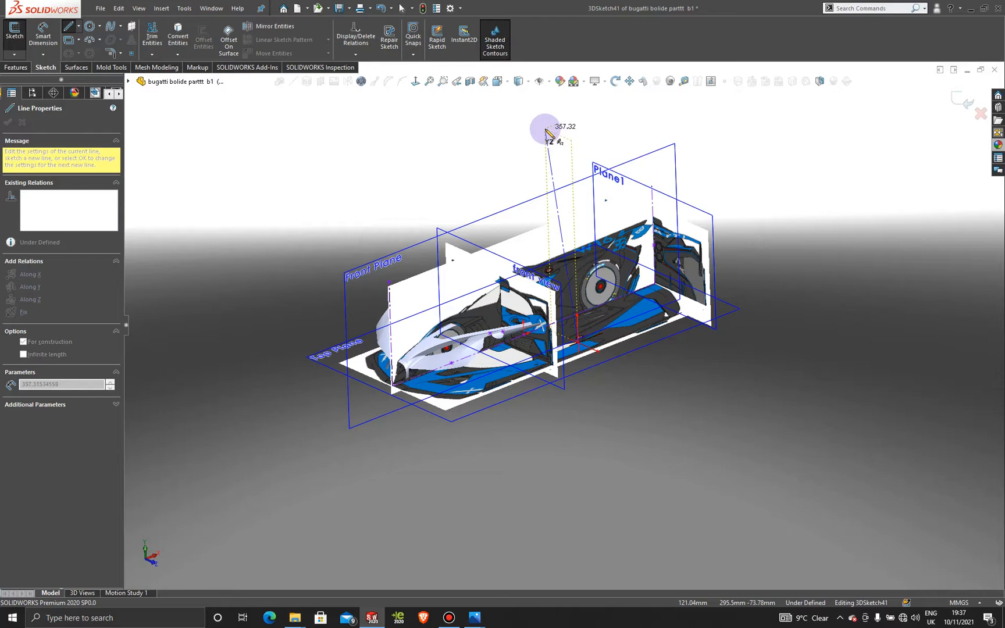
key(Tab)
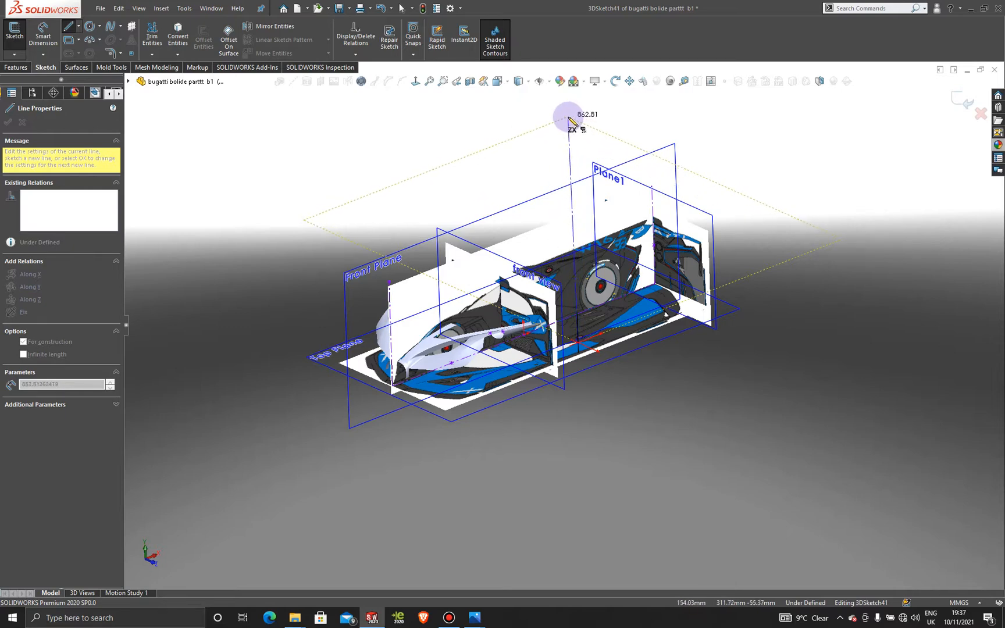
key(Tab)
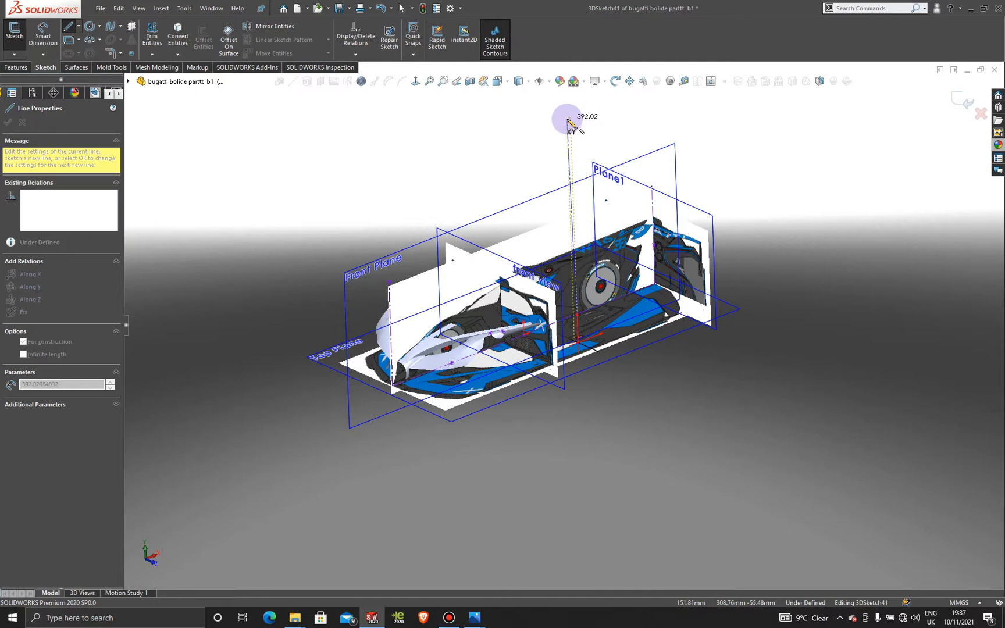
key(Tab)
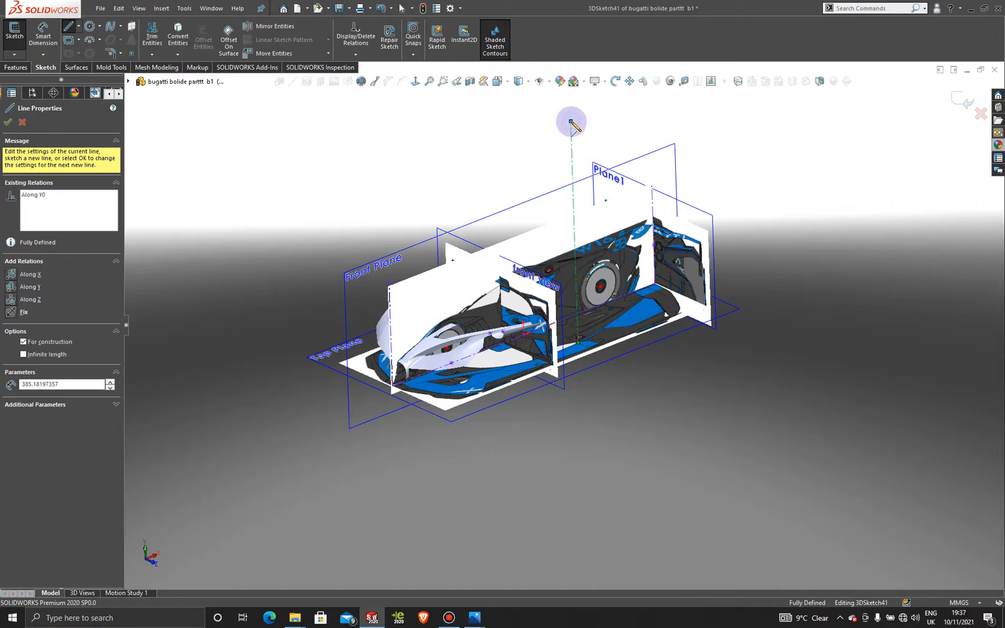
click(571, 121)
key(Escape)
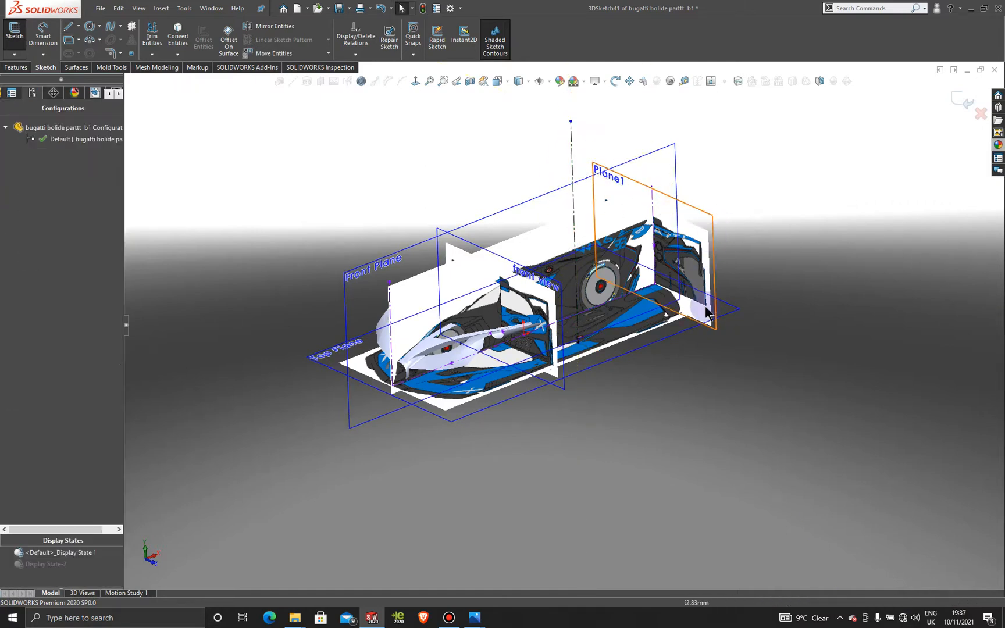
In front view, place a sketch point on the vertical centreline at the blue panel's upper edge, behind the side window.
scroll(648, 385, up, 1)
middle_drag(562, 405, 507, 375)
click(693, 217)
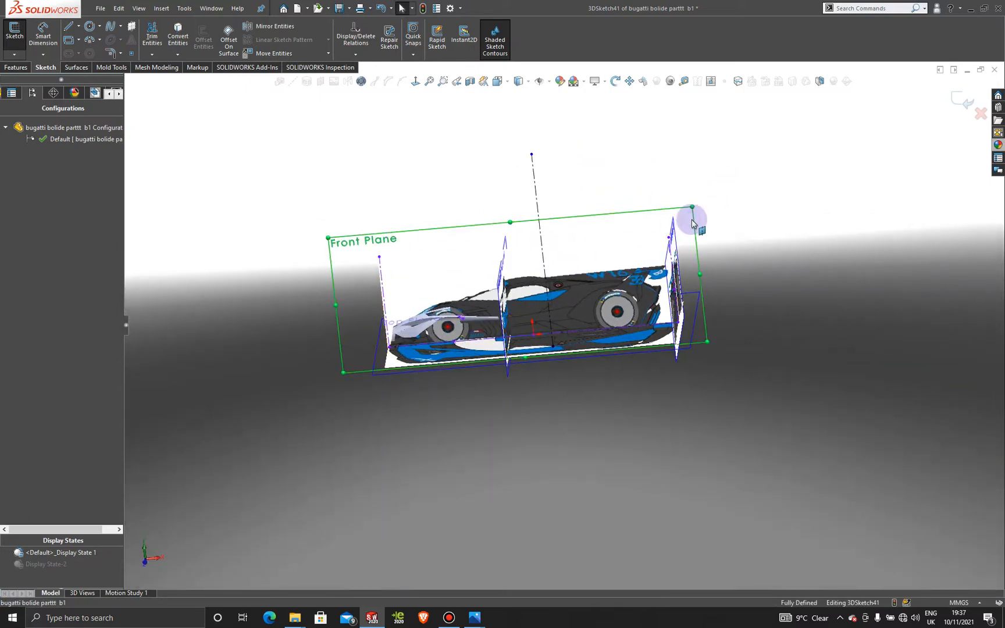
click(415, 81)
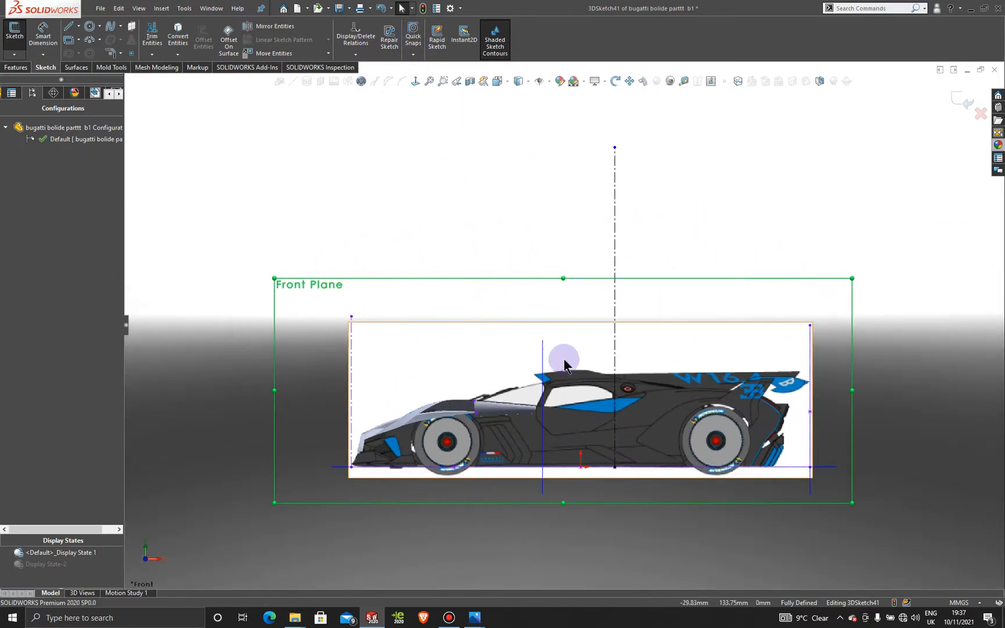
scroll(640, 401, down, 10)
scroll(659, 411, down, 3)
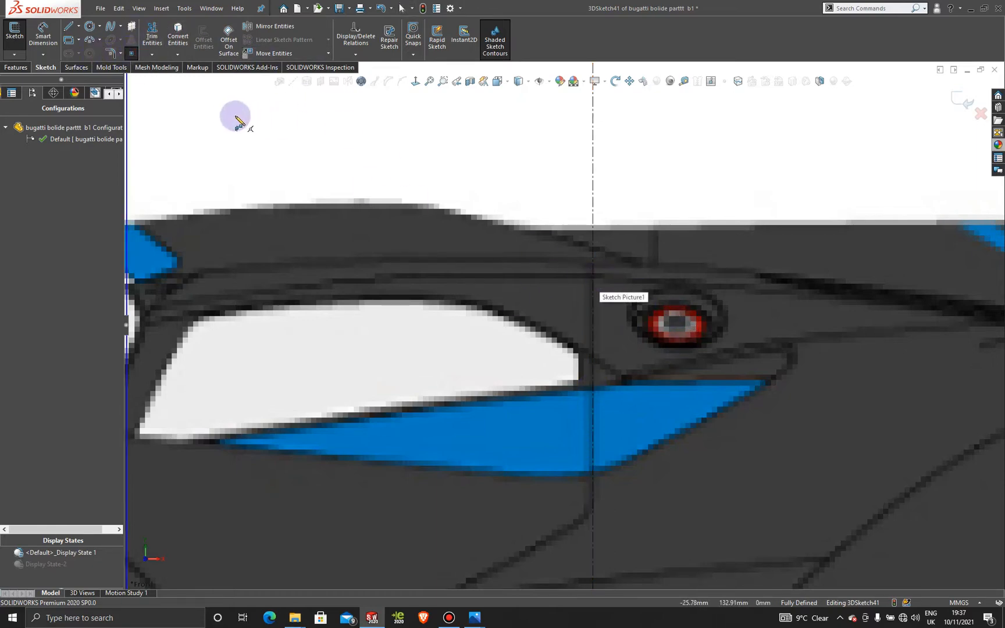
click(593, 387)
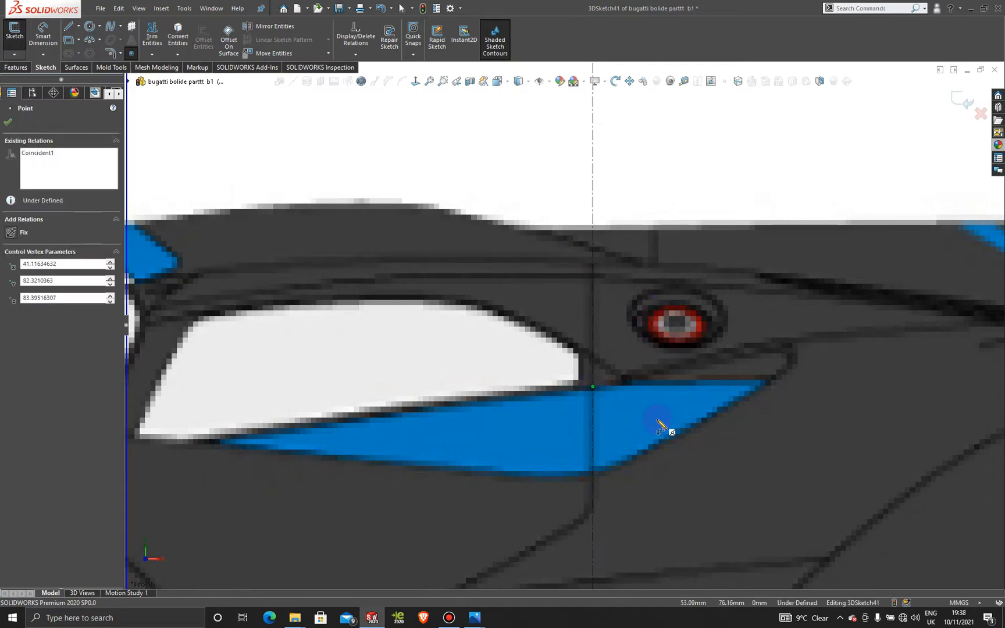
key(Escape)
key(f)
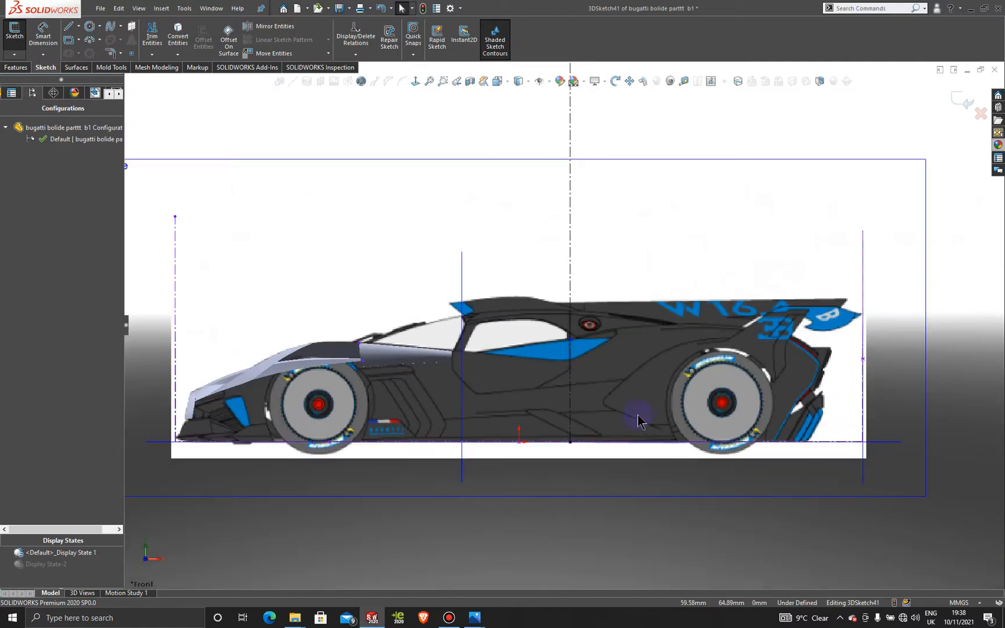
Close the 3D sketch, try to hide its vertical centreline, and undo this.
click(957, 103)
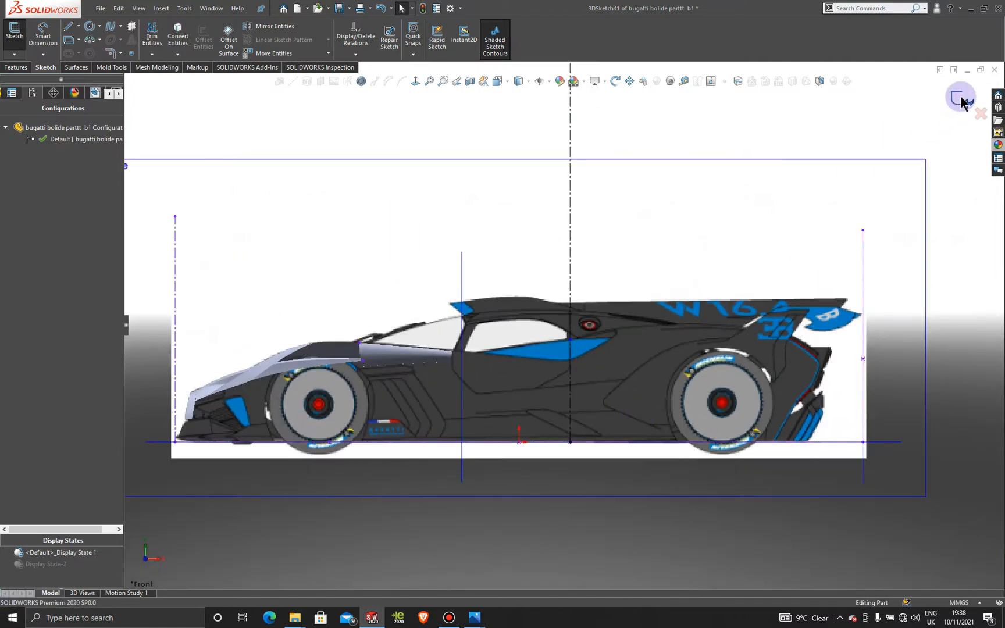
middle_drag(527, 225, 548, 264)
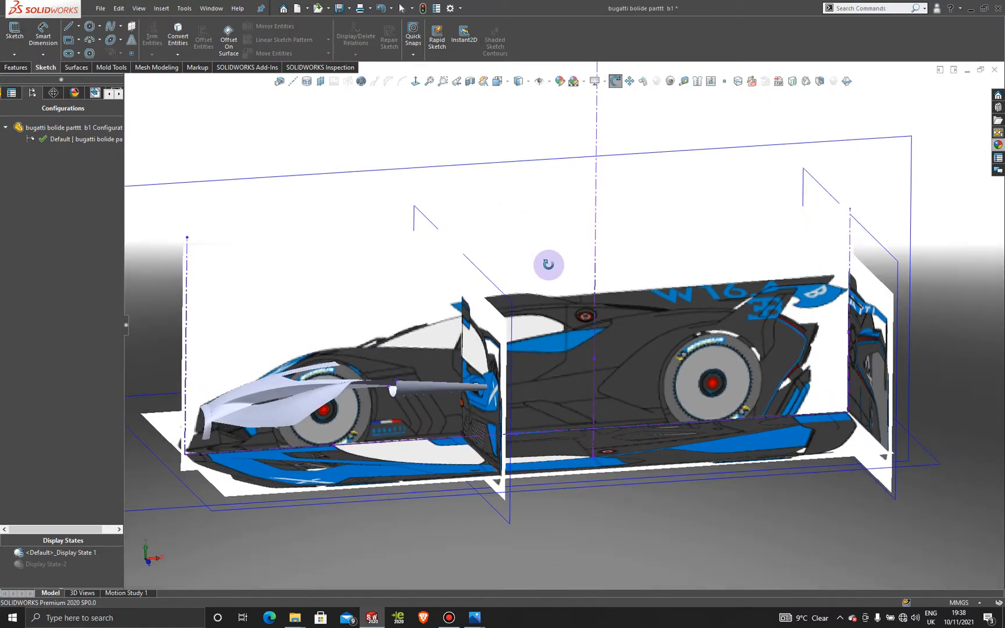
right_click(596, 120)
click(625, 106)
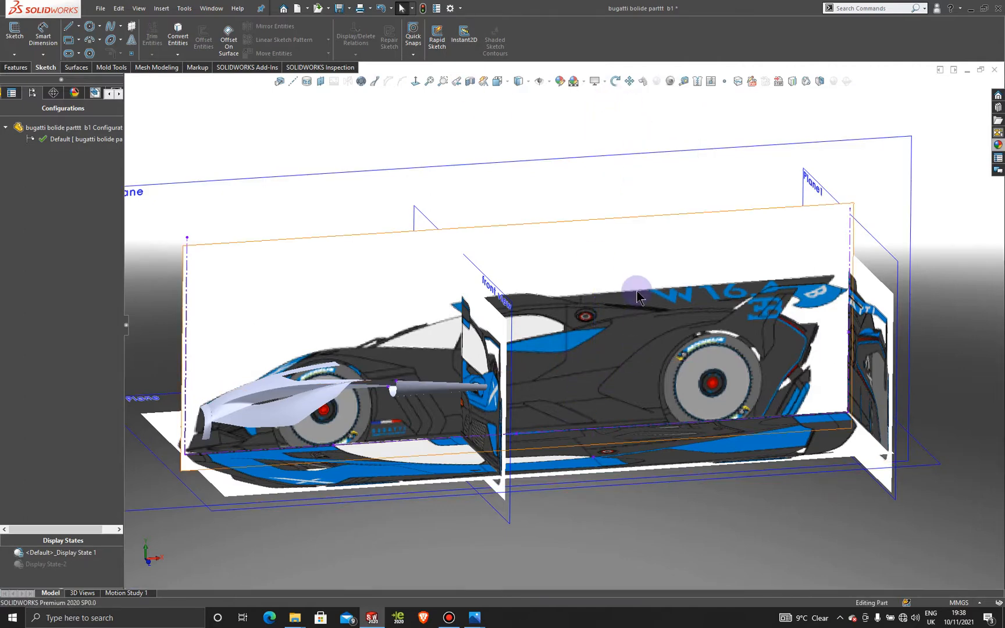
key(ctrl+z)
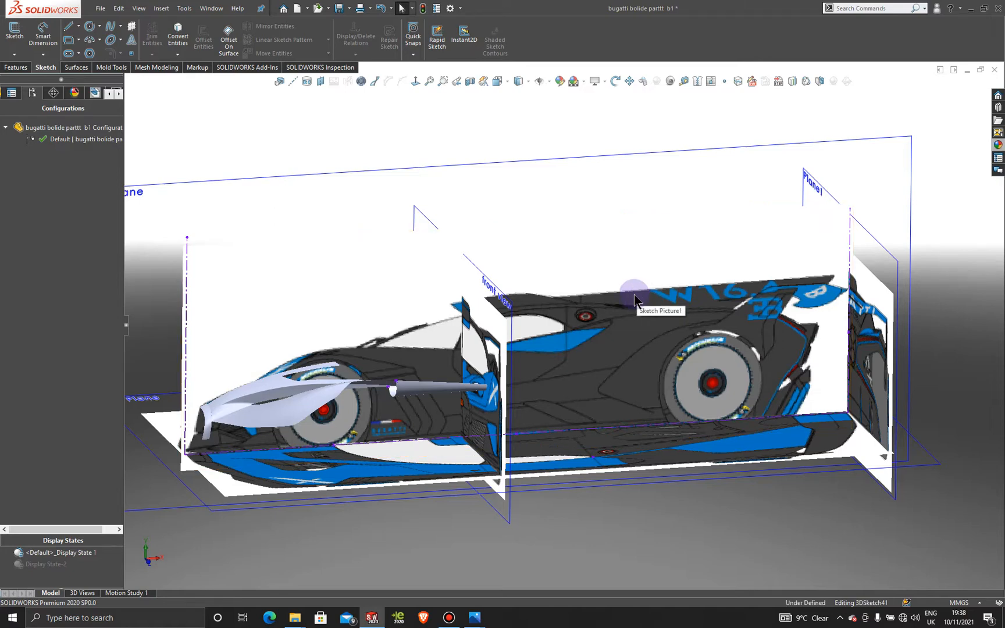
Check the centreline and its point against the side and top pictures, and activate Display State-2 to show the orange surfaces.
scroll(634, 300, up, 3)
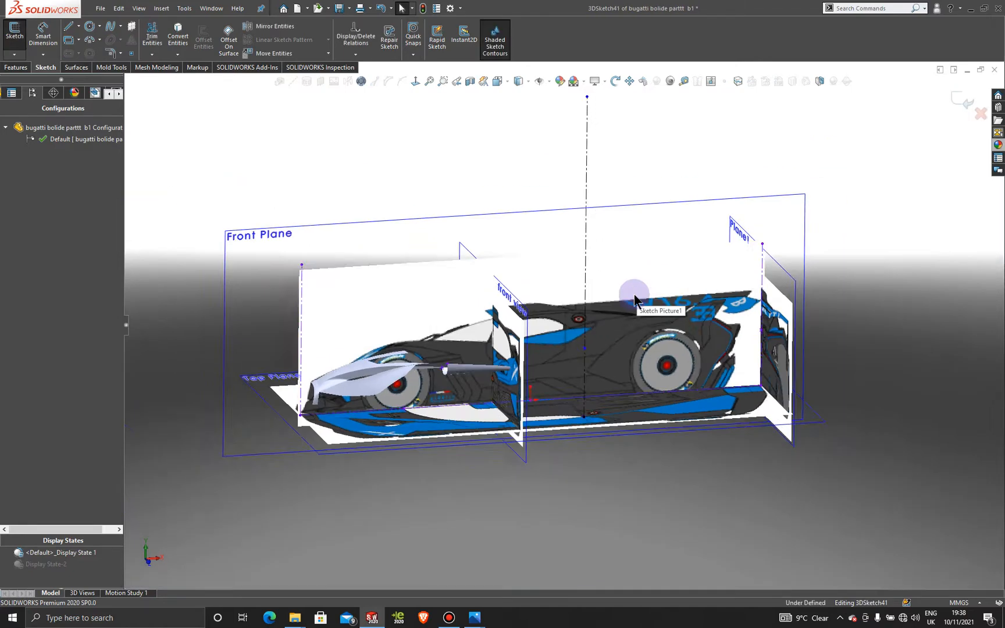
scroll(634, 349, down, 5)
scroll(542, 322, up, 3)
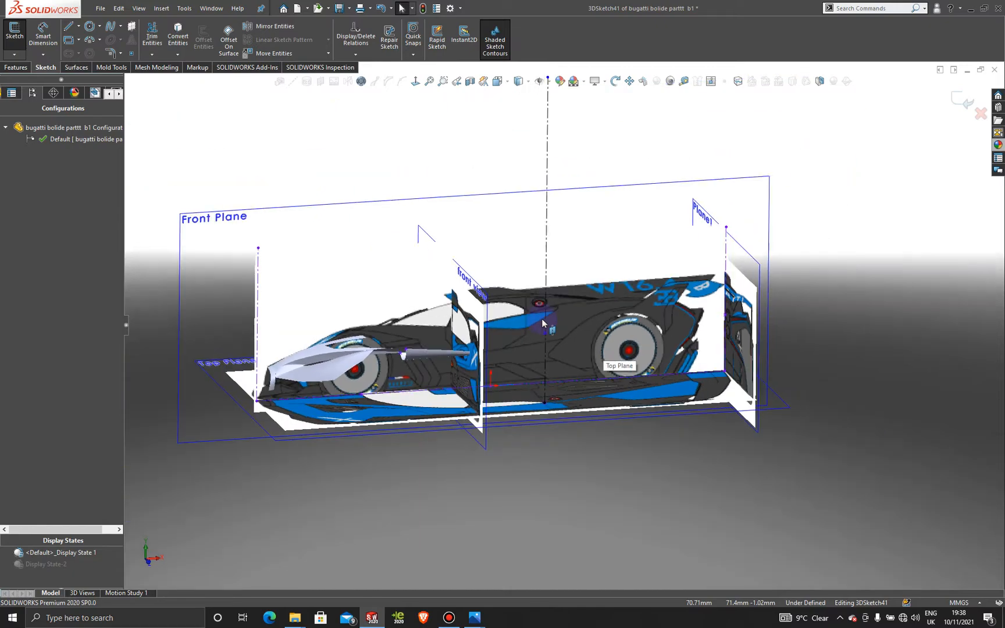
scroll(581, 349, down, 4)
mouse_move(614, 388)
middle_down()
mouse_move(574, 366)
mouse_move(579, 348)
mouse_move(530, 363)
mouse_move(557, 463)
mouse_move(575, 386)
mouse_move(627, 423)
mouse_move(593, 387)
mouse_move(582, 411)
mouse_move(587, 365)
mouse_move(617, 474)
mouse_move(603, 512)
mouse_move(611, 552)
mouse_move(634, 576)
mouse_move(600, 575)
mouse_move(601, 554)
mouse_move(602, 575)
middle_up()
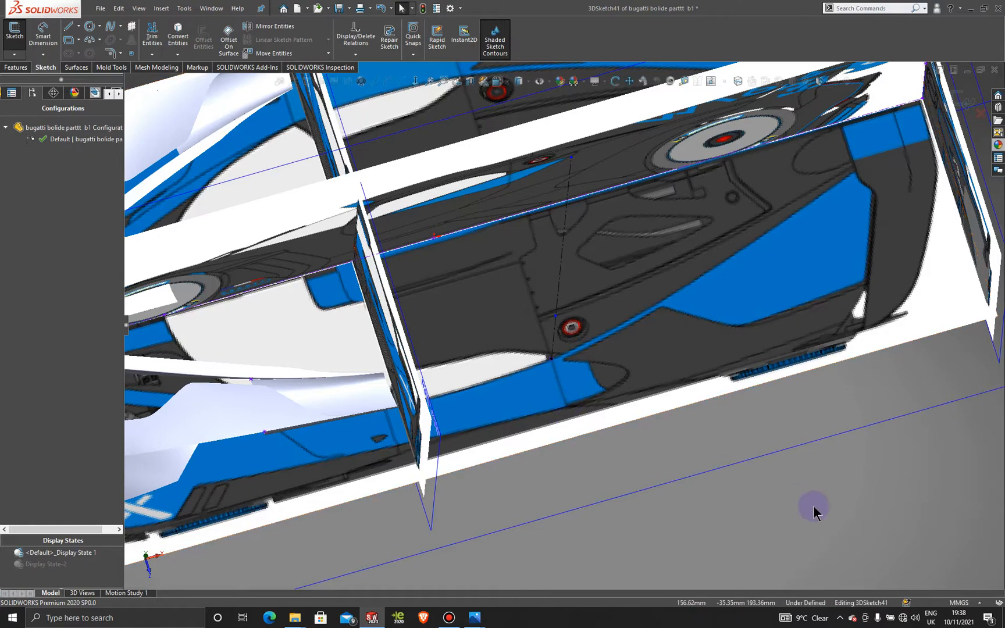
middle_drag(801, 473, 799, 421)
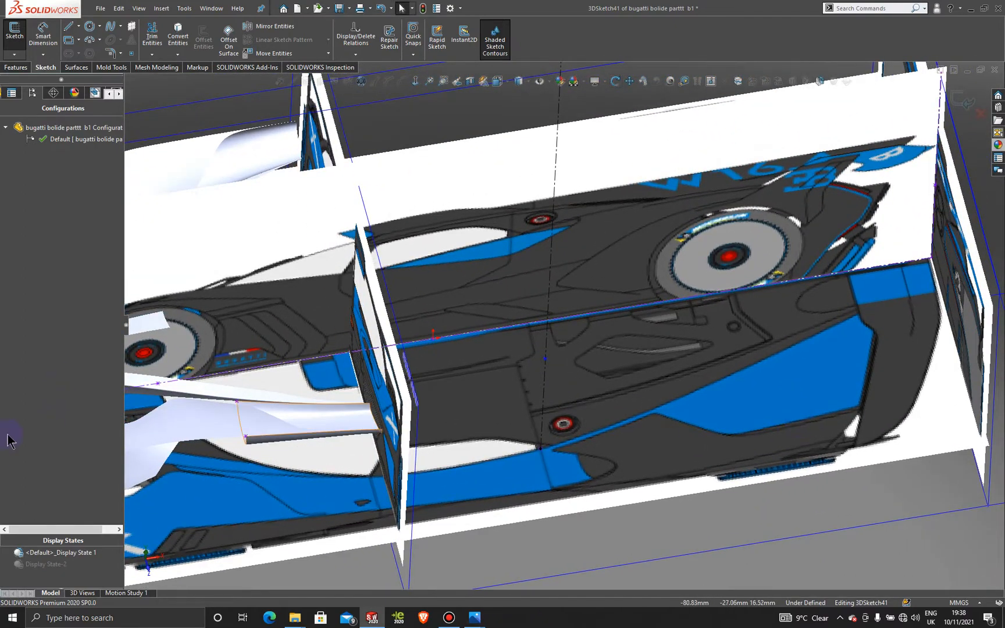
double_click(36, 565)
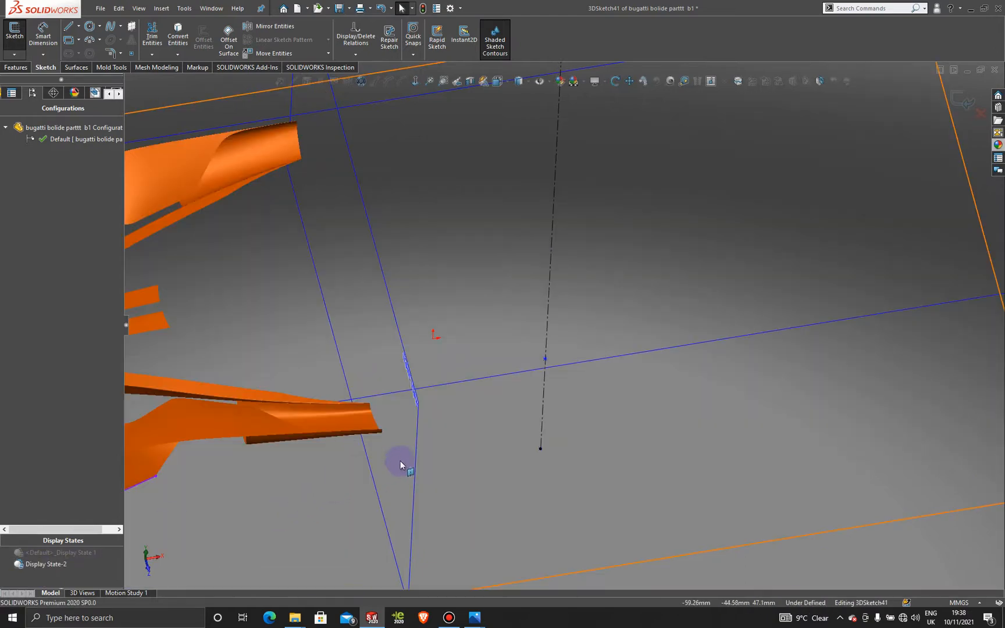
Examine the rear end of the orange side surface and its upper corner relative to the point on the centreline.
mouse_move(503, 425)
middle_down()
mouse_move(496, 402)
mouse_move(460, 375)
mouse_move(449, 392)
mouse_move(461, 402)
middle_up()
scroll(461, 403, down, 3)
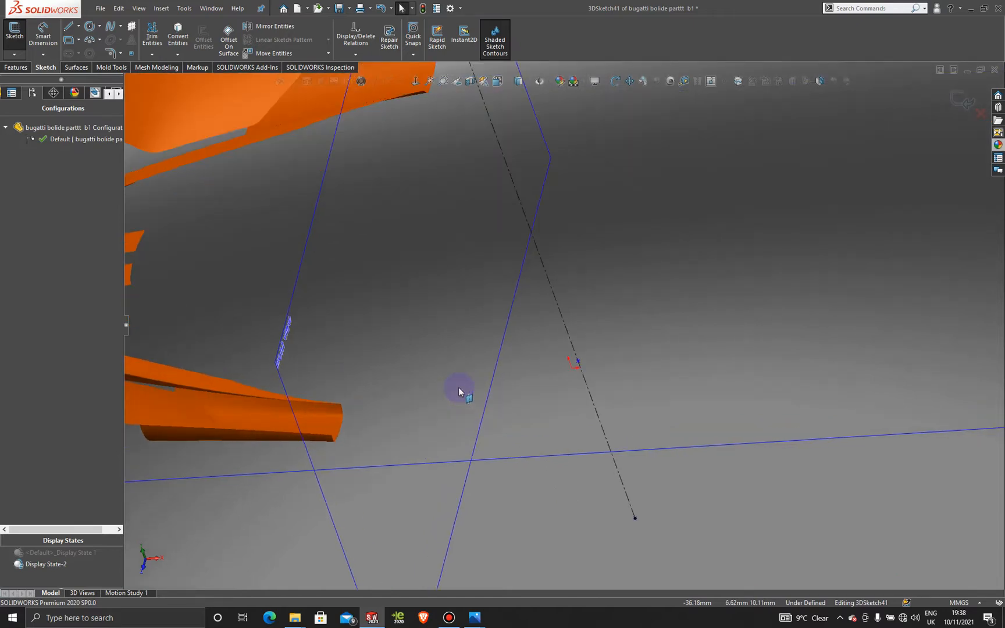
scroll(416, 392, down, 4)
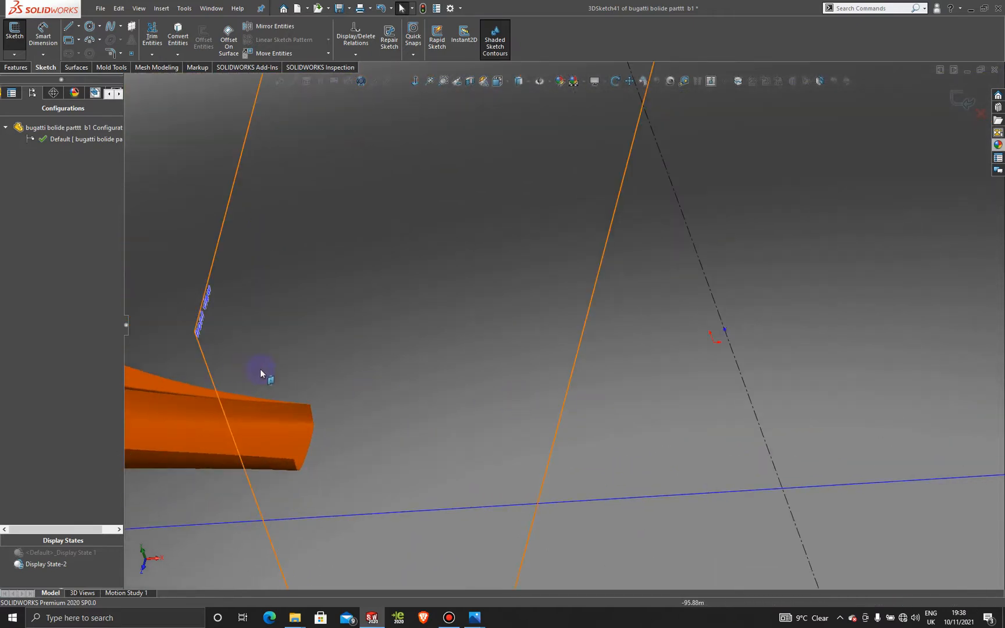
scroll(262, 384, down, 3)
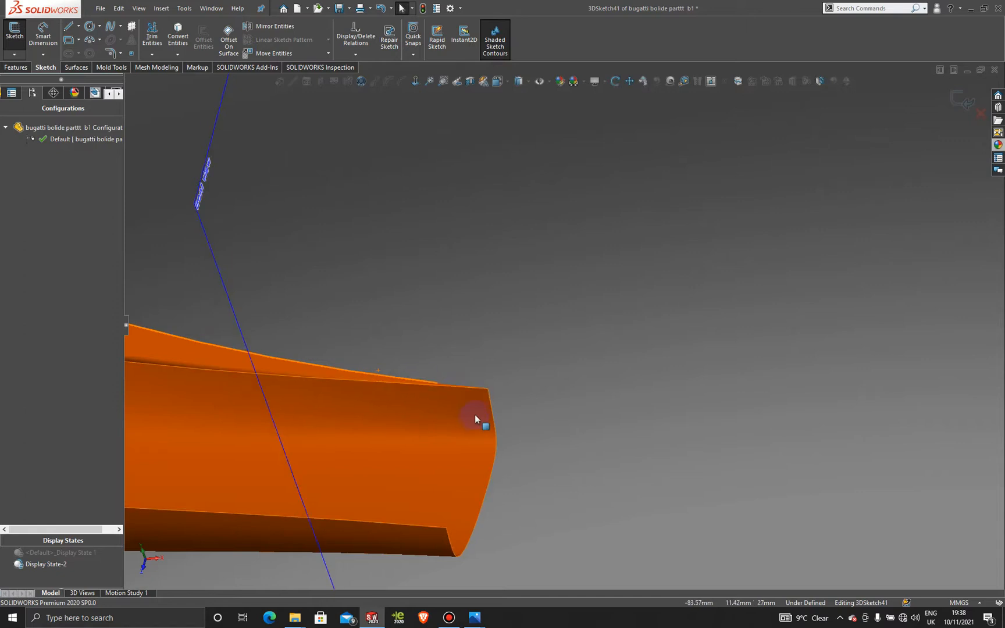
scroll(475, 416, down, 3)
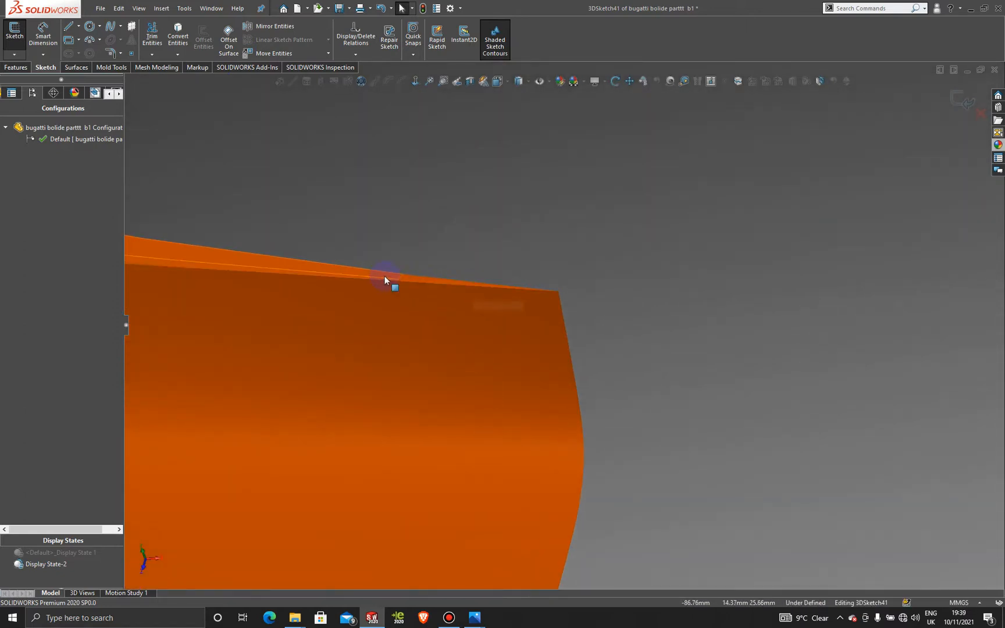
scroll(752, 355, up, 8)
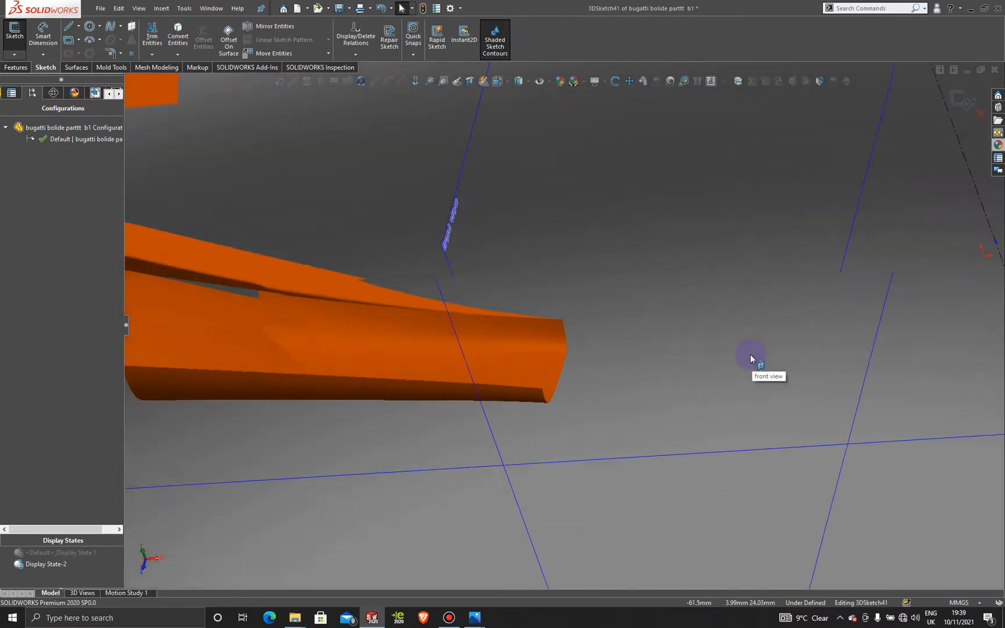
scroll(863, 314, down, 2)
scroll(864, 314, up, 3)
scroll(822, 250, up, 1)
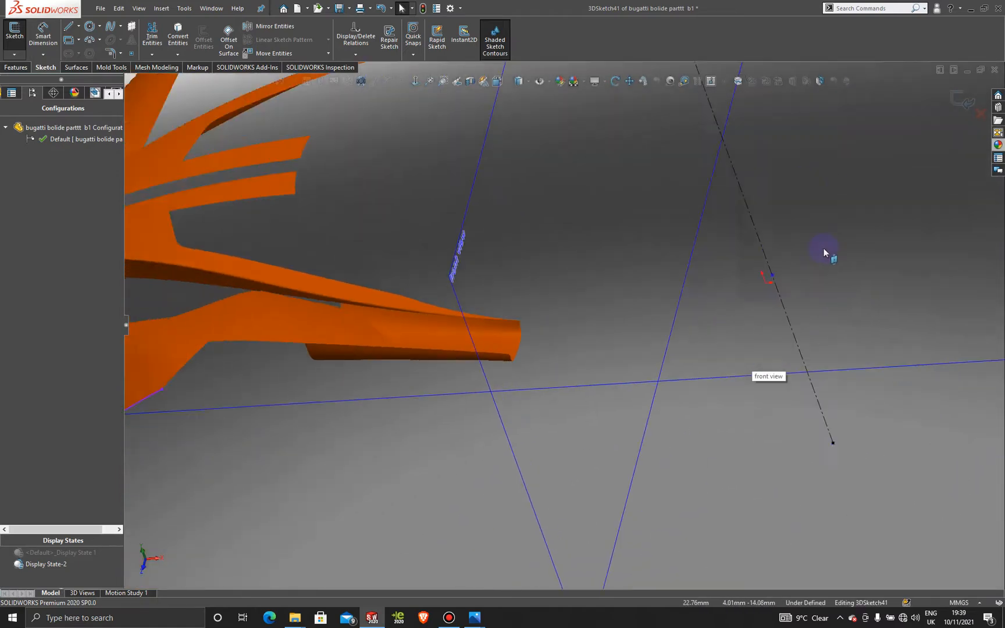
scroll(823, 251, down, 2)
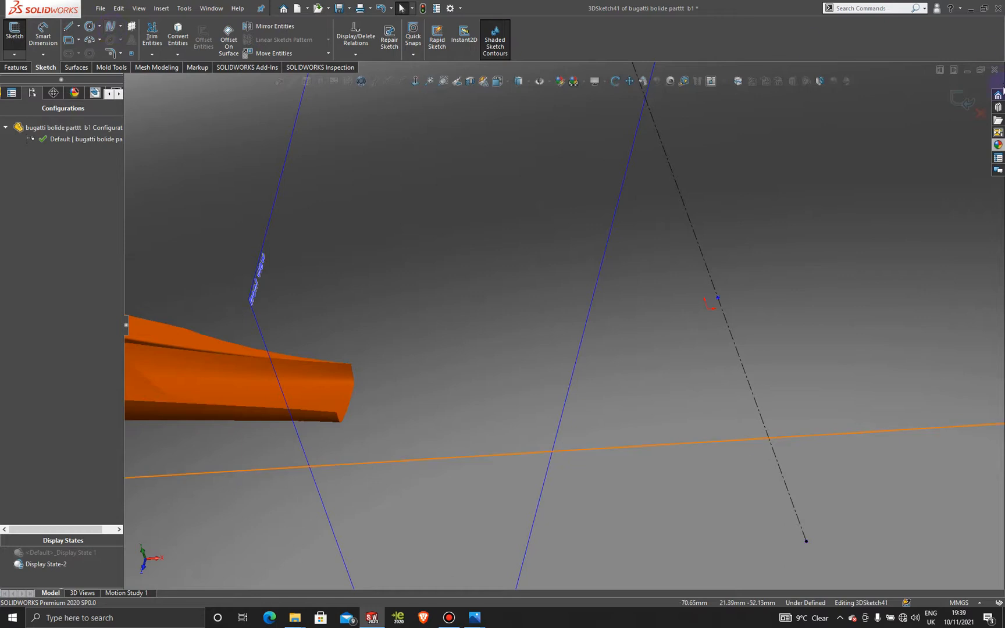
In a new 3D sketch, draw a two-point spline from the centreline point to the upper rear corner of the orange side surface.
click(970, 108)
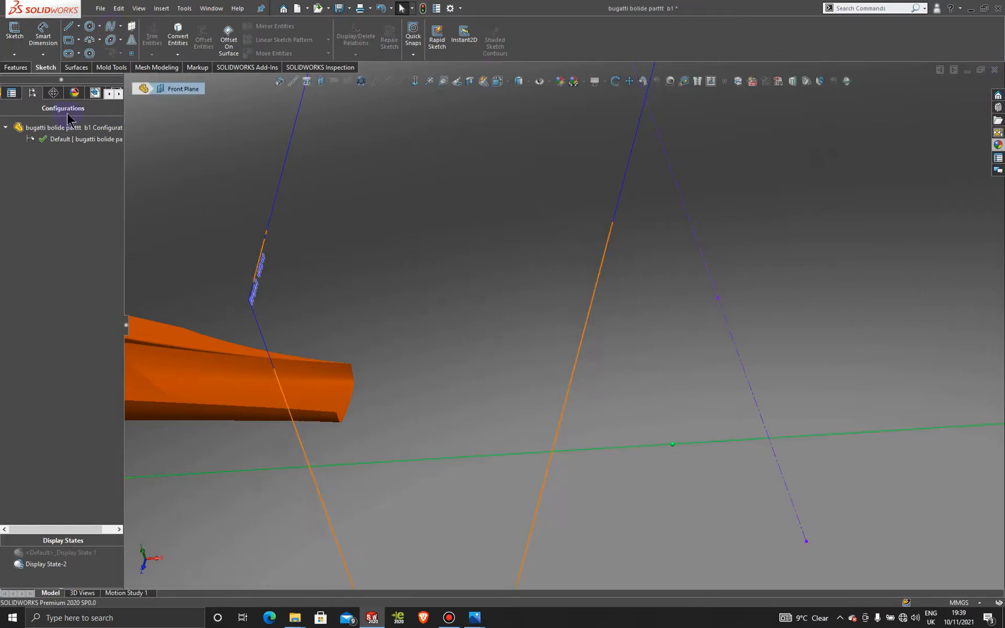
click(14, 54)
click(24, 75)
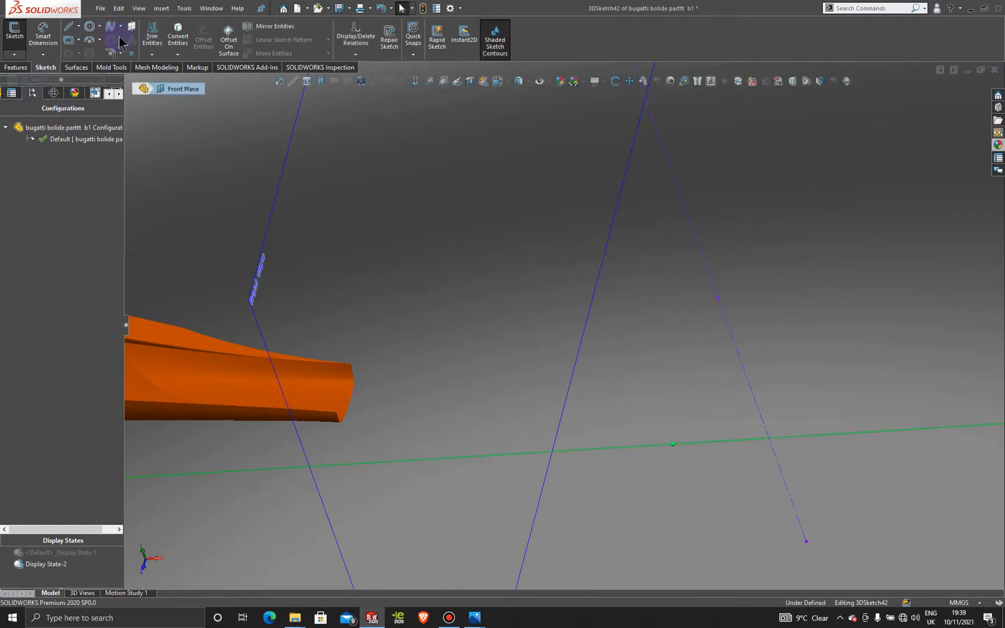
click(111, 29)
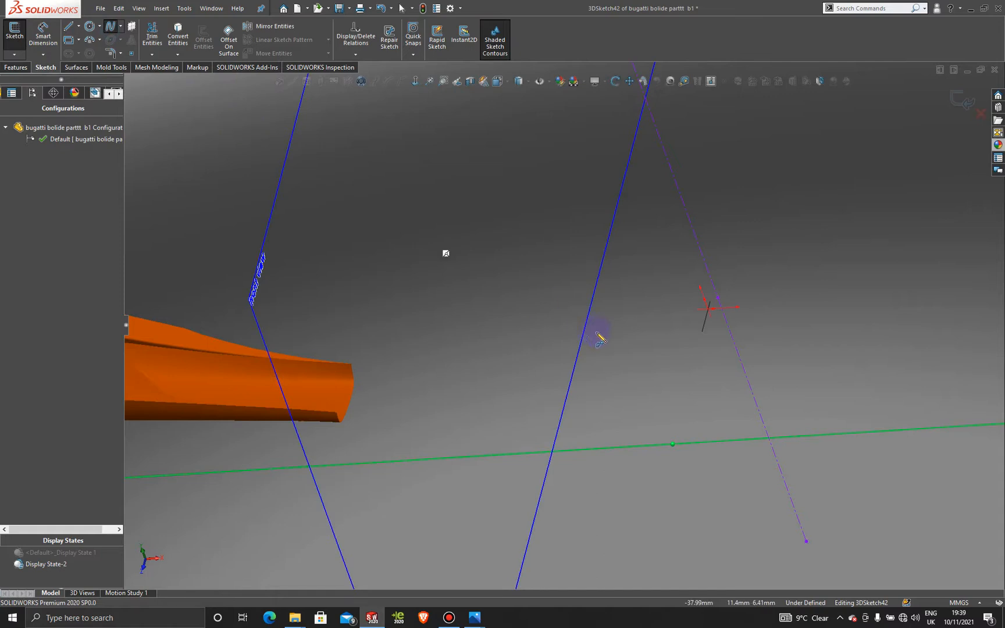
click(718, 298)
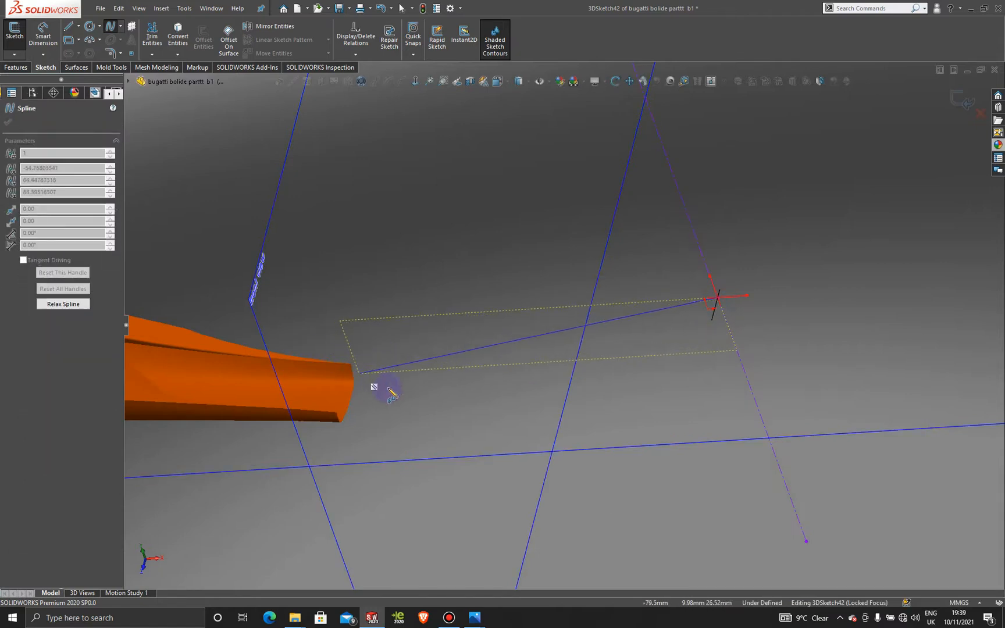
scroll(372, 372, down, 3)
scroll(373, 367, down, 1)
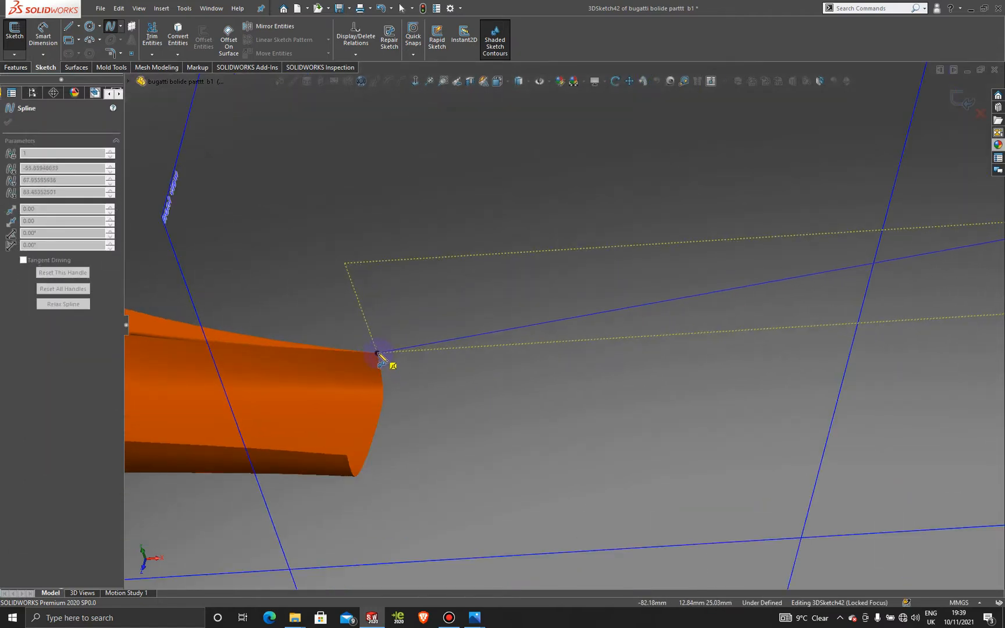
click(378, 353)
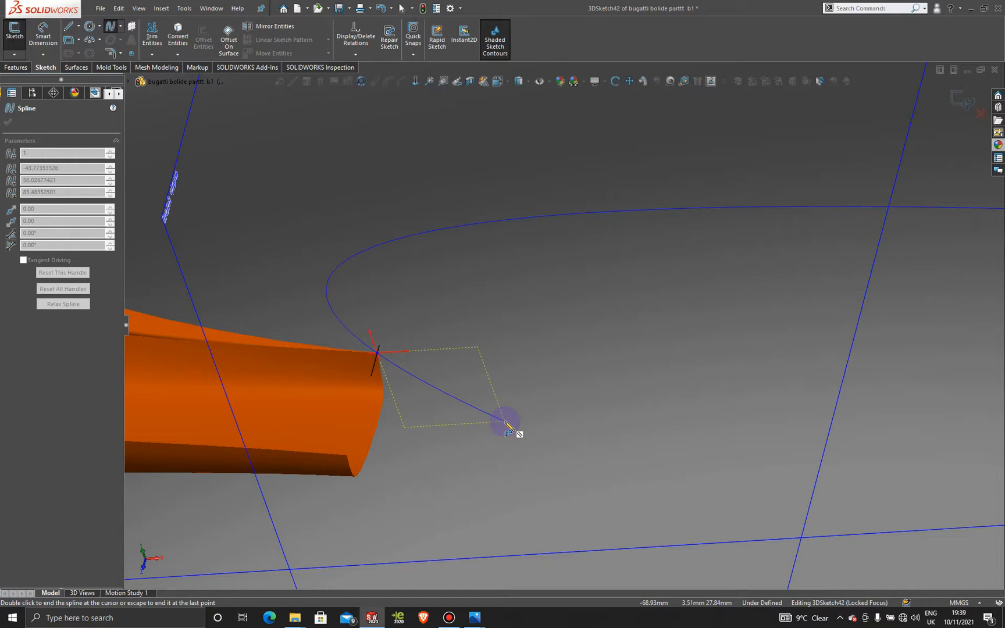
key(Escape)
scroll(543, 469, up, 4)
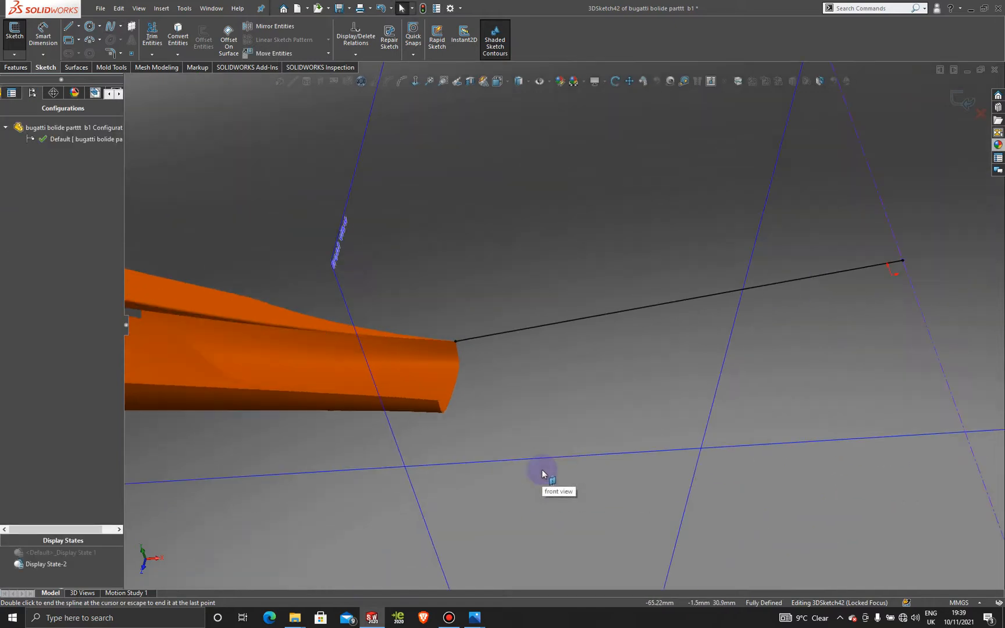
Make the spline tangent to the narrow upper face ending at that corner, and activate Display State 1 to show the reference pictures.
scroll(621, 304, down, 1)
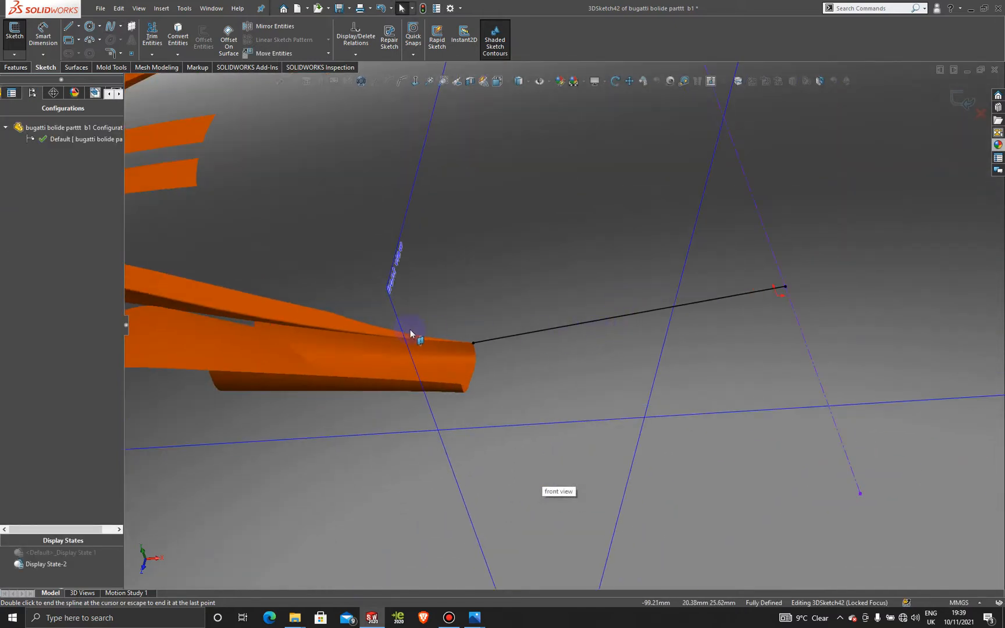
scroll(467, 359, down, 4)
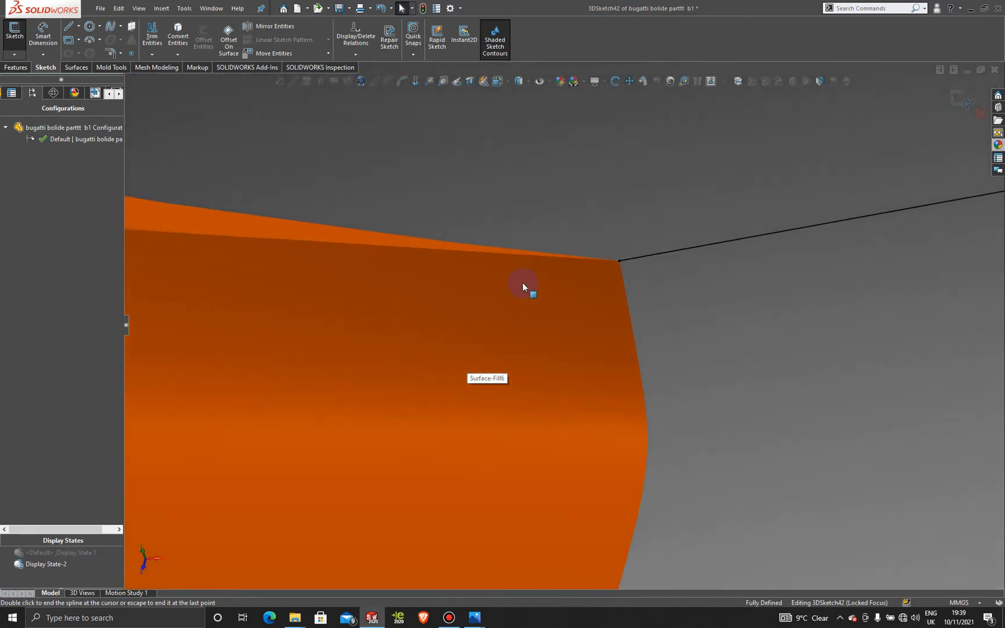
scroll(558, 284, down, 2)
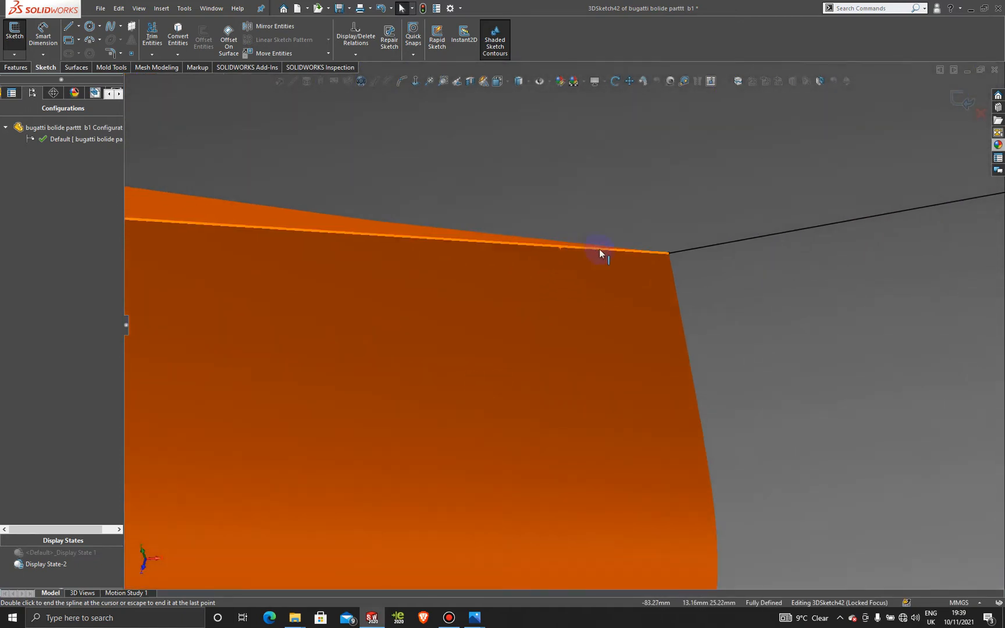
scroll(631, 282, down, 3)
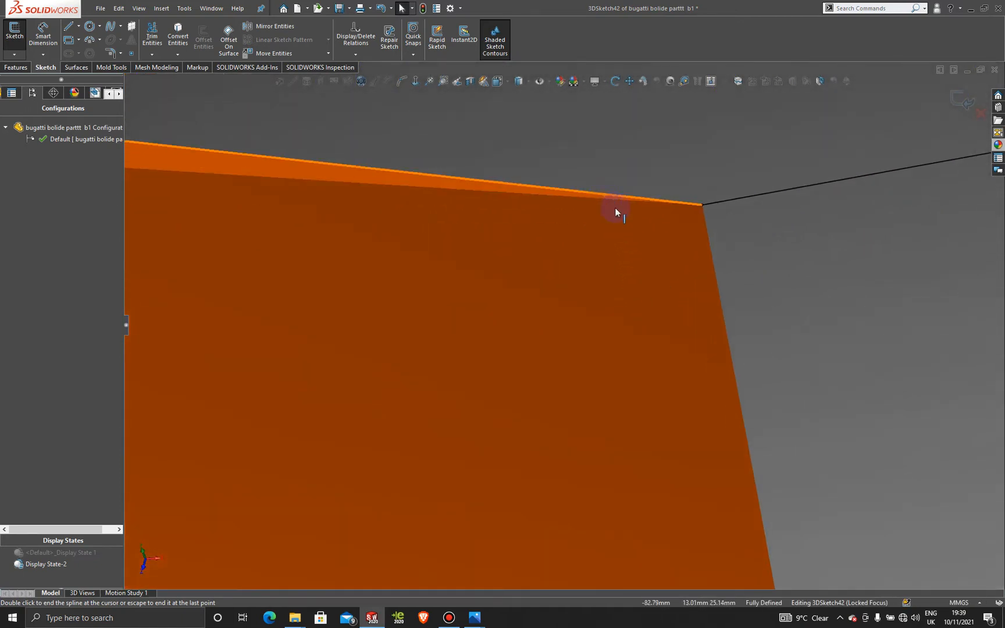
scroll(628, 211, down, 2)
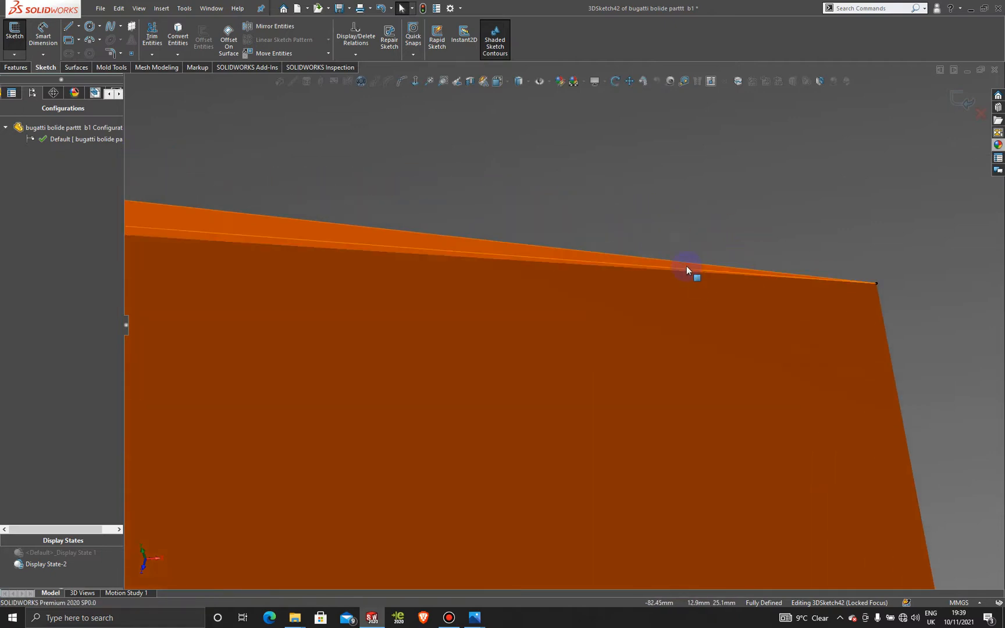
click(687, 267)
mouse_move(830, 369)
middle_down()
mouse_move(811, 385)
mouse_move(694, 394)
middle_up()
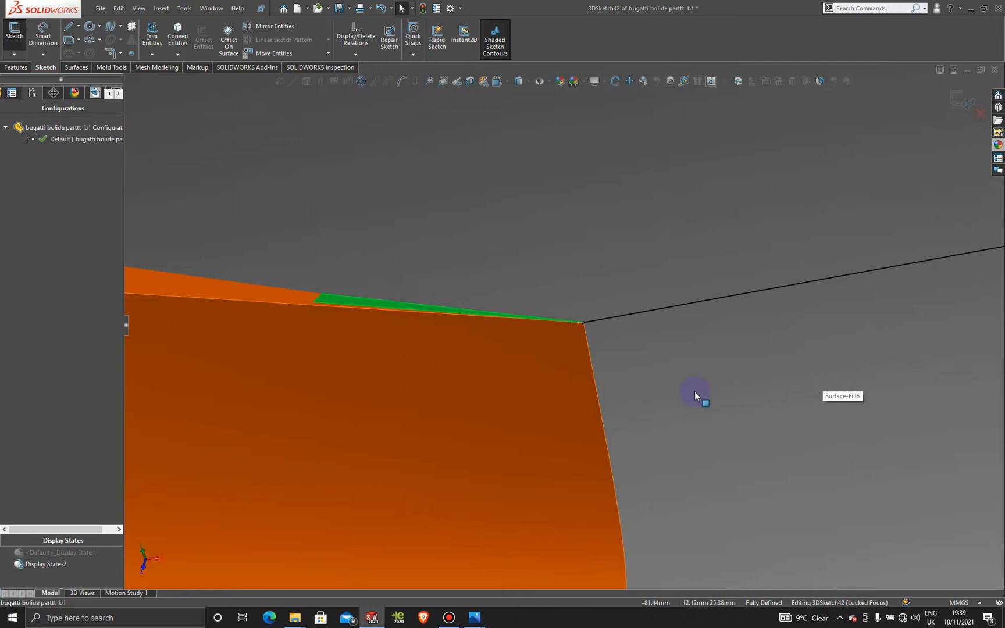
ctrl+click(660, 310)
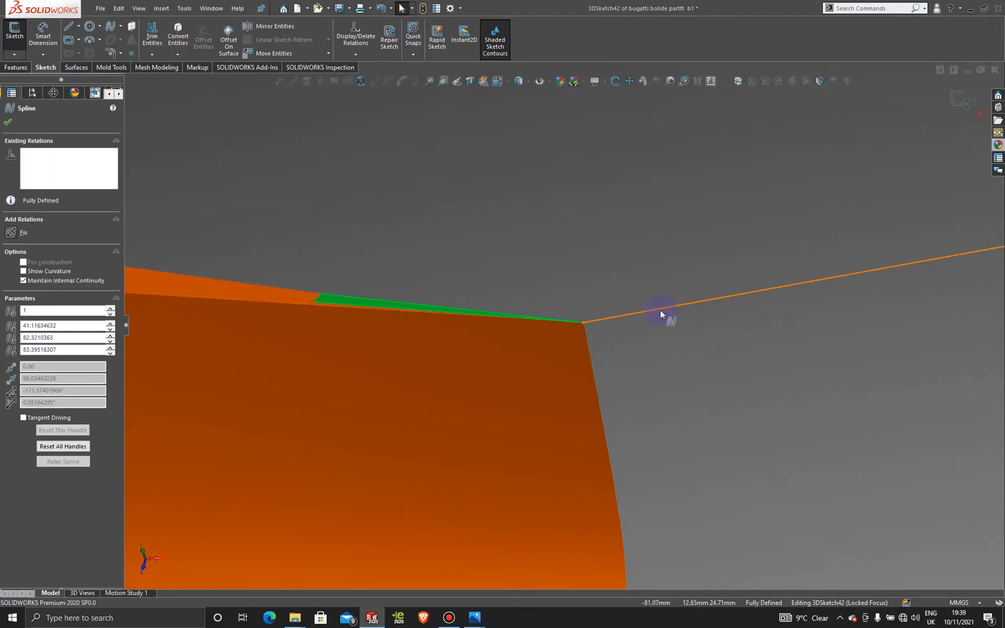
click(690, 268)
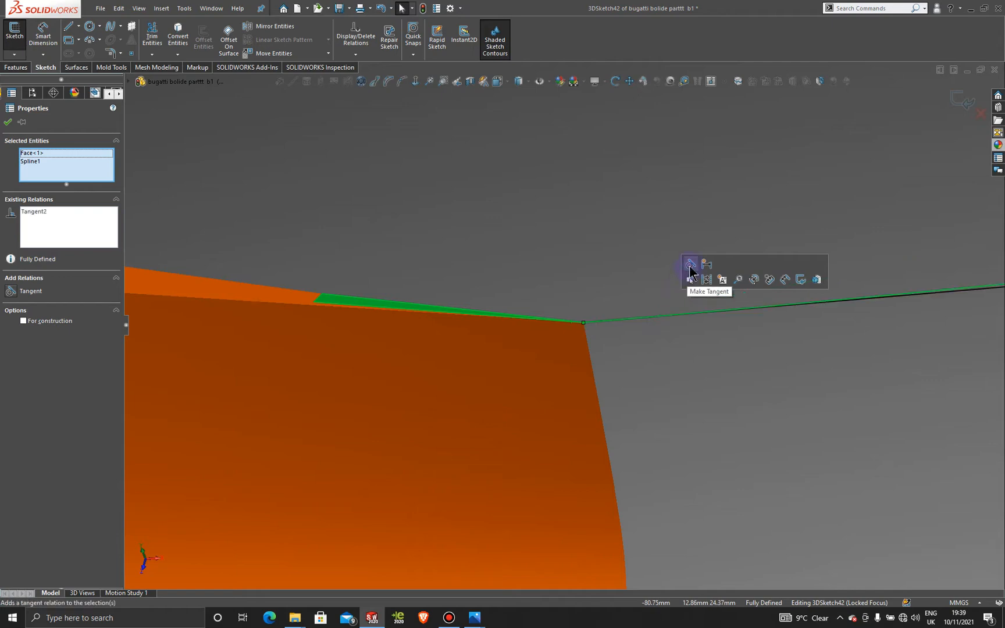
scroll(700, 409, up, 6)
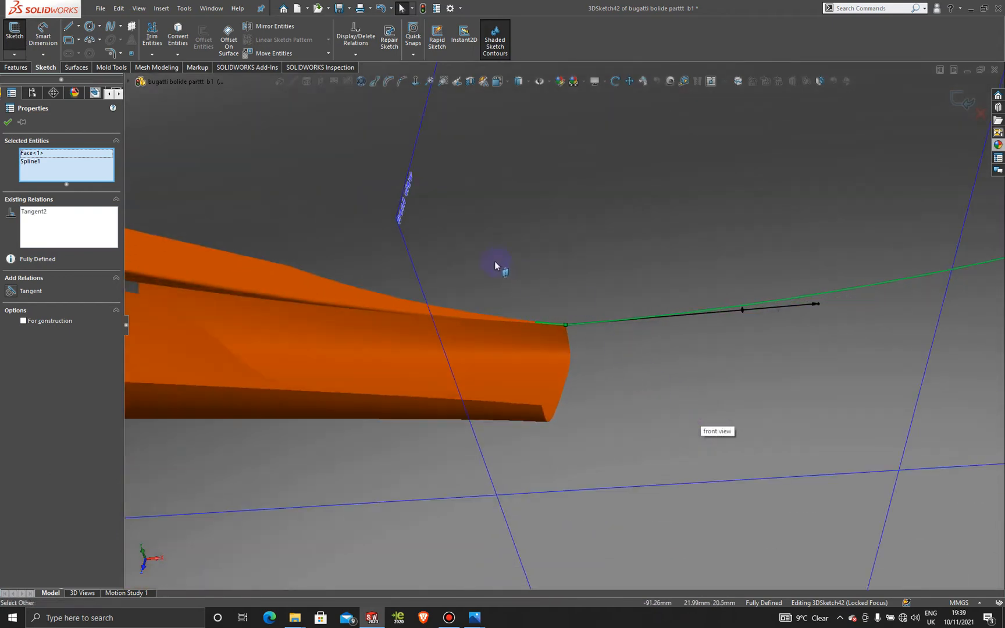
scroll(553, 411, up, 8)
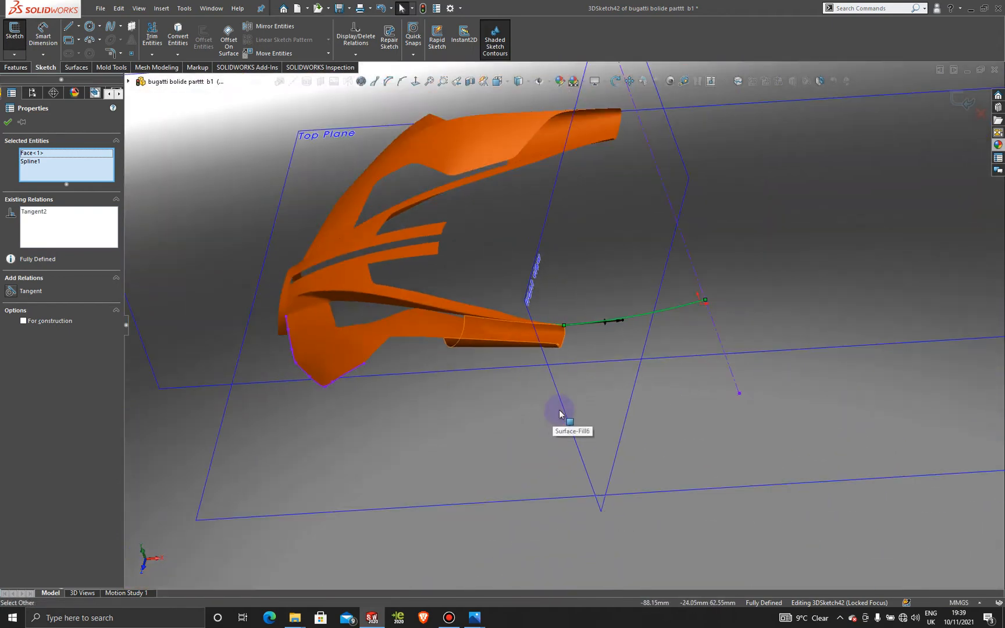
scroll(438, 431, up, 4)
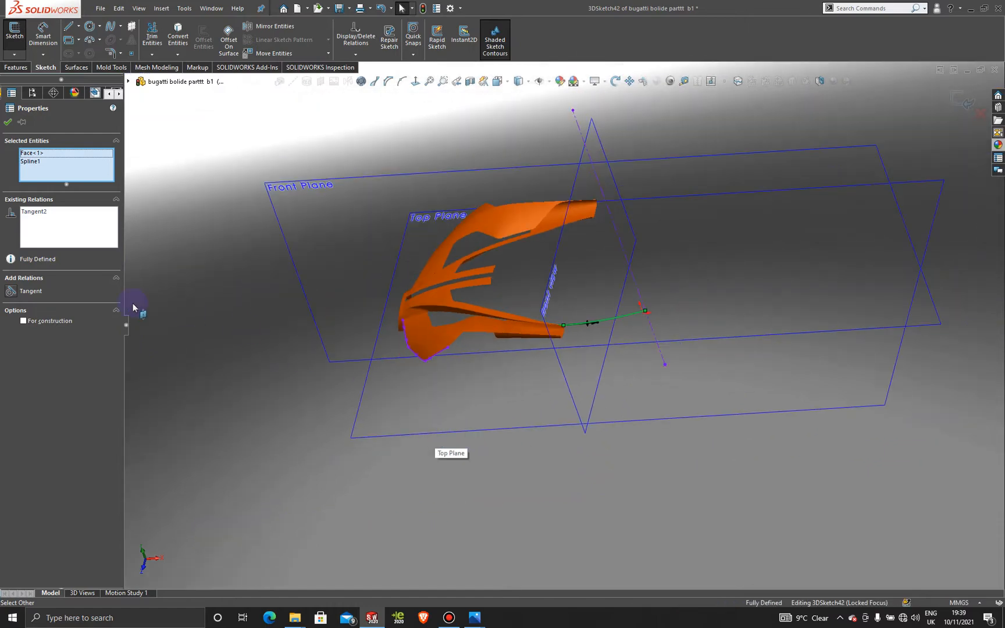
click(8, 123)
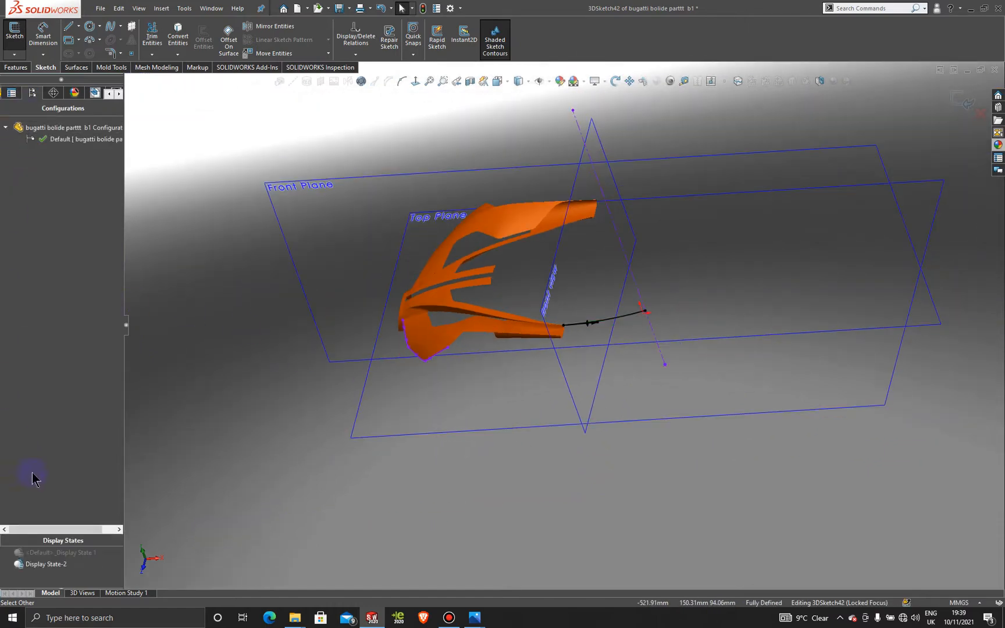
double_click(58, 553)
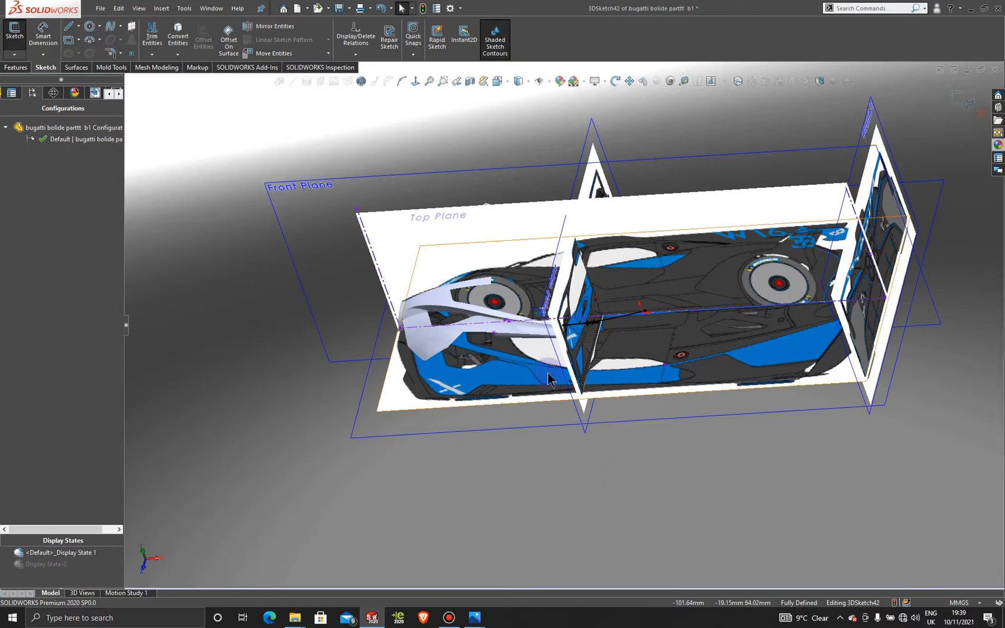
click(356, 187)
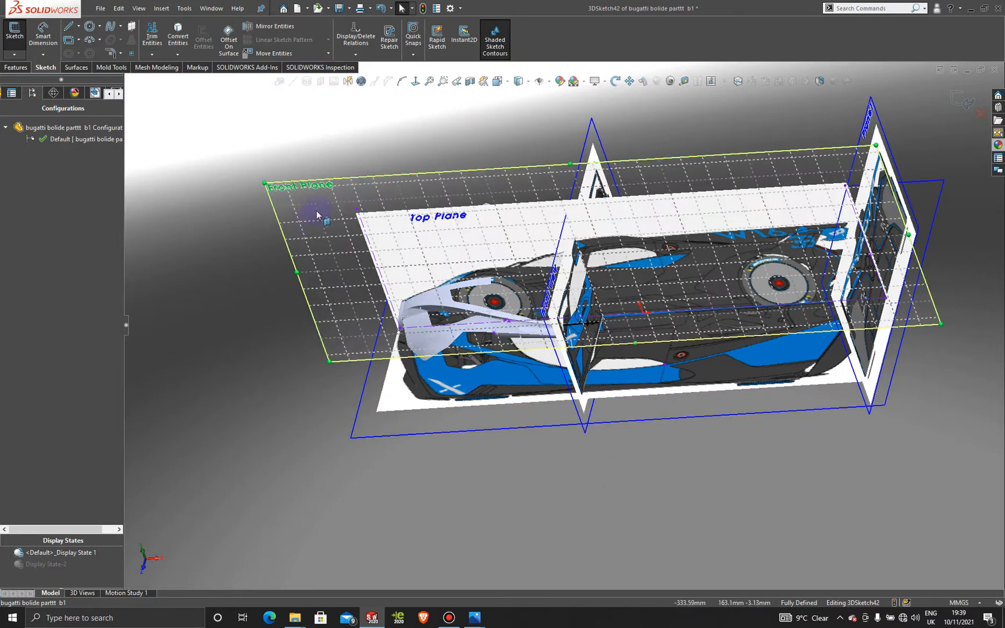
click(327, 183)
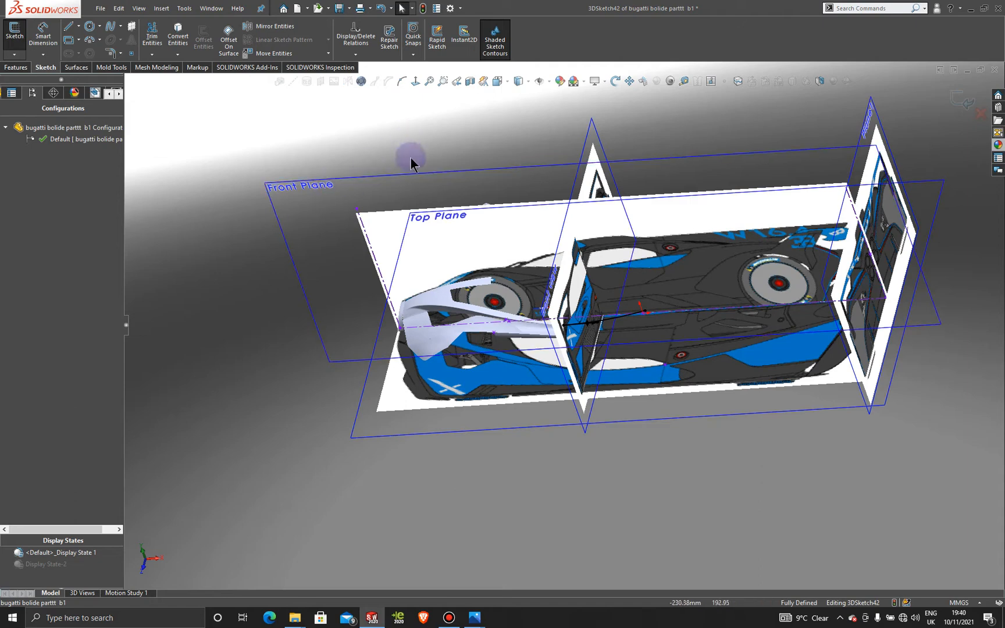
click(442, 195)
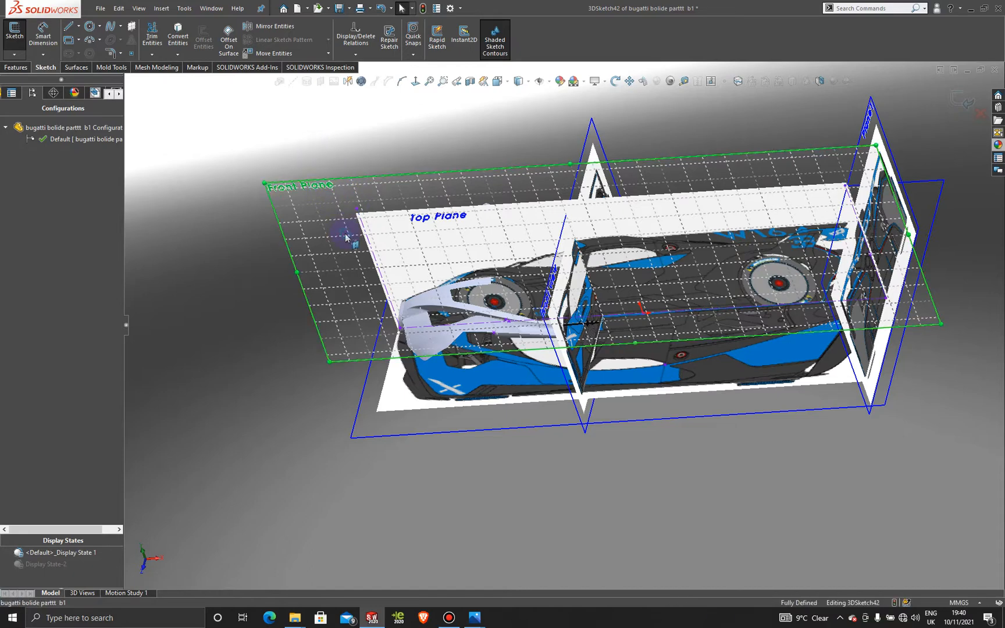
right_click(341, 155)
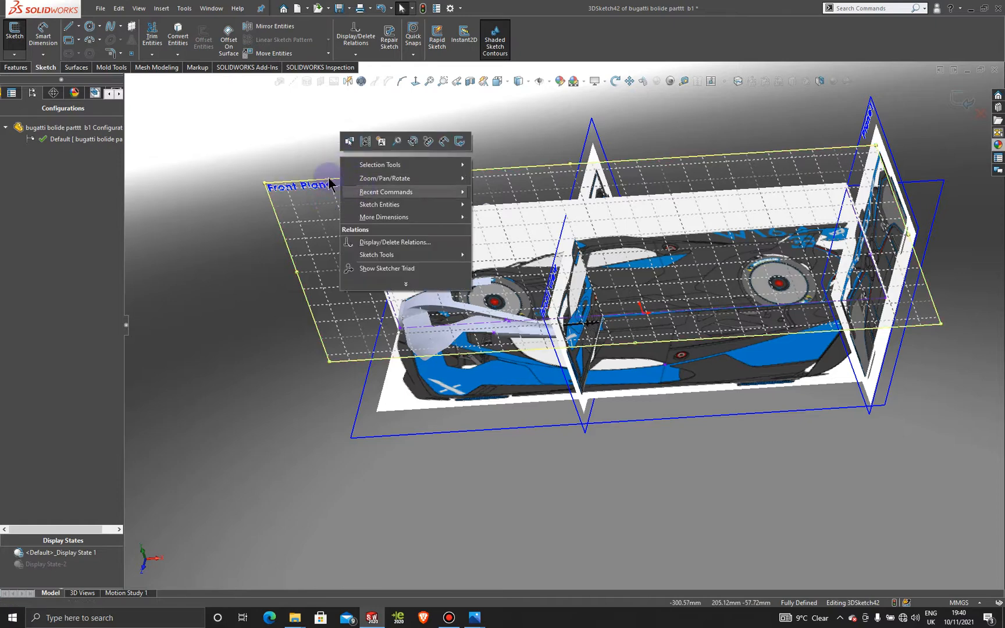
click(317, 140)
click(343, 190)
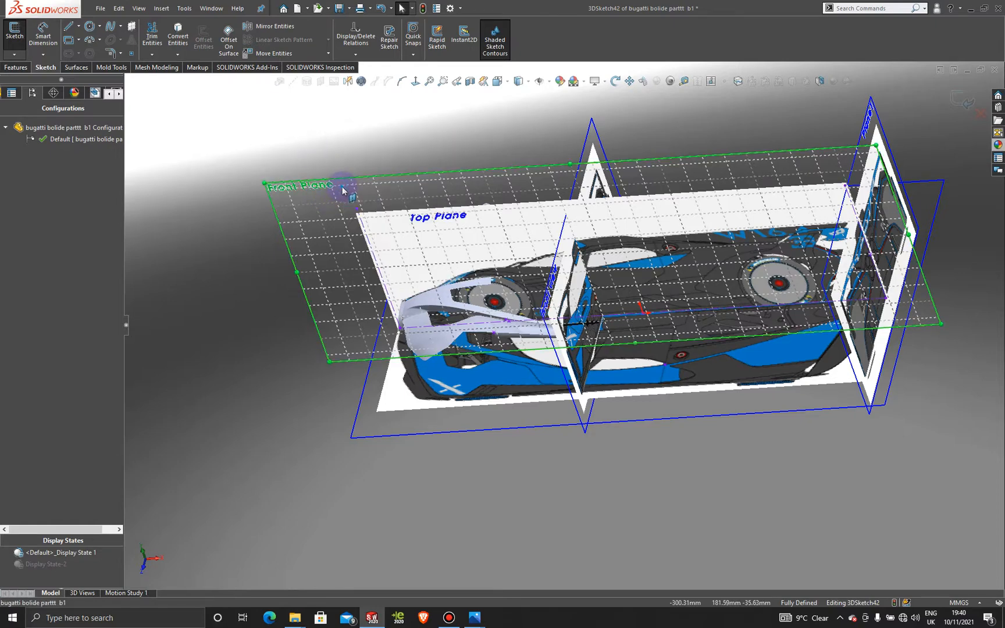
click(382, 189)
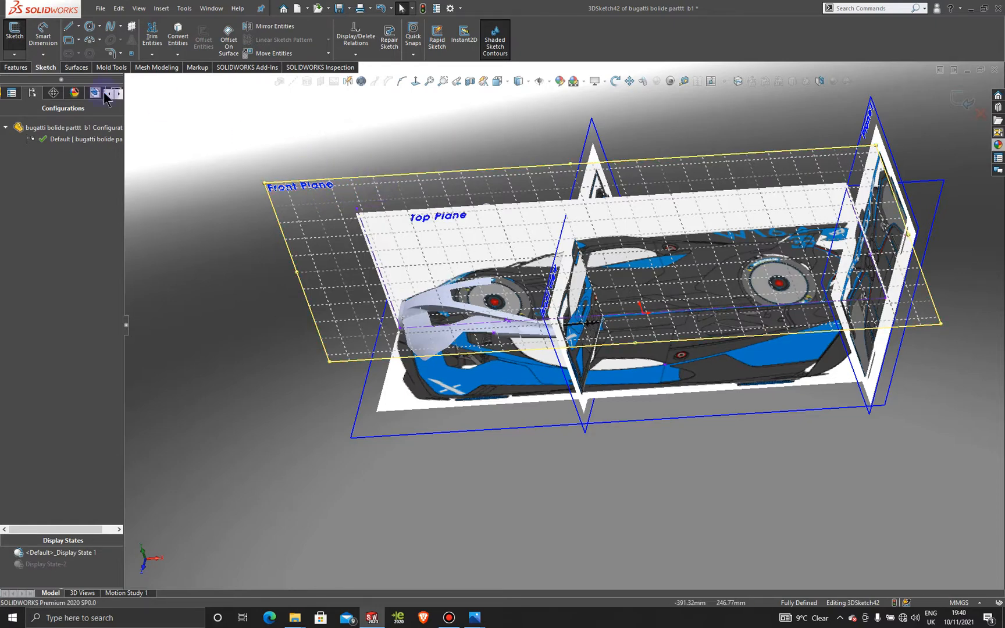
Close the 3D sketch, start a sketch on the Front Plane and view it normal to that plane around the side window.
click(959, 100)
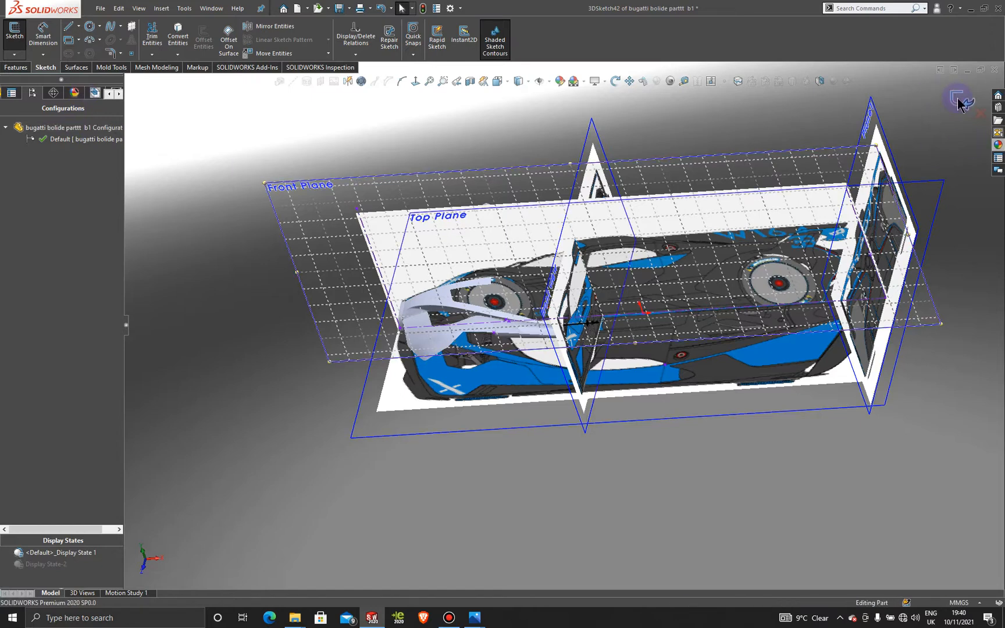
click(443, 173)
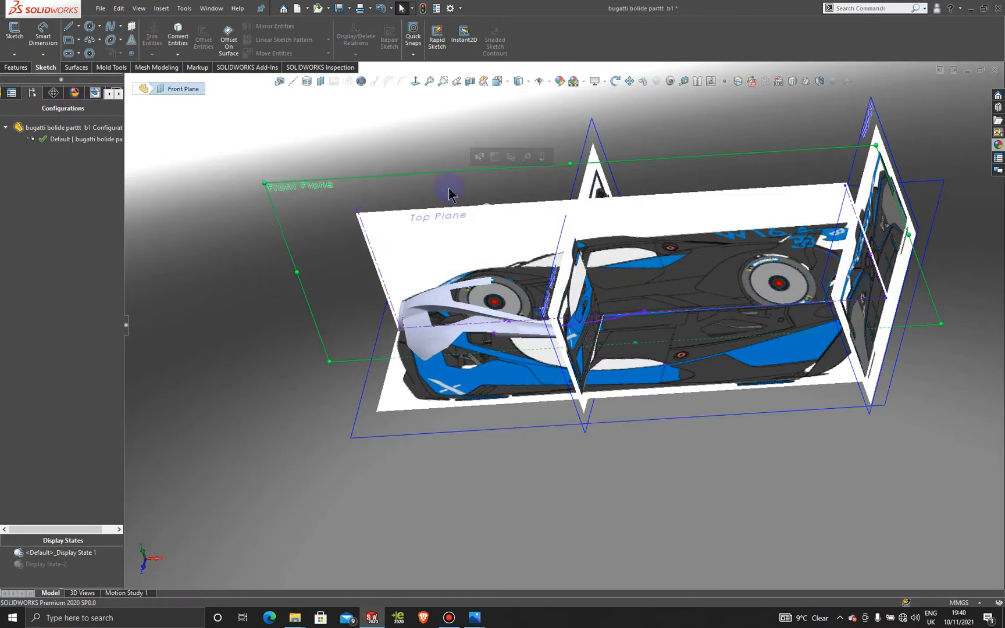
click(501, 158)
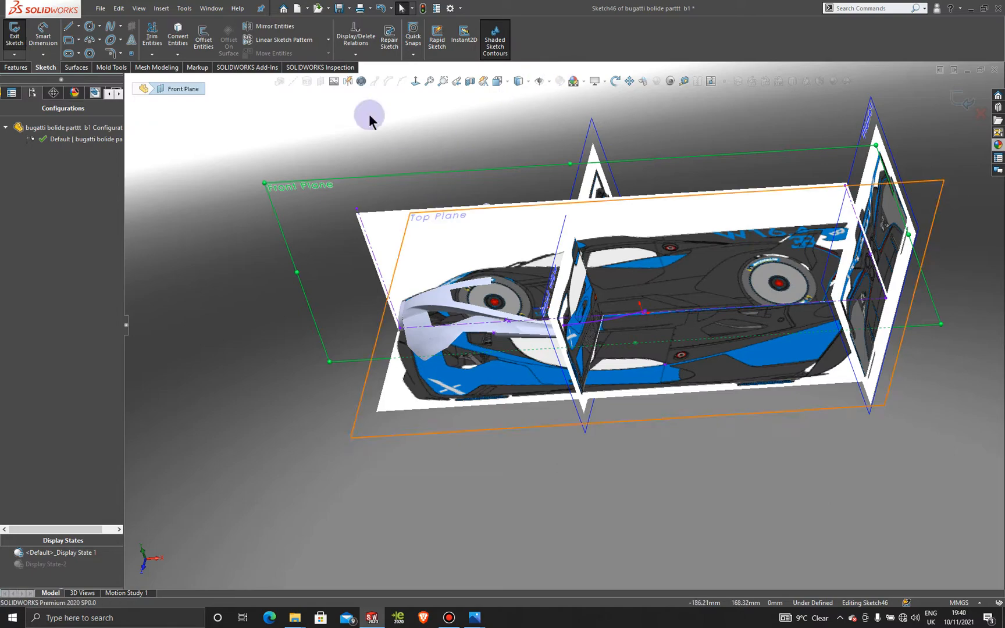
click(417, 80)
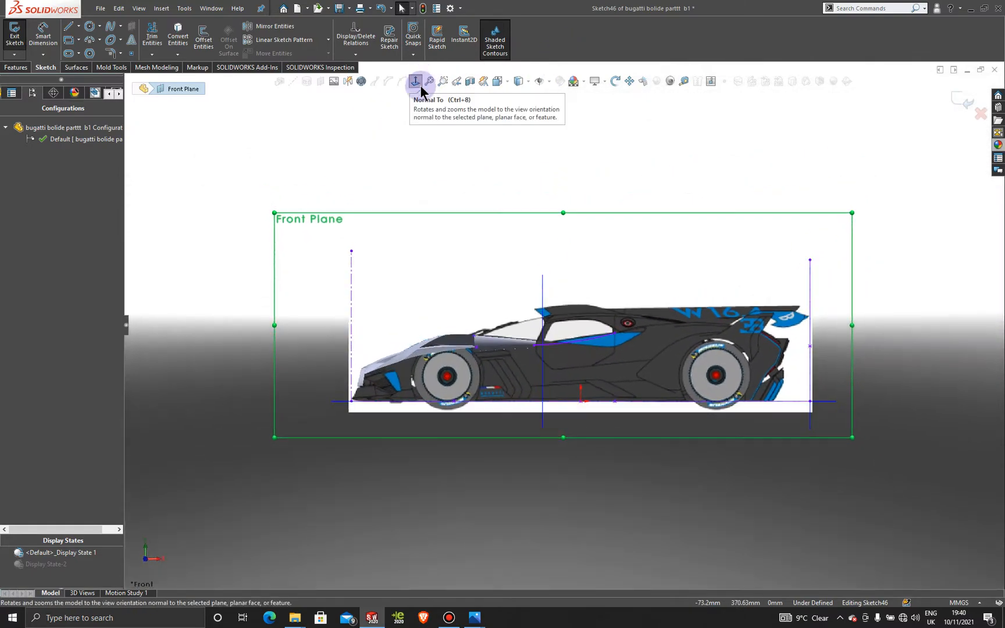
scroll(618, 348, down, 8)
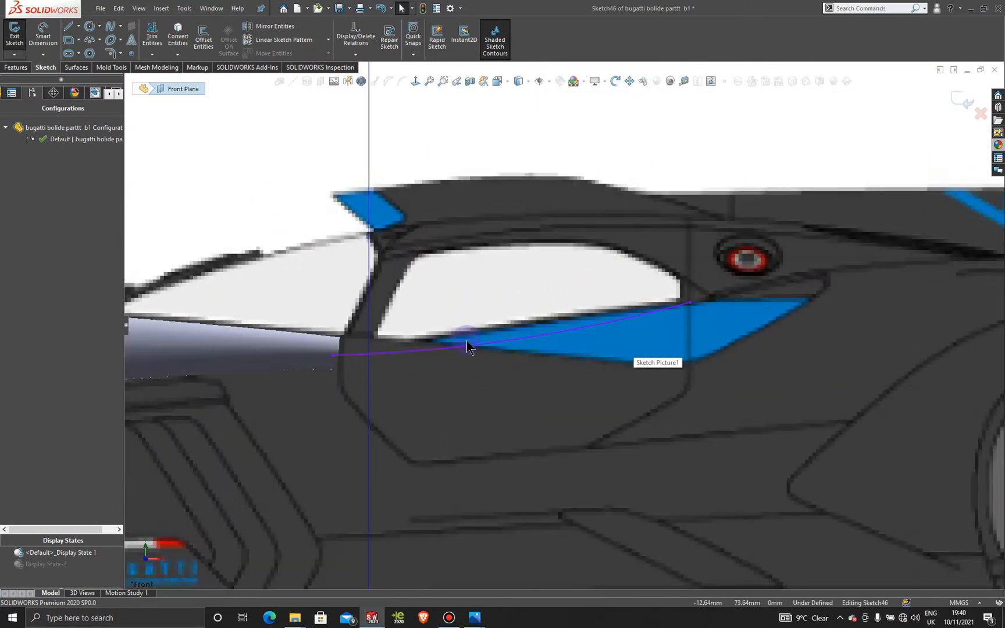
Leave the Front Plane sketch and reopen the 3D sketch containing the tangent spline for editing.
click(571, 330)
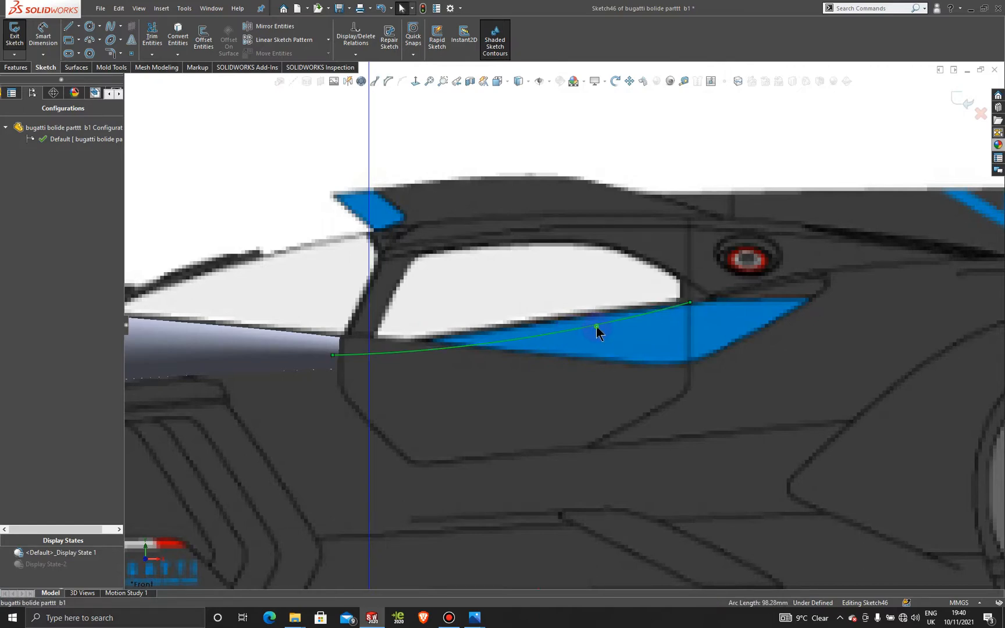
right_click(597, 330)
click(756, 123)
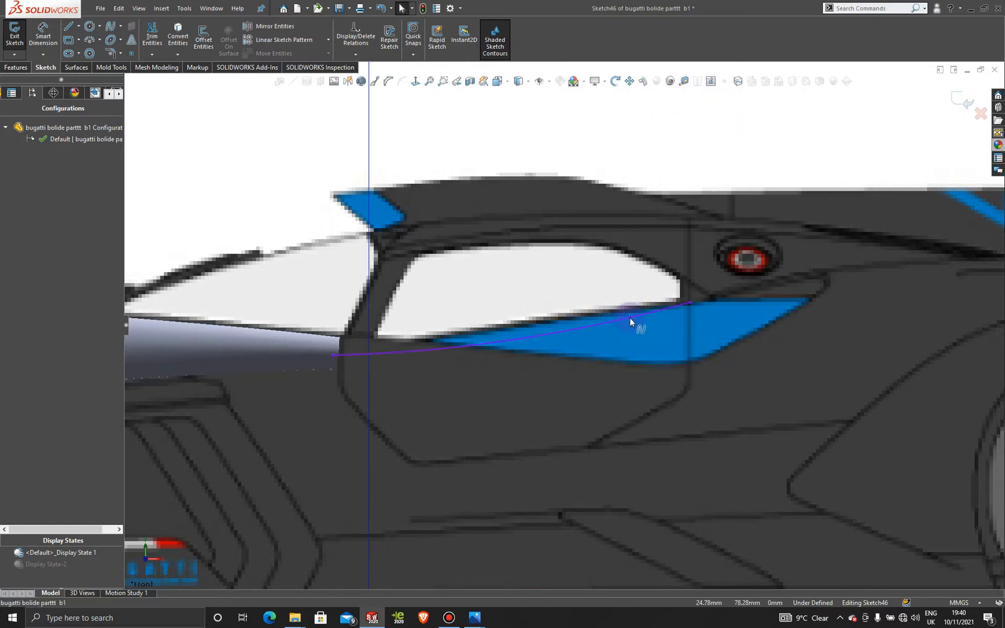
click(623, 317)
right_click(620, 321)
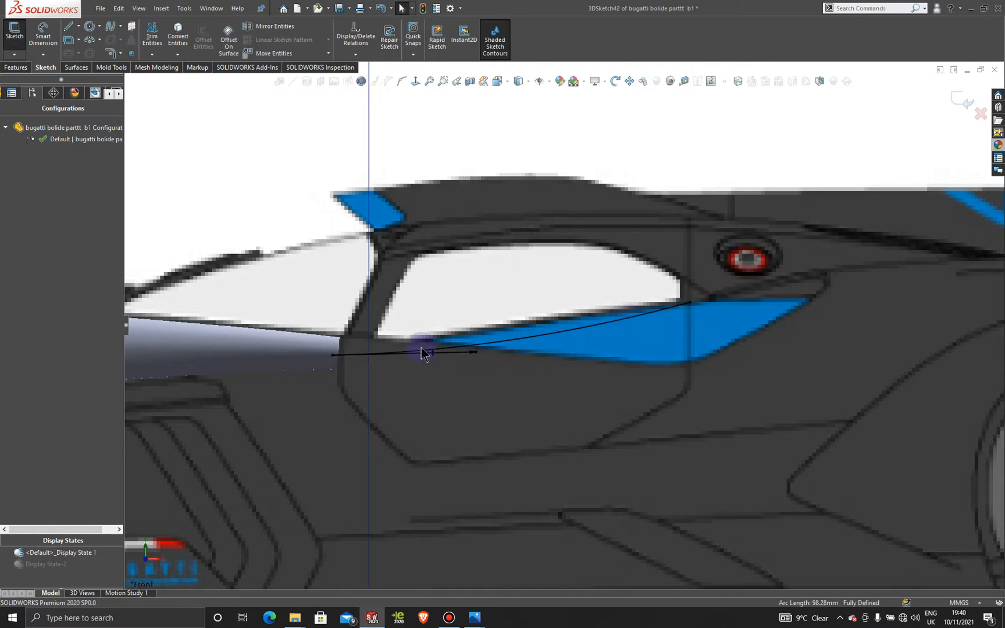
Reshape the spline with its end tangent handles so it follows the lower edge of the side window in the picture.
click(483, 343)
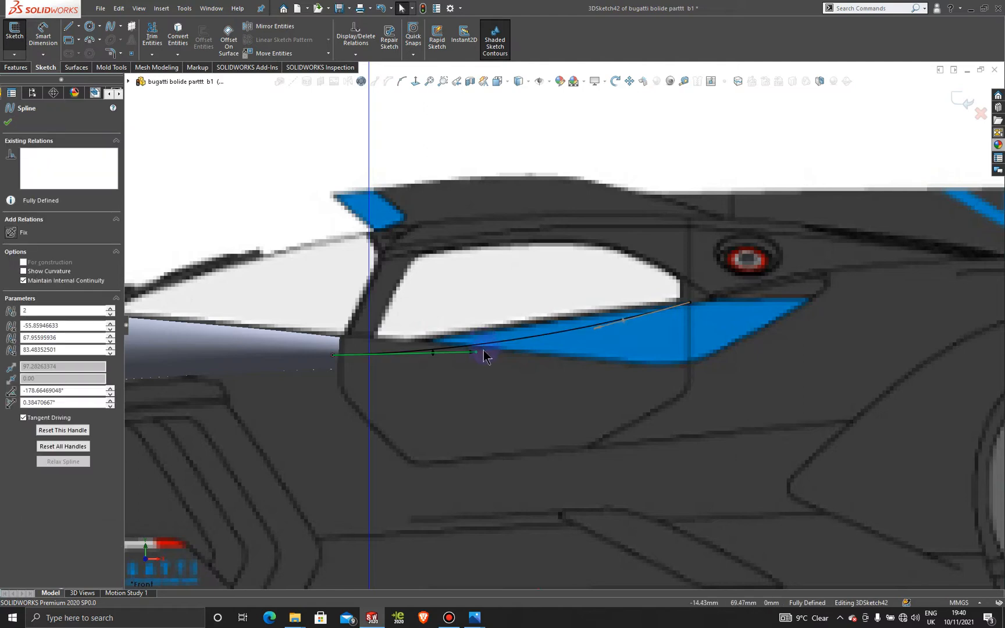
drag(596, 330, 593, 311)
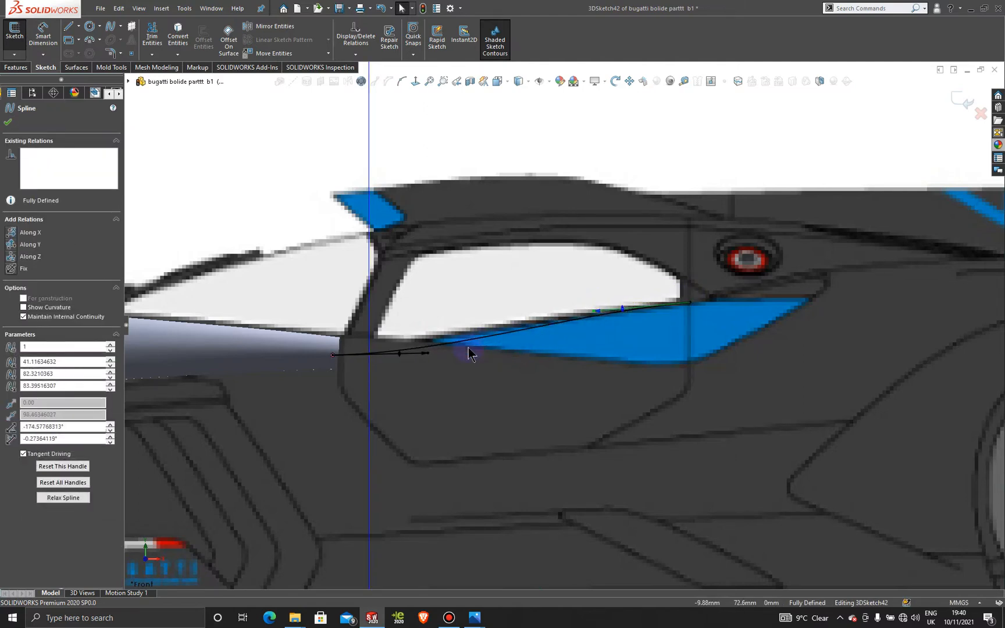
click(424, 353)
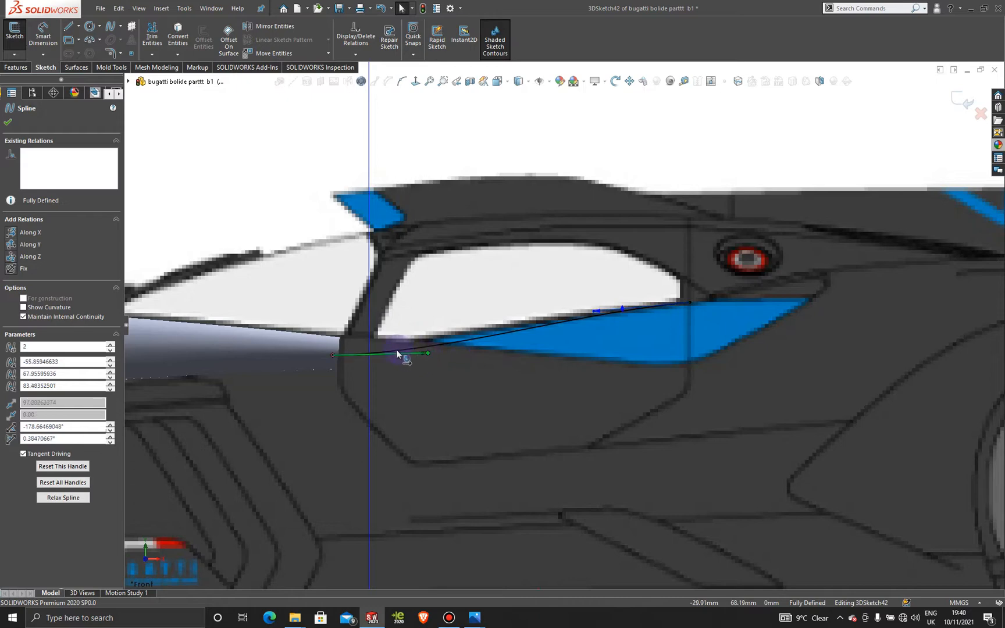
drag(594, 312, 446, 333)
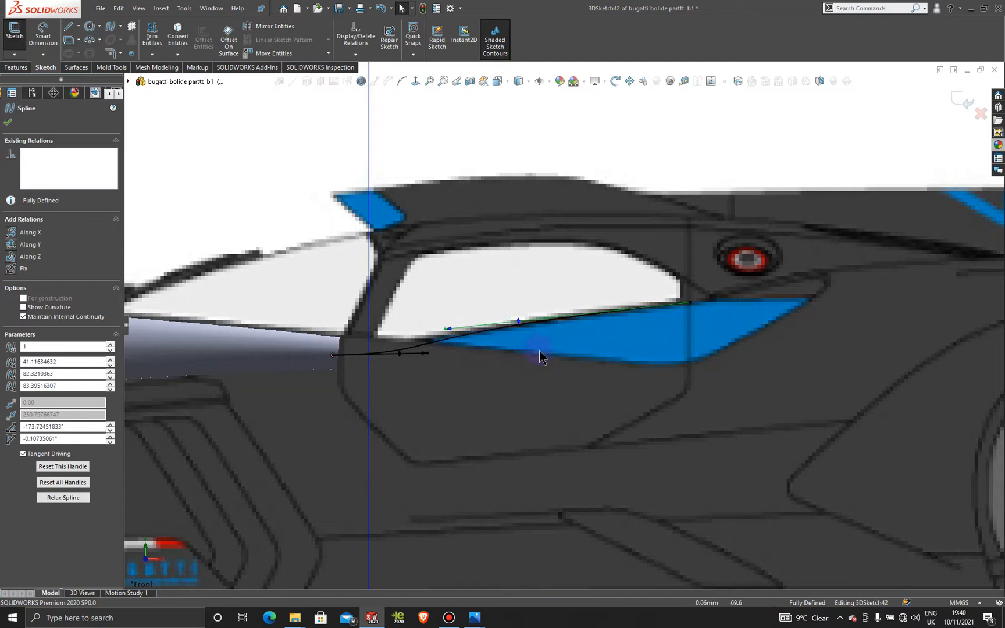
Check the reshaped spline against the side picture, delete the spline and close the 3D sketch.
scroll(601, 349, up, 5)
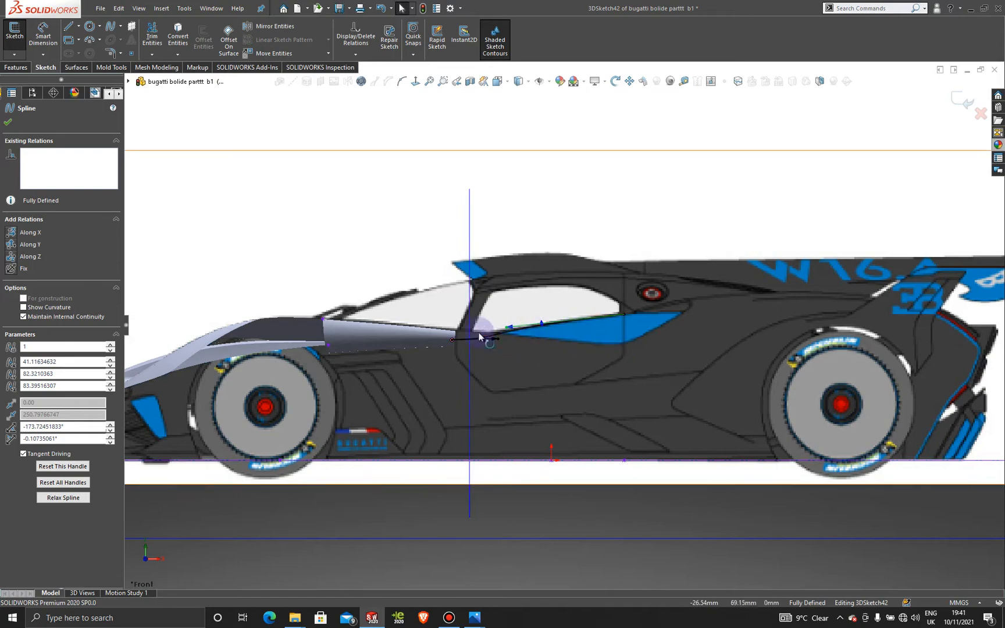
scroll(555, 340, down, 2)
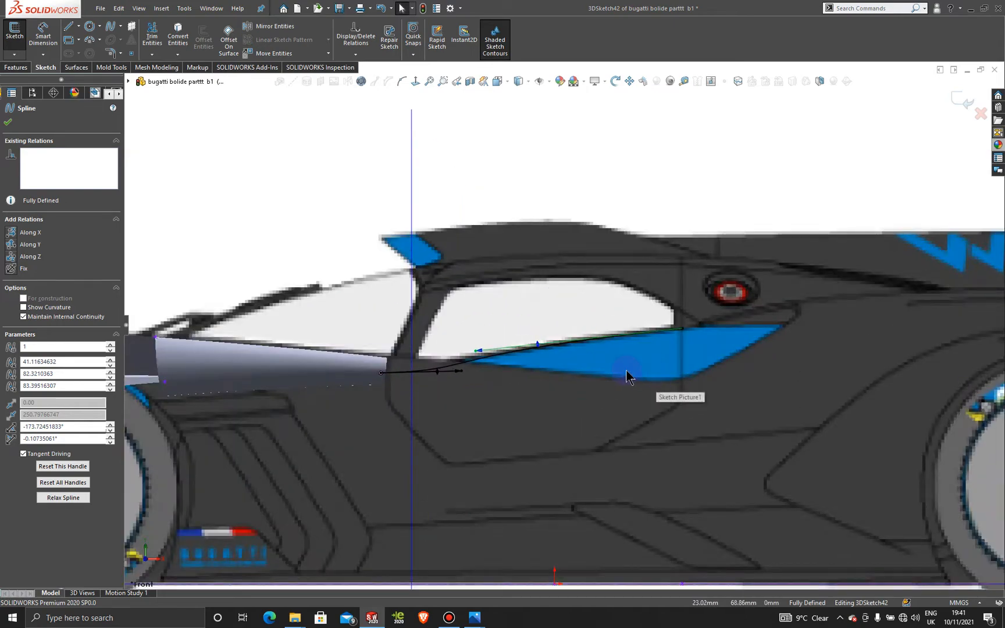
scroll(541, 290, up, 4)
middle_drag(541, 293, 601, 427)
mouse_move(528, 256)
middle_down()
mouse_move(538, 233)
mouse_move(561, 305)
mouse_move(568, 296)
mouse_move(566, 457)
mouse_move(522, 176)
mouse_move(525, 256)
mouse_move(547, 278)
mouse_move(564, 265)
mouse_move(541, 207)
mouse_move(555, 278)
middle_up()
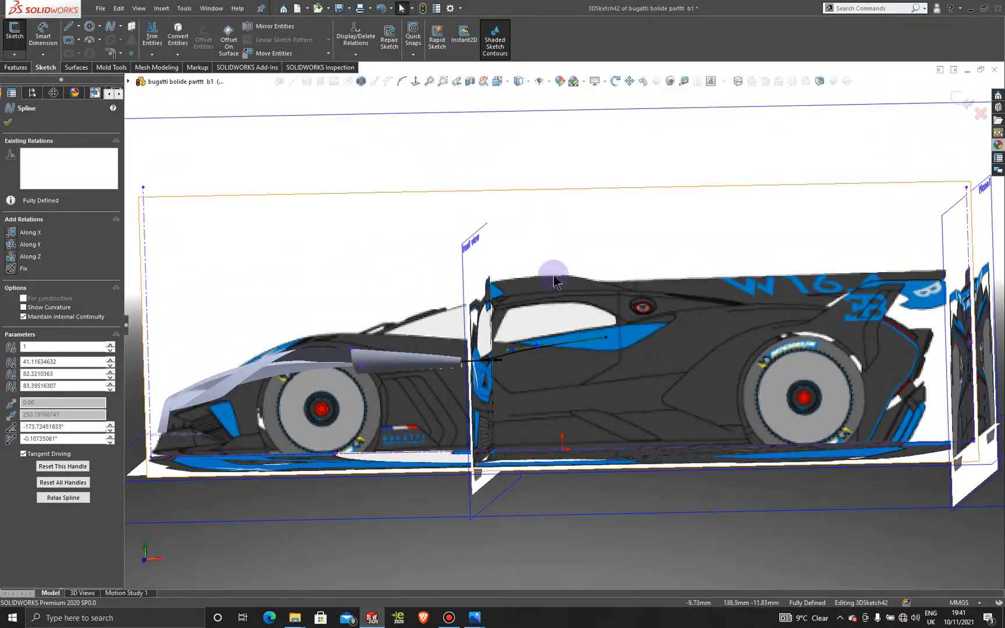
right_click(518, 356)
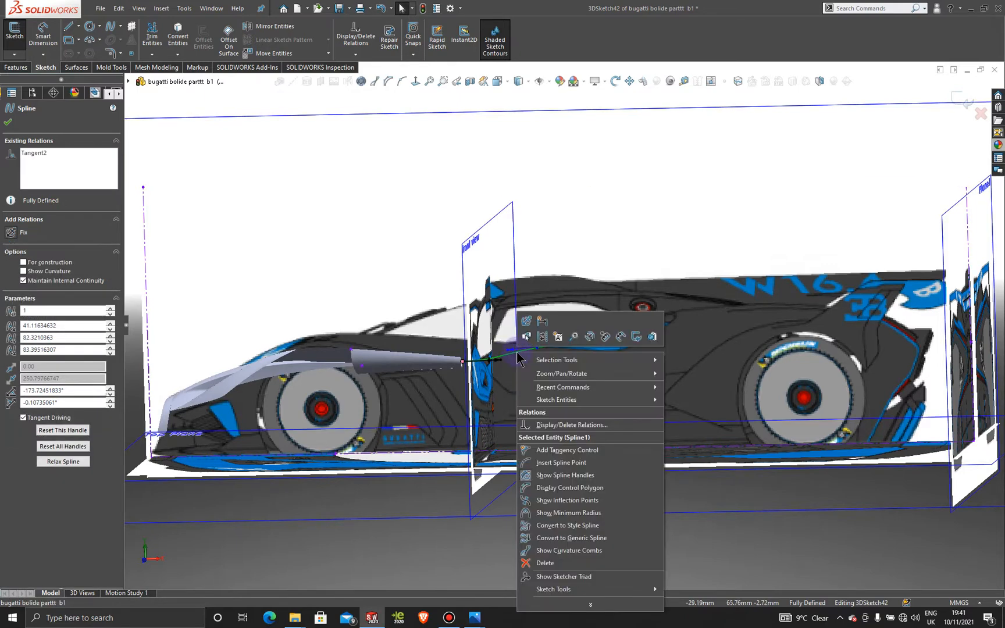
click(578, 563)
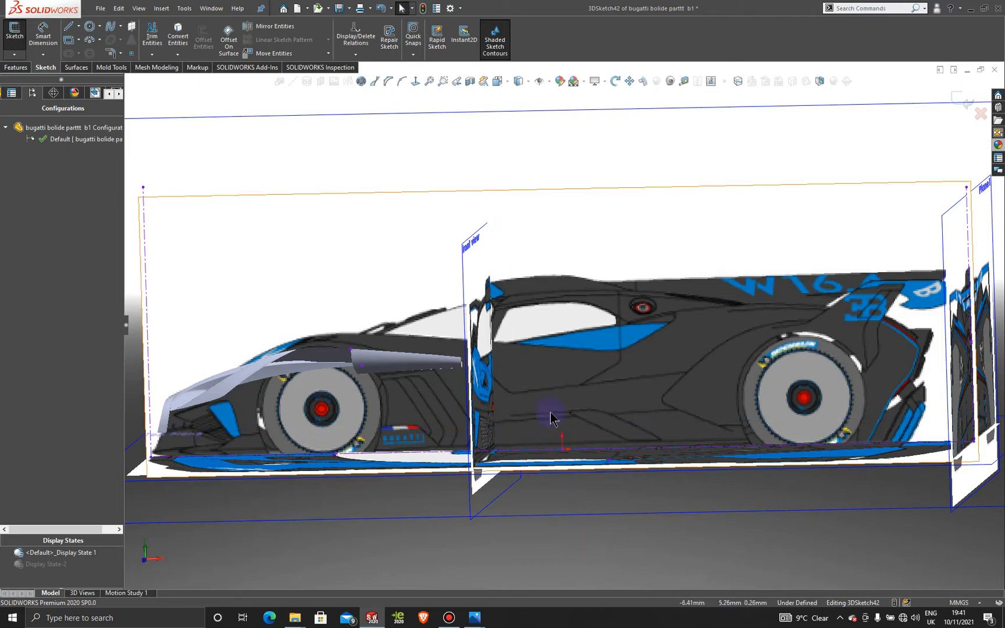
mouse_move(551, 335)
middle_down()
mouse_move(582, 372)
mouse_move(639, 402)
mouse_move(652, 396)
mouse_move(588, 422)
mouse_move(602, 453)
mouse_move(581, 215)
mouse_move(561, 281)
mouse_move(590, 268)
middle_up()
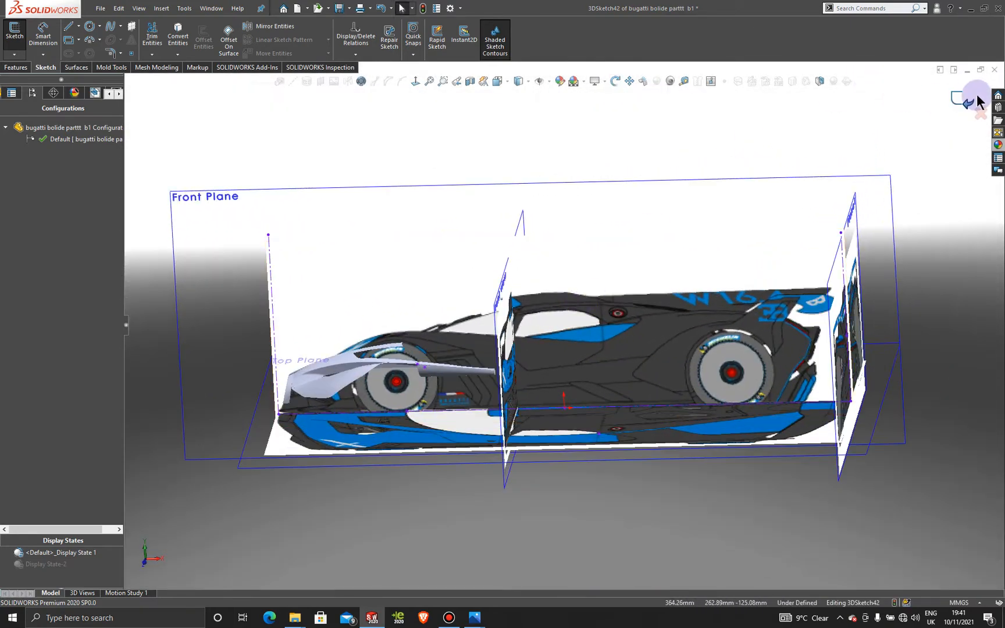
click(960, 96)
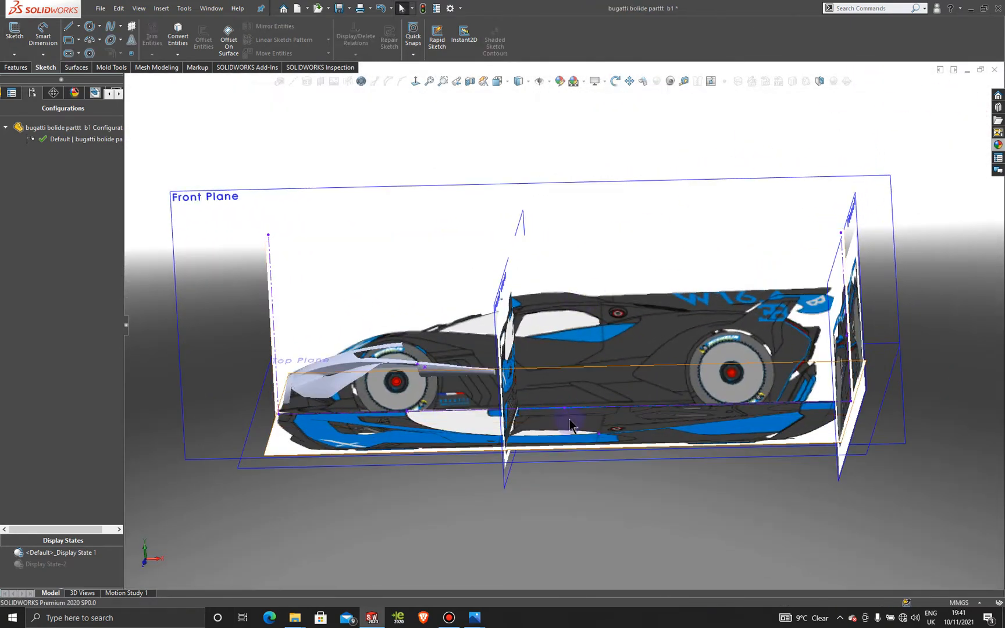
In a new 3D sketch, draw a vertical construction line upward from the body edge beside the round rear lamp in the top-view picture.
mouse_move(588, 354)
middle_down()
mouse_move(562, 320)
mouse_move(677, 477)
mouse_move(612, 361)
middle_up()
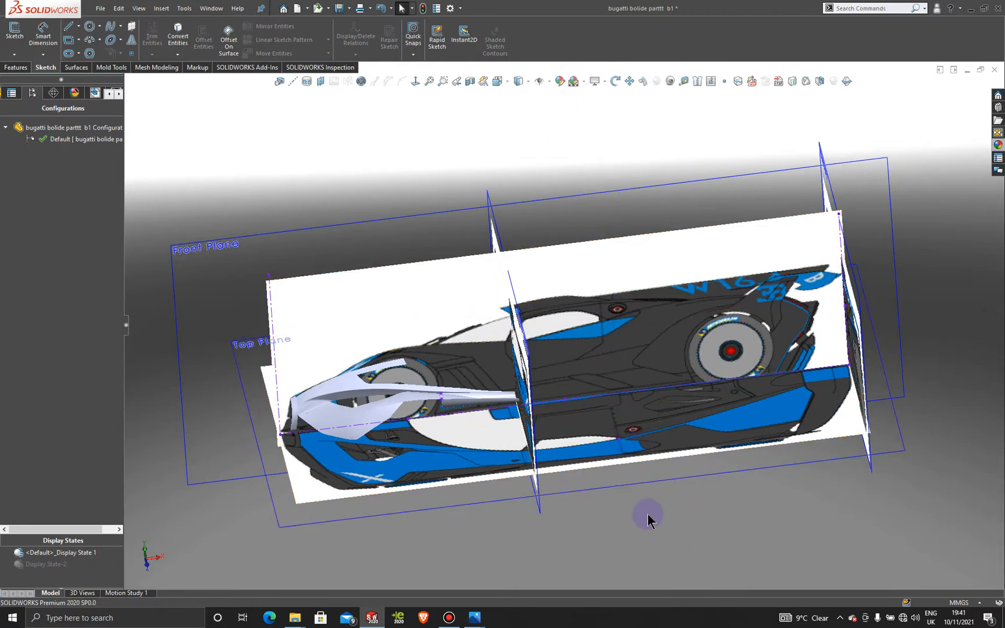
middle_drag(647, 515, 689, 480)
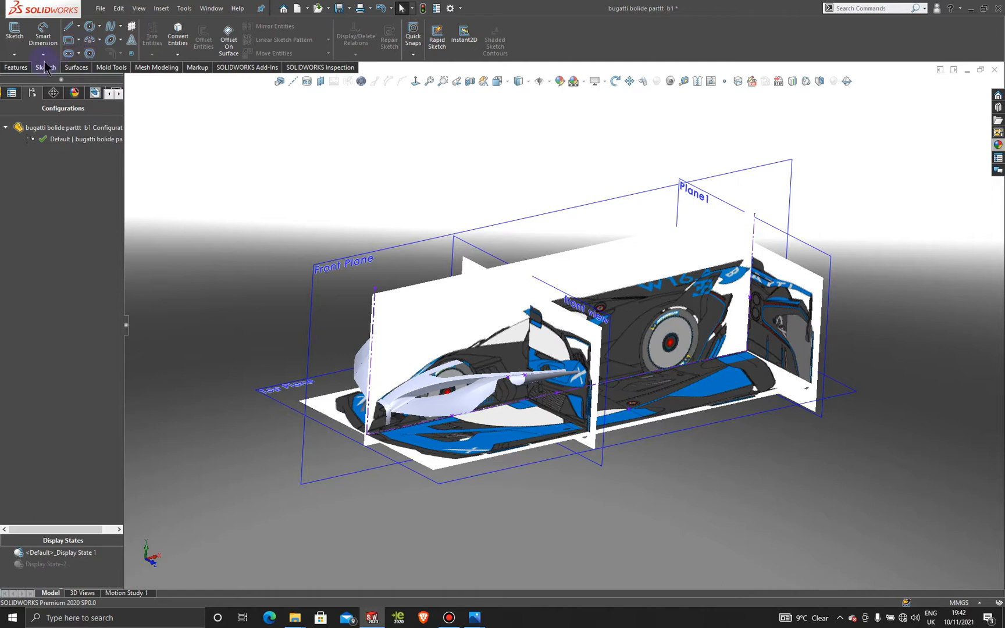
click(14, 54)
click(26, 83)
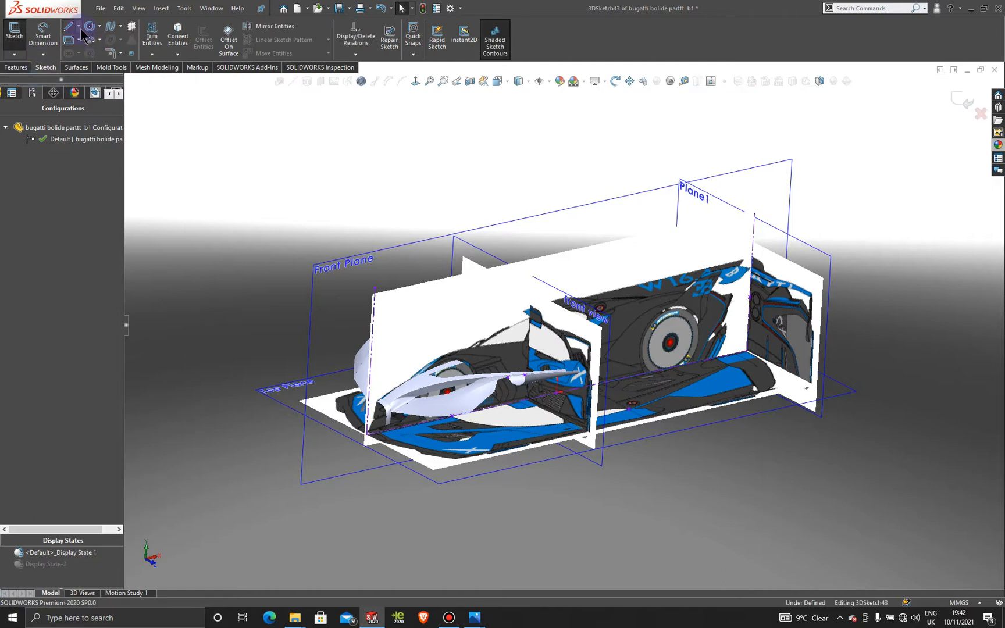
click(68, 27)
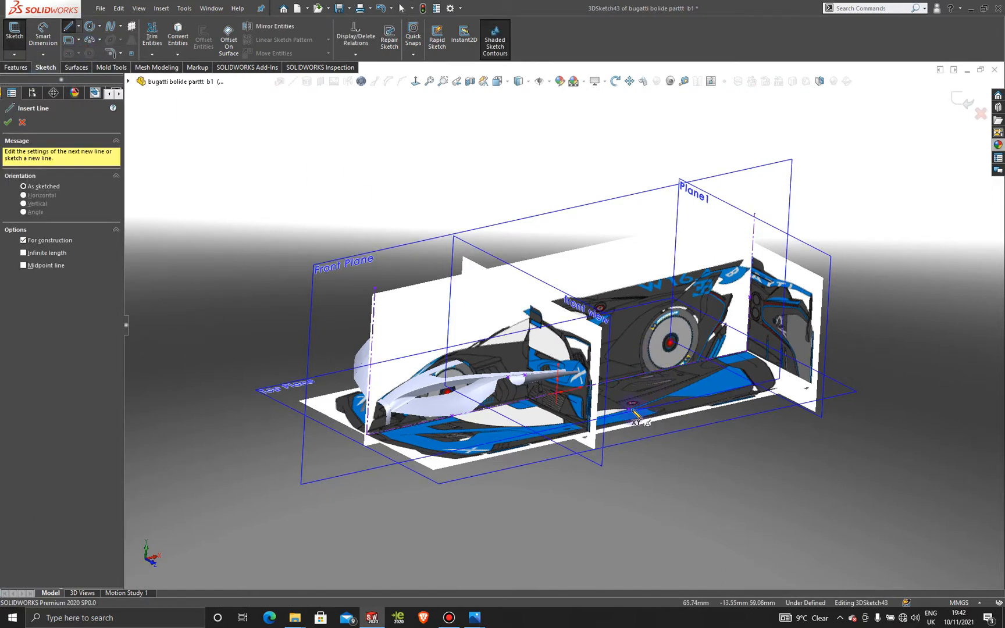
click(631, 407)
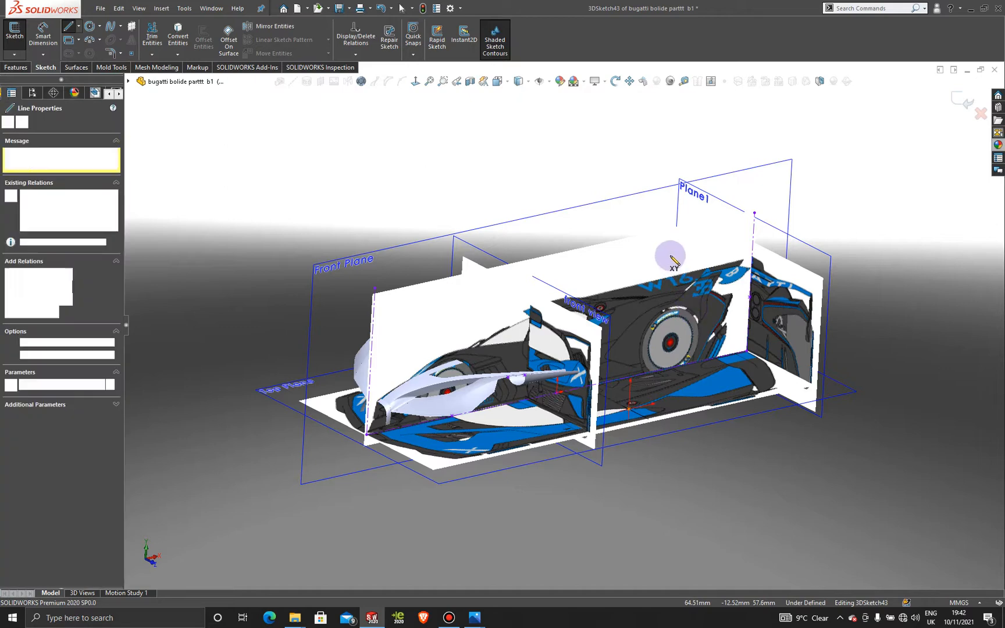
click(643, 158)
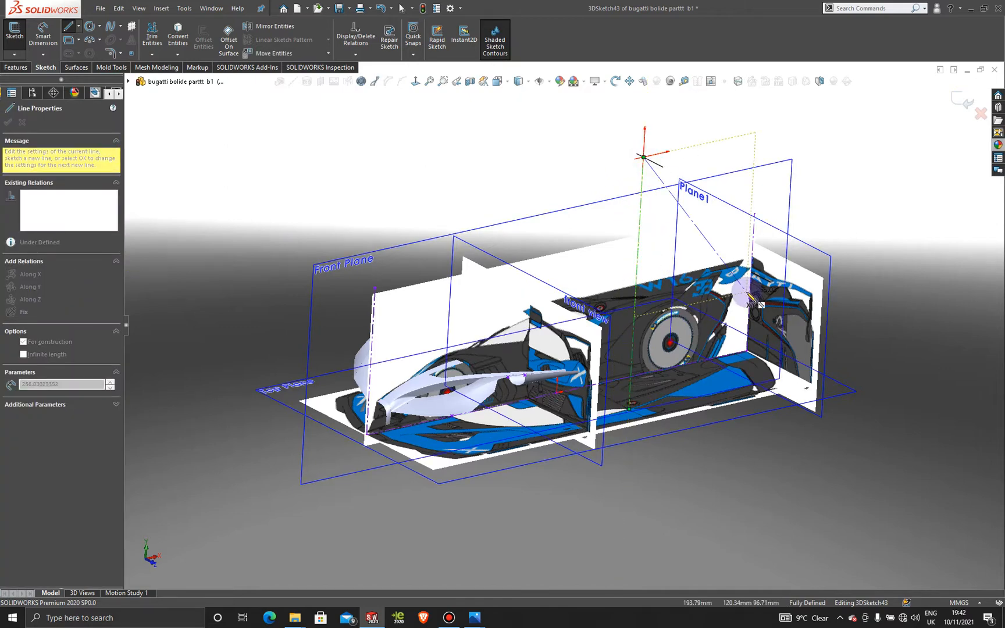
key(Escape)
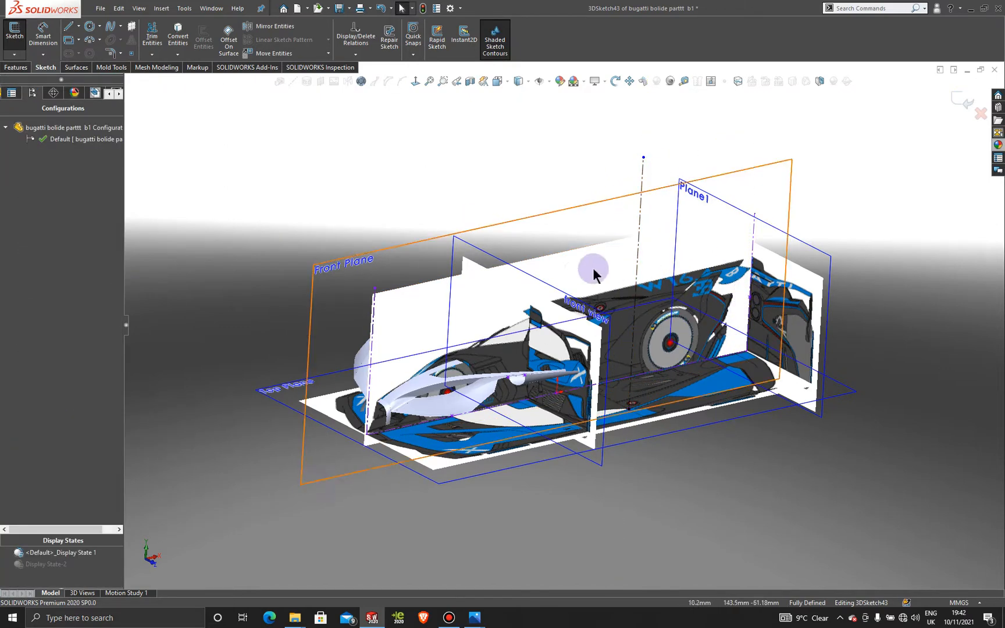
Facing the Front Plane, place a point on the construction line at the side window's lower rear corner and close the sketch.
click(583, 219)
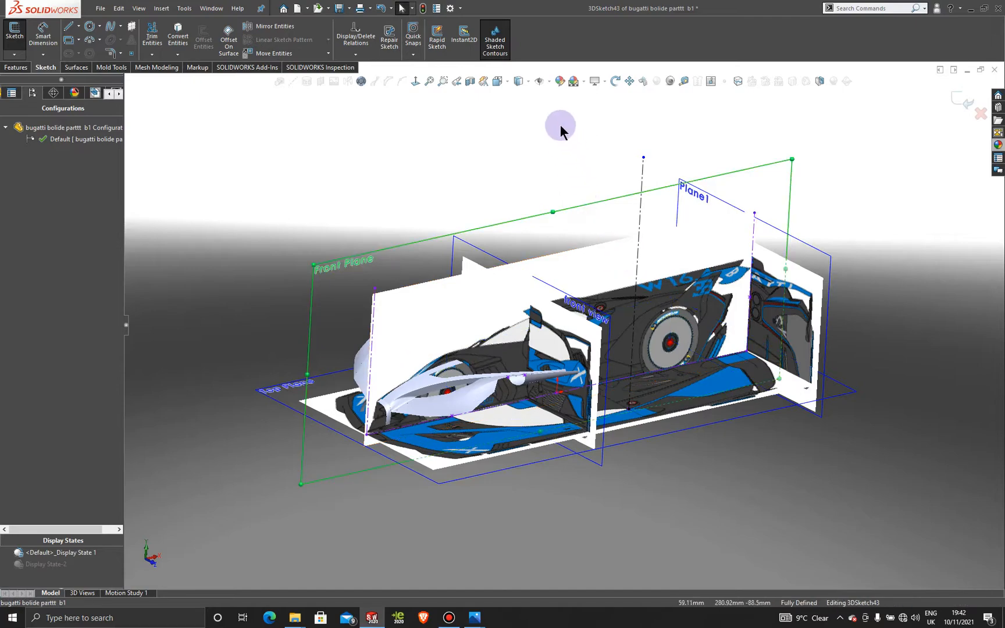
click(416, 82)
scroll(675, 402, down, 3)
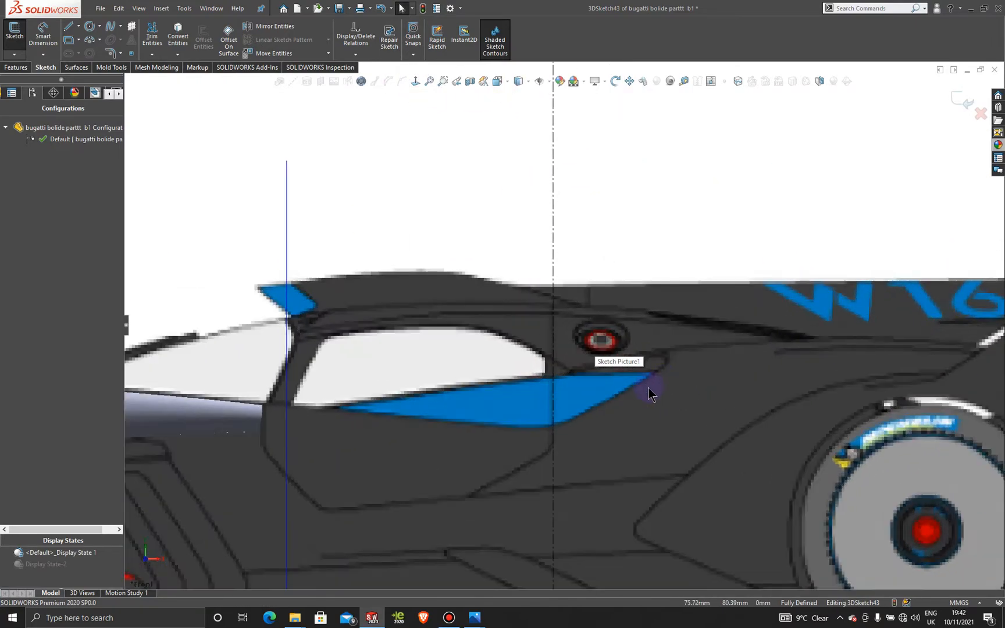
click(131, 53)
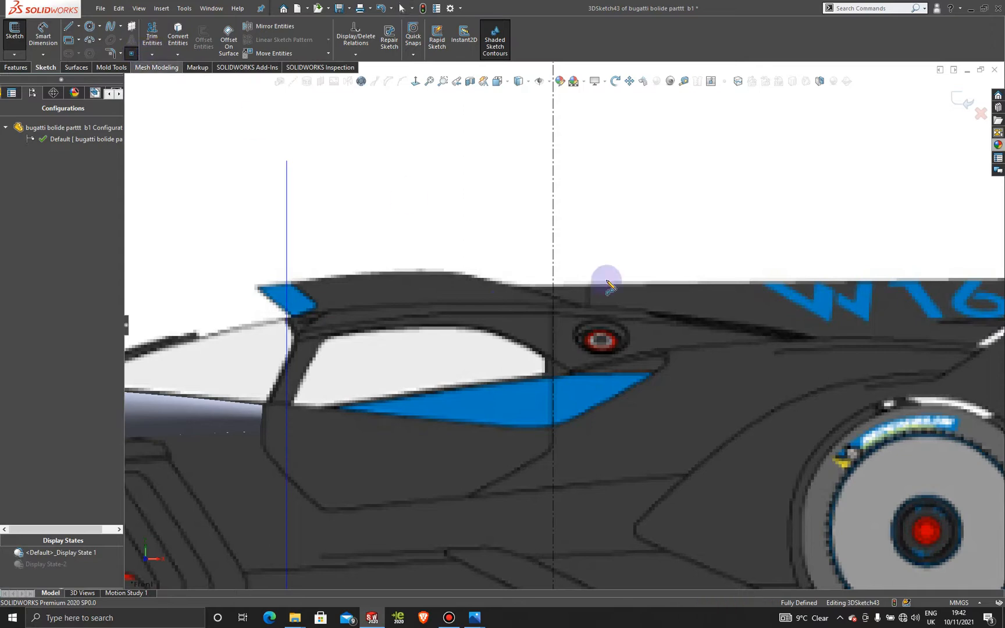
click(553, 377)
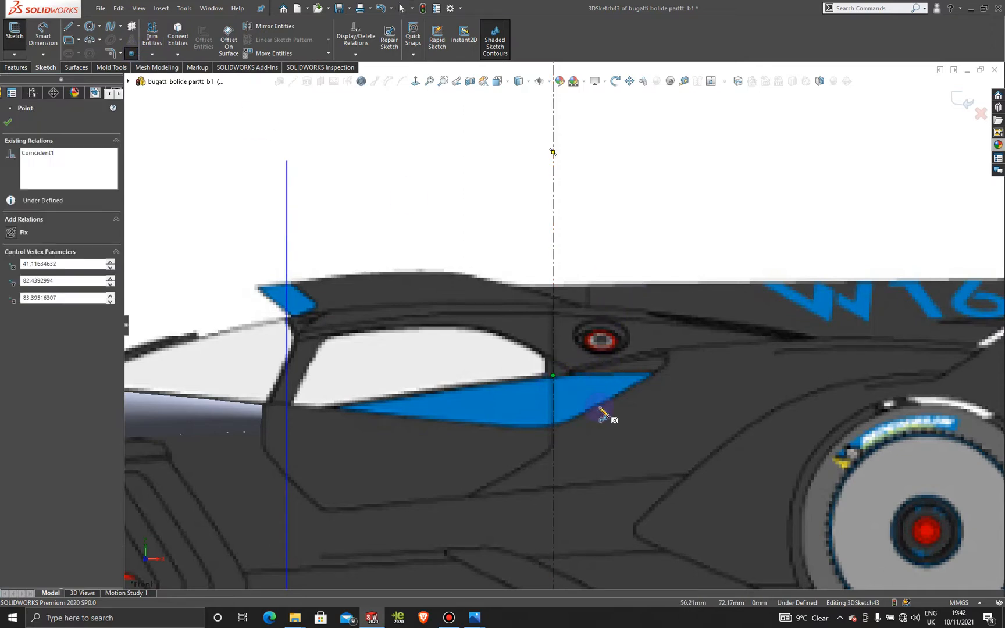
key(Escape)
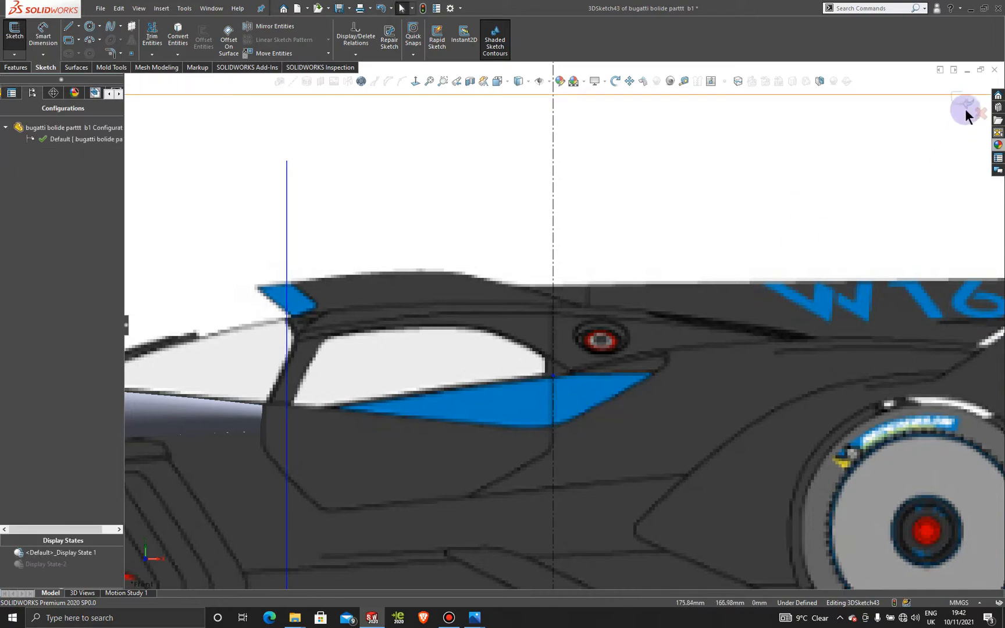
click(966, 103)
key(f)
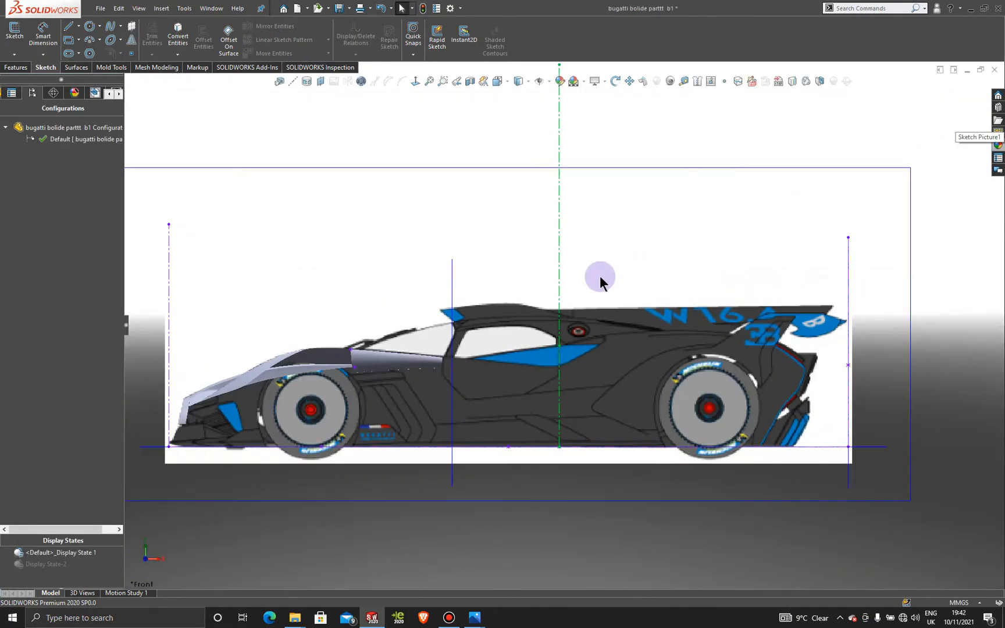
In a new 3D sketch, draw a two-point spline from the construction line's point to the upper rear corner of the side surface.
middle_drag(541, 274, 552, 386)
scroll(535, 402, down, 5)
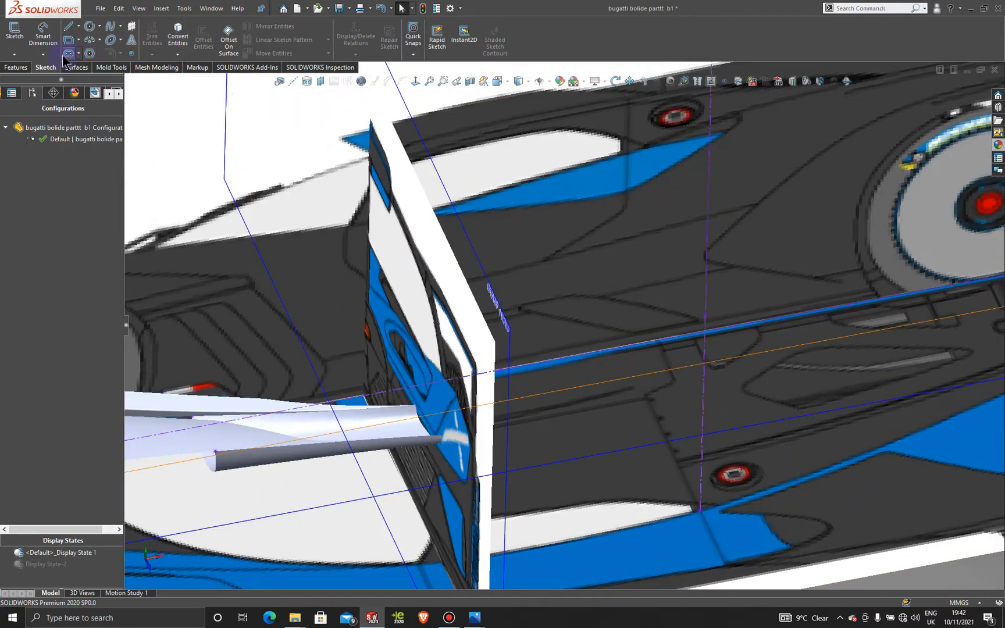
click(14, 55)
click(41, 79)
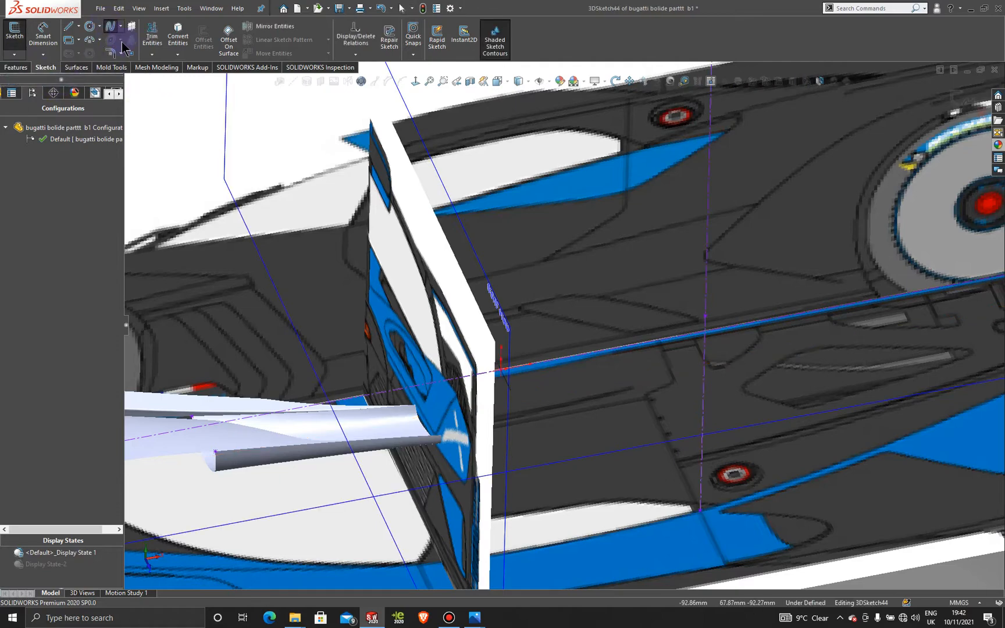
click(706, 316)
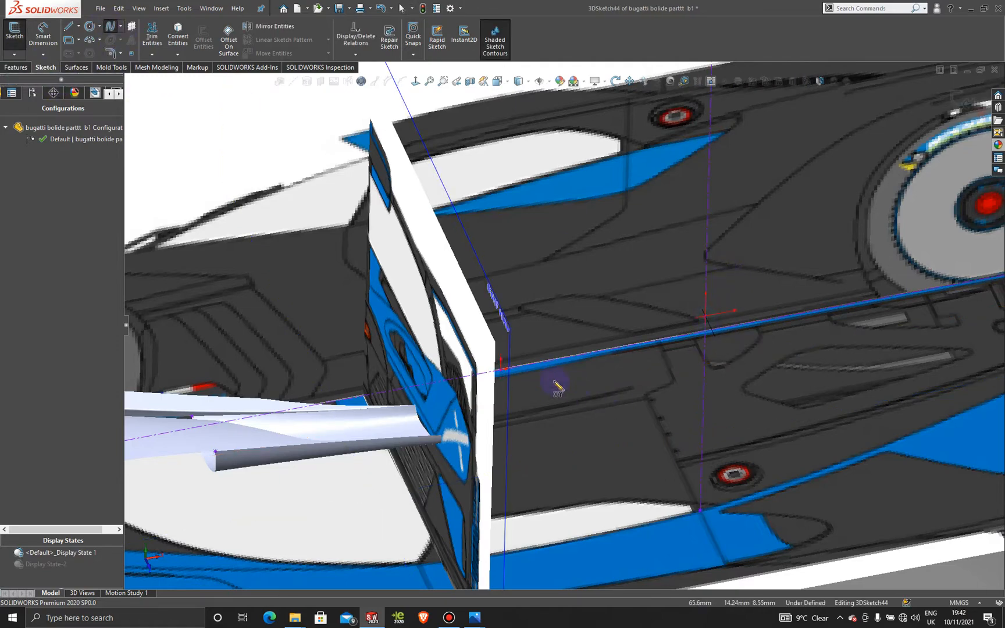
scroll(461, 429, down, 6)
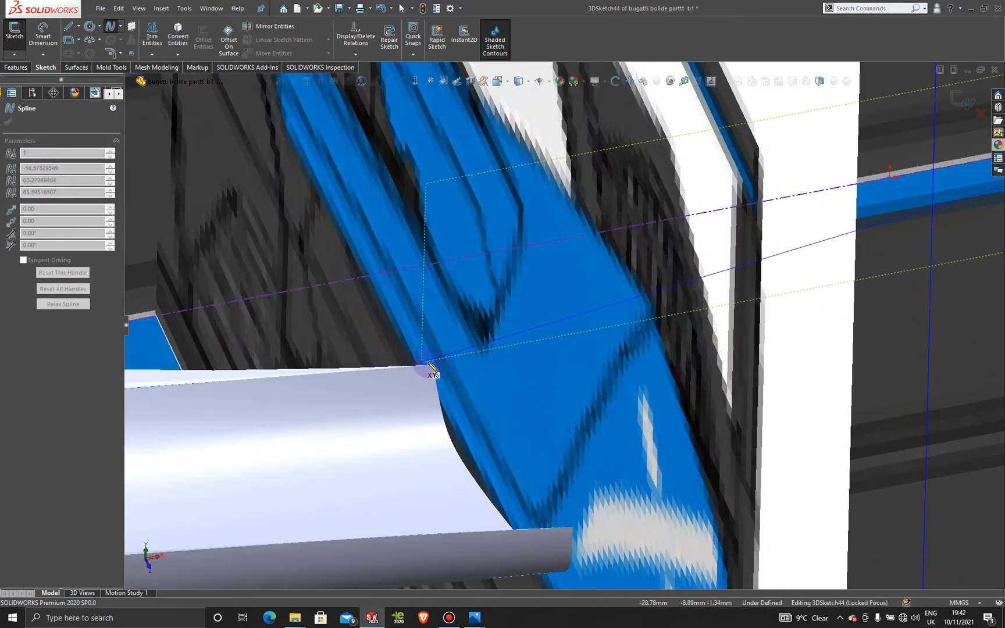
click(433, 365)
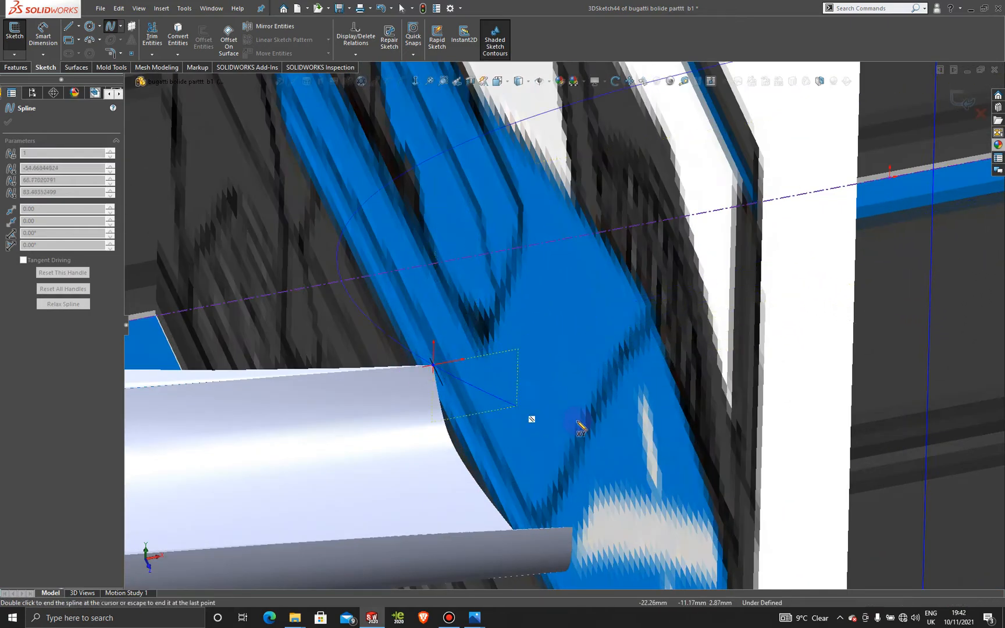
scroll(759, 478, up, 10)
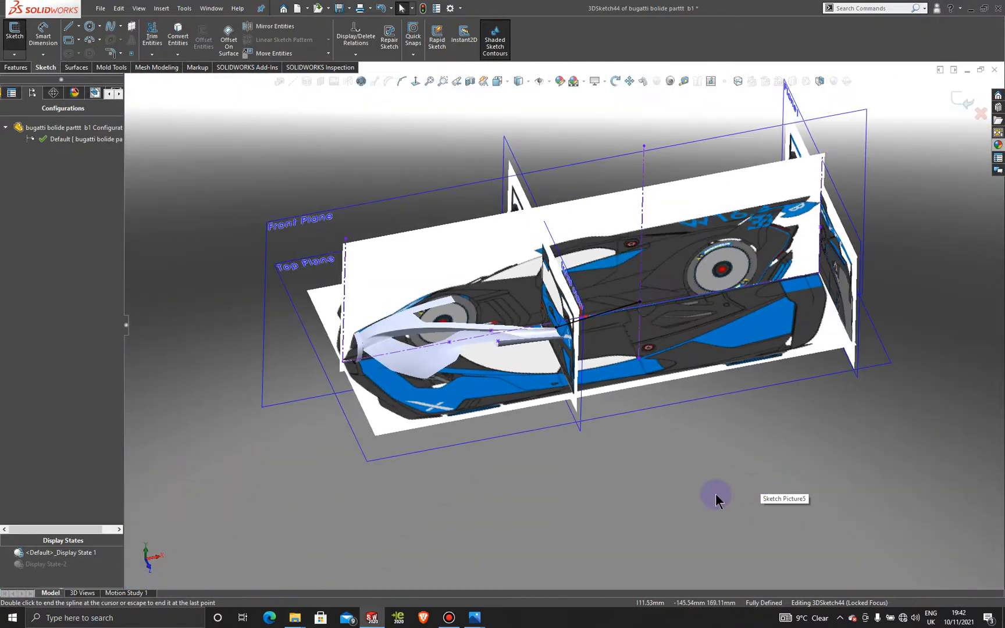
Facing the Front Plane, adjust the handles at both ends of the spline to follow the side window's lower edge in the picture.
middle_drag(716, 496, 582, 354)
click(609, 245)
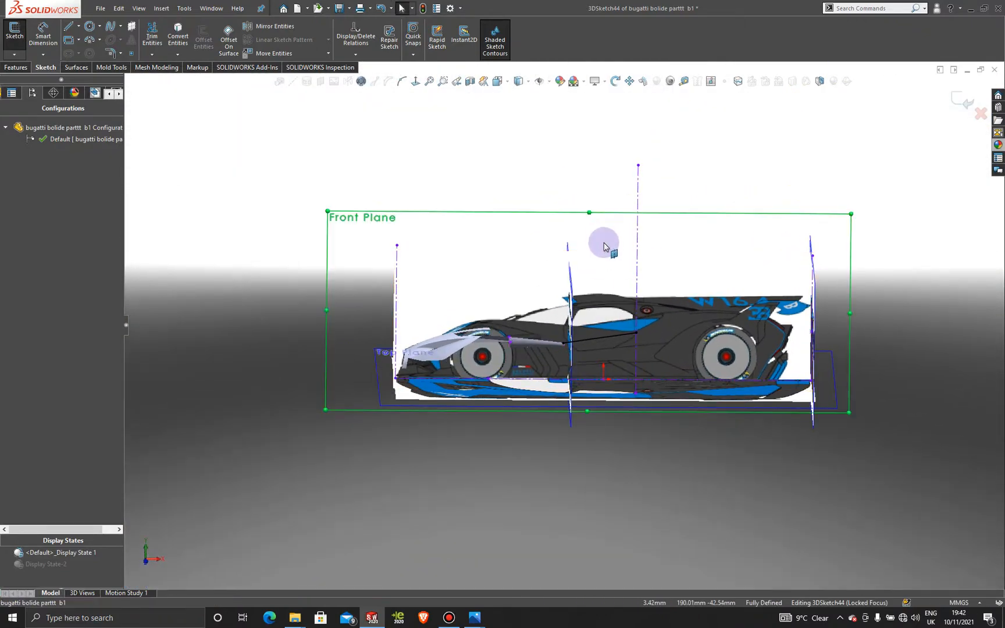
click(416, 81)
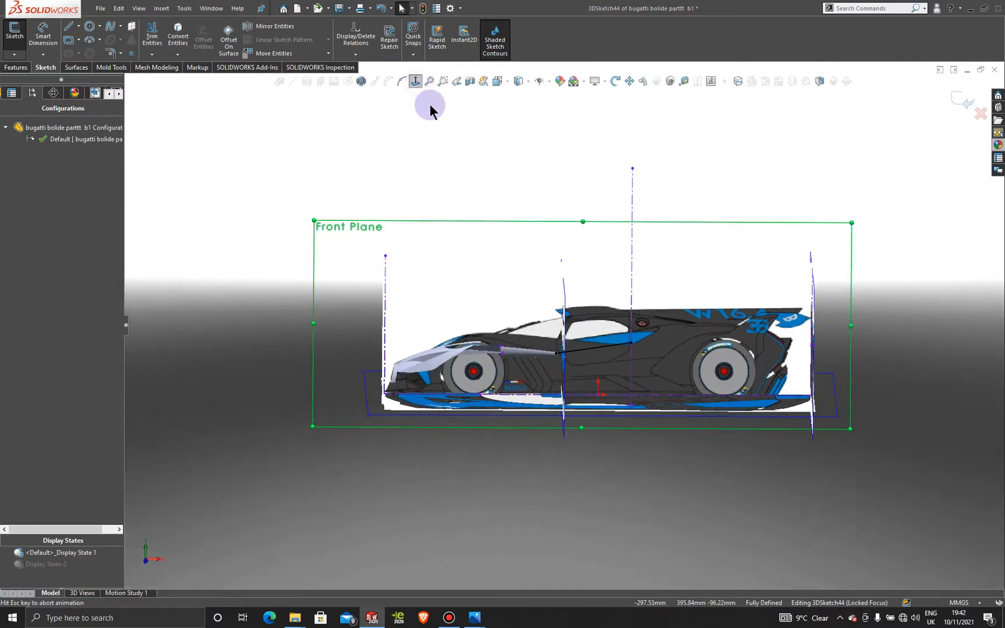
scroll(575, 382, down, 5)
scroll(592, 387, down, 4)
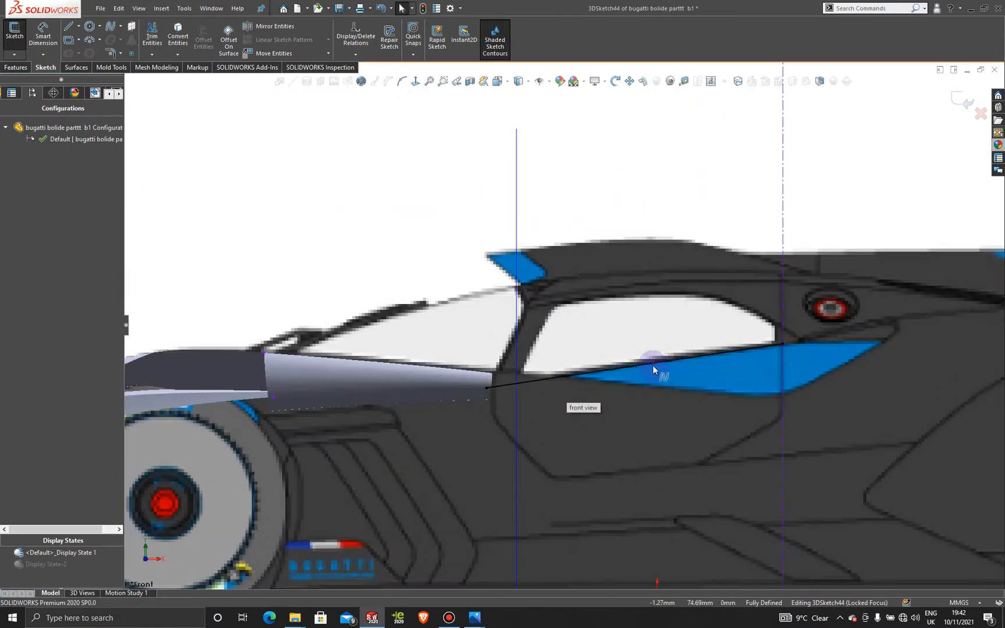
click(652, 363)
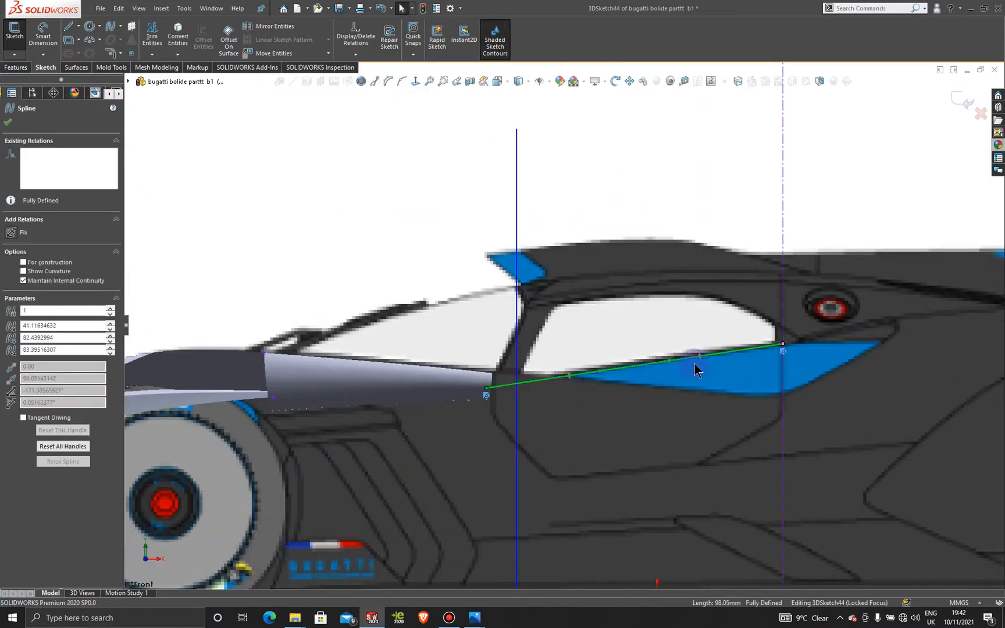
click(664, 361)
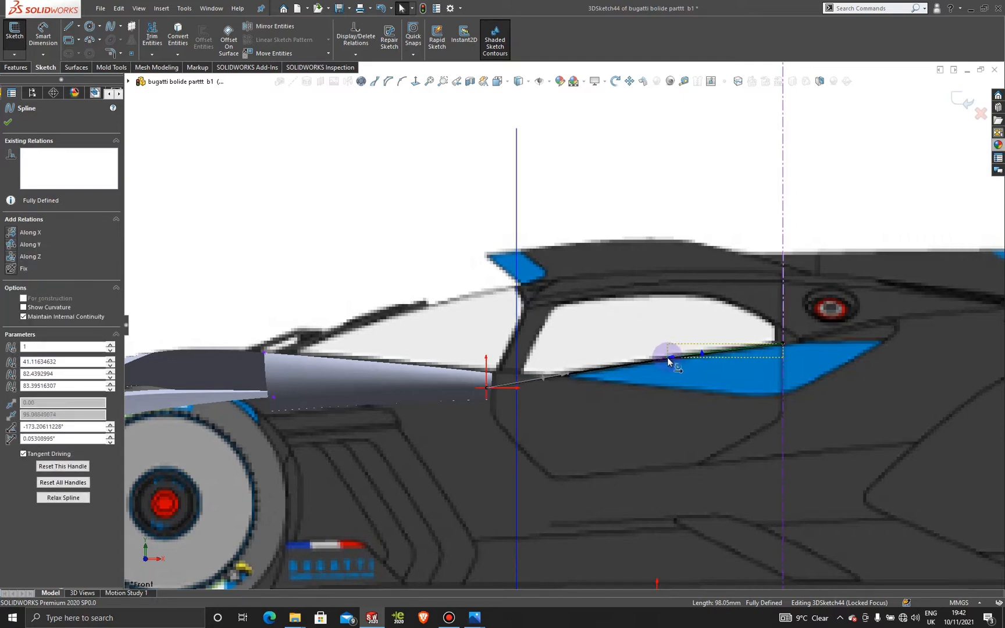
click(570, 379)
drag(572, 381, 573, 382)
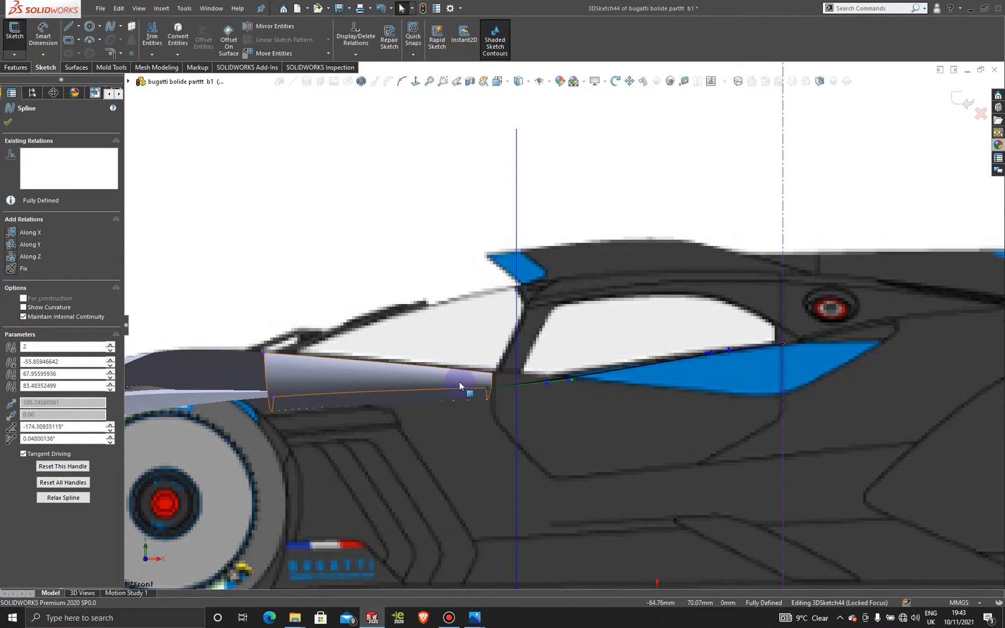
Fine-tune the direction of the spline's front-end handle at the side surface's rear corner against the side picture.
scroll(481, 391, down, 3)
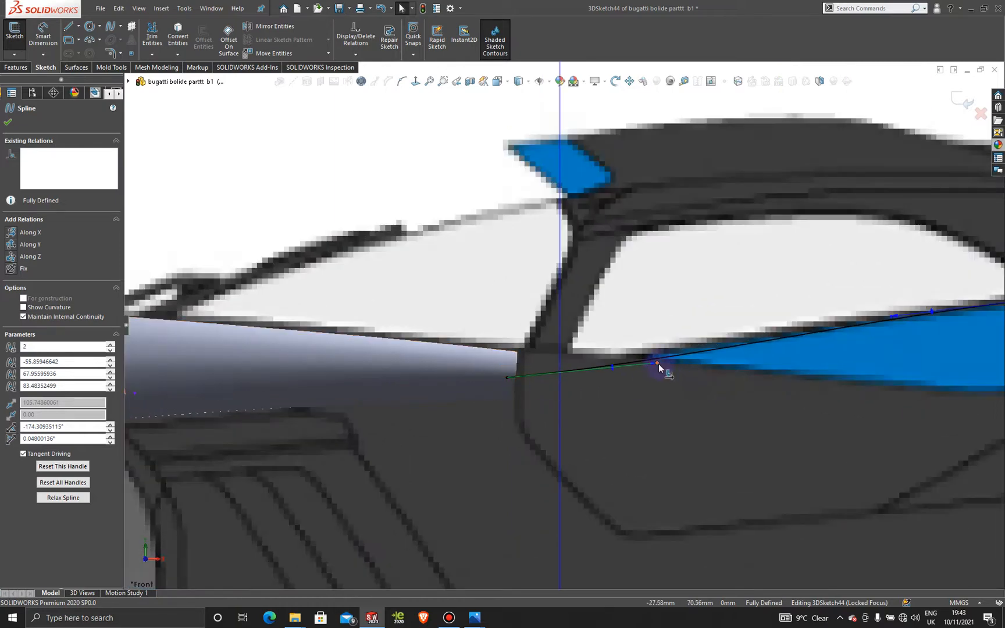
drag(658, 364, 661, 372)
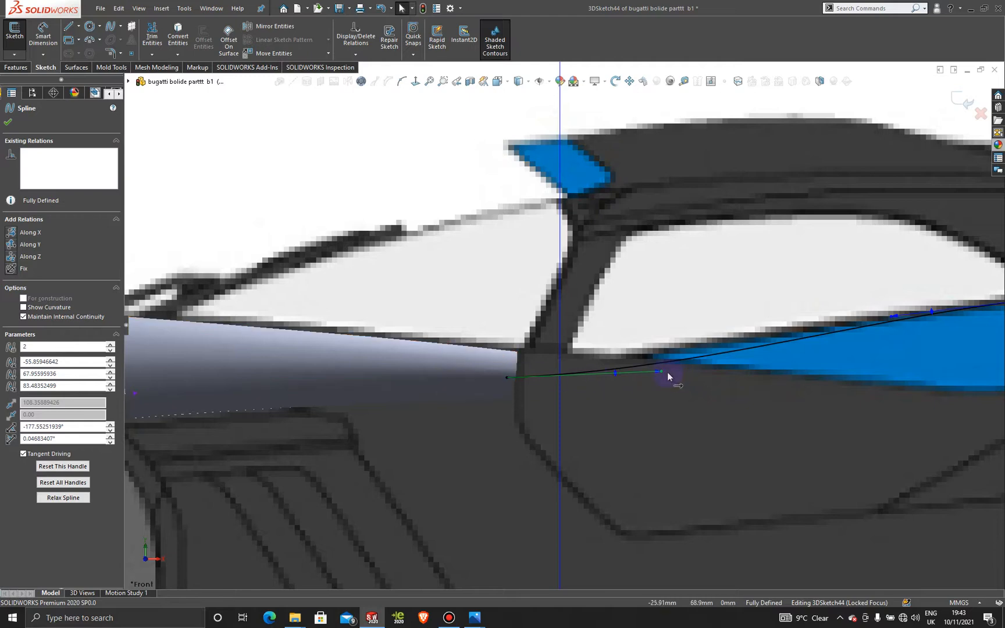
drag(662, 371, 659, 356)
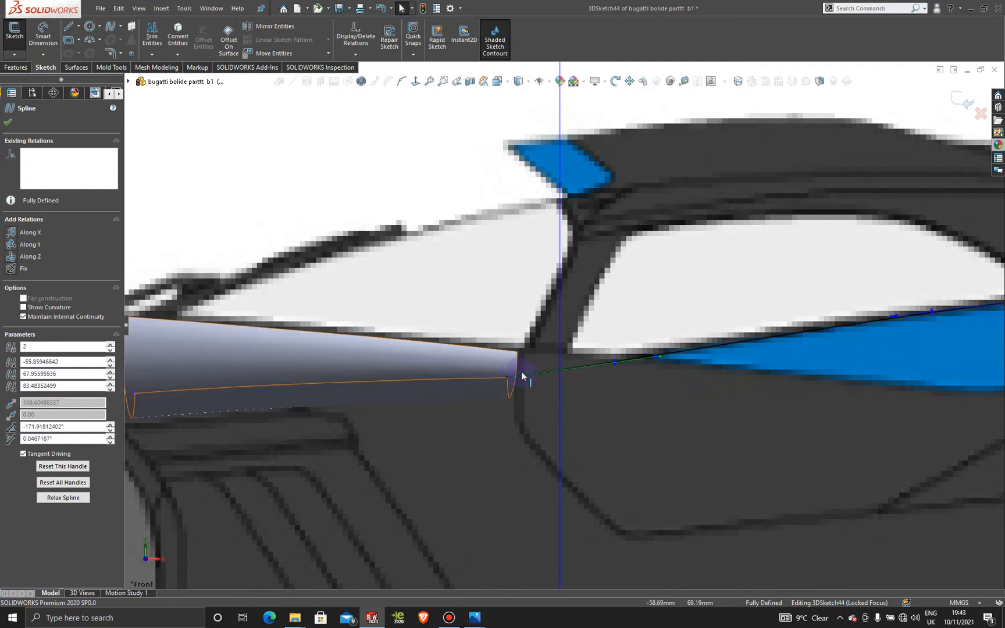
scroll(869, 413, up, 3)
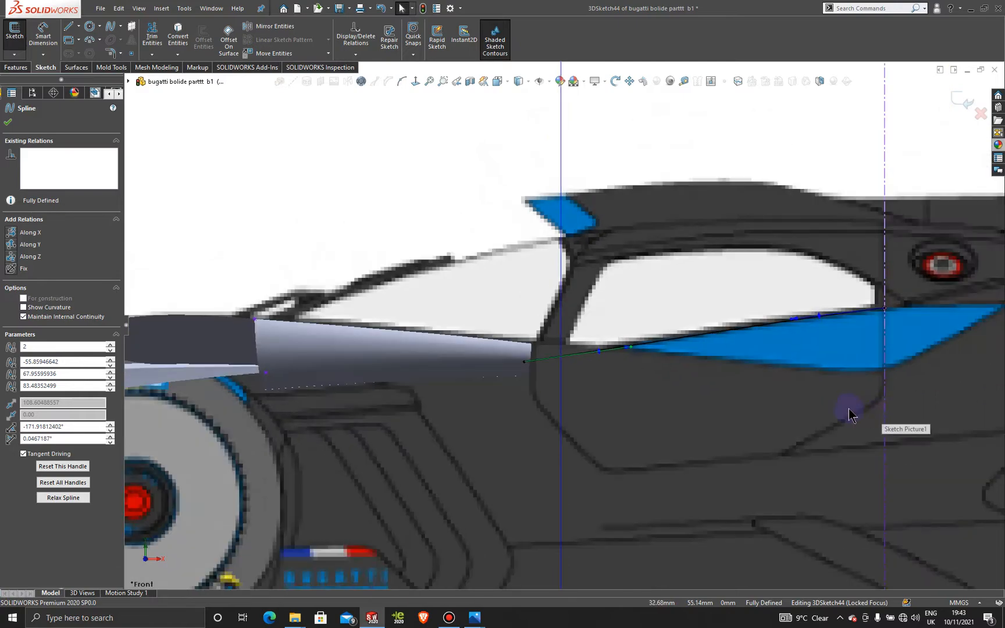
scroll(814, 396, up, 2)
scroll(602, 314, down, 4)
scroll(500, 360, down, 5)
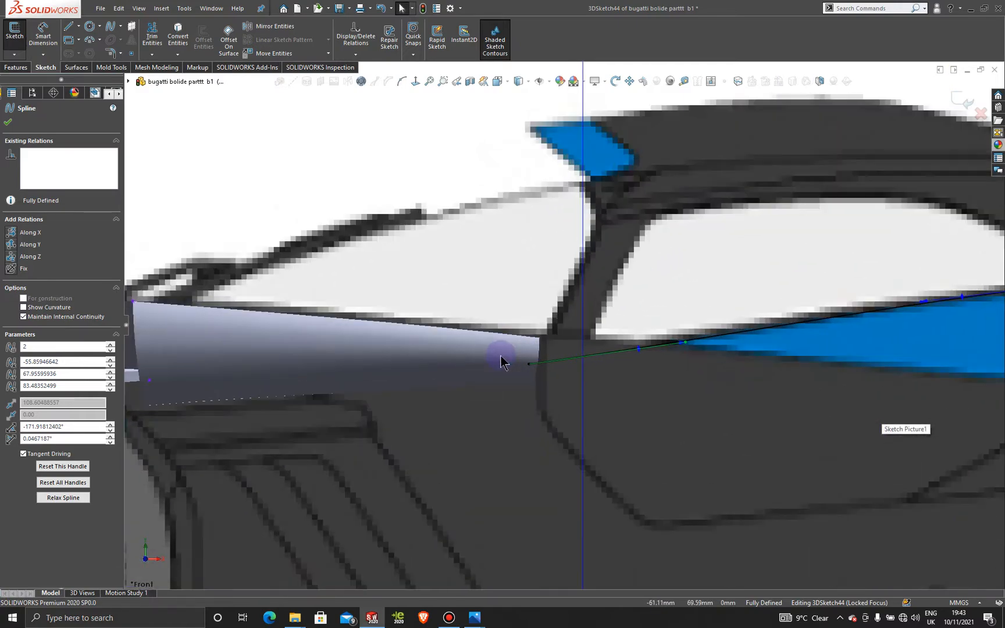
Make the spline tangent to the upper edge of the side surface where the two meet.
middle_drag(488, 340, 489, 364)
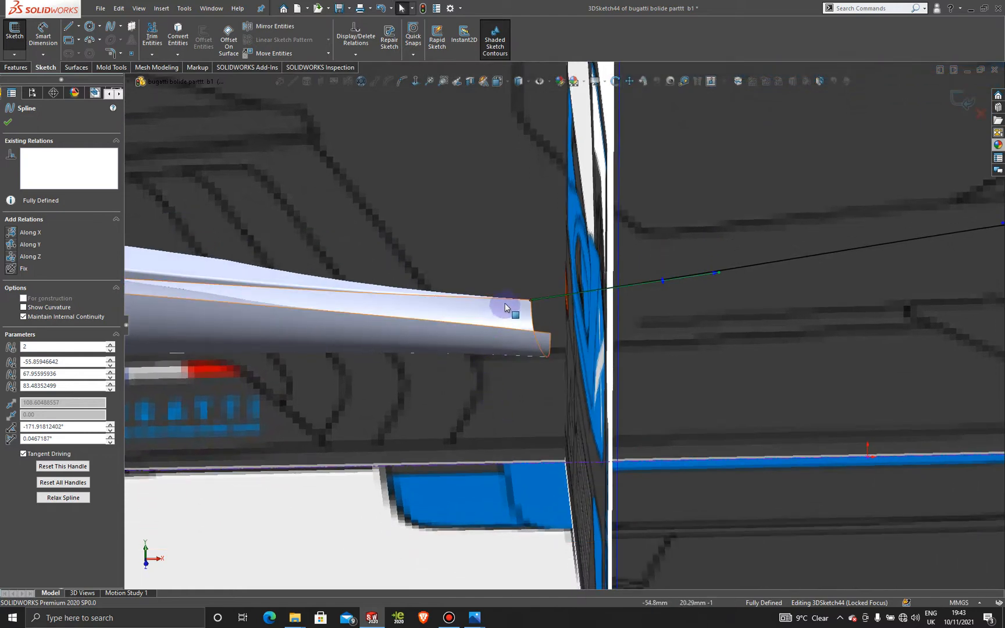
scroll(505, 307, down, 2)
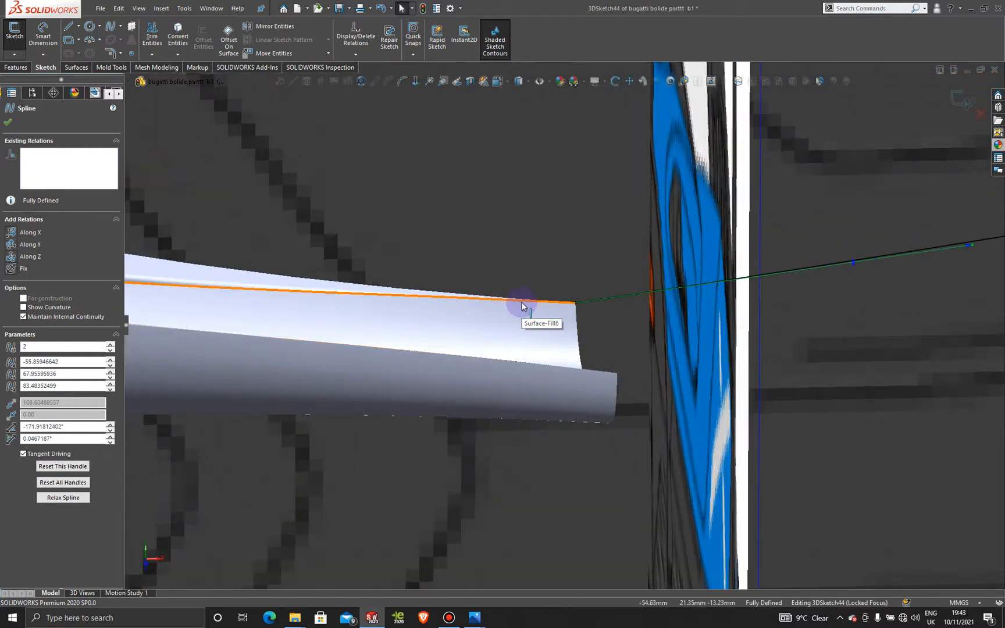
click(522, 301)
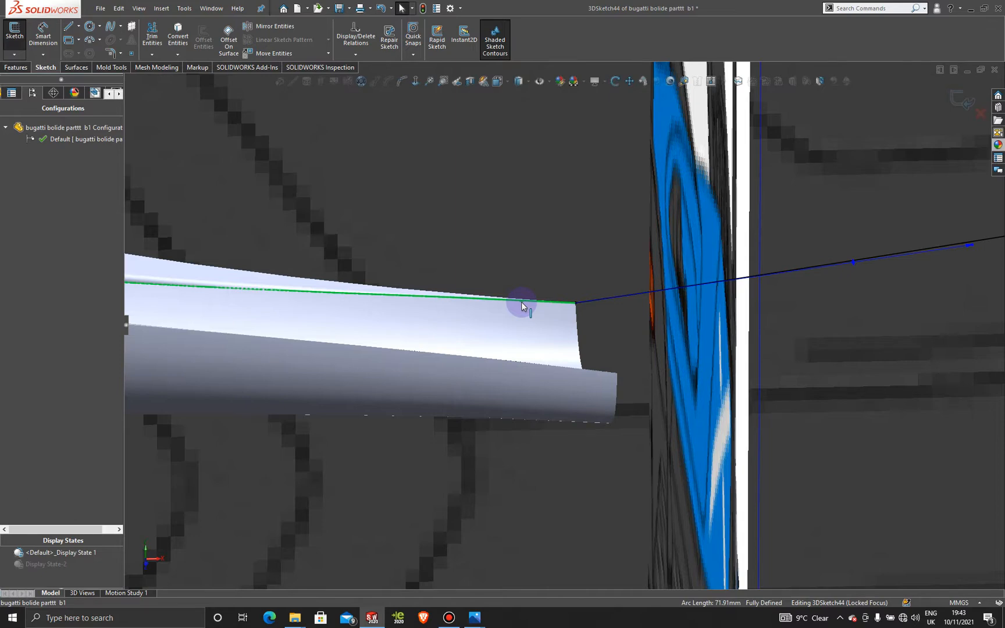
ctrl+click(599, 302)
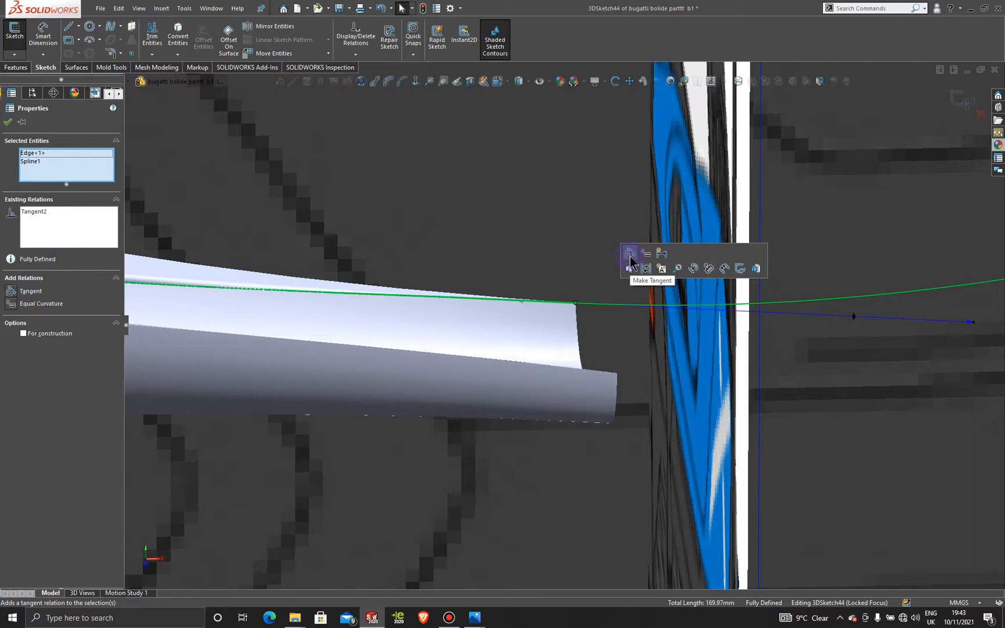
Facing the Front Plane, shorten the spline's front handle and lengthen its rear handle to follow the side window's lower edge.
scroll(753, 411, up, 10)
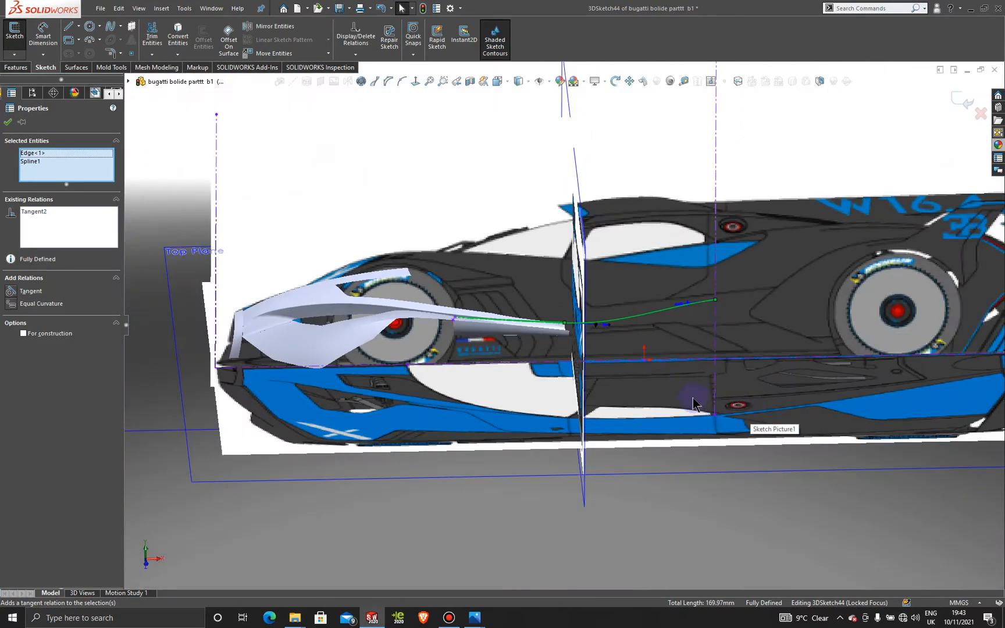
middle_drag(628, 354, 627, 327)
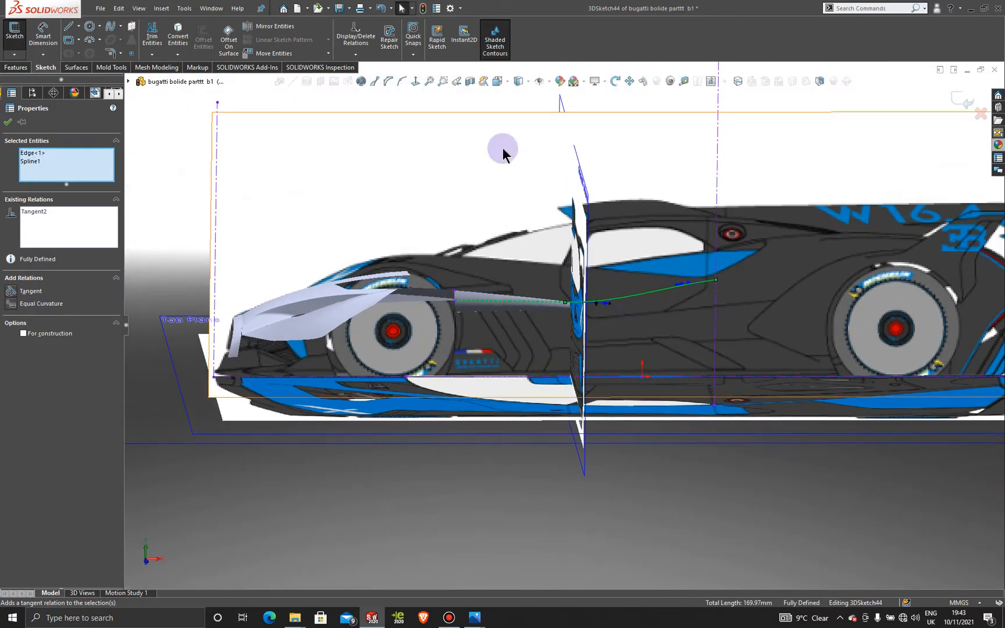
click(409, 92)
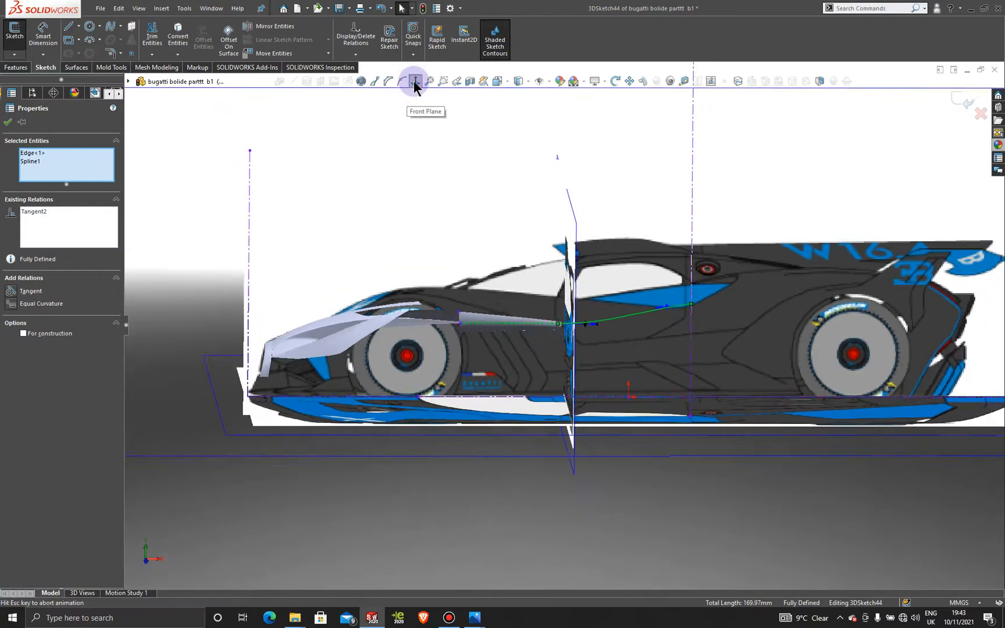
scroll(582, 414, down, 8)
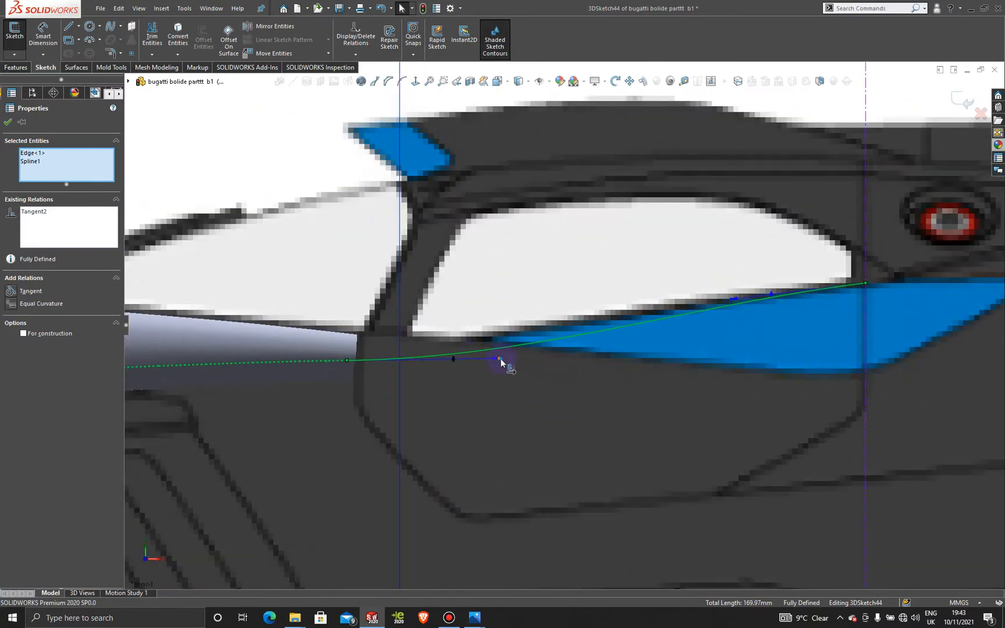
drag(499, 359, 454, 359)
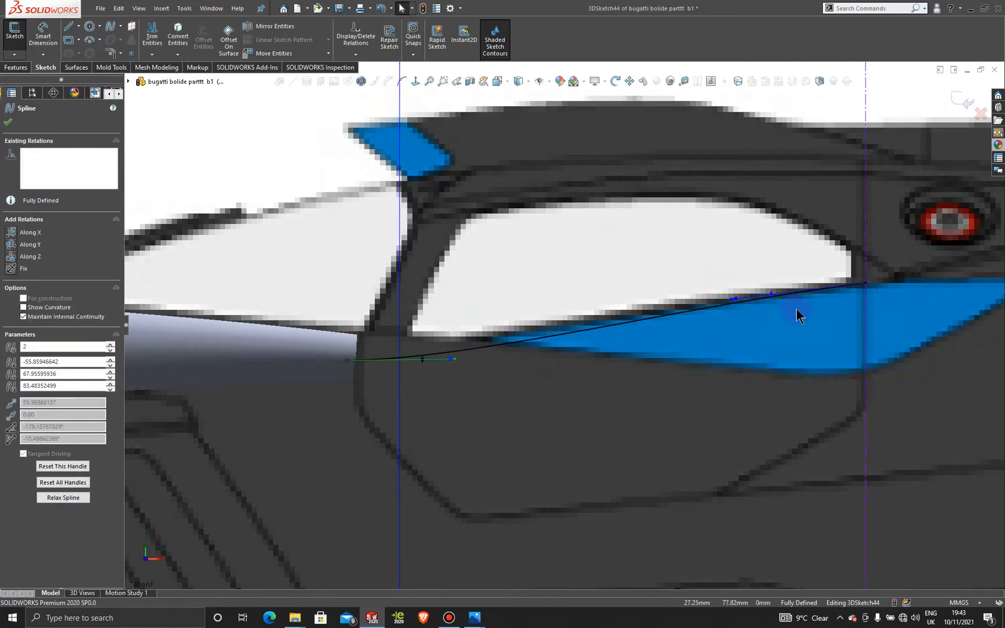
drag(731, 301, 576, 316)
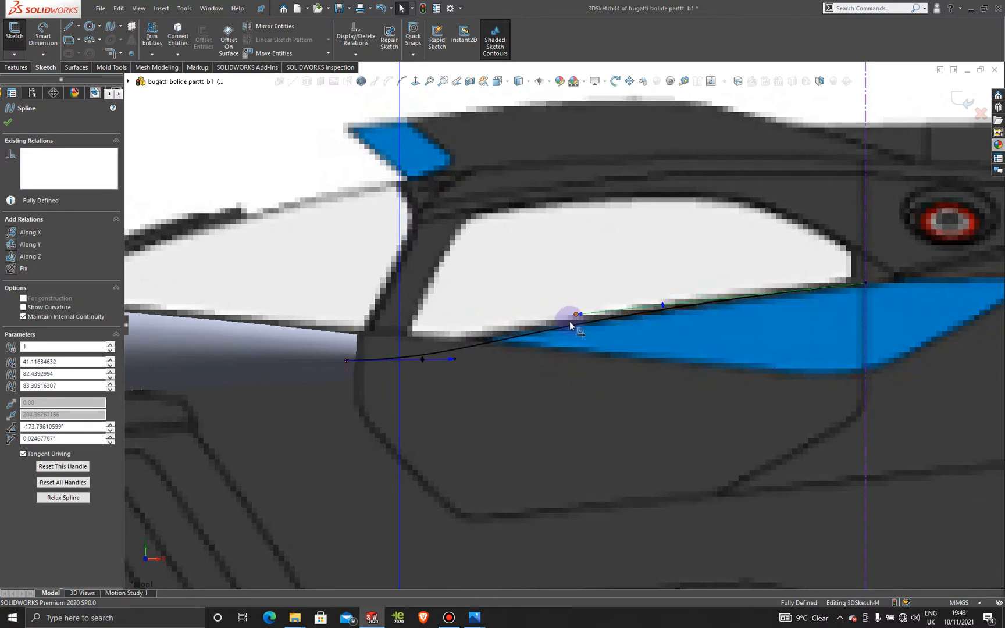
drag(456, 361, 421, 360)
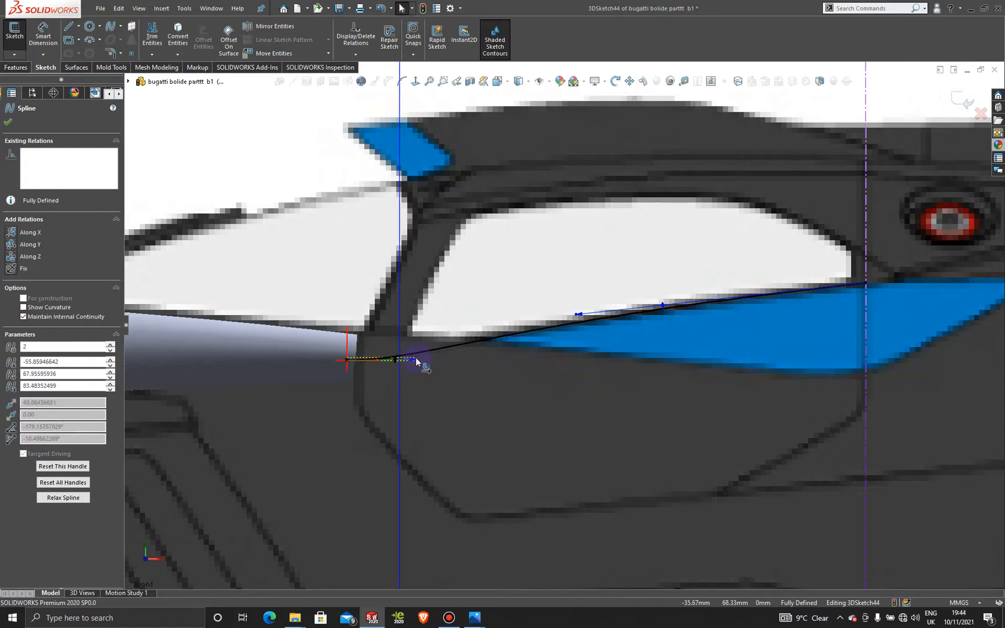
scroll(740, 381, up, 6)
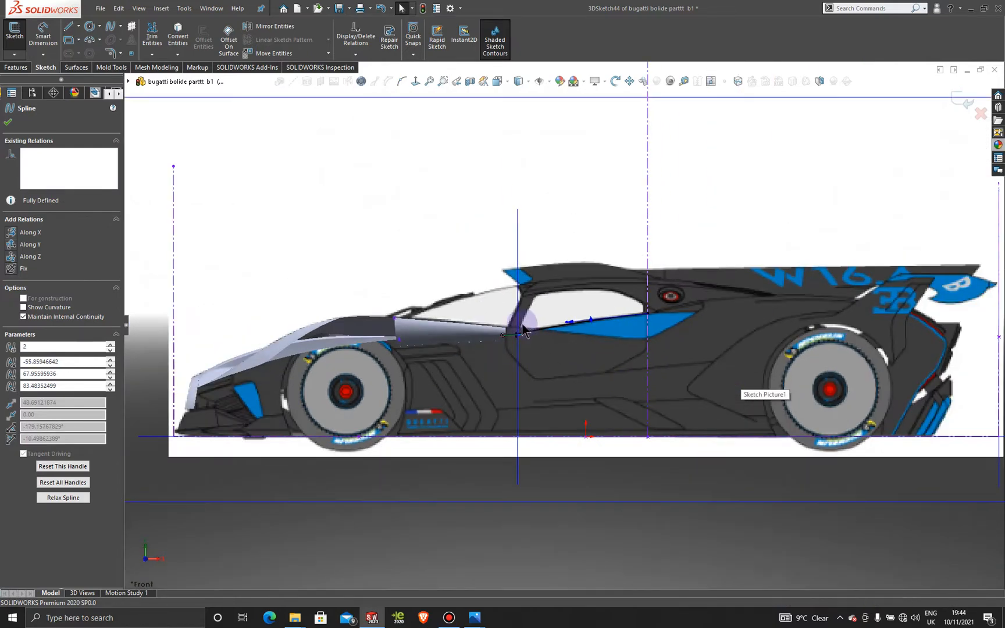
scroll(489, 340, down, 4)
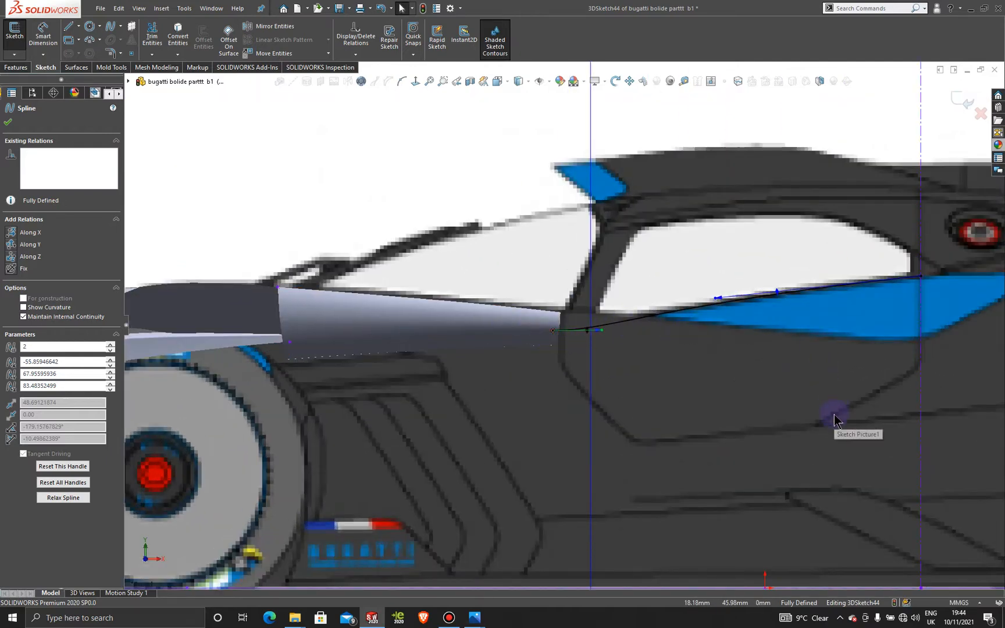
Facing the Top Plane, reshape the spline with its rear handle to follow the side window's outer edge in the top-view picture.
scroll(832, 416, up, 8)
middle_drag(640, 332, 652, 490)
click(647, 433)
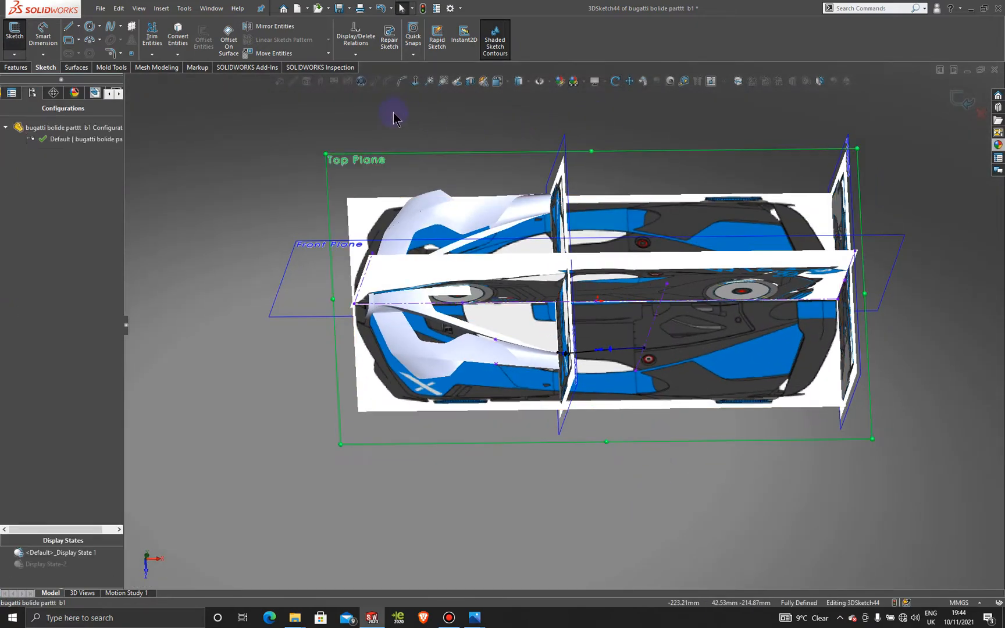
click(415, 81)
scroll(572, 431, down, 8)
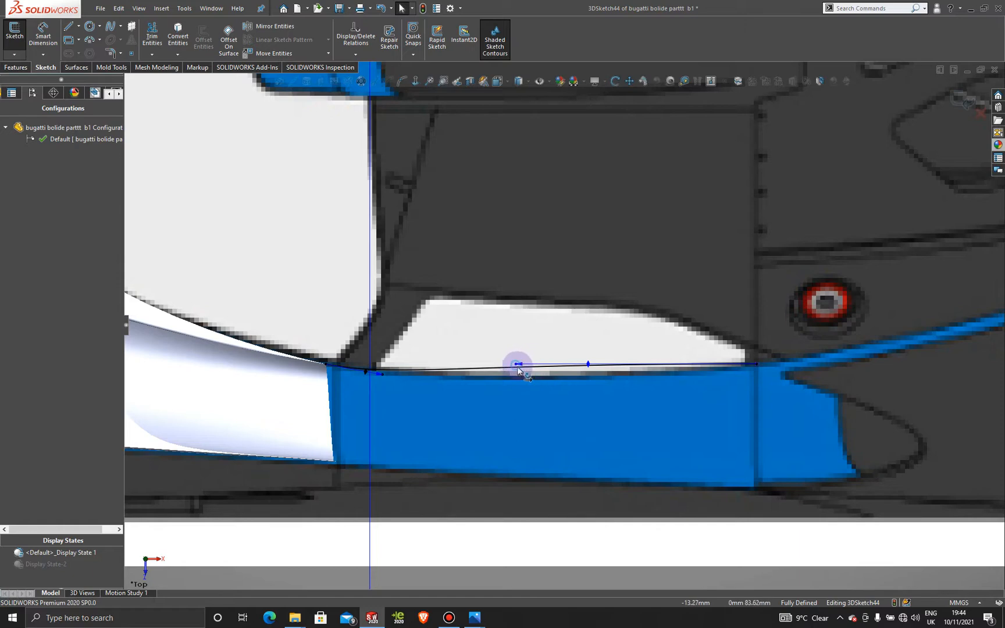
drag(518, 370, 566, 382)
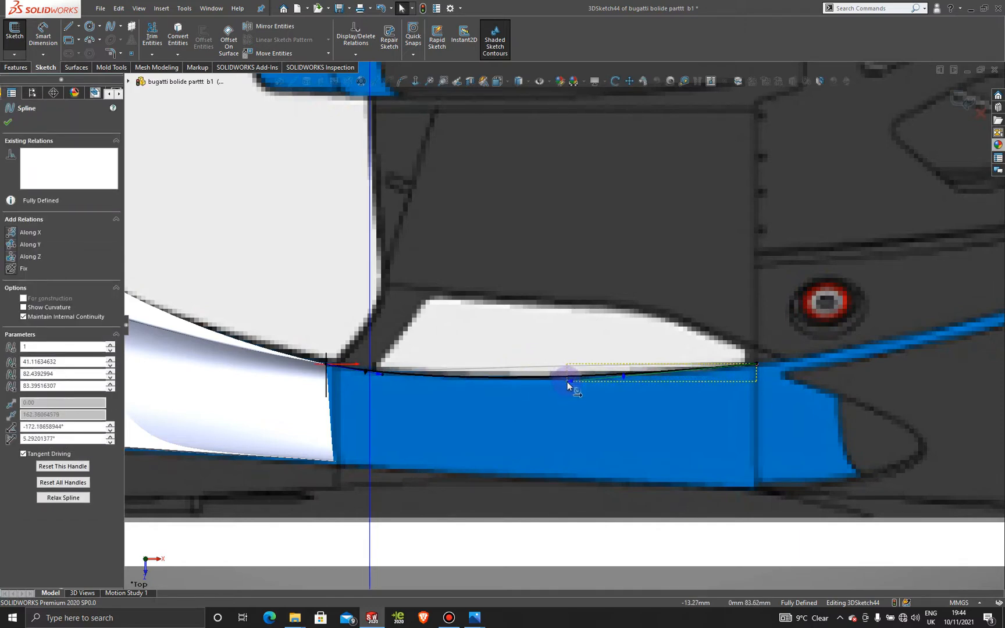
Try to make the spline tangent to the short edge segment at the side surface's rear corner, and delete that relation.
scroll(312, 337, down, 5)
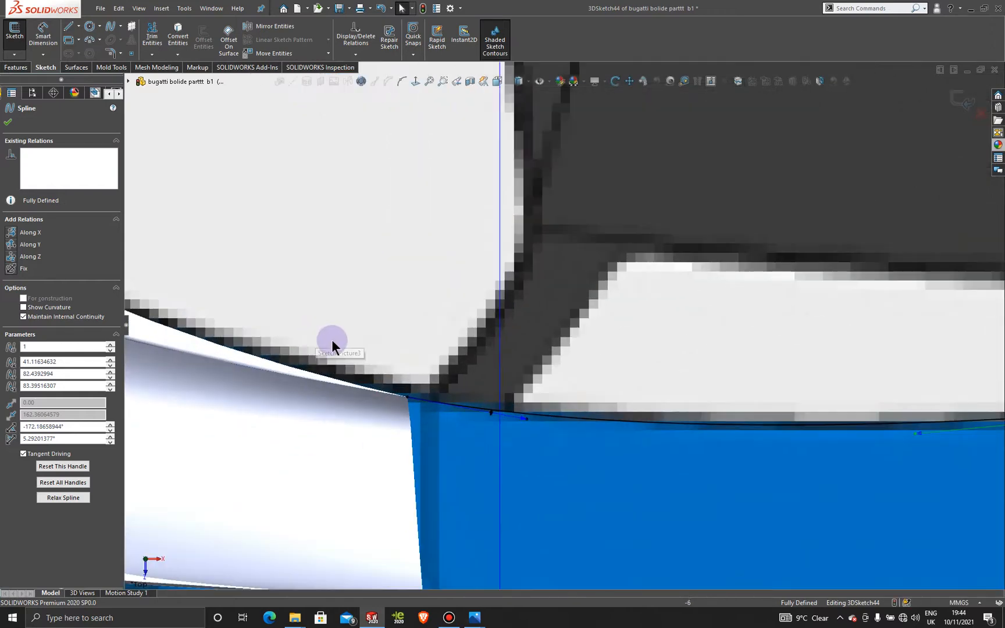
scroll(407, 386, down, 3)
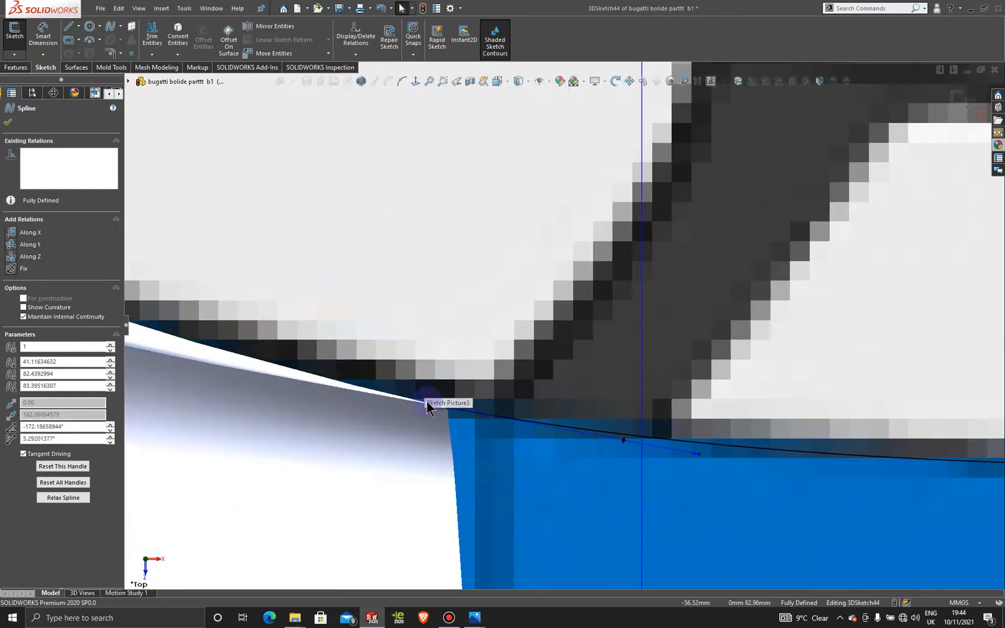
scroll(432, 402, down, 3)
click(479, 388)
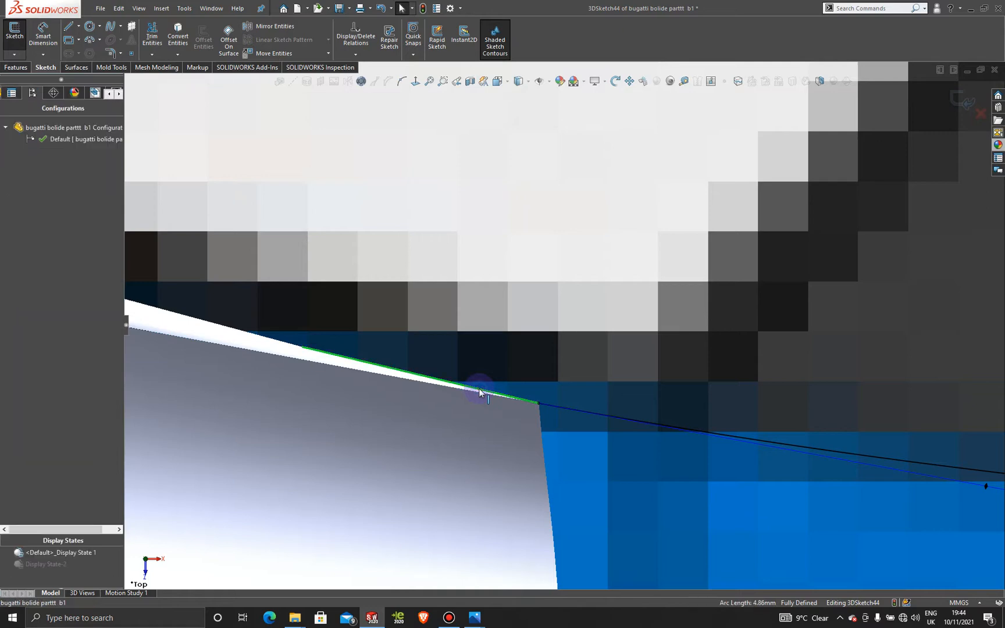
ctrl+click(583, 417)
click(612, 366)
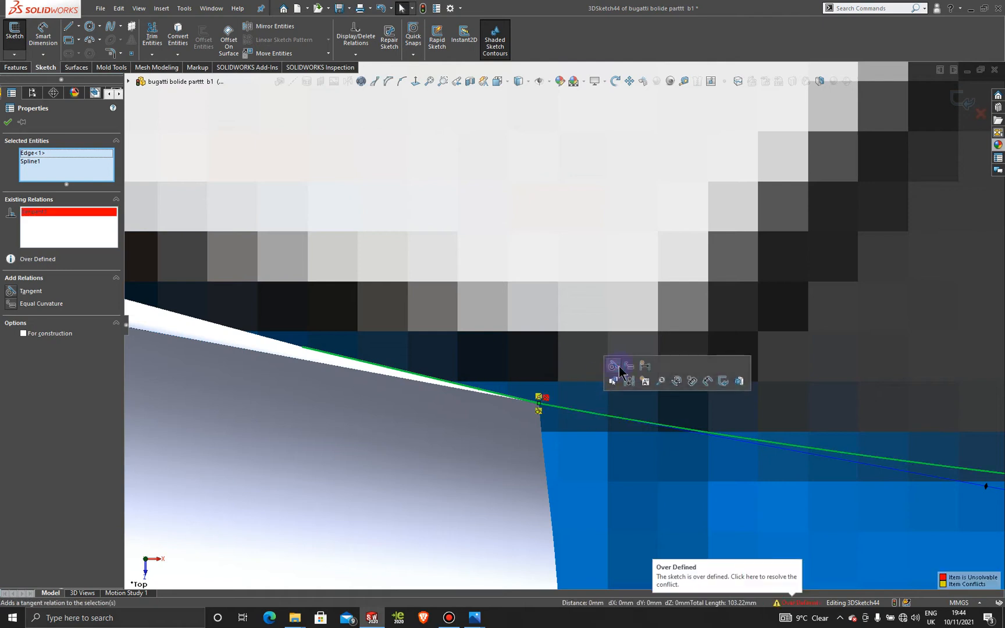
right_click(93, 224)
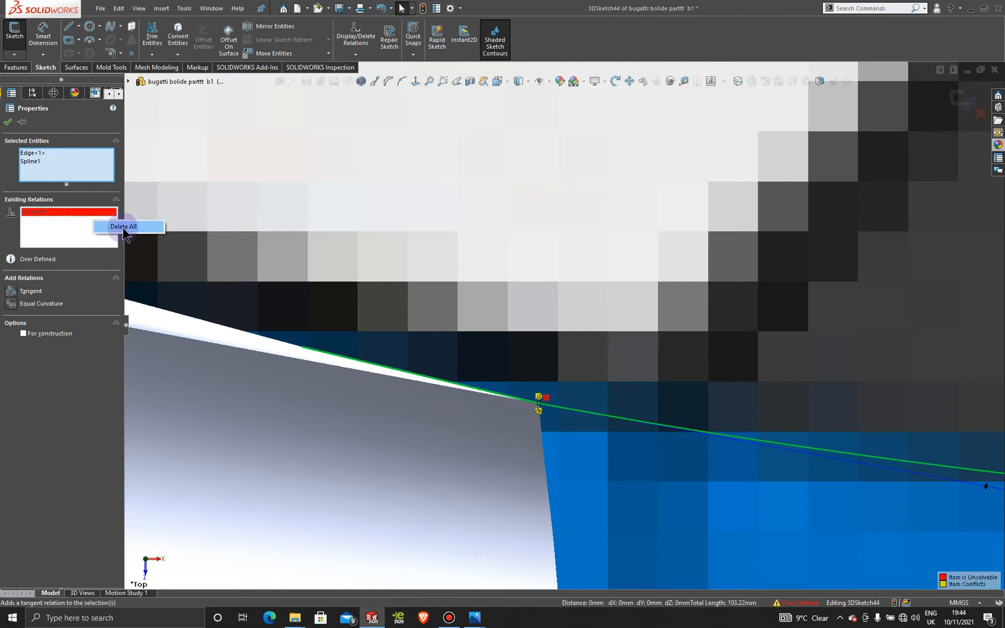
click(127, 226)
Return to an angled view of the whole car and close the 3D sketch with the reshaped spline.
scroll(669, 432, up, 10)
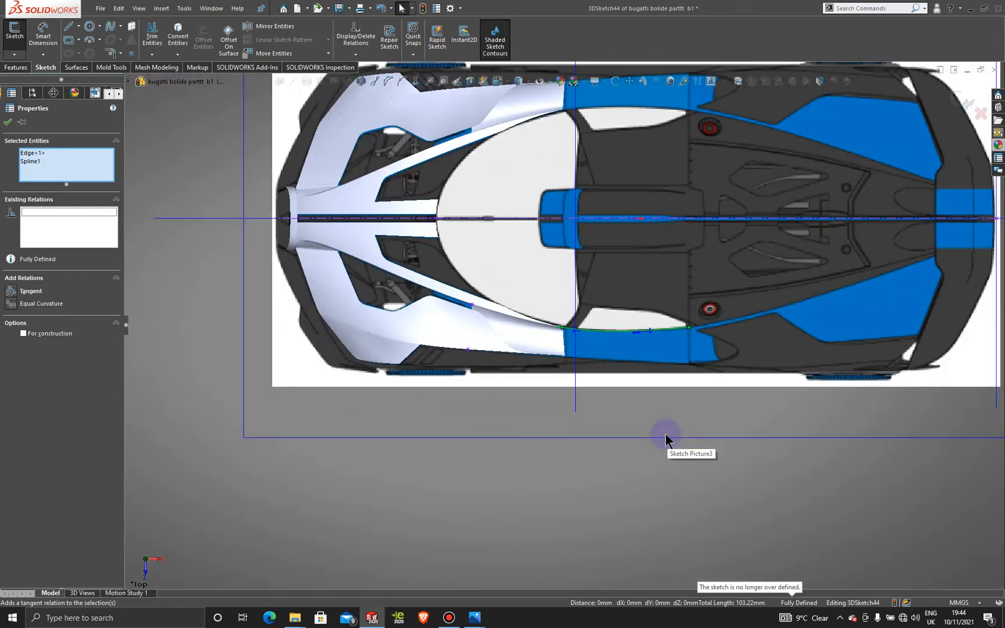
mouse_move(628, 430)
middle_down()
mouse_move(623, 183)
mouse_move(574, 177)
mouse_move(478, 201)
mouse_move(549, 184)
mouse_move(586, 300)
mouse_move(601, 315)
middle_up()
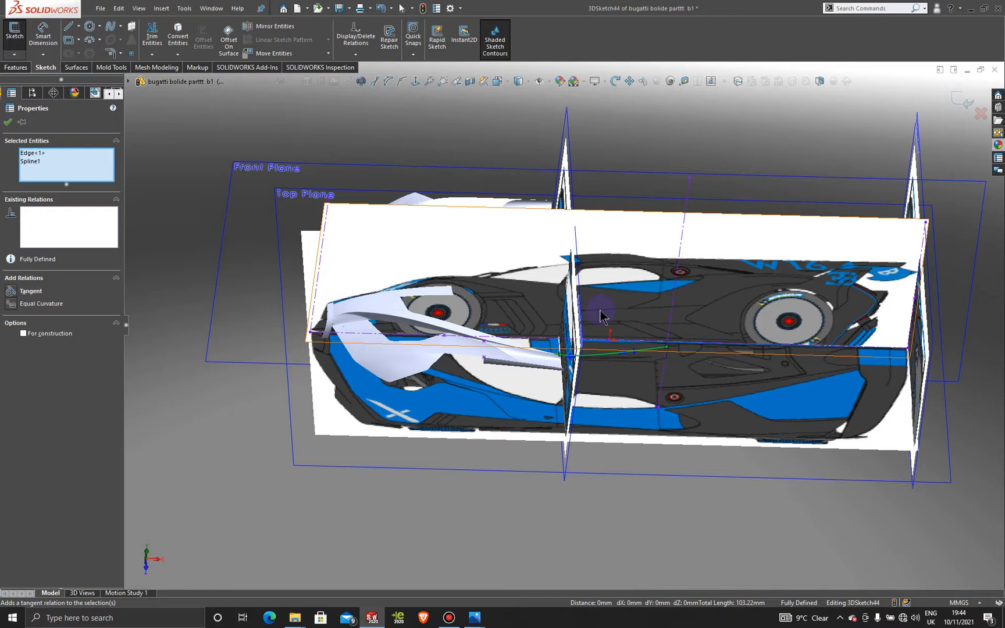
click(963, 100)
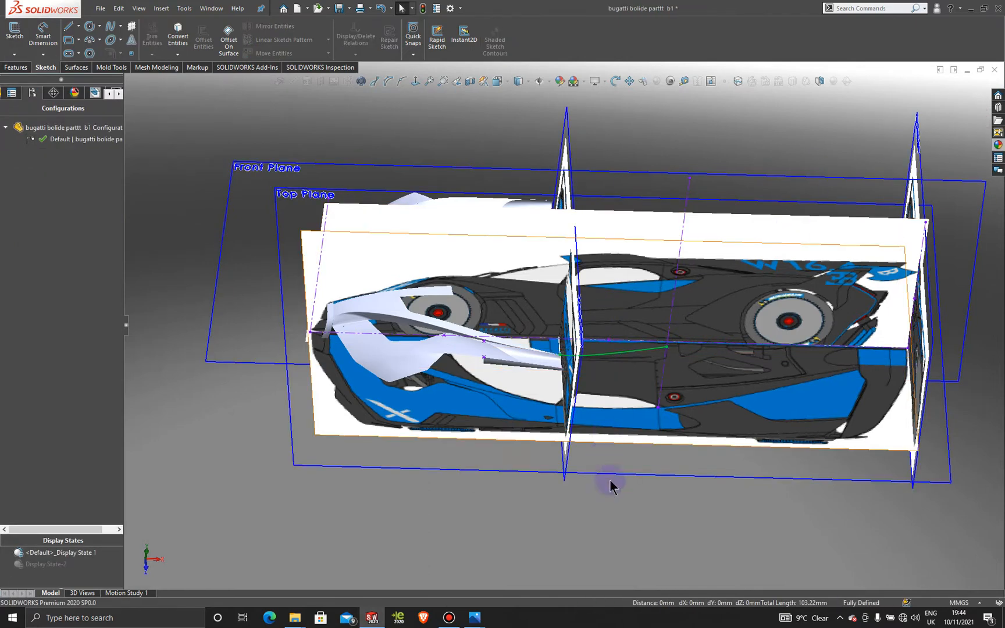
Hide the sketch with the old vertical construction line and the sketch point at the side window's rear corner in the top-view picture.
click(628, 527)
scroll(648, 488, up, 2)
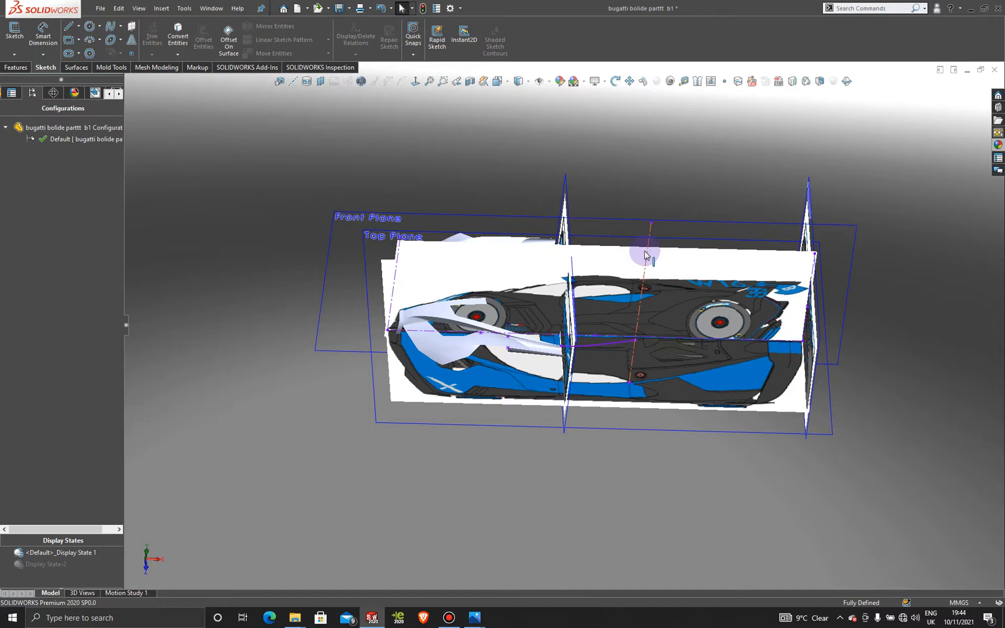
right_click(649, 256)
click(676, 236)
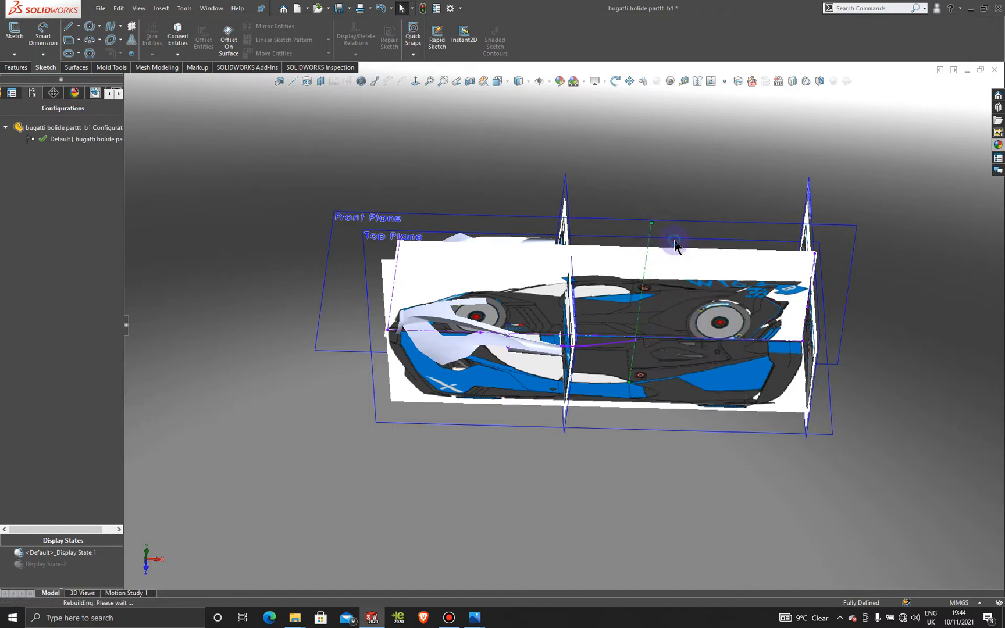
middle_drag(617, 404, 601, 478)
scroll(620, 431, down, 5)
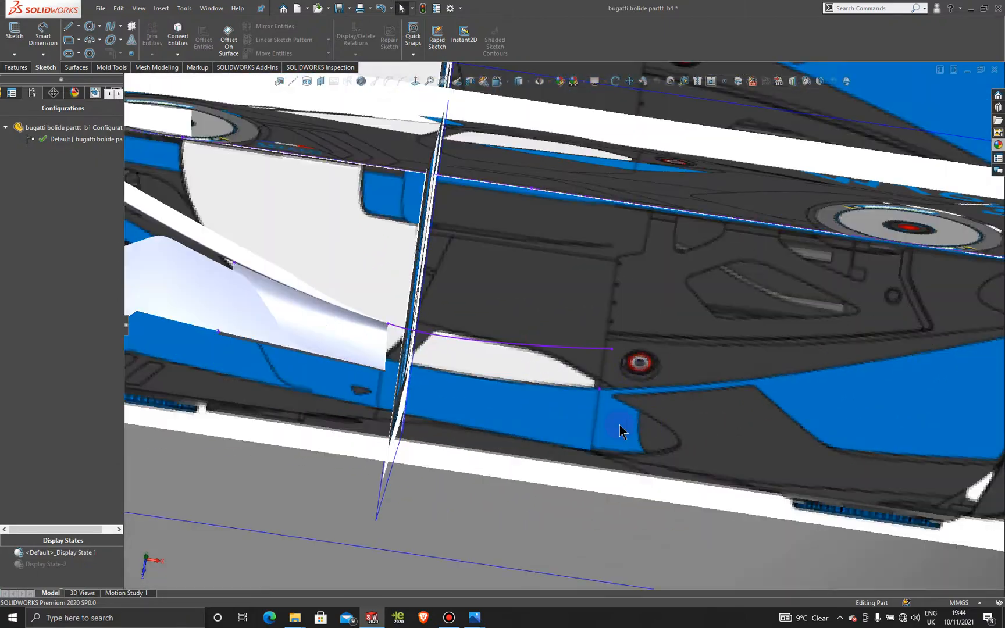
right_click(600, 389)
click(624, 377)
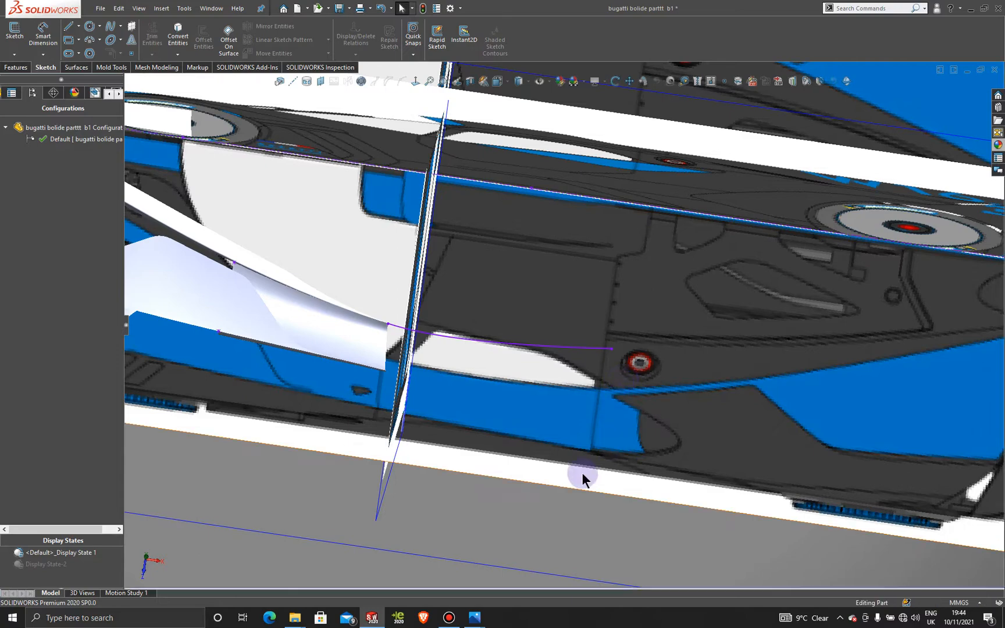
Sketch a point on the Top Plane at the outer end of the door's rear shut line in the top-view picture, and close the sketch.
scroll(582, 472, up, 3)
scroll(583, 479, up, 2)
click(660, 402)
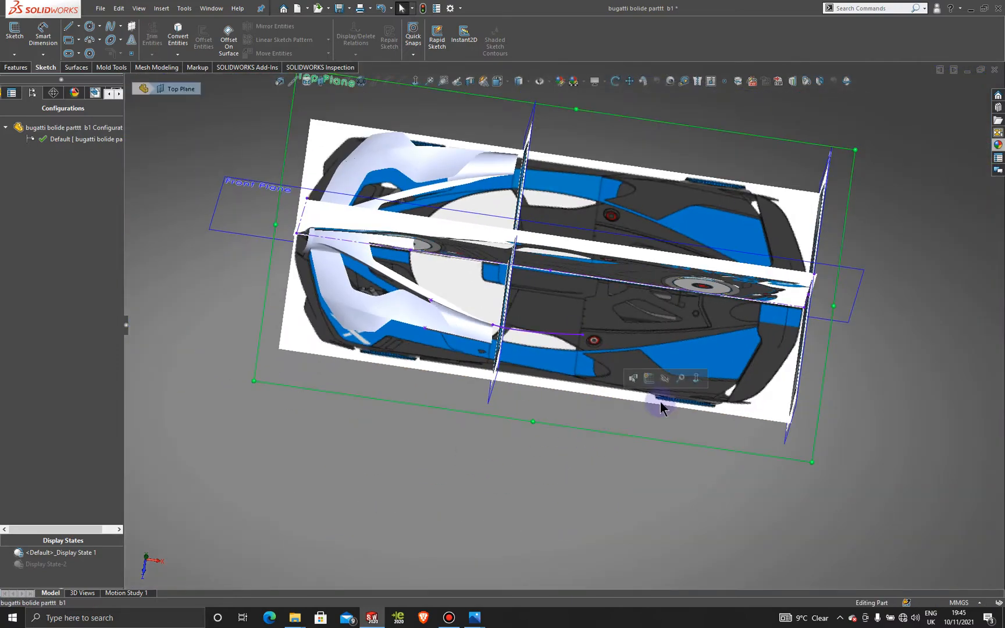
click(648, 383)
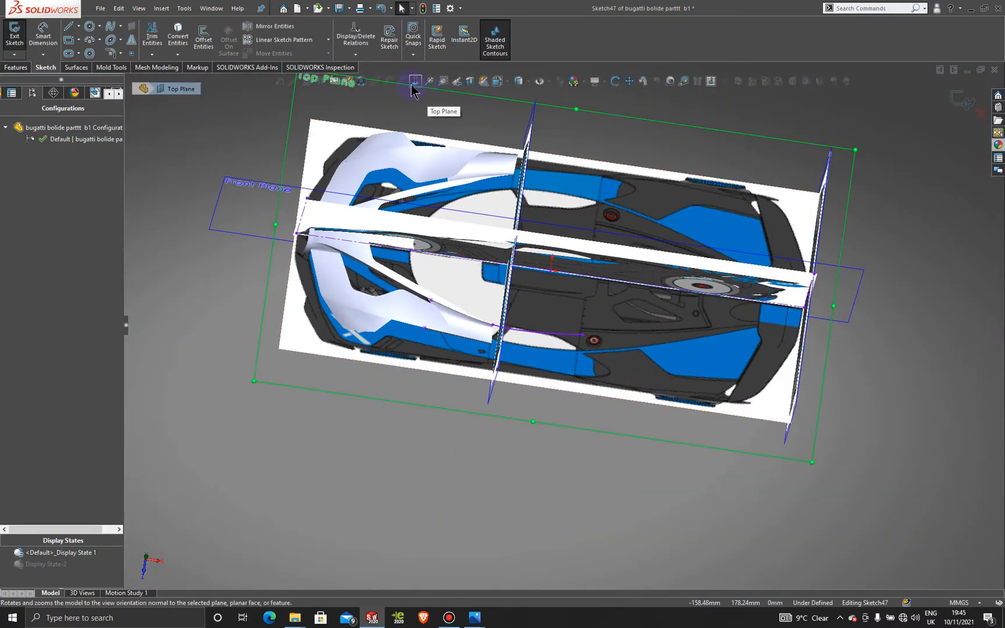
click(439, 94)
scroll(611, 415, down, 5)
scroll(610, 415, down, 4)
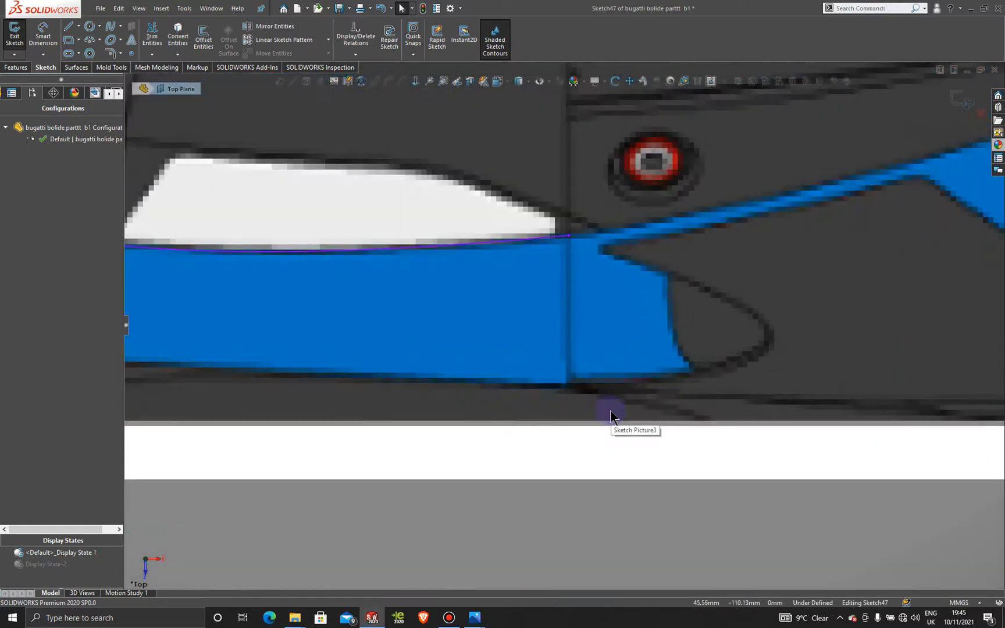
click(131, 54)
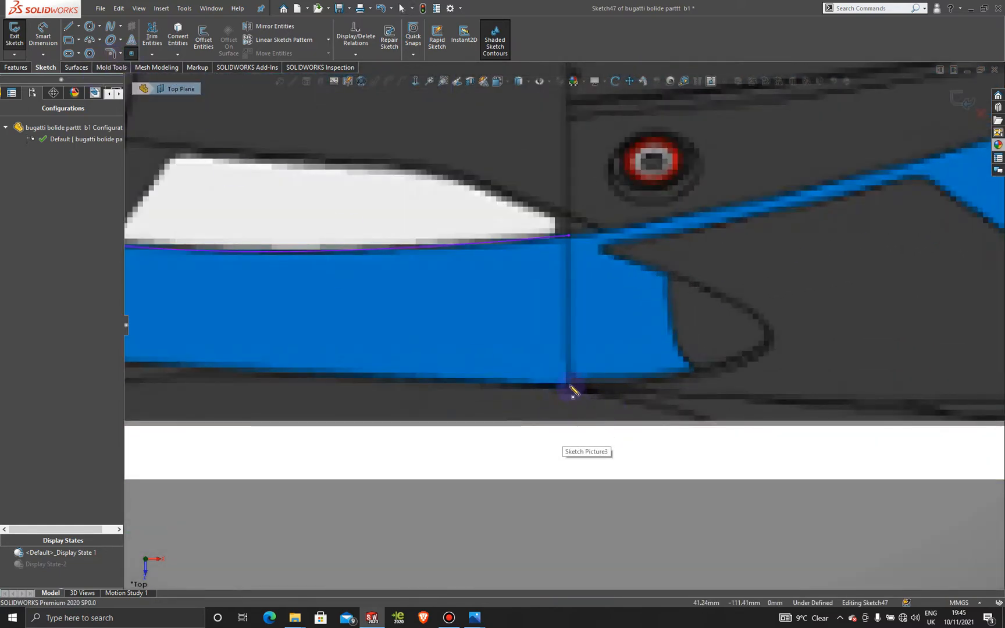
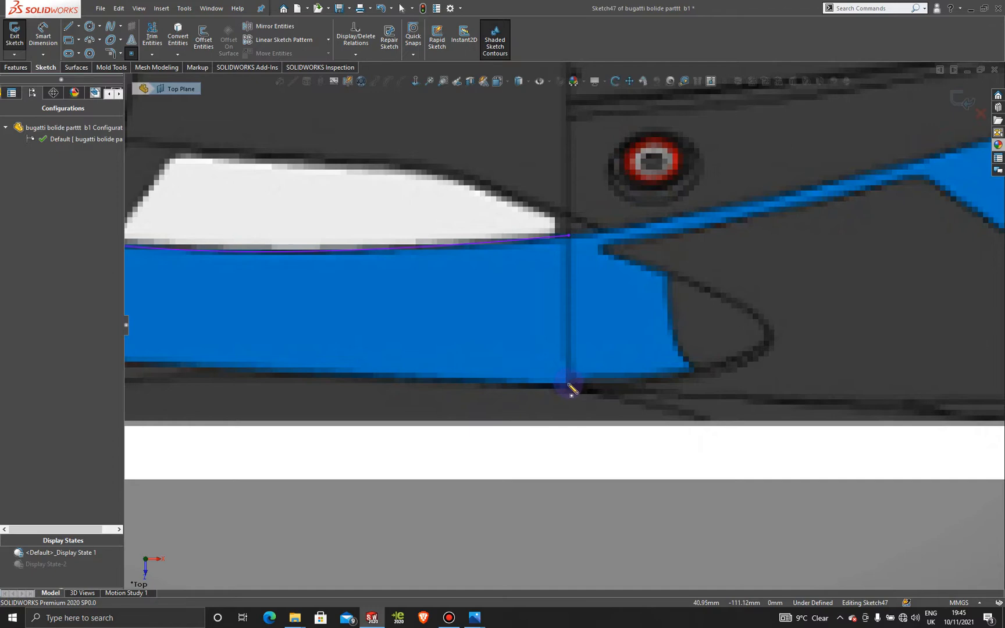
click(569, 384)
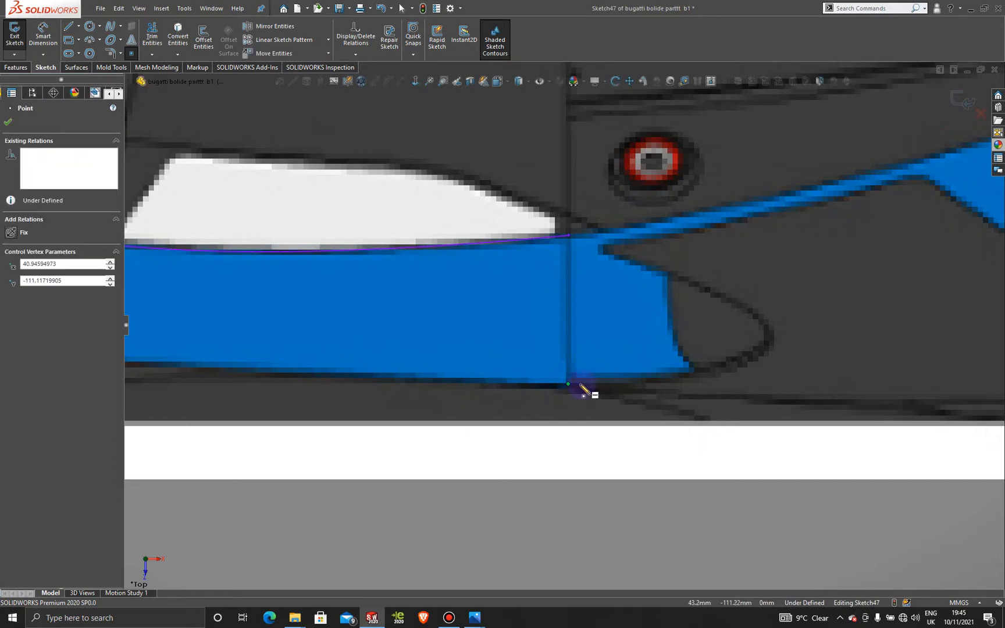
key(Escape)
scroll(572, 422, up, 10)
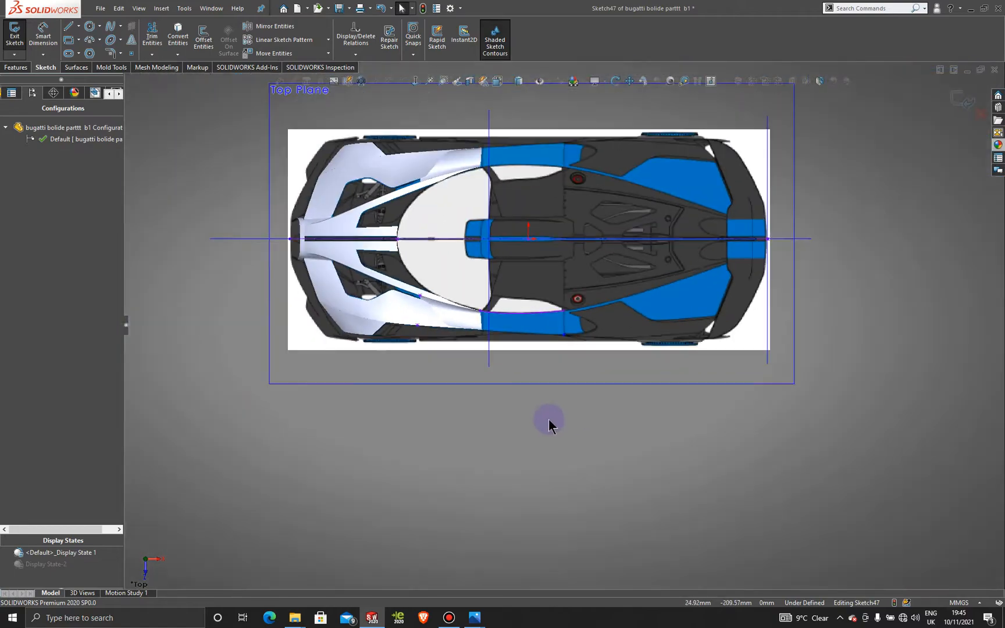
mouse_move(548, 420)
middle_down()
mouse_move(545, 295)
mouse_move(556, 234)
middle_up()
scroll(567, 253, up, 4)
scroll(565, 233, down, 3)
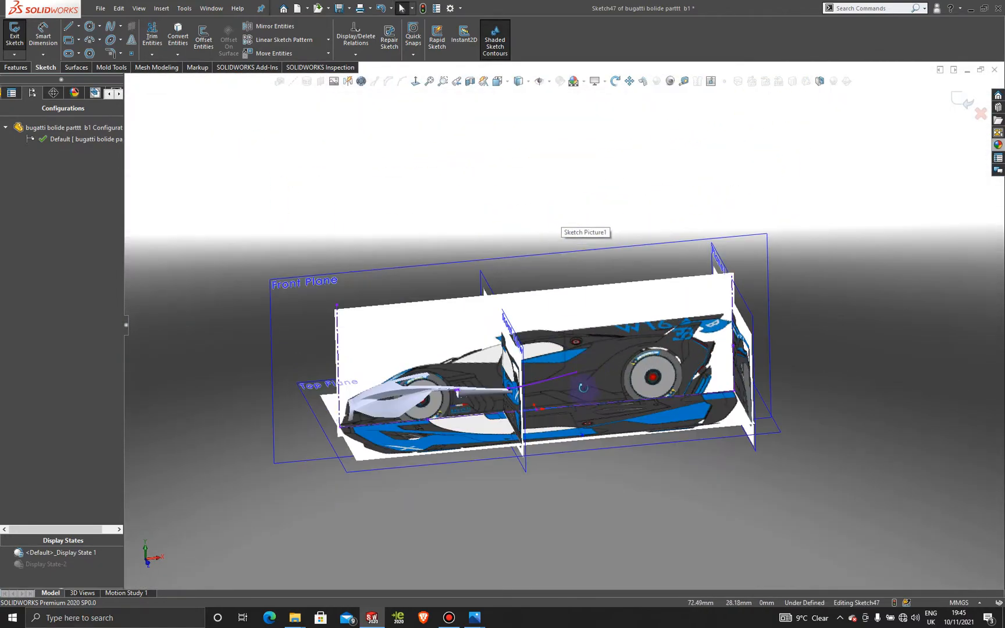
middle_drag(584, 388, 587, 389)
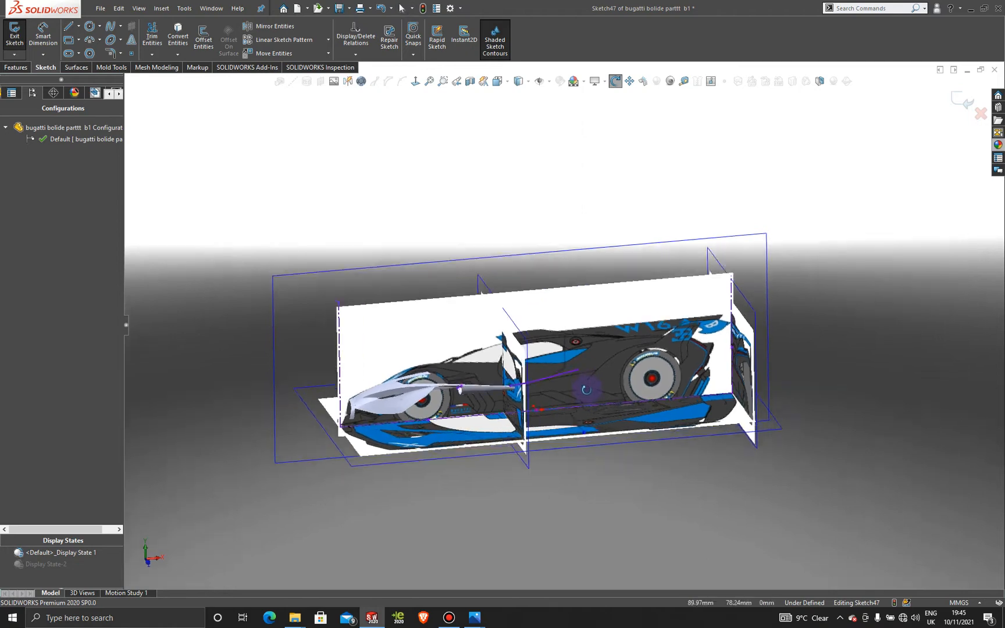
click(968, 100)
In a new 3D sketch, draw a long vertical construction line from the Top Plane point up past the car's roof.
click(11, 54)
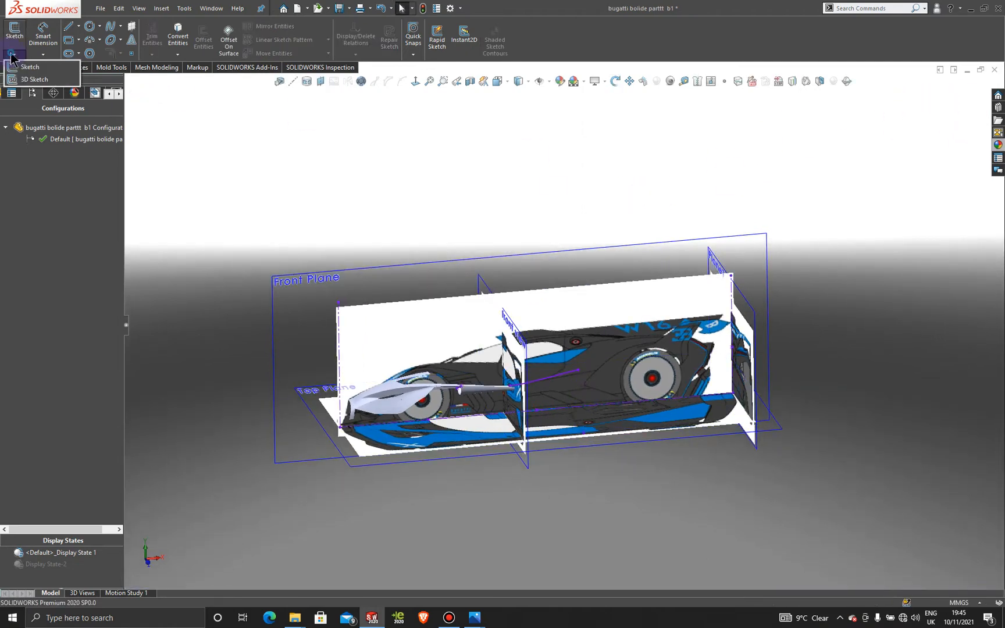
click(35, 79)
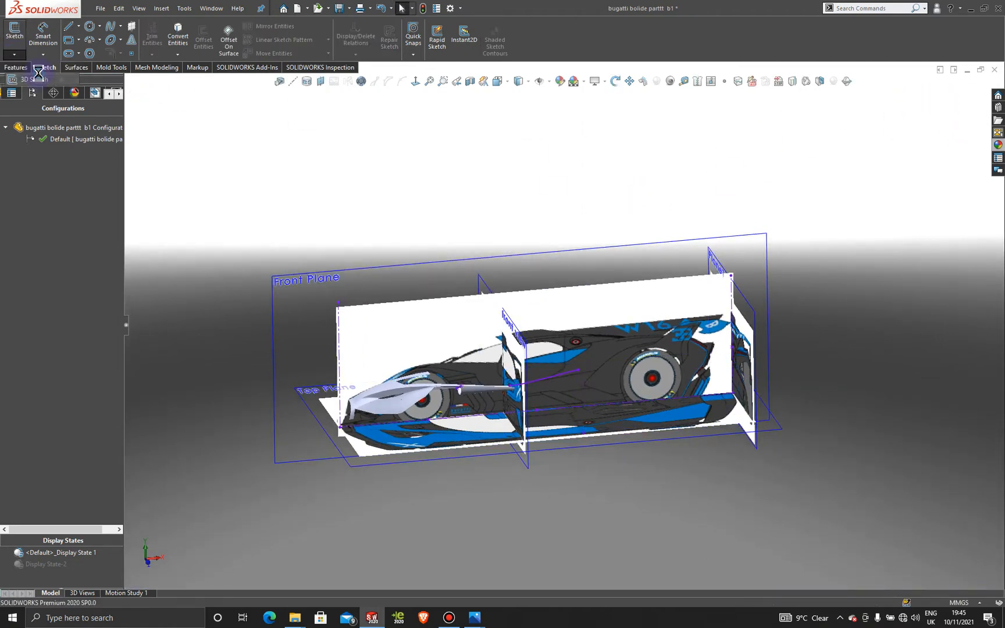
click(79, 27)
click(93, 50)
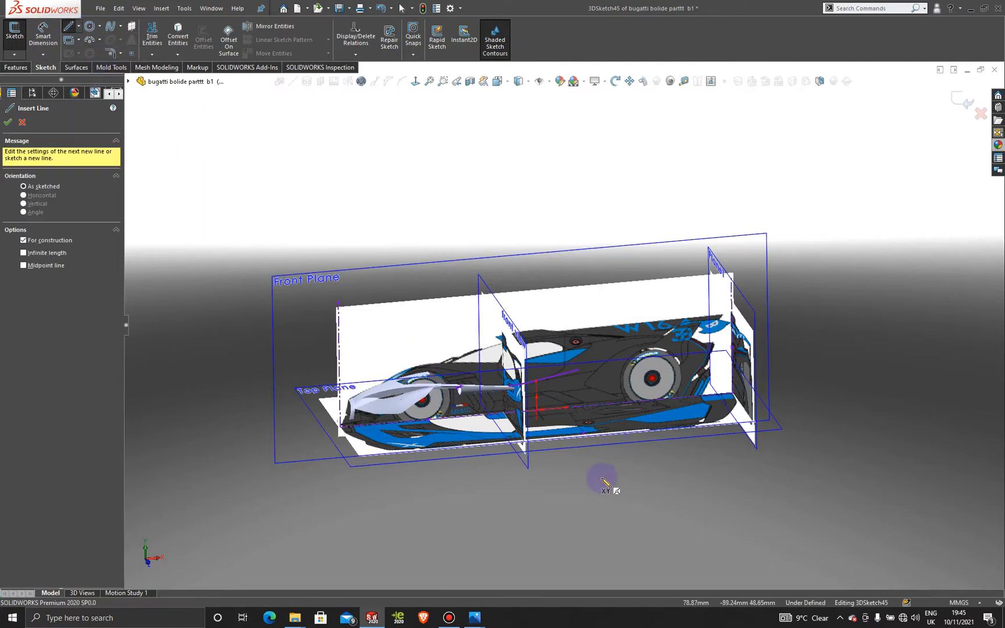
scroll(603, 483, down, 5)
click(552, 317)
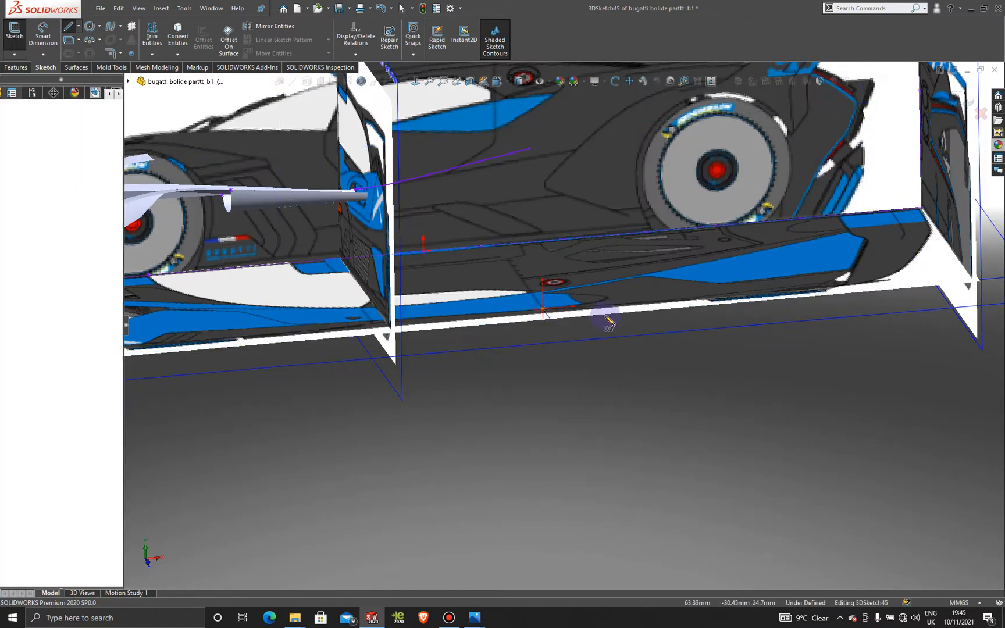
scroll(625, 367, up, 3)
scroll(621, 368, up, 3)
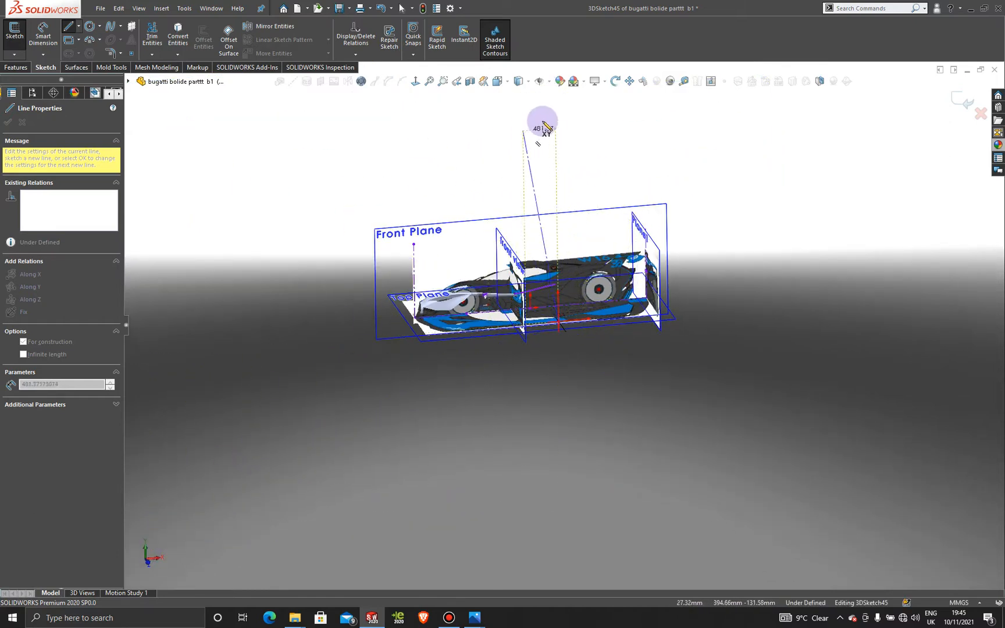
click(556, 116)
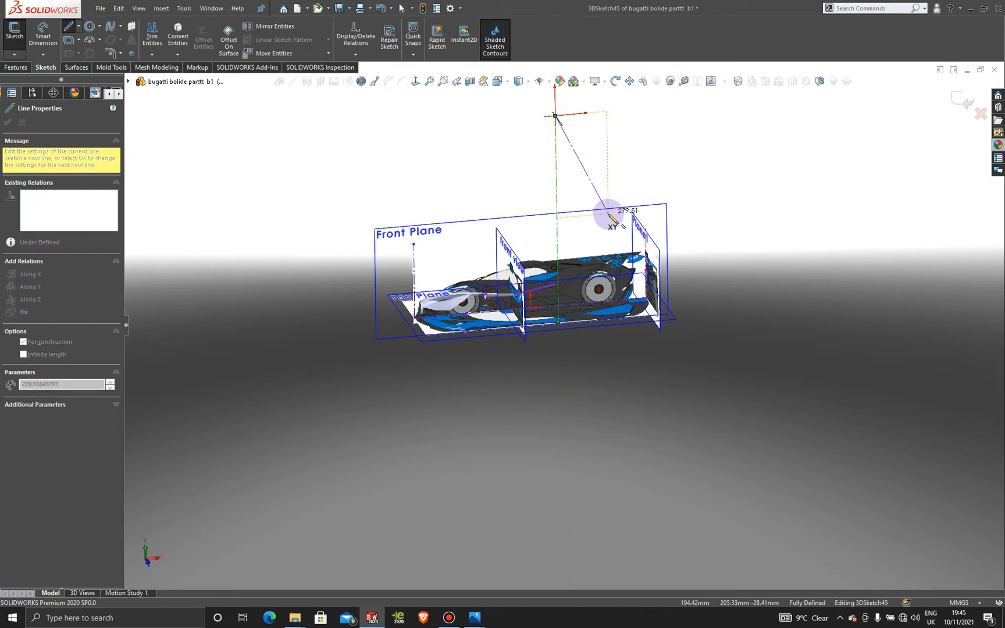
key(Escape)
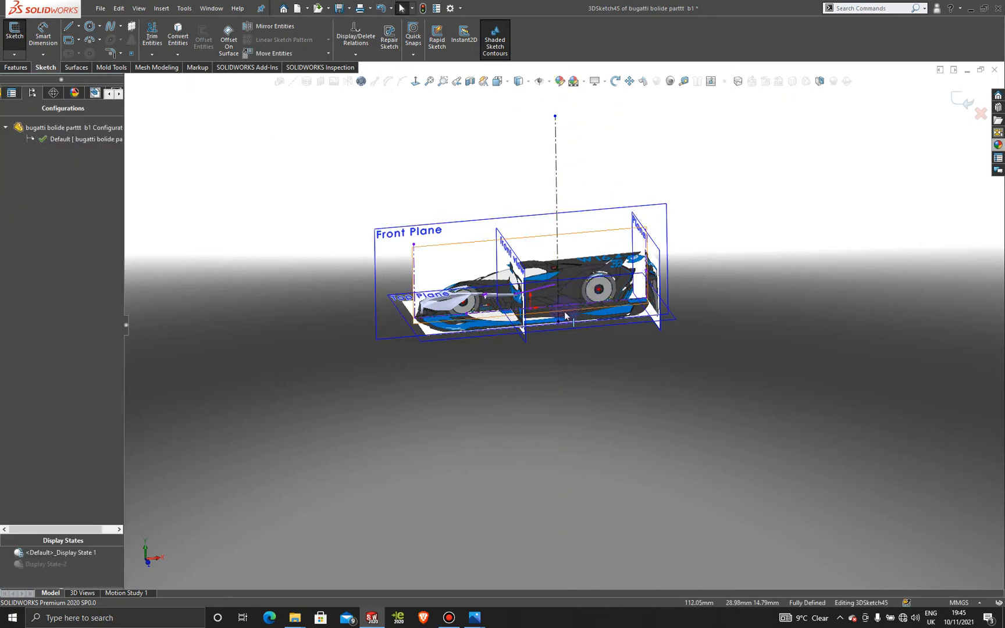
Facing the Front Plane, place a point on the vertical construction line at the blue panel's lower corner, at about 65.36 mm height.
scroll(570, 372, down, 5)
middle_drag(573, 377, 539, 401)
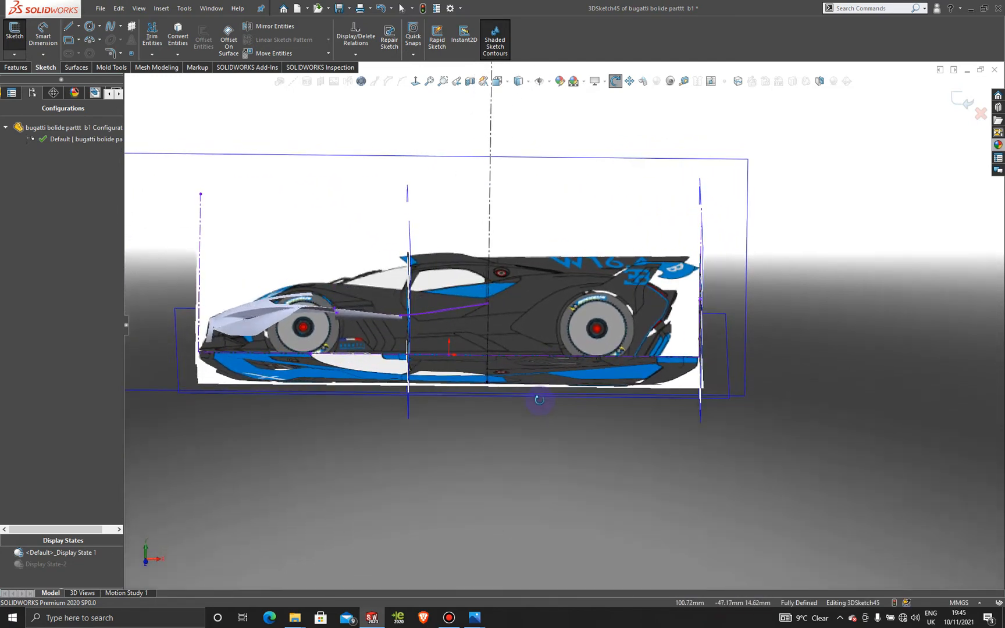
click(611, 168)
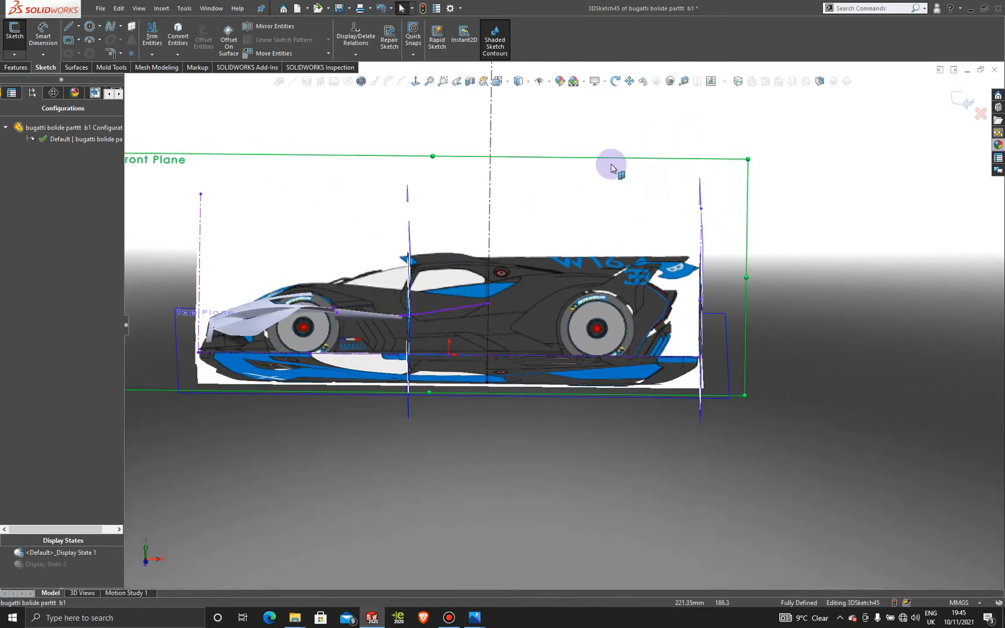
click(415, 82)
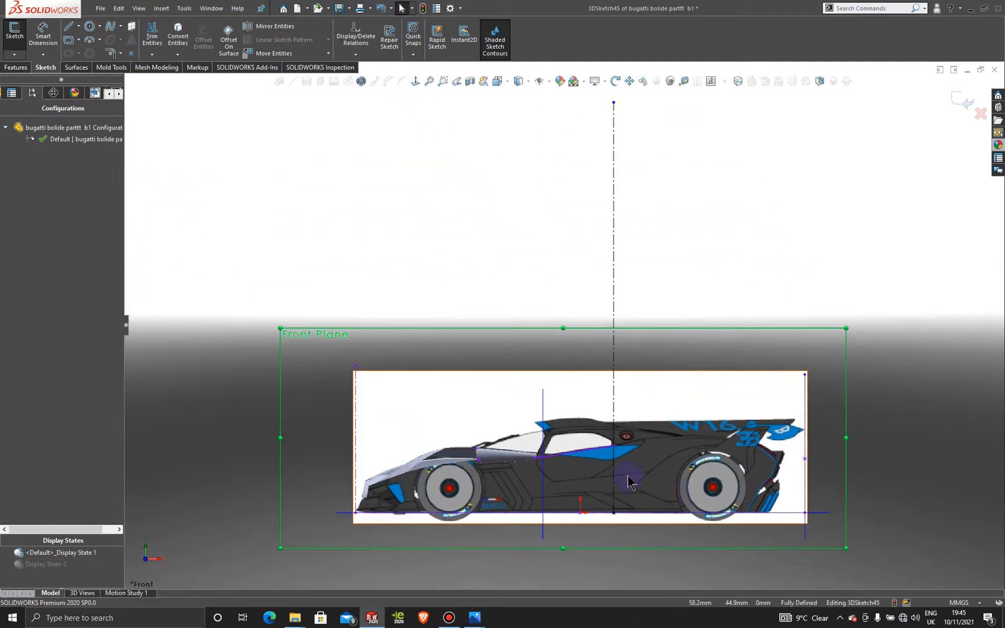
scroll(616, 455, down, 5)
scroll(585, 404, down, 4)
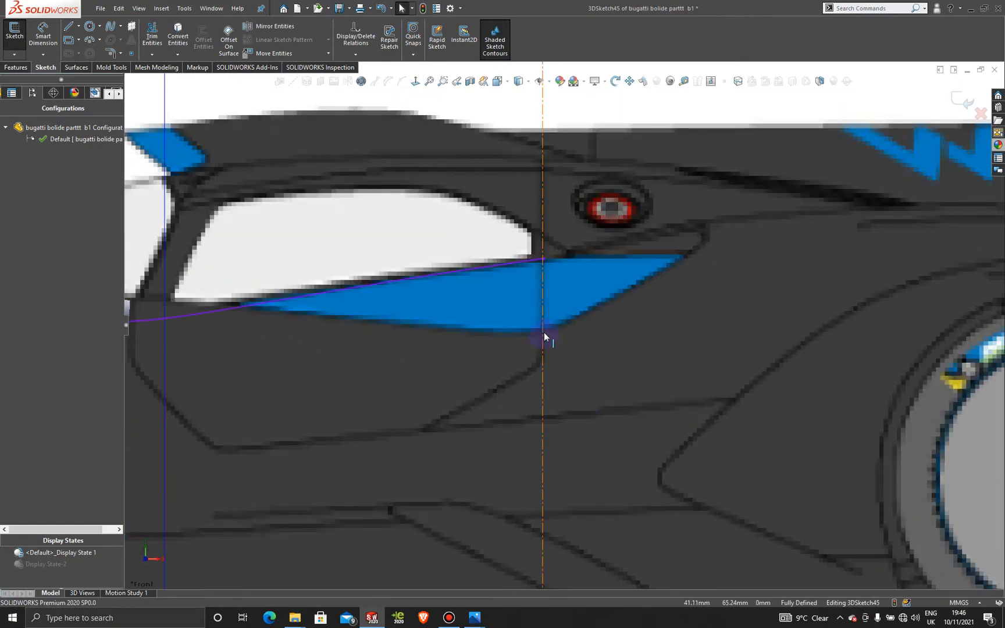
click(131, 53)
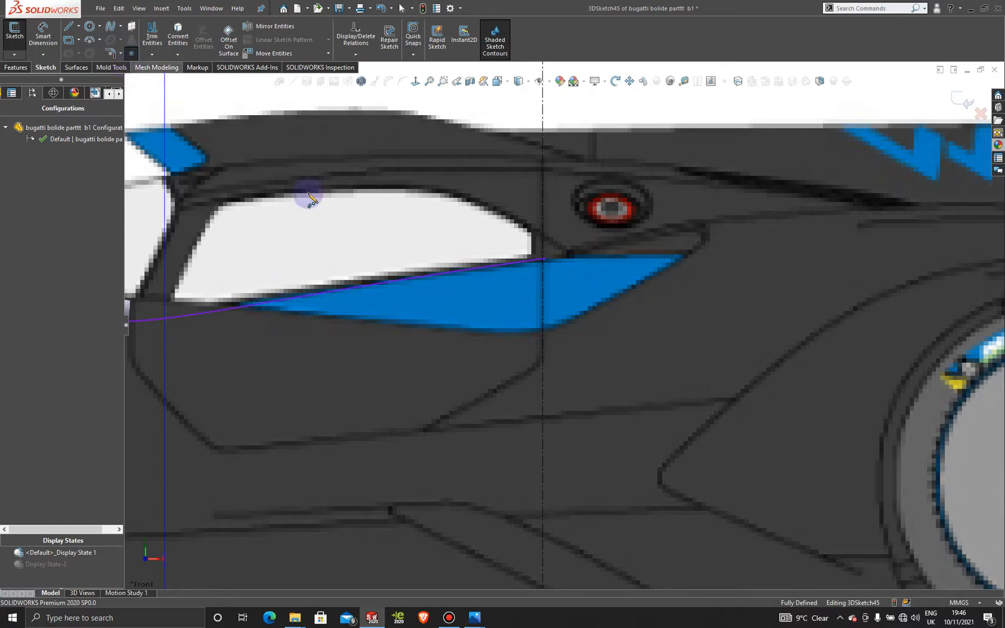
click(542, 333)
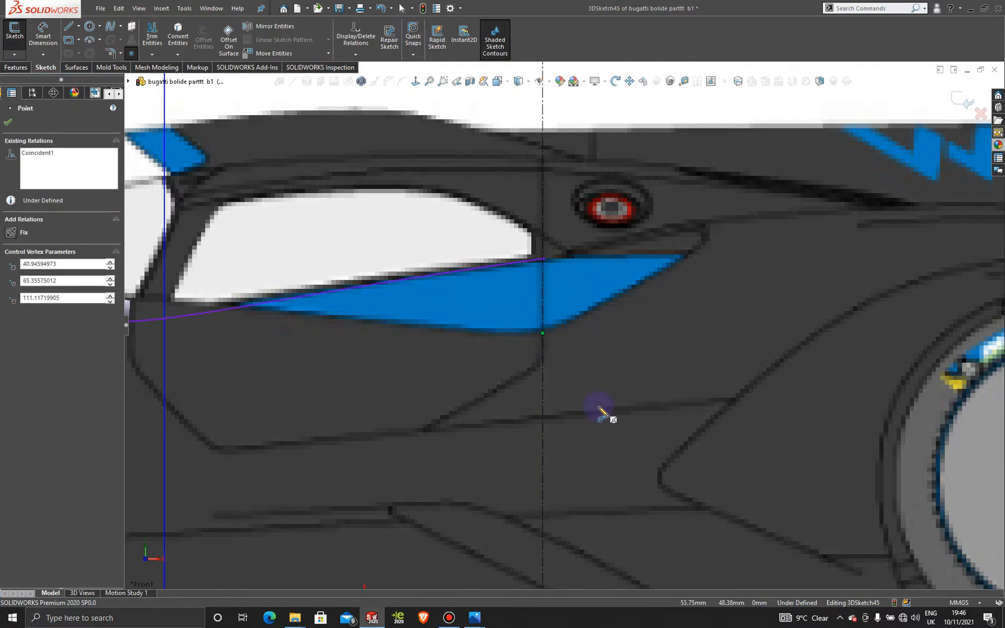
key(Escape)
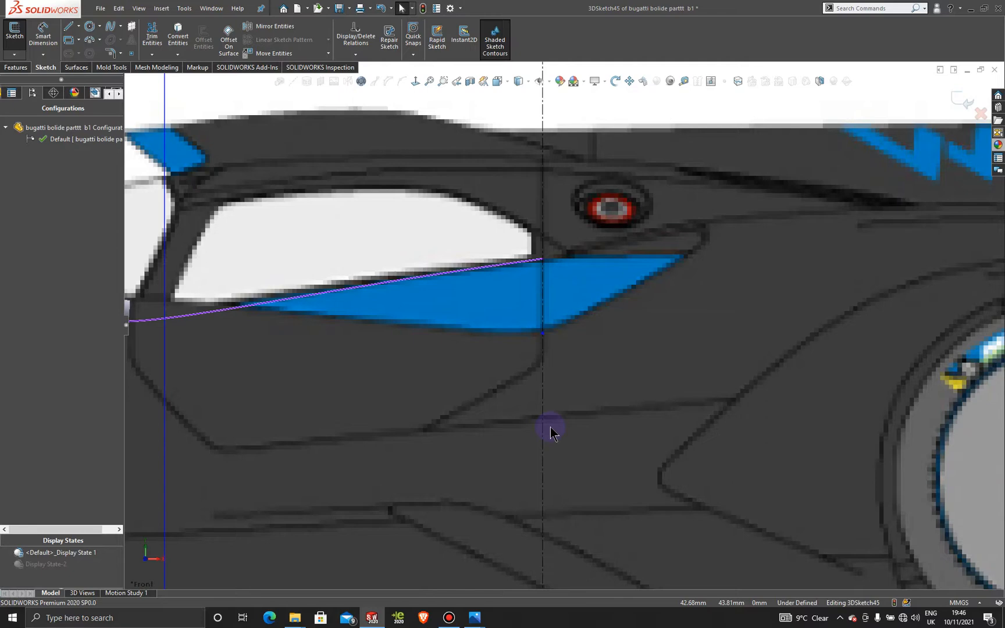
click(453, 620)
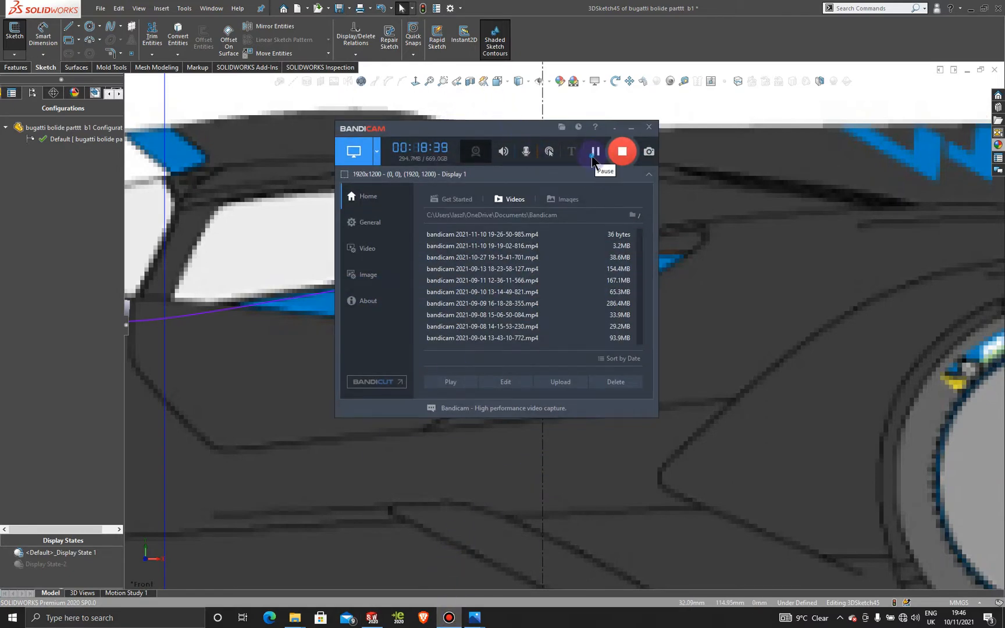
click(594, 152)
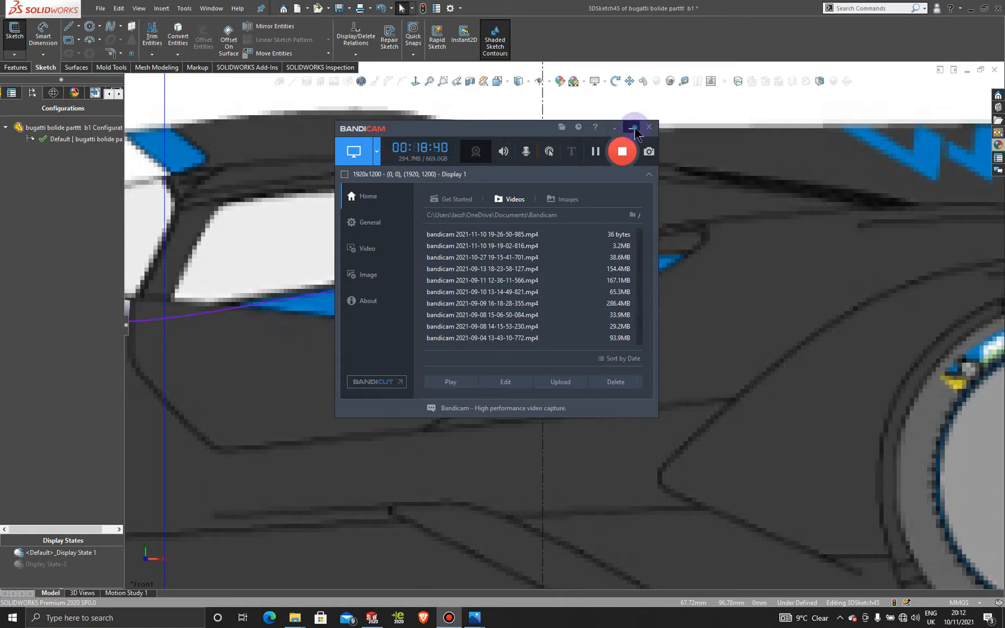
click(634, 128)
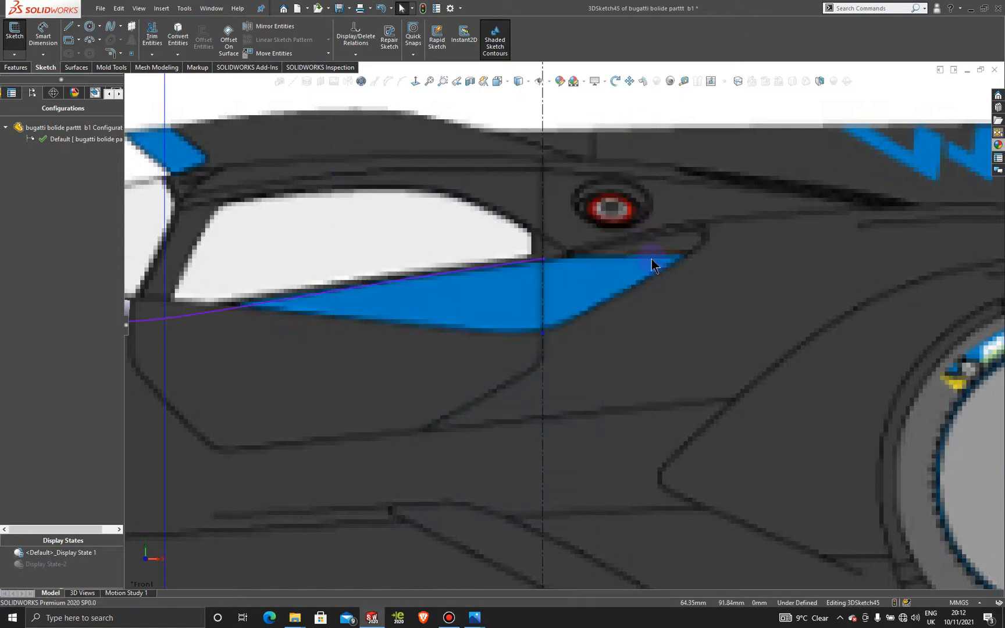
Return to an angled view around the side surface's rear end and close the 3D sketch with the new point.
scroll(641, 329, up, 6)
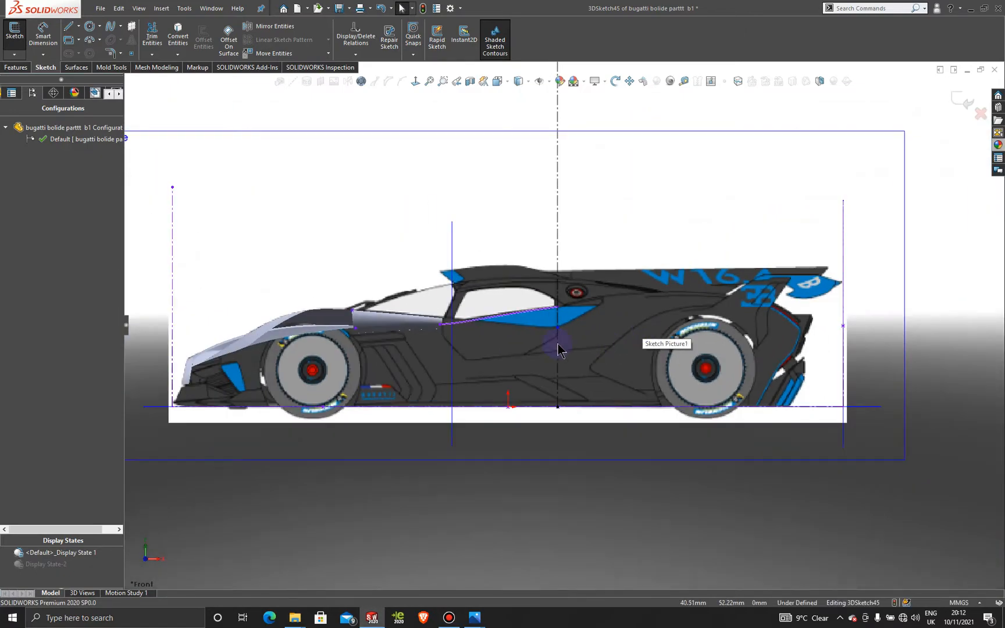
middle_drag(561, 347, 549, 489)
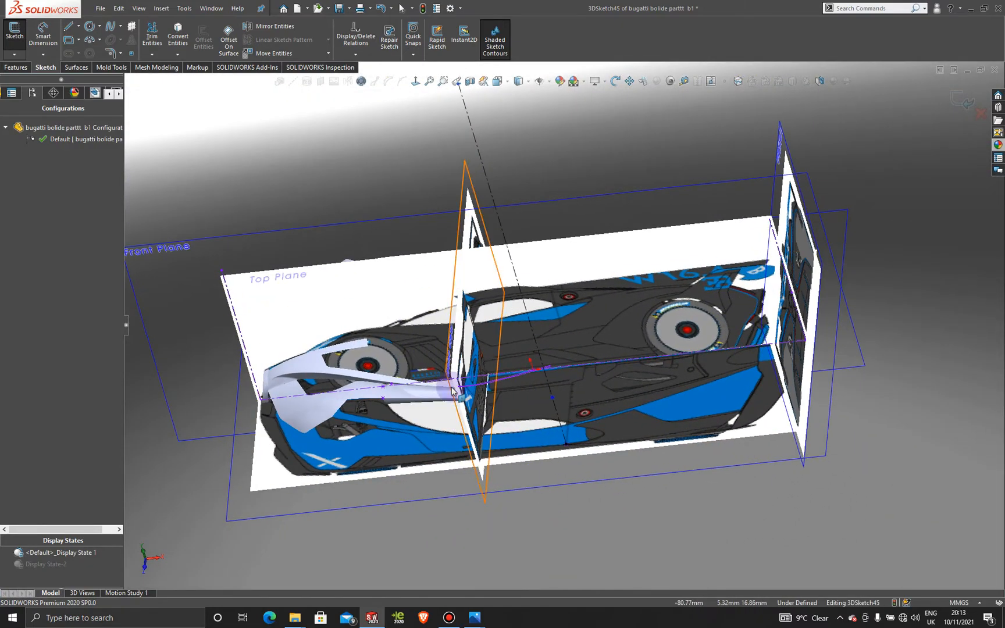
scroll(519, 423, down, 5)
scroll(598, 386, down, 2)
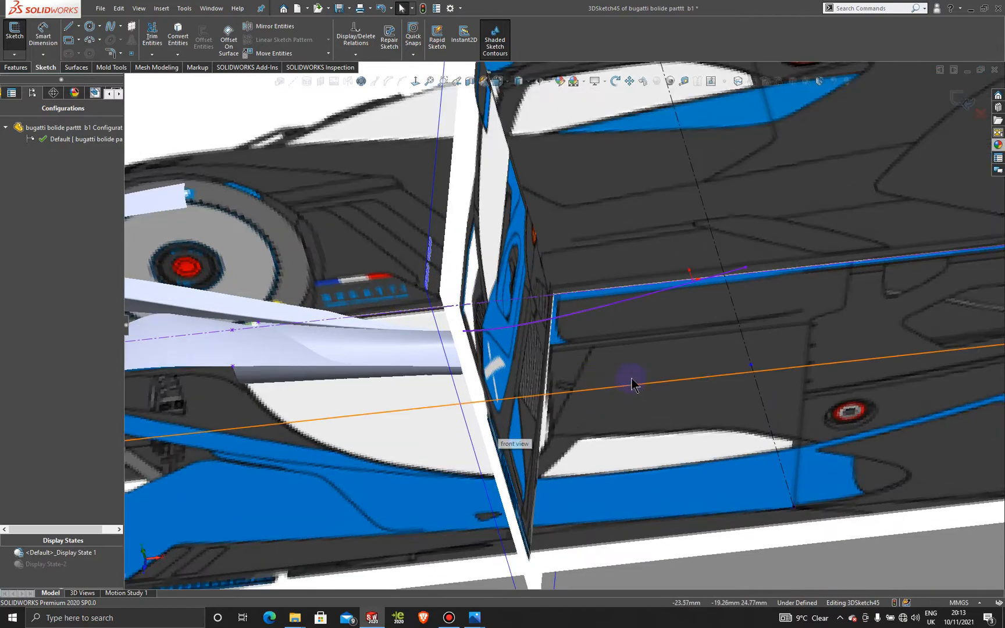
middle_drag(662, 447, 725, 433)
click(854, 368)
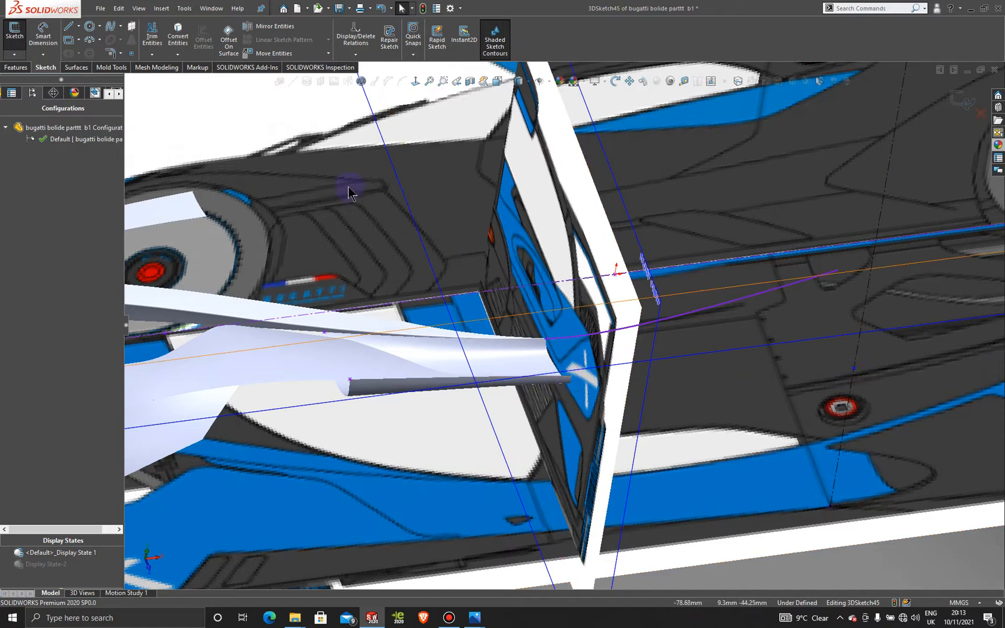
click(955, 102)
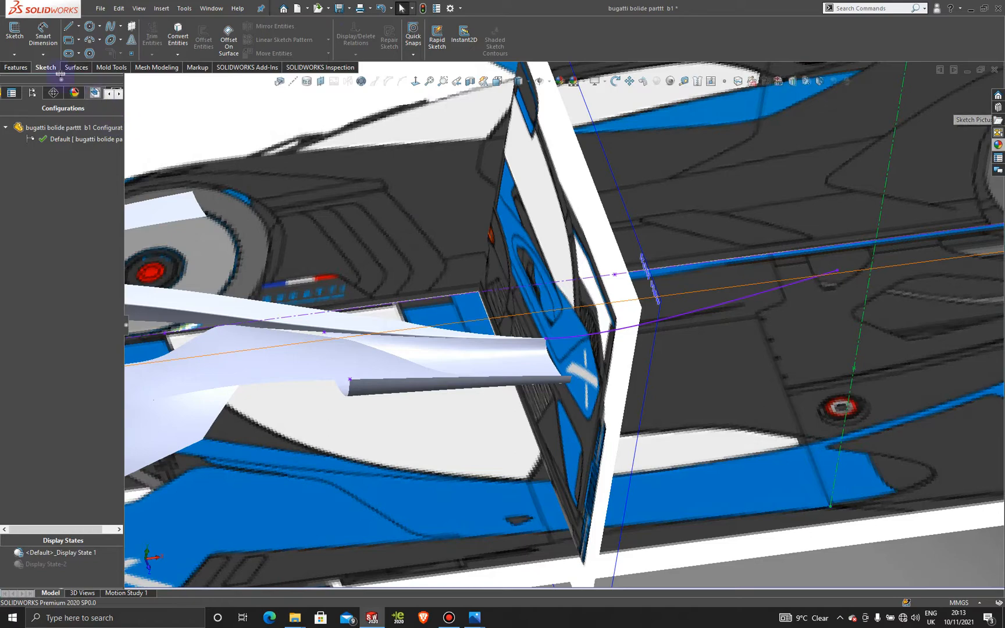
Begin a new 3D sketch with the Spline tool and hide the reference pictures by activating Display State-2.
click(17, 54)
click(32, 79)
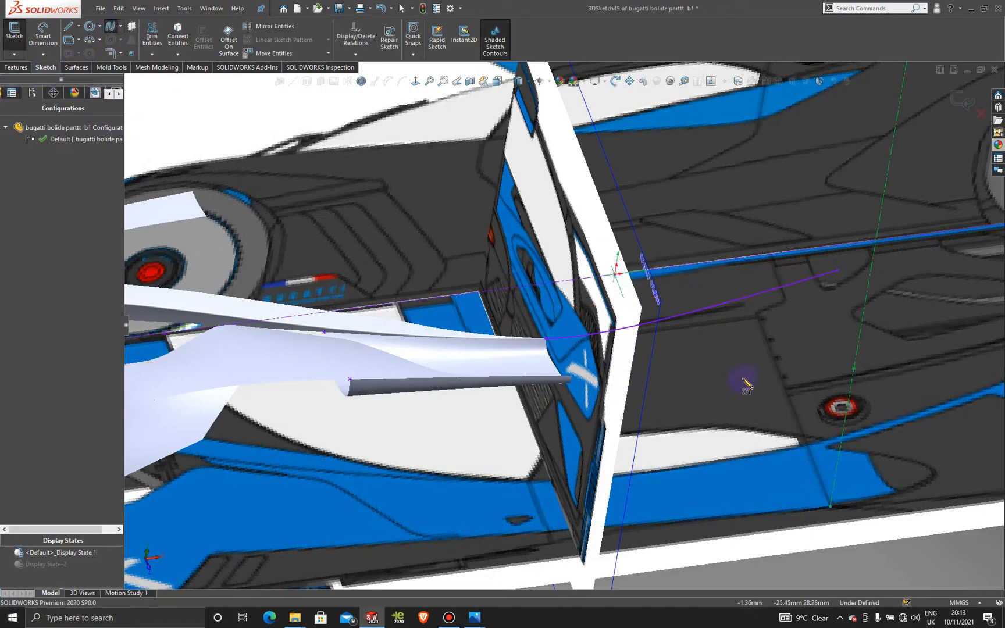
scroll(747, 386, down, 6)
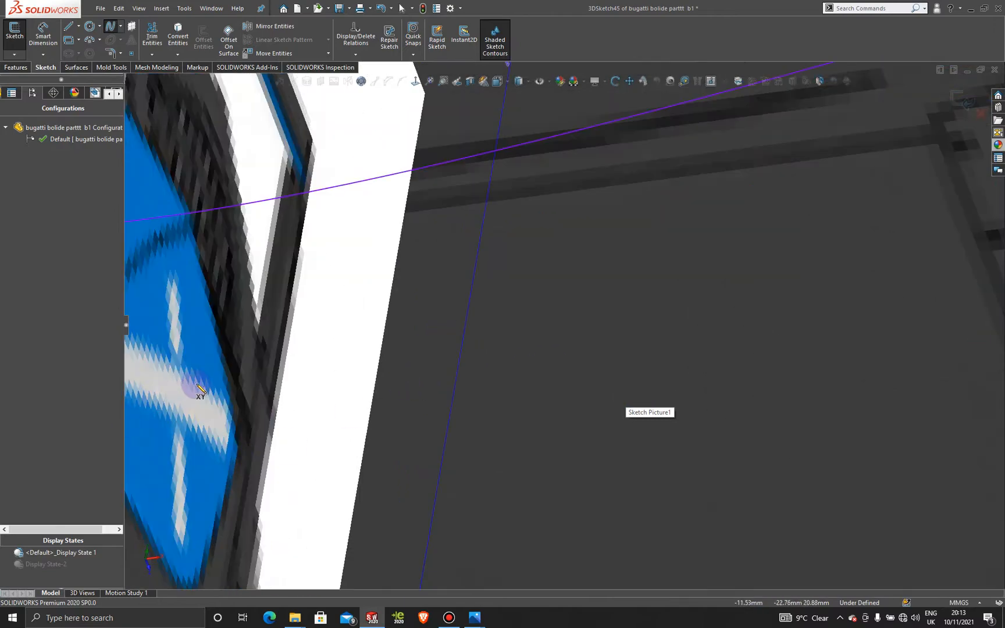
scroll(200, 391, up, 5)
scroll(265, 332, down, 4)
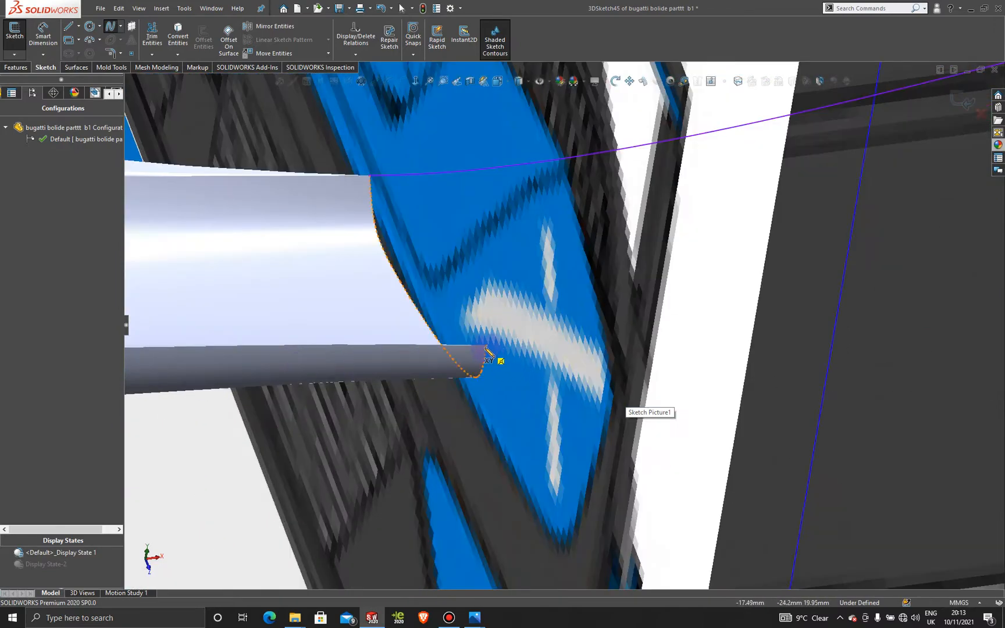
scroll(504, 377, down, 2)
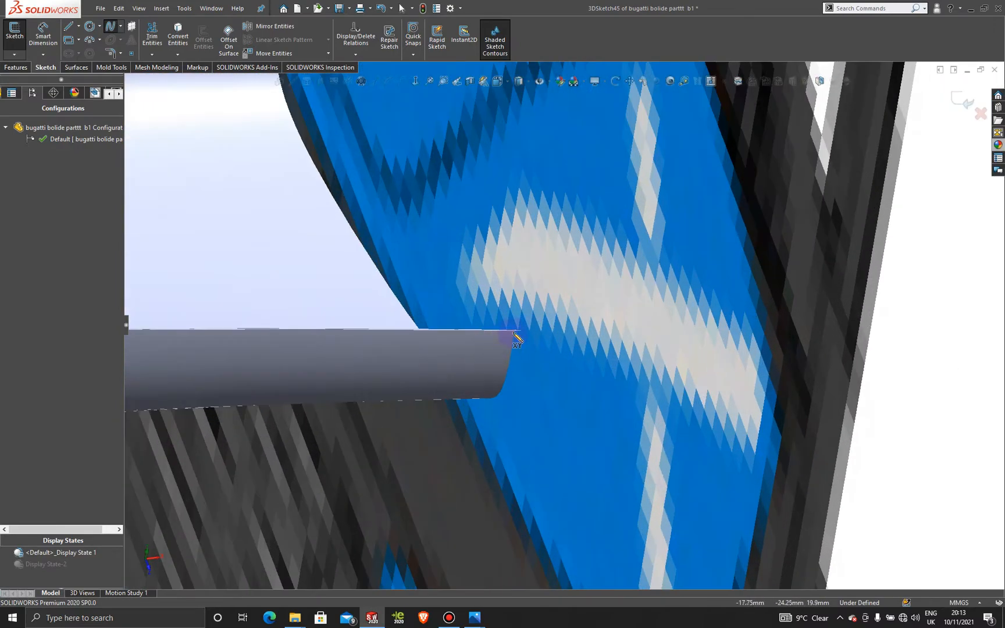
mouse_move(510, 356)
middle_down()
mouse_move(494, 374)
mouse_move(505, 442)
mouse_move(532, 349)
mouse_move(541, 348)
mouse_move(552, 386)
mouse_move(525, 415)
mouse_move(554, 468)
mouse_move(590, 478)
mouse_move(601, 453)
mouse_move(543, 265)
mouse_move(527, 258)
mouse_move(592, 343)
mouse_move(552, 384)
mouse_move(530, 527)
mouse_move(545, 464)
mouse_move(494, 415)
middle_up()
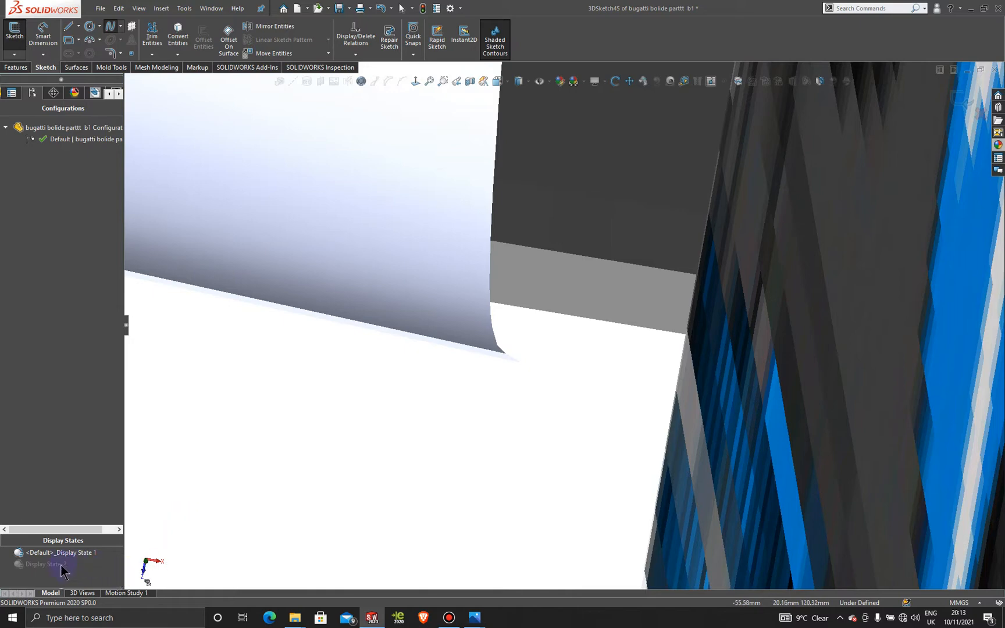
scroll(469, 370, up, 10)
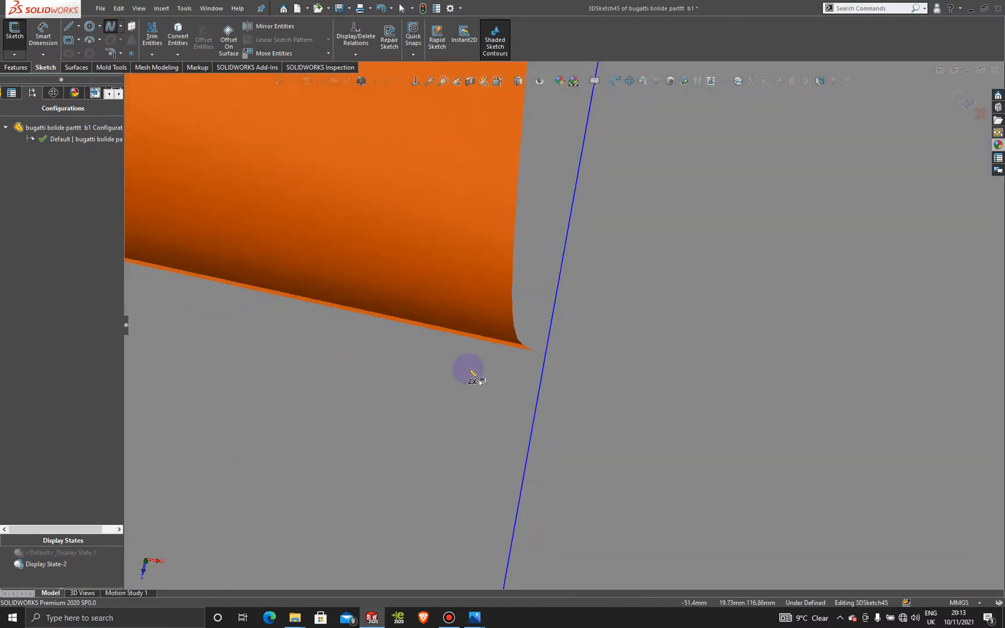
Examine the lower rear corner of the side surface closely from several angles to find where its edges meet.
mouse_move(503, 350)
middle_down()
mouse_move(498, 307)
mouse_move(431, 262)
mouse_move(406, 299)
mouse_move(509, 326)
middle_up()
scroll(509, 327, down, 5)
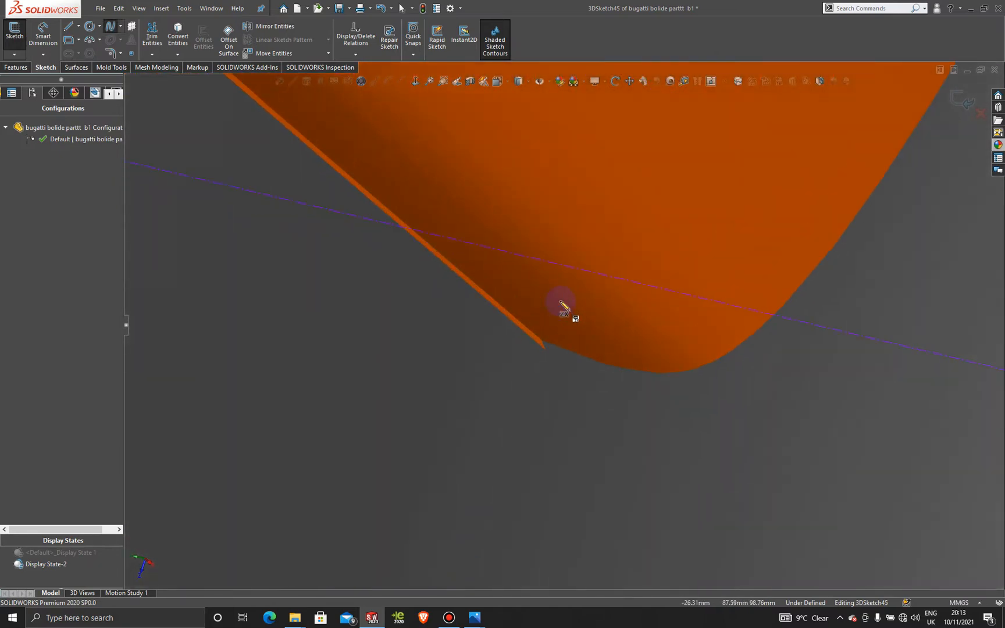
scroll(585, 417, up, 2)
scroll(586, 418, up, 5)
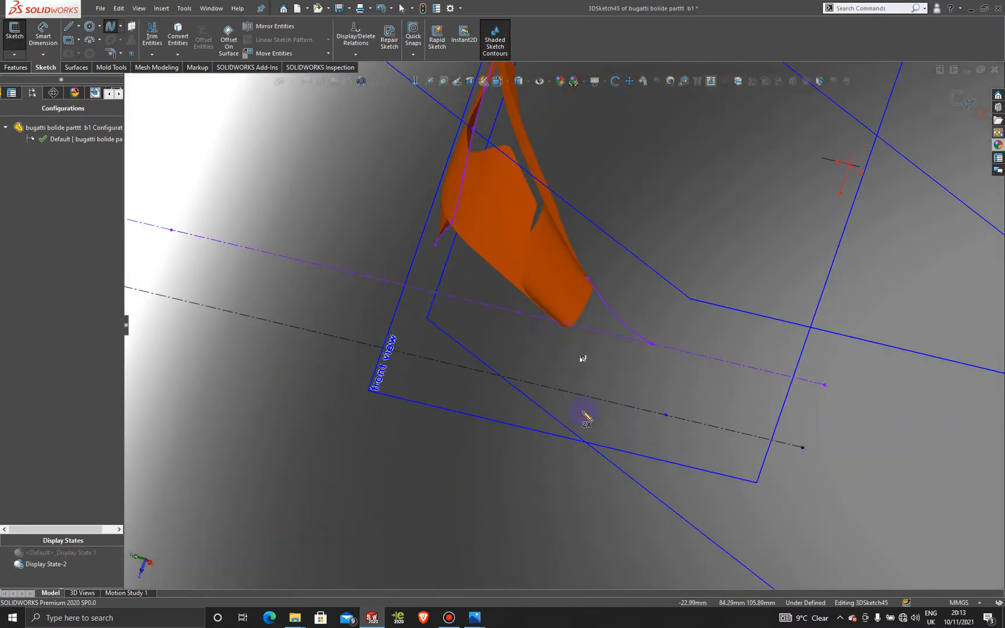
scroll(582, 351, down, 6)
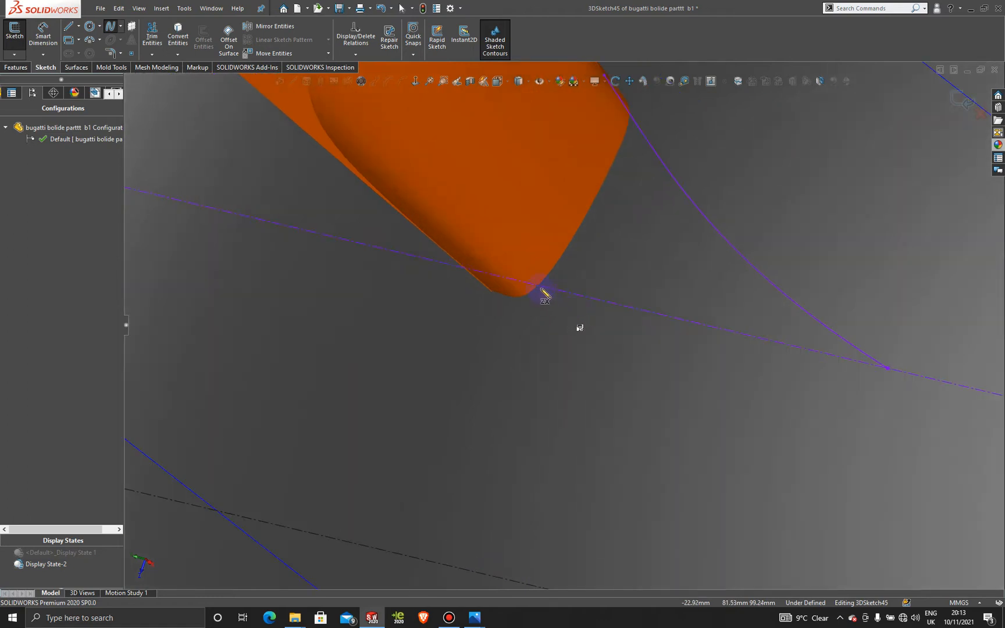
scroll(485, 336, down, 8)
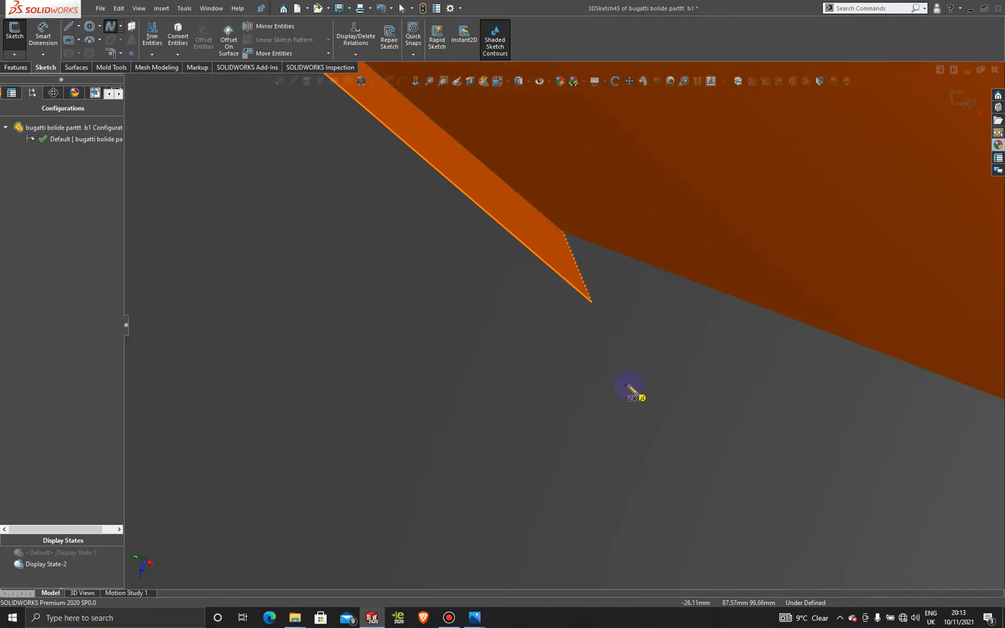
scroll(668, 375, up, 8)
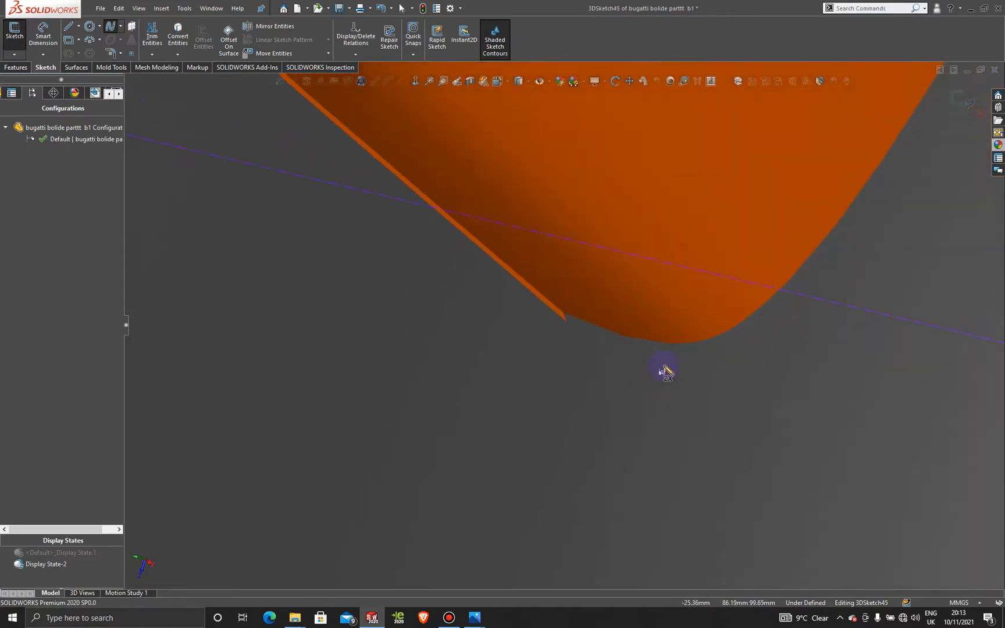
scroll(649, 198, down, 8)
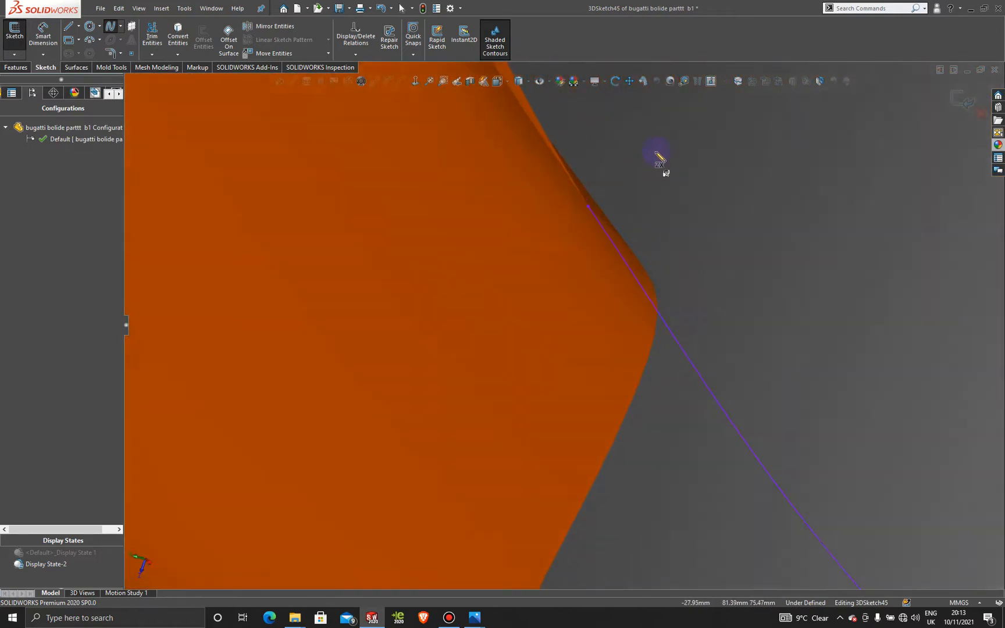
scroll(574, 359, down, 10)
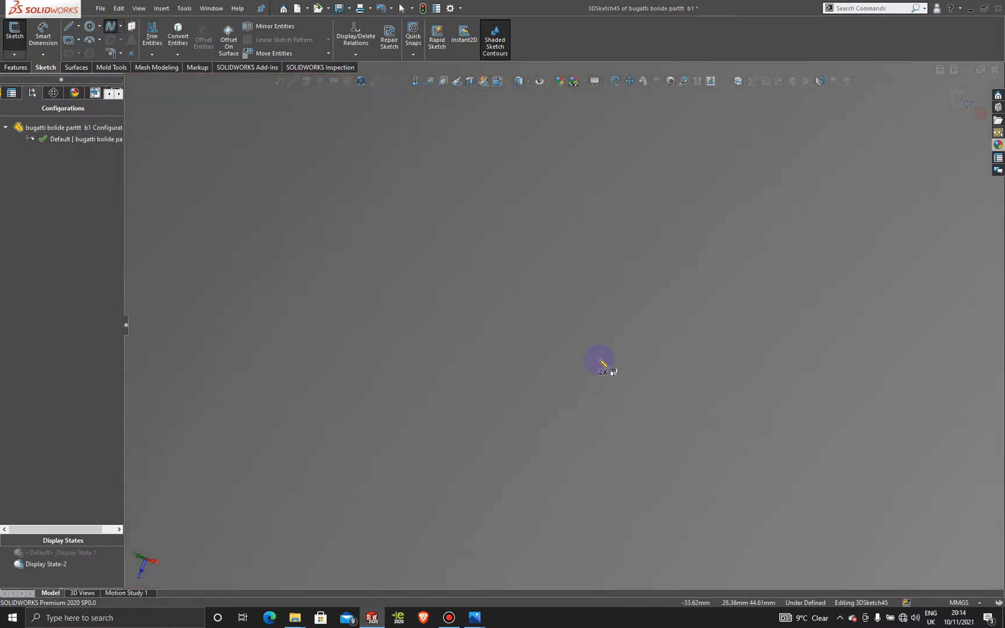
scroll(600, 361, up, 10)
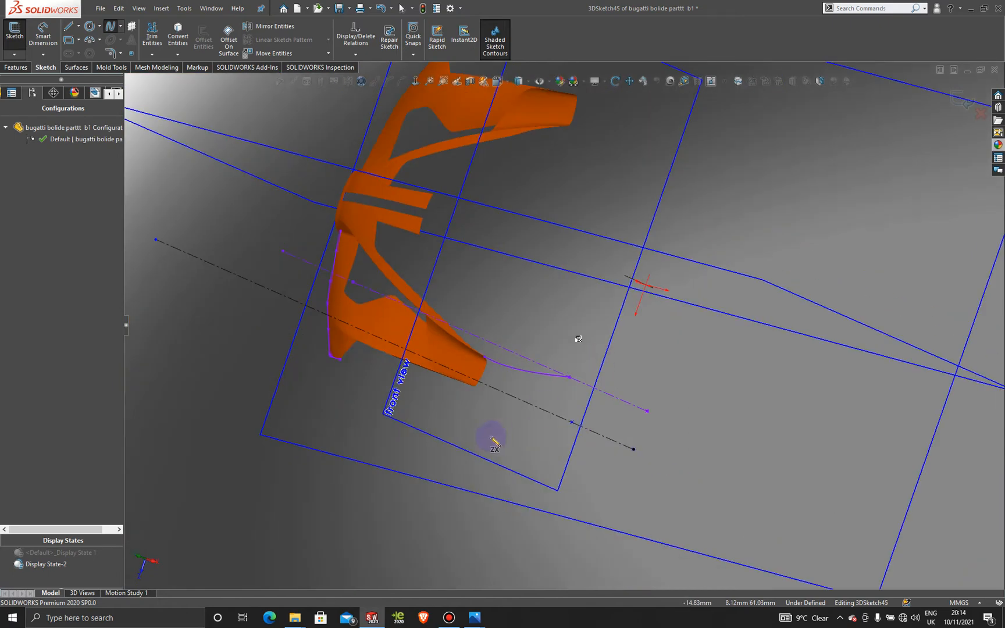
scroll(498, 375, down, 6)
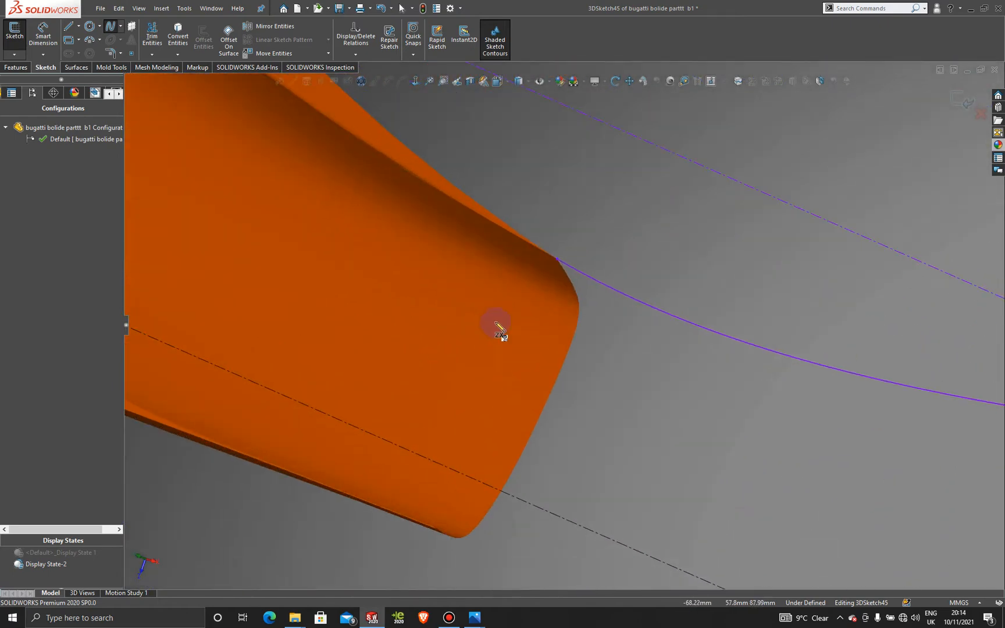
mouse_move(524, 276)
middle_down()
mouse_move(568, 263)
mouse_move(675, 292)
mouse_move(556, 306)
mouse_move(545, 285)
mouse_move(563, 273)
mouse_move(603, 278)
mouse_move(620, 306)
middle_up()
scroll(575, 263, down, 4)
mouse_move(608, 348)
middle_down()
mouse_move(601, 406)
mouse_move(590, 406)
middle_up()
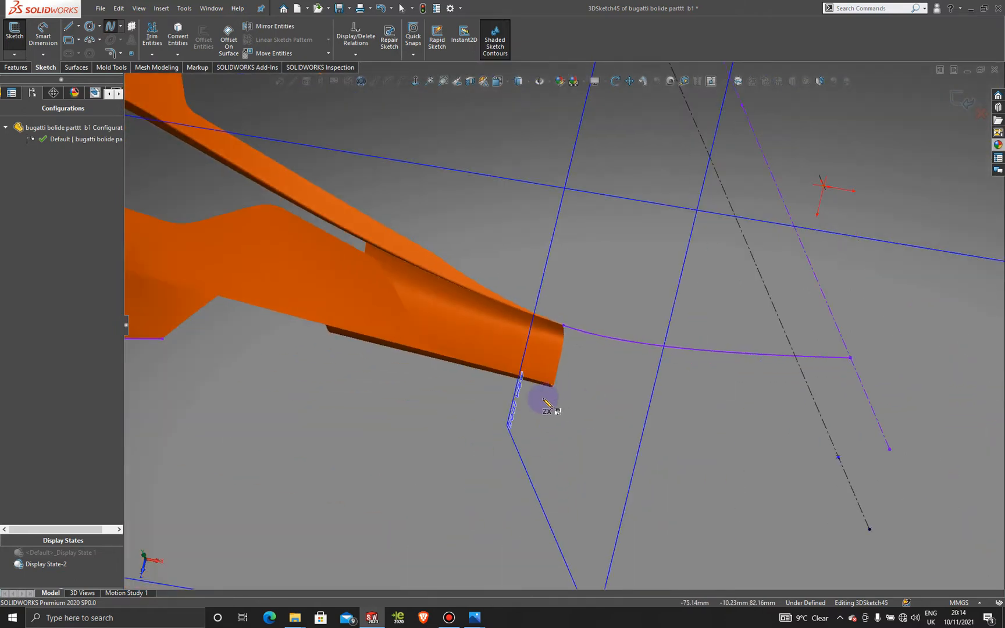
scroll(545, 401, down, 5)
middle_drag(468, 284, 415, 308)
scroll(478, 279, down, 1)
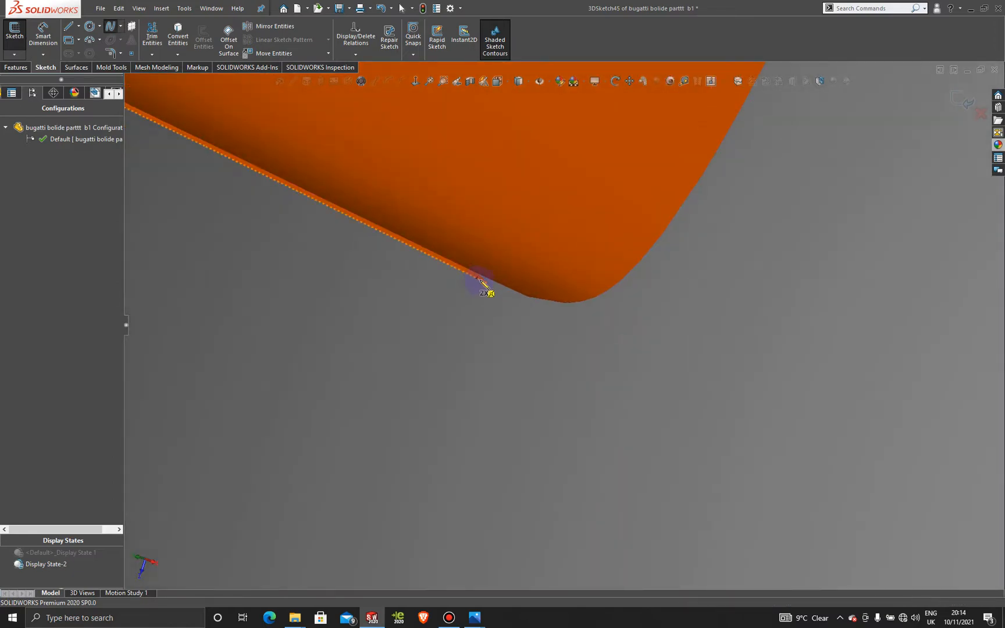
scroll(473, 280, up, 10)
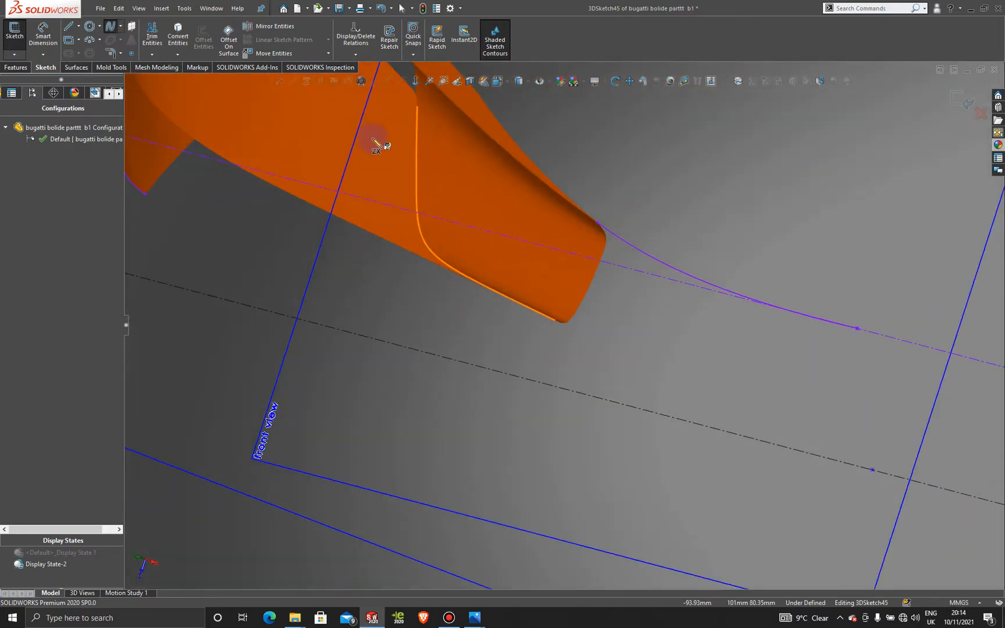
scroll(576, 308, down, 6)
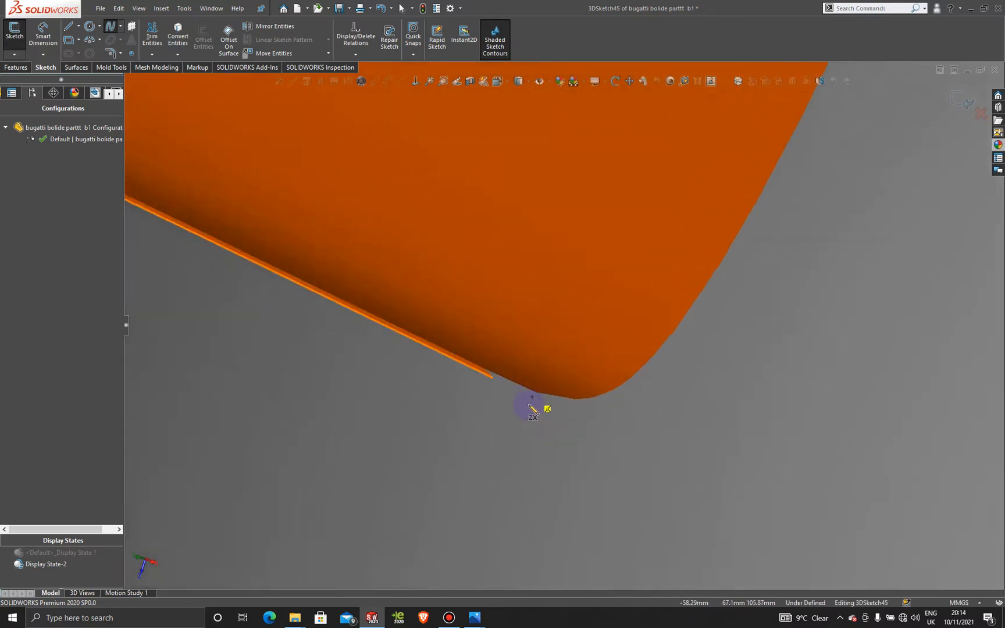
scroll(533, 407, down, 4)
middle_drag(498, 337, 488, 341)
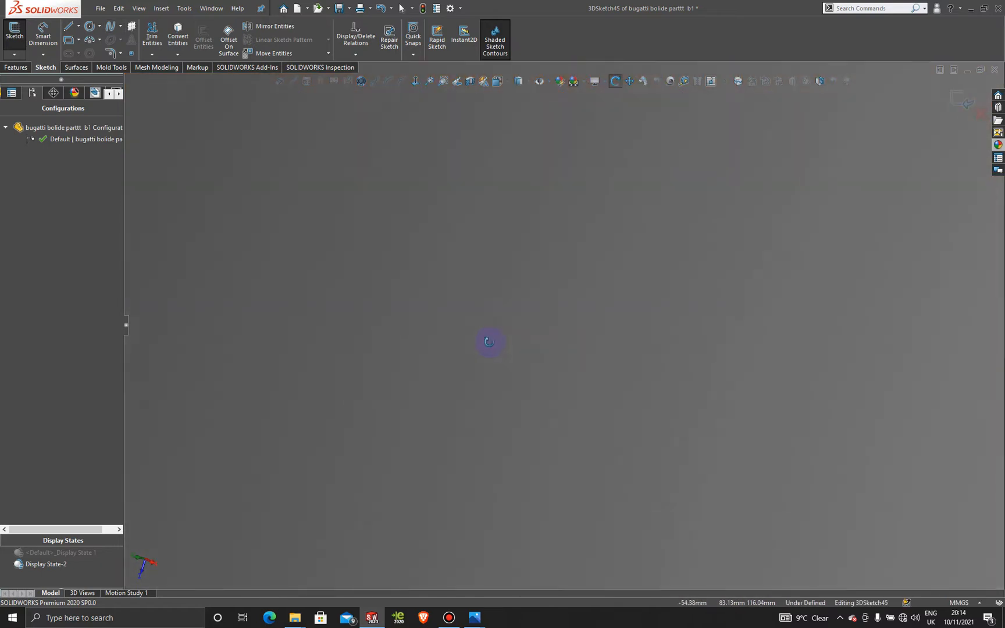
scroll(508, 348, up, 5)
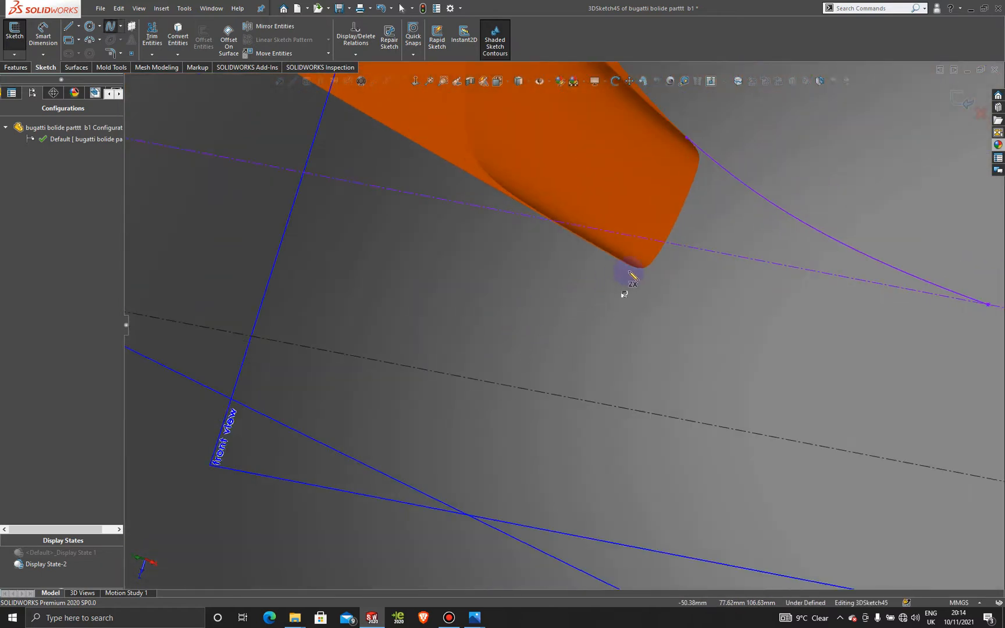
Draw a two-point spline from the corner where the side surface meets its narrow lower lip to the point on the vertical construction line.
scroll(606, 271, down, 3)
scroll(605, 326, down, 6)
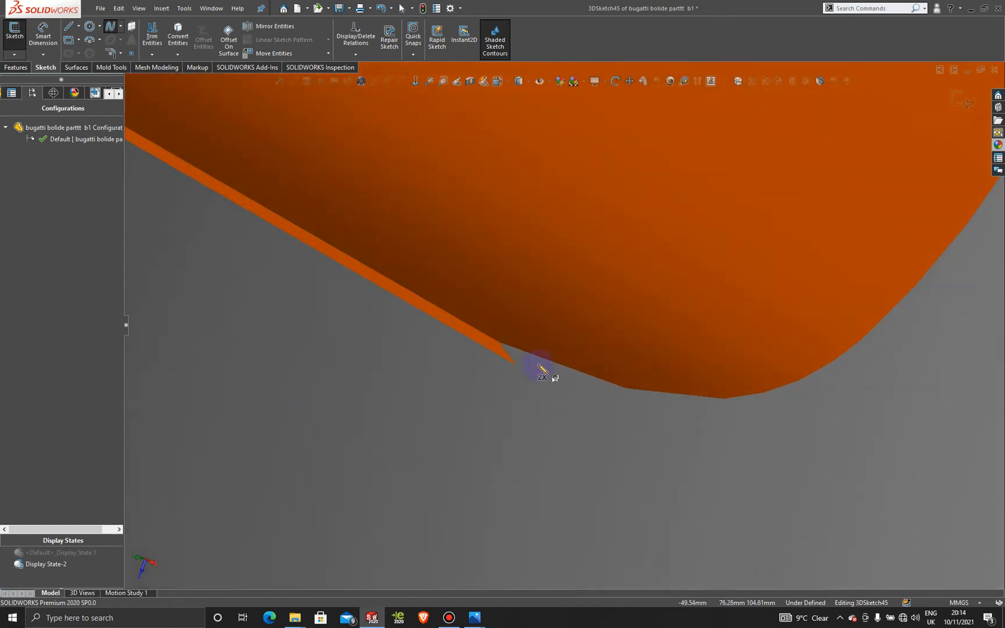
scroll(526, 358, down, 2)
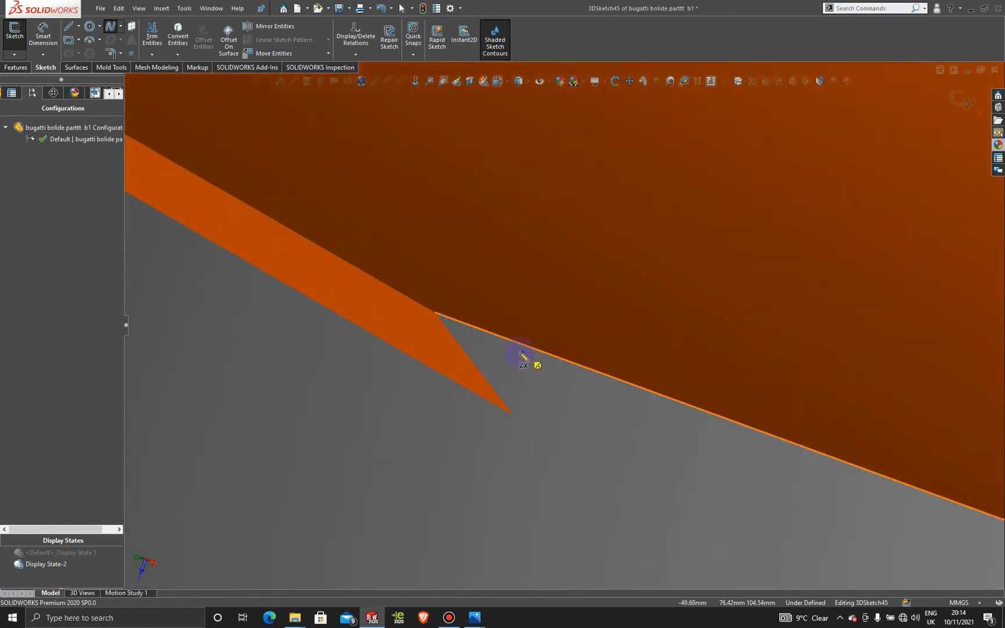
click(435, 313)
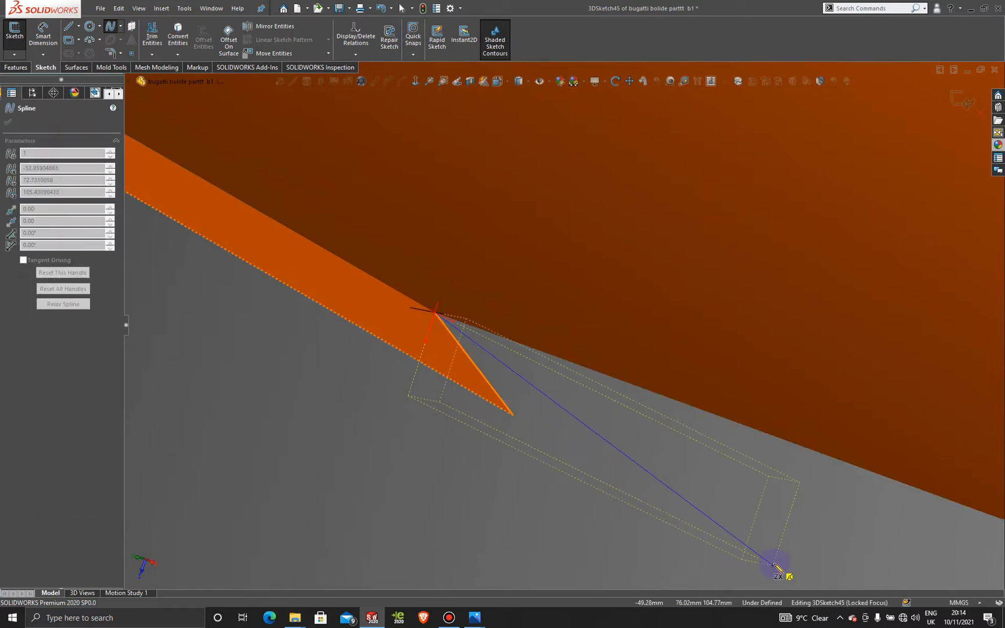
scroll(788, 509, up, 3)
scroll(802, 515, up, 10)
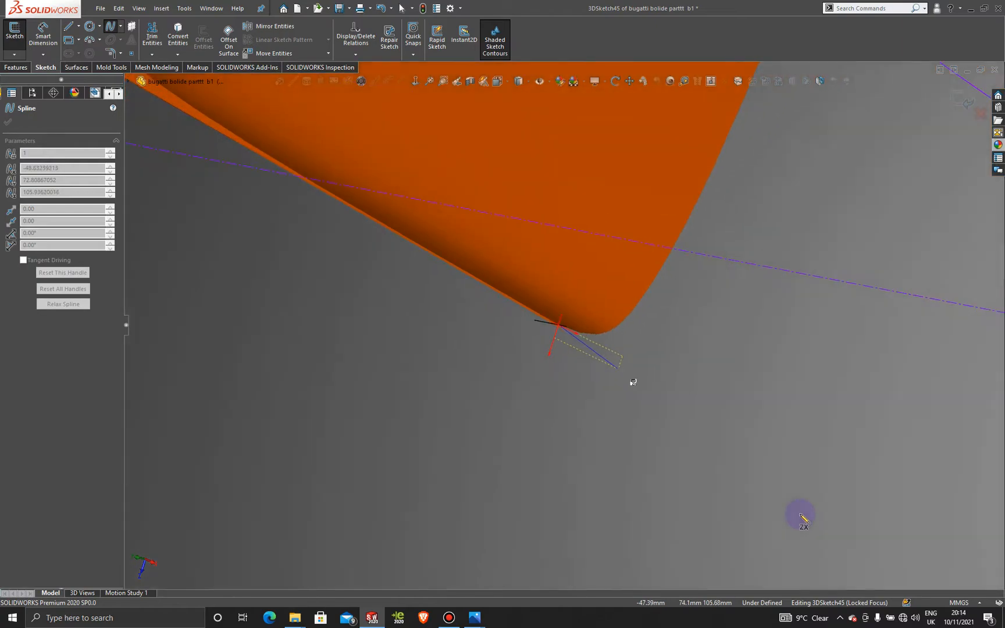
scroll(783, 448, up, 3)
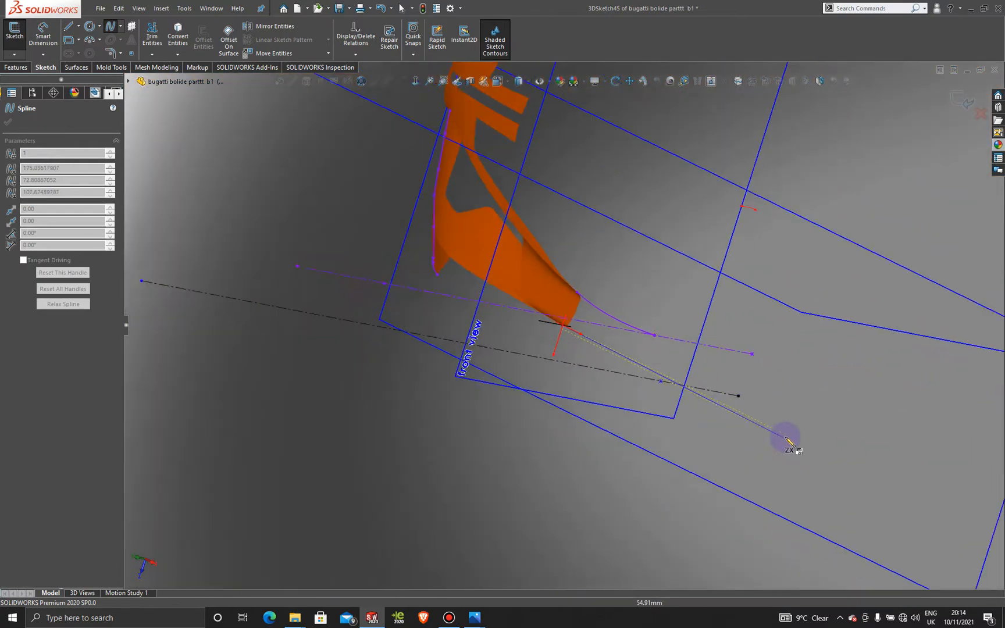
mouse_move(723, 471)
middle_down()
mouse_move(769, 338)
mouse_move(830, 321)
mouse_move(830, 290)
mouse_move(823, 332)
middle_up()
scroll(656, 343, down, 6)
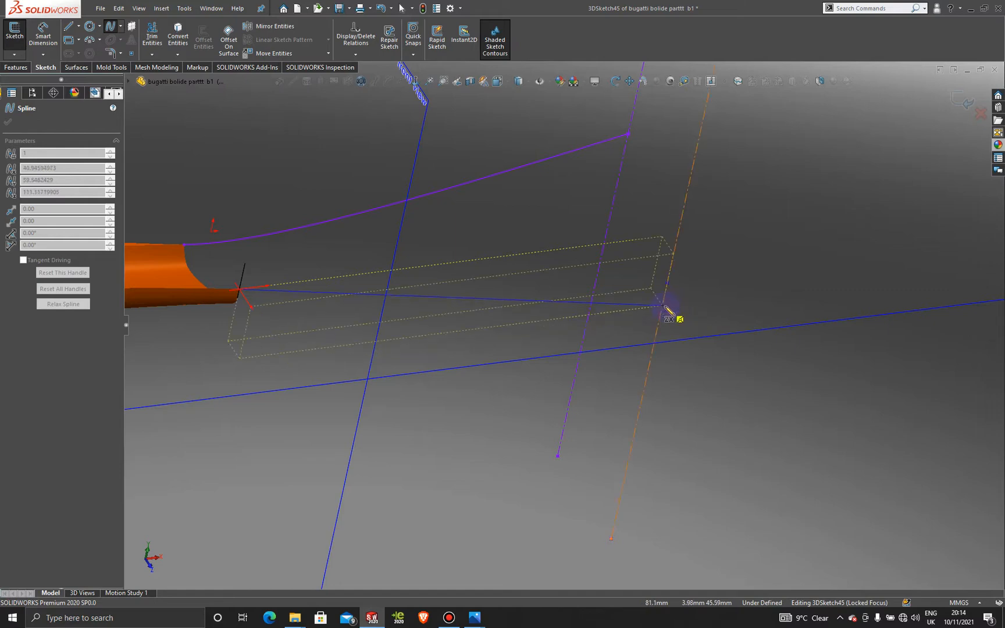
scroll(675, 311, down, 3)
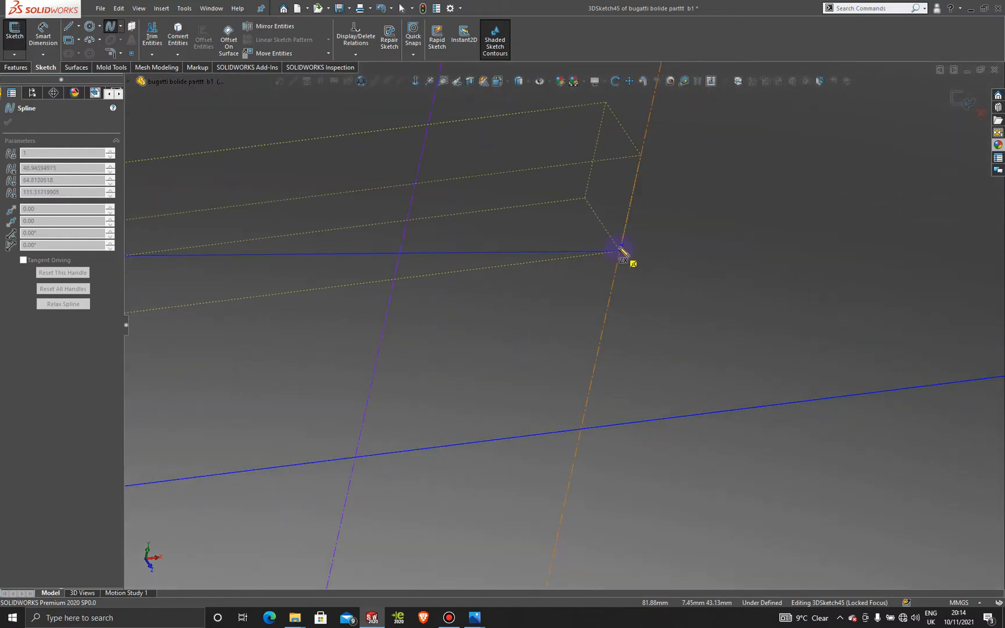
click(620, 249)
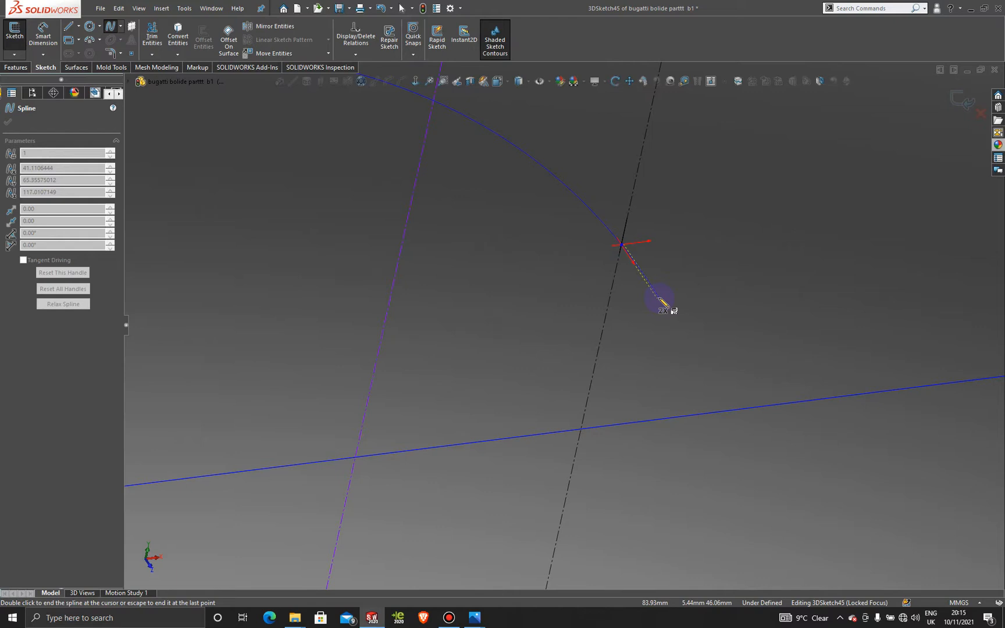
key(Escape)
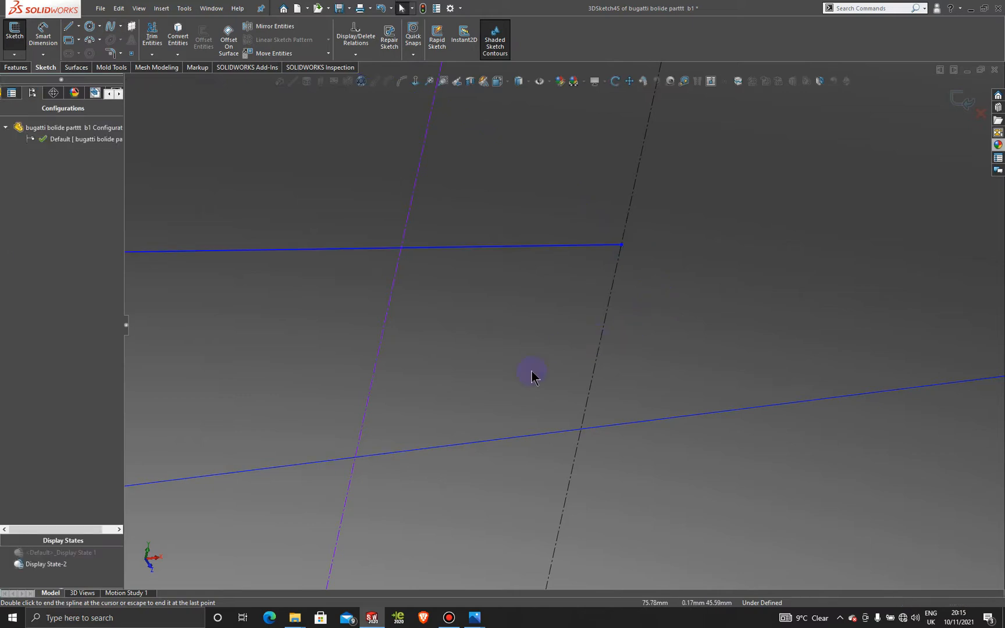
Show the reference pictures again by activating Display State 1 and view the model square to the Front Plane.
scroll(531, 384, up, 10)
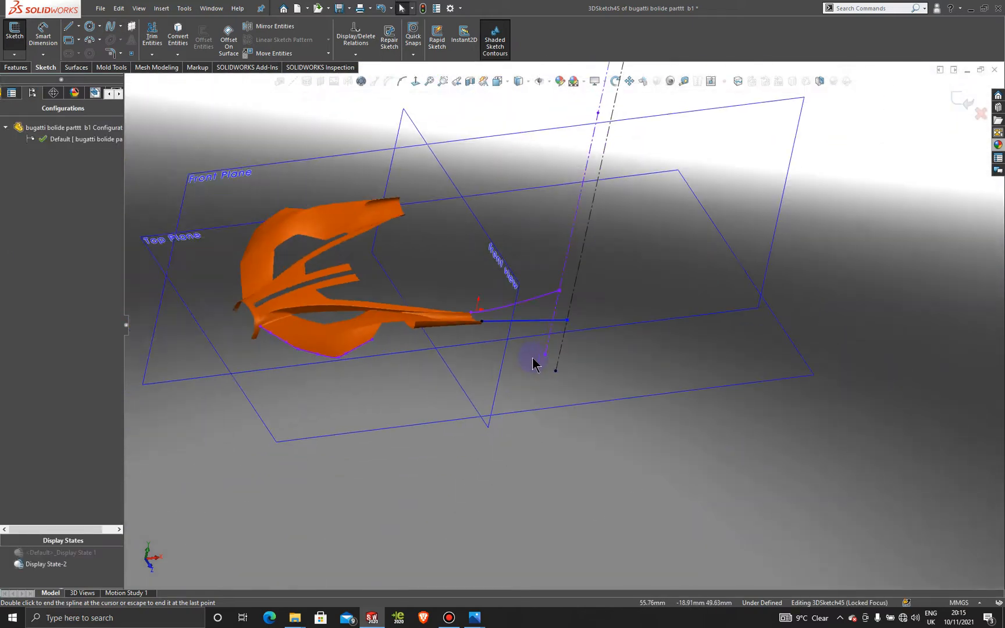
mouse_move(514, 354)
middle_down()
mouse_move(473, 363)
mouse_move(487, 353)
middle_up()
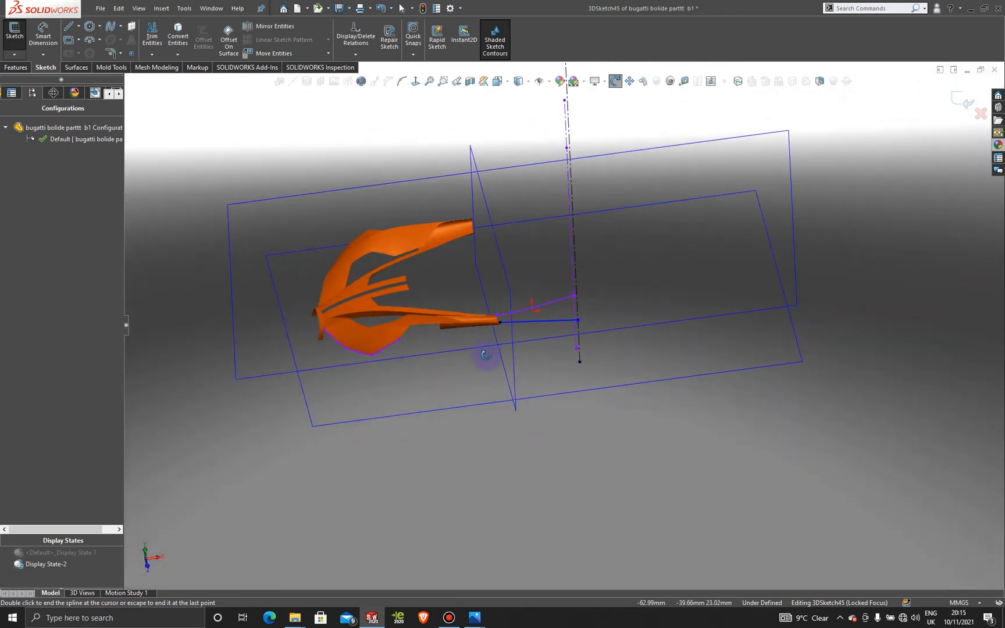
click(58, 552)
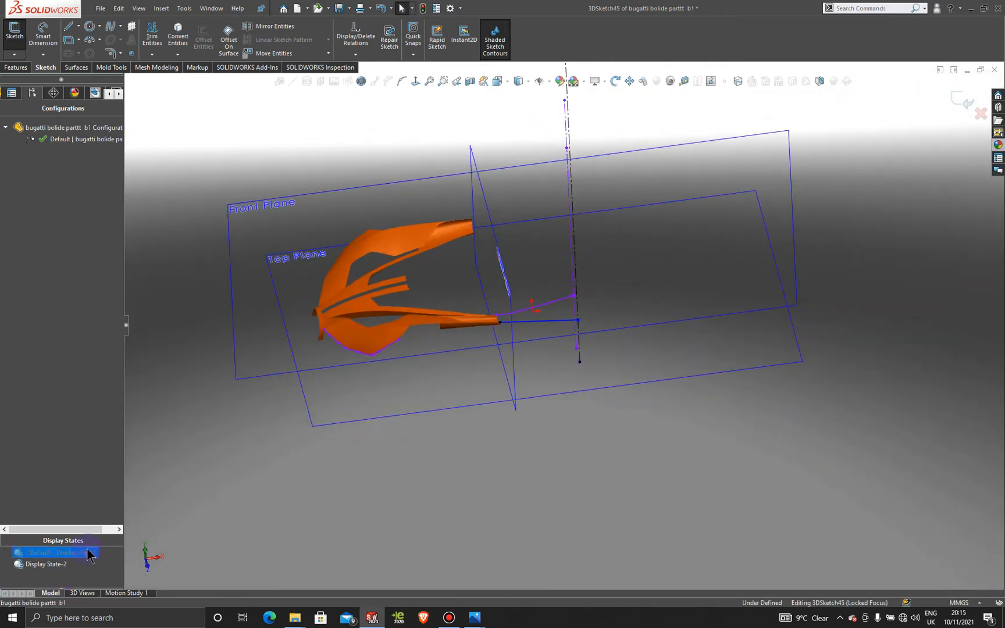
double_click(87, 551)
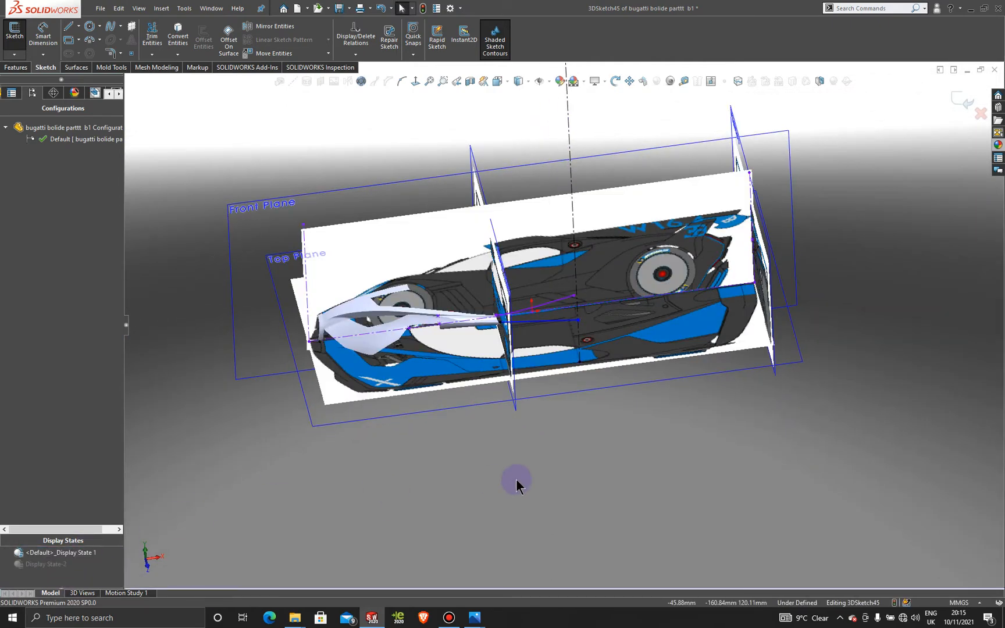
scroll(516, 479, up, 3)
click(491, 246)
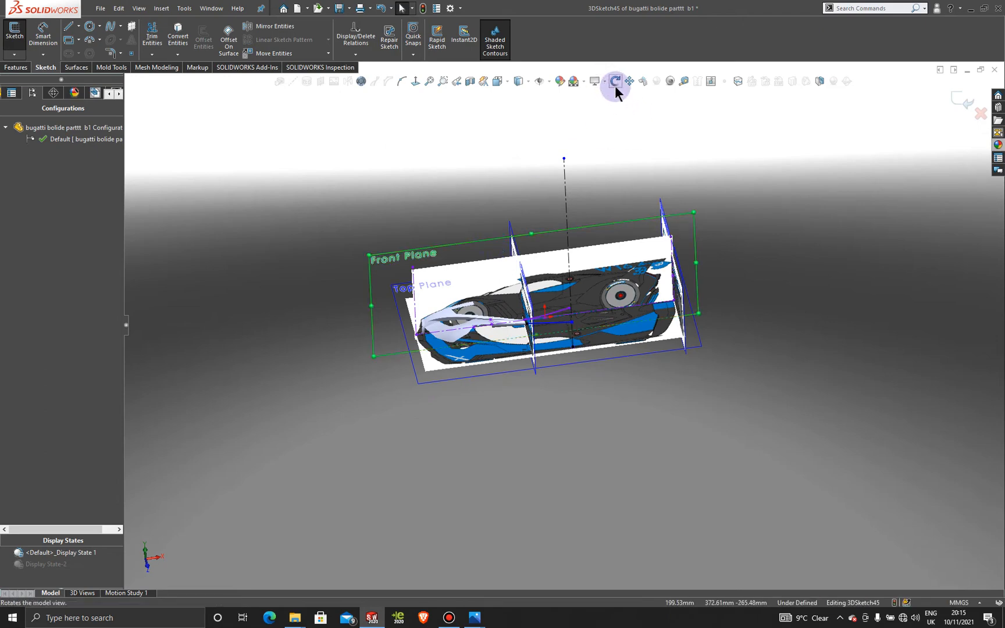
click(417, 81)
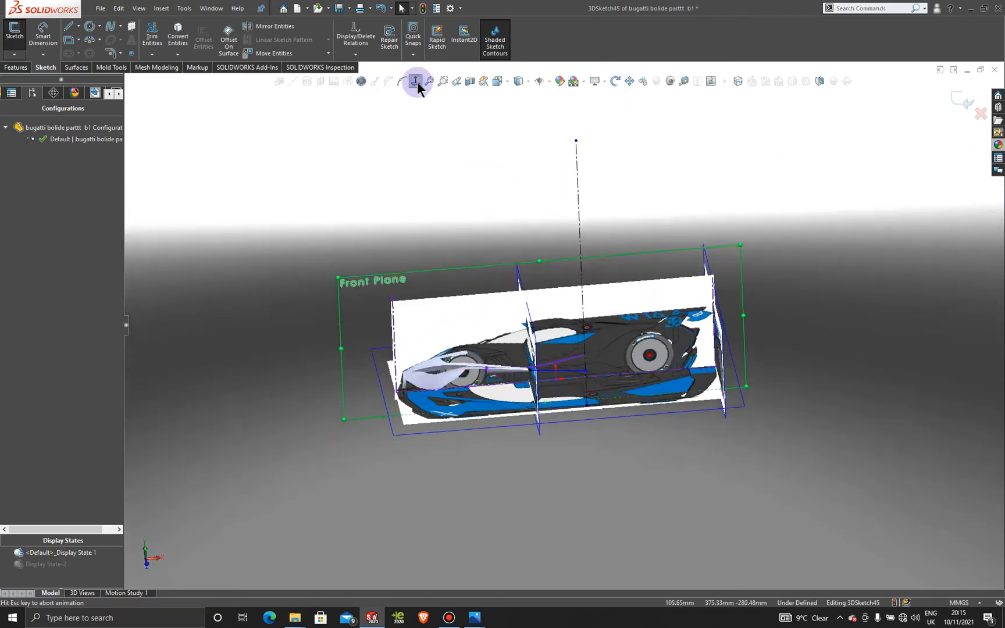
Reshape the new spline with its rear end handle to follow the lower edge of the blue panel in the side picture.
scroll(613, 475, down, 5)
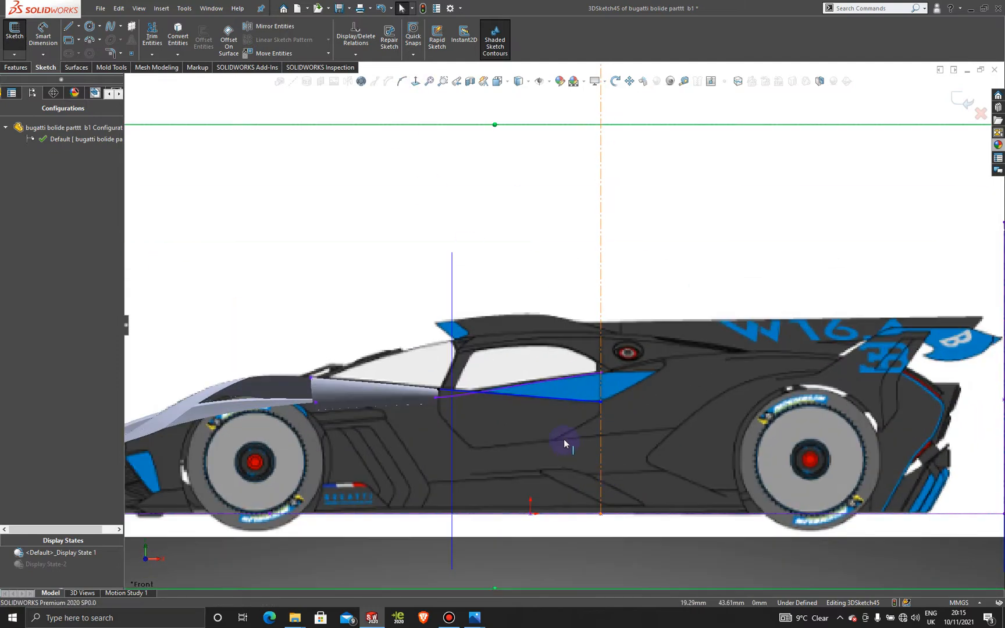
scroll(564, 440, down, 5)
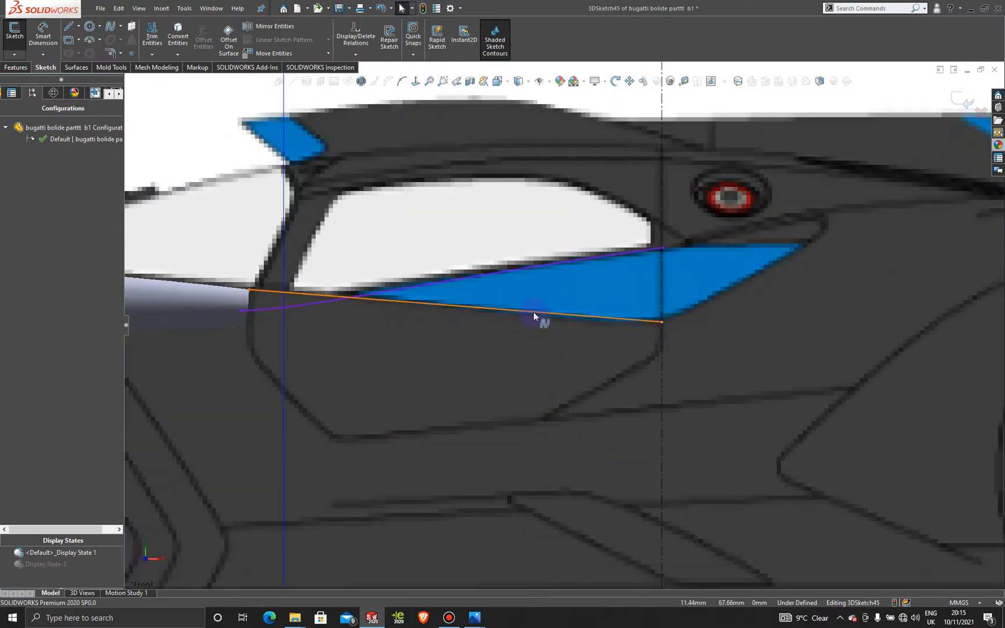
click(533, 313)
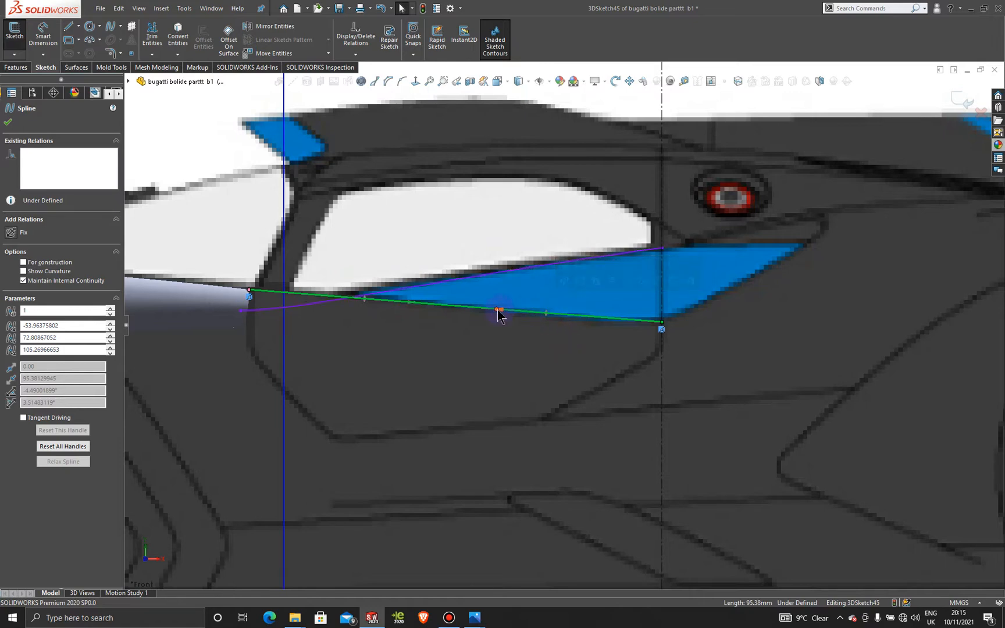
drag(498, 310, 507, 319)
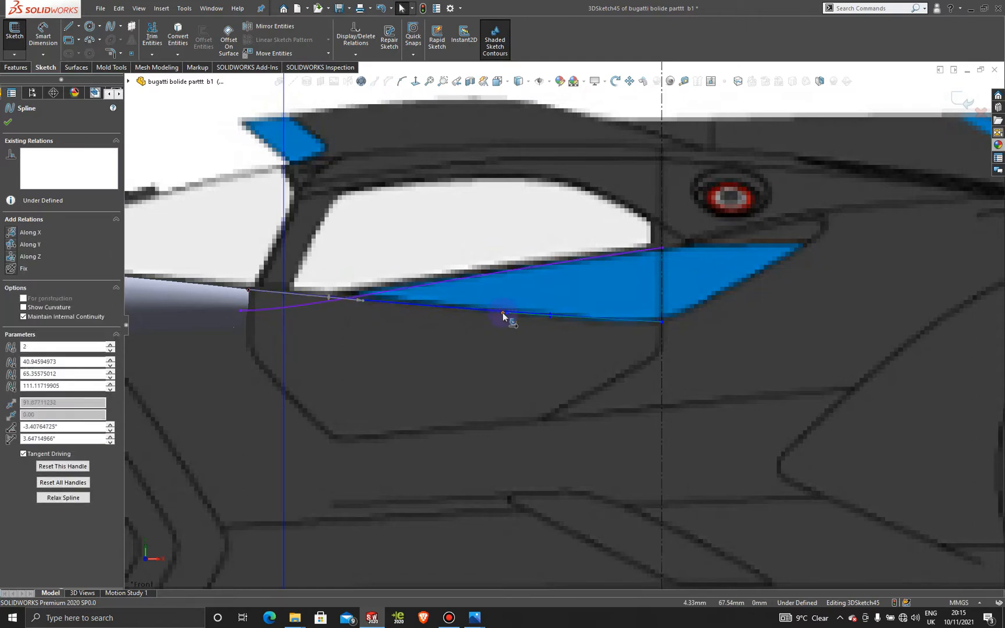
scroll(474, 318, down, 3)
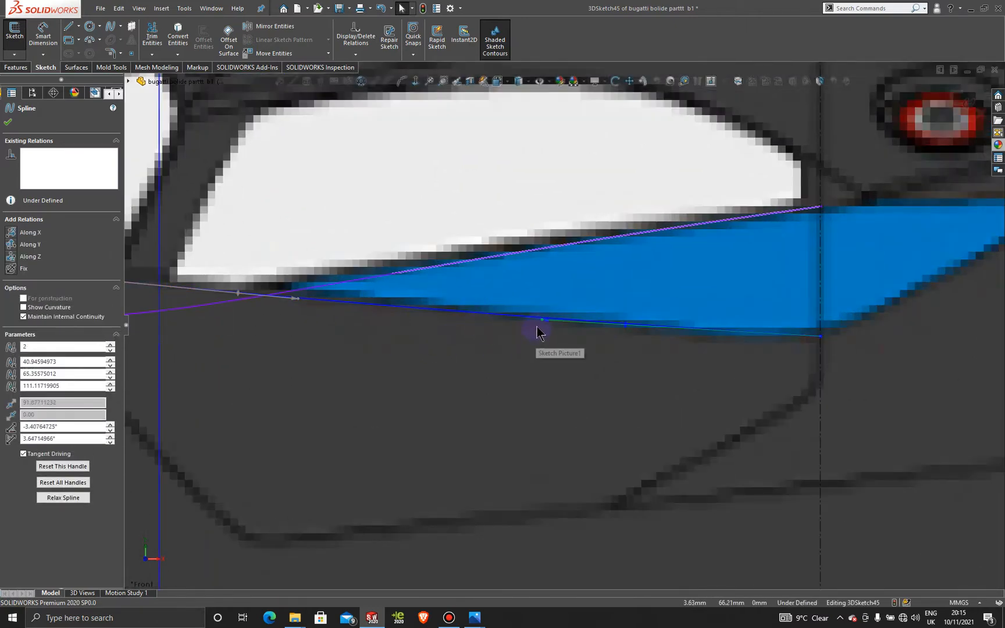
drag(542, 322, 633, 332)
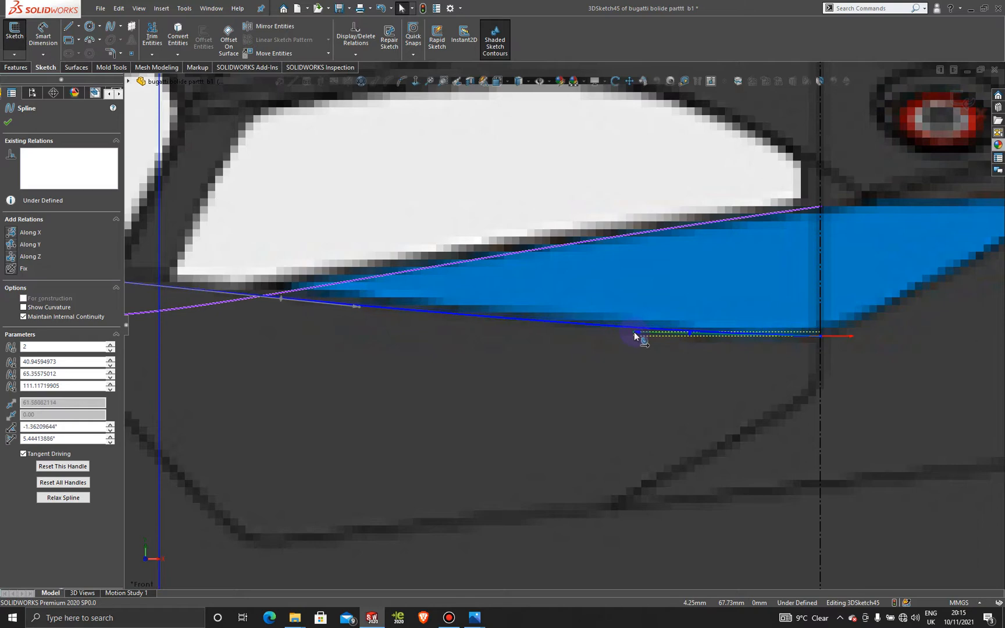
Make the spline tangent to the edge of the side surface that ends at the spline's front point.
scroll(432, 332, up, 4)
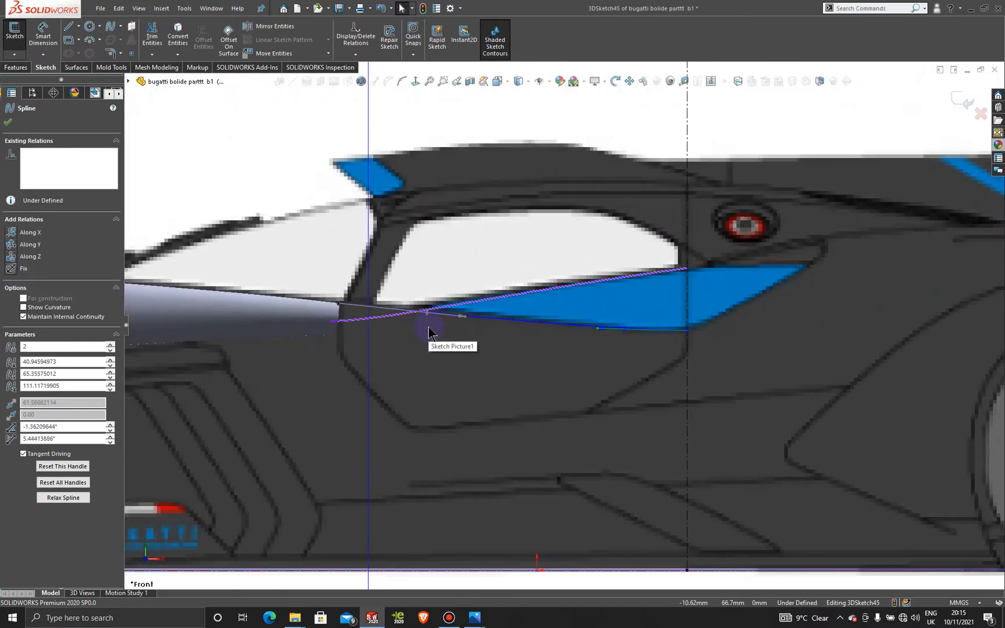
scroll(425, 325, down, 6)
scroll(341, 327, down, 6)
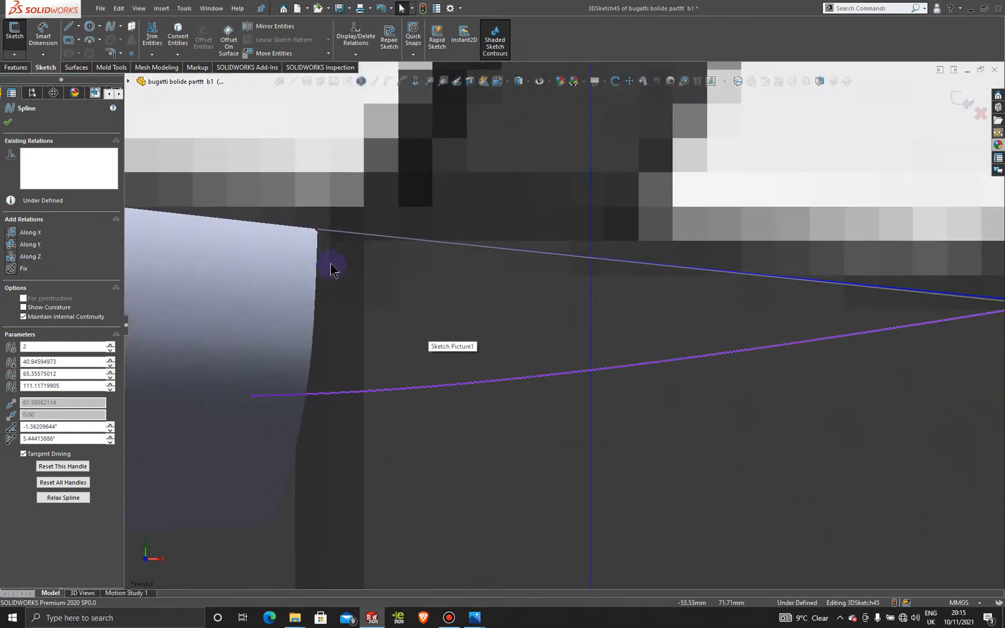
mouse_move(309, 240)
middle_down()
mouse_move(309, 273)
mouse_move(326, 279)
mouse_move(347, 321)
mouse_move(364, 325)
mouse_move(356, 318)
middle_up()
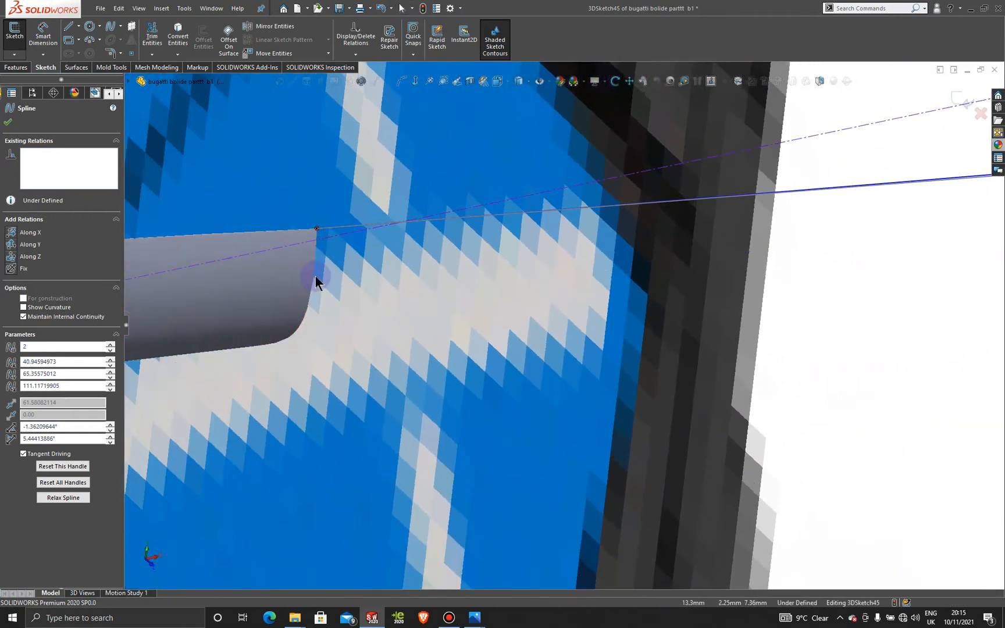
scroll(309, 247, down, 3)
scroll(309, 250, down, 3)
mouse_move(399, 251)
middle_down()
mouse_move(448, 262)
mouse_move(444, 334)
mouse_move(482, 294)
mouse_move(511, 229)
middle_up()
scroll(464, 344, down, 2)
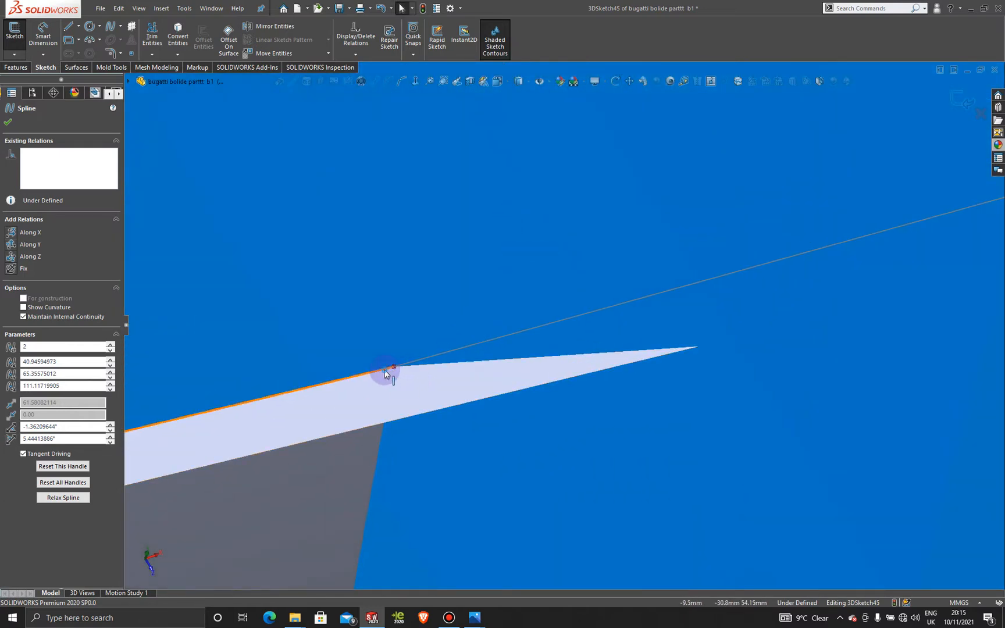
click(384, 370)
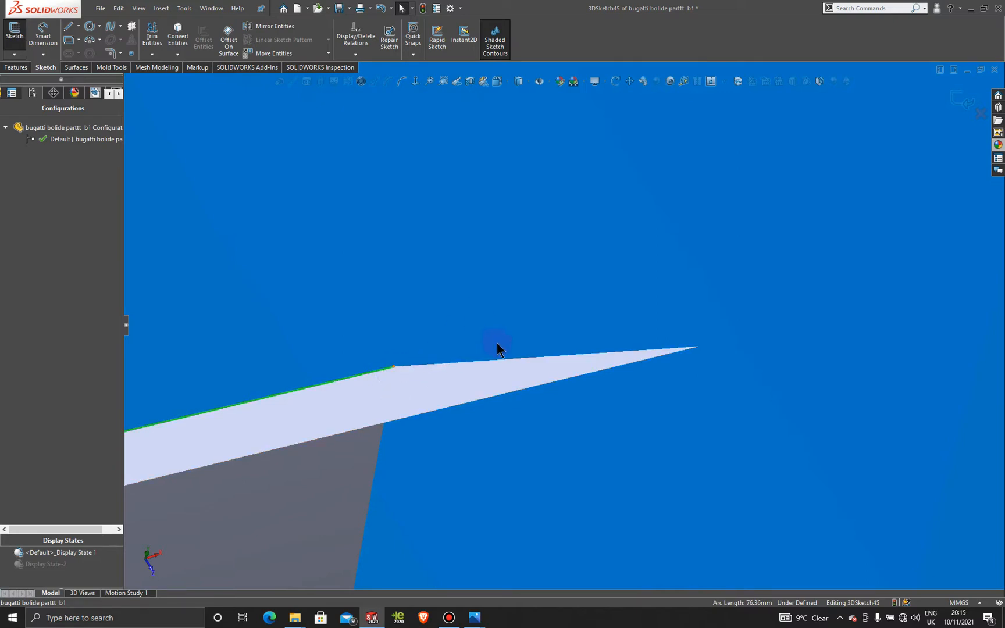
scroll(664, 432, down, 5)
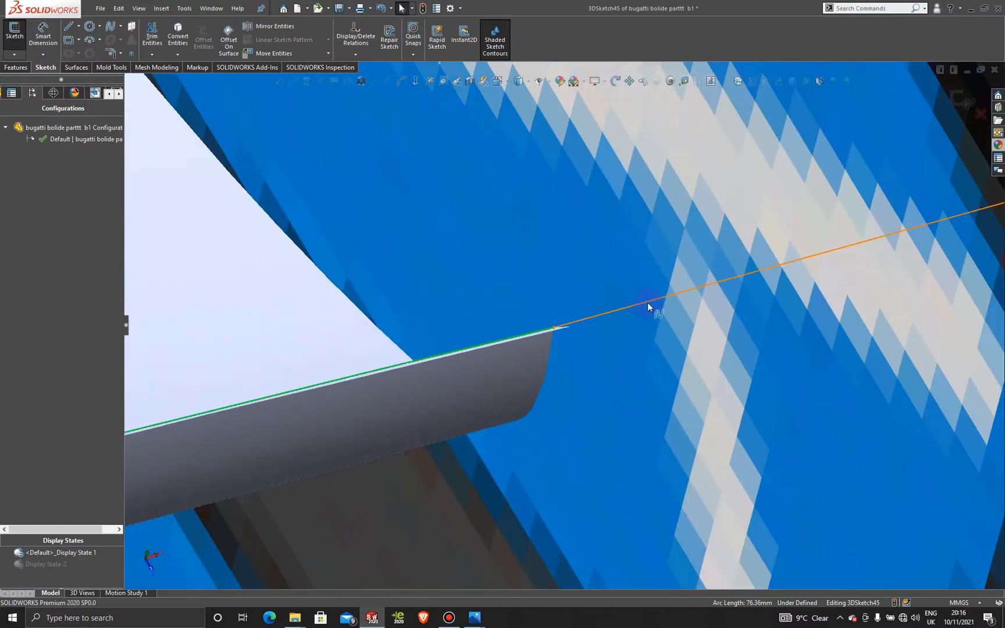
ctrl+click(650, 308)
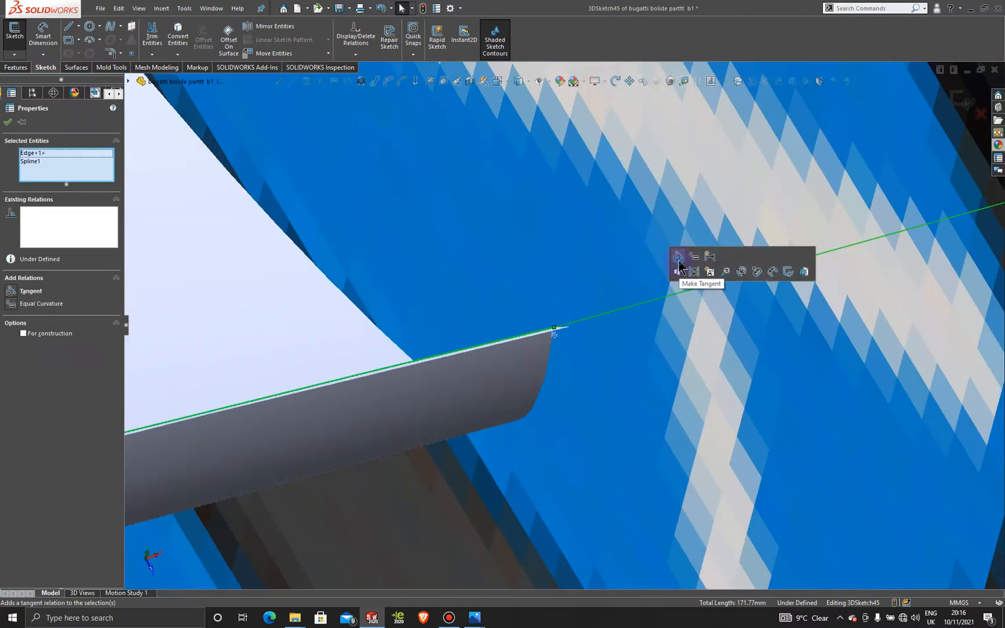
click(678, 263)
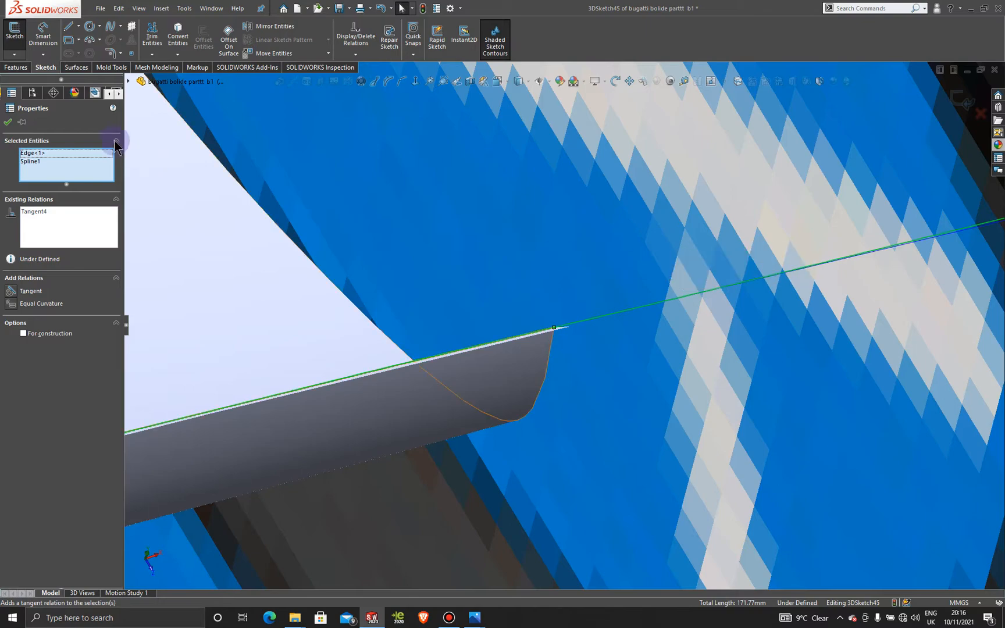
click(10, 123)
Return to an overall side-on view of the car to compare the tangent spline with the reference pictures.
scroll(622, 368, up, 13)
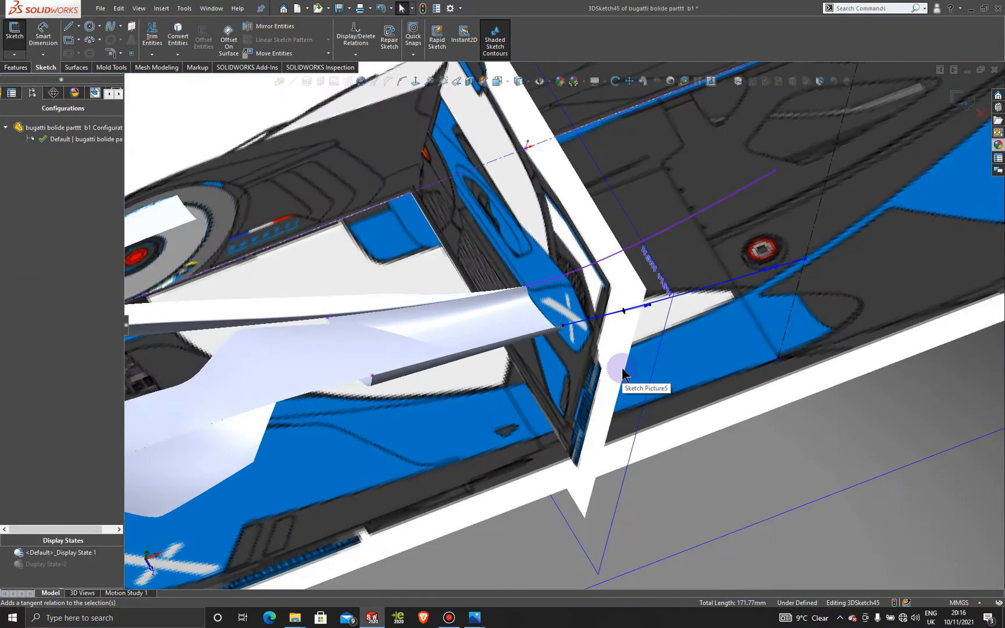
scroll(622, 368, up, 6)
middle_drag(505, 332, 460, 227)
scroll(182, 218, up, 1)
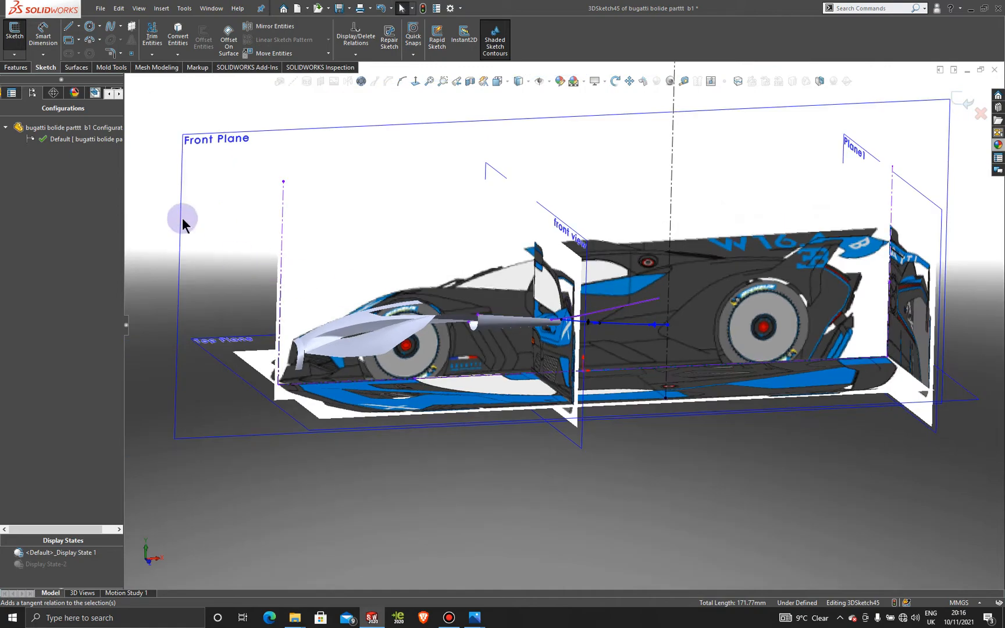
In the Front Plane view, reshape the lower door spline by shortening its front tangency handle and lengthening its rear one.
click(182, 218)
click(419, 81)
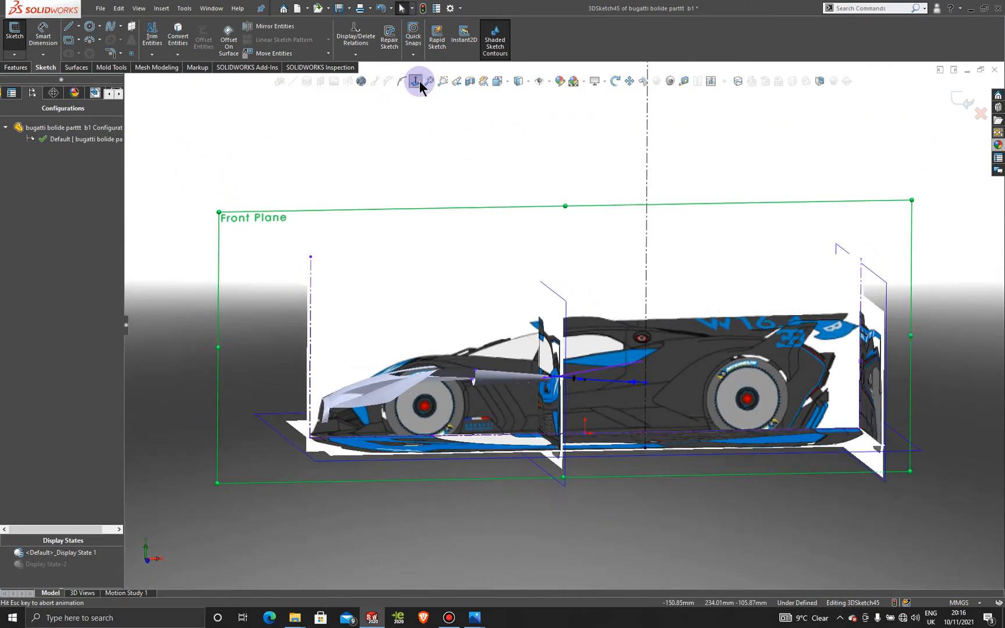
scroll(517, 420, down, 10)
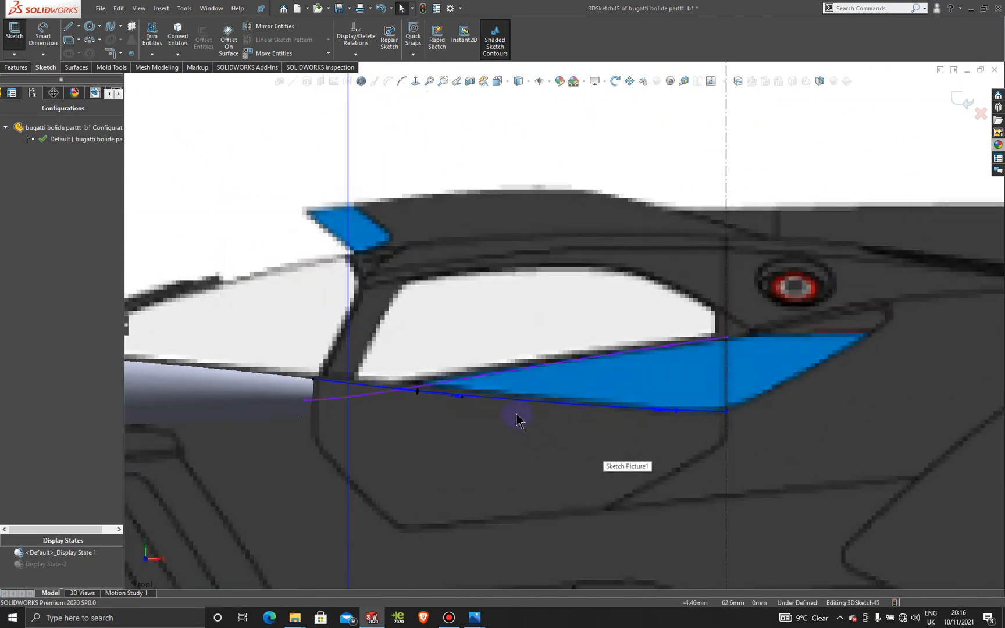
scroll(518, 420, down, 3)
scroll(481, 401, down, 1)
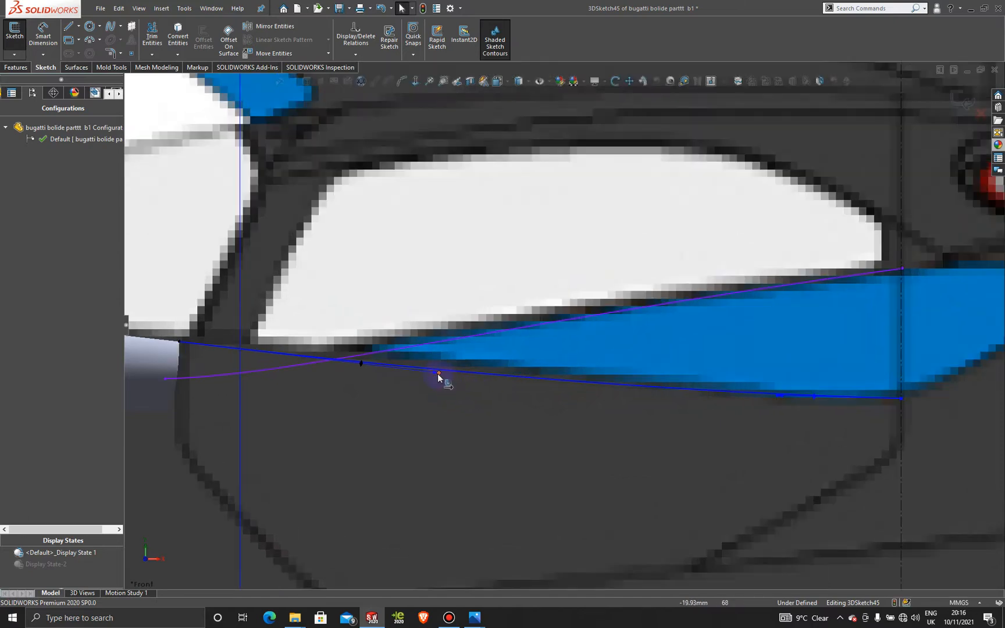
click(417, 375)
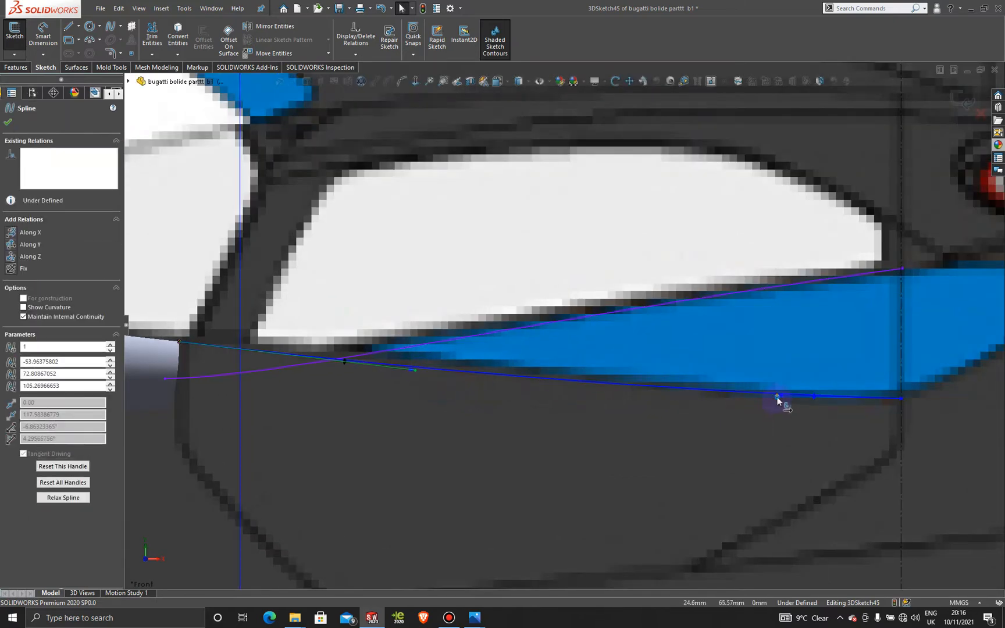
drag(778, 400, 726, 396)
Activate Display State-2 to hide the reference pictures around the body surfaces and door splines.
scroll(738, 435, up, 3)
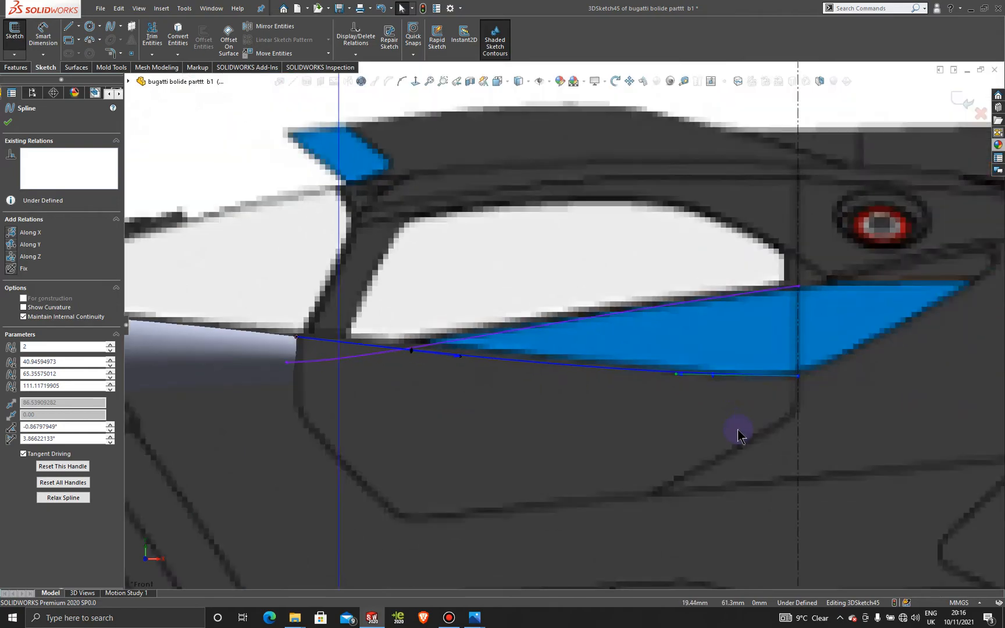
scroll(738, 435, up, 5)
mouse_move(581, 354)
middle_down()
mouse_move(561, 364)
mouse_move(541, 407)
mouse_move(527, 408)
mouse_move(555, 418)
mouse_move(535, 413)
mouse_move(561, 407)
middle_up()
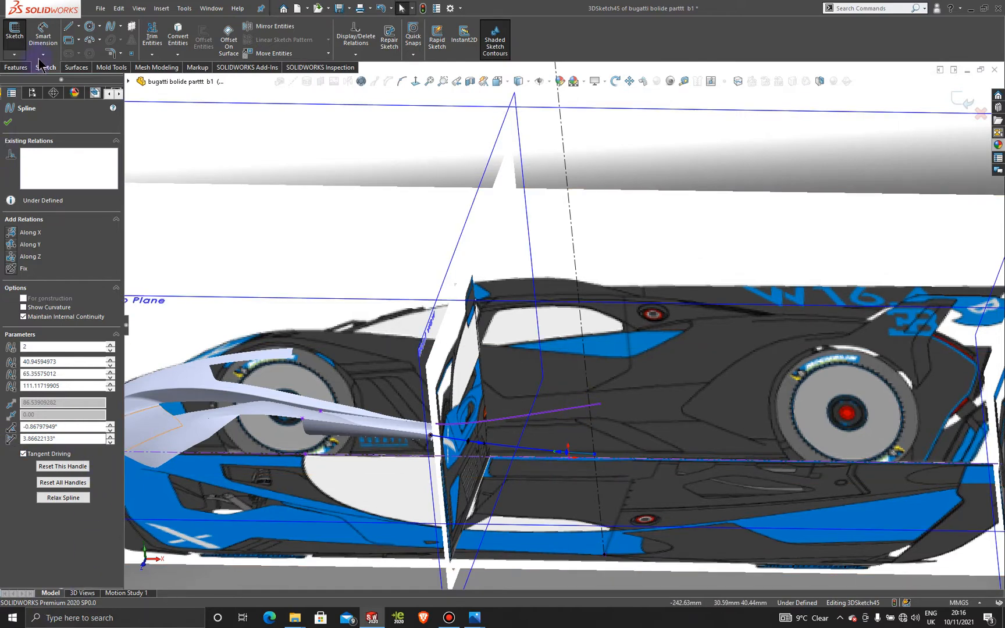
click(33, 94)
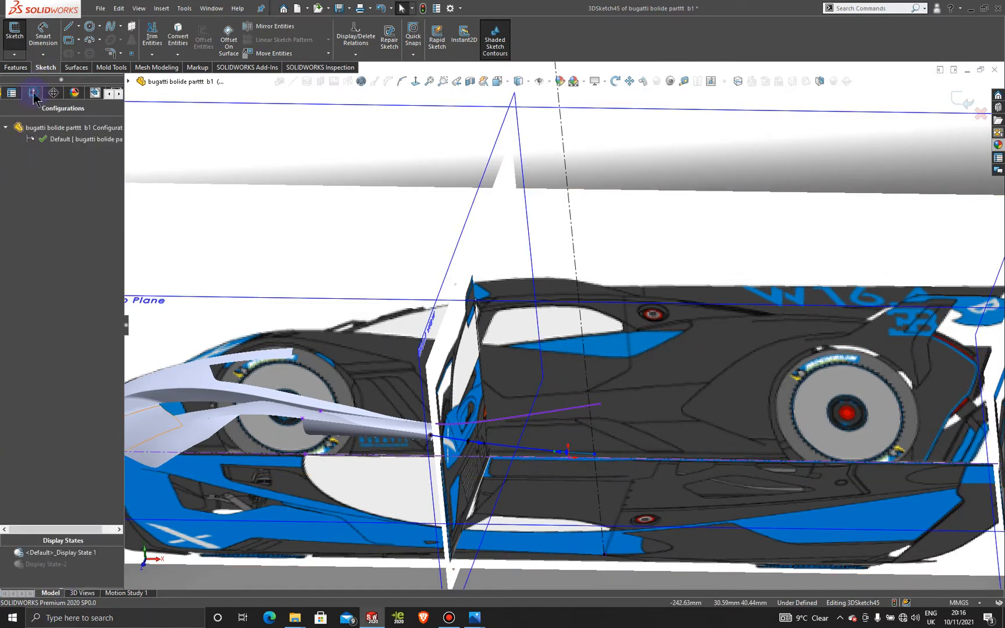
double_click(54, 564)
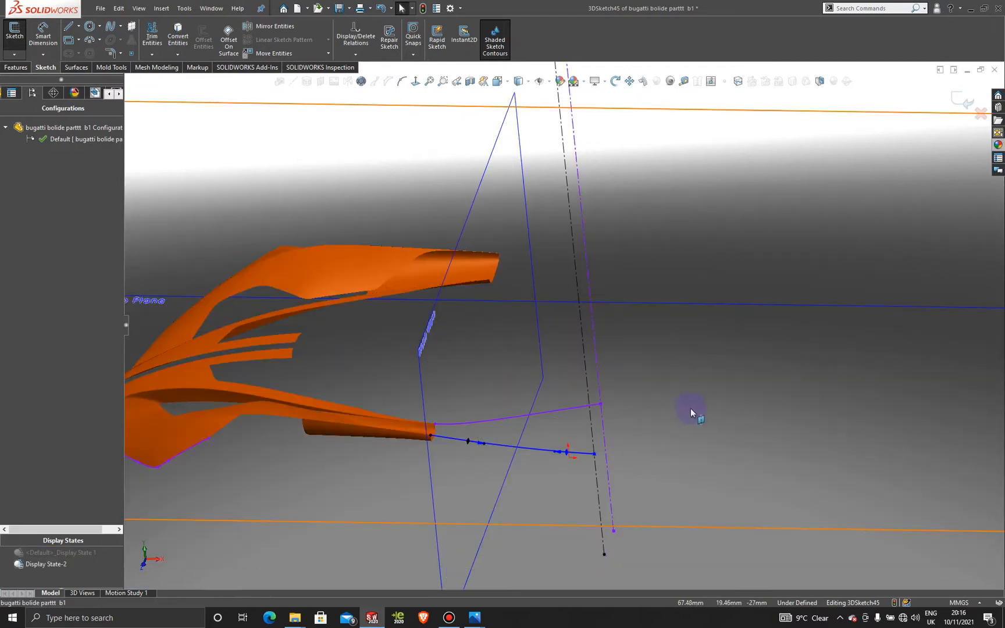
middle_drag(576, 445, 545, 460)
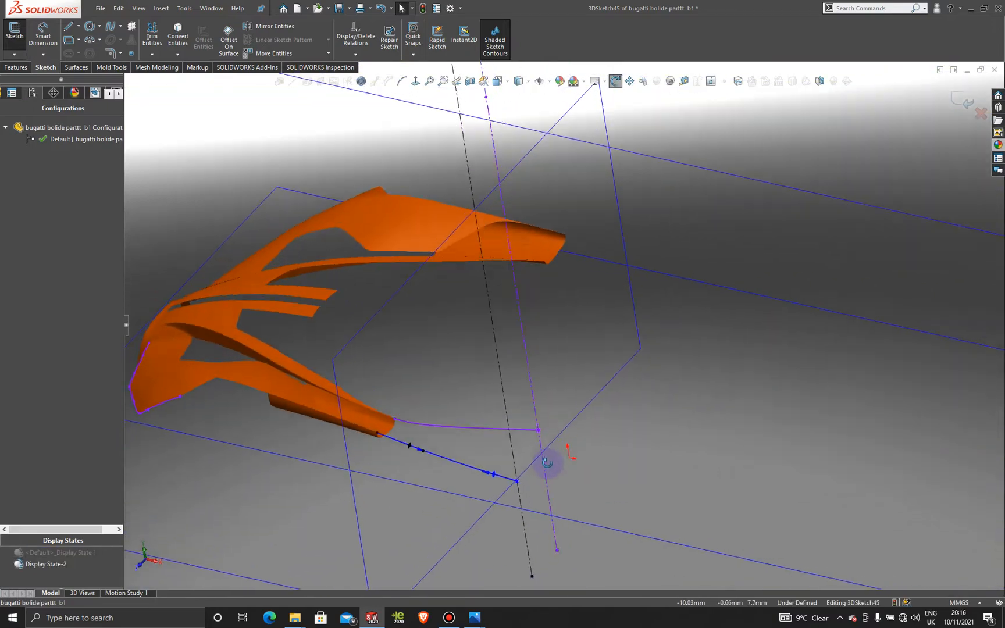
mouse_move(483, 623)
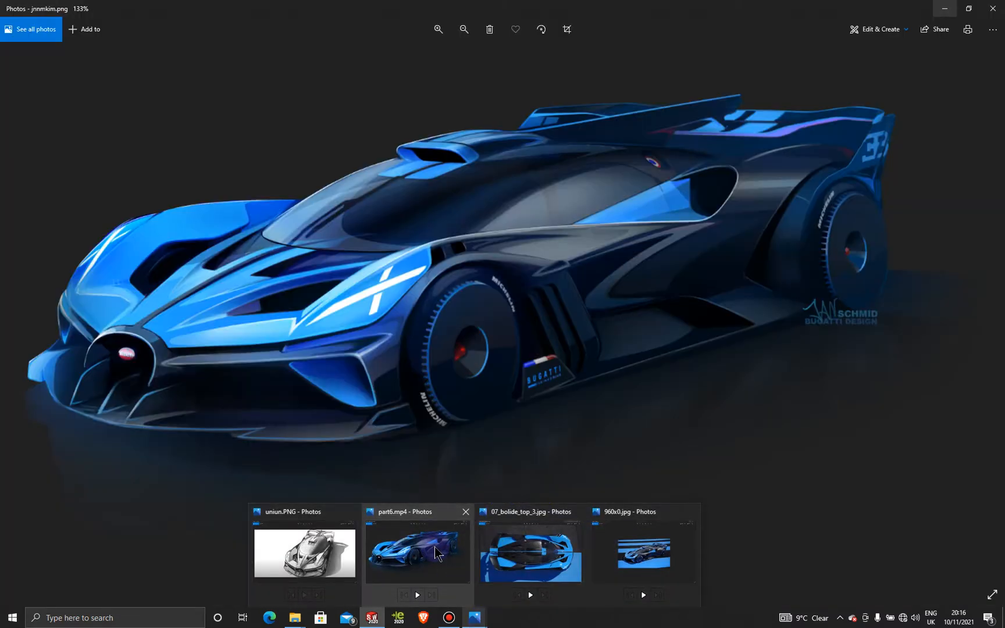
click(436, 553)
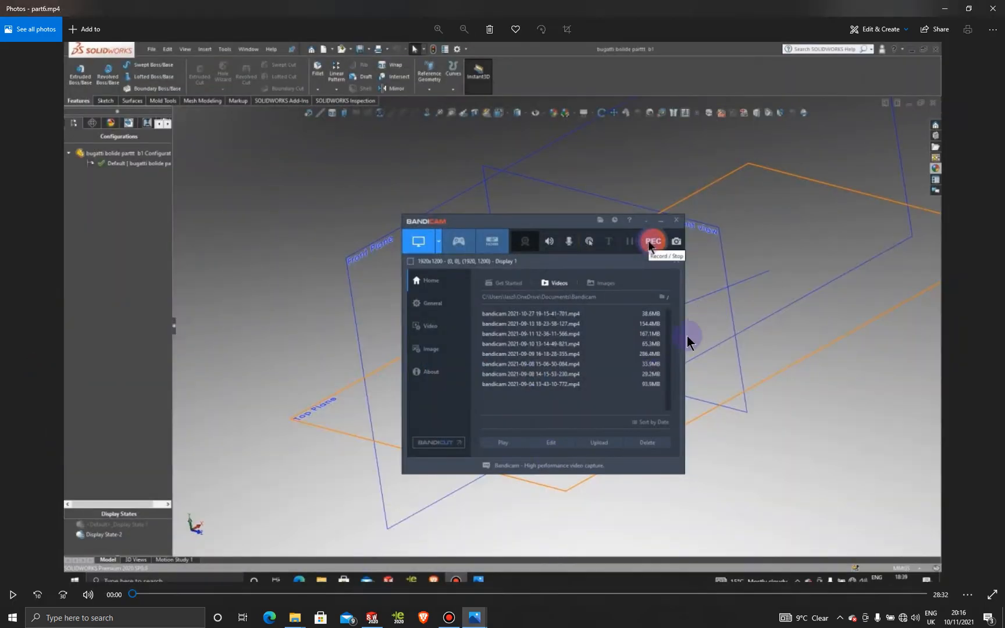
click(992, 8)
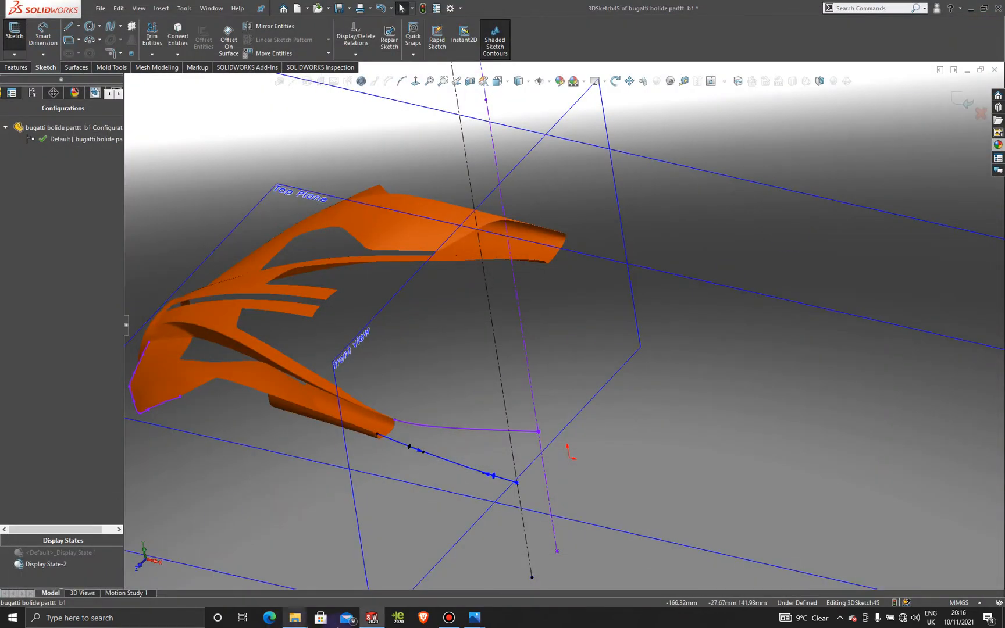
Examine the door, side window and blue panel leading to the air intake in the reference photo 960x0.jpg, and return to SOLIDWORKS.
mouse_move(476, 621)
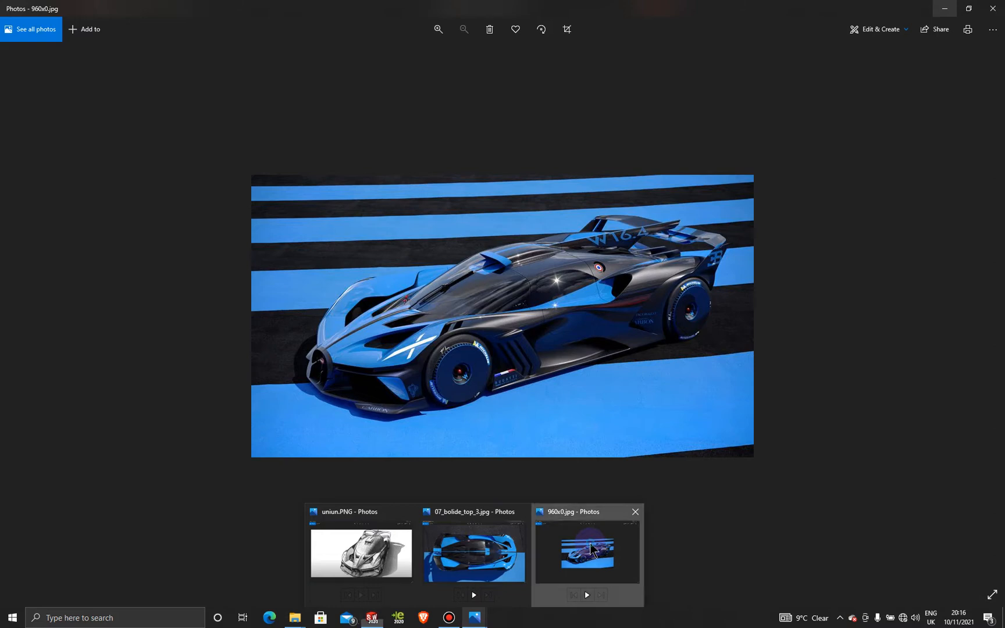
click(590, 550)
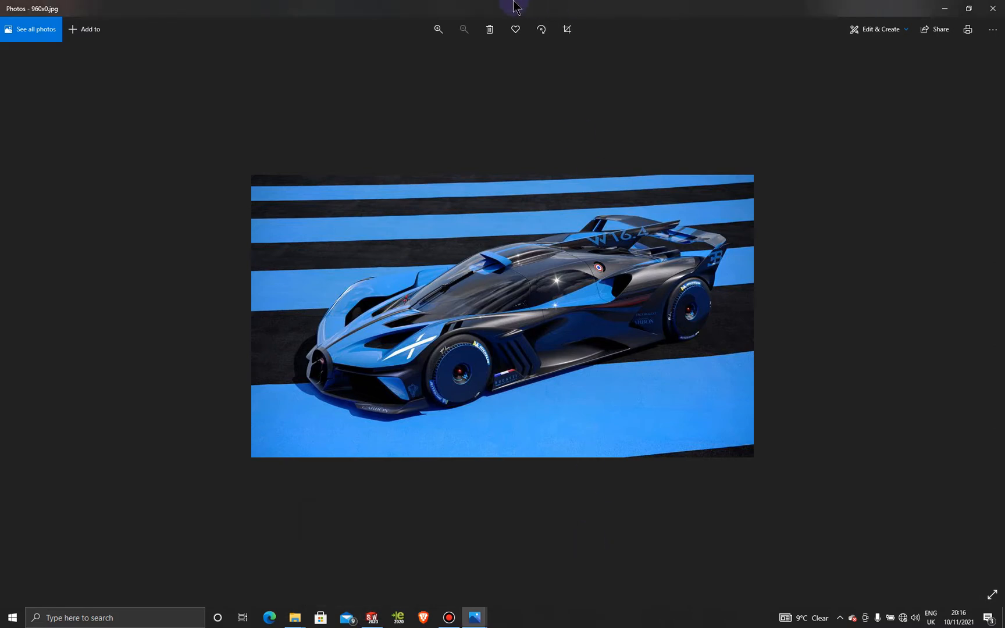
click(439, 29)
click(442, 32)
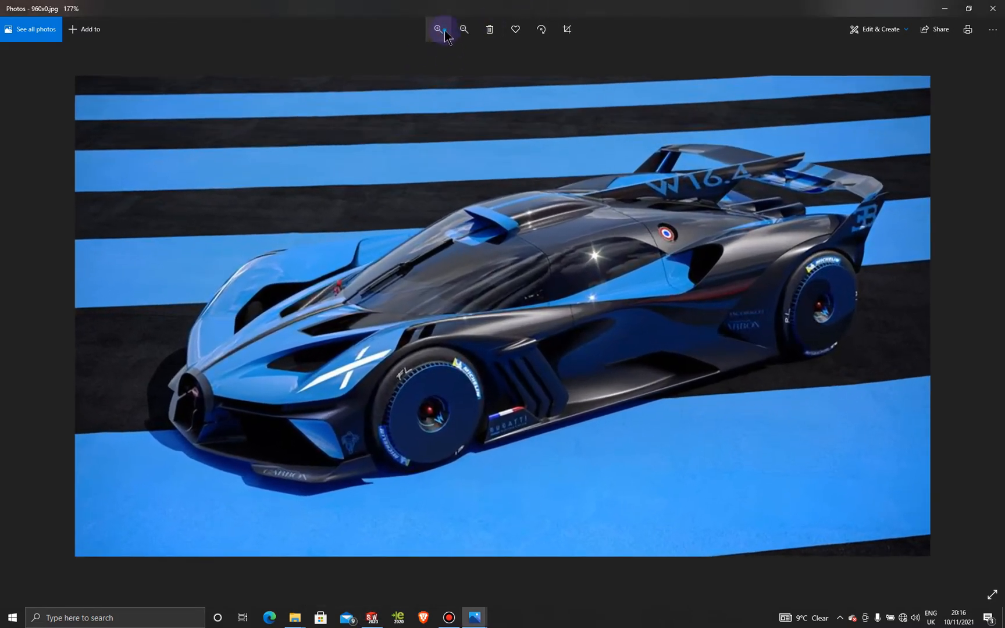
click(444, 32)
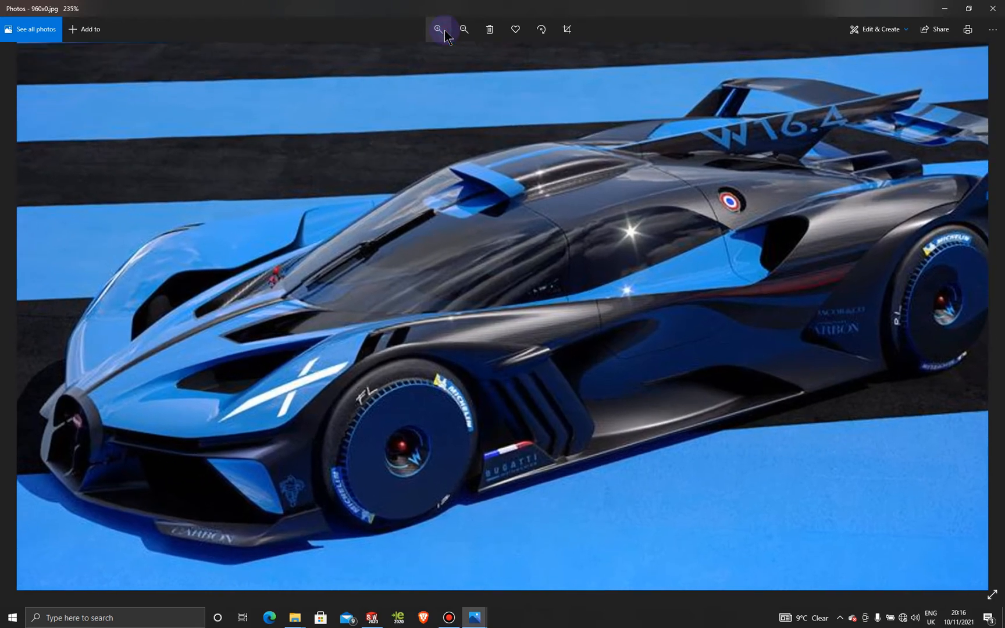
drag(687, 300, 567, 356)
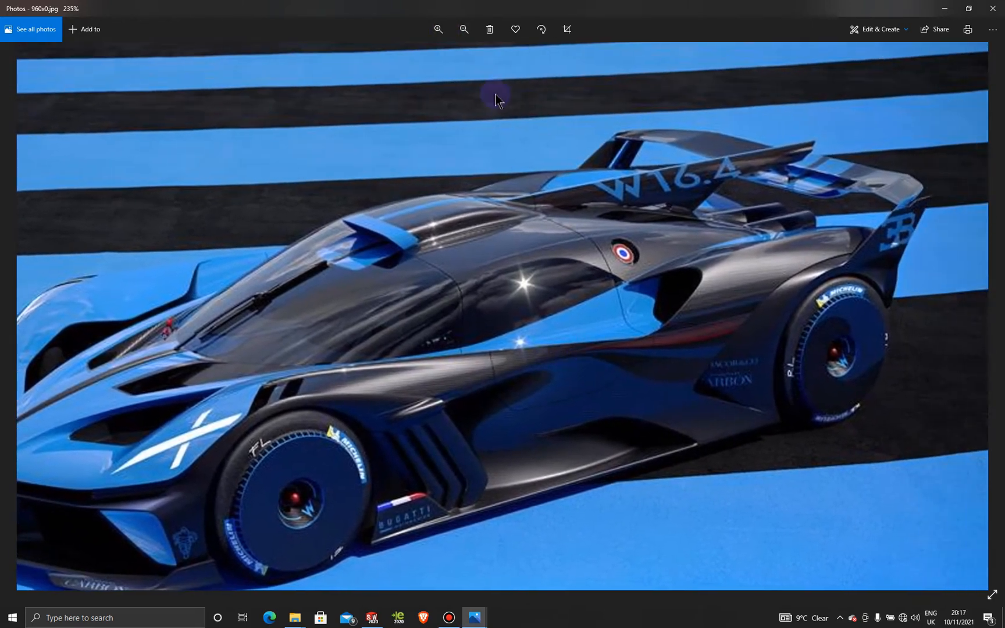
click(438, 29)
click(437, 31)
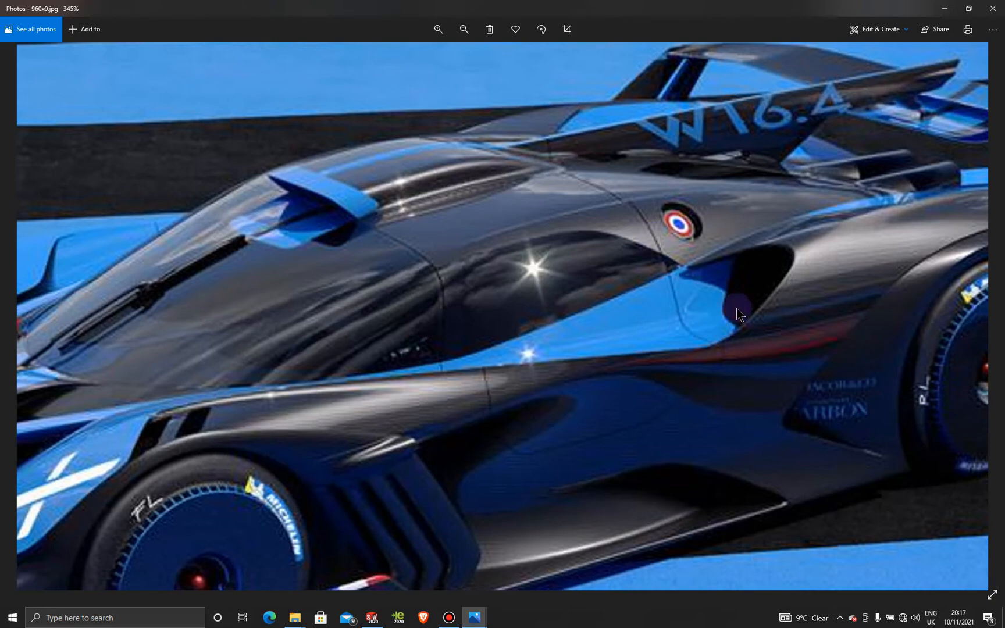
scroll(657, 287, up, 3)
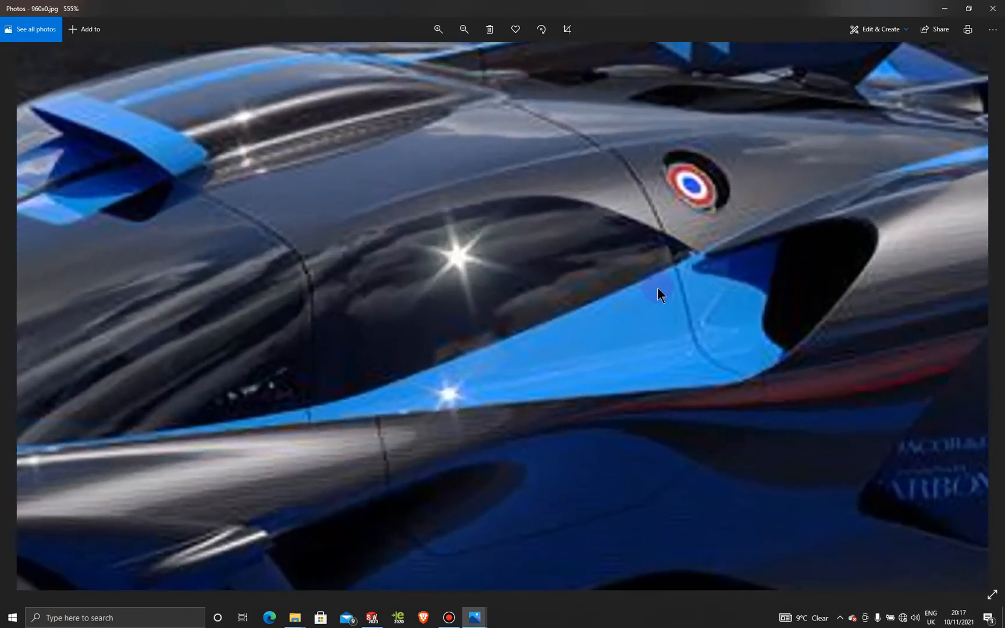
click(952, 5)
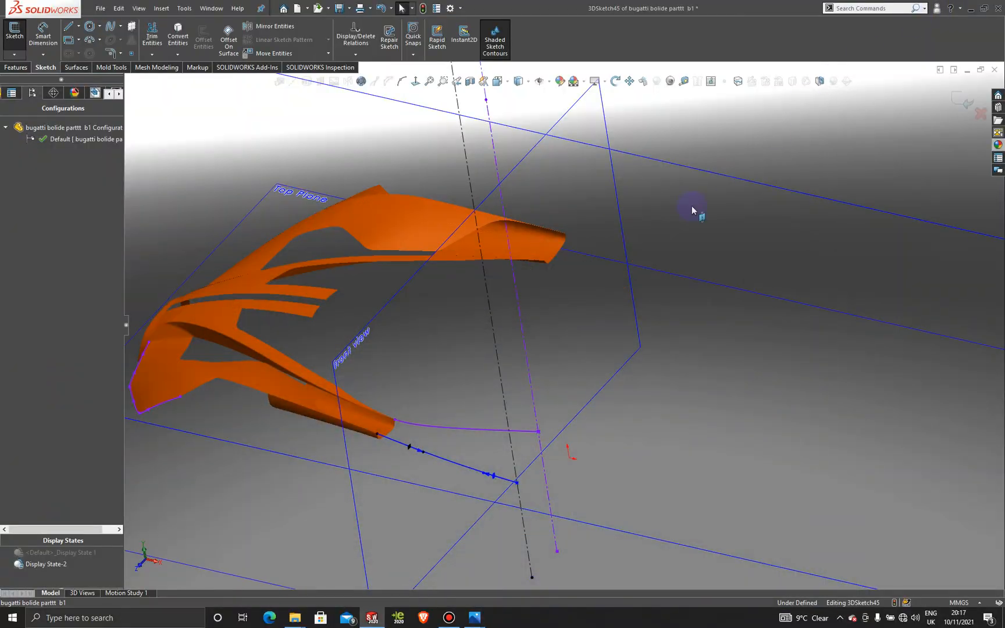
Finish the 3D sketch containing the lower door spline.
scroll(466, 406, up, 3)
middle_drag(471, 416, 513, 376)
scroll(513, 372, down, 5)
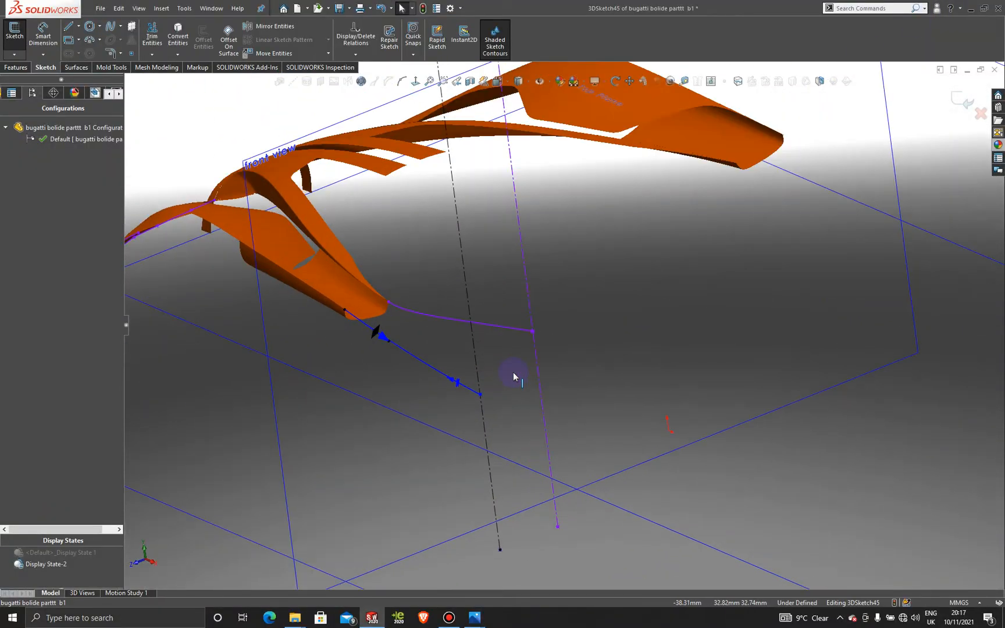
click(965, 99)
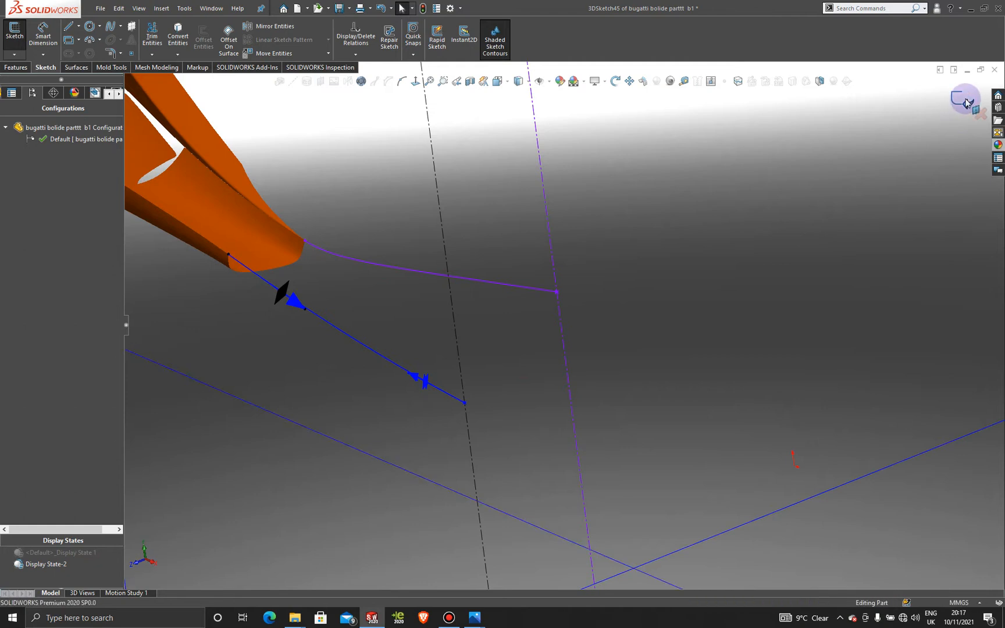
Start a new 3D sketch and draw a two-point spline joining the rear endpoints of the upper and lower door curves.
click(659, 235)
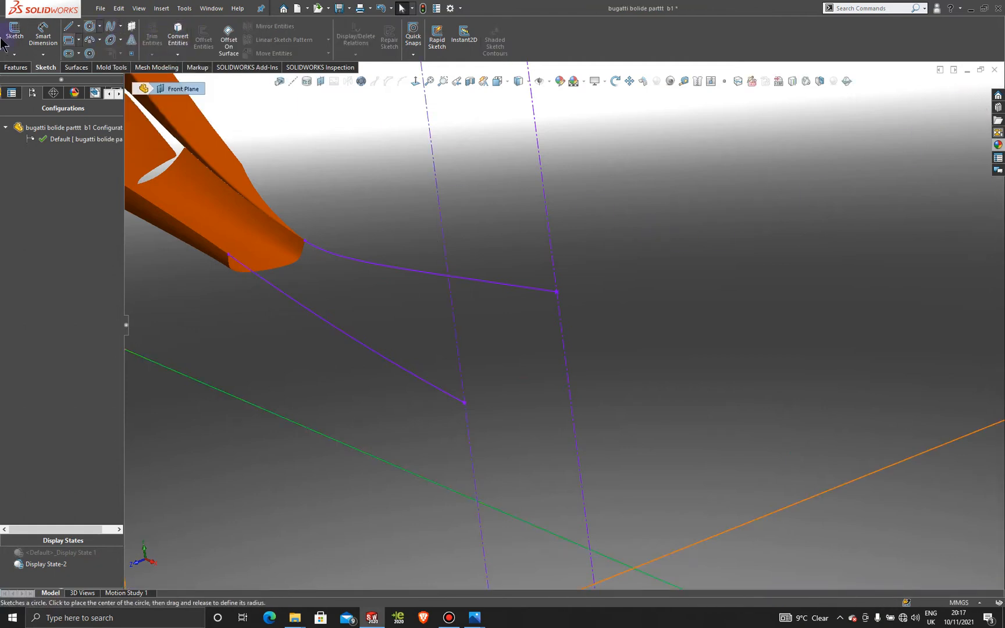
click(14, 54)
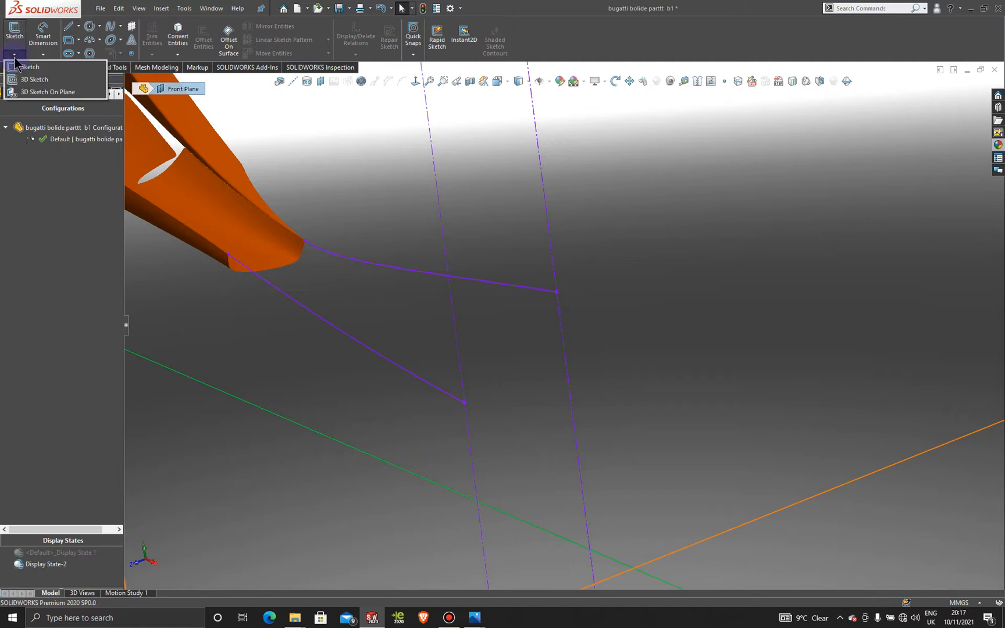
click(35, 79)
click(116, 29)
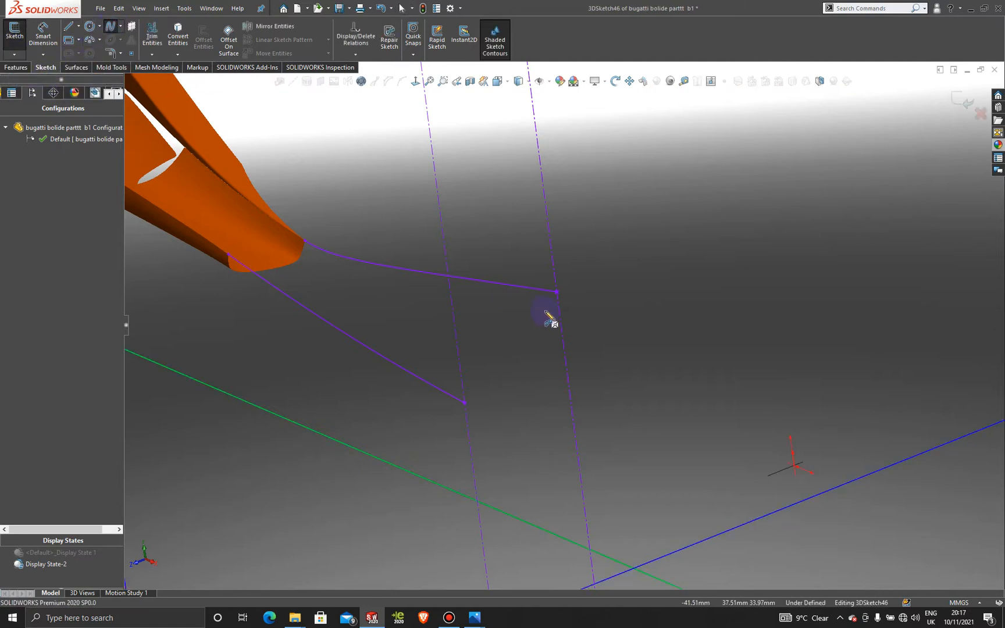
click(556, 291)
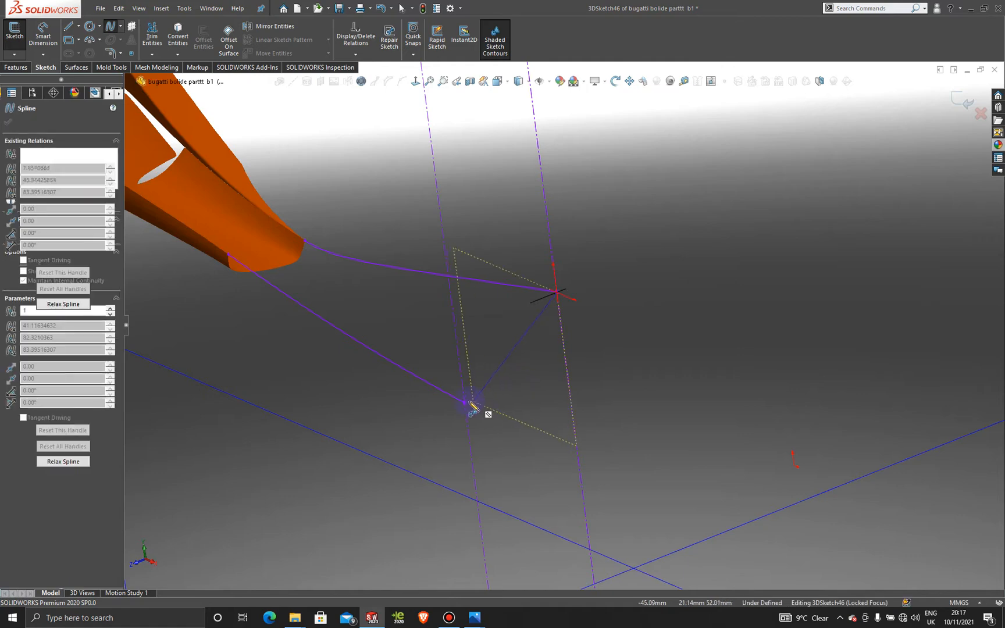
click(466, 401)
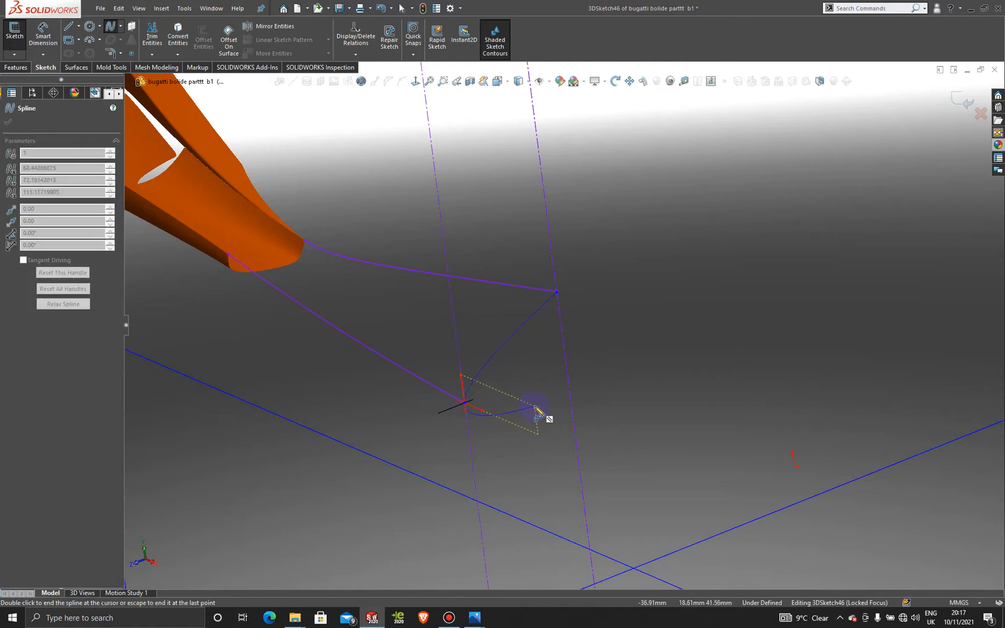
key(Escape)
In the Right view, bend the connecting spline into a downward curve by adjusting the tangency handle at its upper end.
middle_drag(523, 413, 486, 369)
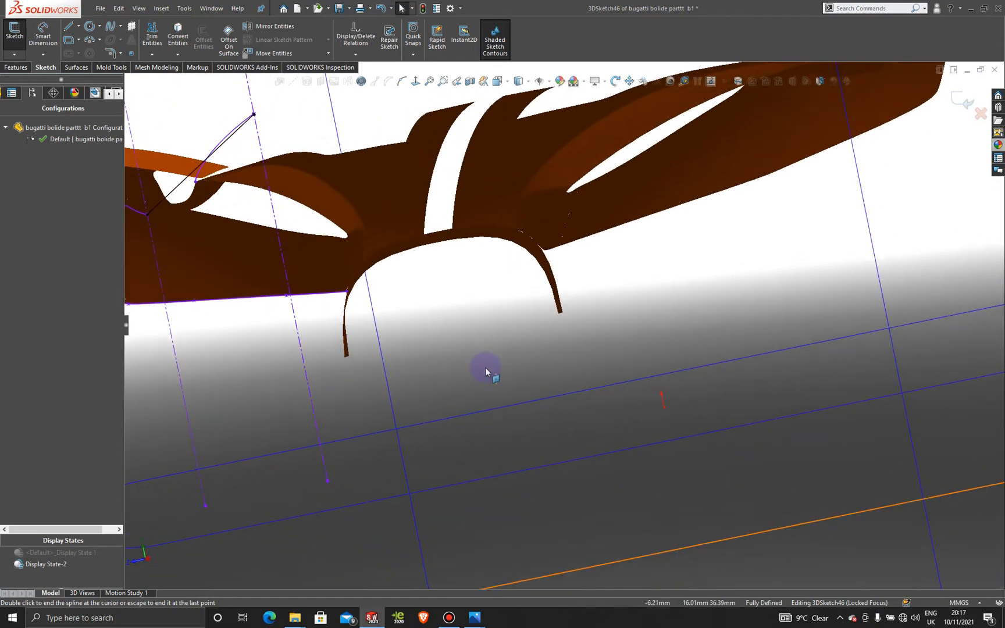
key(space)
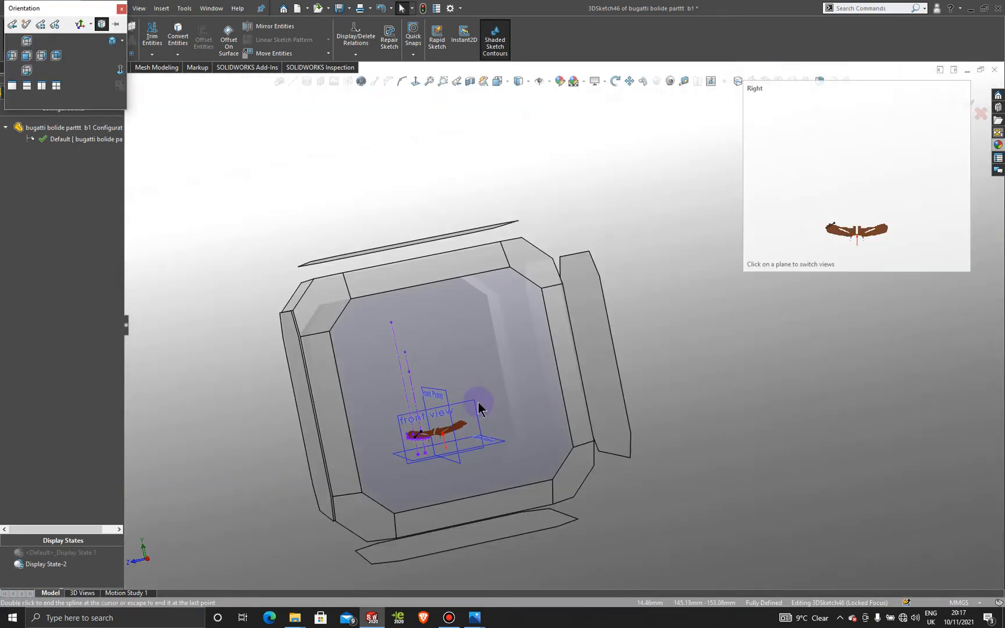
click(479, 402)
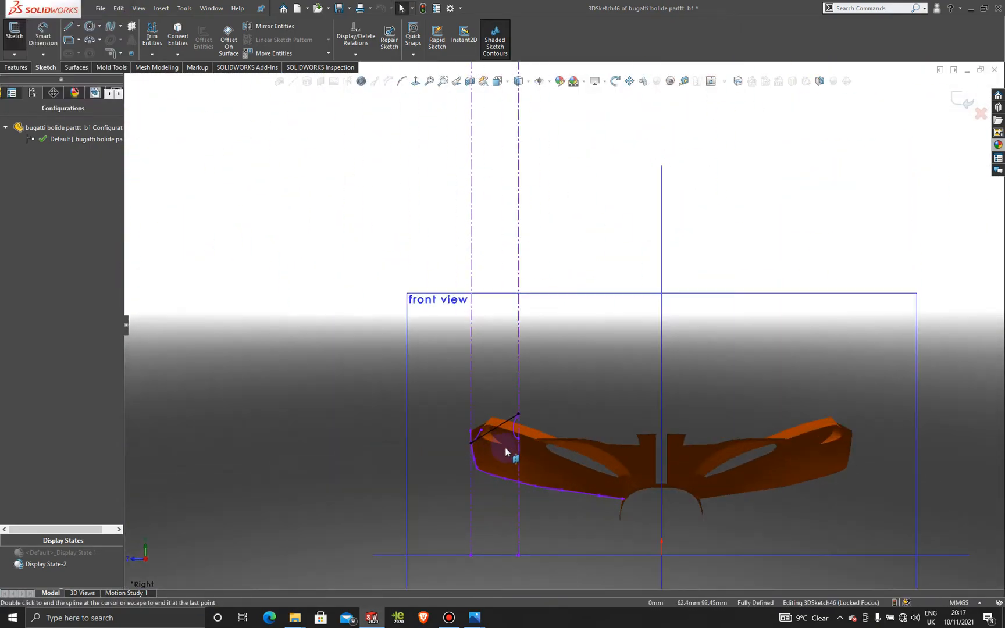
scroll(529, 434, down, 4)
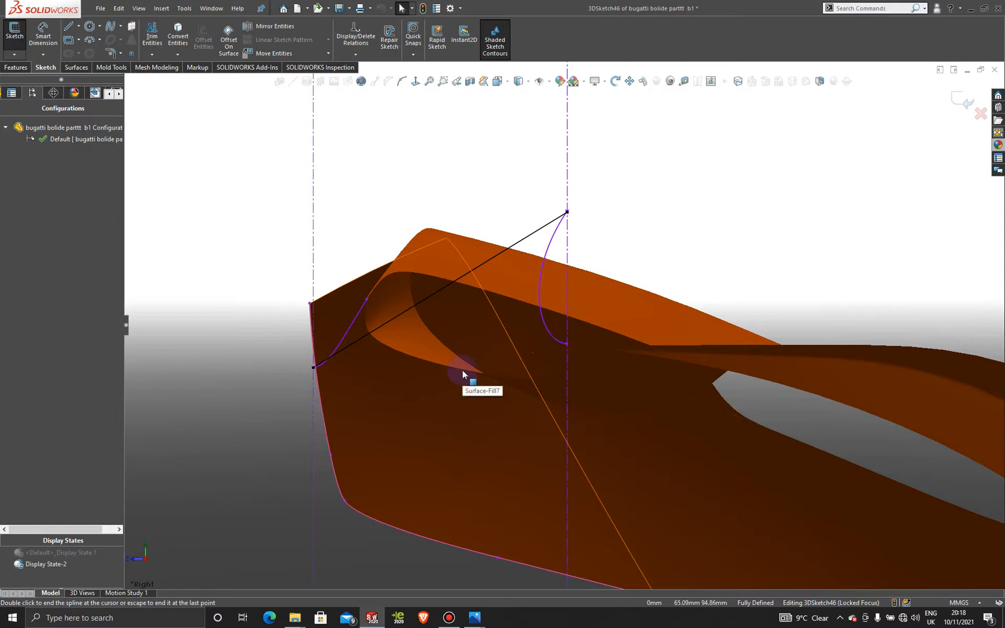
scroll(522, 319, up, 2)
scroll(517, 339, down, 4)
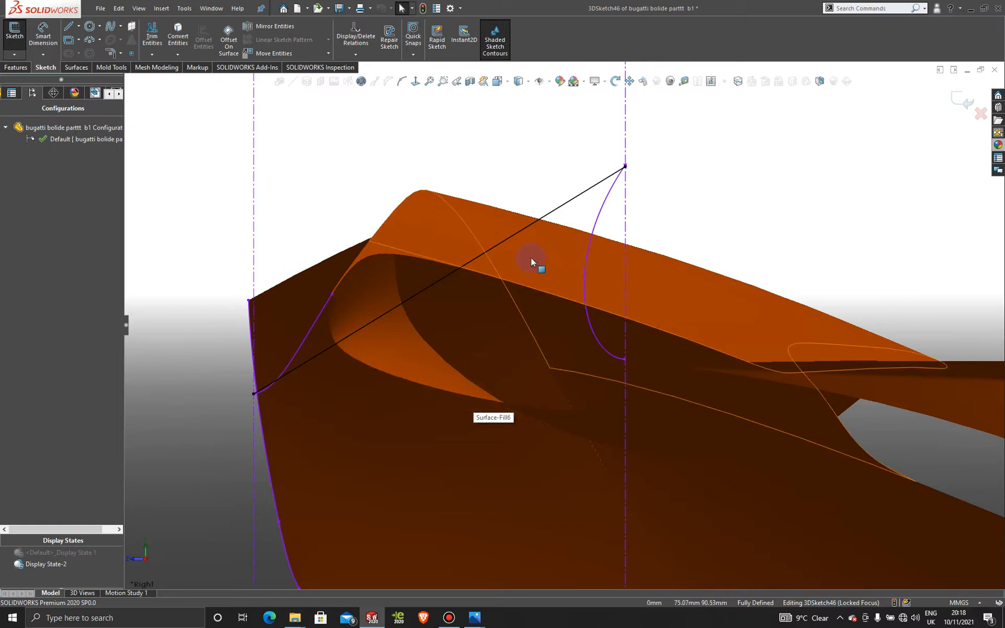
click(521, 232)
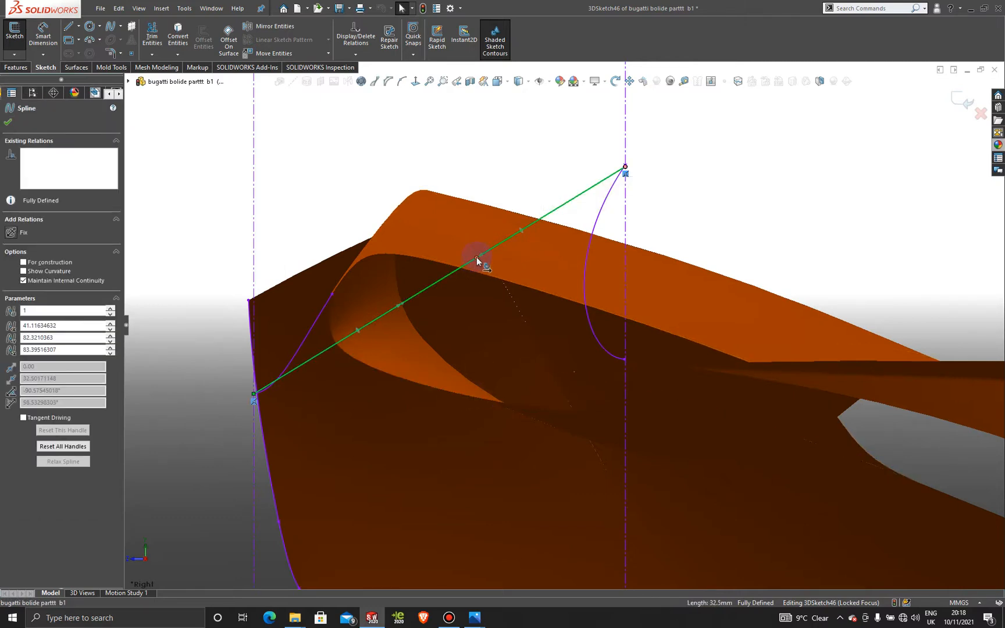
drag(476, 257, 559, 397)
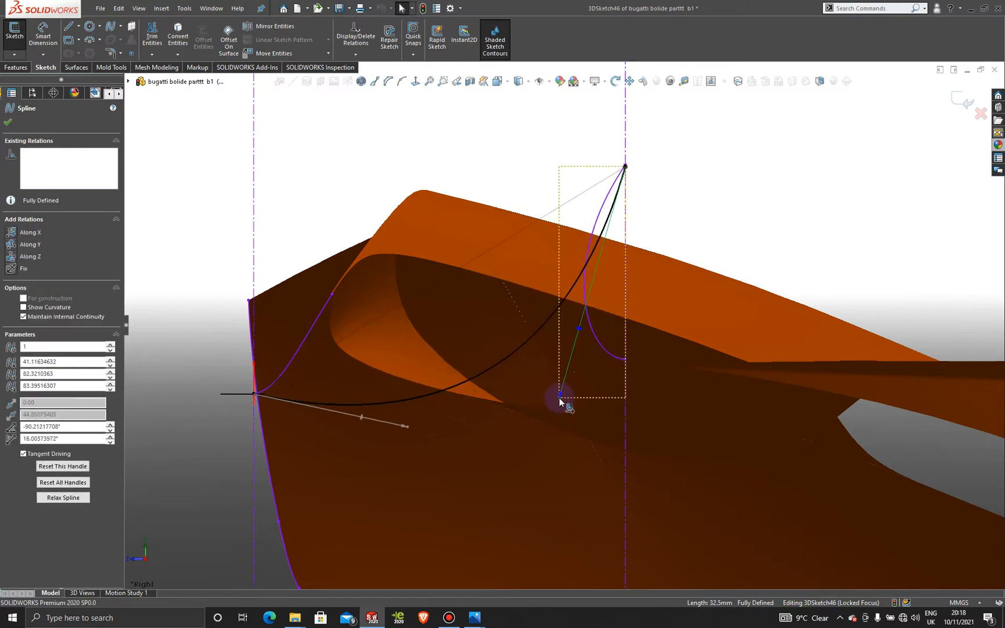
Insert four spline points spaced along the curved connecting spline between its upper and lower endpoints.
click(402, 82)
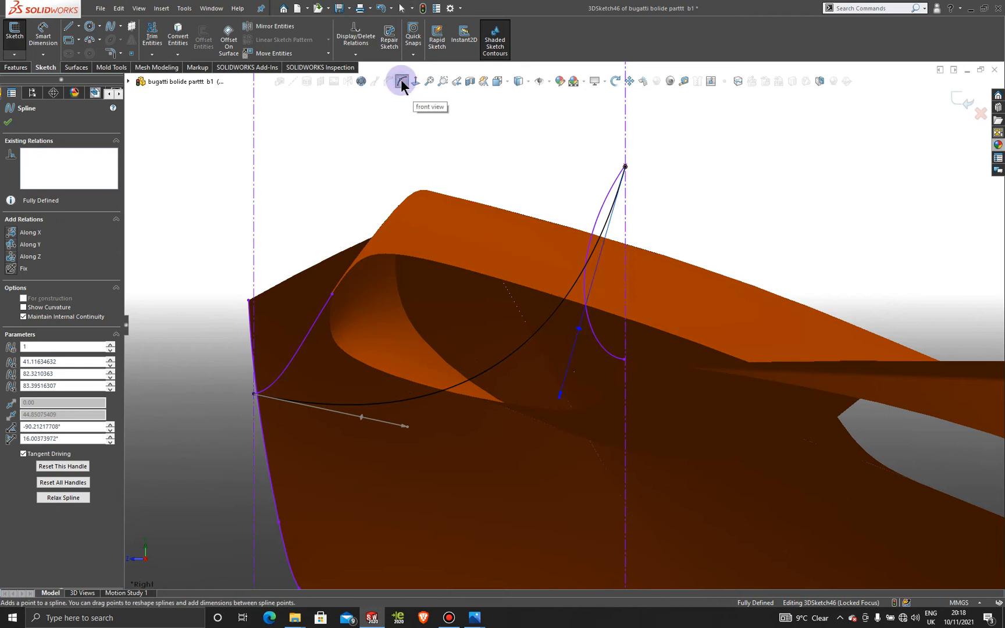
click(581, 280)
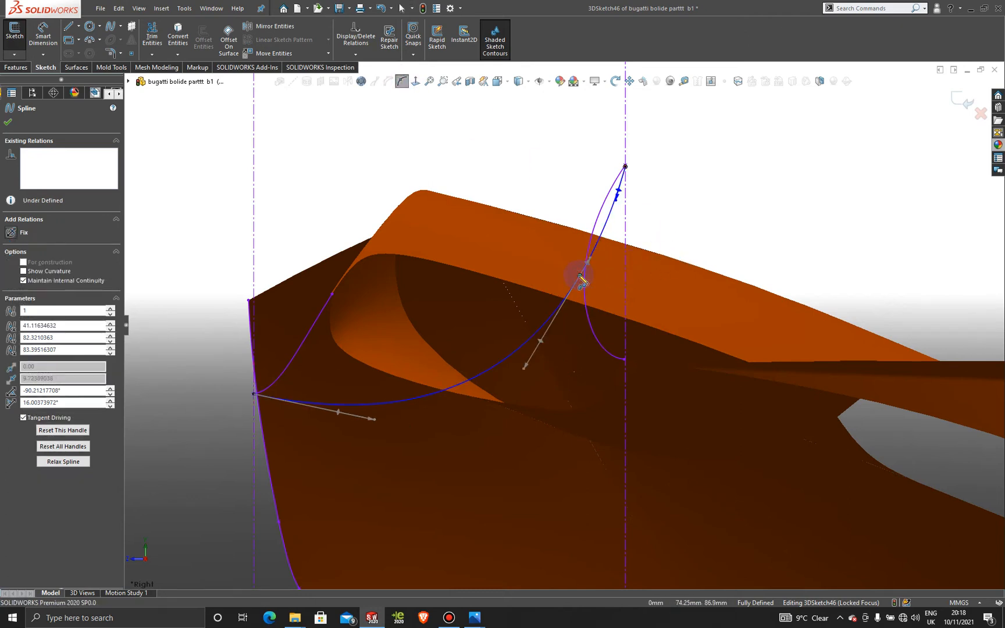
click(531, 337)
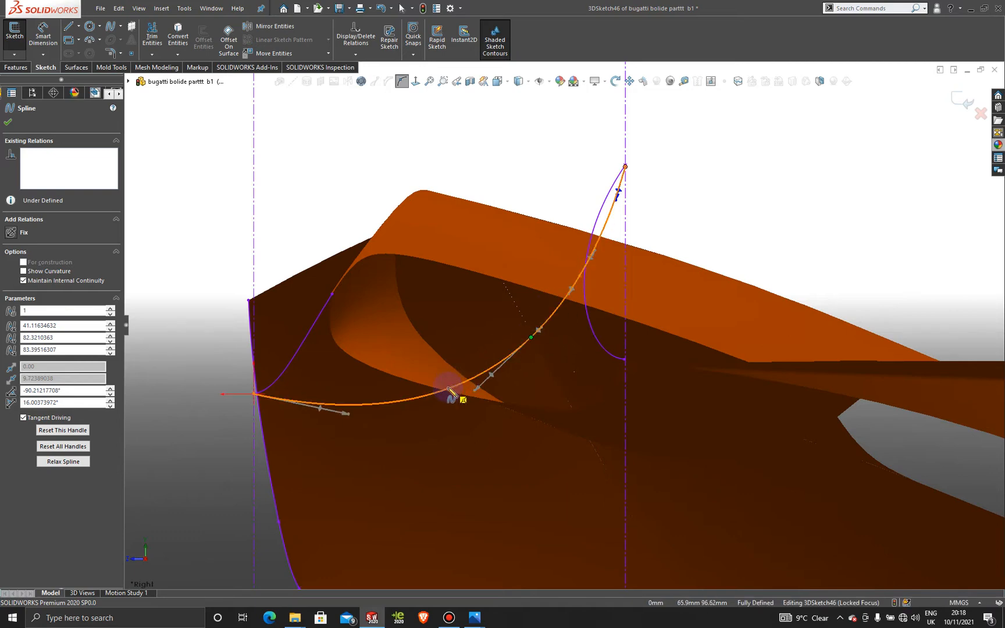
click(448, 389)
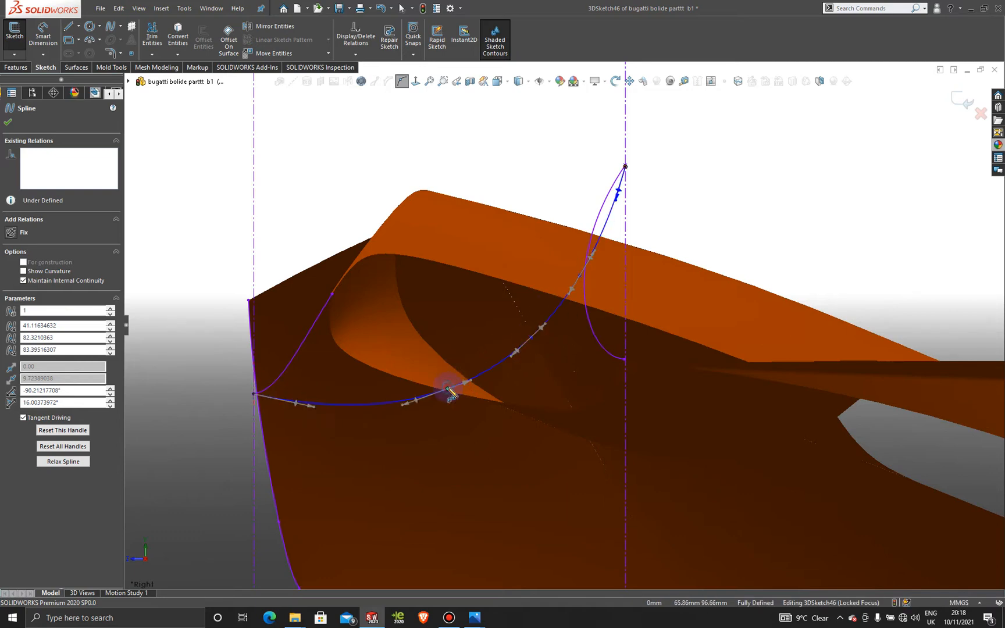
click(350, 404)
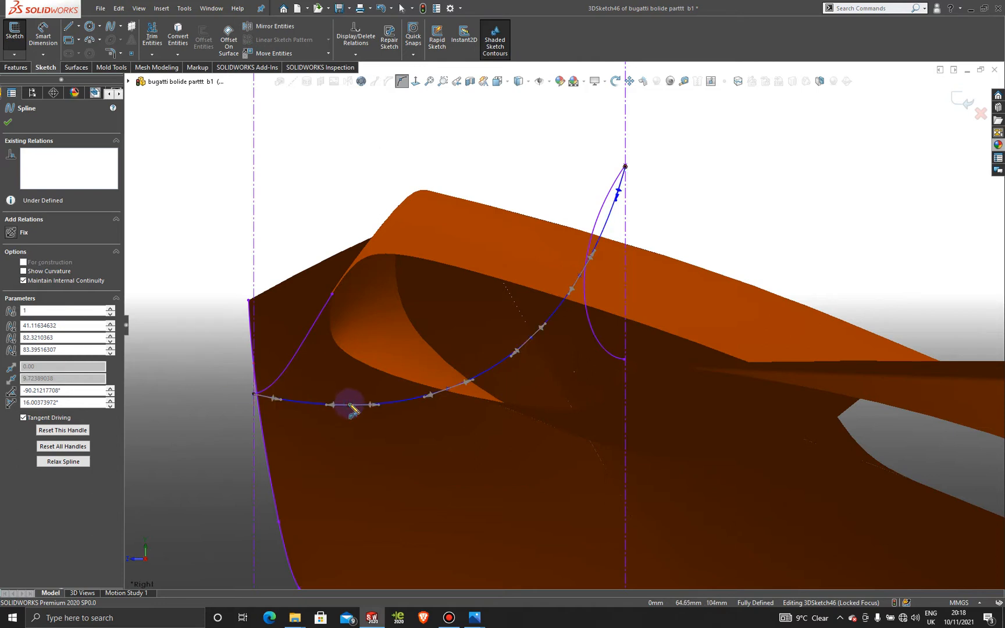
key(Escape)
Display the control polygon of the connecting spline and select its middle control point.
scroll(218, 218, up, 2)
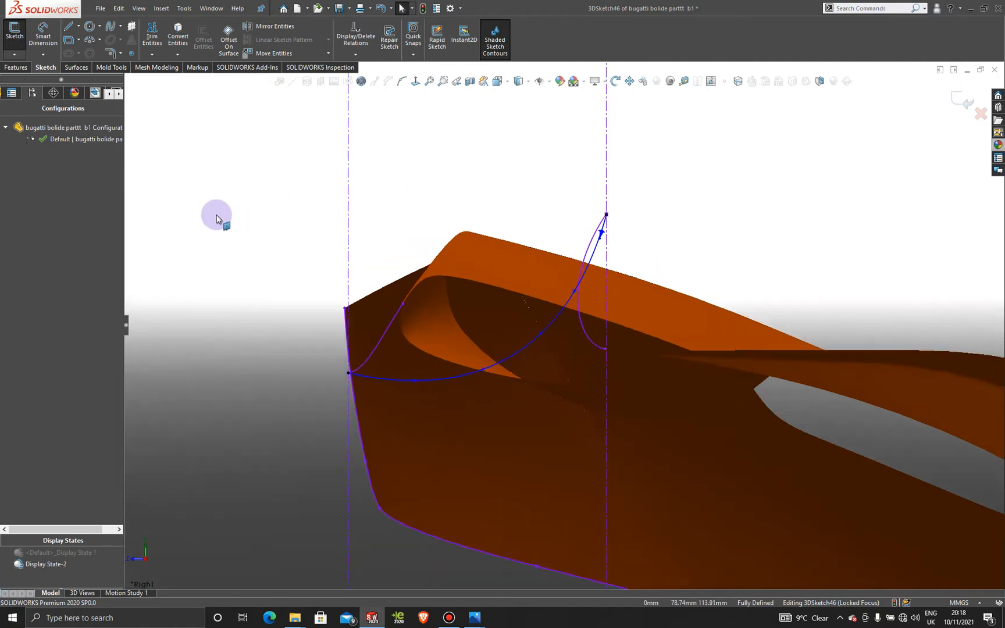
click(529, 346)
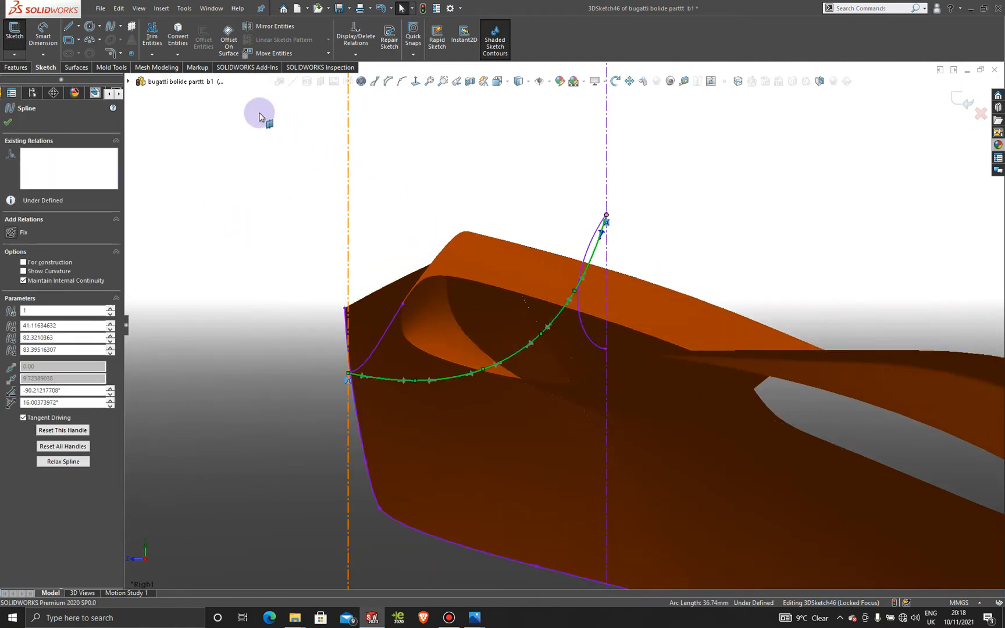
click(387, 83)
click(457, 622)
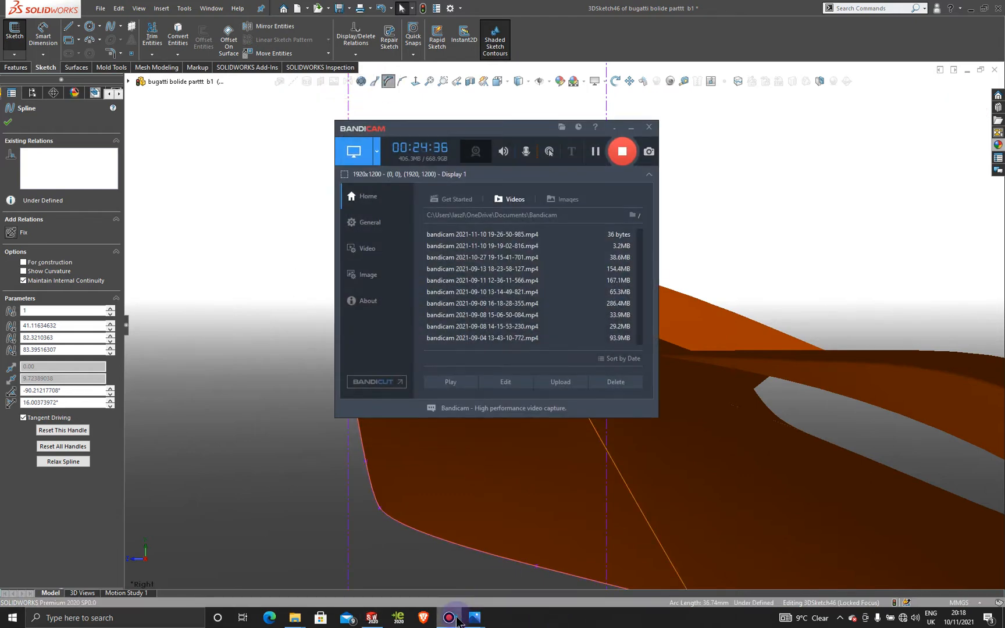
click(457, 619)
scroll(576, 361, down, 3)
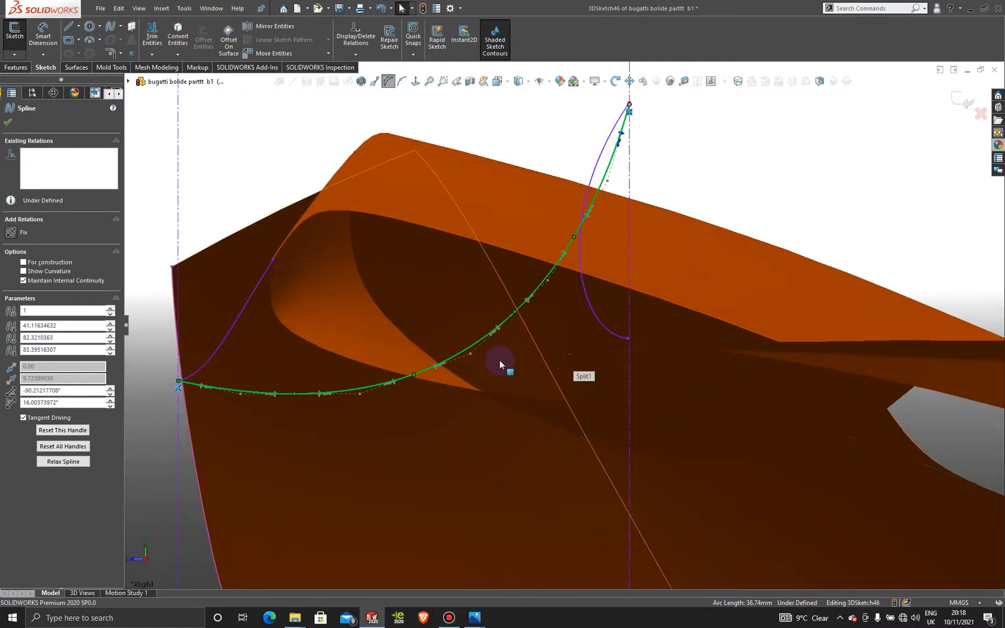
click(477, 355)
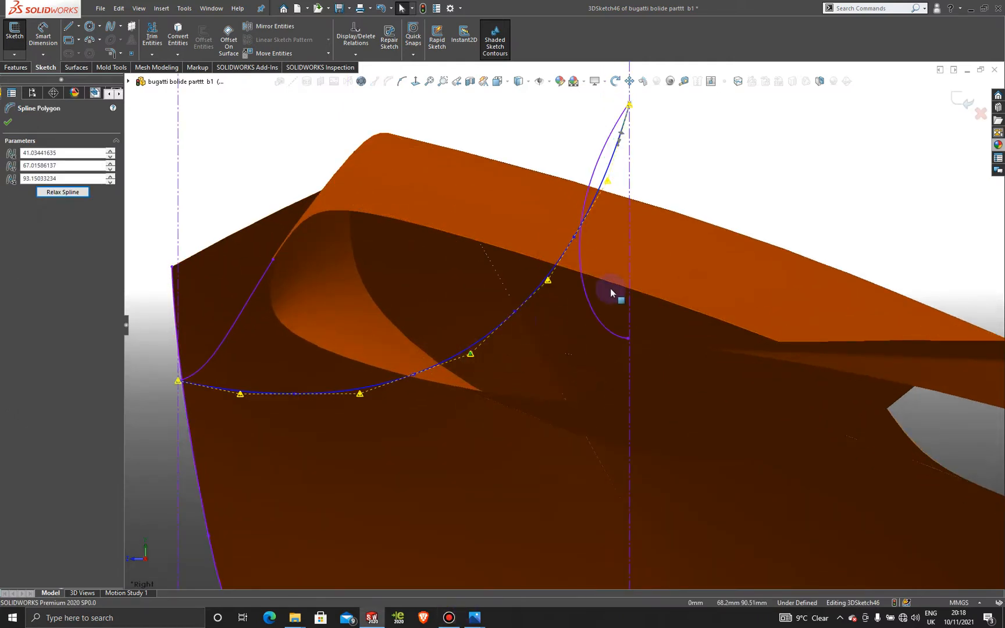
Reshape the spline's upper half with its three control points below the top endpoint, giving a steeper drop and a tighter lower bend.
drag(608, 181, 598, 179)
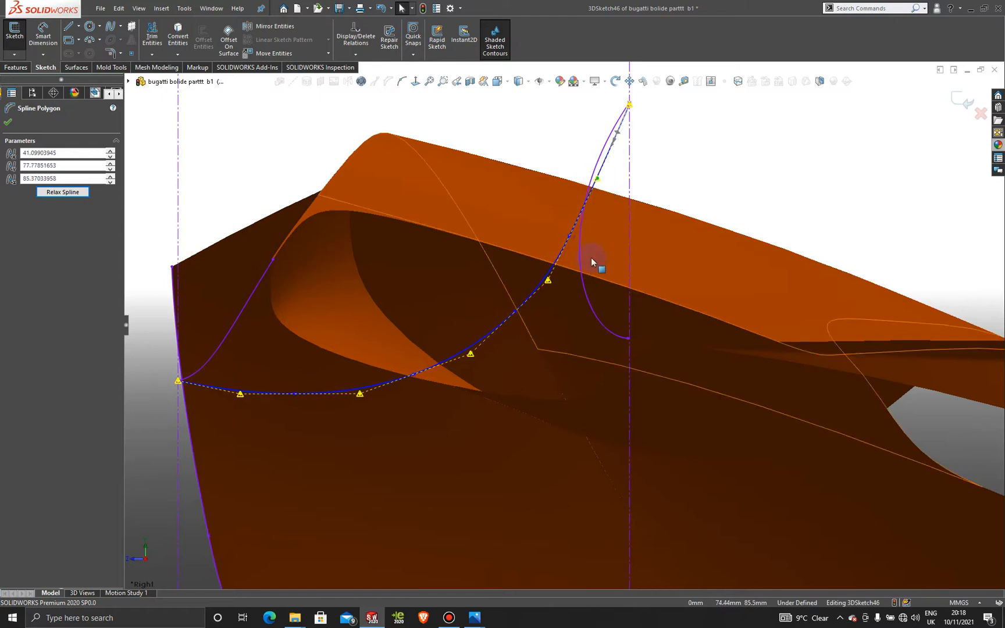
drag(549, 281, 548, 299)
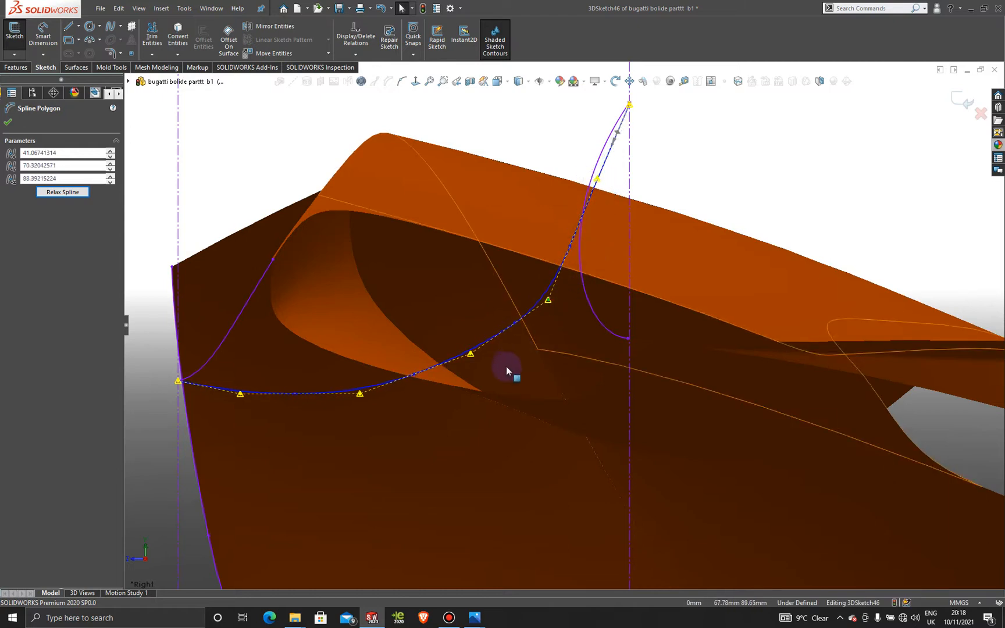
drag(471, 353, 479, 368)
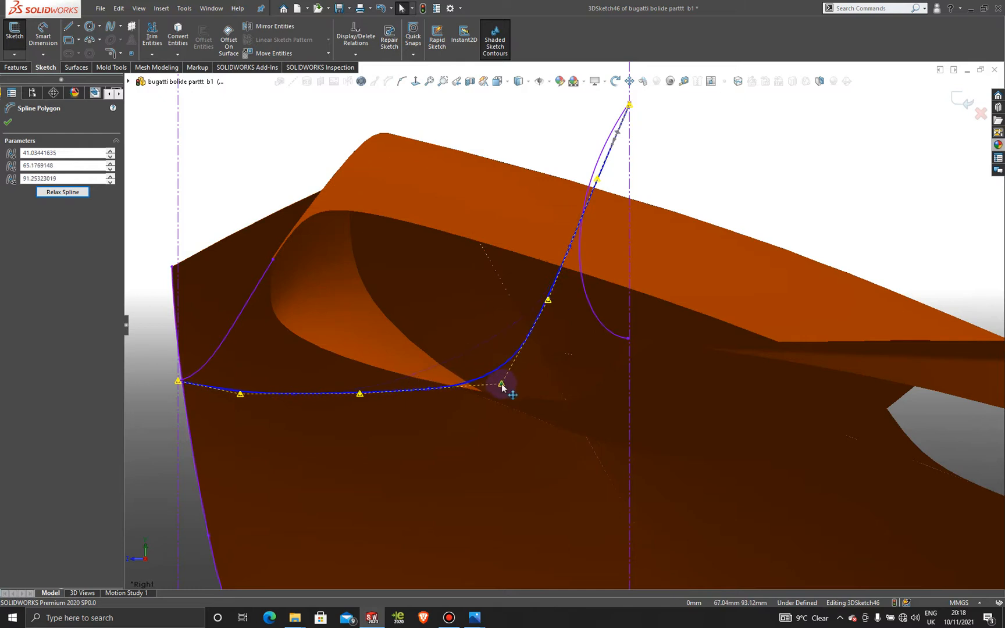
drag(552, 305, 542, 287)
drag(600, 182, 589, 175)
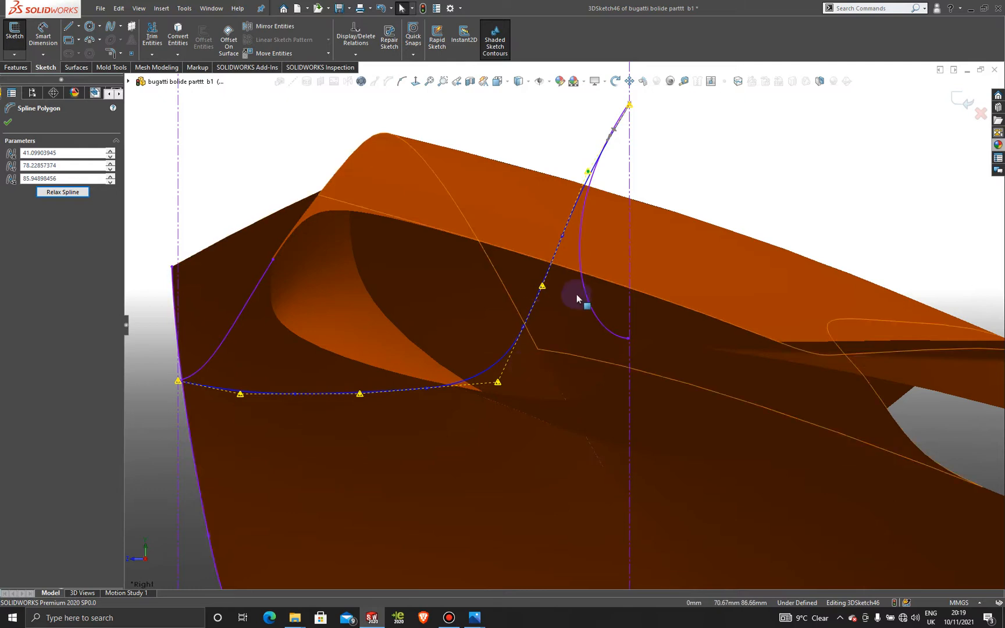
Shift the spline's bend closer beneath the upper endpoint by moving the corner control point and the one above it.
scroll(576, 294, up, 3)
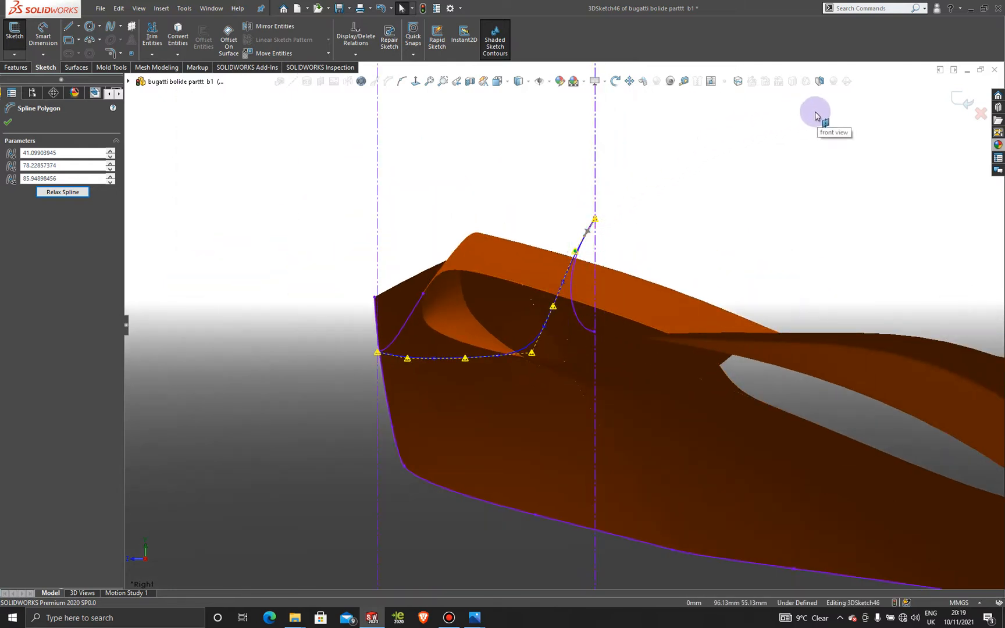
scroll(504, 289, down, 4)
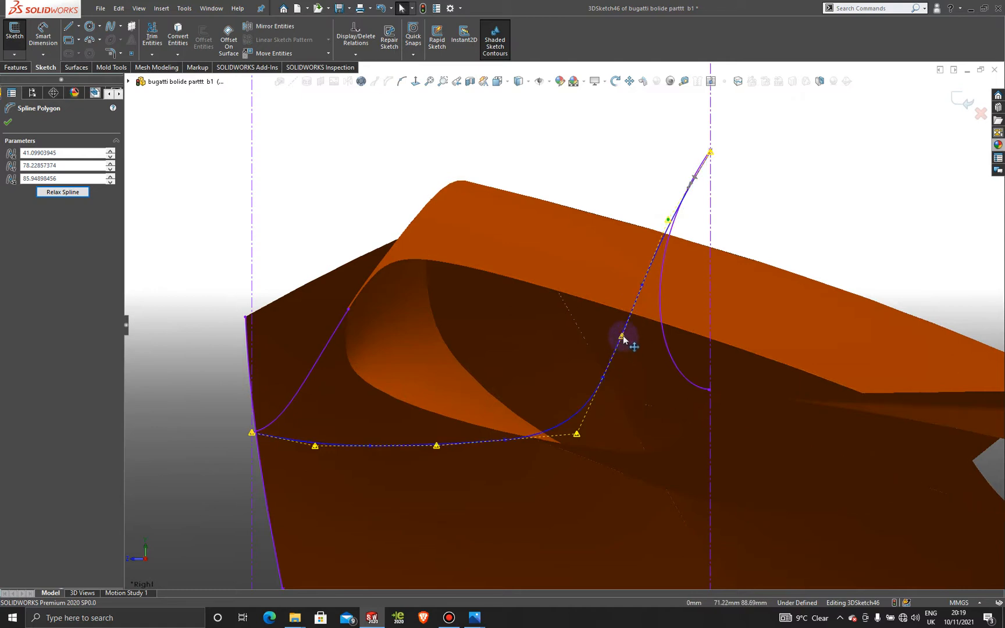
drag(622, 339, 620, 334)
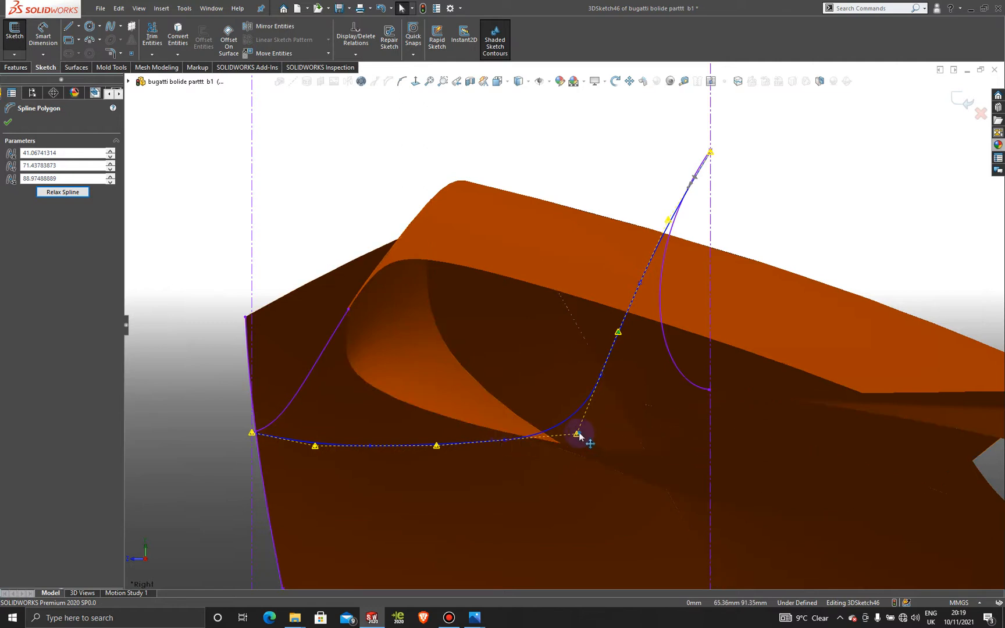
drag(578, 433, 642, 460)
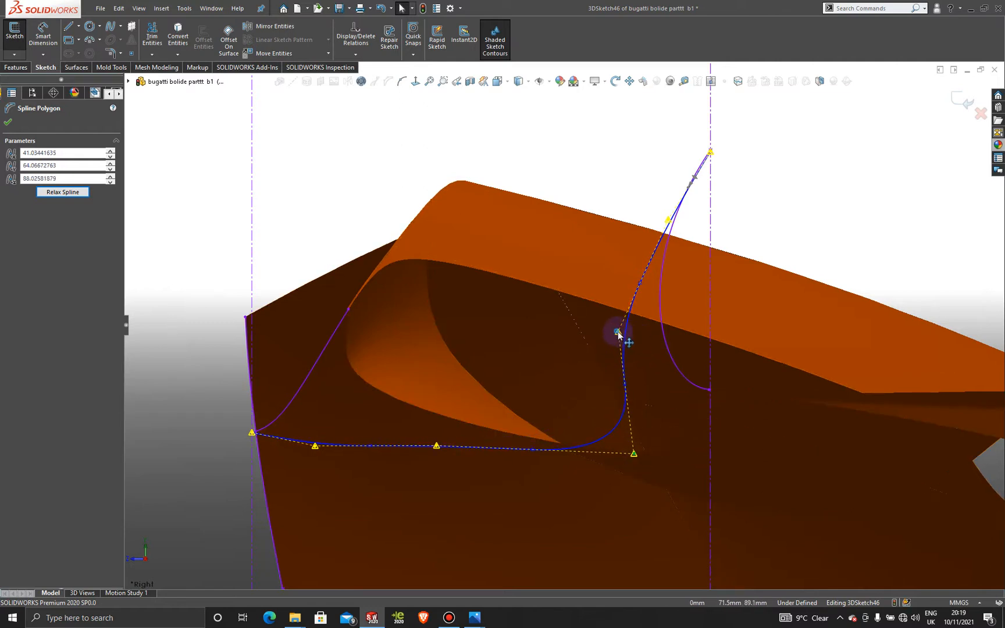
drag(619, 334, 652, 351)
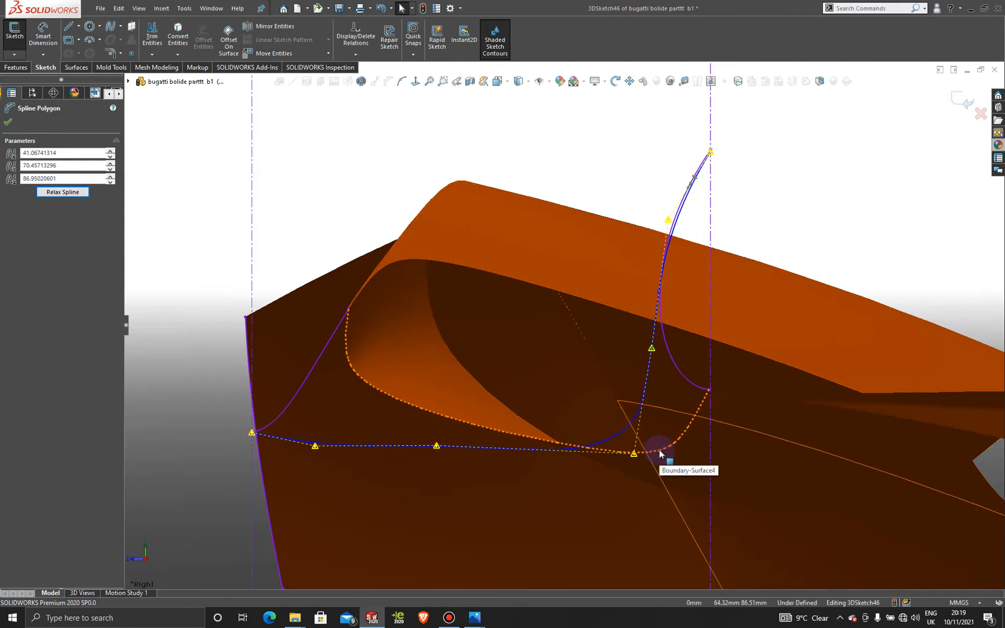
Deepen the spline's lower stretch by pulling down the two control points nearest the lower endpoint, then lower the corner control point slightly.
scroll(481, 431, up, 3)
scroll(450, 382, down, 3)
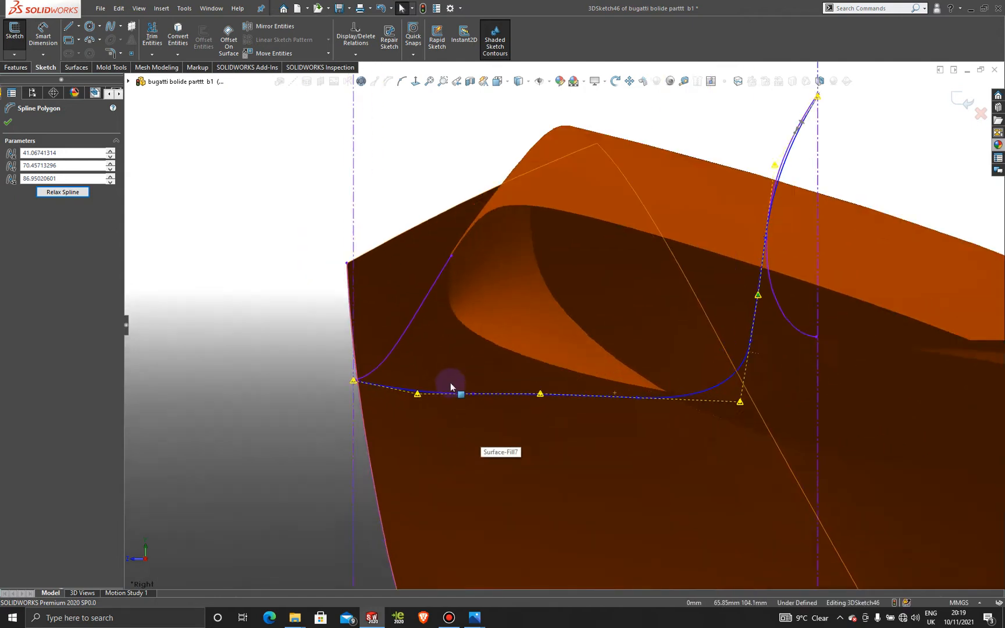
scroll(450, 382, down, 2)
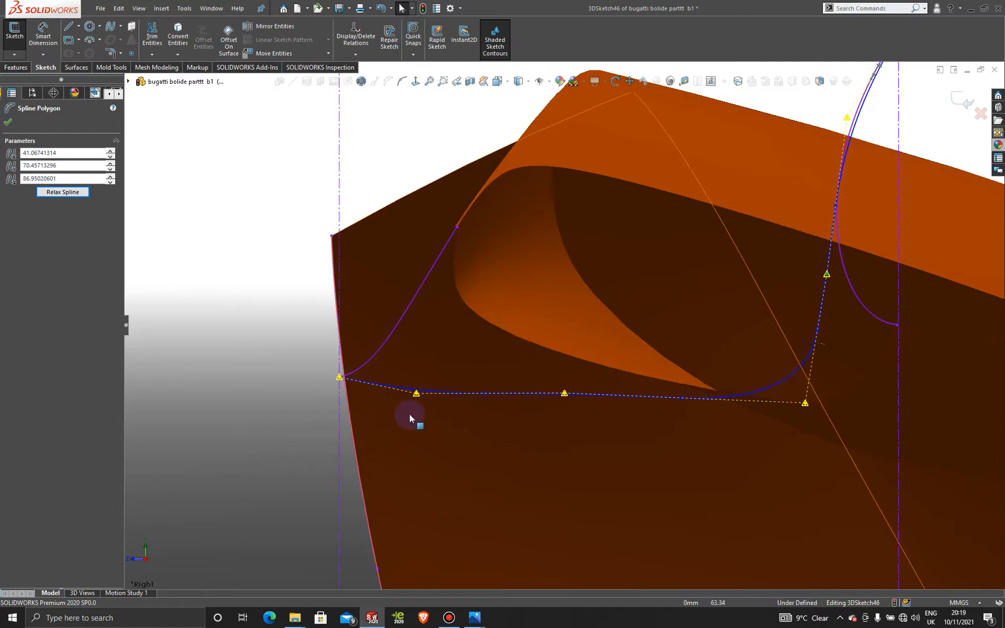
drag(416, 394, 401, 427)
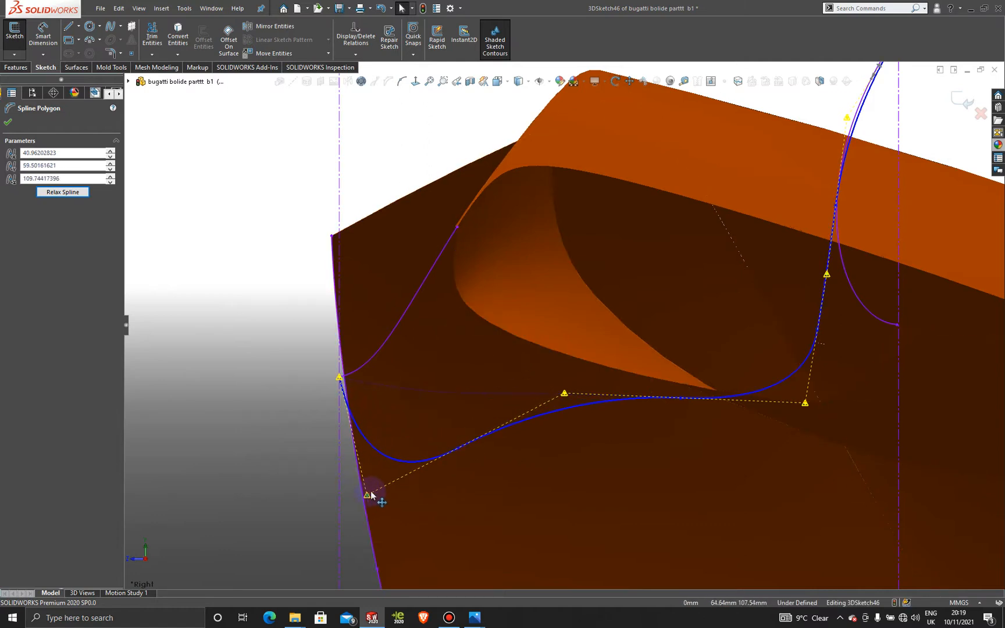
drag(565, 395, 536, 506)
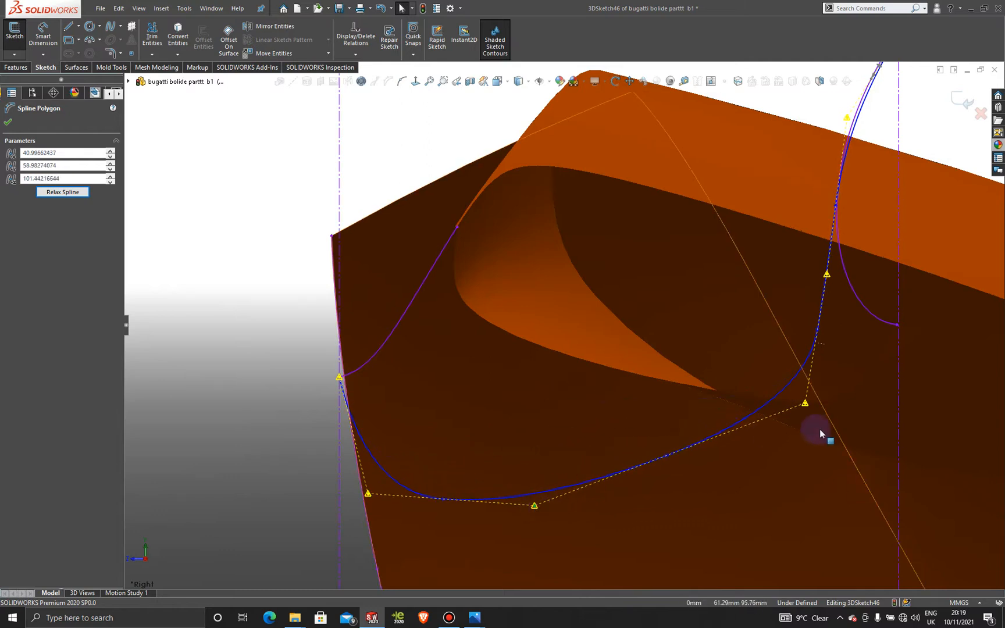
drag(801, 409, 808, 437)
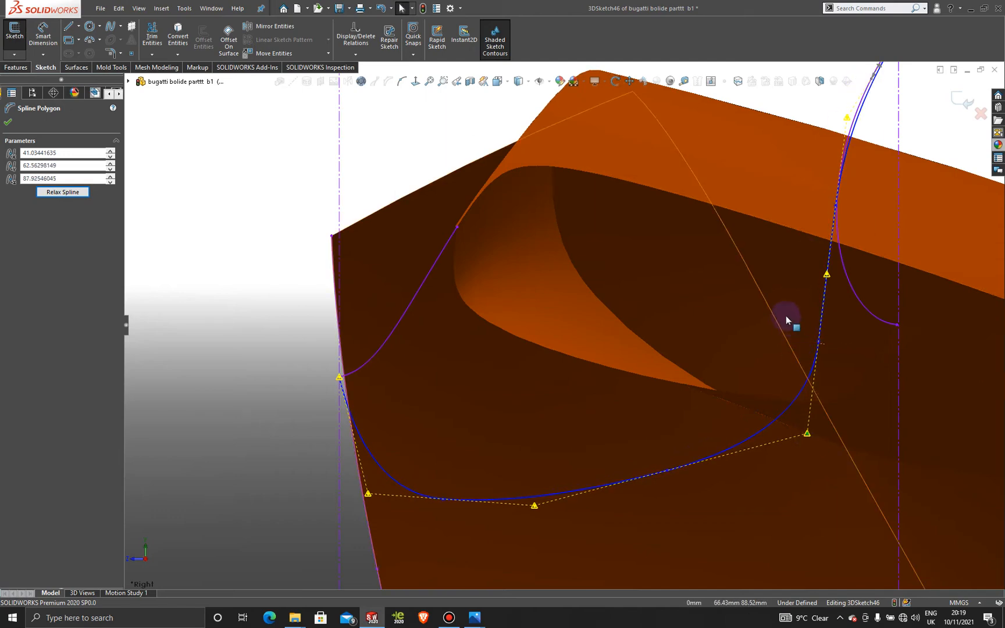
Examine the reshaped connecting spline against the door curves and body surfaces from several angles.
scroll(754, 325, up, 4)
middle_drag(667, 316, 715, 324)
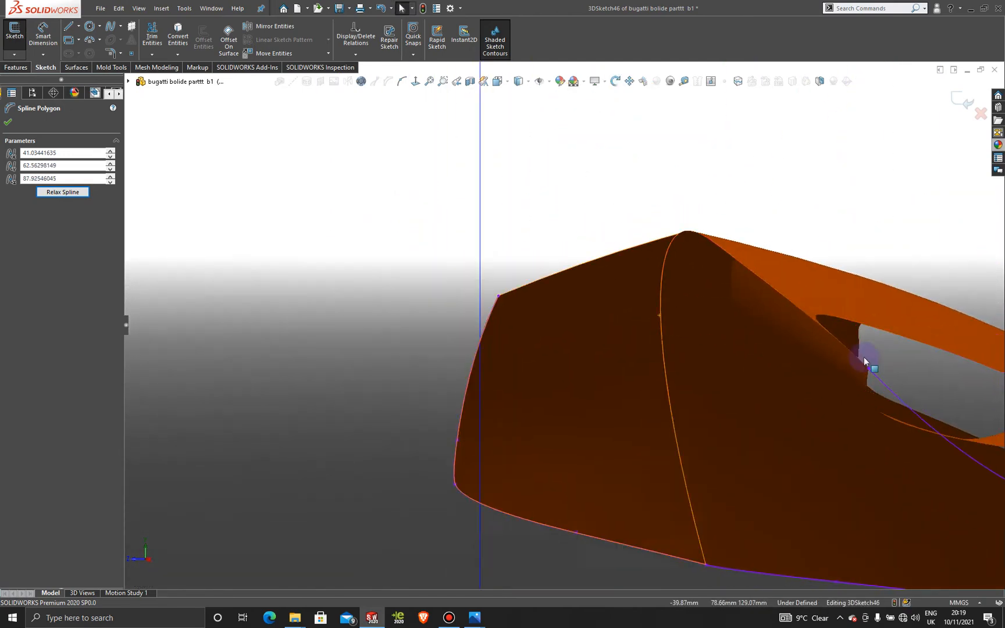
scroll(918, 383, up, 4)
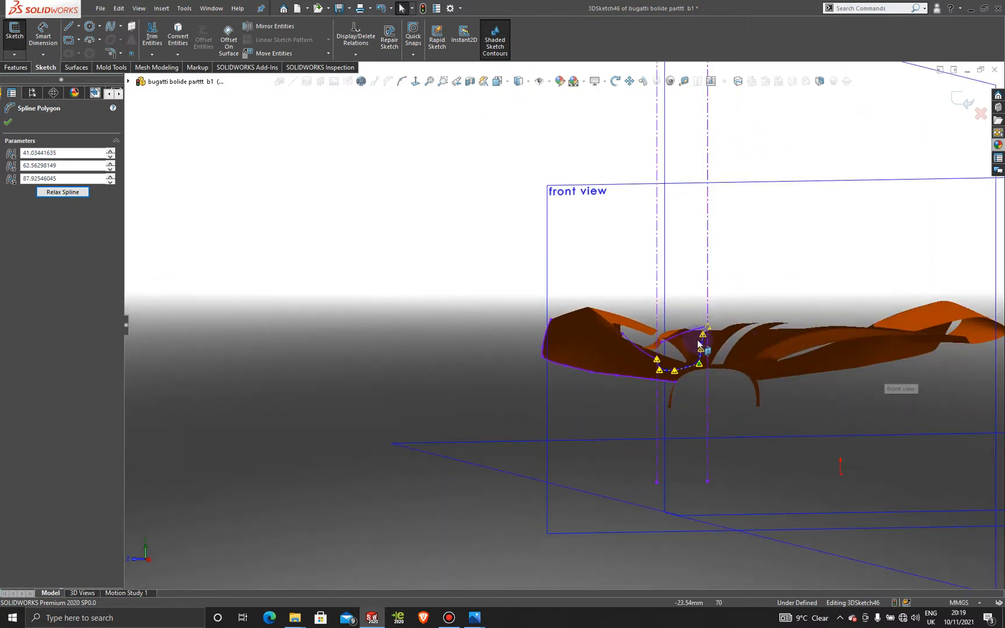
middle_drag(907, 389, 709, 380)
scroll(775, 478, down, 8)
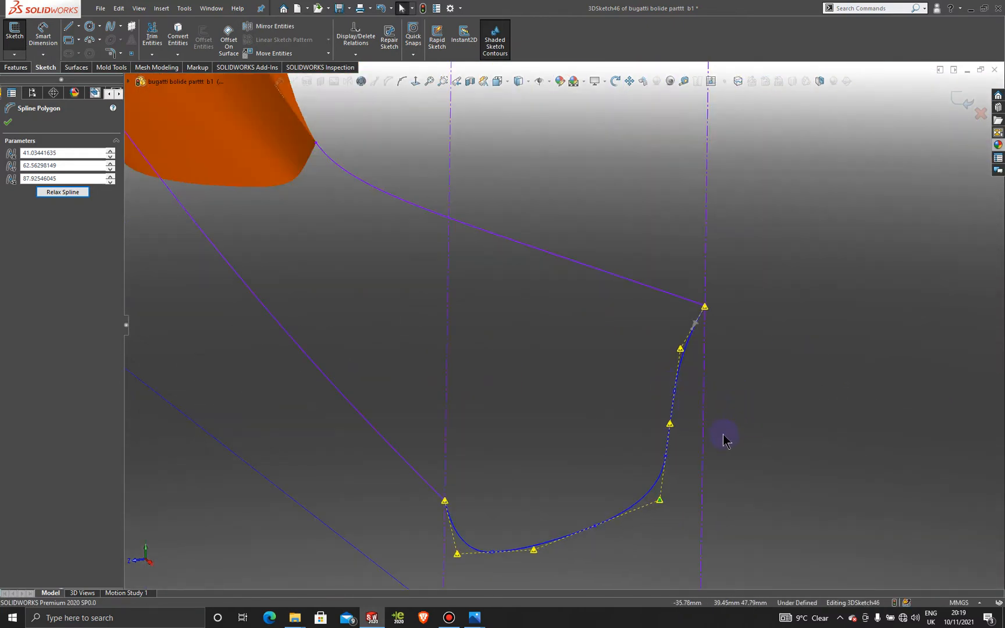
scroll(664, 406, up, 2)
scroll(655, 397, down, 2)
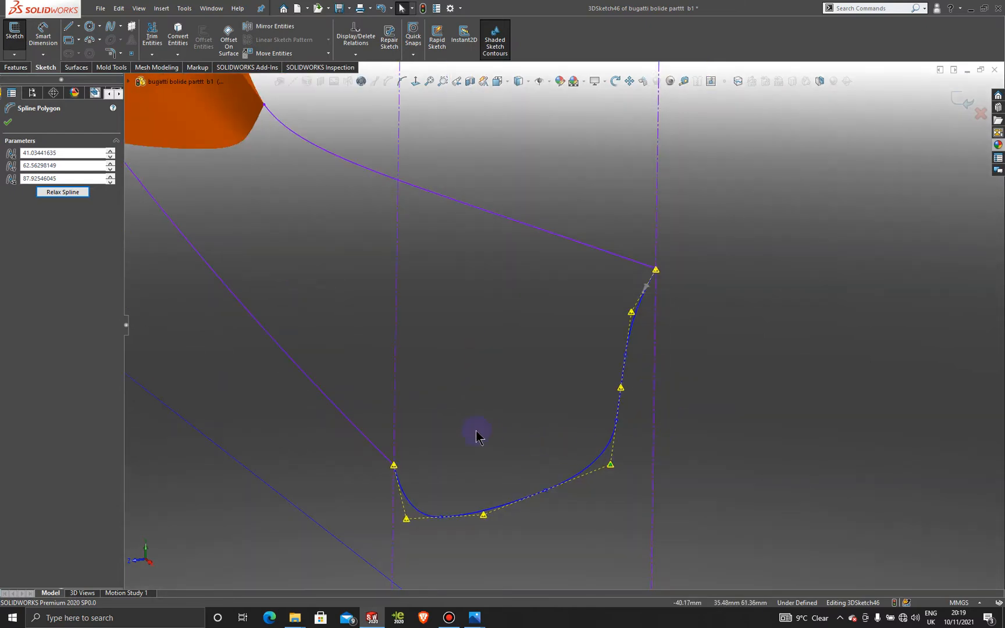
mouse_move(483, 464)
middle_down()
mouse_move(473, 446)
mouse_move(490, 445)
middle_up()
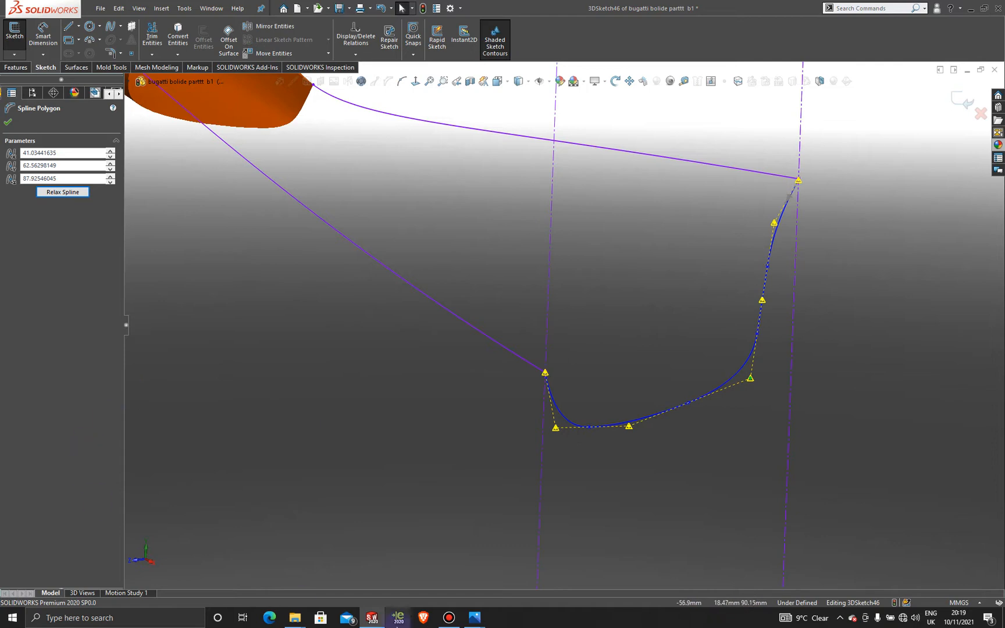
Examine the blue side panel's end near the air intake in 960x0.jpg, return to SOLIDWORKS and compare the connecting spline's shape.
mouse_move(481, 622)
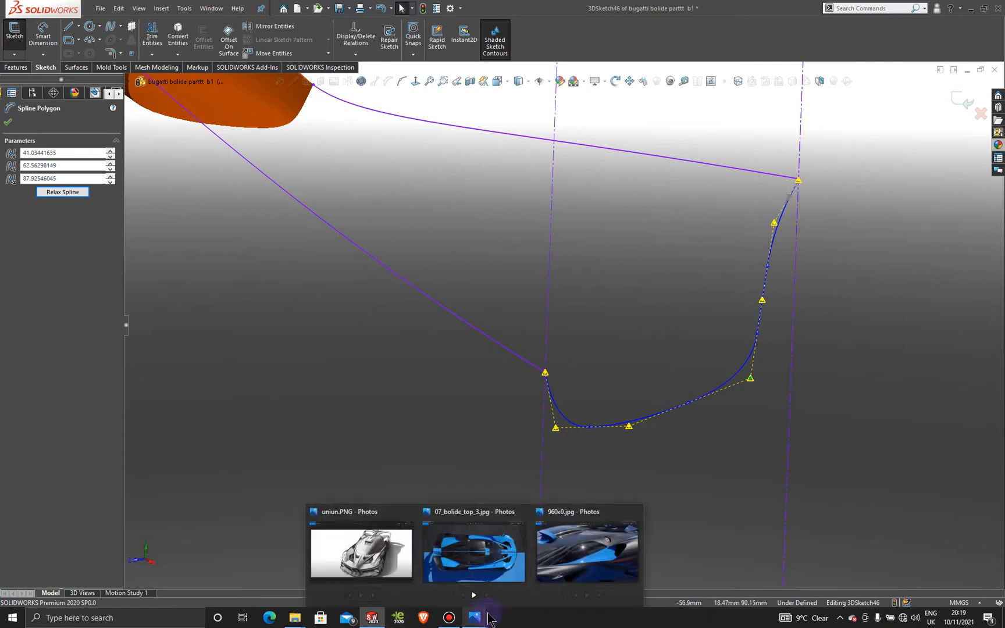
mouse_move(572, 560)
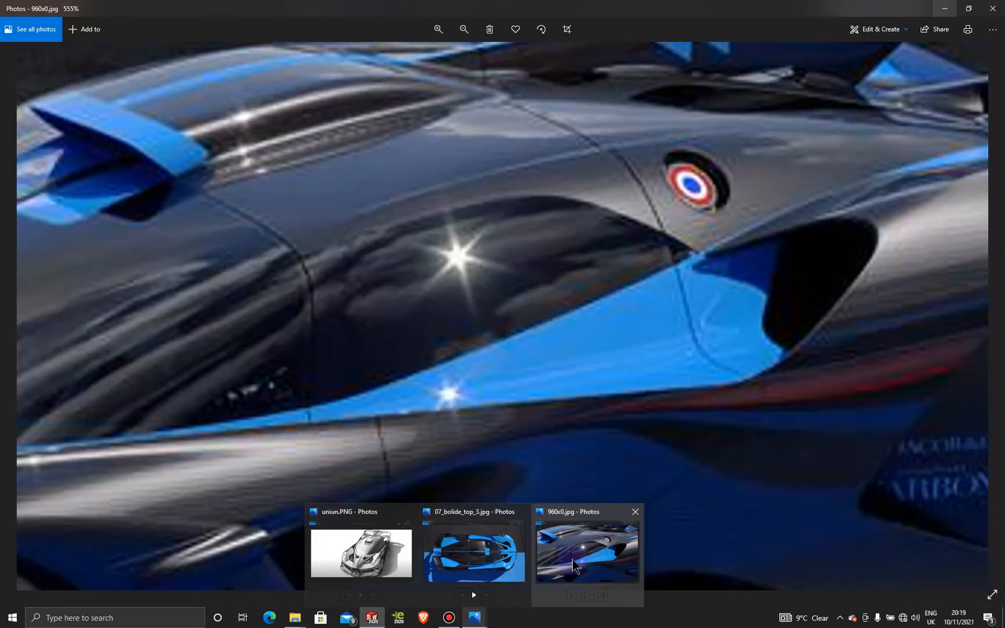
click(572, 560)
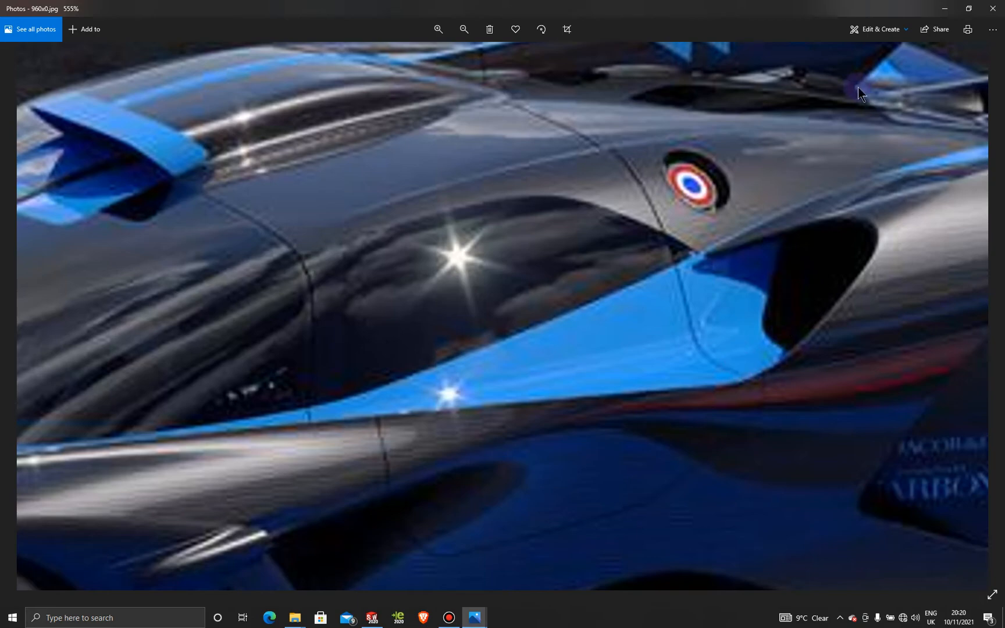
click(943, 10)
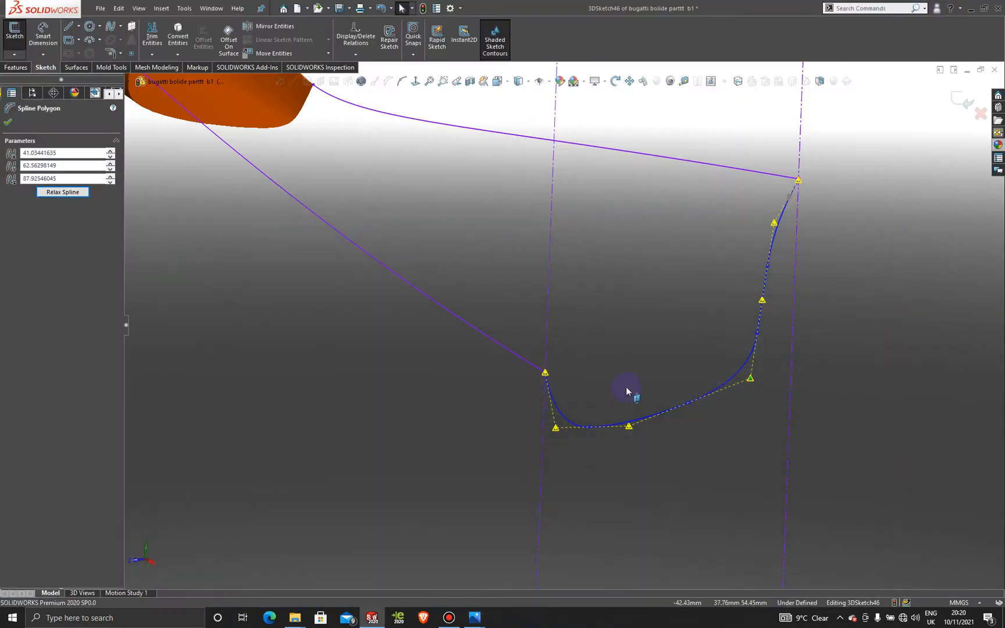
mouse_move(626, 387)
middle_down()
mouse_move(624, 359)
mouse_move(598, 382)
mouse_move(611, 388)
middle_up()
scroll(447, 392, up, 3)
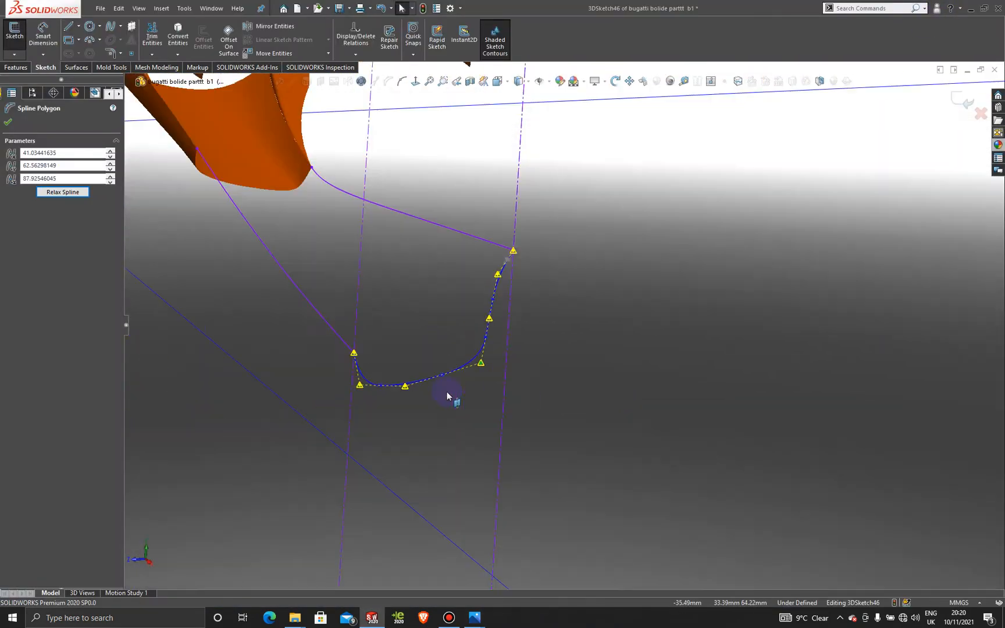
scroll(447, 392, up, 1)
scroll(368, 336, down, 4)
scroll(440, 364, down, 1)
middle_drag(536, 400, 522, 394)
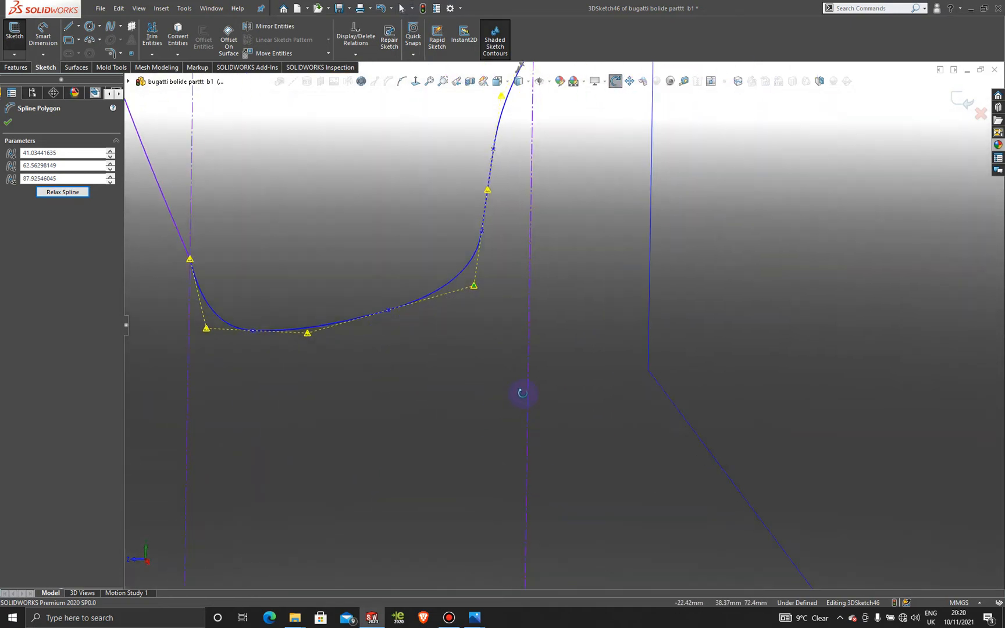
In the Right view, flatten and raise the connecting spline's lower stretch by repositioning the two control points nearest its lower endpoint.
key(space)
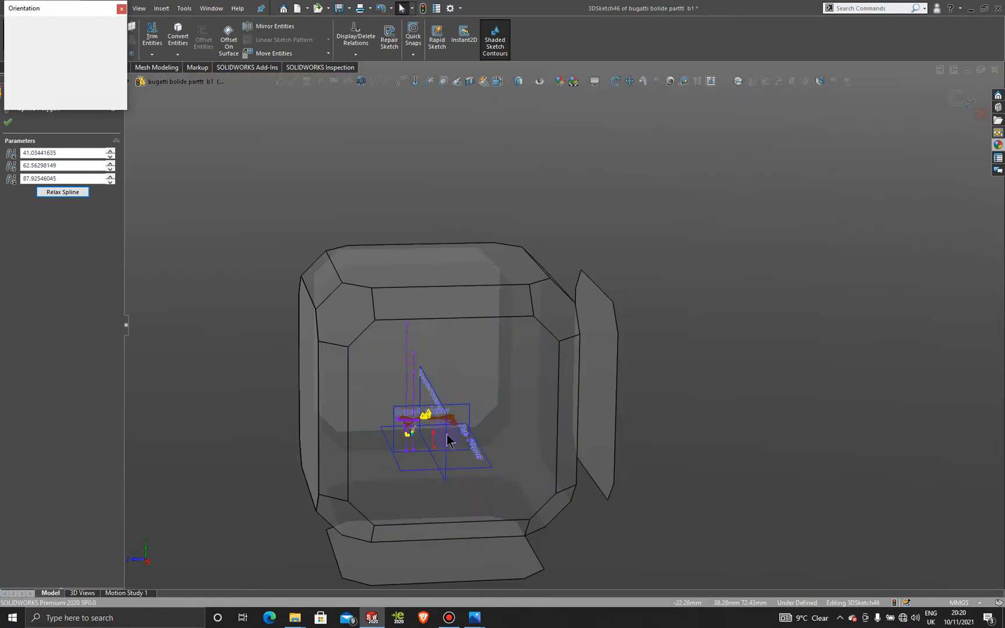
click(452, 459)
scroll(469, 443, down, 5)
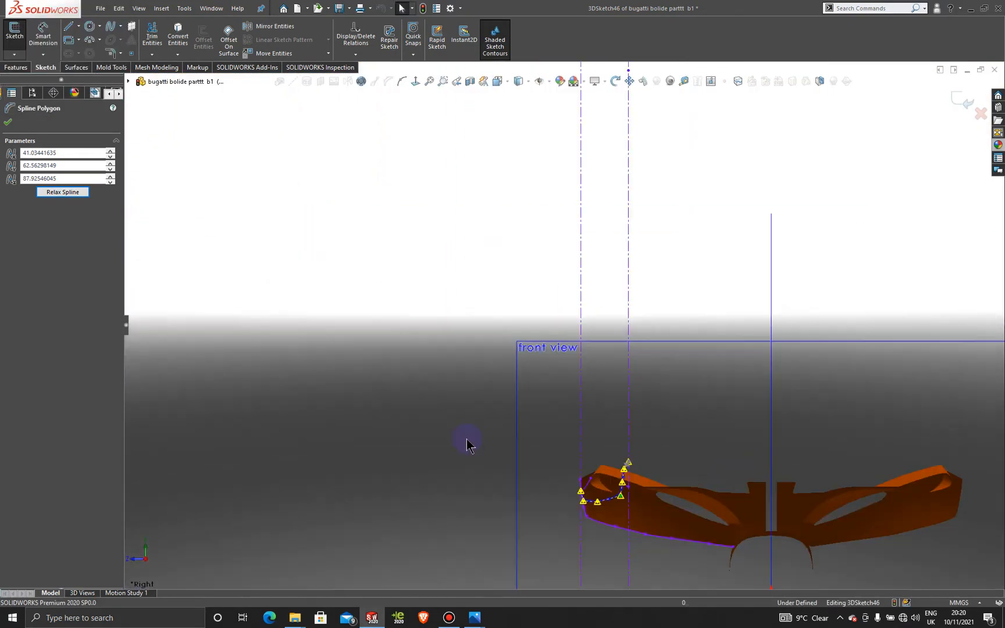
scroll(547, 407, down, 4)
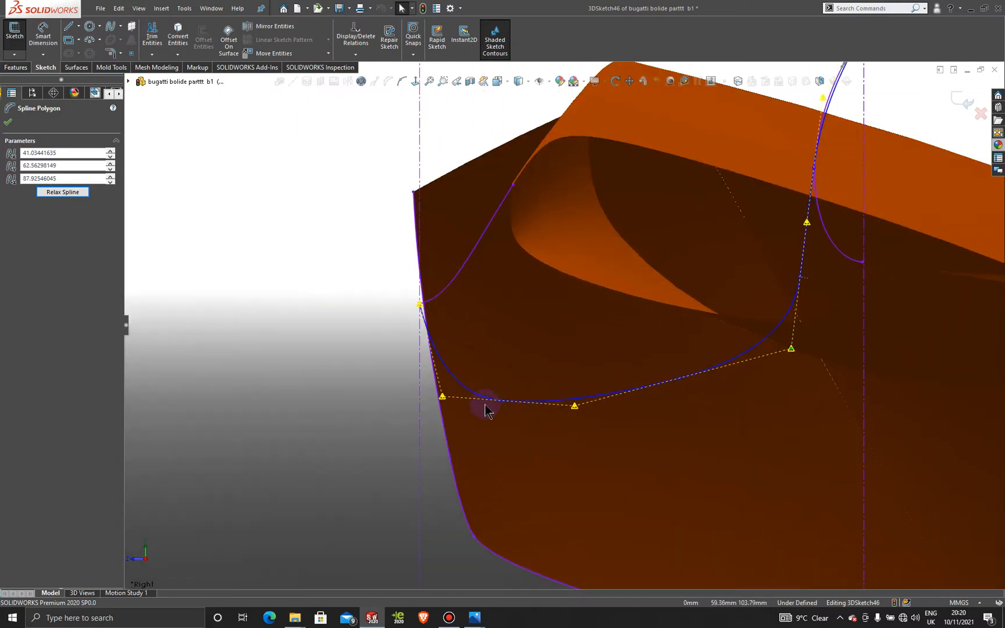
drag(446, 394, 456, 378)
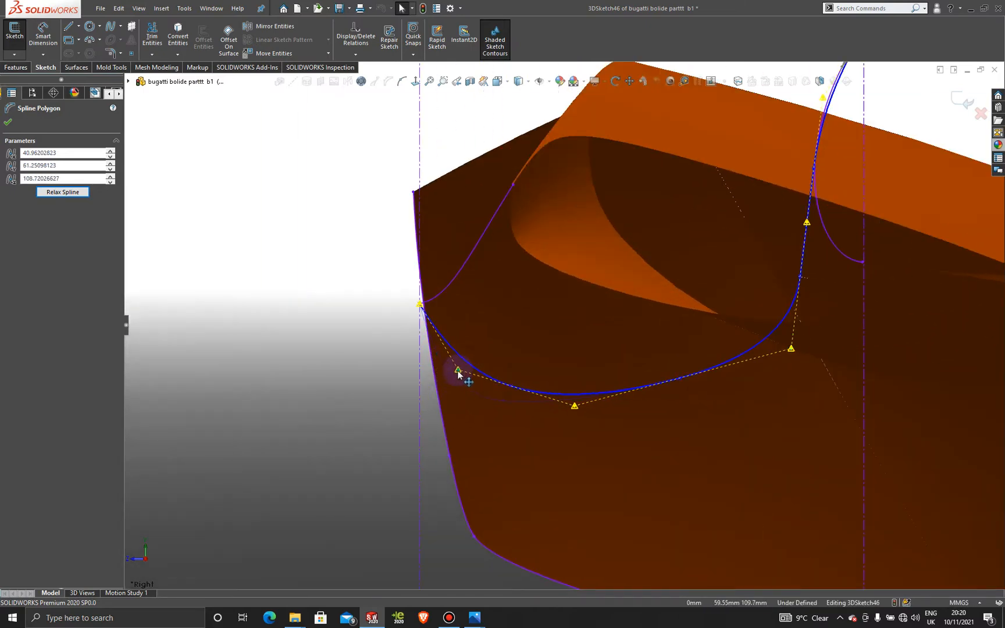
drag(574, 401, 604, 399)
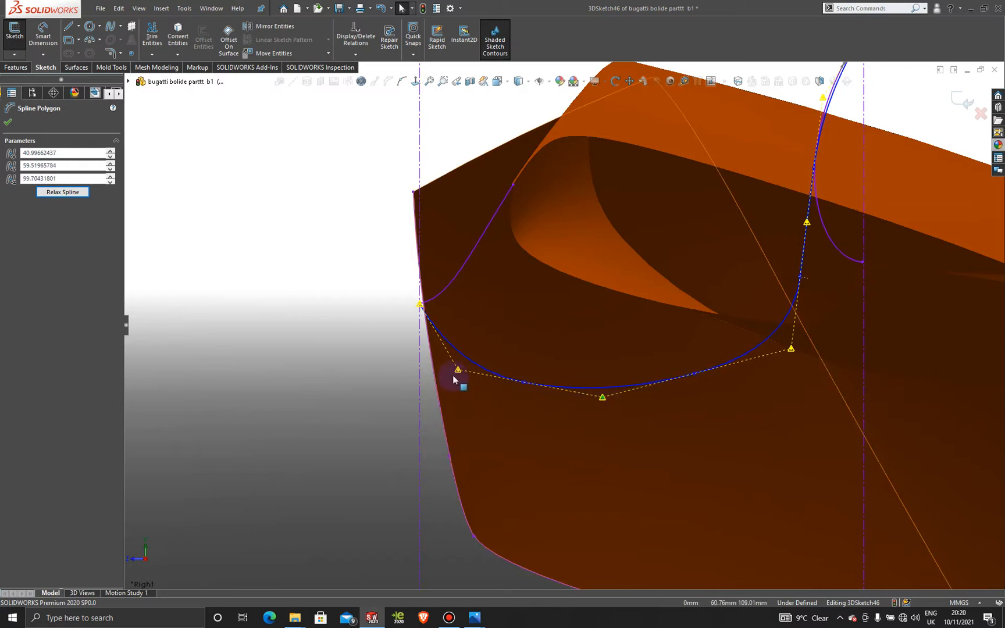
drag(454, 372, 455, 357)
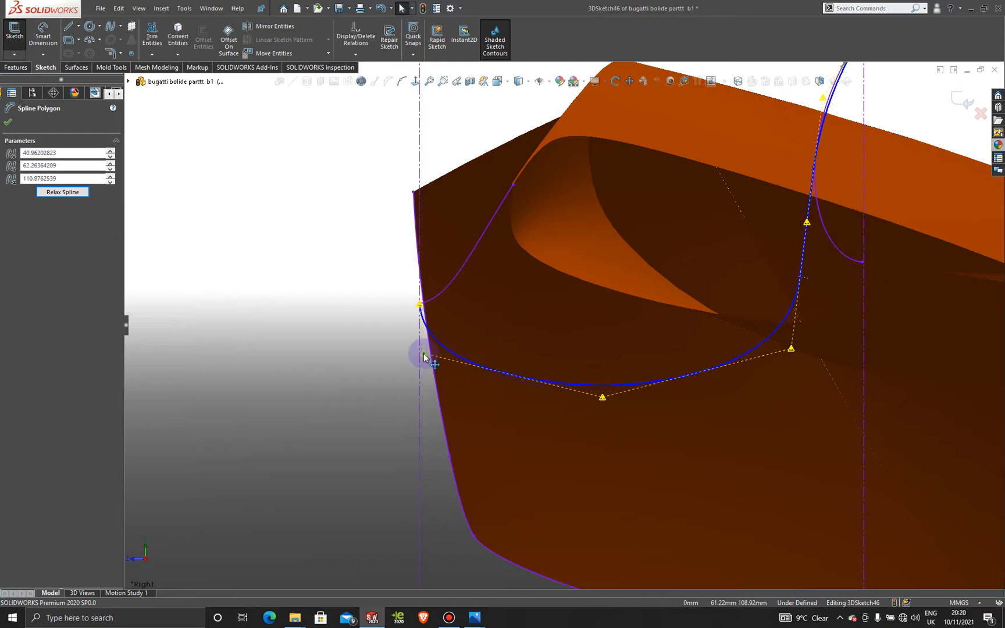
drag(602, 398, 508, 382)
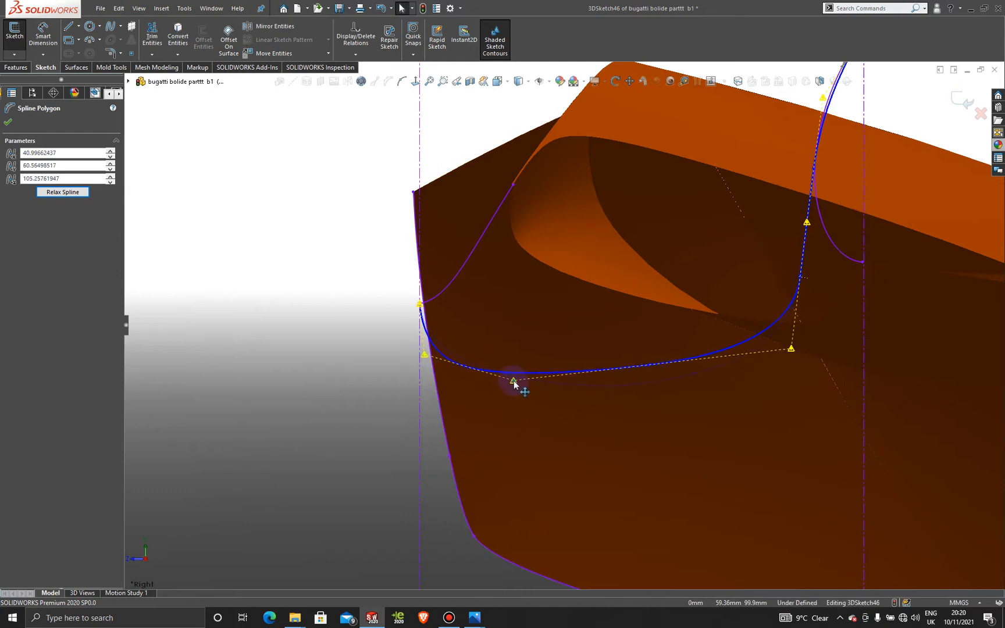
drag(513, 381, 518, 377)
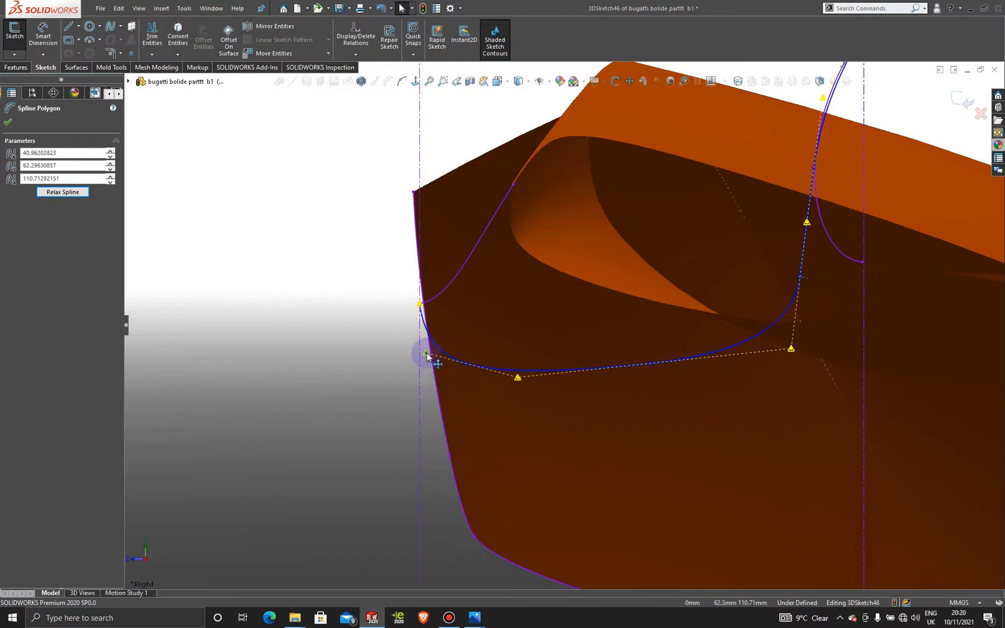
Move the connecting spline's corner control point slightly inward, lower its neighbouring control point a little, and finish the 3D sketch.
middle_drag(696, 340, 713, 168)
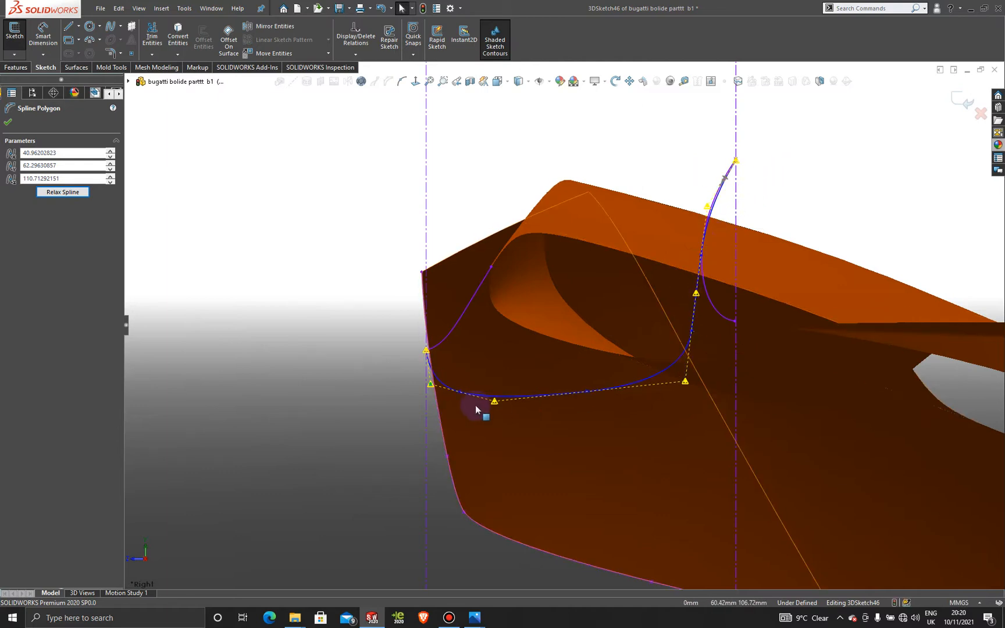
drag(689, 386, 681, 381)
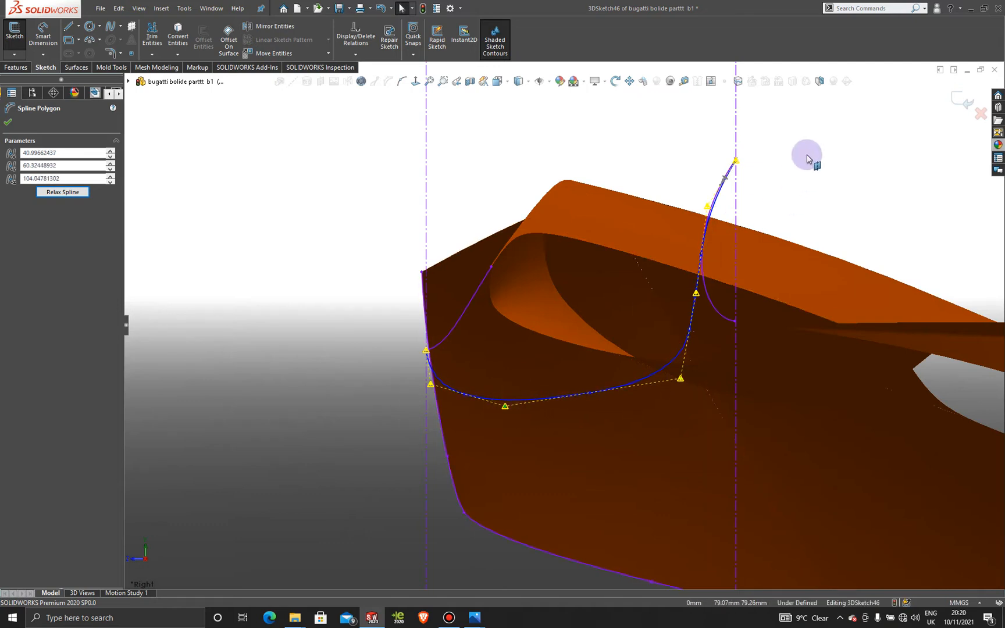
click(957, 100)
click(957, 100)
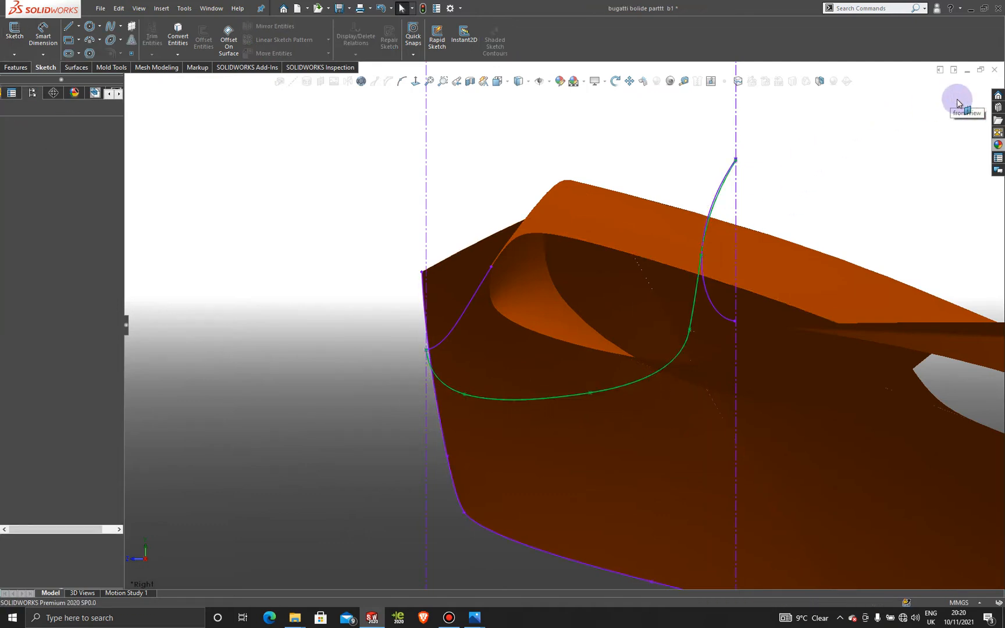
scroll(573, 311, up, 5)
middle_drag(515, 316, 550, 360)
scroll(551, 359, up, 2)
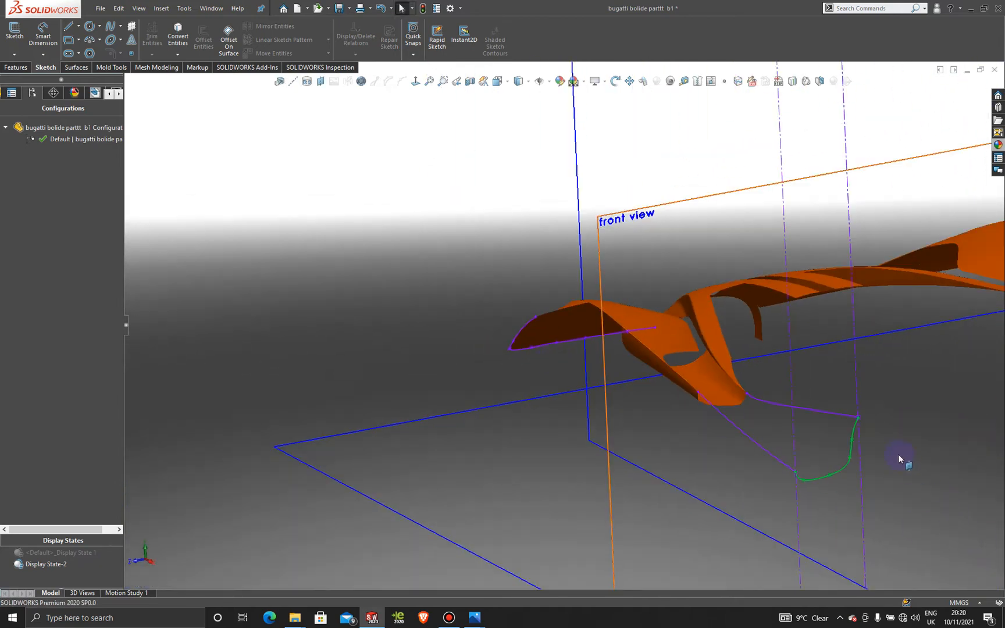
scroll(814, 454, down, 6)
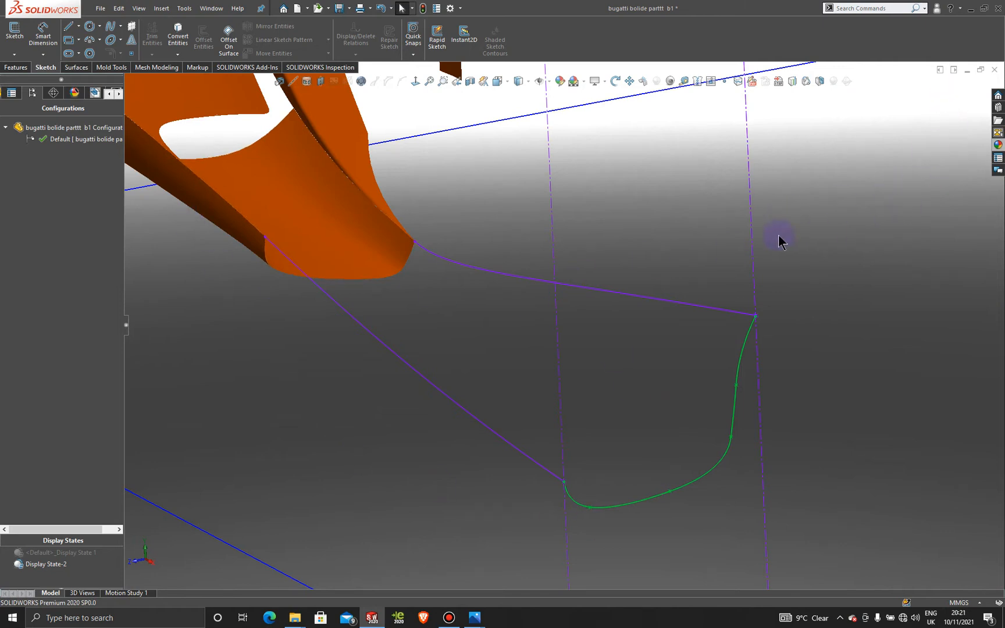
click(76, 68)
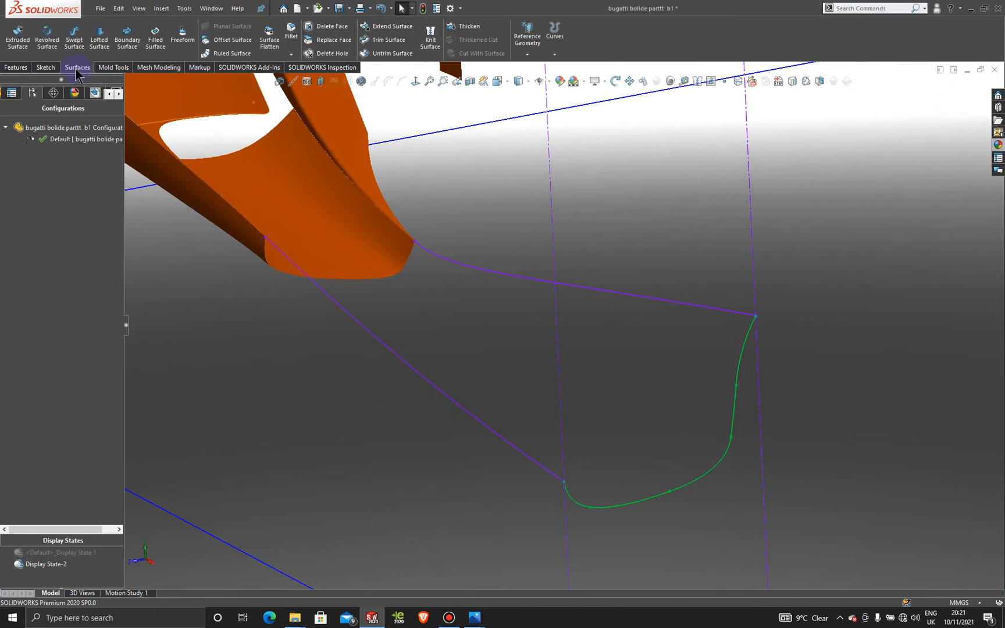
click(156, 39)
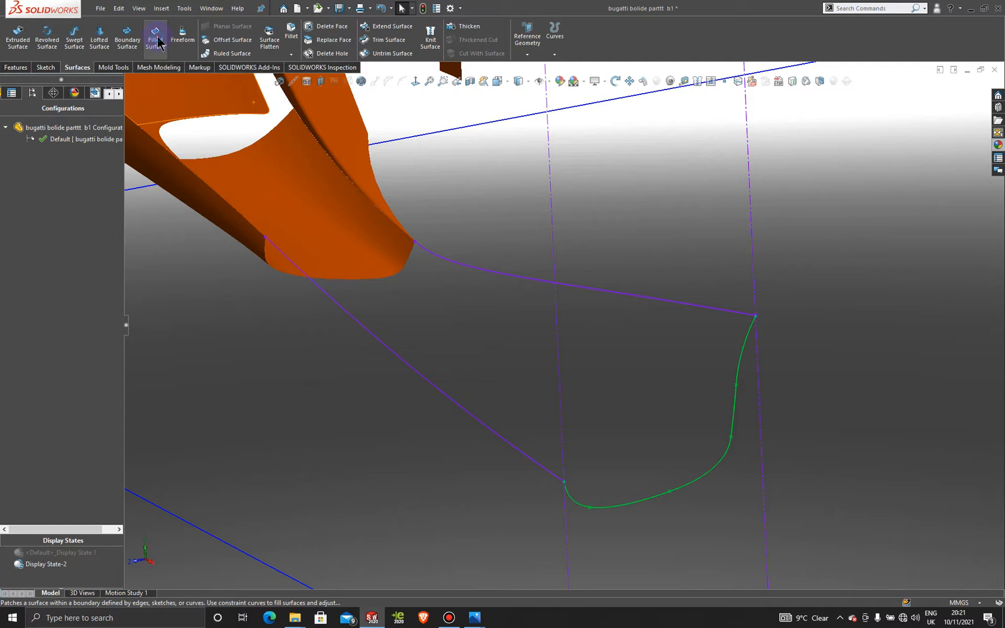
click(530, 285)
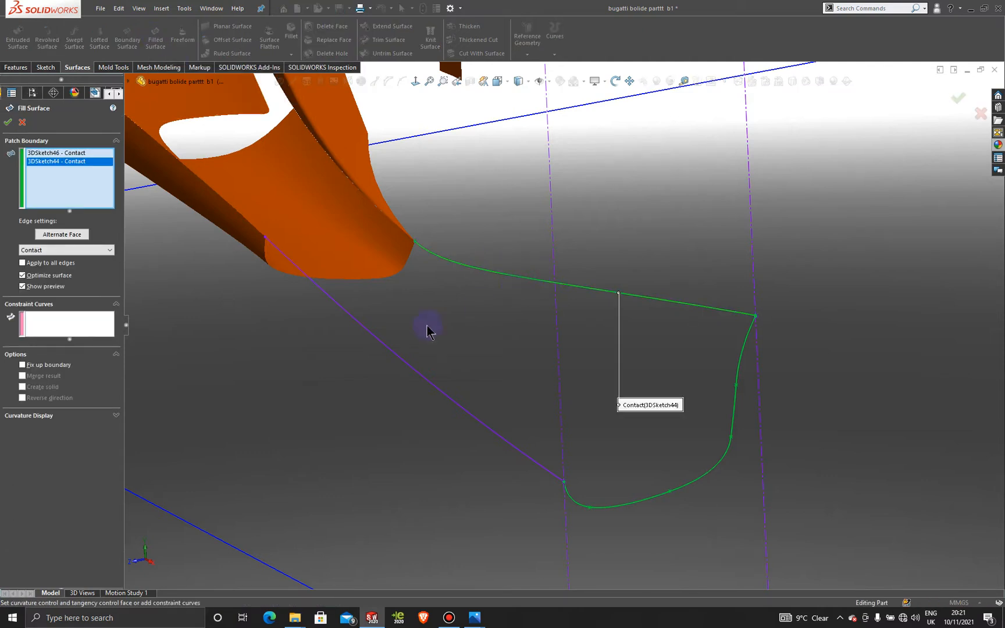
click(378, 346)
click(362, 279)
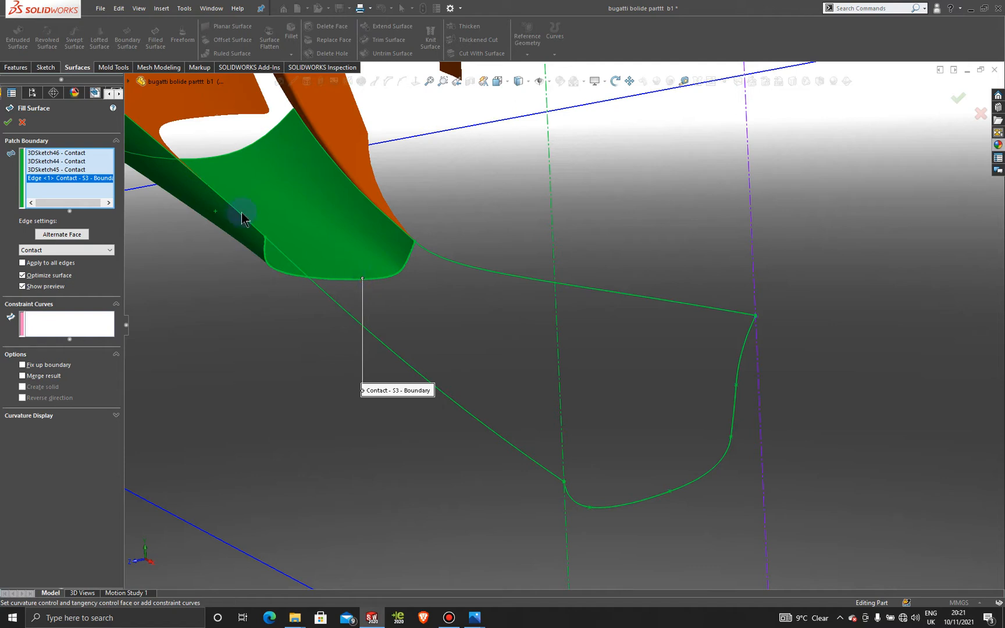
click(22, 122)
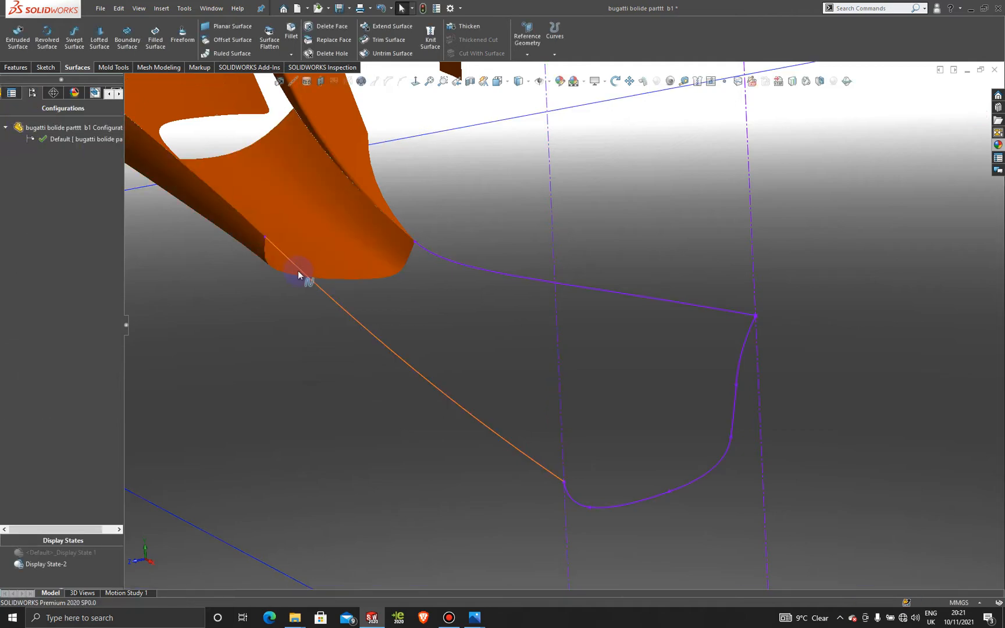
Start a new 3D sketch and begin a spline where the lower door curve meets the end edge of the orange body surface.
middle_drag(263, 260, 247, 270)
scroll(291, 242, down, 5)
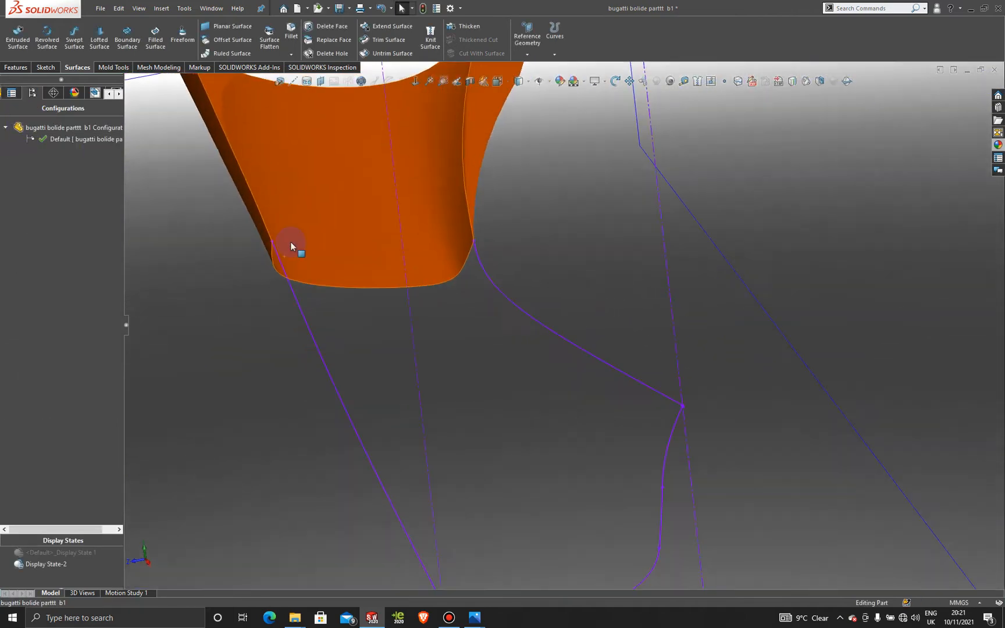
scroll(369, 269, down, 2)
middle_drag(366, 321, 321, 303)
scroll(212, 260, down, 4)
scroll(228, 285, down, 3)
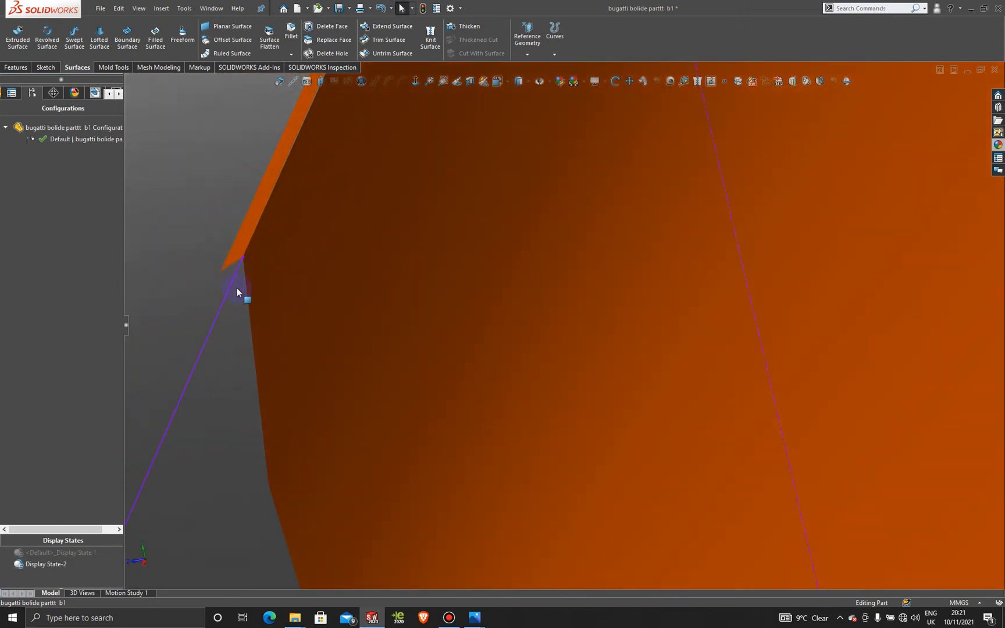
click(45, 67)
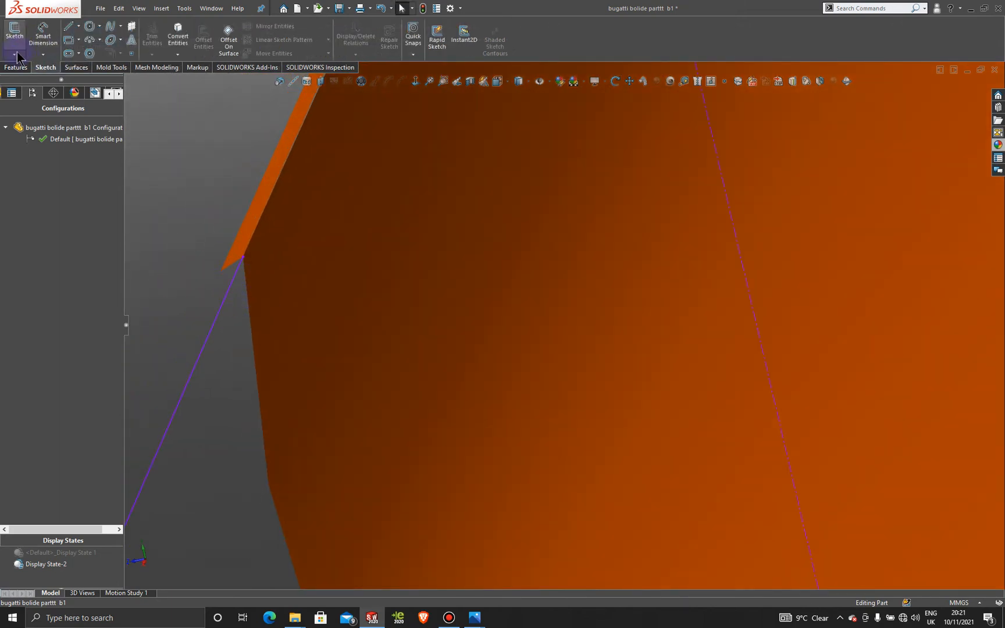
click(14, 55)
click(40, 79)
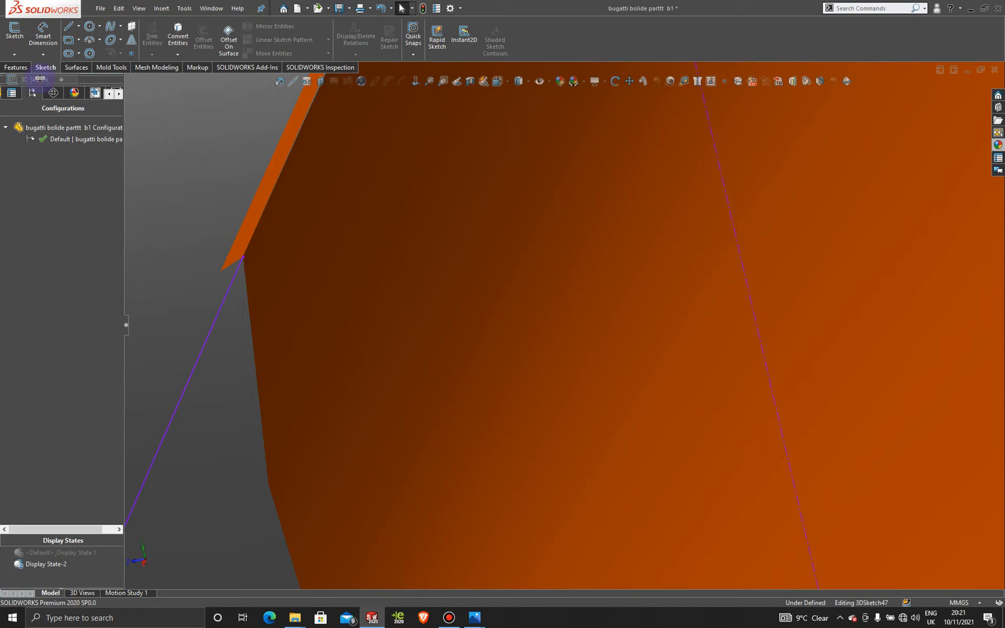
click(110, 28)
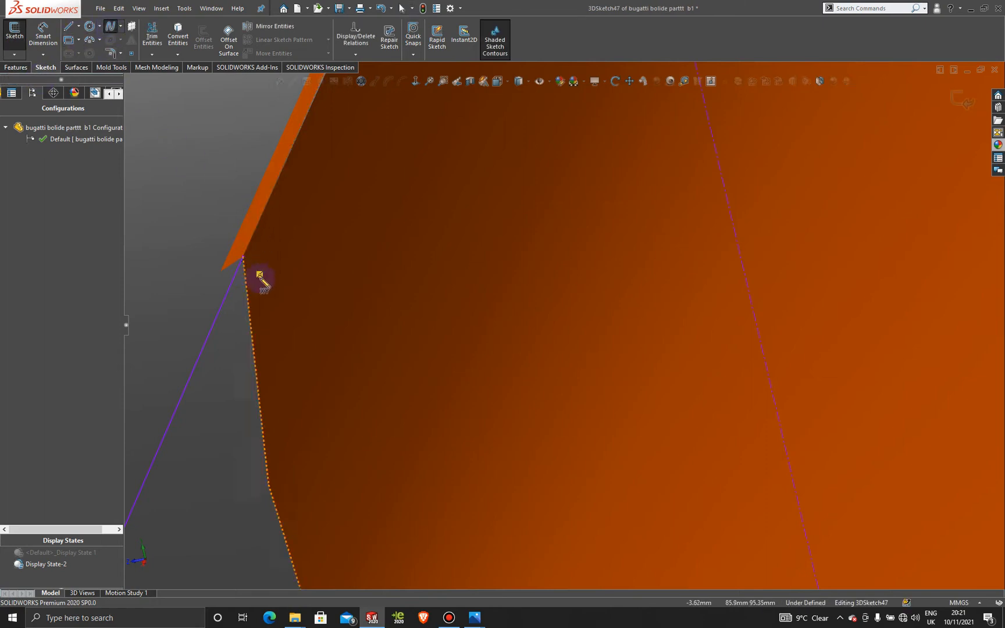
scroll(256, 271, down, 3)
click(213, 247)
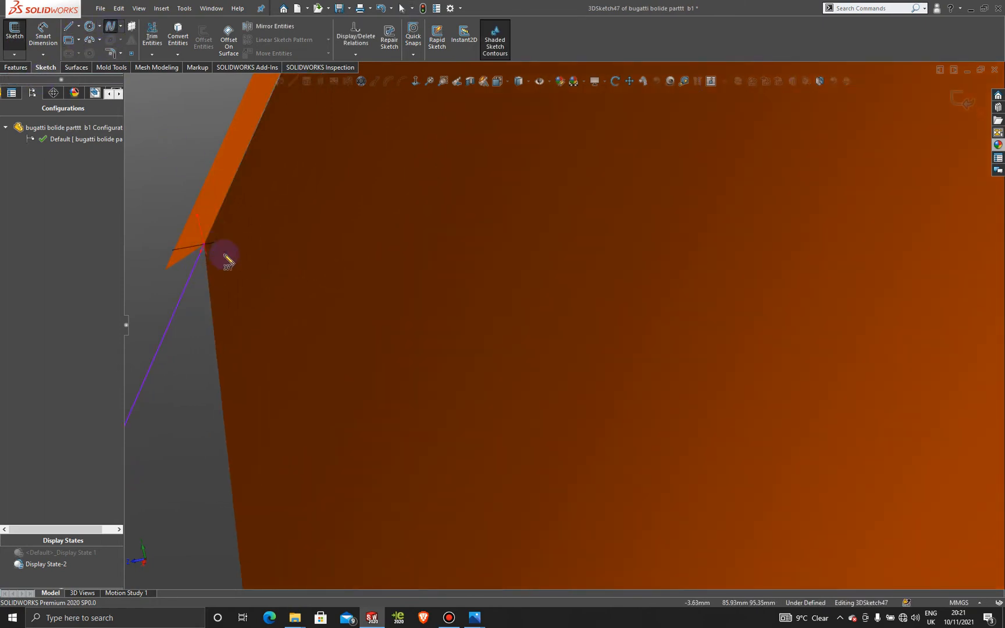
Place spline points down the side of the orange surface's end edge and around its first rounded corner.
click(210, 320)
scroll(283, 332, up, 5)
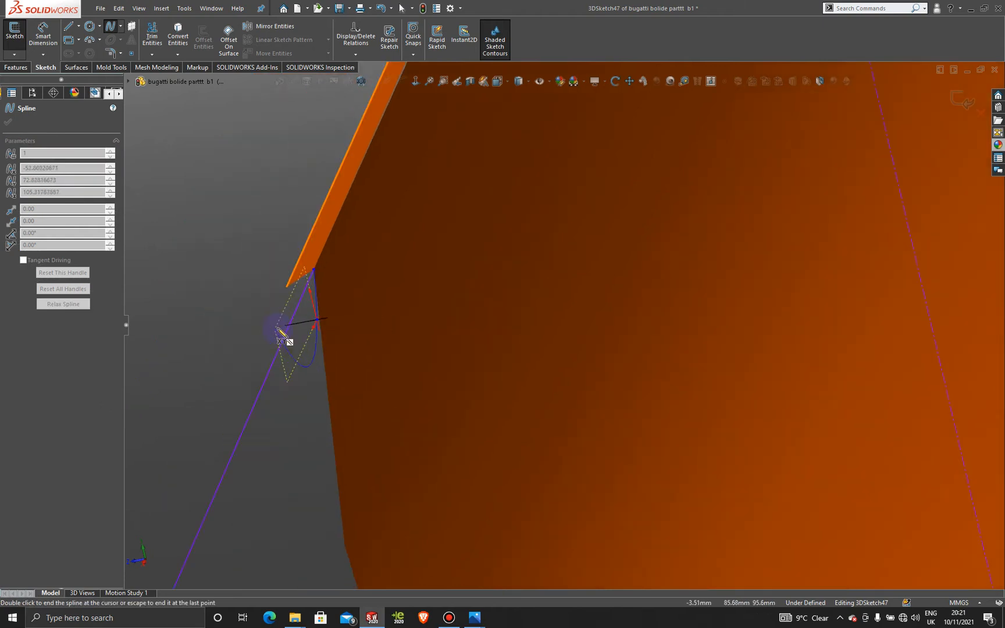
scroll(494, 434, down, 1)
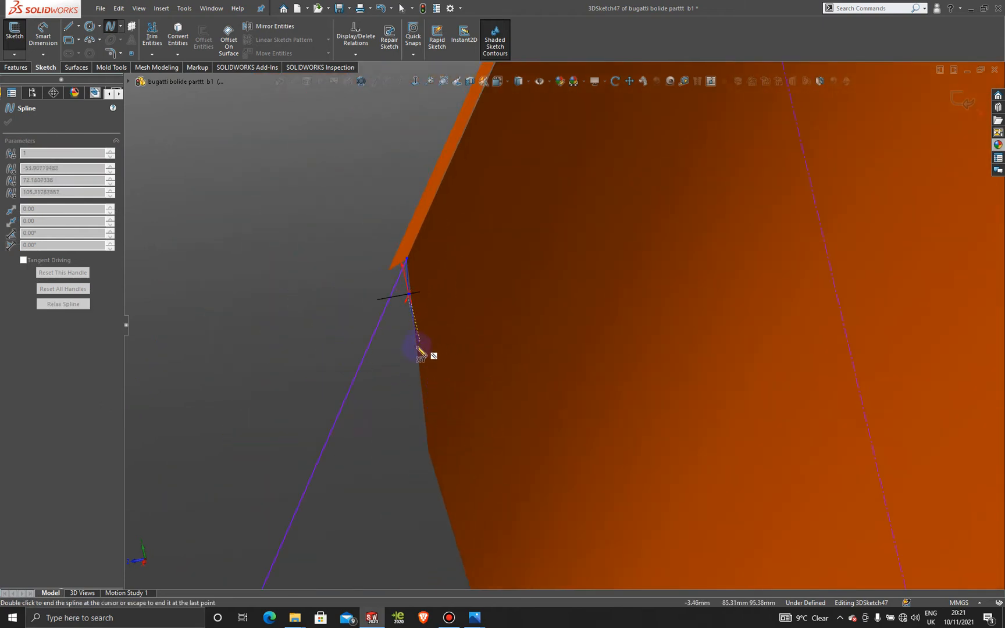
click(415, 351)
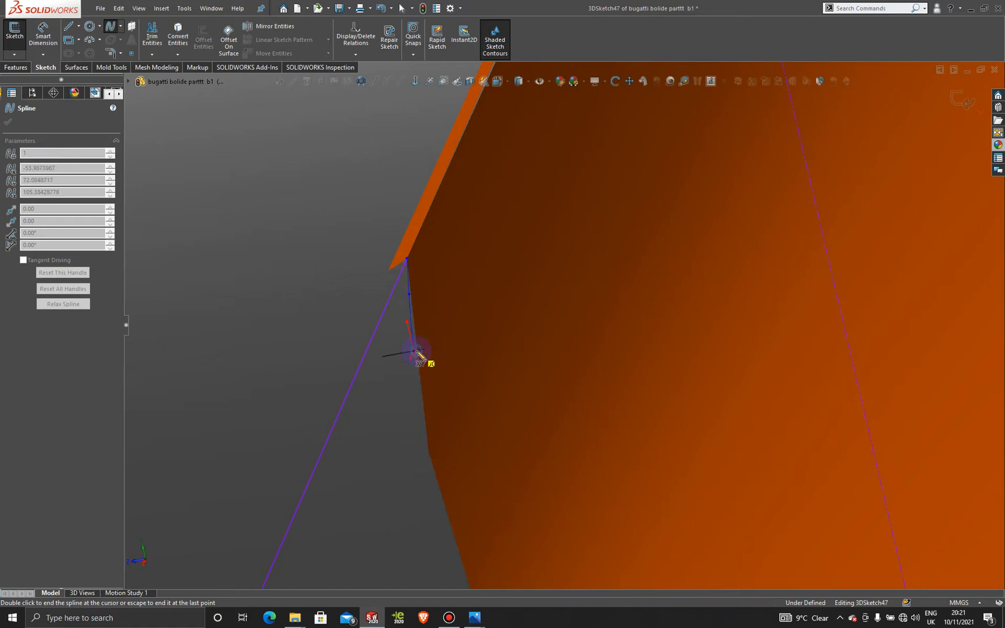
click(428, 435)
scroll(459, 409, up, 4)
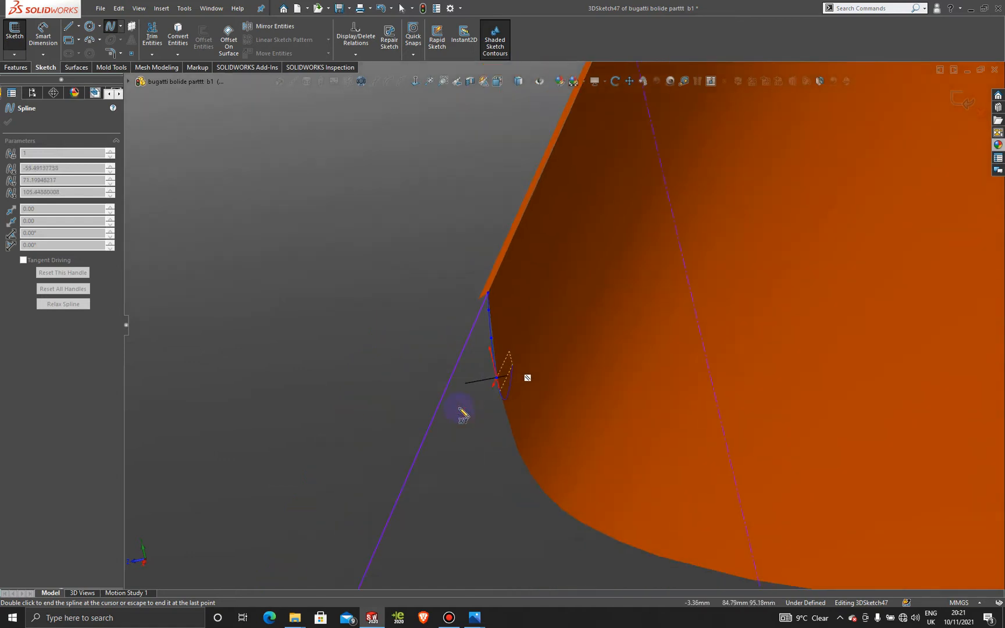
click(519, 453)
click(547, 494)
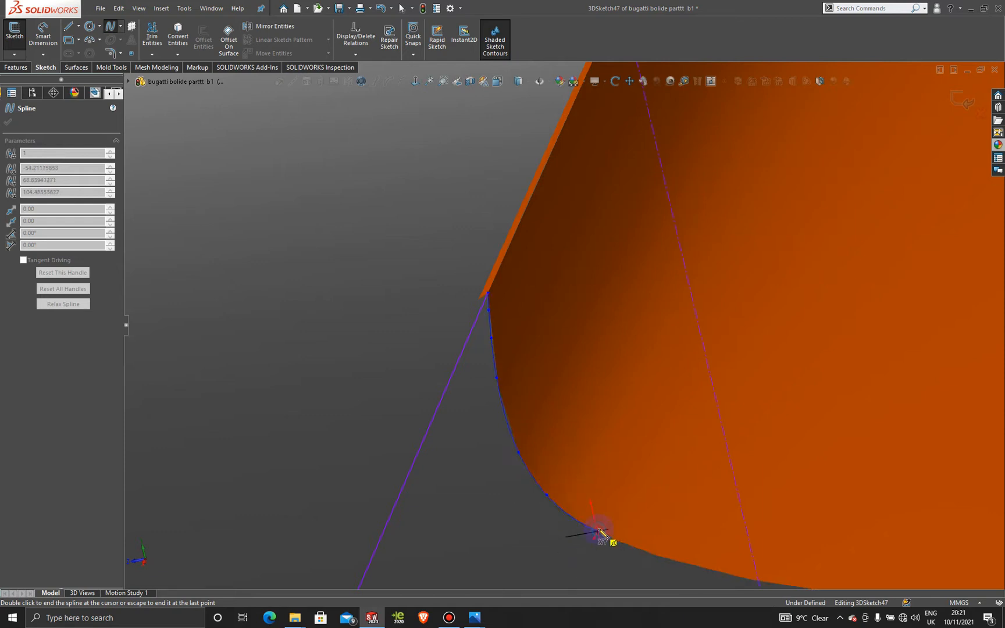
Continue the spline with points past the first rounded corner and along the first half of the orange surface's long end edge.
middle_drag(602, 534, 673, 485)
scroll(673, 486, down, 2)
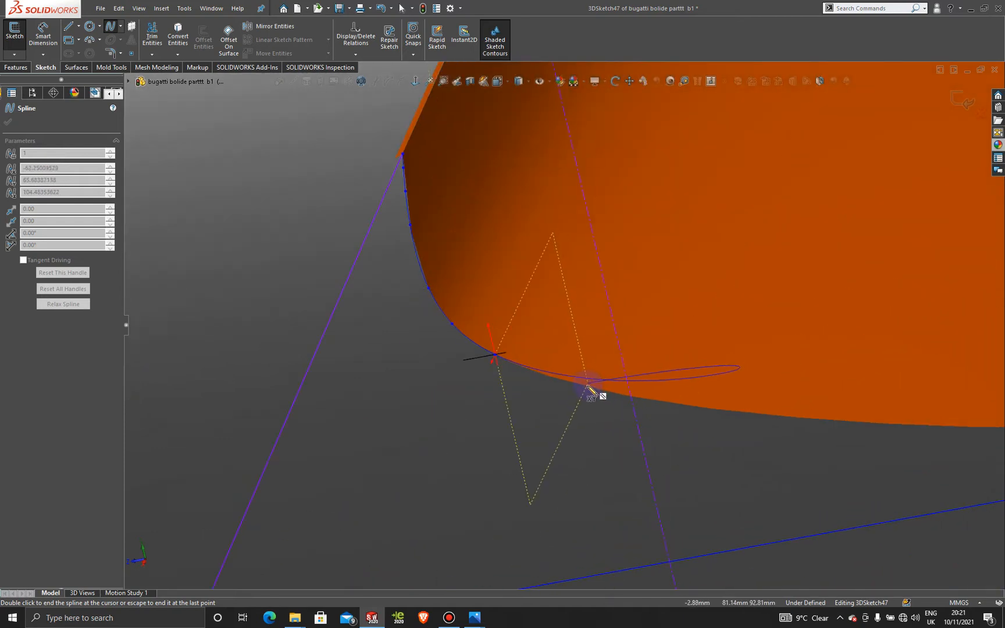
click(590, 386)
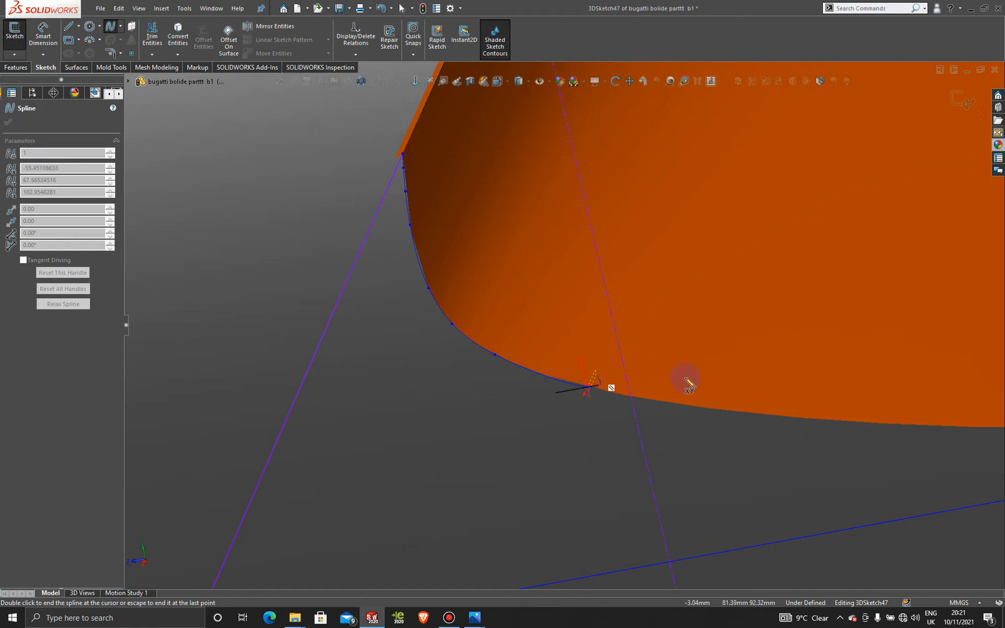
click(695, 406)
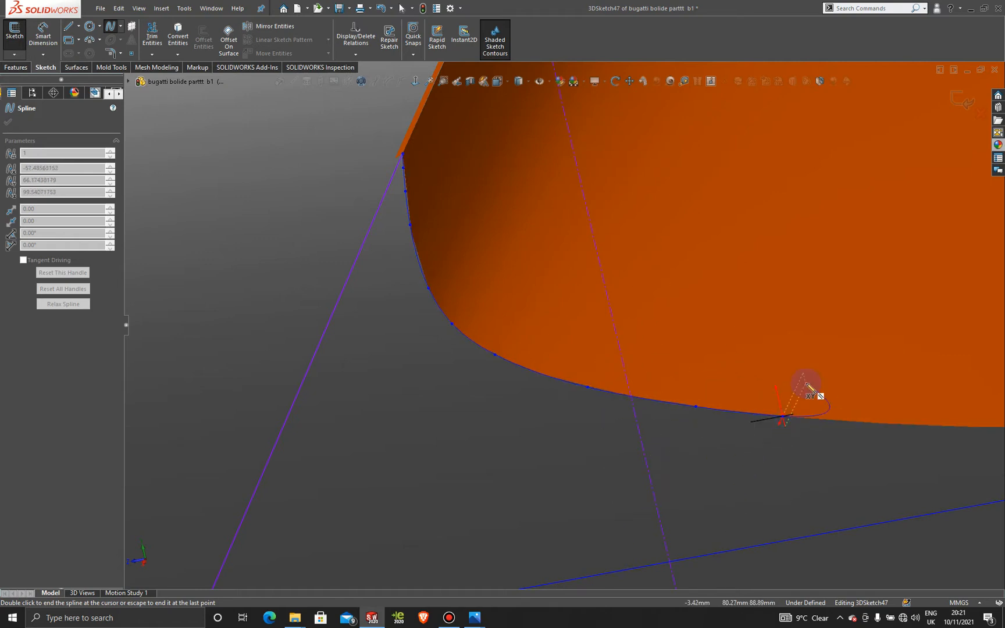
scroll(814, 391, down, 3)
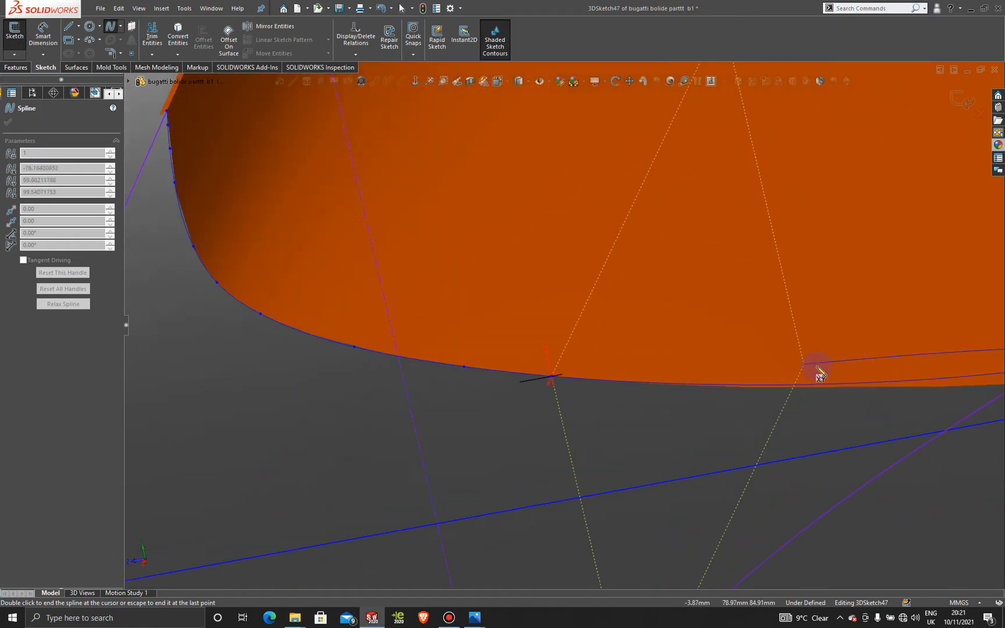
click(788, 388)
click(879, 388)
scroll(880, 388, up, 7)
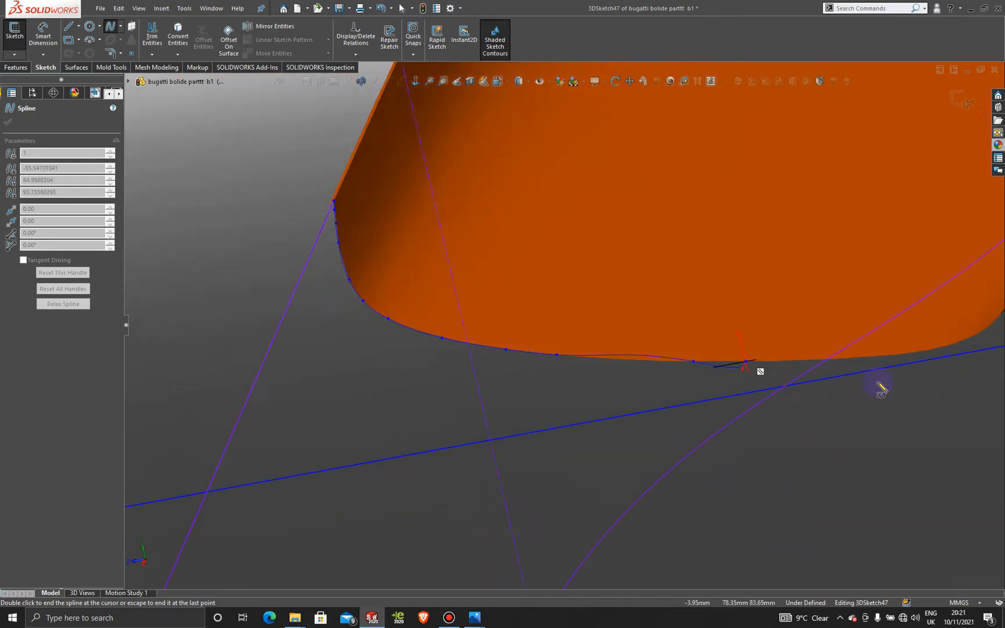
Place further spline points along the rest of the long end edge and into its second rounded corner.
scroll(666, 294, down, 5)
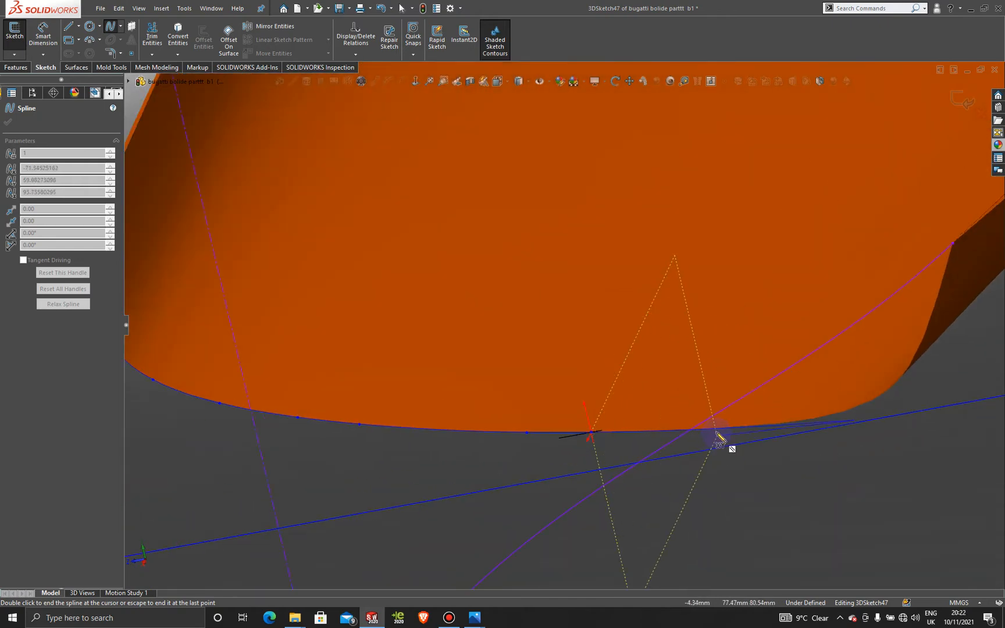
click(719, 432)
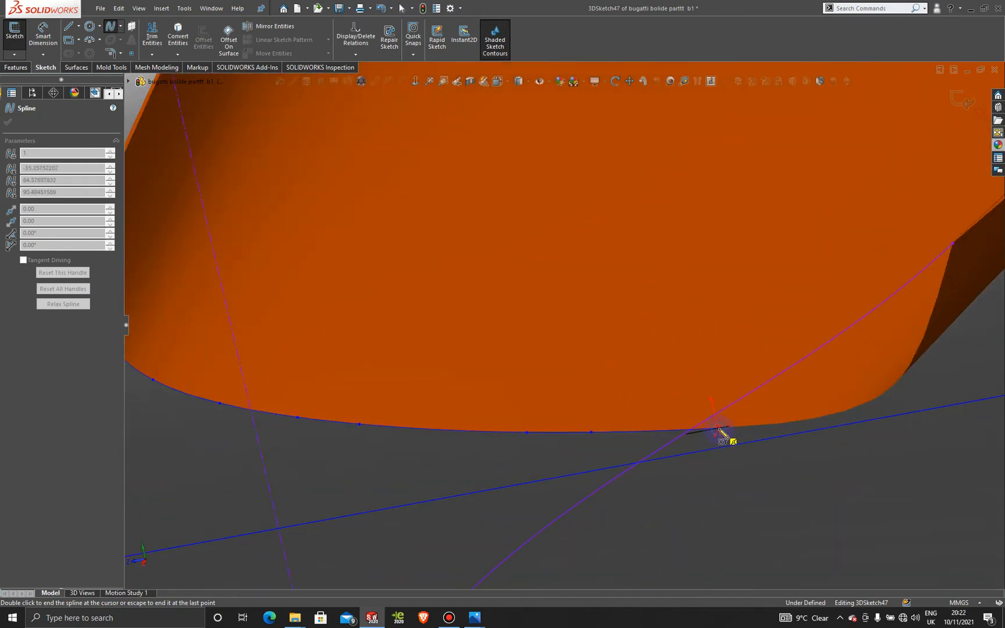
click(792, 428)
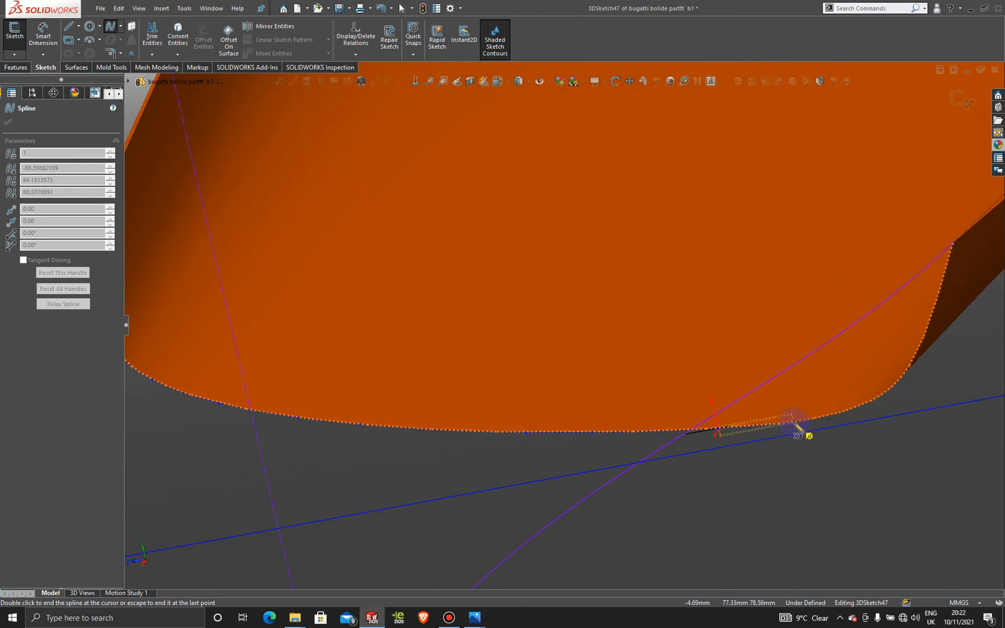
click(841, 415)
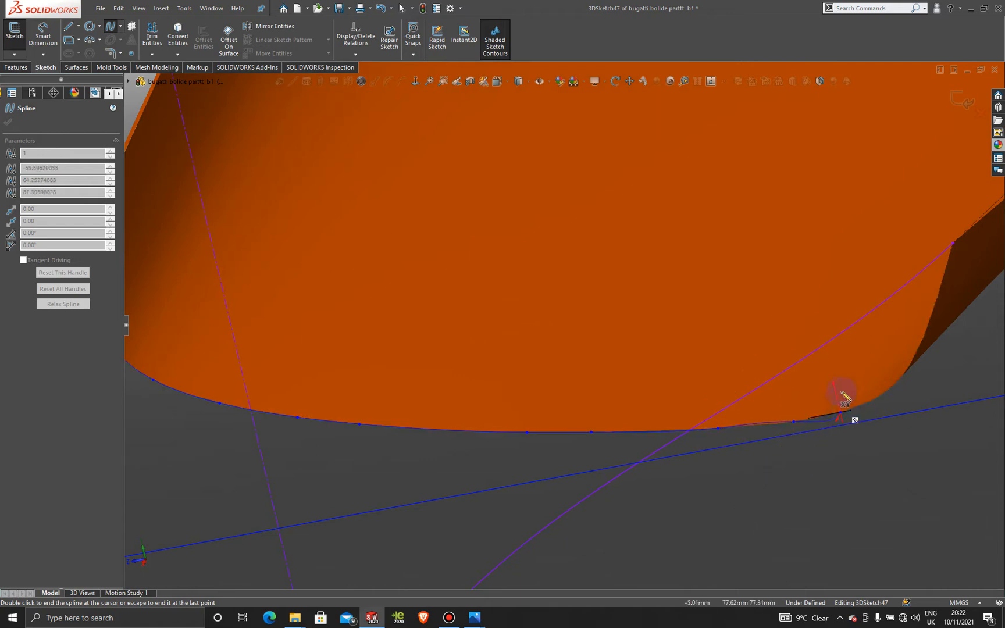
click(883, 391)
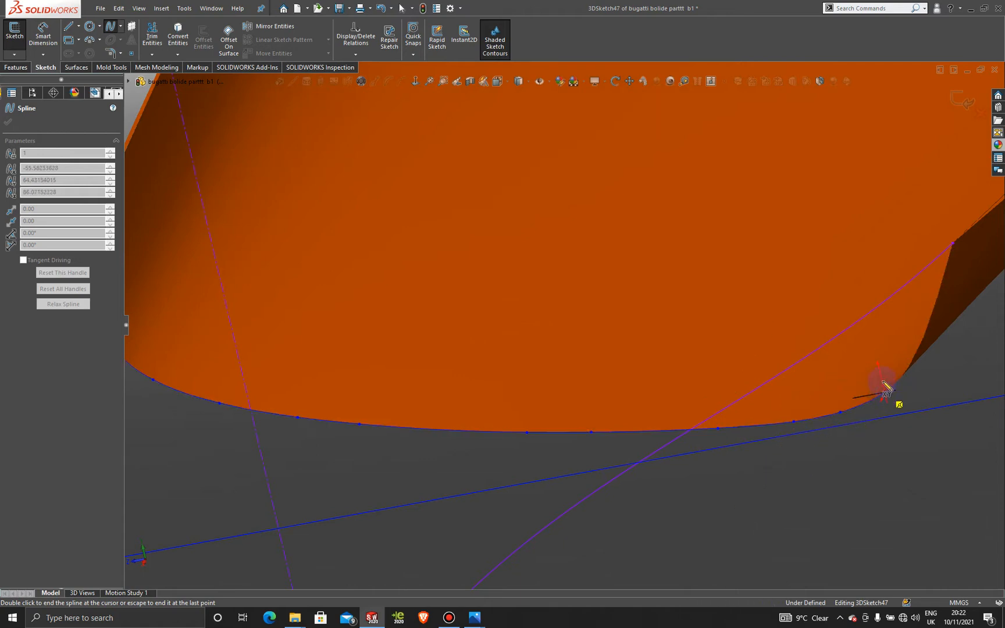
Carry the spline up the short side of the end edge, end it at the upper door curve's endpoint, and finish the 3D sketch.
click(923, 330)
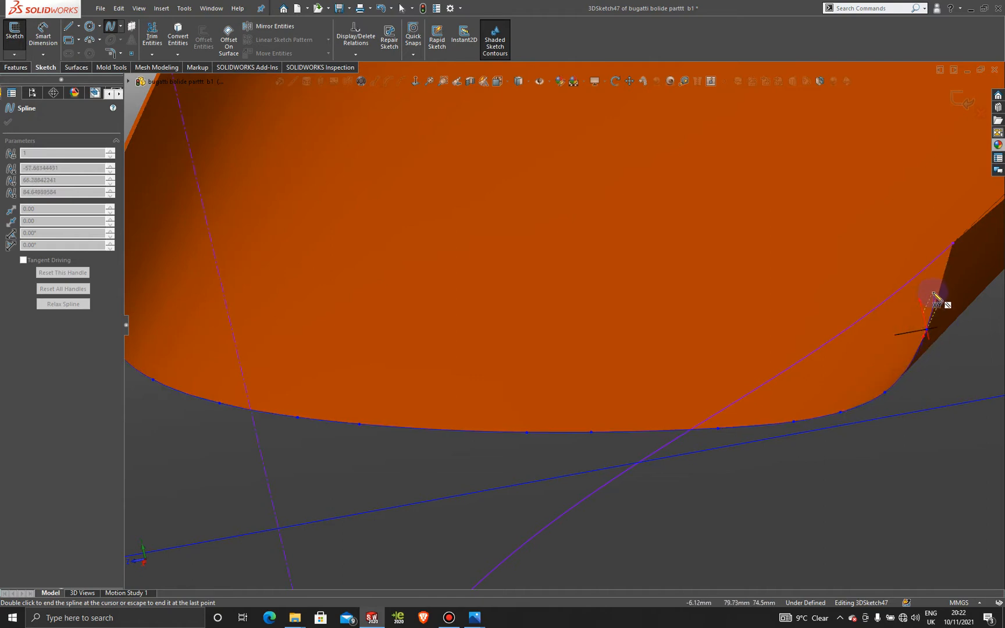
click(938, 291)
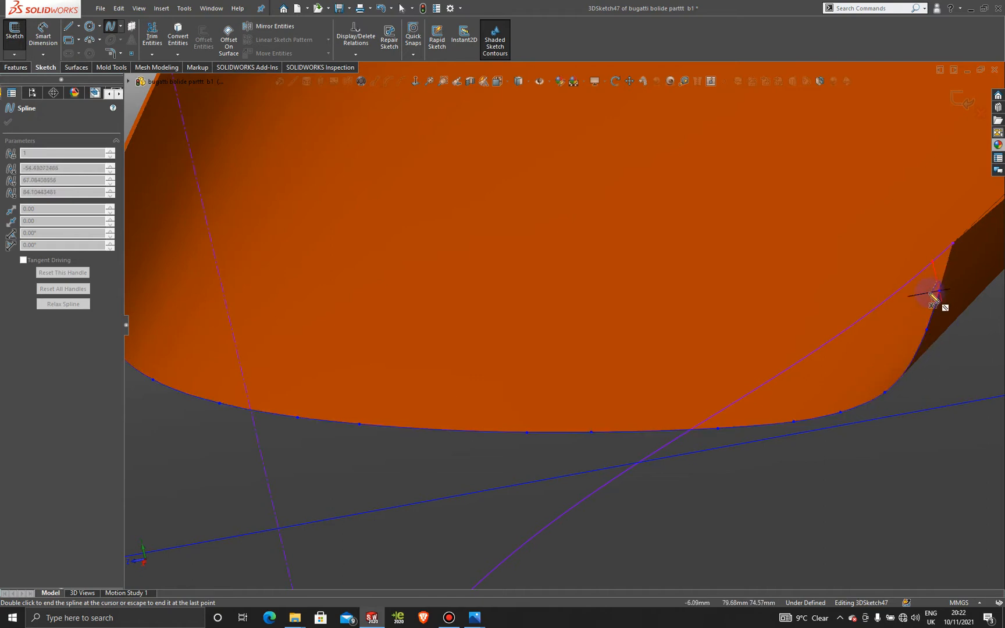
click(947, 268)
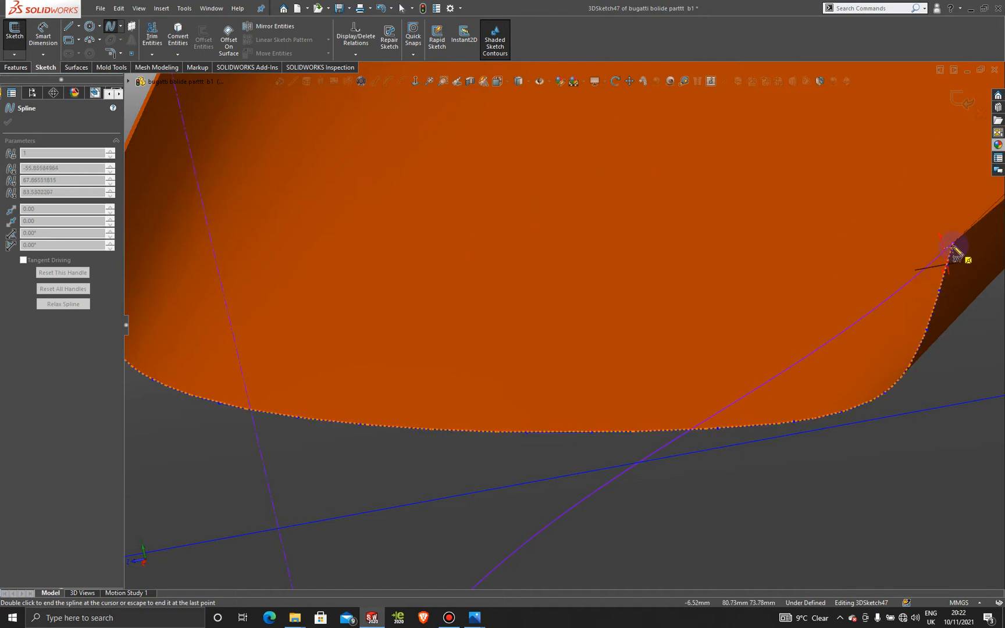
click(953, 244)
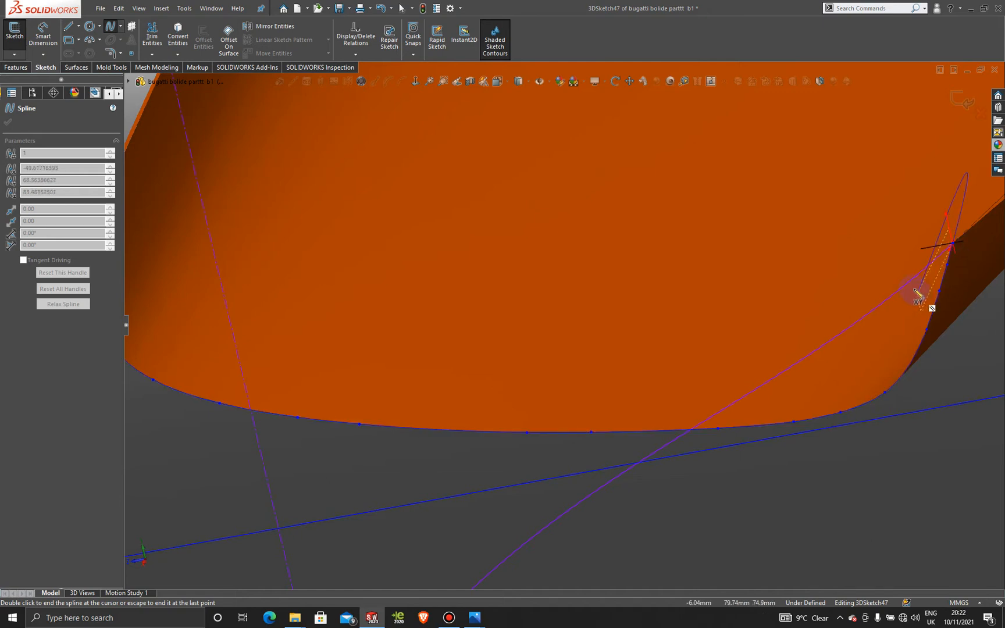
key(Escape)
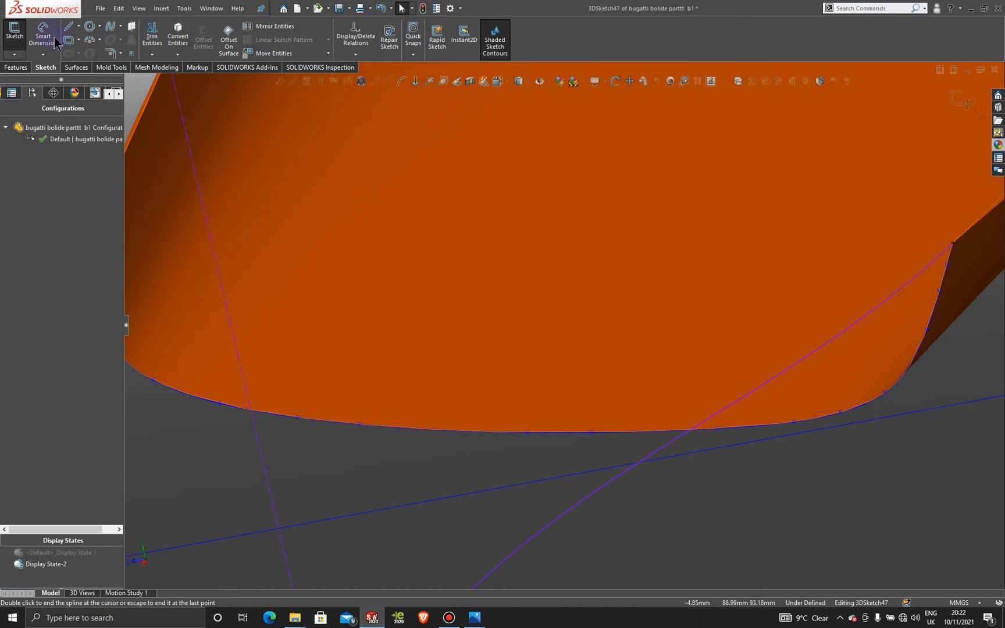
scroll(445, 293, up, 3)
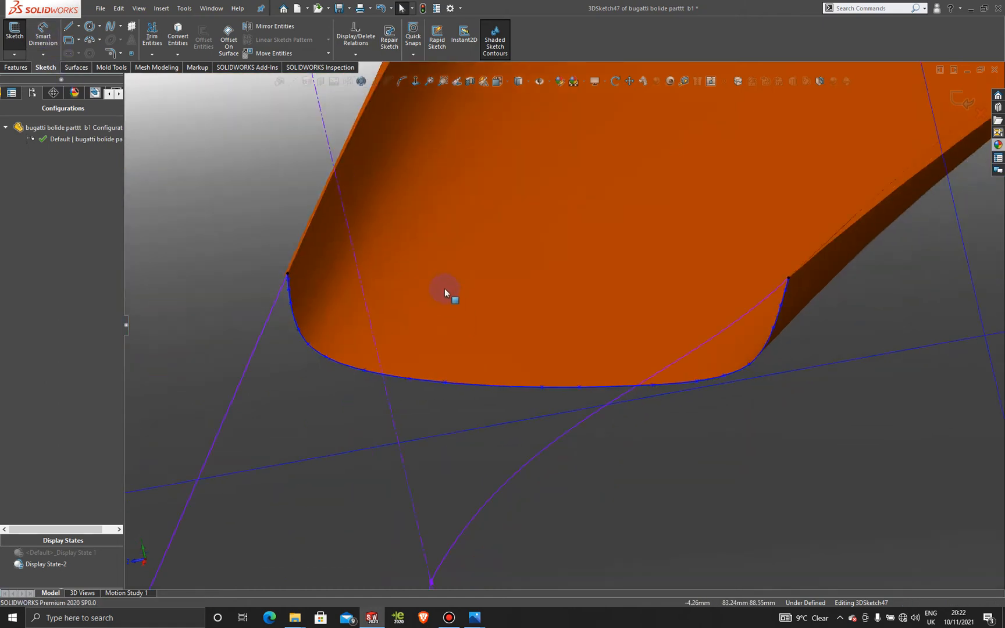
click(74, 66)
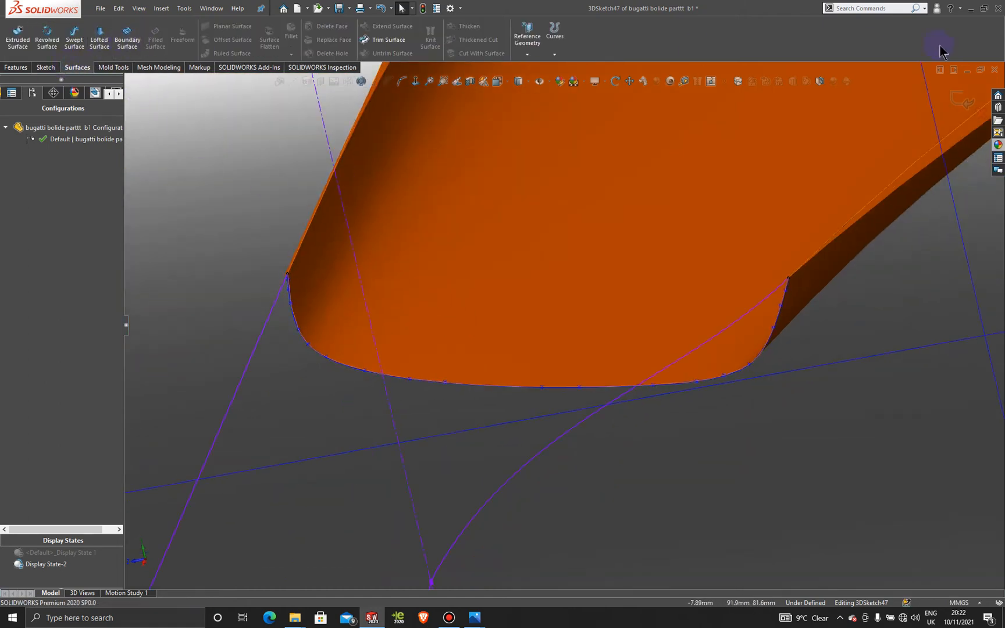
click(959, 103)
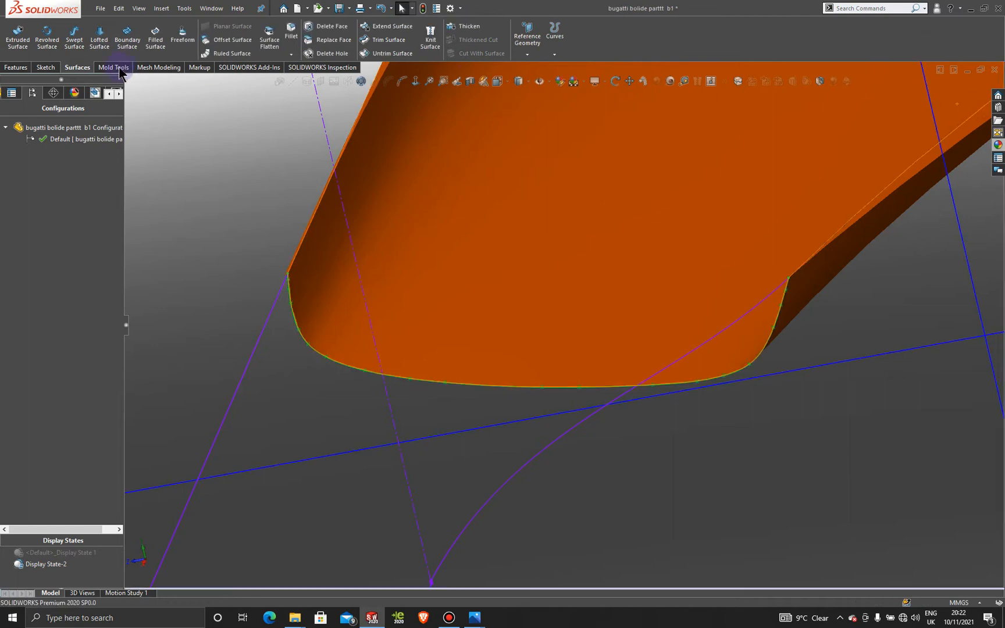
Try to create a filled surface bounded by the end-edge spline, the two long door curves and the connecting spline.
click(153, 38)
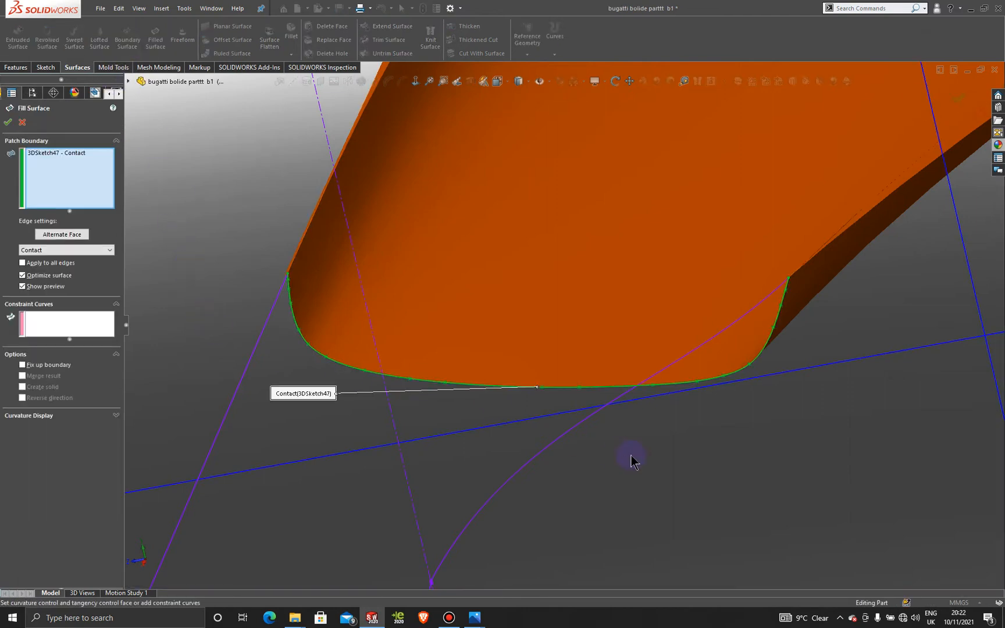
click(246, 375)
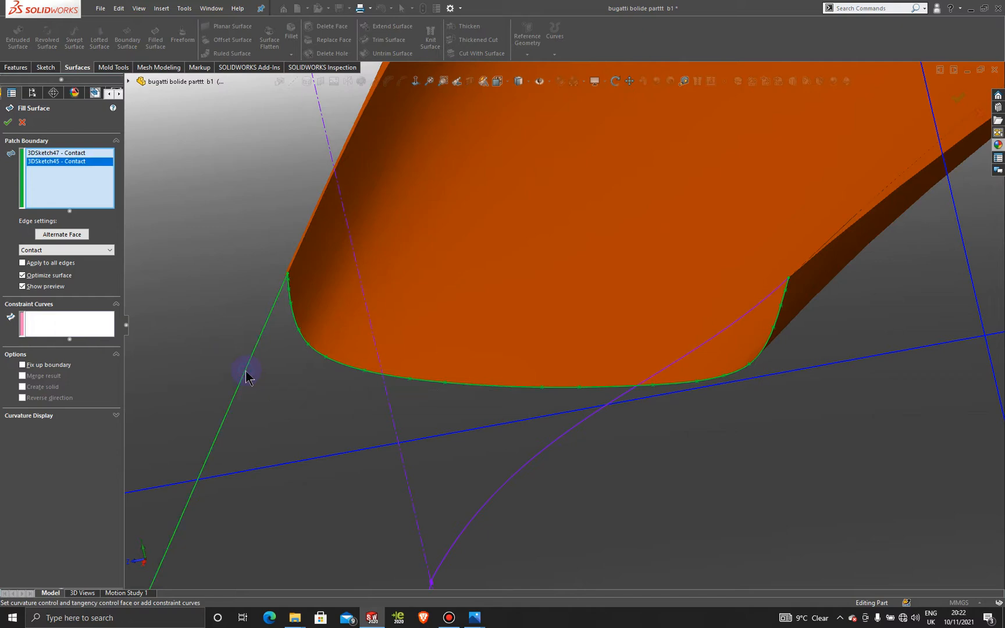
click(538, 457)
middle_drag(530, 462, 481, 477)
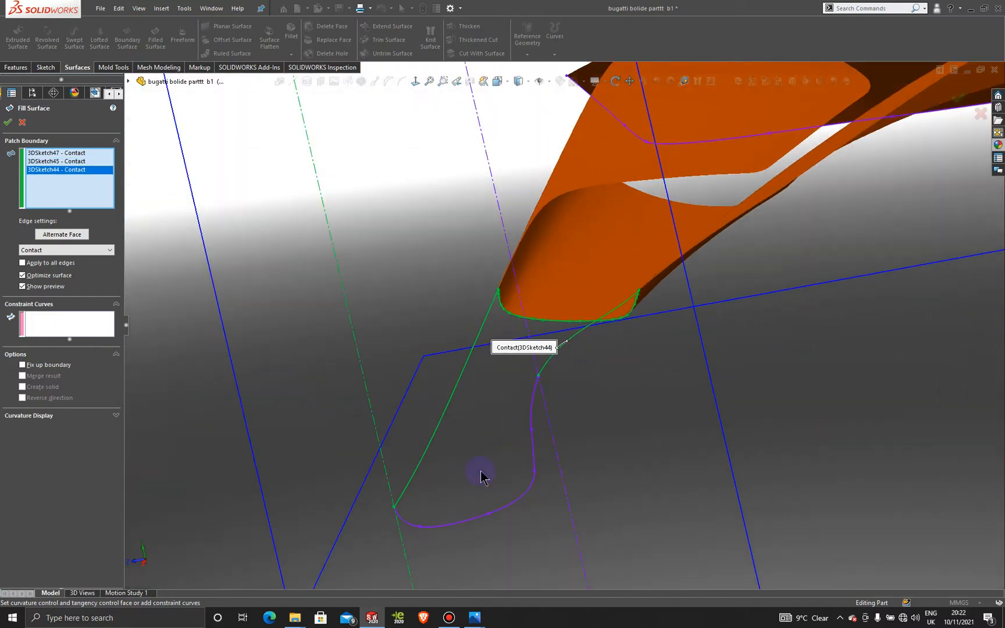
click(530, 414)
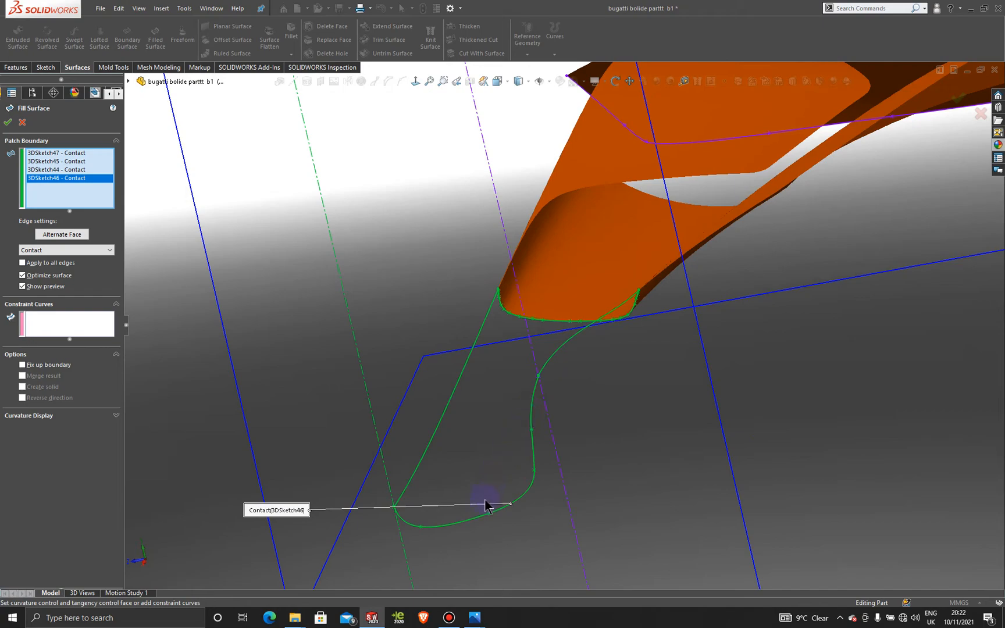
middle_drag(473, 508, 600, 474)
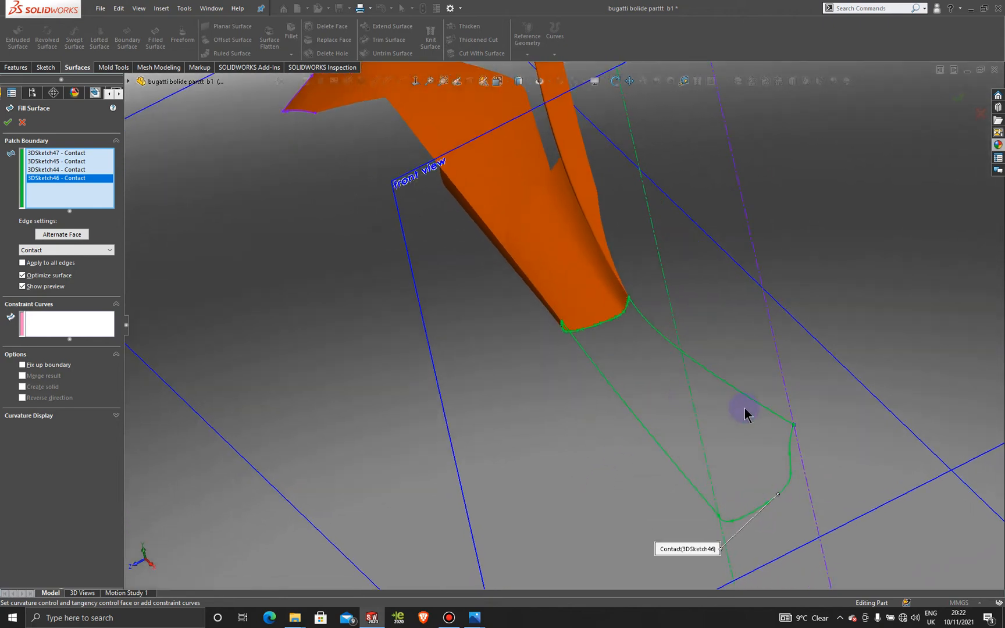
scroll(726, 490, down, 5)
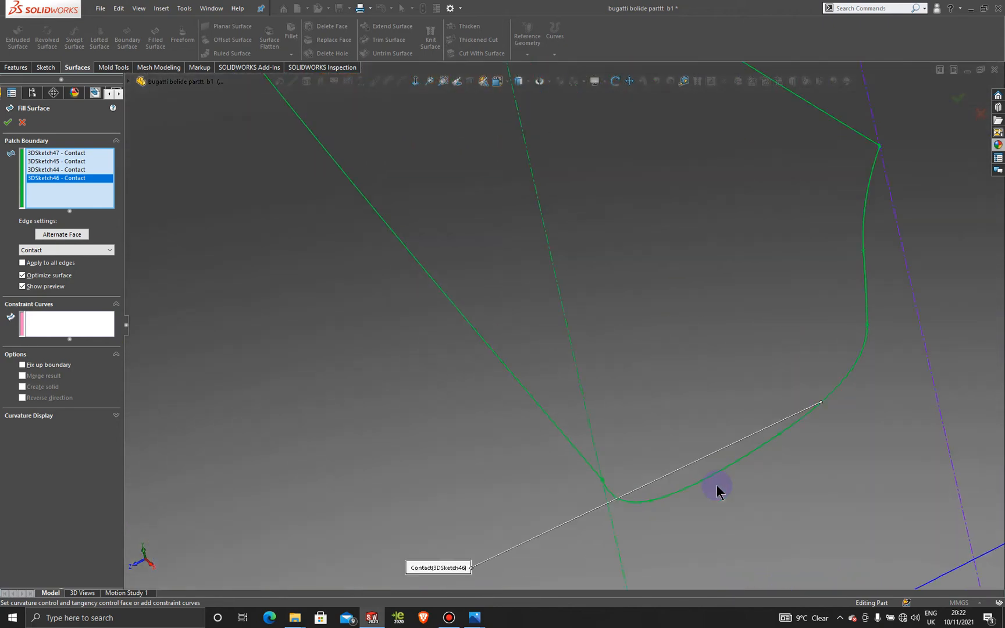
click(49, 153)
right_click(47, 157)
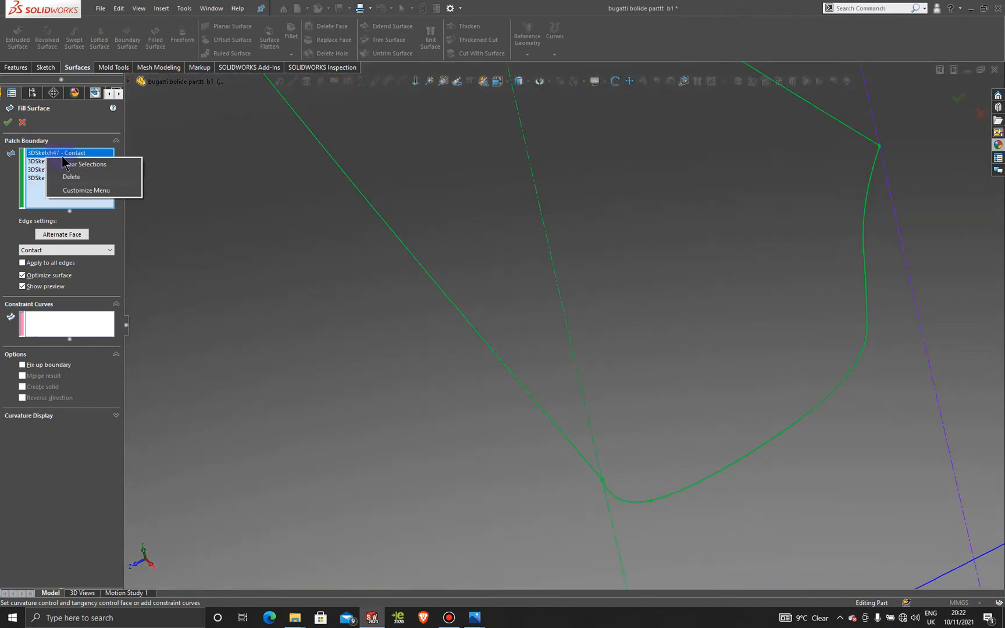
click(74, 165)
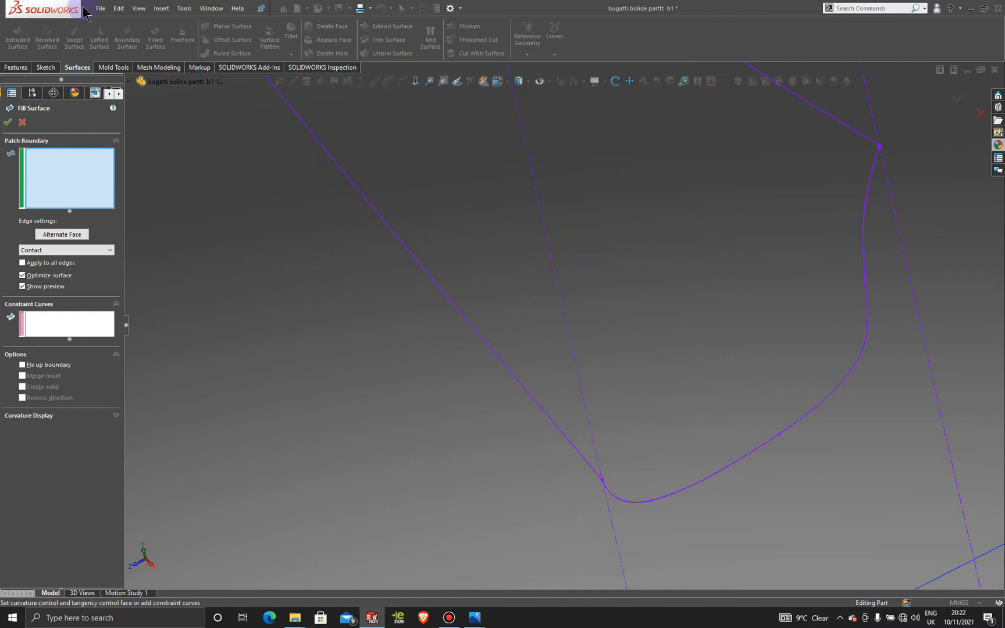
click(45, 68)
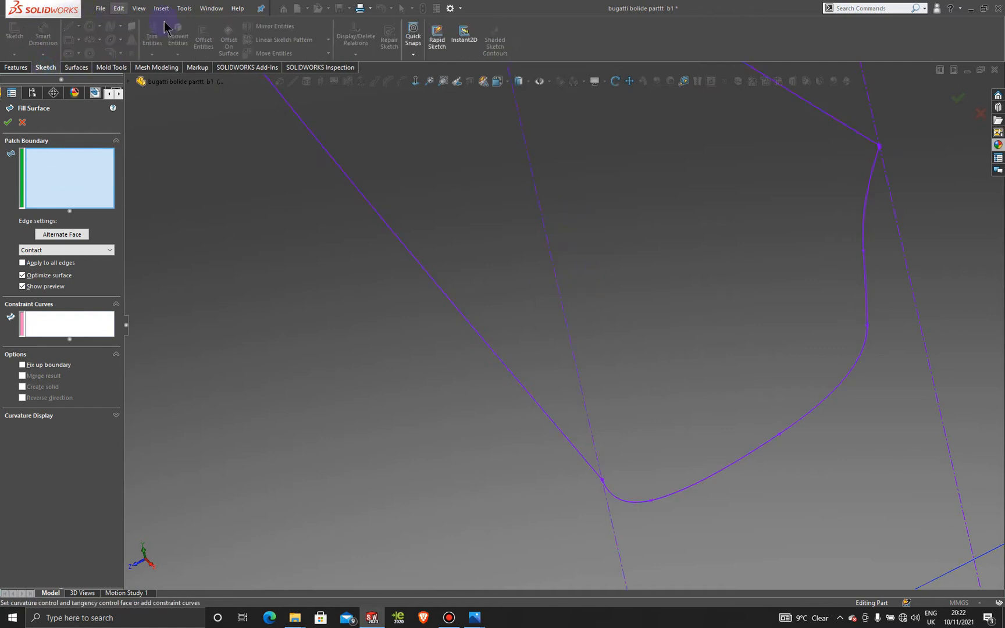
click(76, 68)
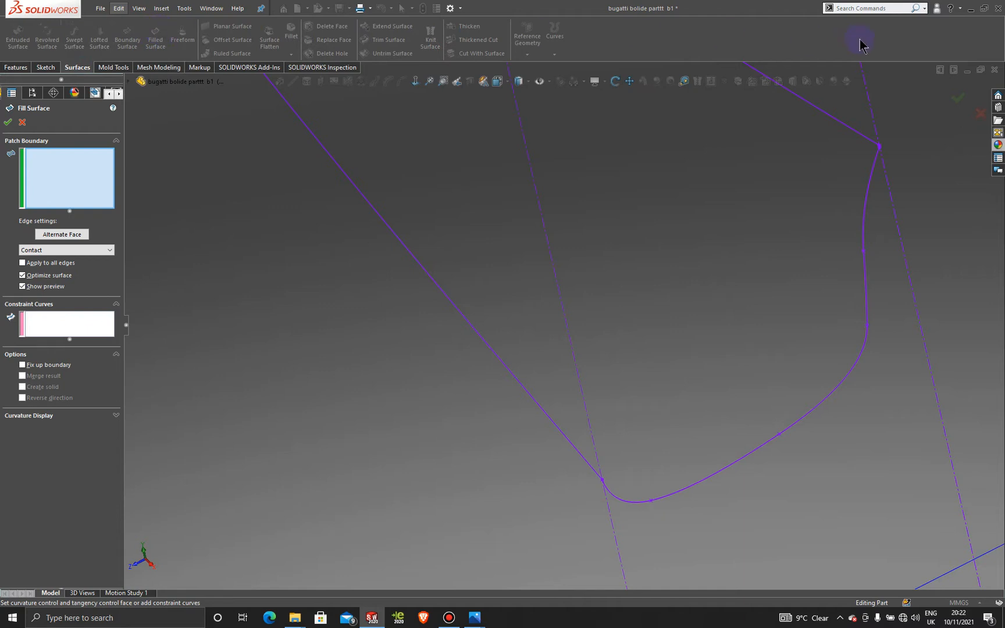
click(973, 115)
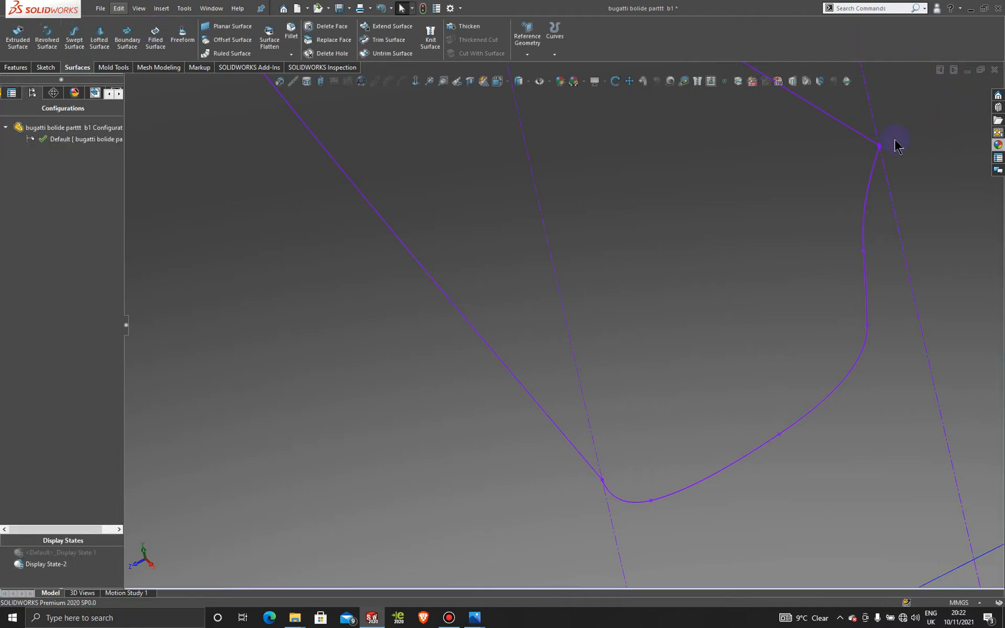
Examine the junction of the upper door curve and the connecting spline on the construction line for a gap between their endpoints.
scroll(878, 147, down, 5)
scroll(658, 302, down, 5)
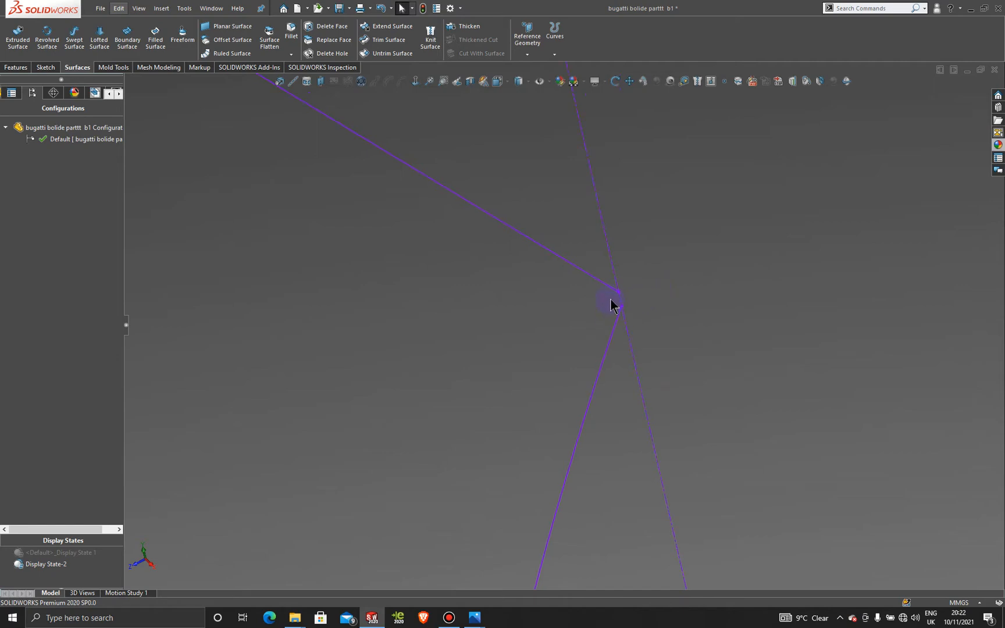
scroll(675, 274, up, 5)
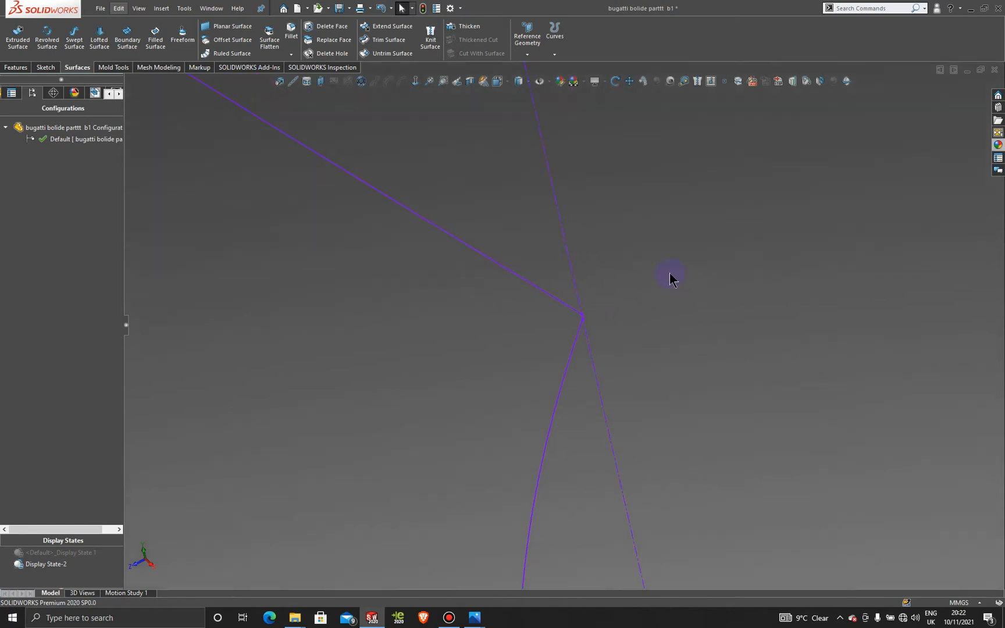
scroll(570, 311, down, 5)
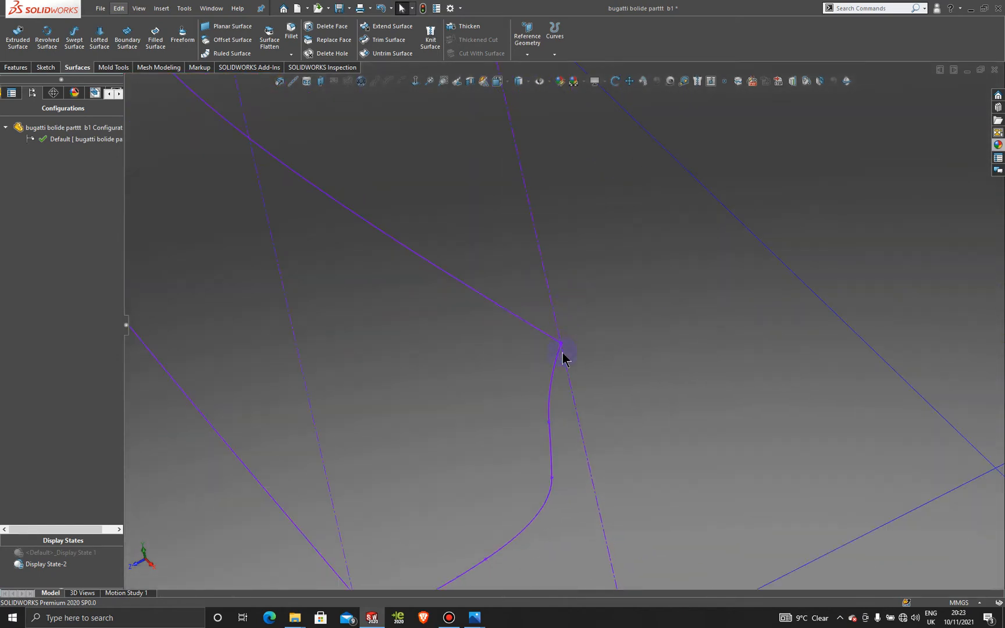
scroll(549, 322, down, 5)
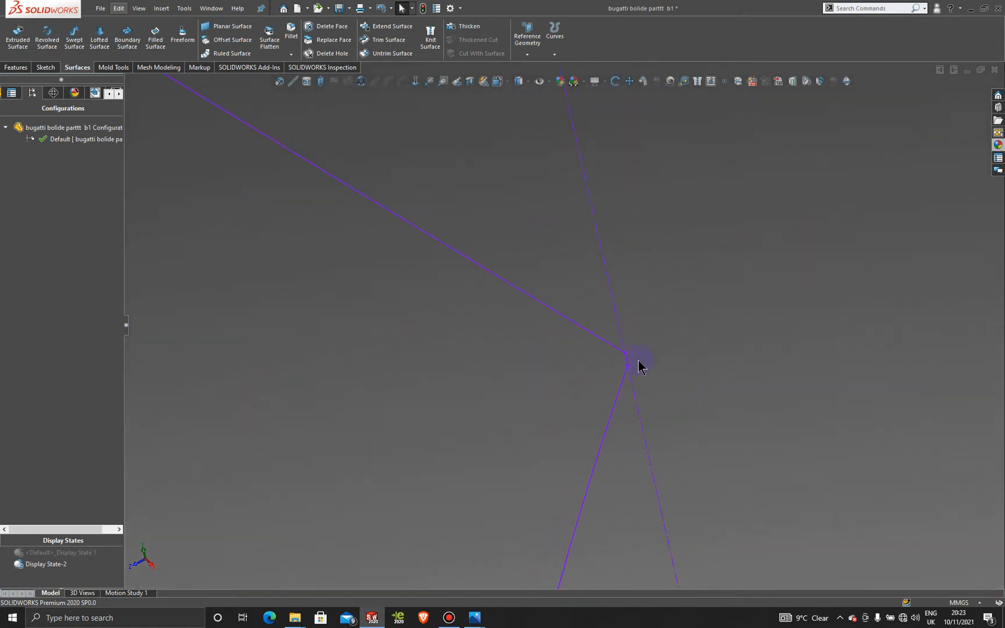
mouse_move(628, 365)
mouse_down()
mouse_move(636, 308)
mouse_move(639, 331)
mouse_move(620, 343)
mouse_move(564, 352)
mouse_move(602, 343)
mouse_move(569, 322)
mouse_up()
scroll(568, 322, down, 6)
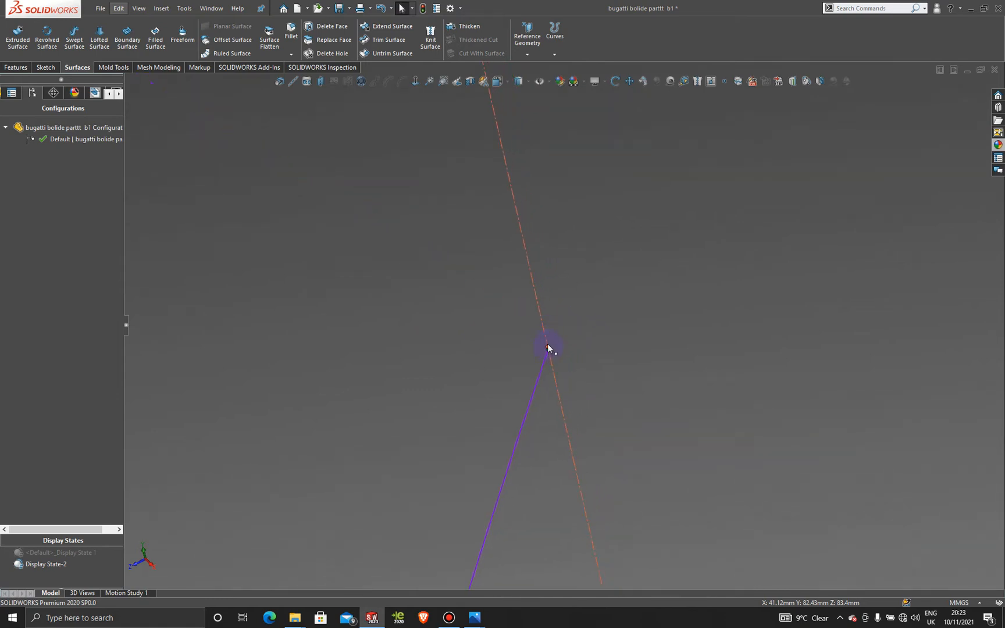
scroll(548, 344, down, 5)
double_click(571, 337)
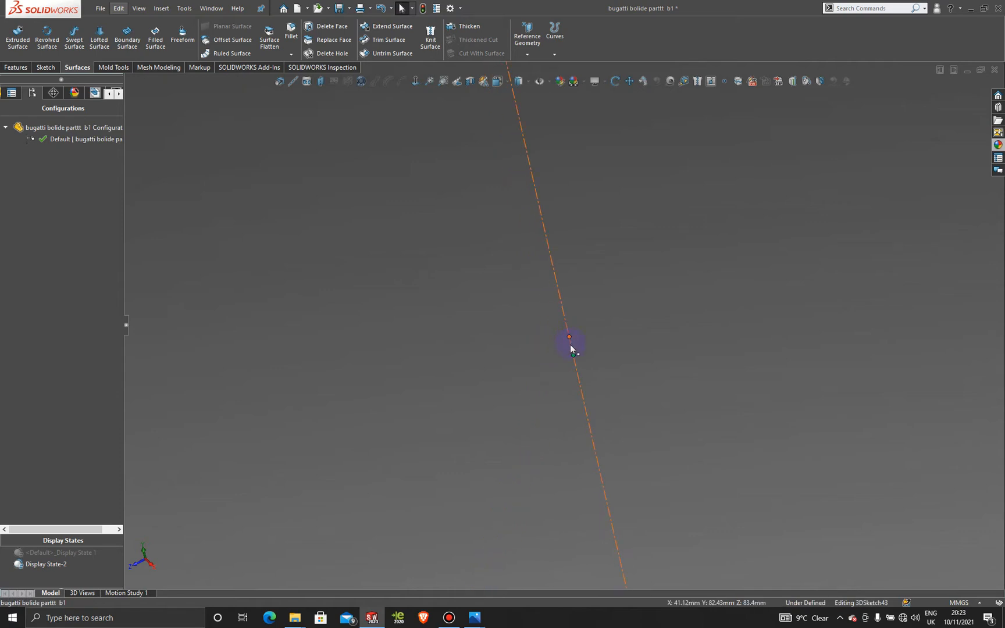
drag(575, 362, 566, 323)
scroll(566, 323, up, 10)
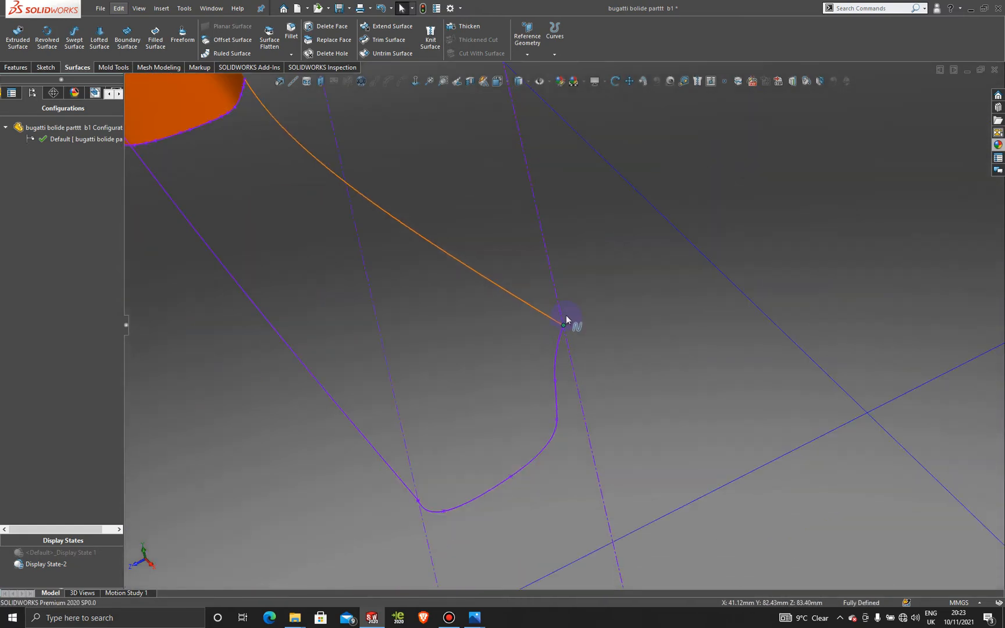
Set up a filled surface bounded by the end-edge spline, the two long door curves and the connecting spline, using Contact conditions.
middle_drag(574, 353, 419, 173)
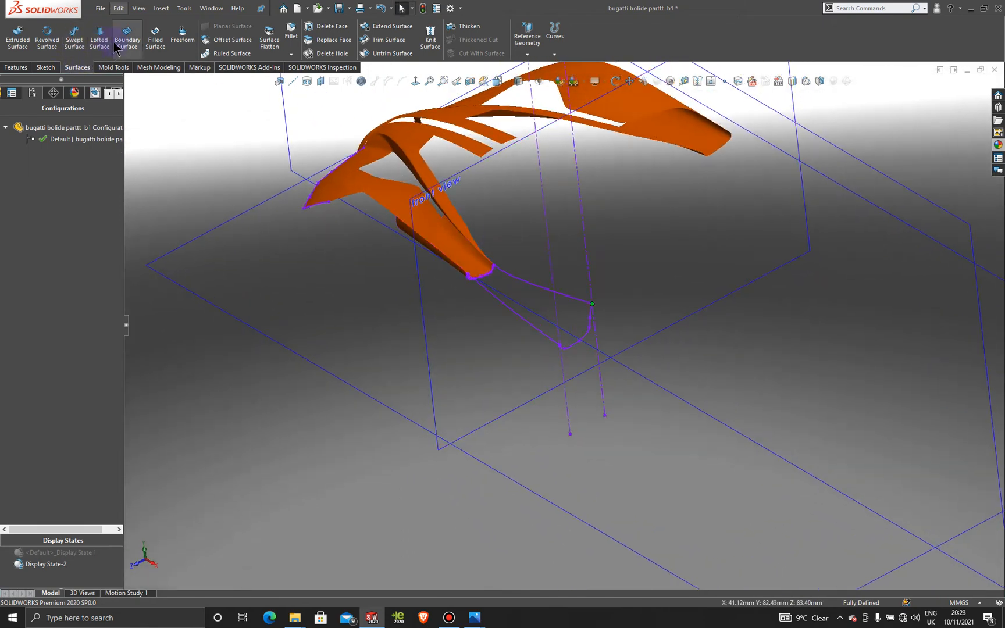
click(168, 41)
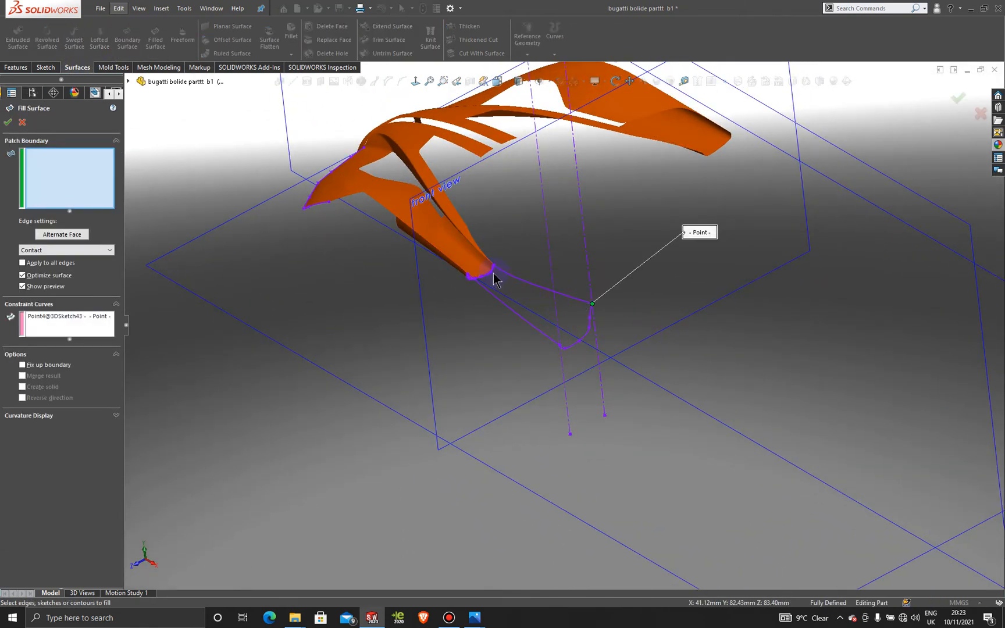
click(520, 283)
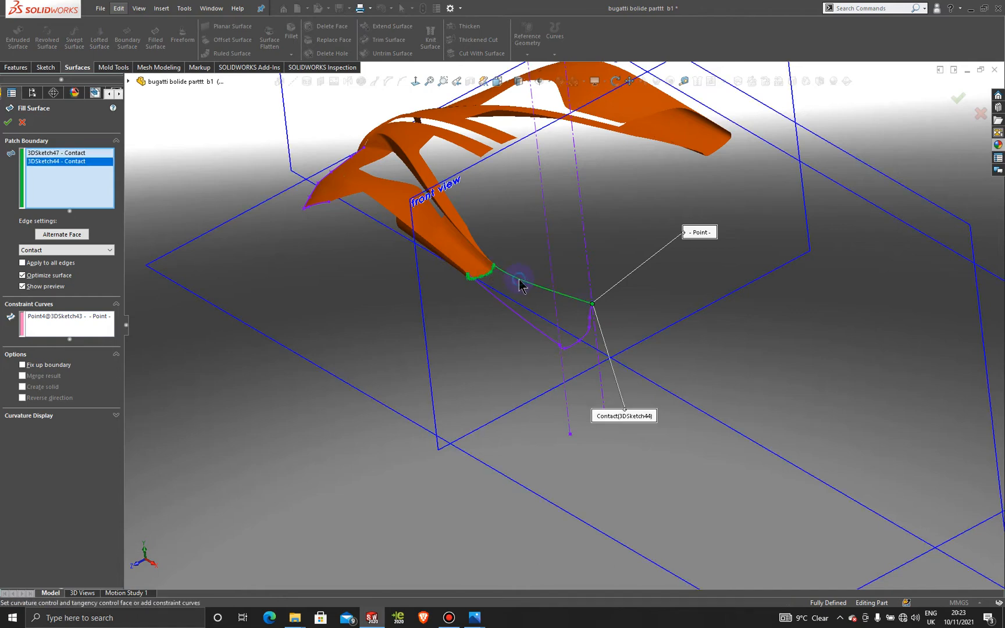
click(589, 342)
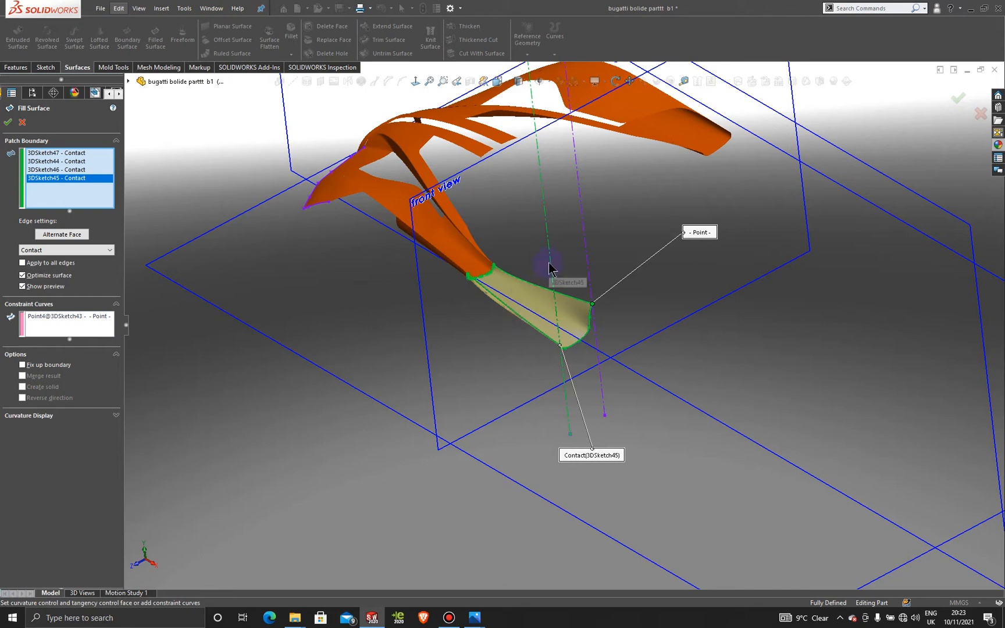
middle_drag(549, 265, 634, 254)
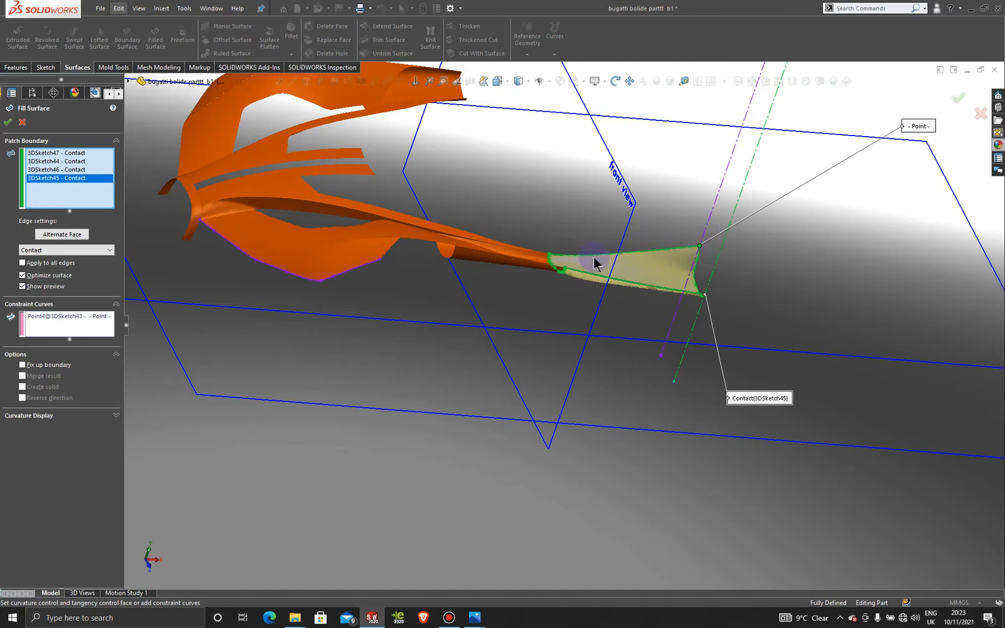
middle_drag(582, 259, 525, 285)
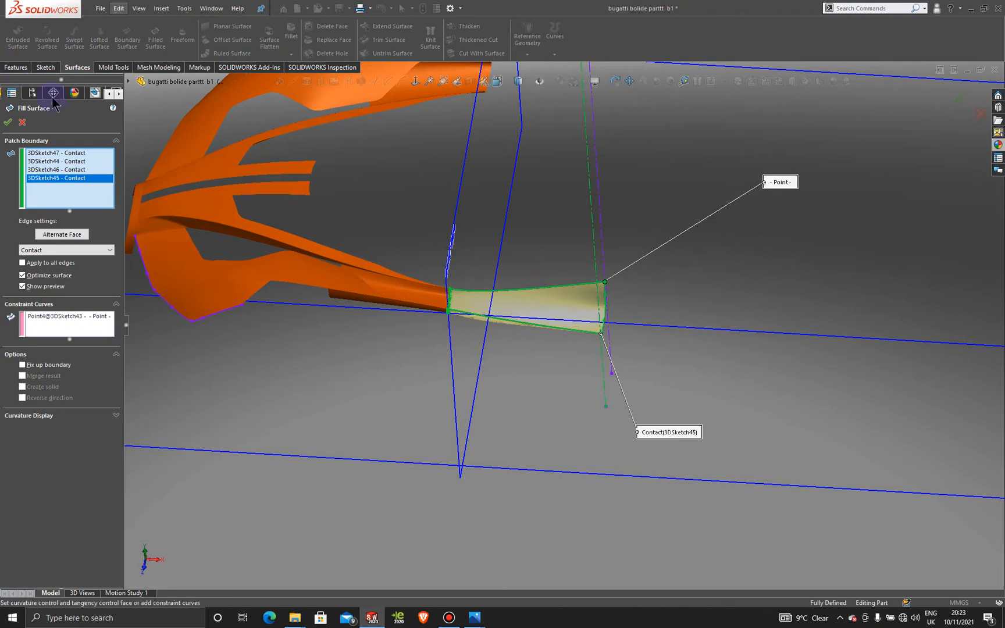
Try the Tangent condition on the end-edge spline boundary and accept the filled surface with Contact edges.
click(82, 170)
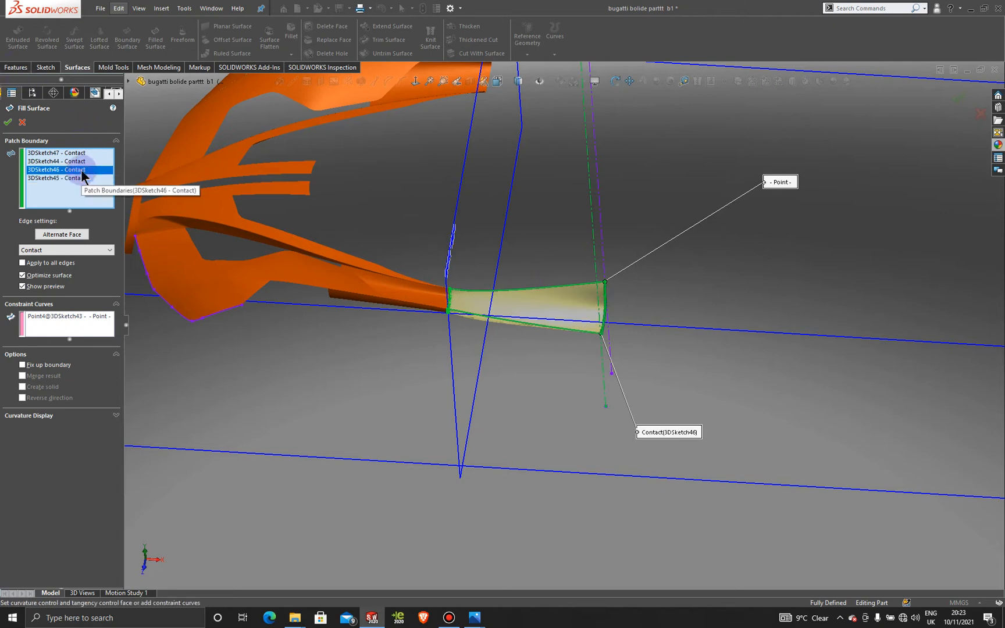
middle_drag(415, 278, 453, 312)
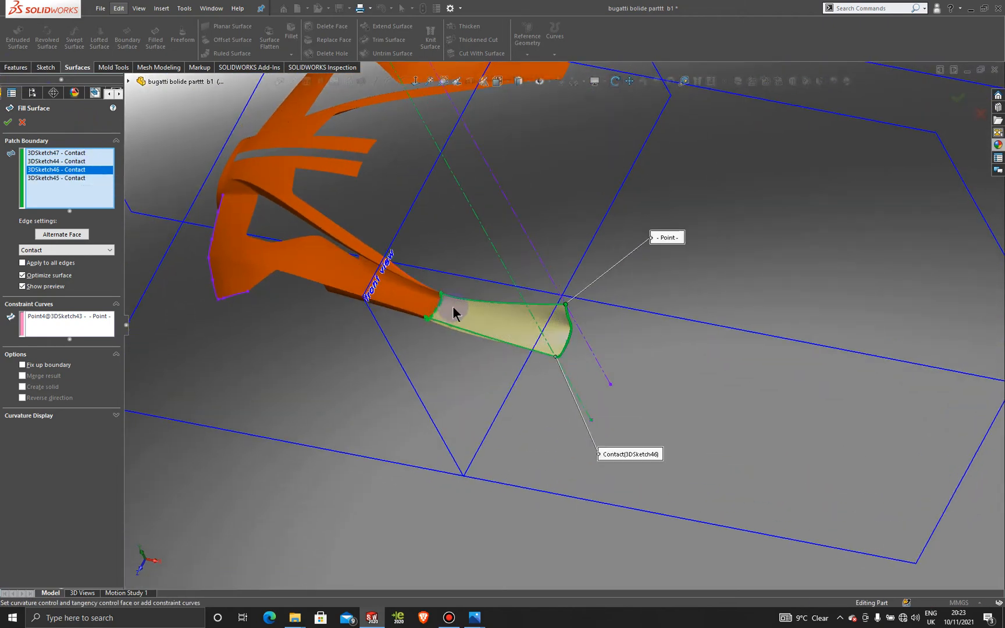
scroll(460, 330, down, 5)
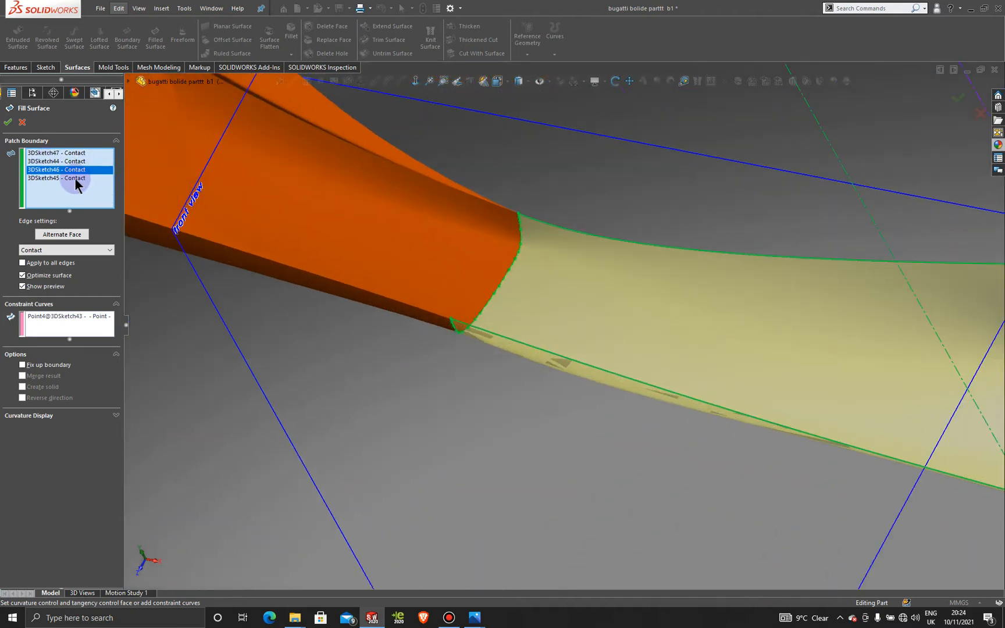
click(74, 178)
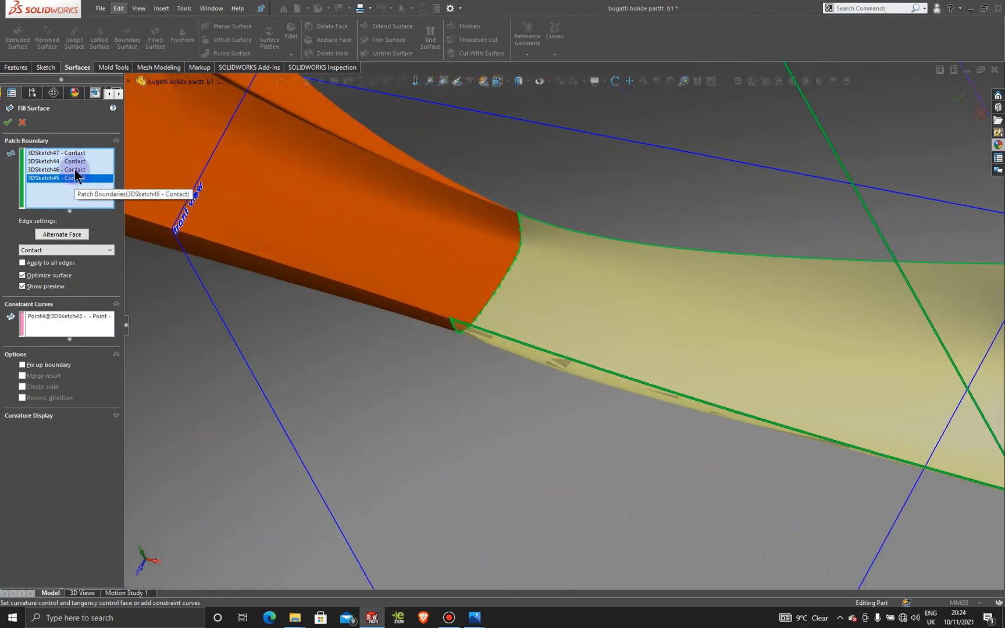
click(74, 170)
click(76, 162)
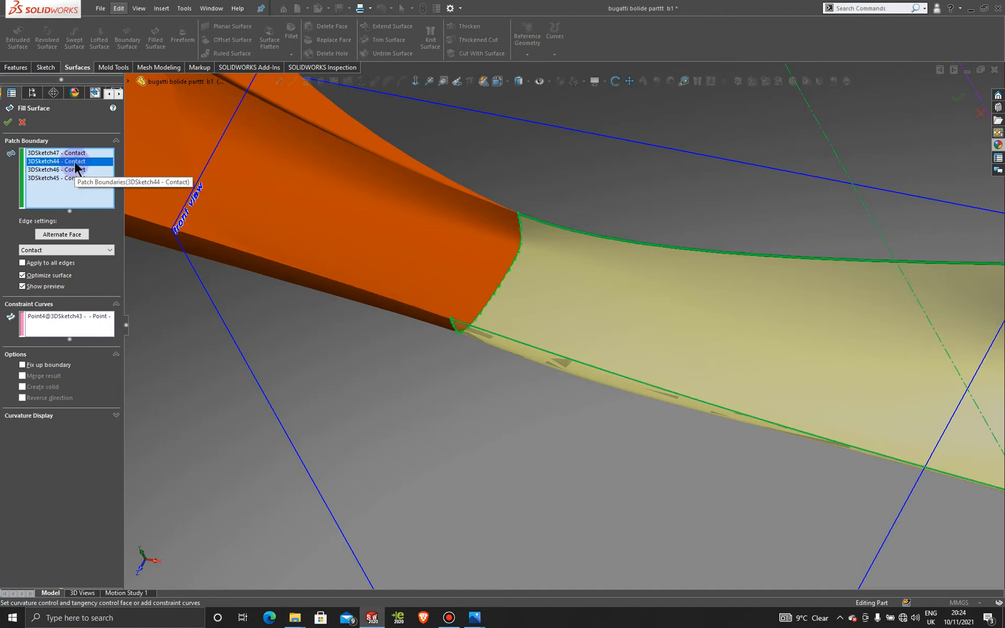
click(75, 155)
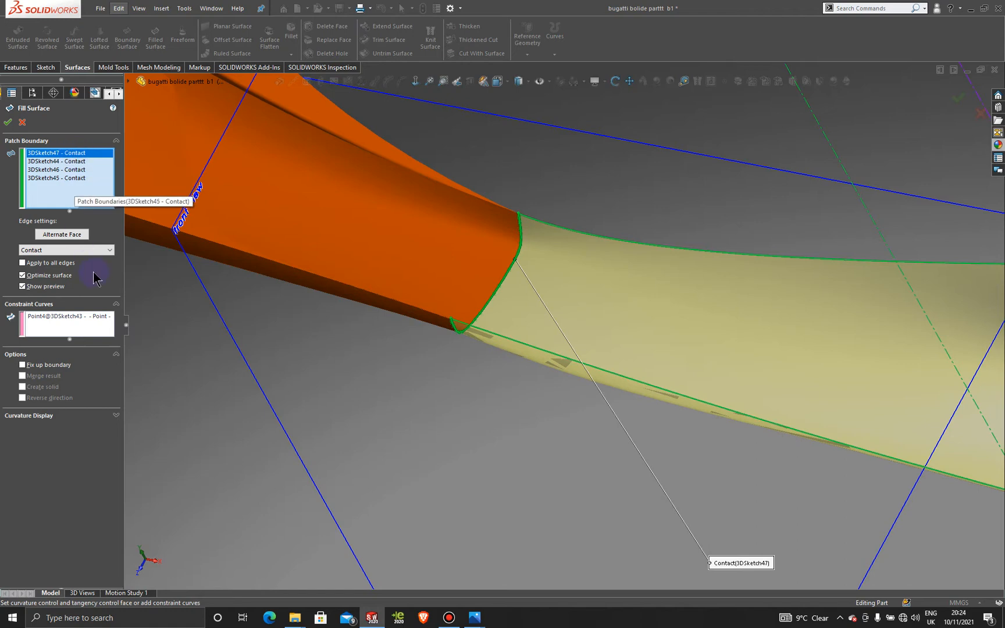
click(95, 251)
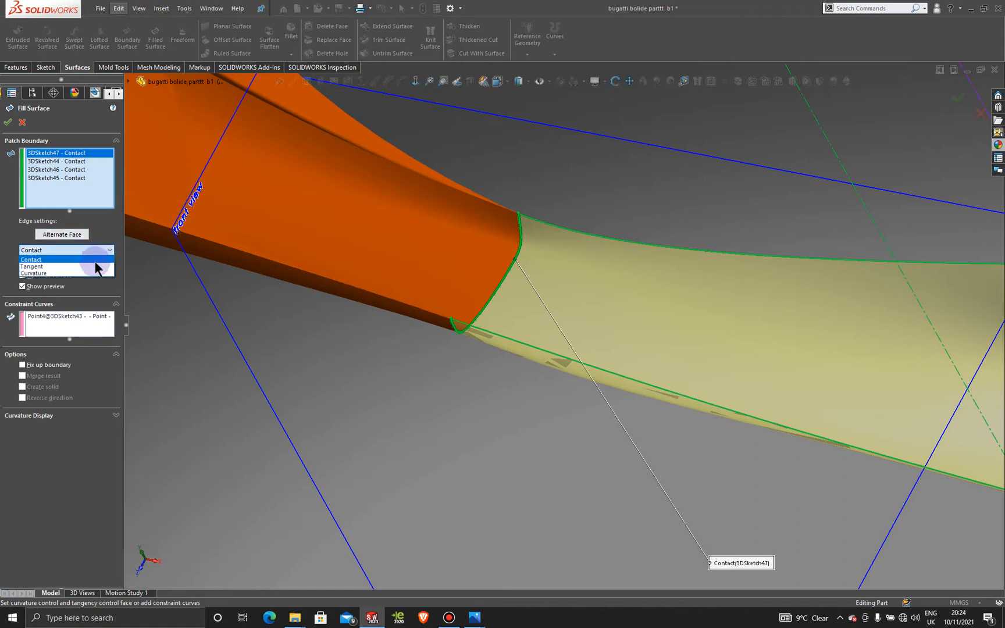
click(98, 266)
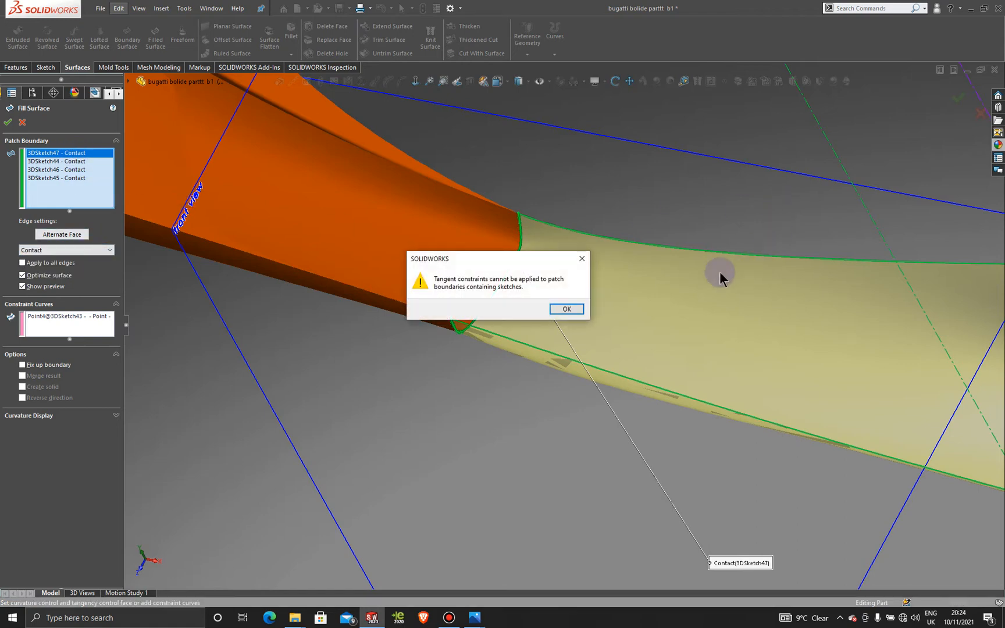
click(584, 257)
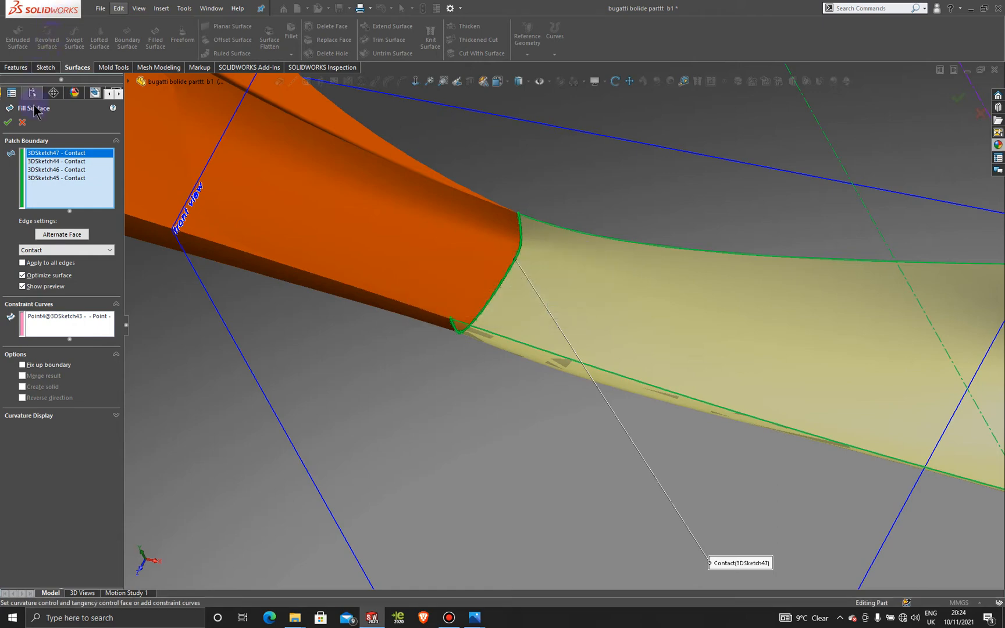
click(7, 122)
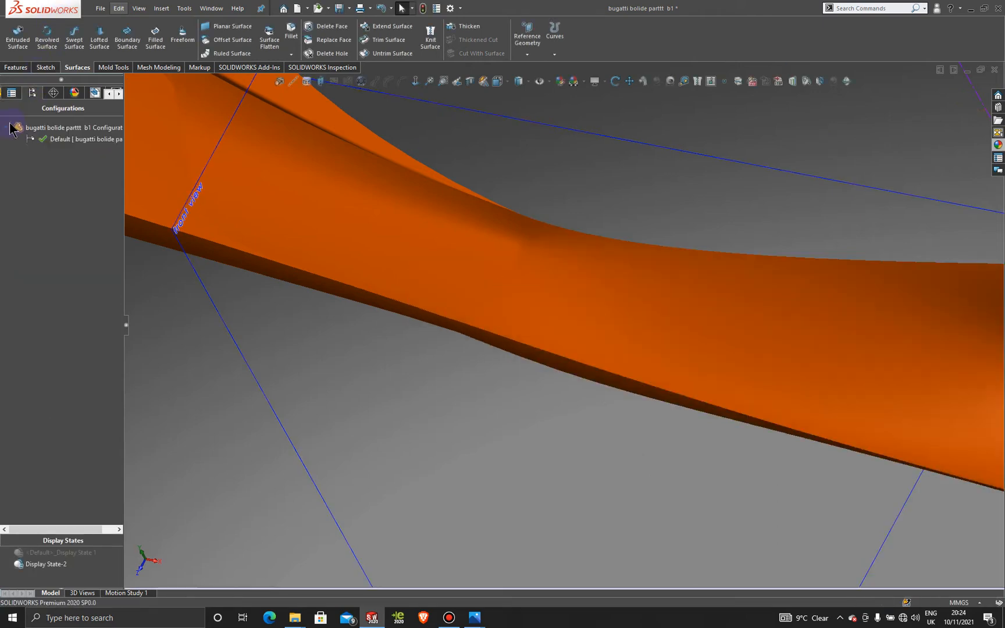
Inspect the filled surface's transition at the orange surface's end edge and delete the fill feature.
middle_drag(666, 262, 670, 265)
click(255, 487)
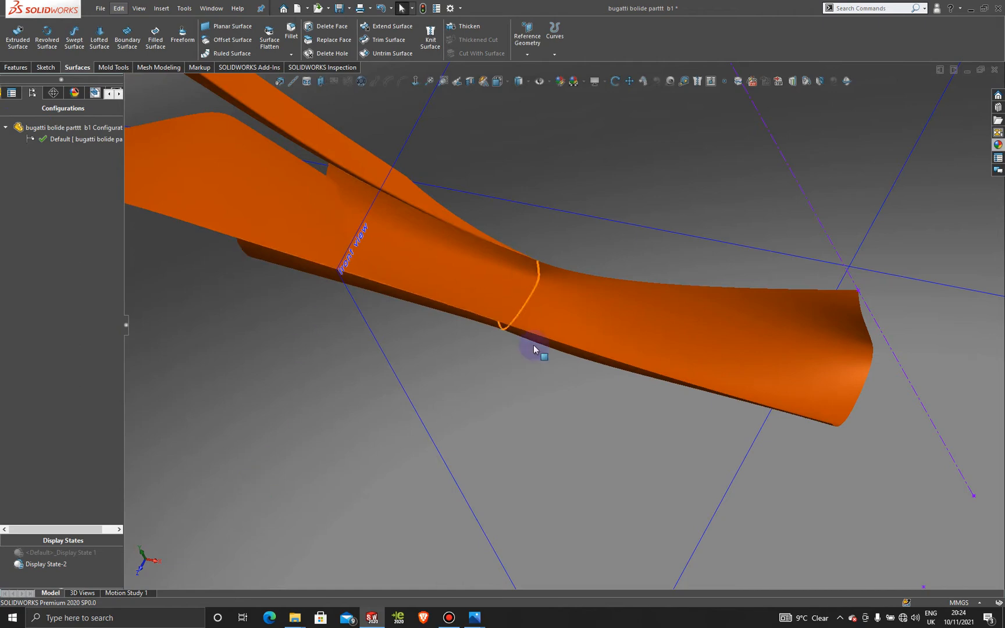
middle_drag(555, 376, 575, 413)
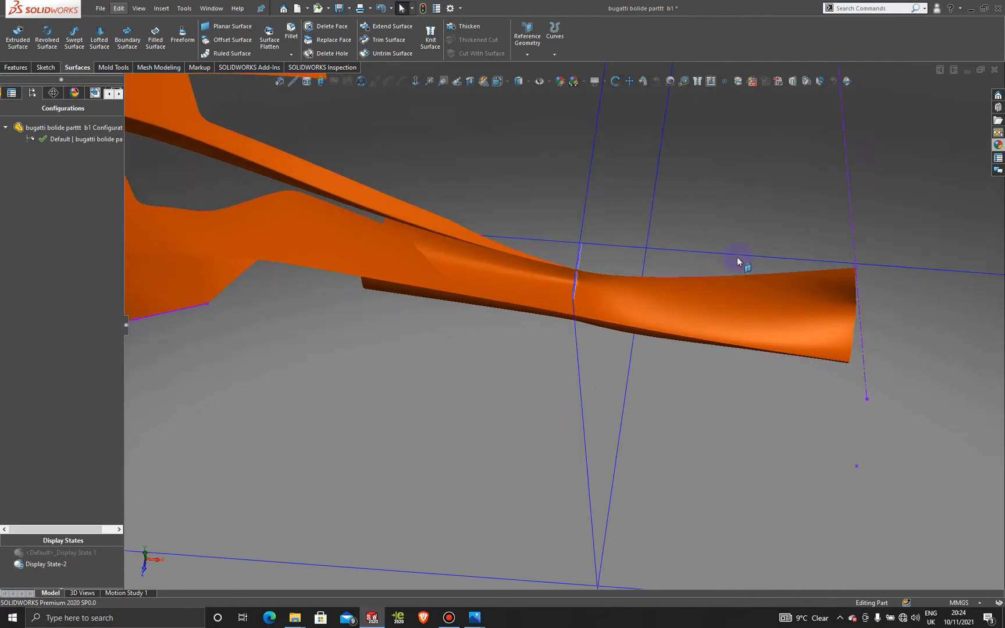
right_click(735, 308)
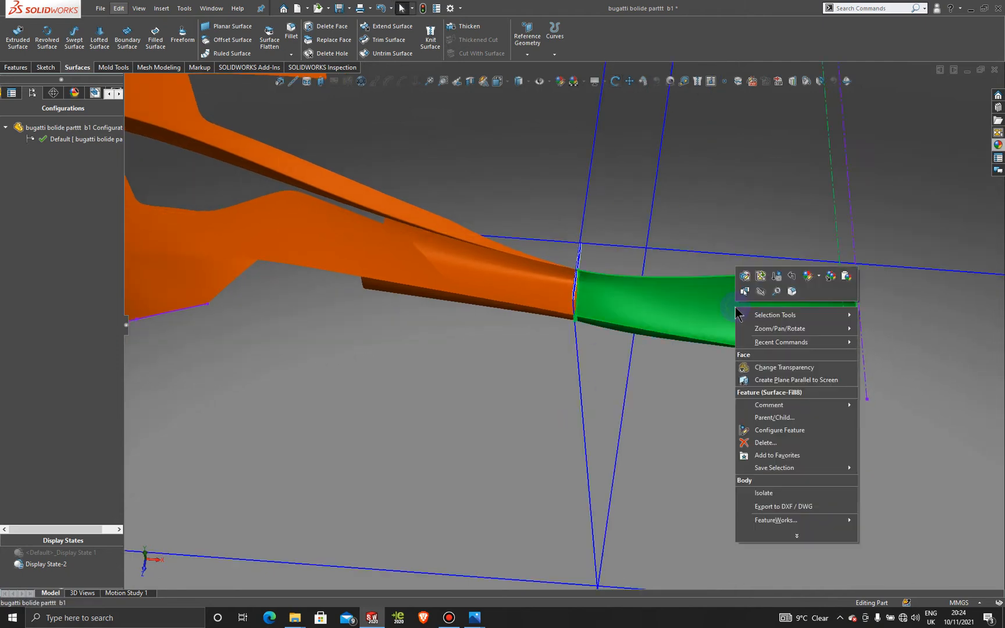
click(767, 447)
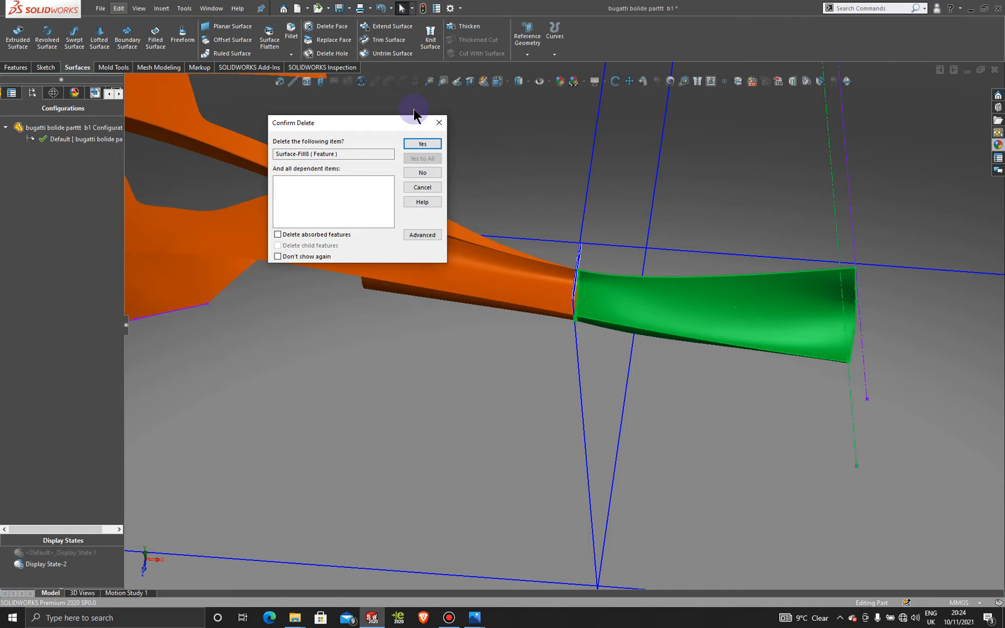
click(420, 143)
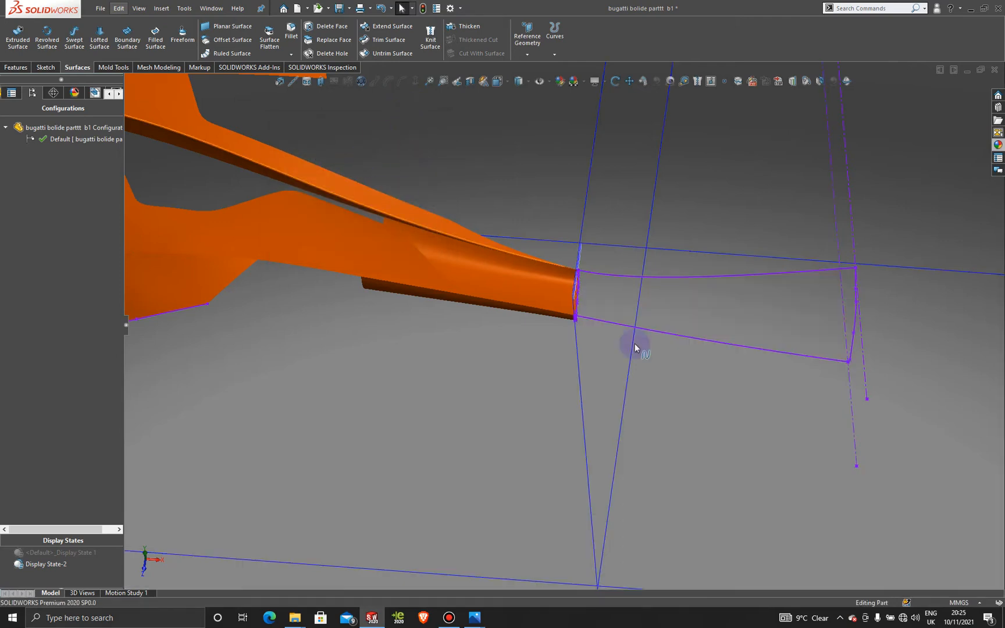
Delete the 3D sketch spline that traces the orange surface's end edge.
scroll(626, 265, down, 2)
scroll(570, 359, down, 3)
scroll(513, 332, down, 2)
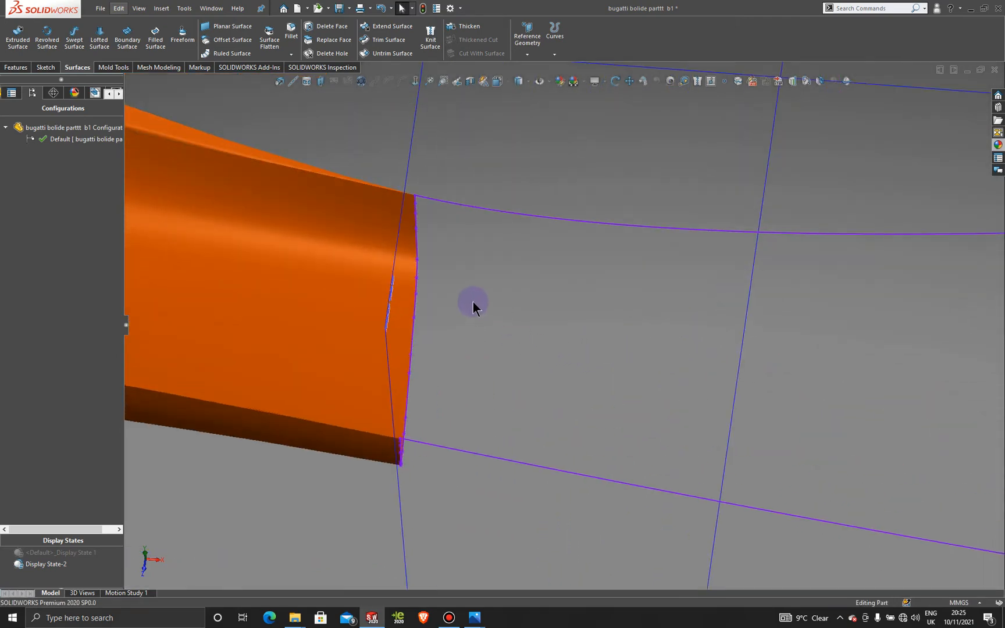
right_click(419, 256)
click(459, 364)
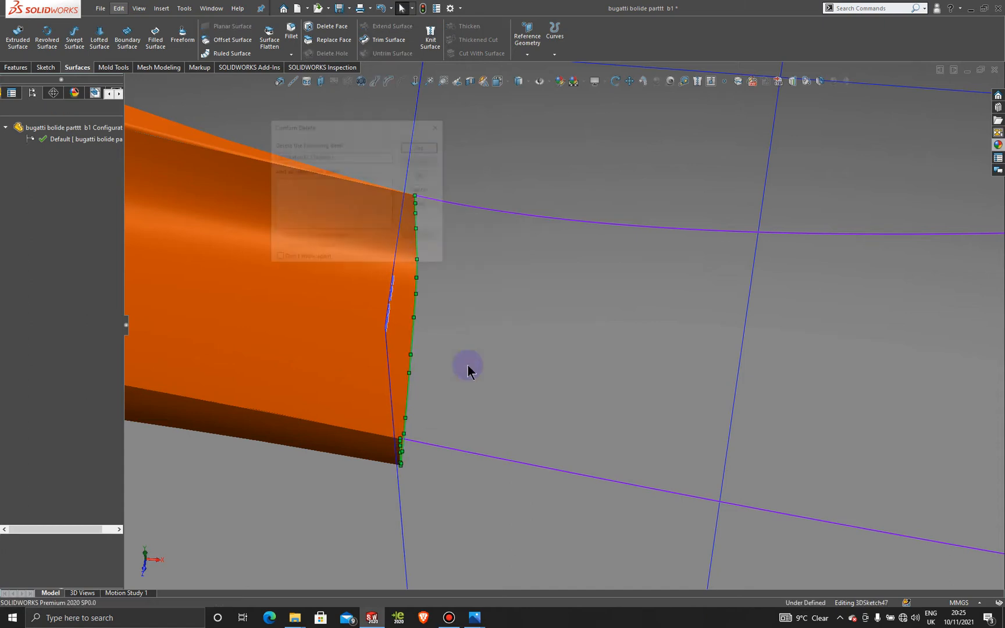
click(428, 145)
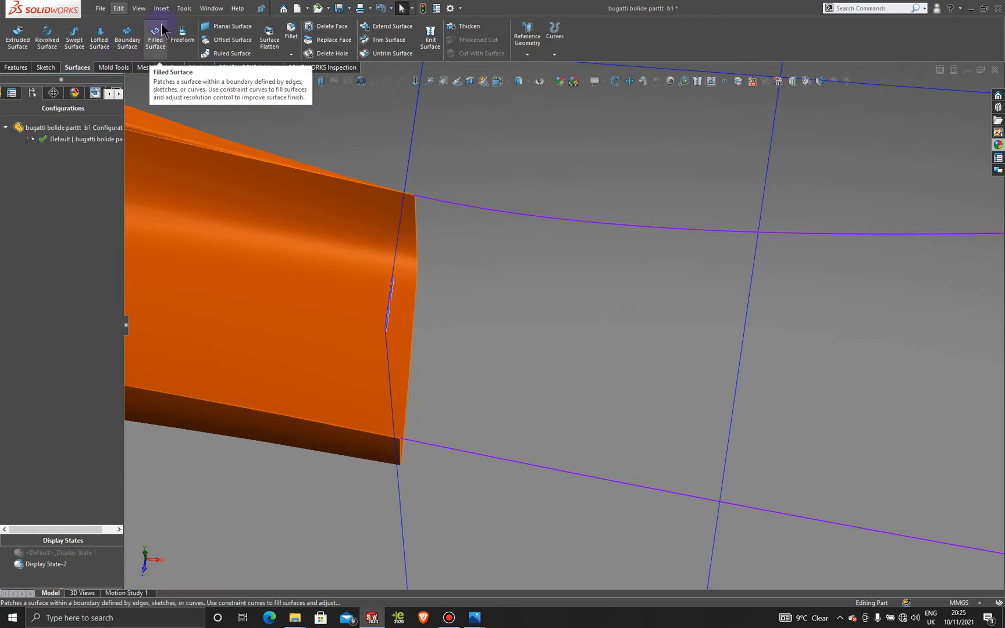
Set up a filled surface bounded by the orange surface's end edge, the two long door curves and the connecting spline.
click(160, 50)
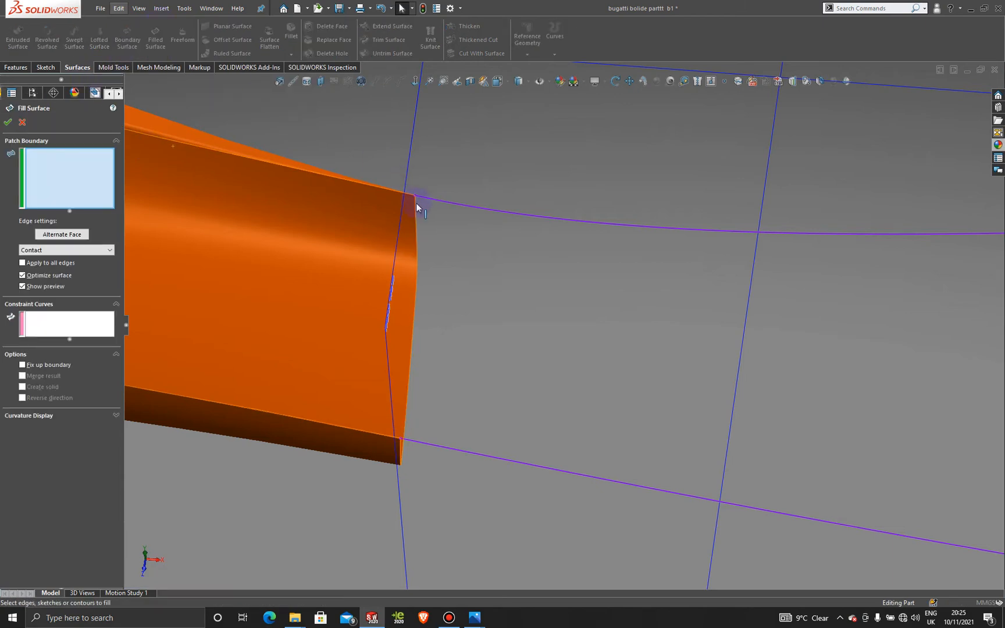
click(418, 231)
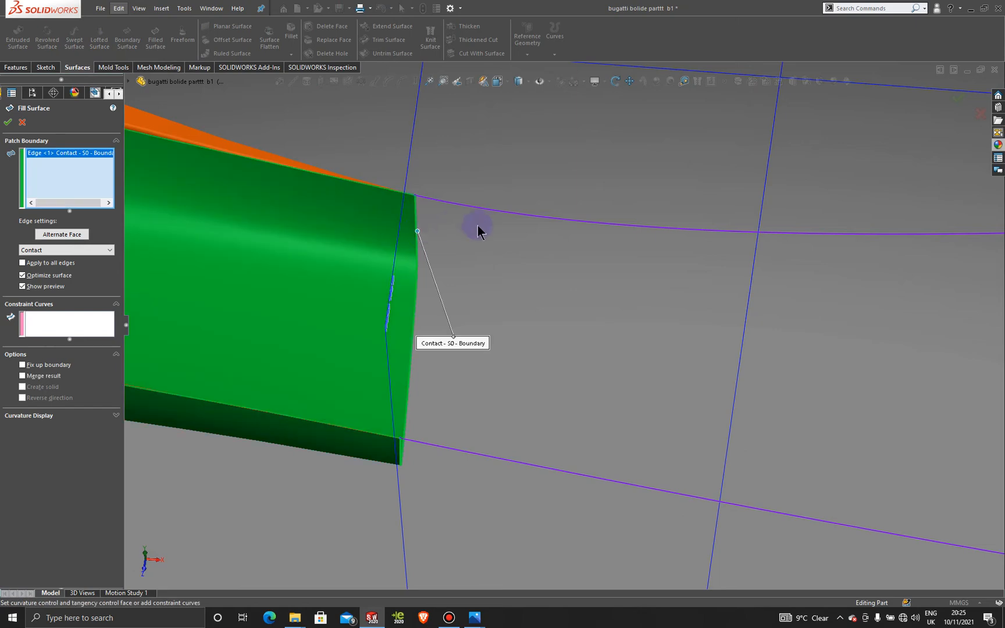
click(495, 211)
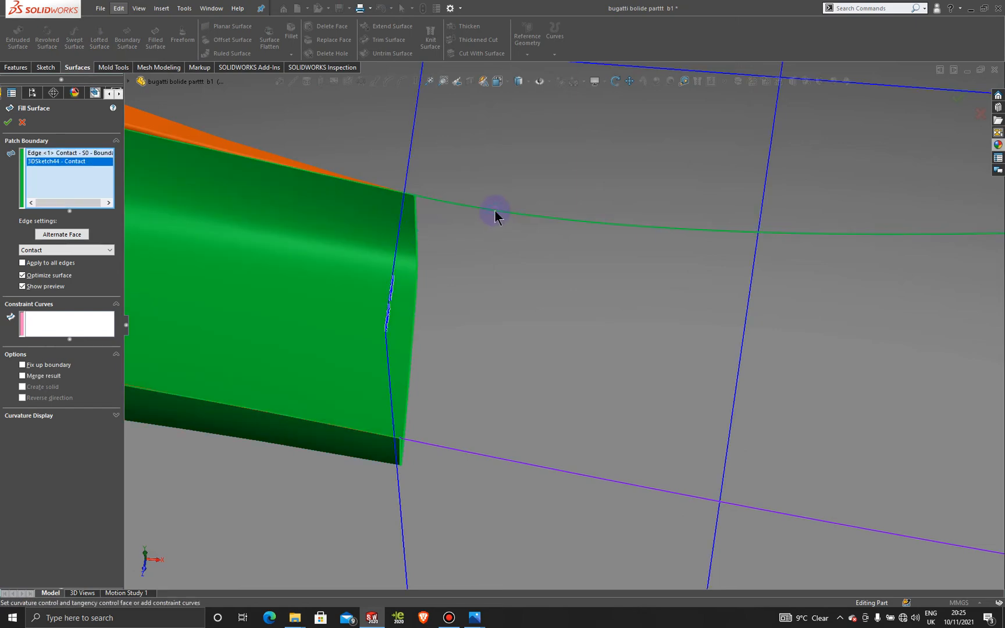
click(544, 464)
scroll(786, 332, up, 3)
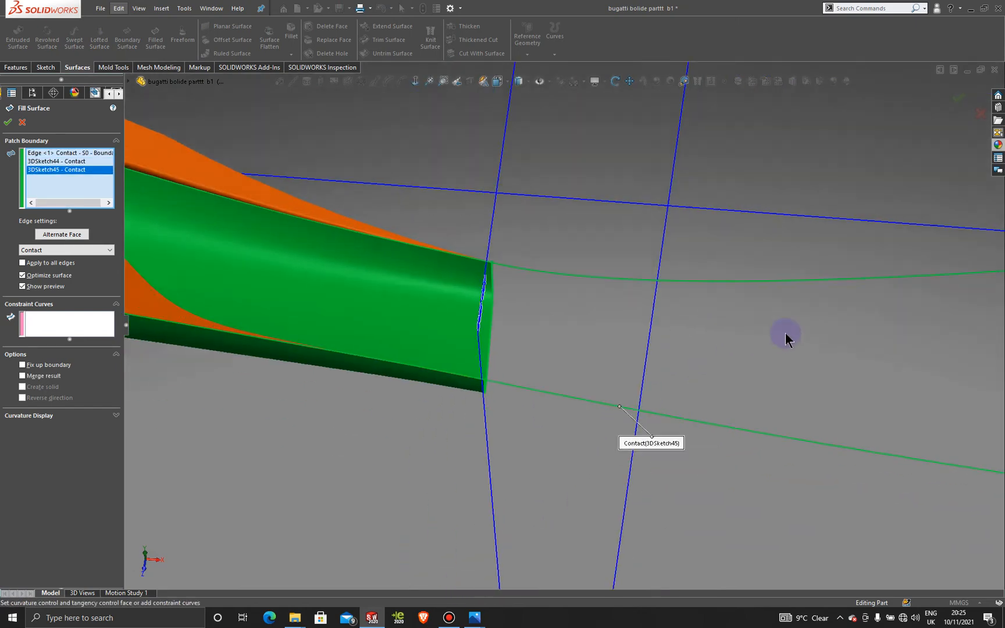
scroll(785, 335, up, 3)
mouse_move(803, 398)
middle_down()
mouse_move(775, 363)
mouse_move(816, 348)
mouse_move(848, 395)
mouse_move(845, 412)
mouse_move(835, 400)
mouse_move(828, 413)
mouse_move(861, 348)
mouse_move(846, 301)
mouse_move(796, 298)
mouse_move(767, 314)
mouse_move(756, 338)
middle_up()
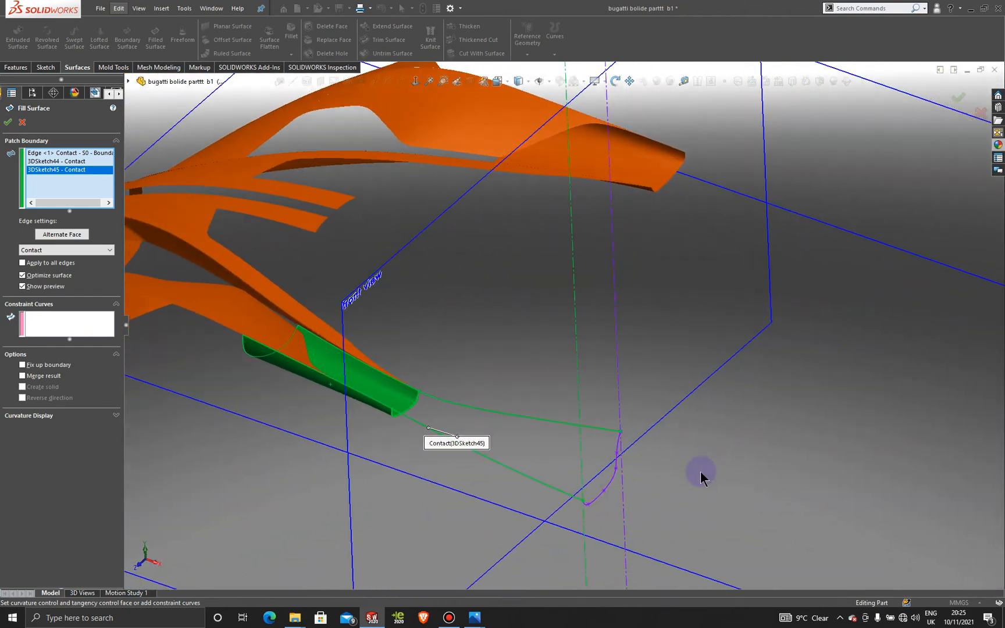
click(610, 487)
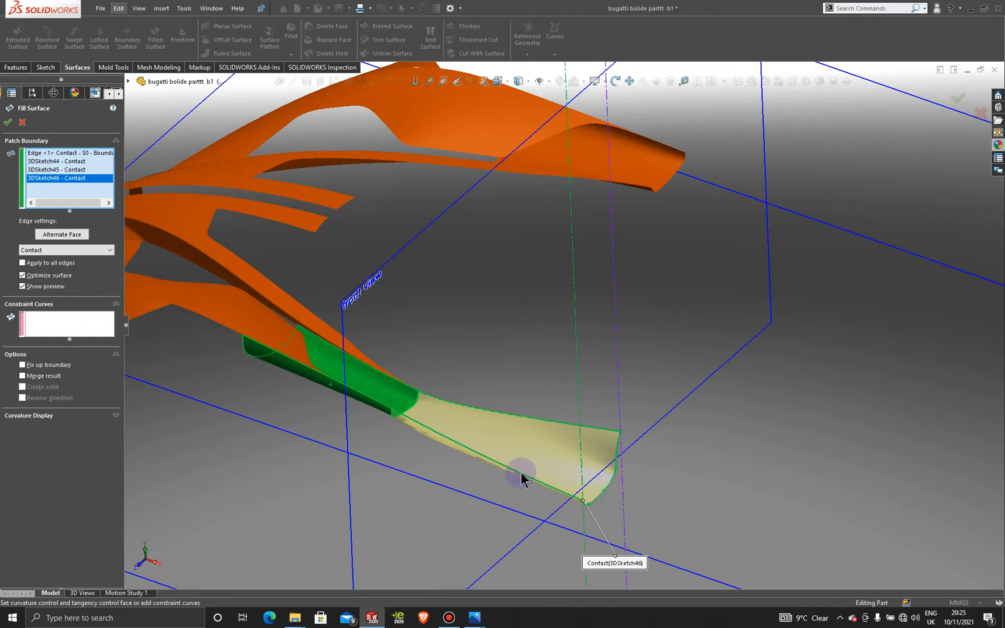
Set the fill's boundary at the existing surface's end edge to Tangent and accept the filled surface.
scroll(413, 393, down, 5)
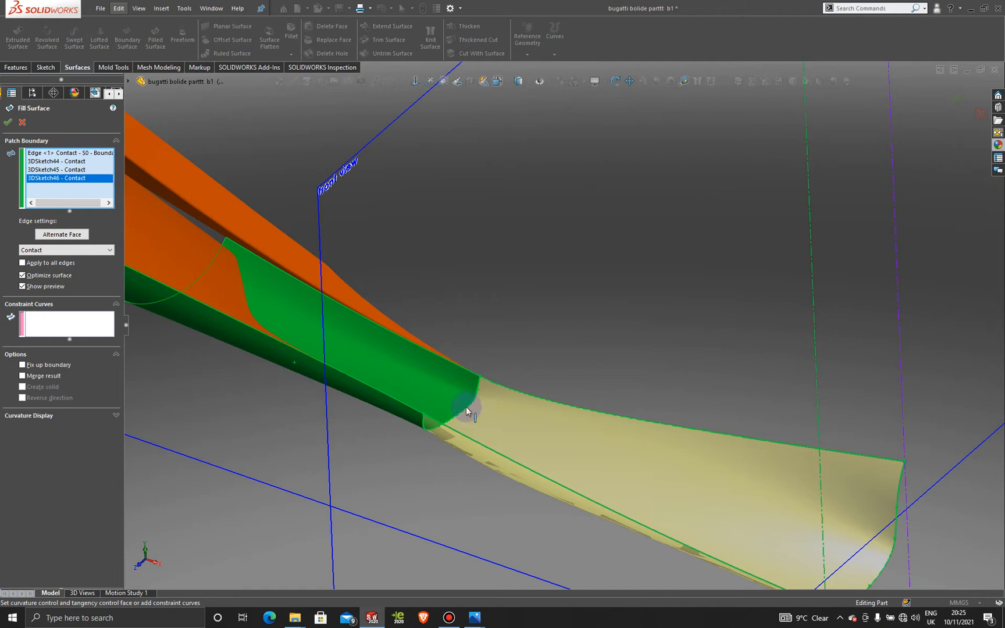
click(105, 153)
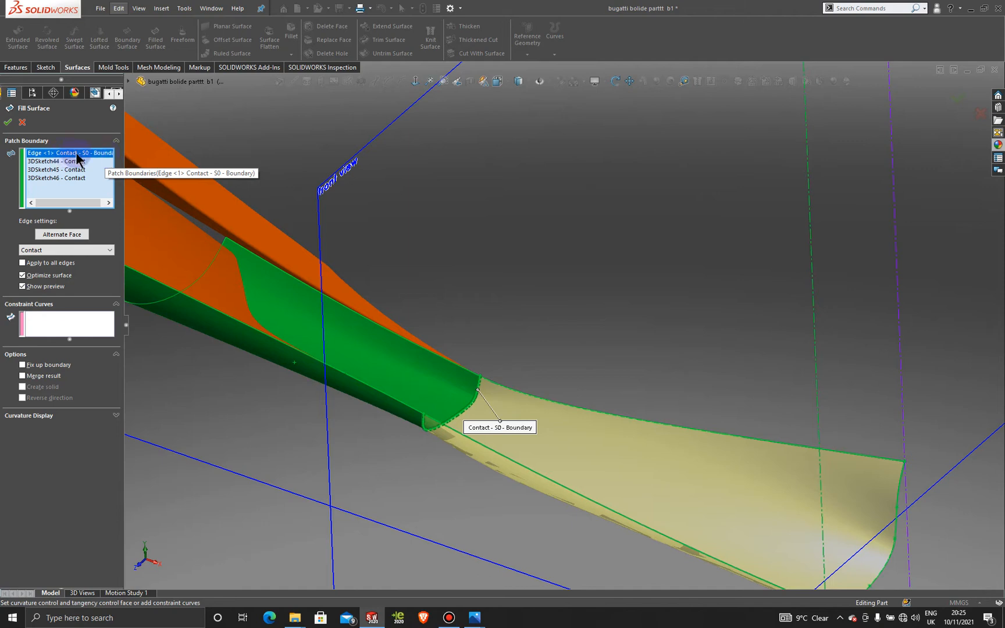
click(73, 250)
click(81, 266)
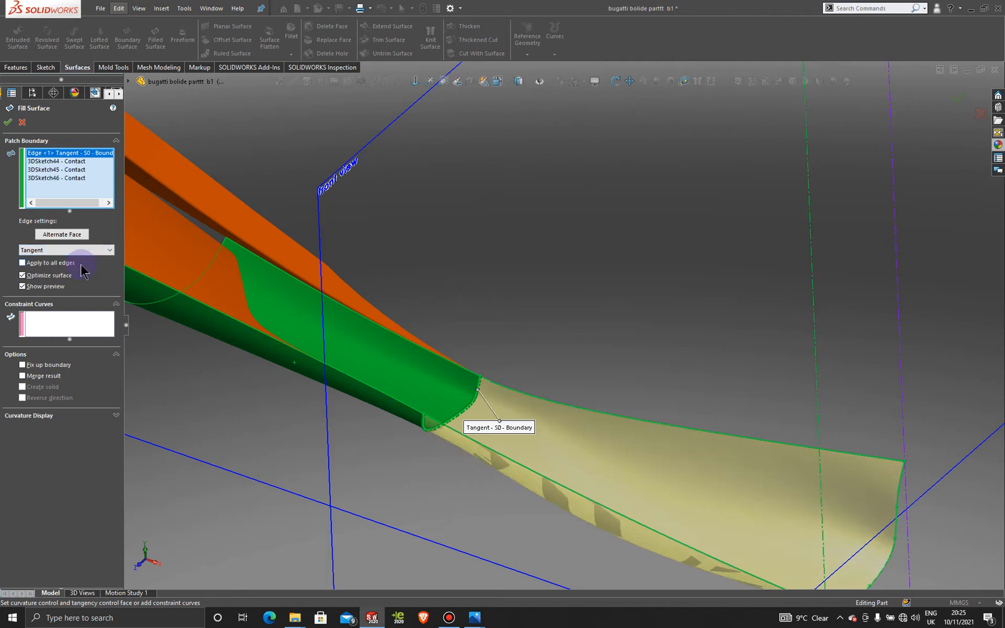
click(8, 123)
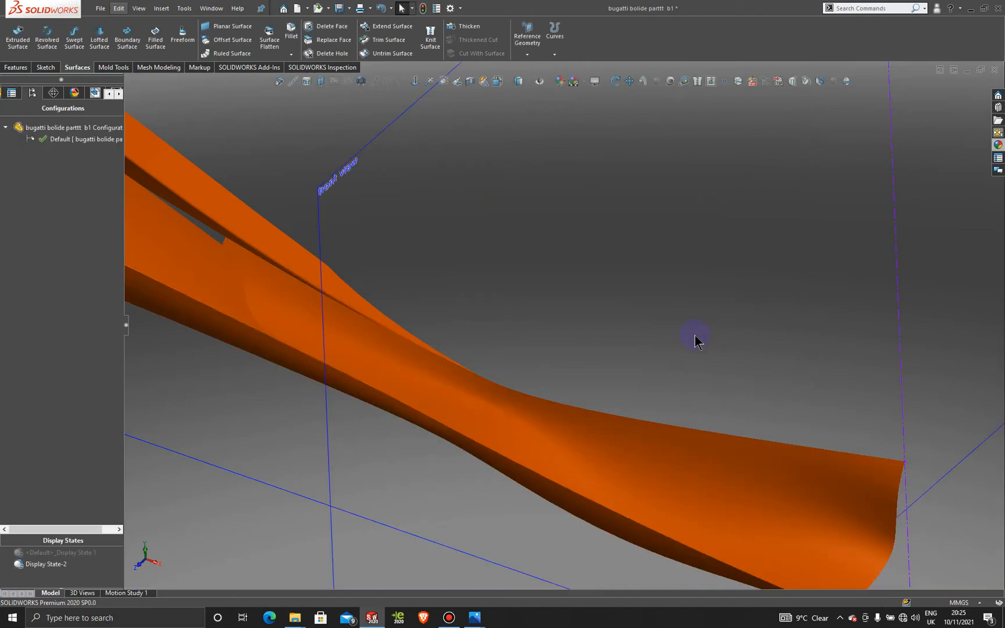
Activate <Default>_Display State 1 to show the reference pictures and view the model normal to the Front Plane.
scroll(694, 335, up, 5)
middle_drag(694, 336, 592, 454)
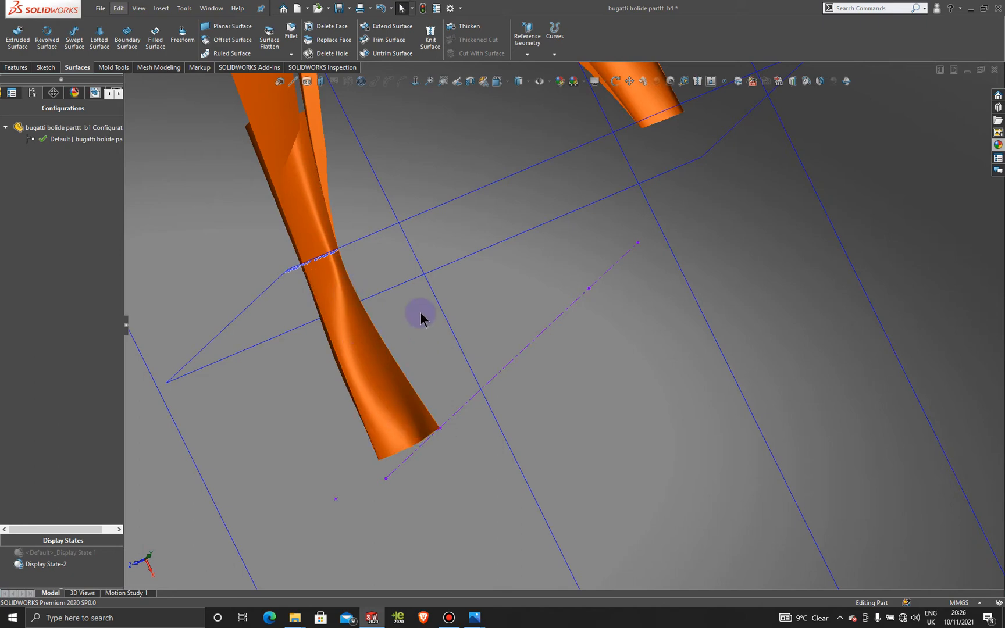
middle_drag(427, 355, 496, 265)
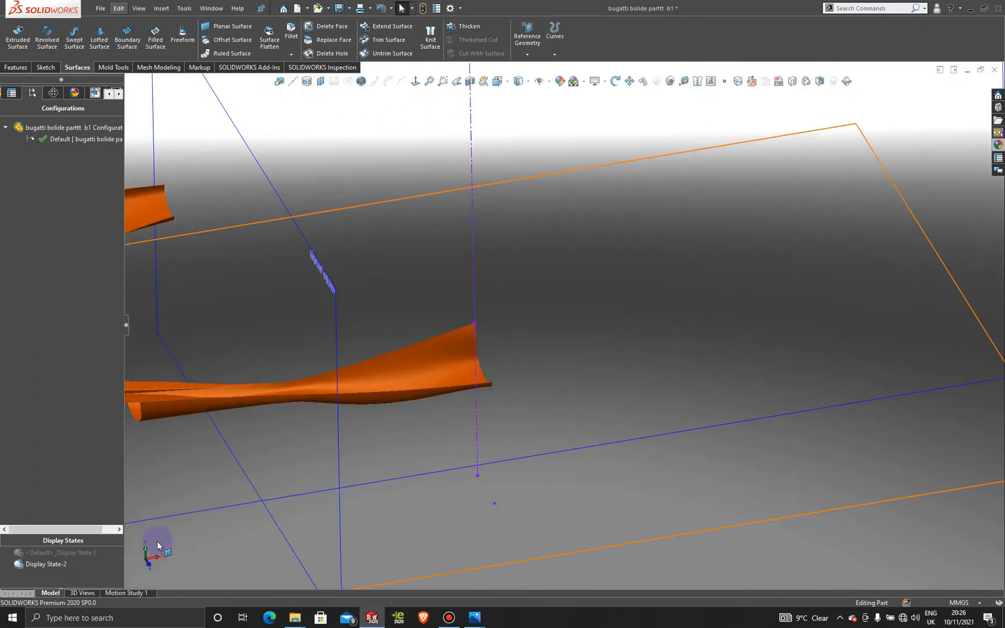
double_click(94, 555)
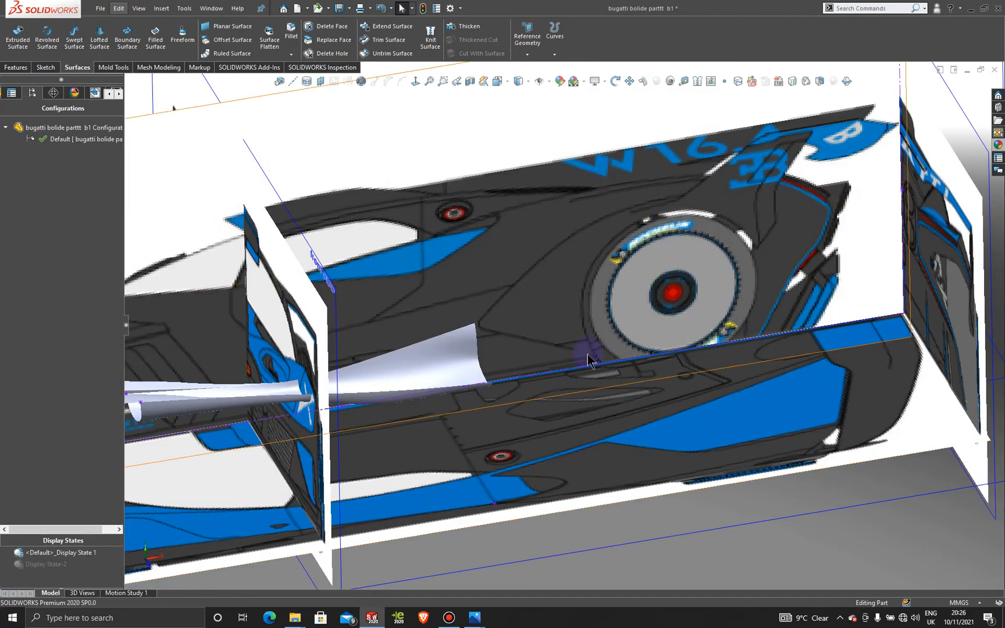
scroll(586, 355, up, 4)
click(459, 162)
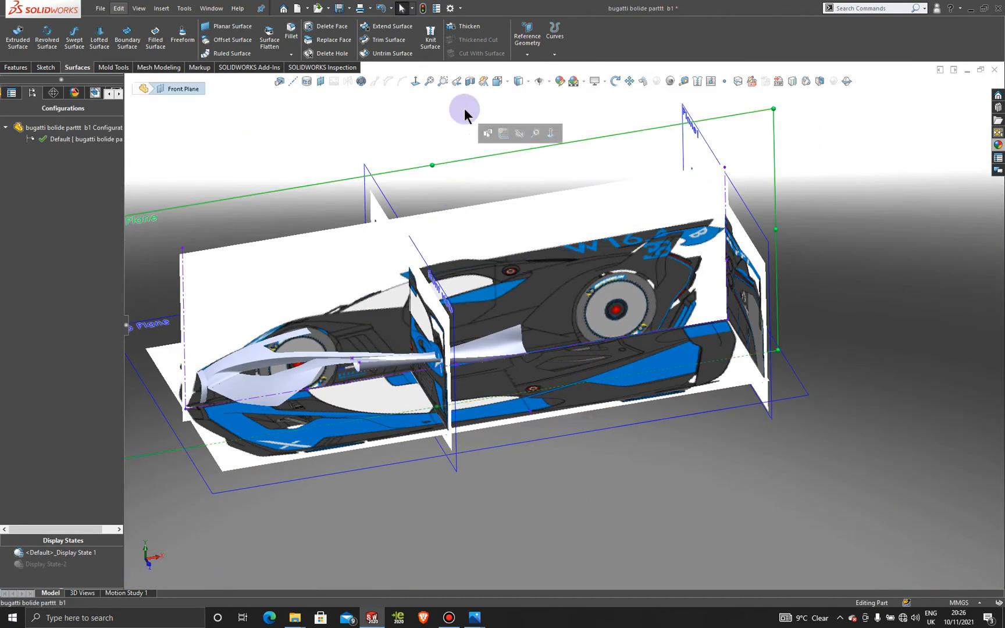
click(420, 81)
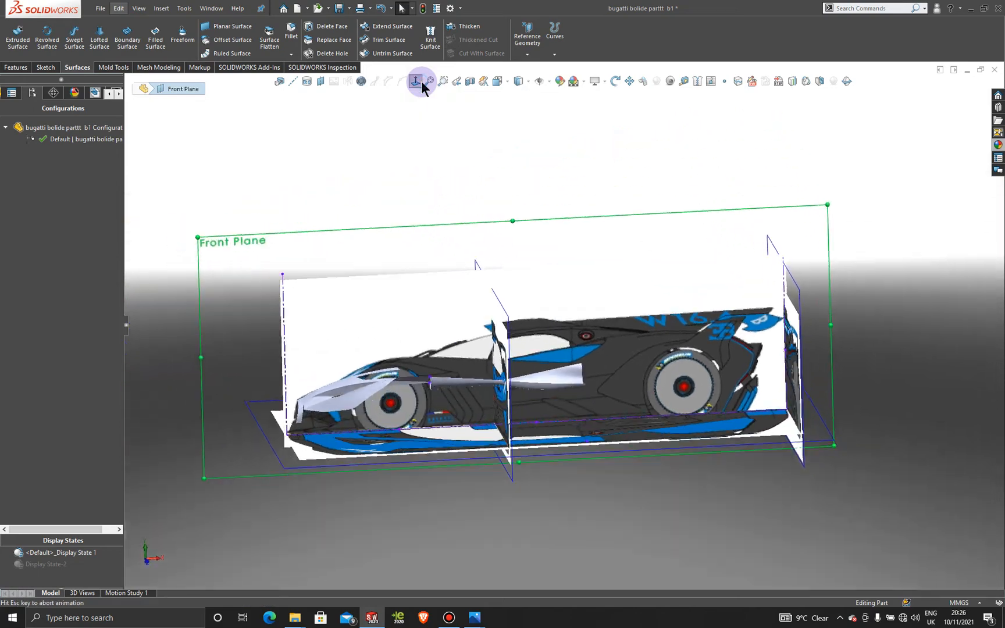
scroll(602, 451, down, 5)
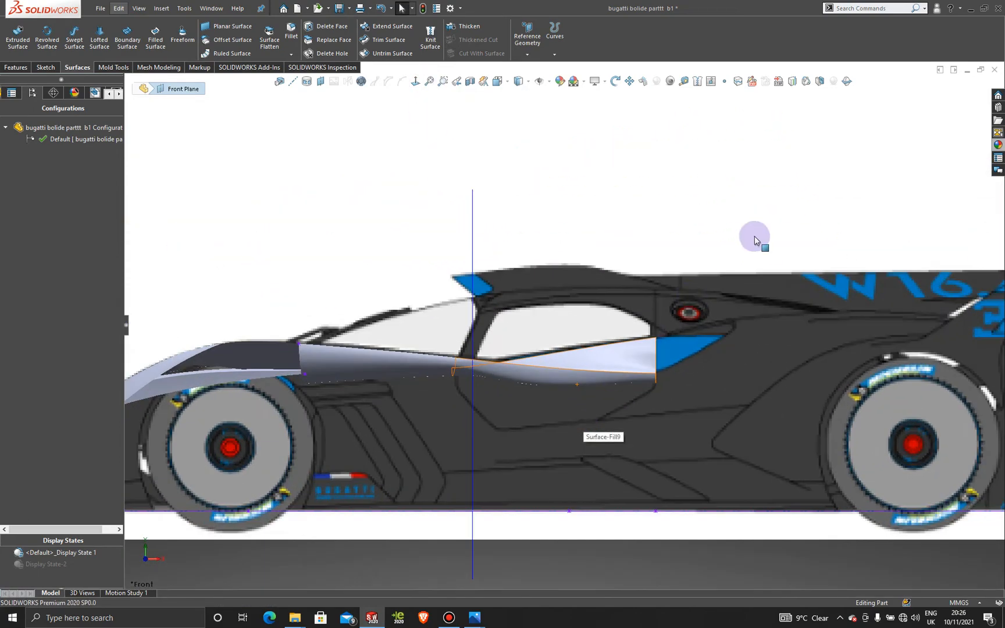
Apply the blue glass appearance to the body of the new filled door surface.
click(1000, 147)
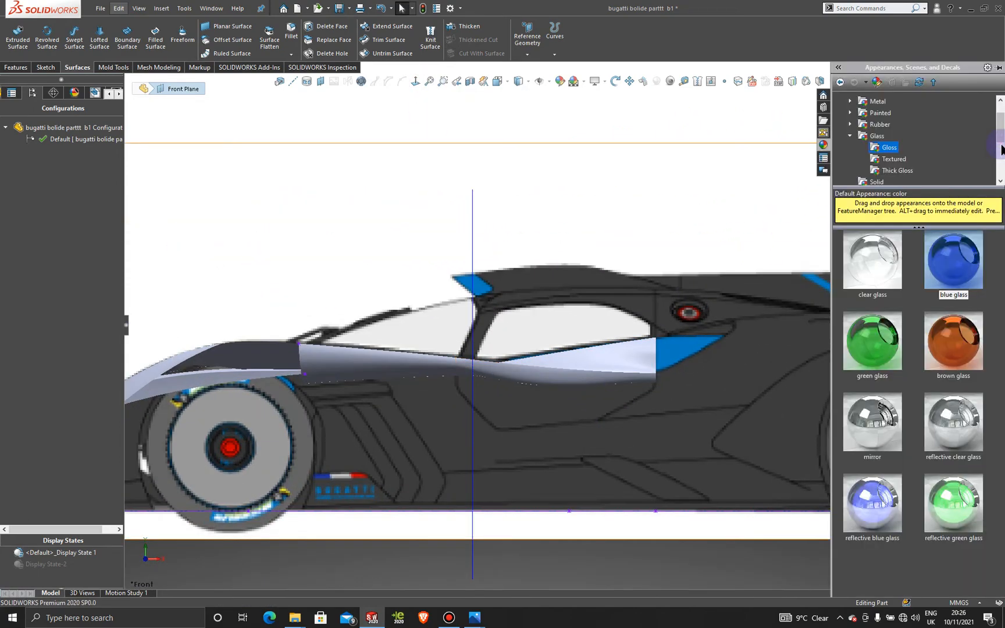
drag(951, 286, 616, 359)
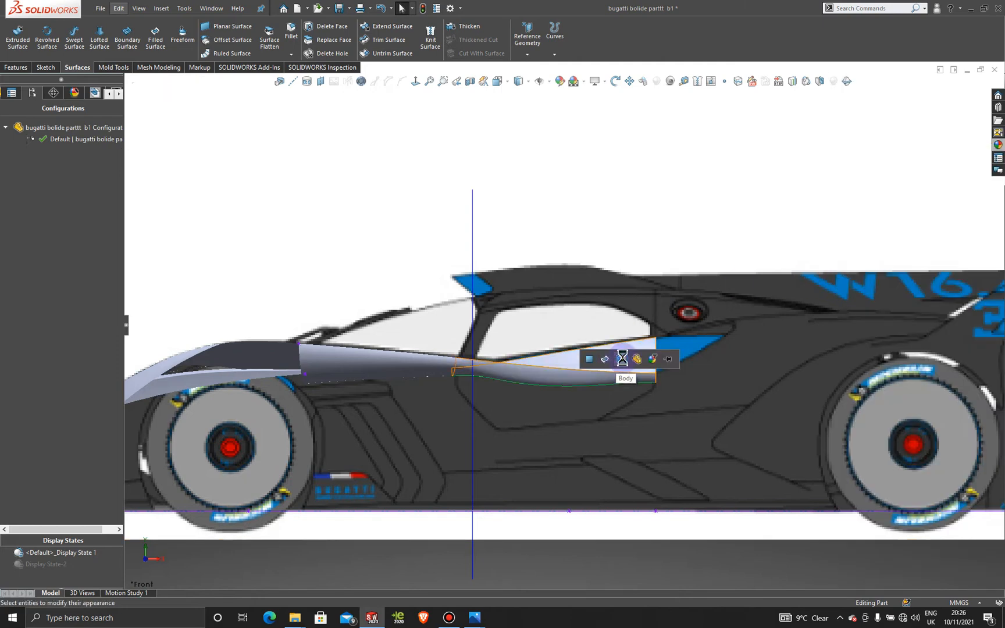
click(621, 360)
View the model normal to the Top Plane and compare the door surface's outline with the top-view picture.
scroll(551, 414, down, 2)
scroll(549, 415, down, 2)
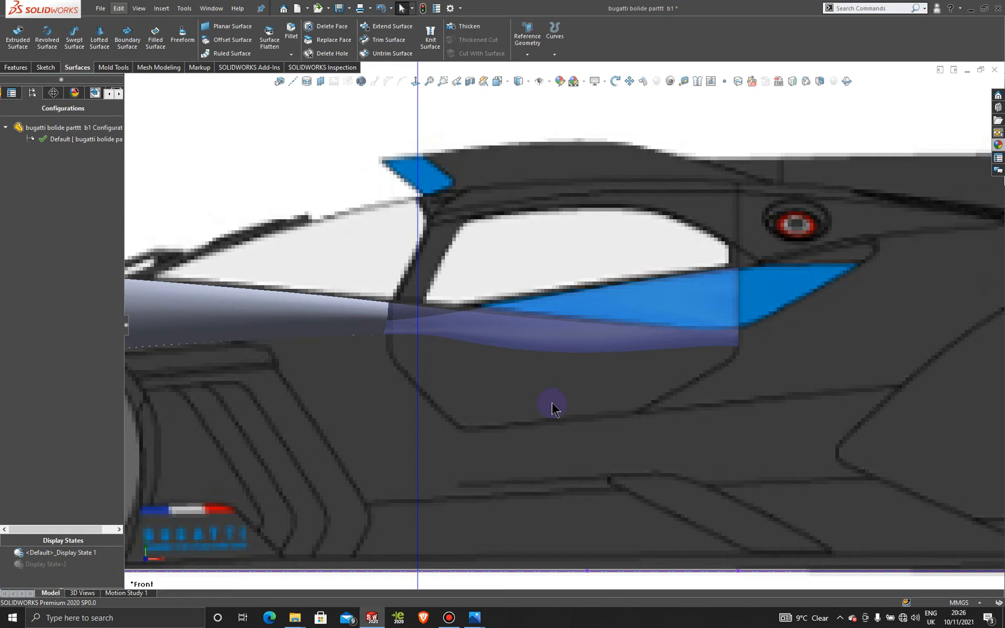
click(584, 342)
middle_drag(585, 342, 561, 585)
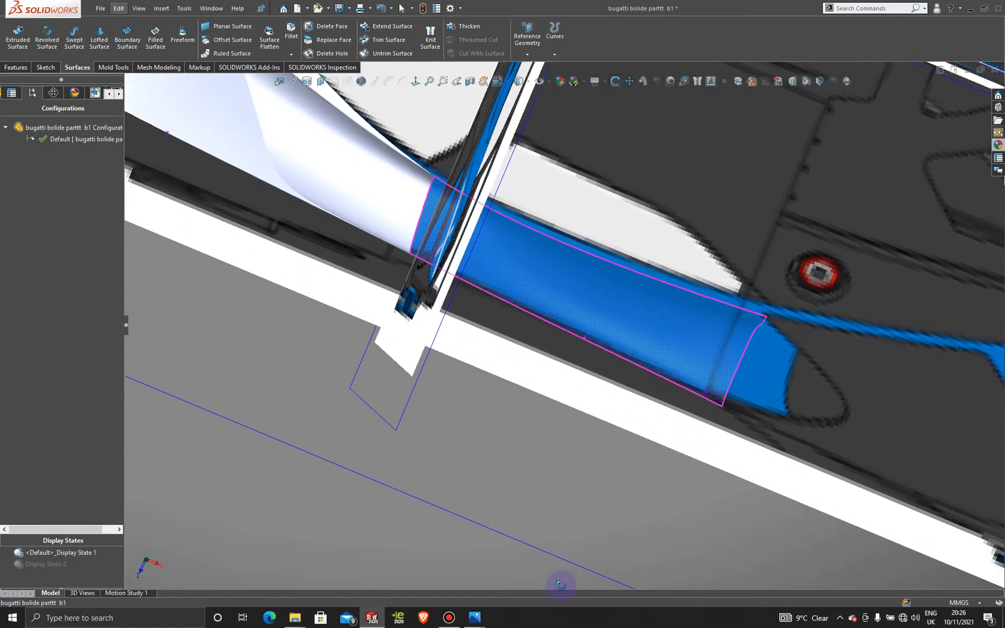
scroll(552, 581, up, 8)
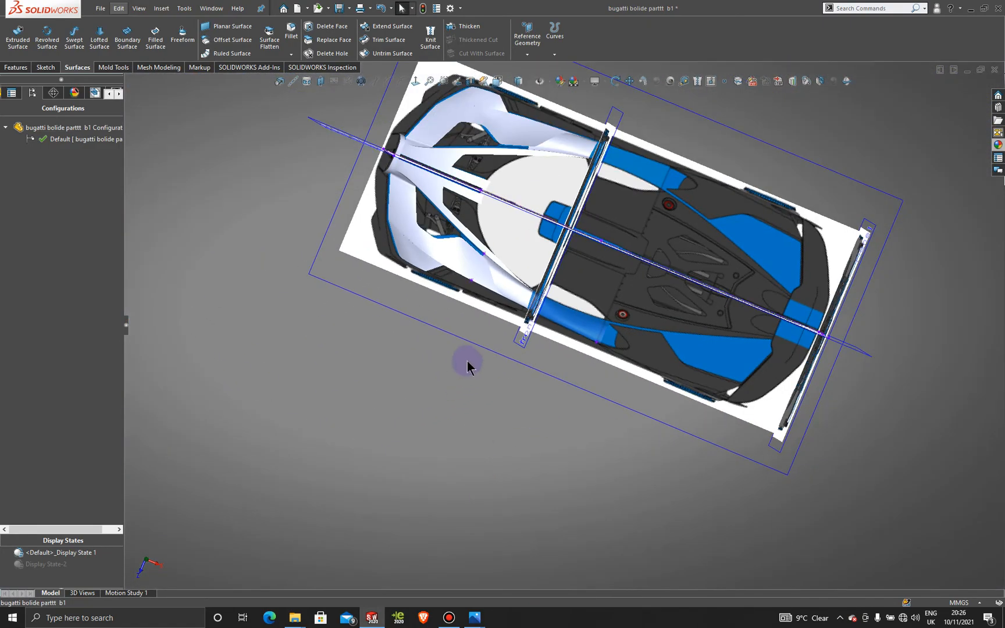
click(468, 336)
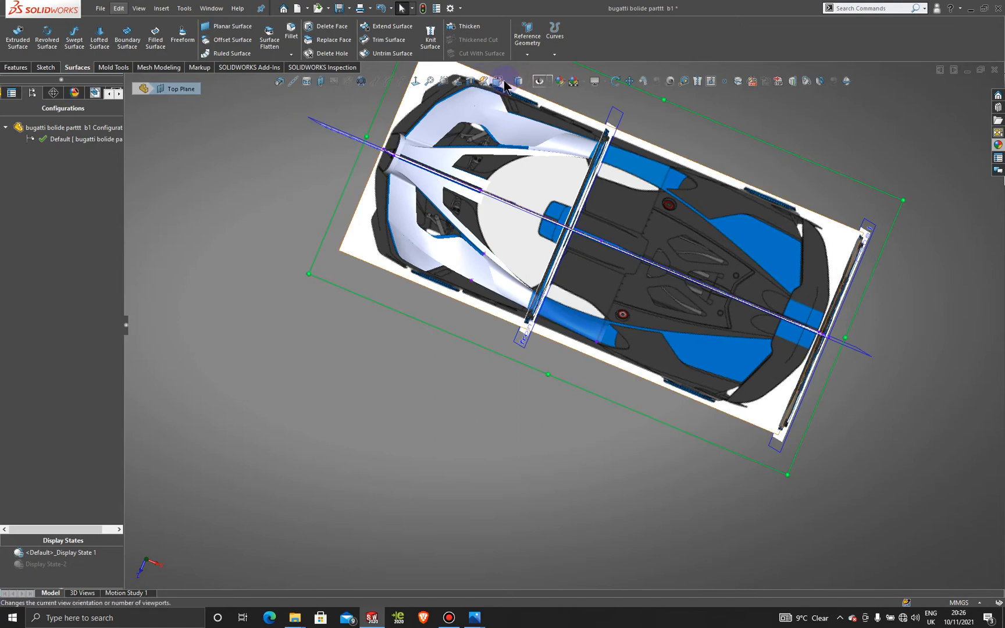
click(415, 82)
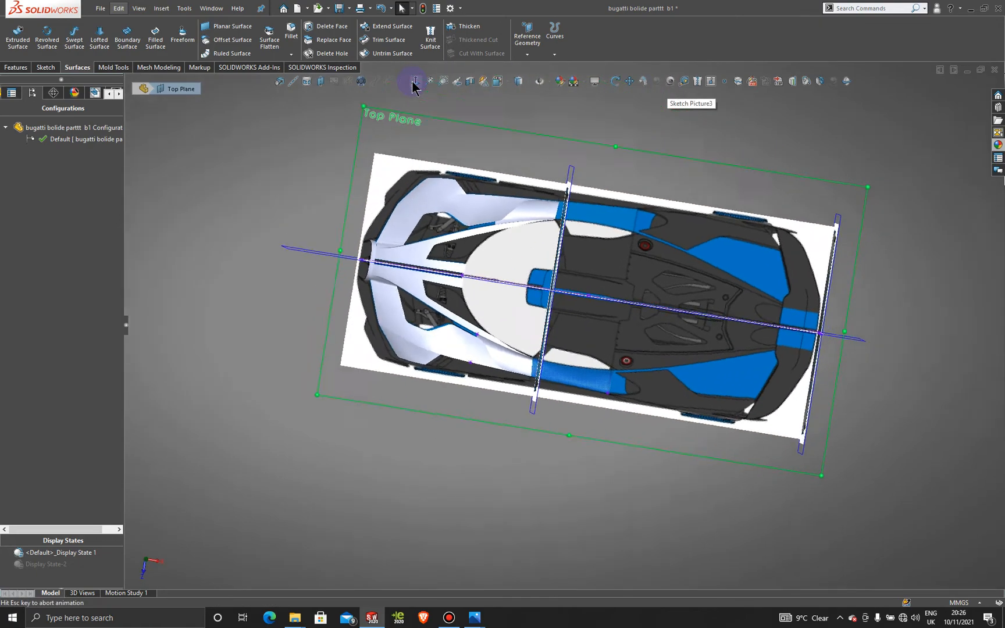
scroll(585, 455, down, 5)
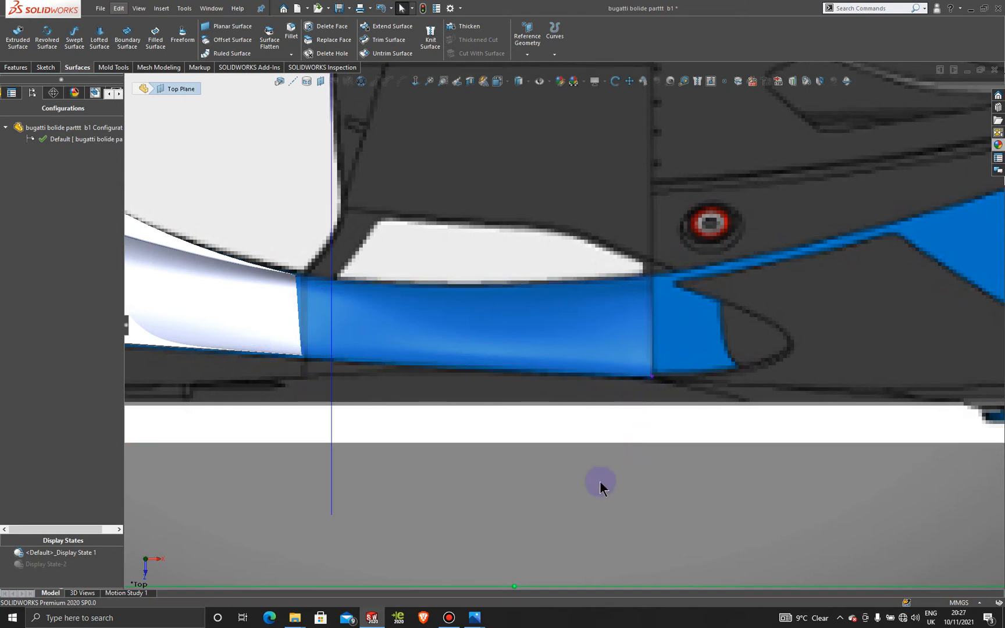
View the model normal to the Front Plane and examine the door surface's edges and rear end against the side-view picture.
middle_drag(505, 482, 564, 410)
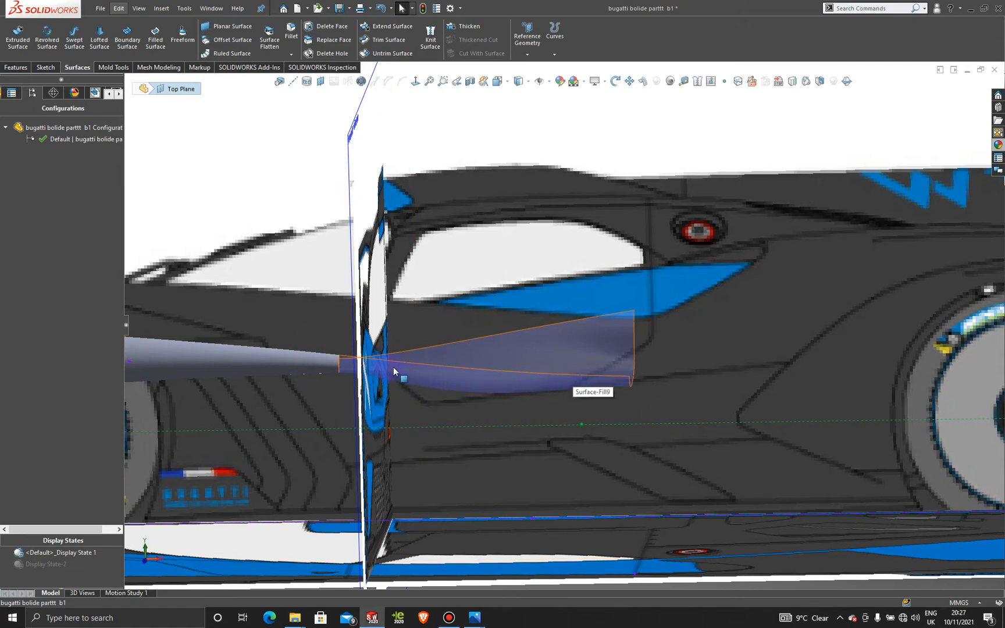
mouse_move(554, 395)
middle_down()
mouse_move(539, 404)
mouse_move(550, 374)
mouse_move(552, 394)
middle_up()
scroll(552, 394, up, 4)
scroll(311, 249, up, 4)
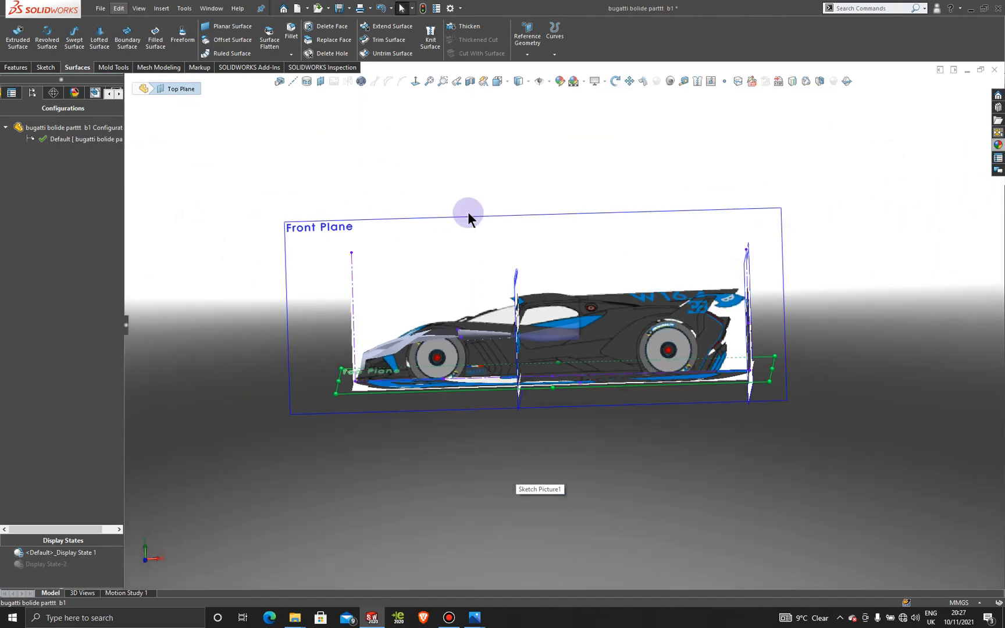
click(499, 168)
click(477, 216)
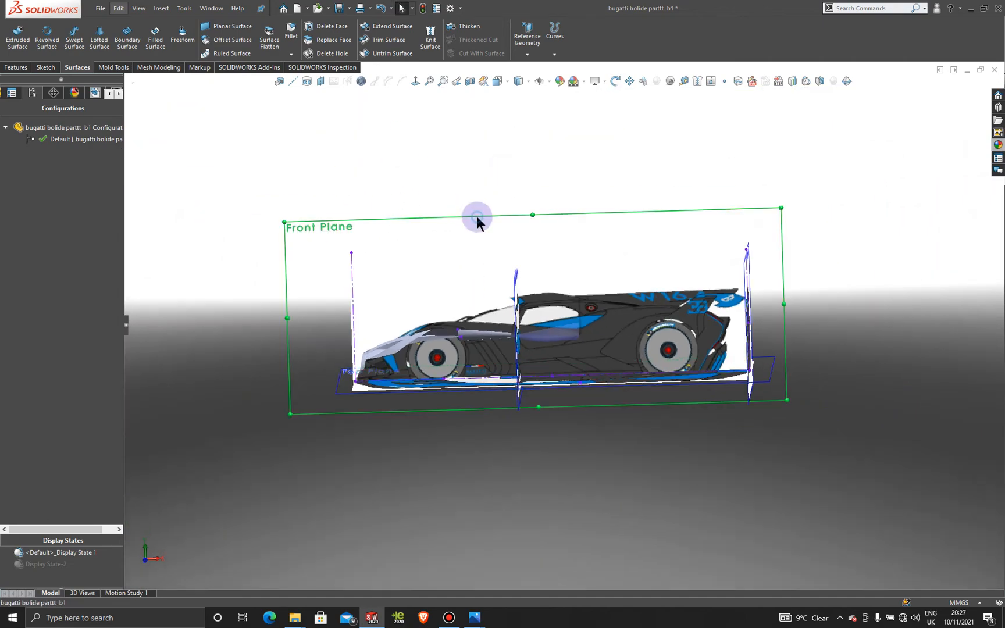
click(416, 82)
scroll(567, 404, down, 5)
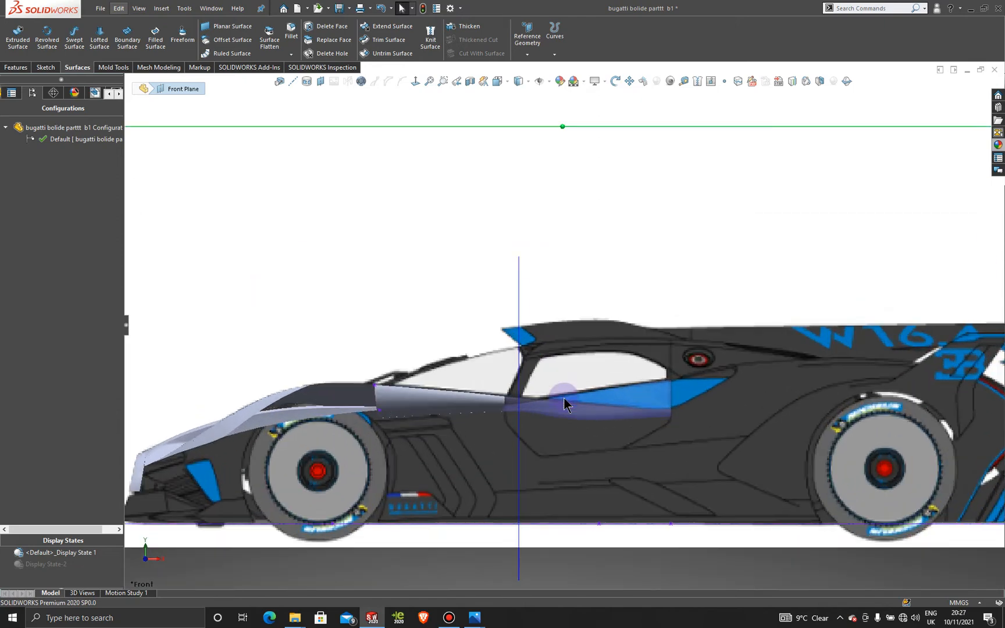
scroll(407, 374, up, 3)
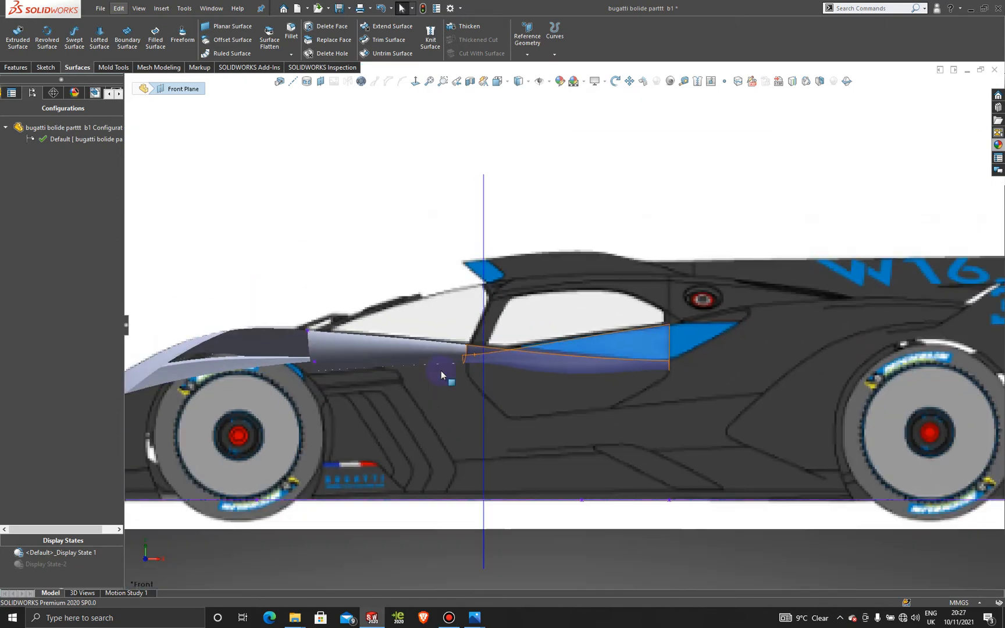
scroll(282, 362, up, 2)
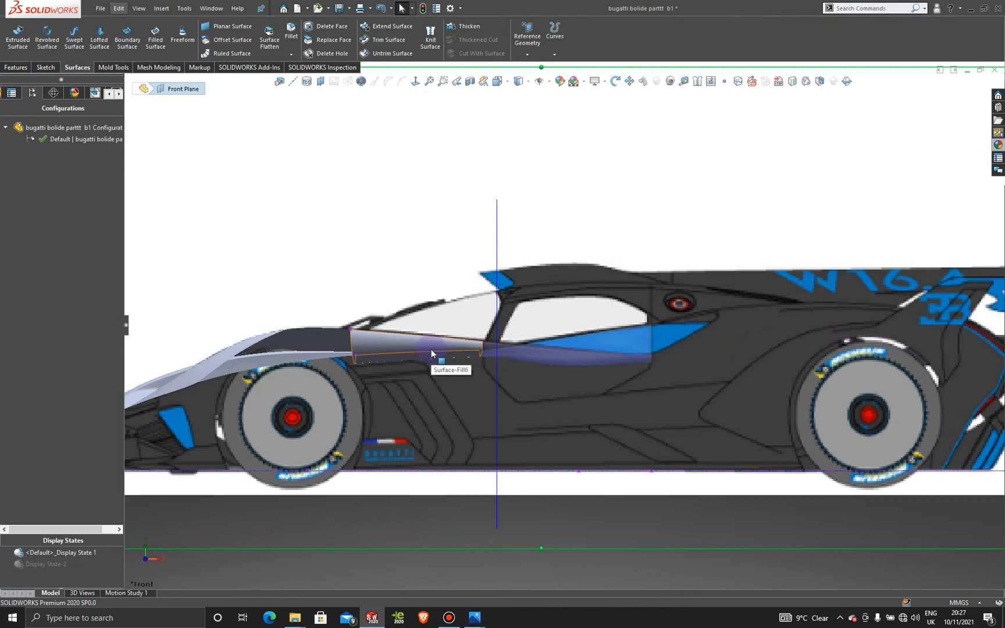
scroll(668, 359, down, 5)
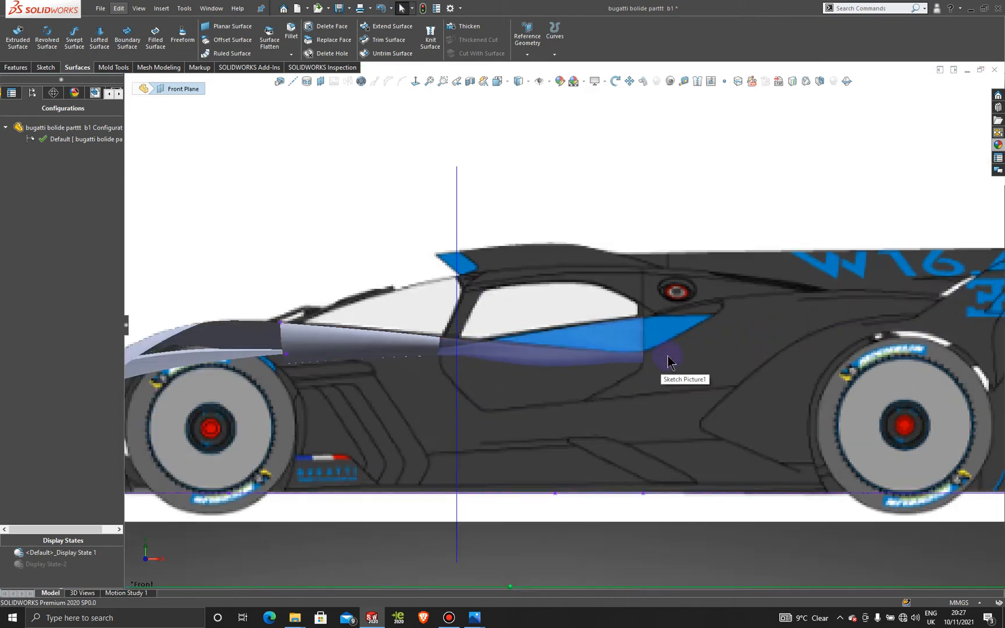
scroll(668, 359, down, 2)
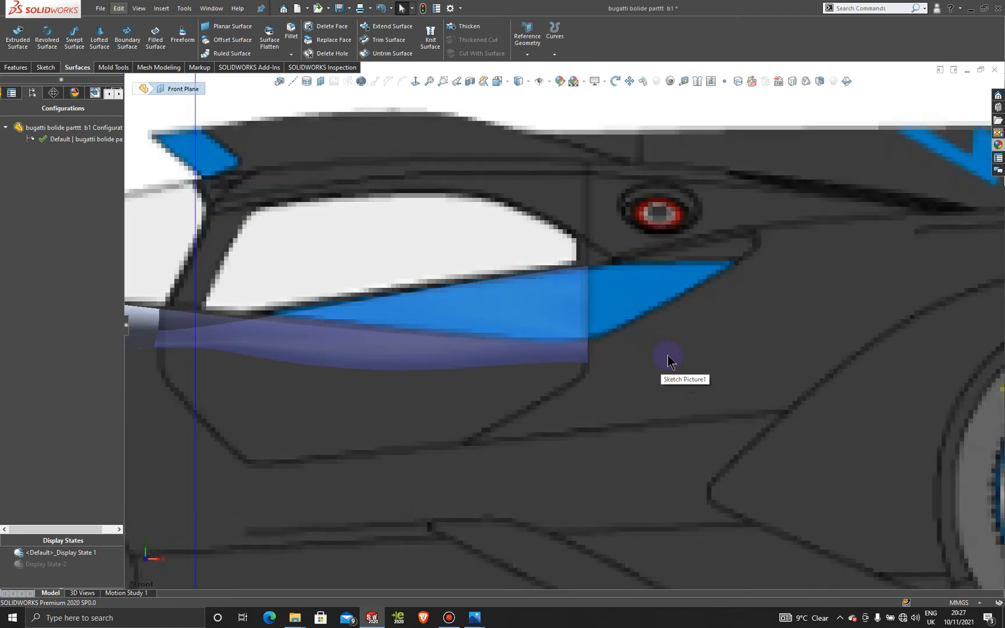
scroll(668, 359, up, 1)
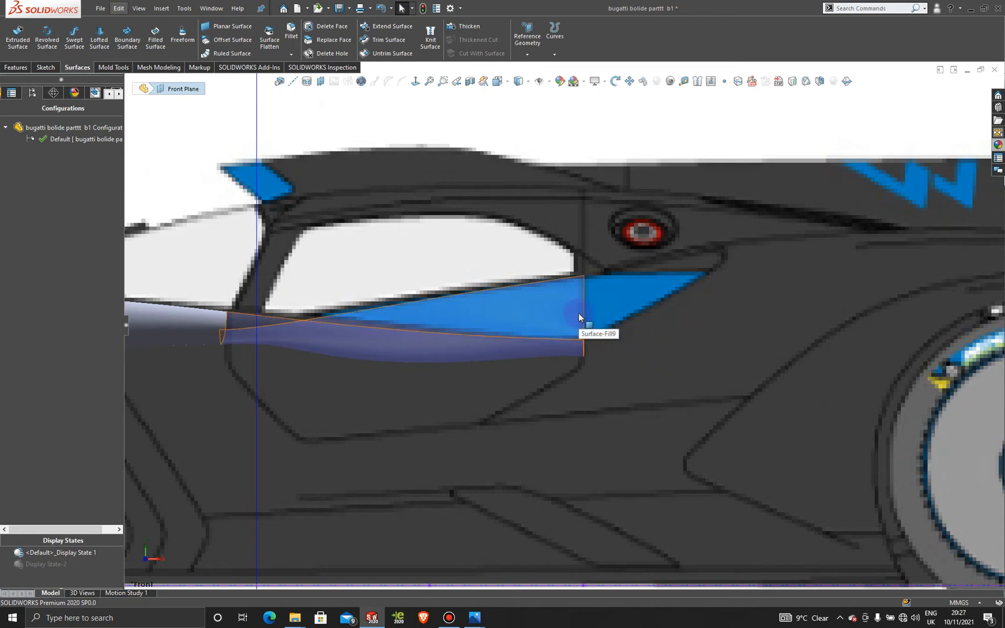
scroll(579, 319, up, 5)
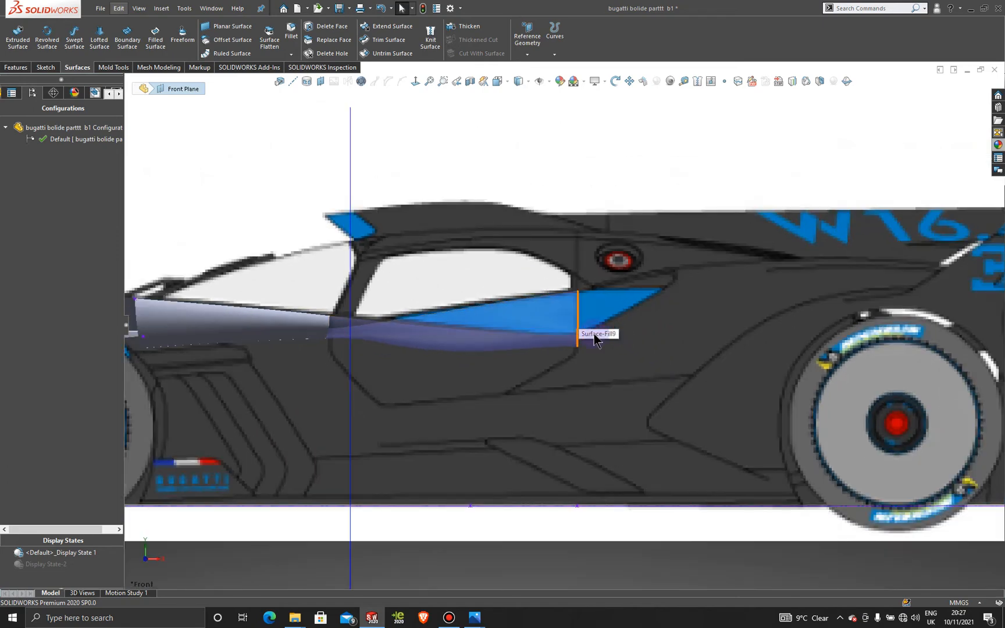
scroll(605, 349, down, 3)
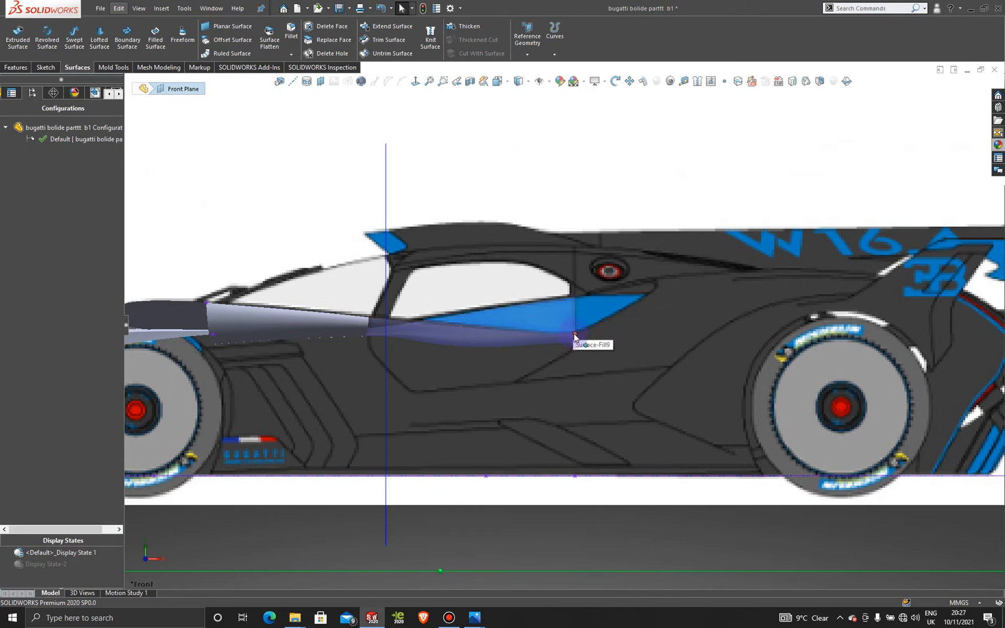
View the model normal to the Top Plane and hide the sketch point at the door surface's outer rear corner.
scroll(561, 342, down, 5)
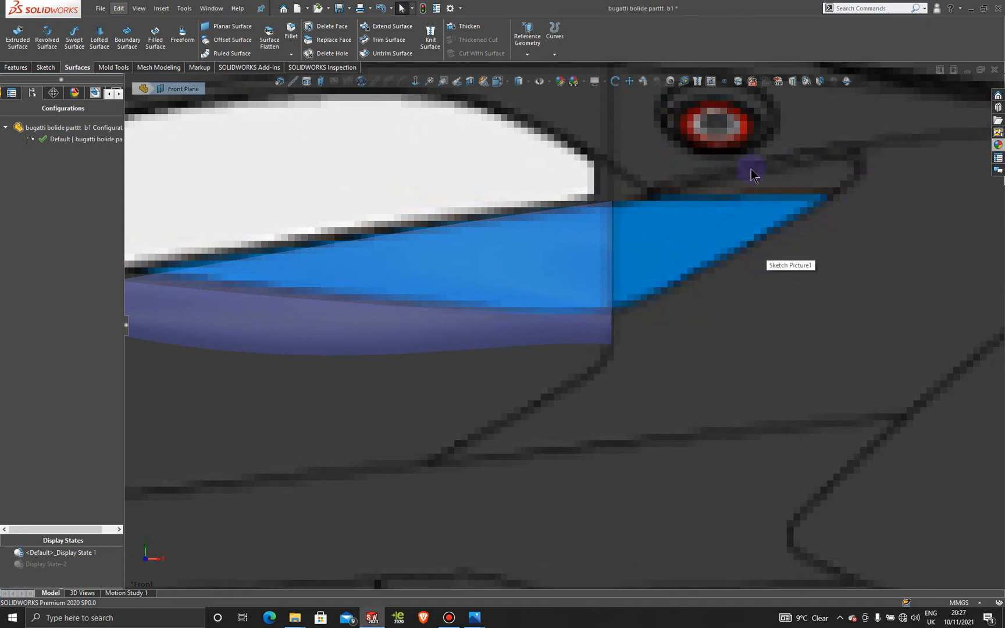
scroll(691, 381, up, 8)
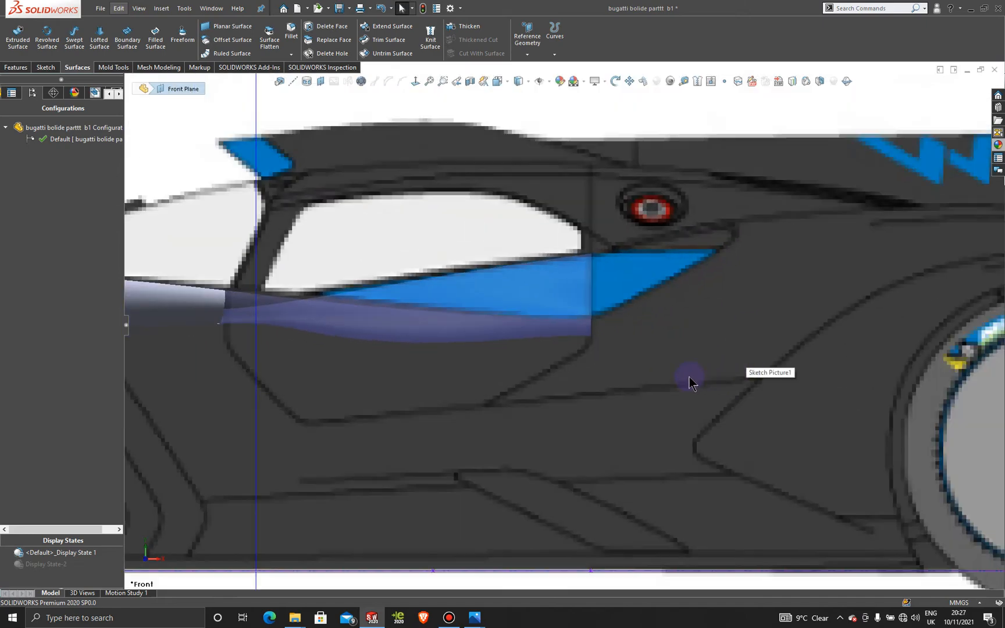
mouse_move(585, 342)
middle_down()
mouse_move(594, 332)
mouse_move(579, 375)
mouse_move(592, 325)
mouse_move(599, 339)
mouse_move(589, 283)
mouse_move(557, 335)
mouse_move(572, 359)
mouse_move(590, 469)
mouse_move(399, 487)
middle_up()
scroll(585, 349, down, 5)
key(f)
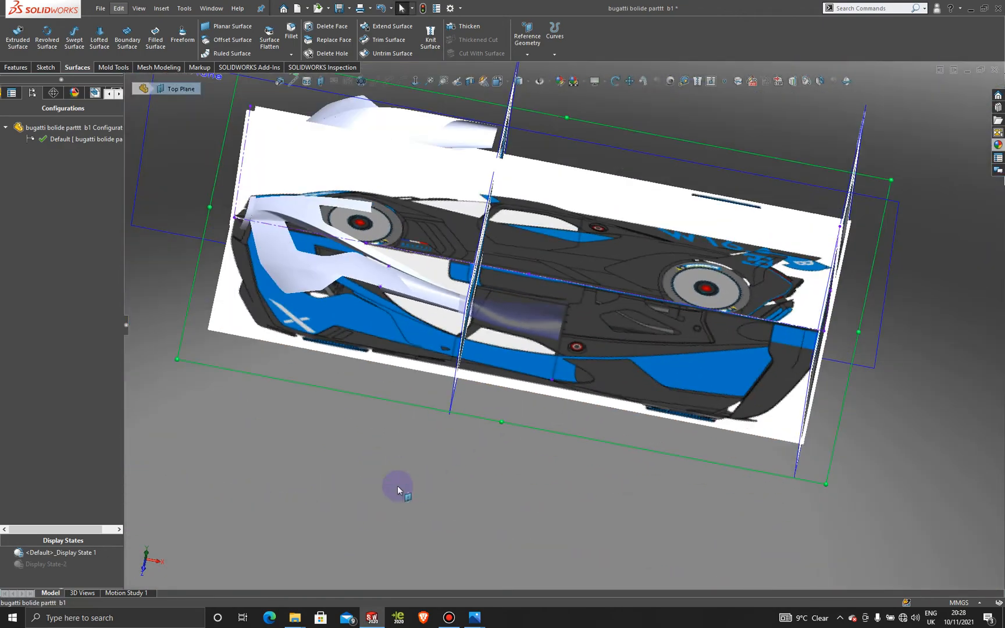
click(207, 345)
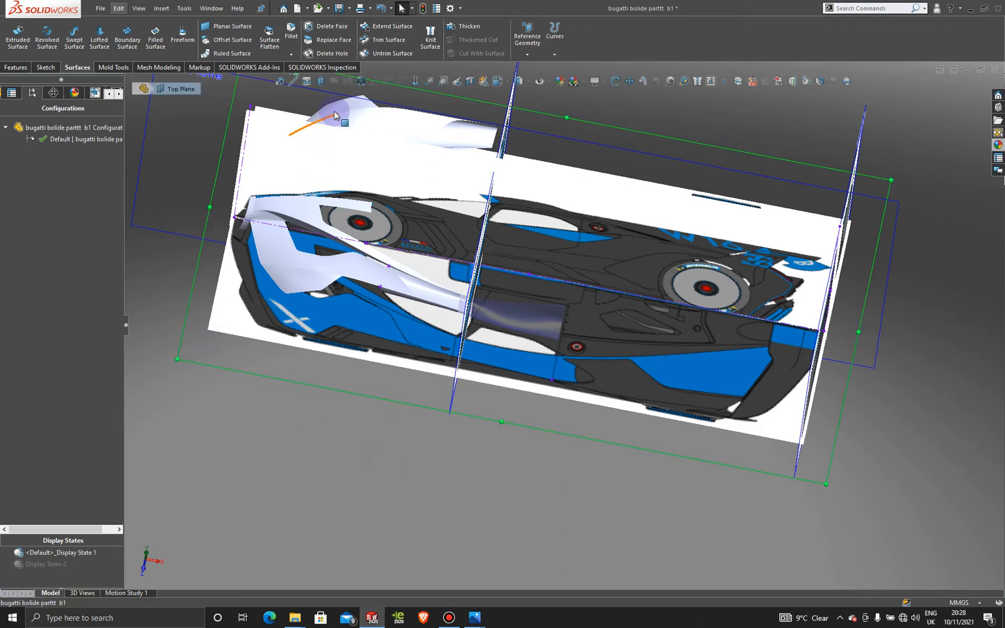
click(416, 83)
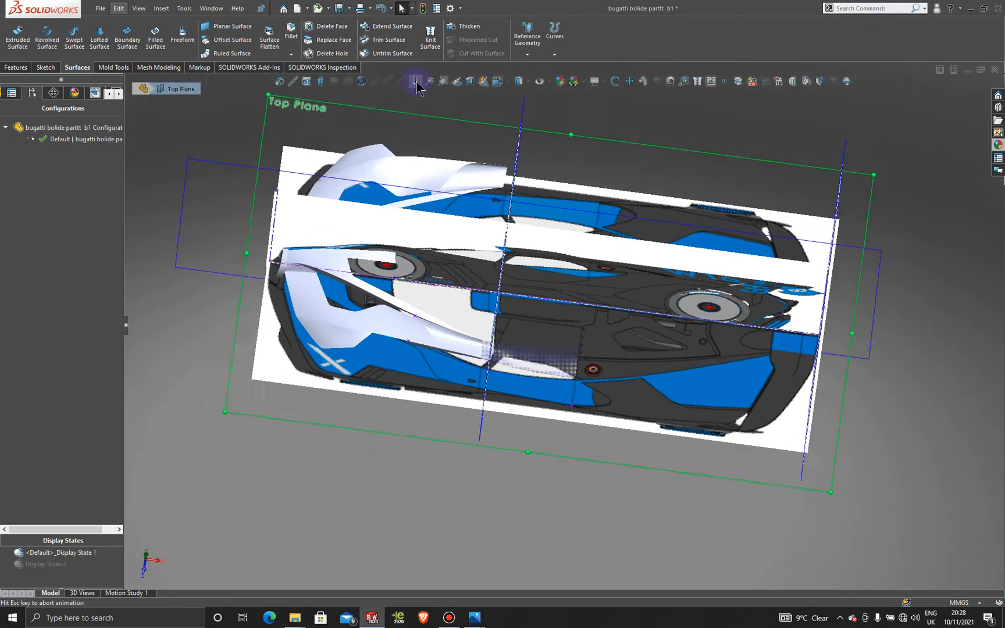
scroll(588, 439, down, 8)
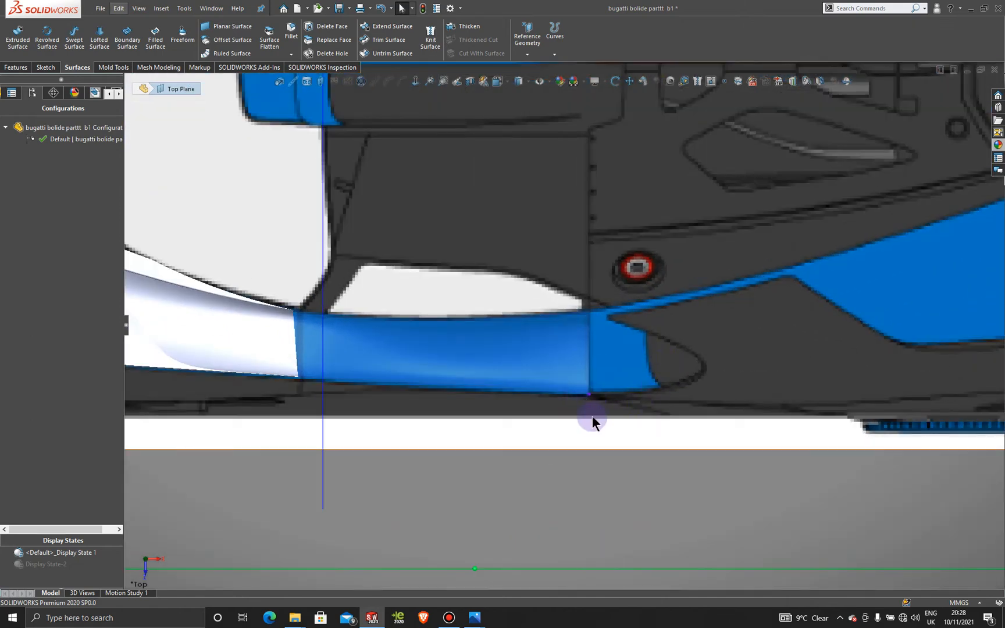
scroll(588, 407, down, 3)
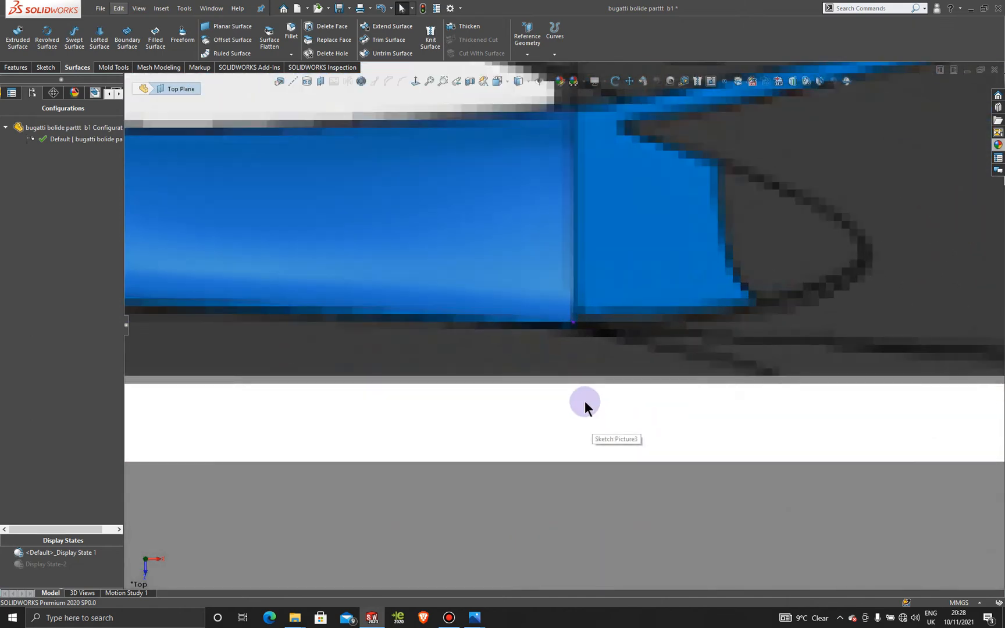
right_click(576, 326)
click(605, 311)
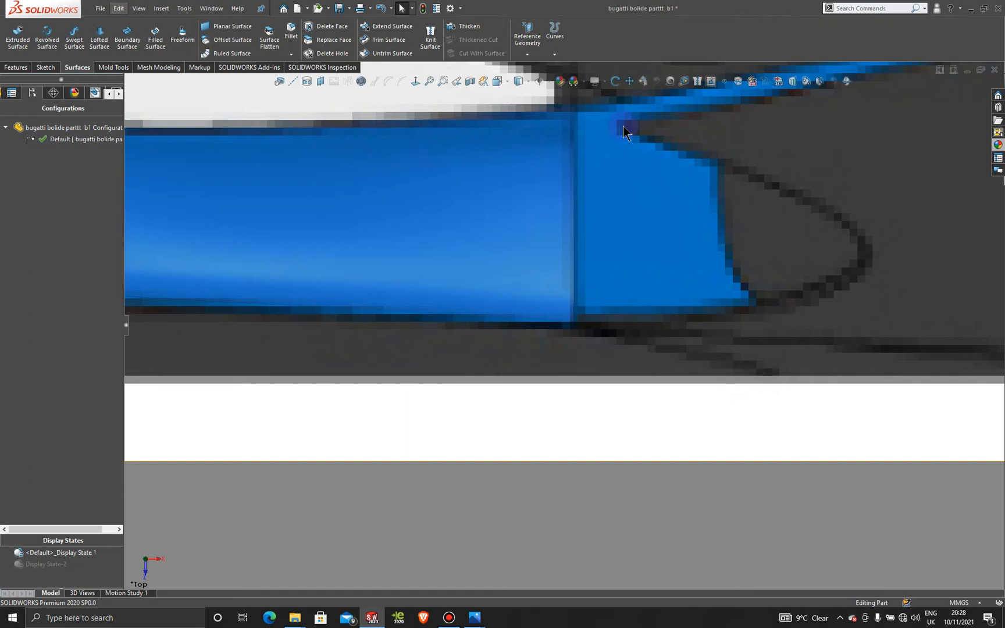
scroll(640, 265, up, 10)
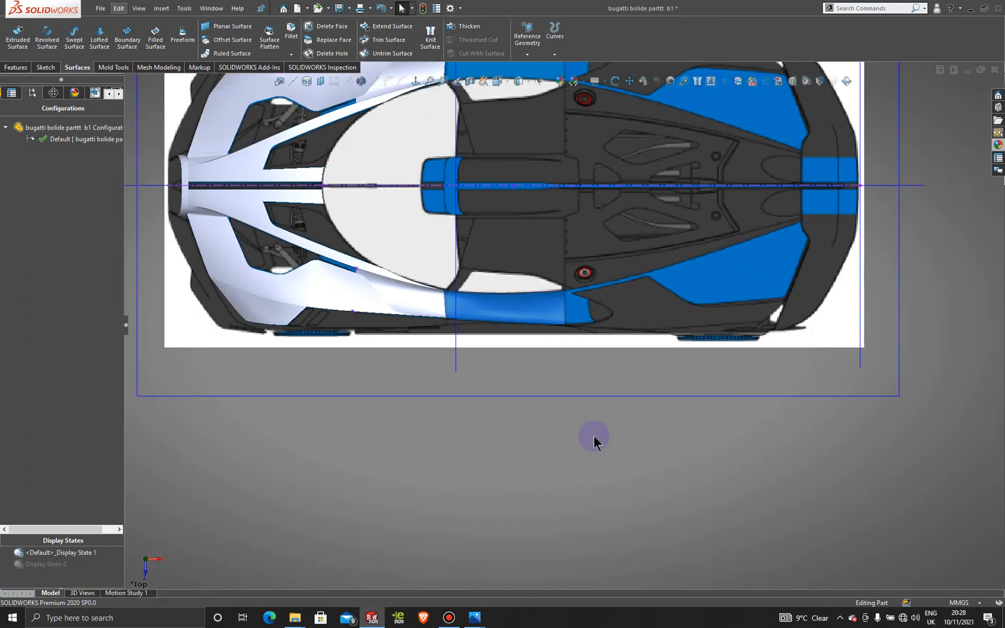
middle_drag(594, 435, 585, 197)
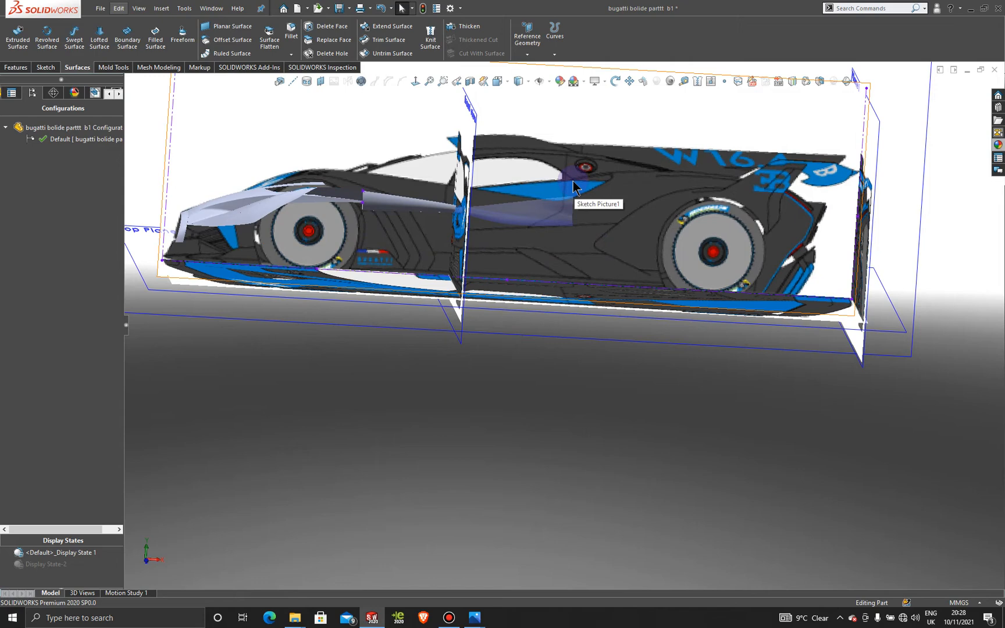
middle_drag(574, 180, 586, 323)
scroll(581, 349, up, 4)
middle_drag(569, 409, 584, 552)
key(Escape)
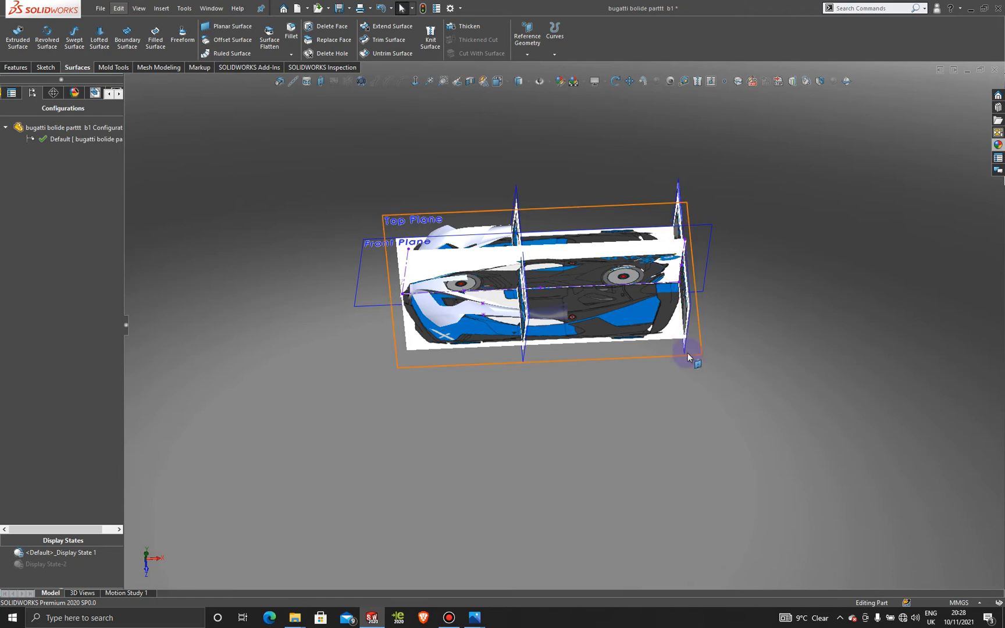
click(651, 356)
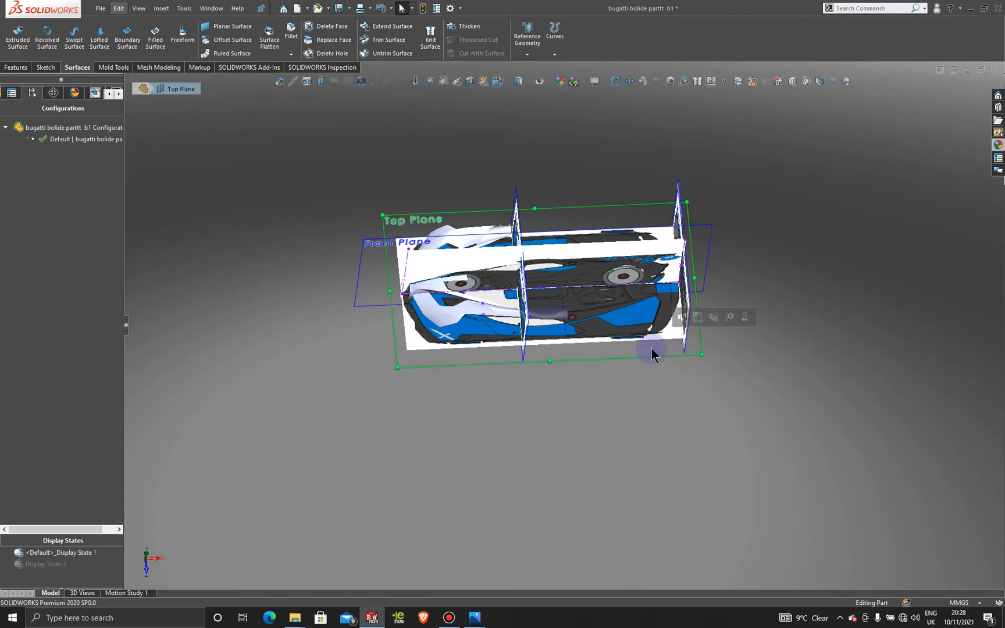
click(712, 317)
click(417, 82)
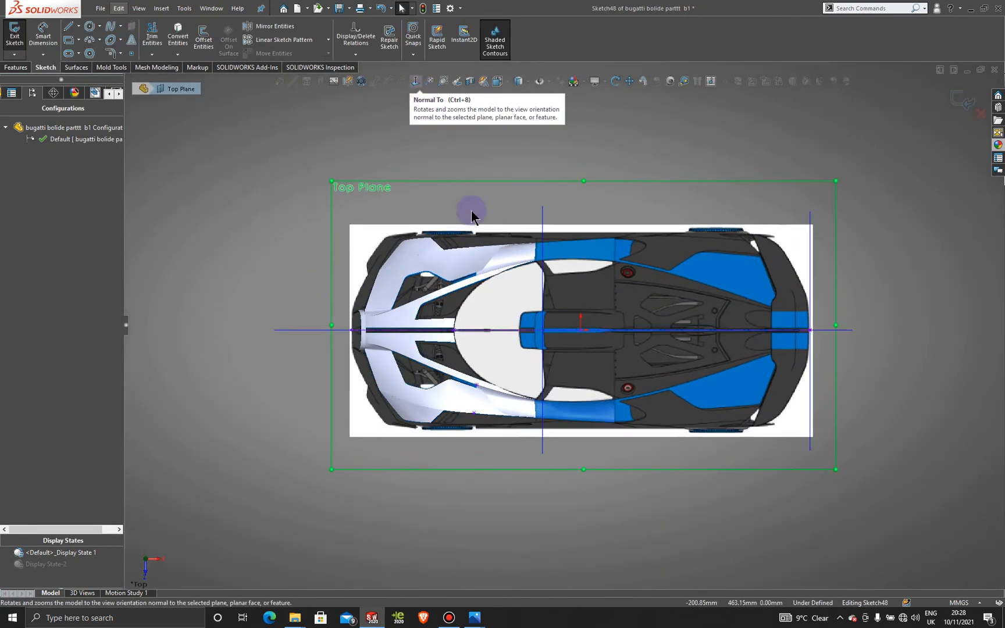
scroll(613, 427, down, 6)
scroll(630, 369, down, 2)
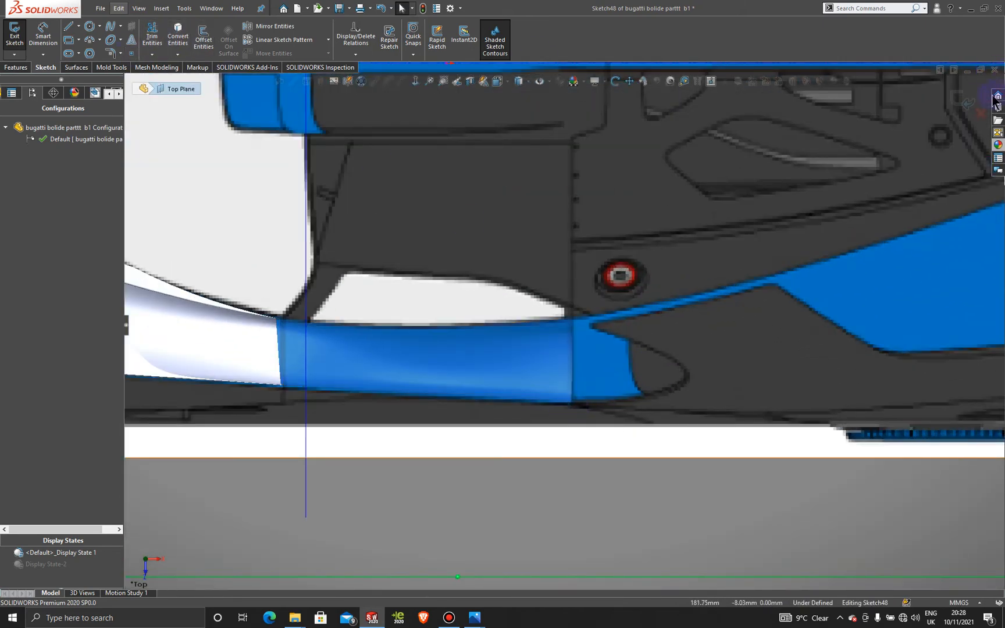
click(15, 35)
Try to draw a centerline in a 3D sketch, starting from the door surface's outer rear corner in the top view.
click(77, 67)
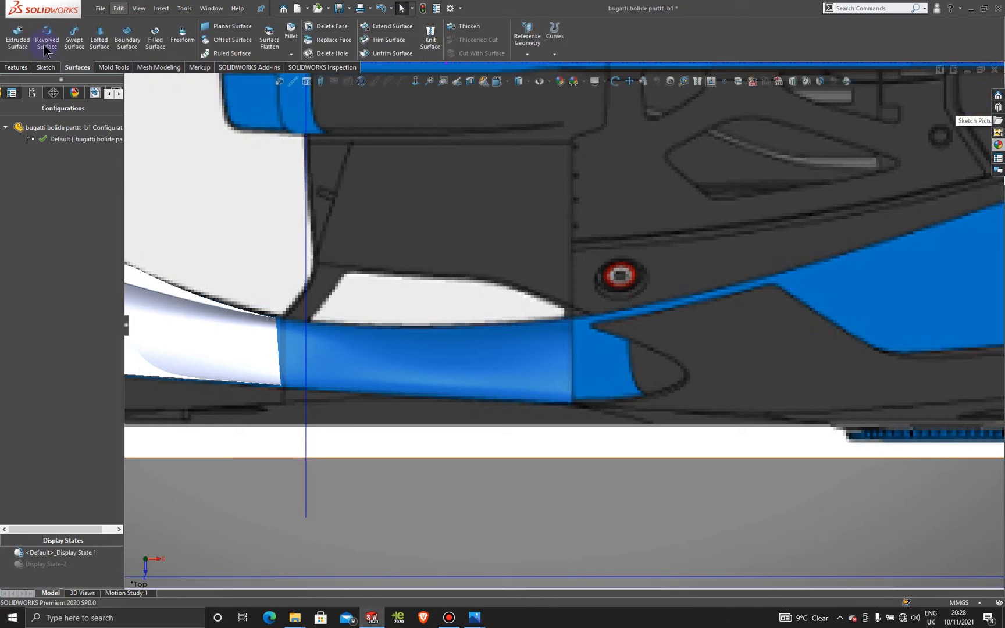
click(45, 67)
click(22, 55)
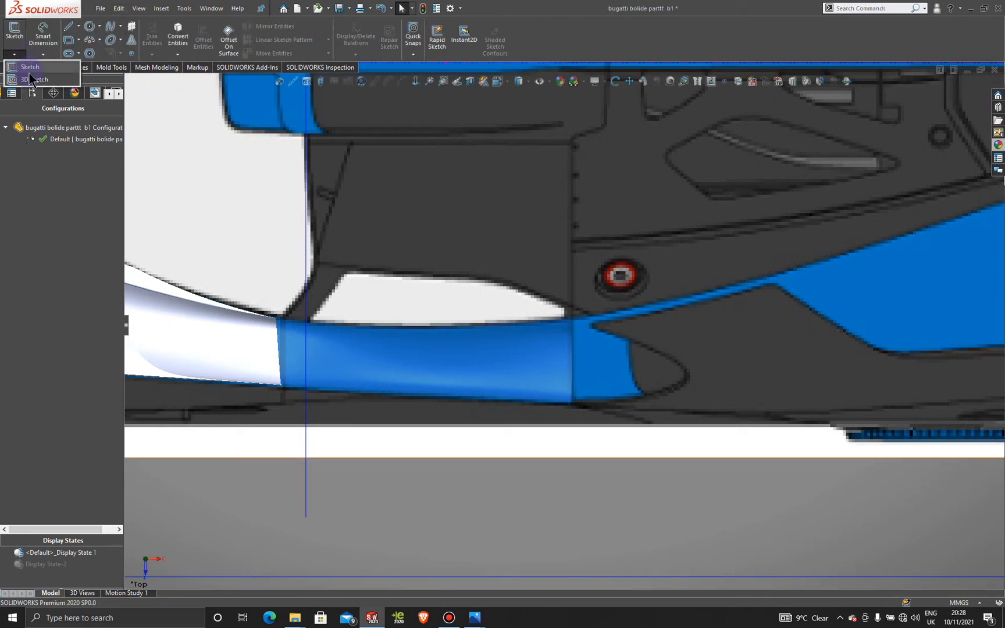
click(32, 79)
click(80, 27)
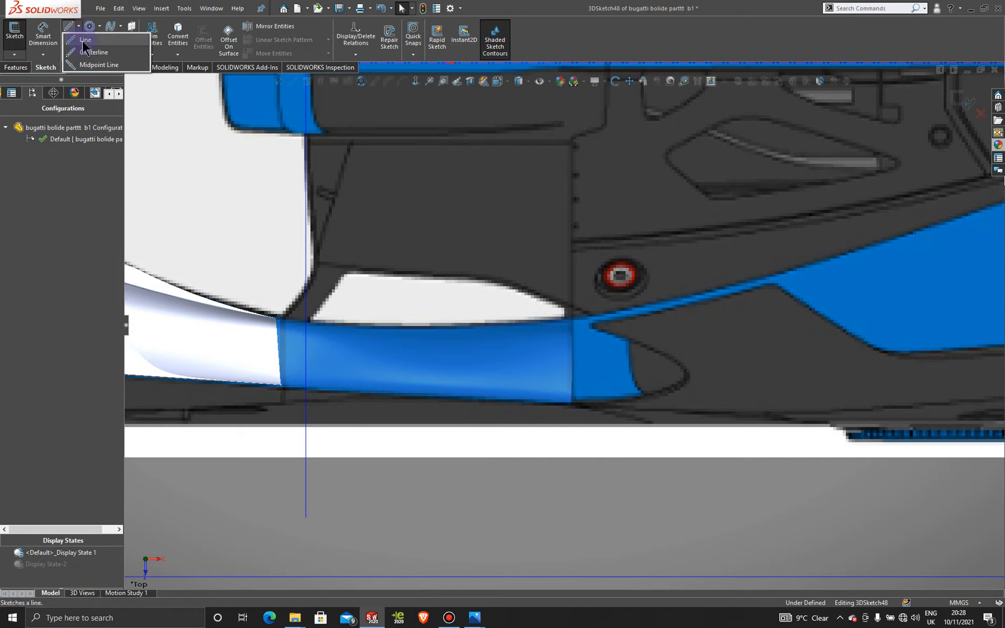
click(88, 48)
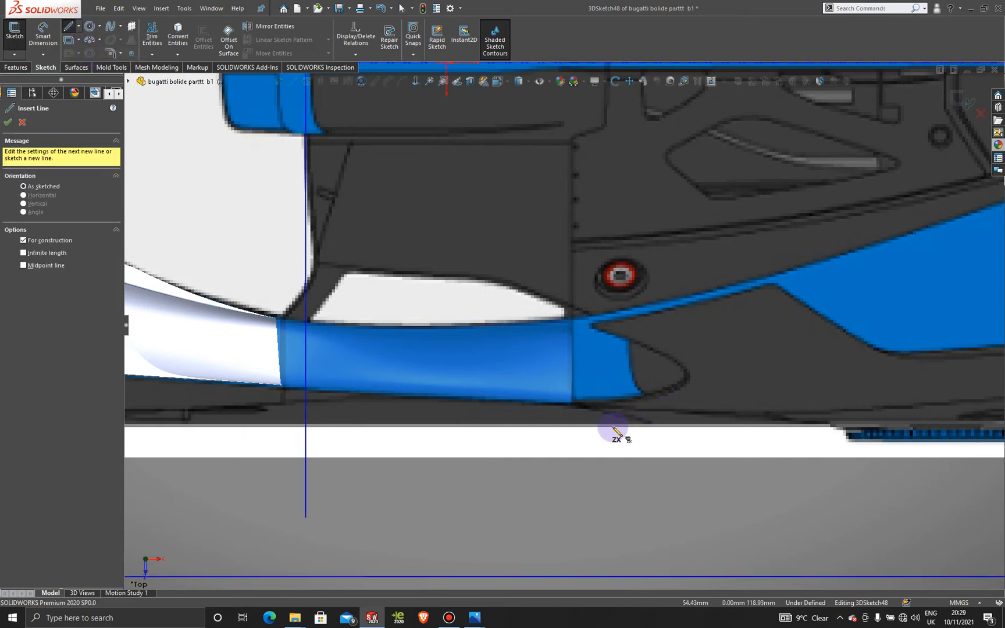
scroll(610, 431, down, 5)
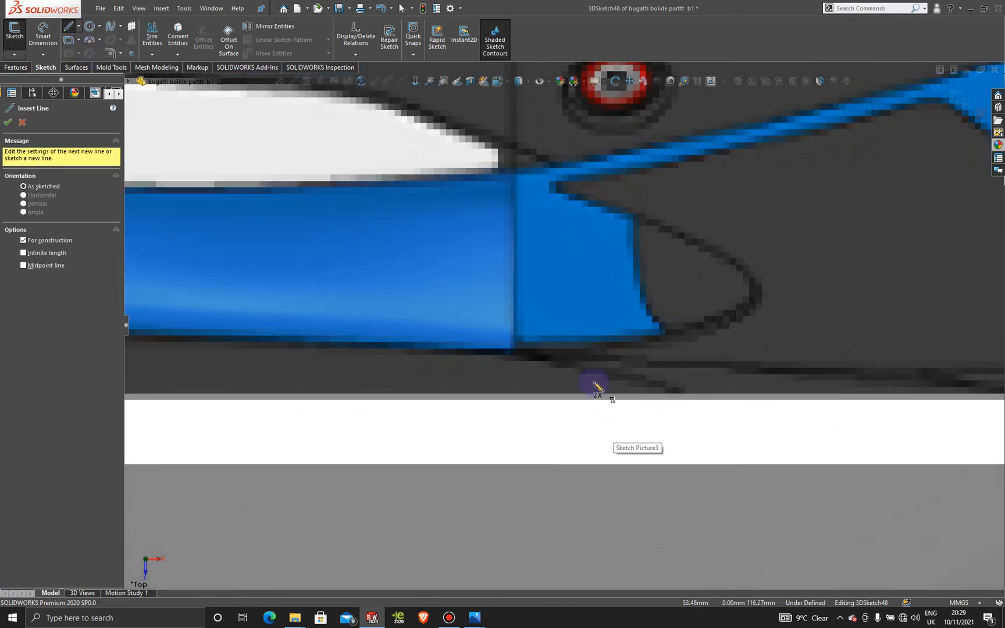
click(514, 350)
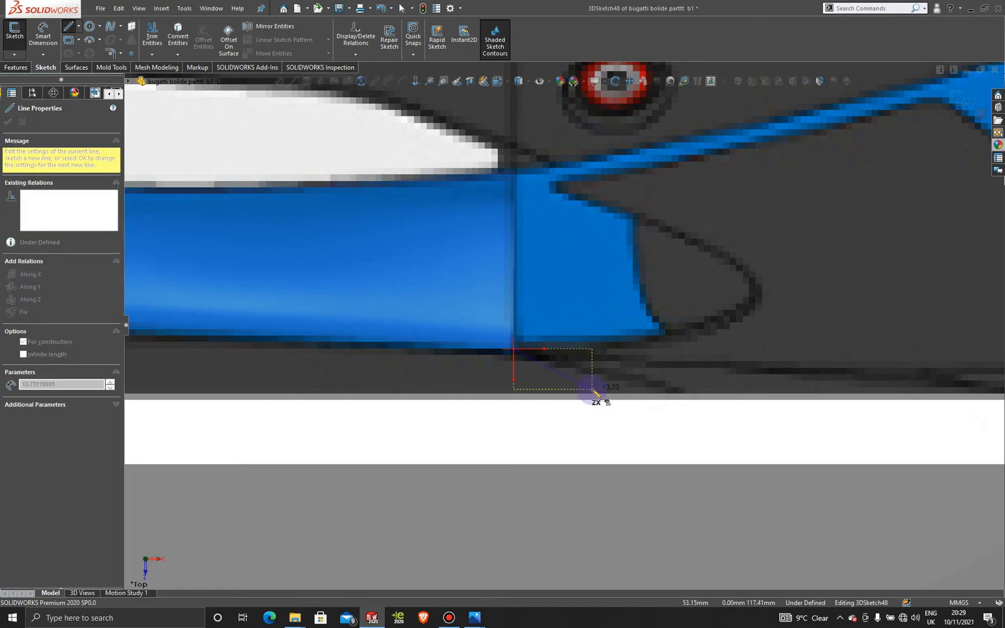
key(Escape)
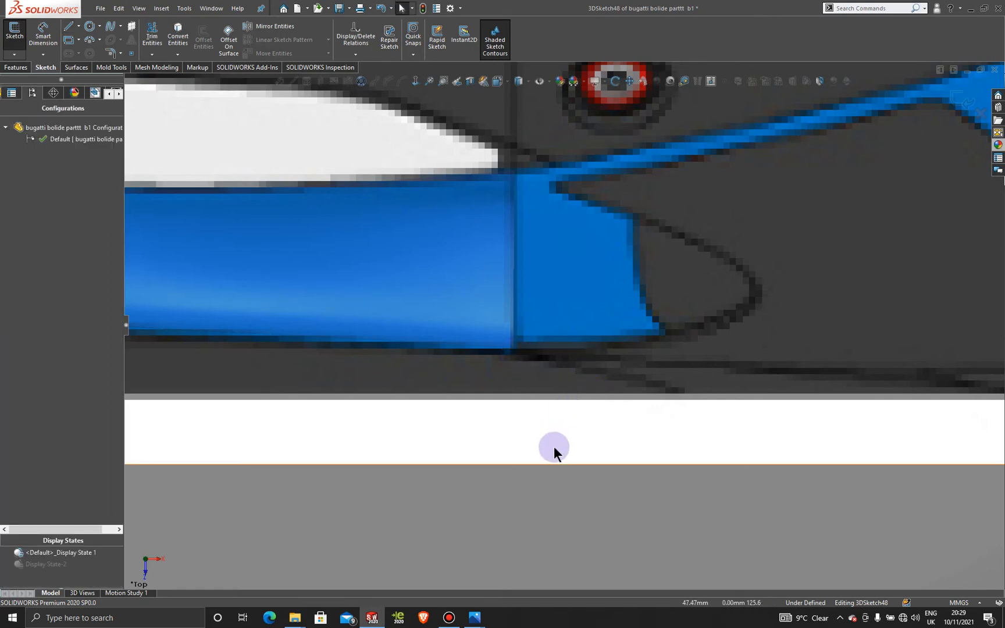
middle_drag(554, 447, 565, 334)
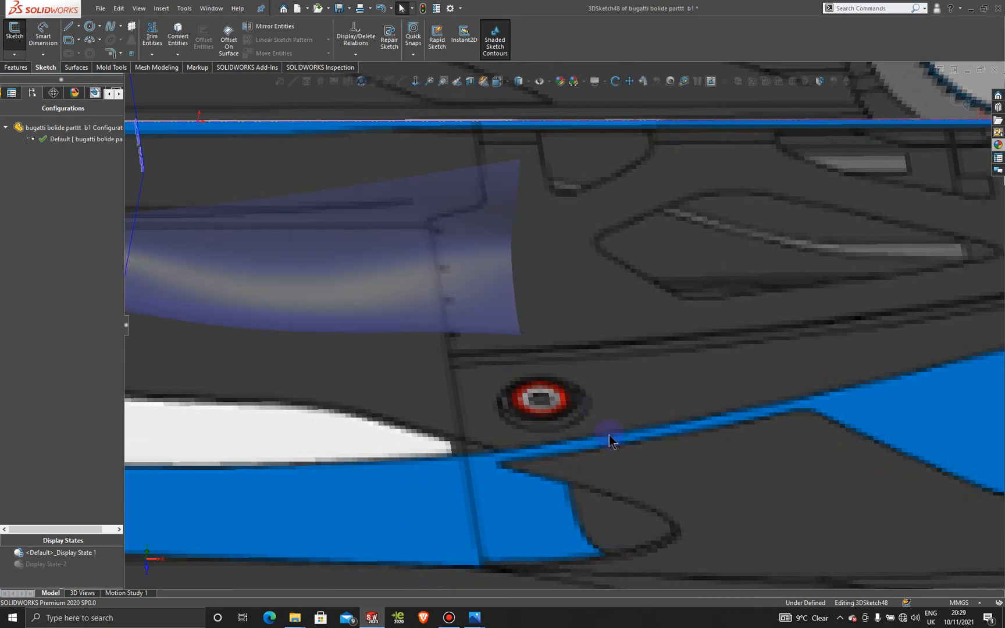
scroll(610, 437, up, 4)
mouse_move(561, 452)
middle_down()
mouse_move(581, 457)
mouse_move(554, 443)
middle_up()
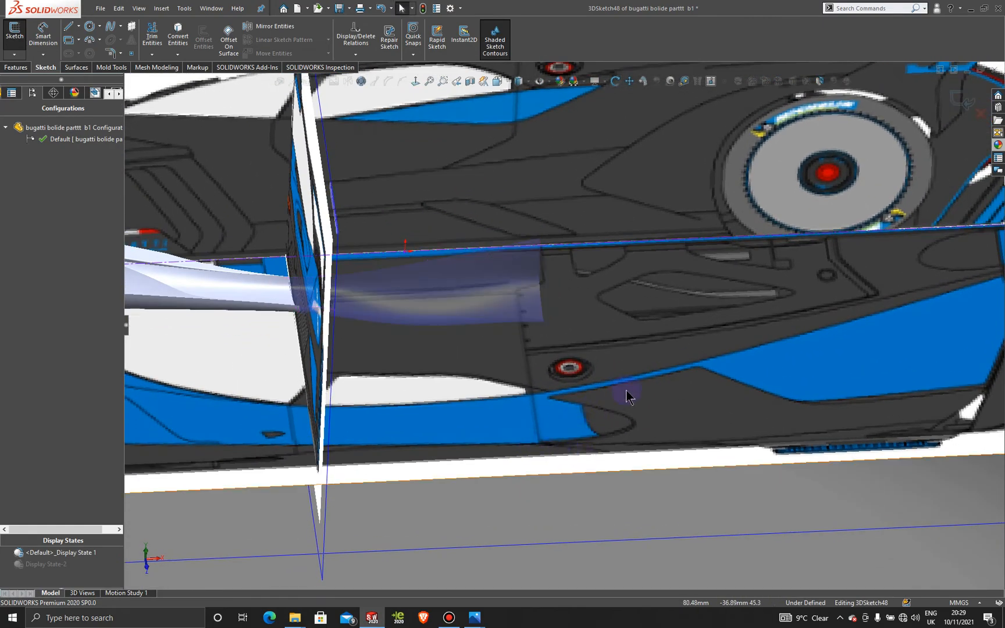
scroll(628, 393, up, 3)
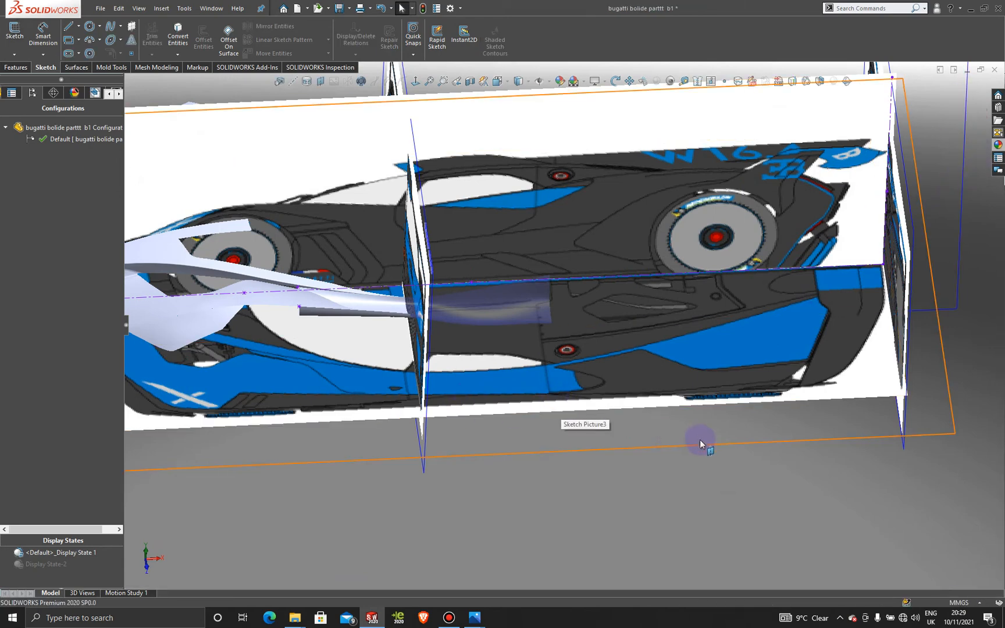
Sketch a point on the Top Plane at the door surface's outer rear corner and close the sketch.
click(645, 444)
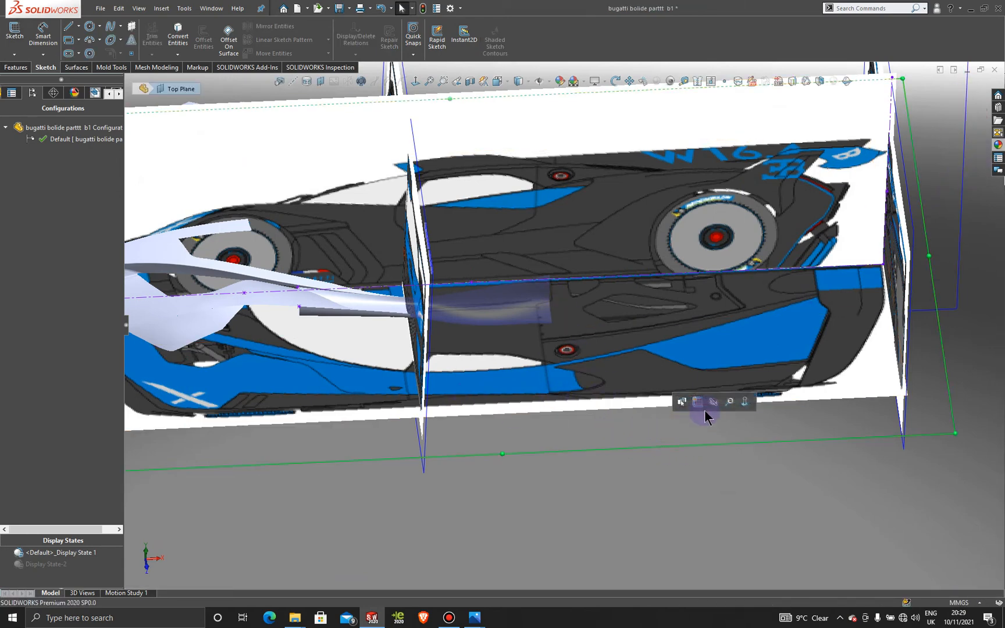
click(696, 401)
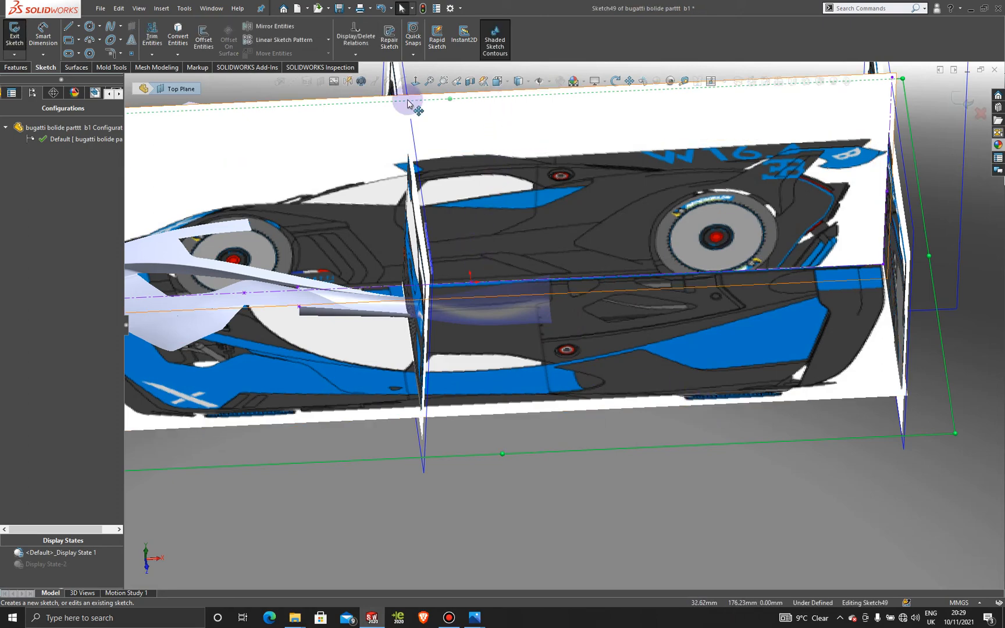
click(415, 84)
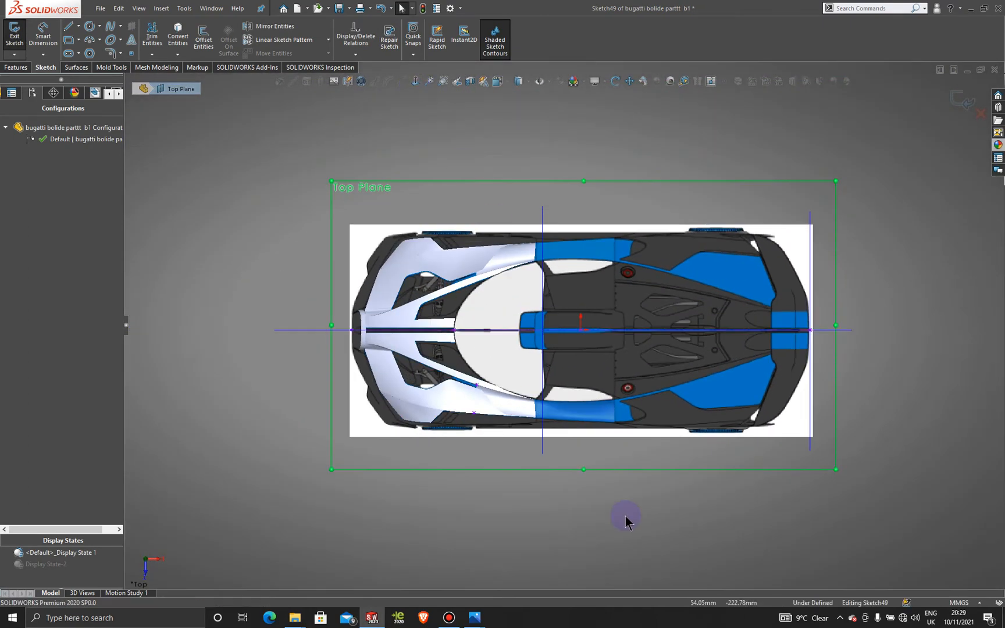
scroll(616, 439, down, 5)
scroll(615, 440, down, 8)
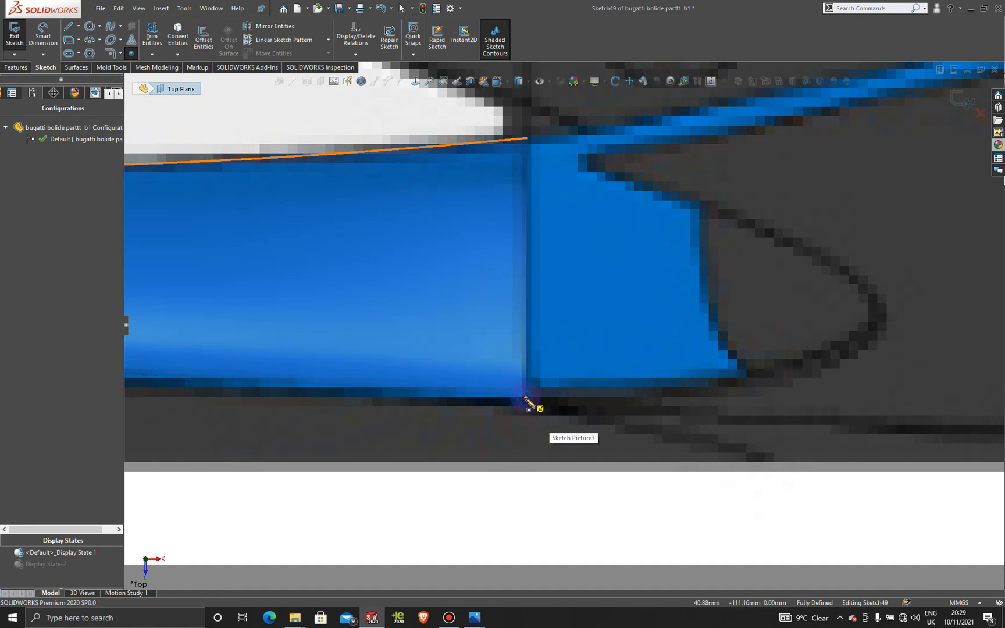
click(526, 399)
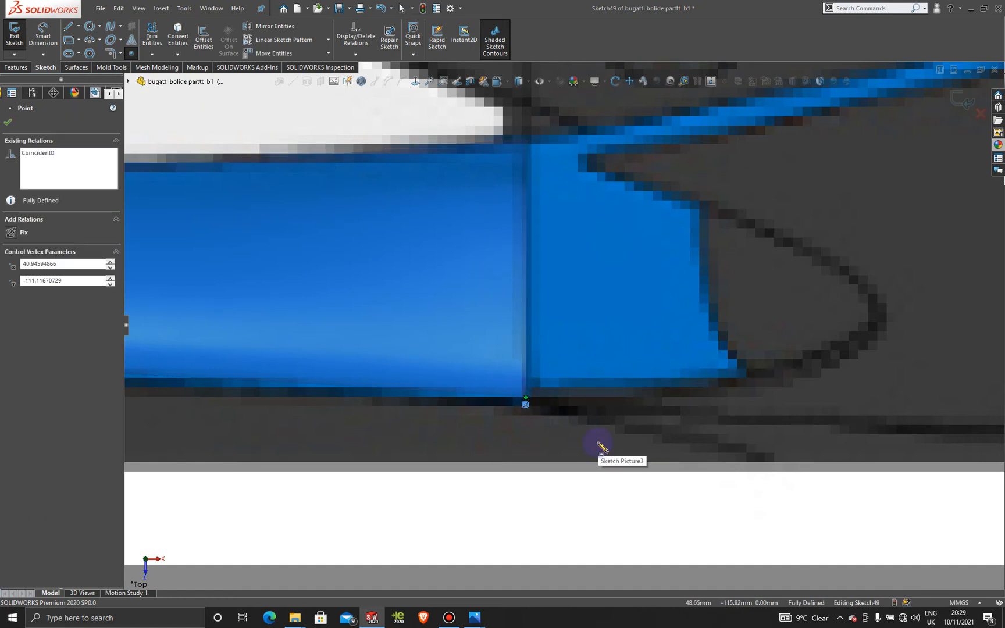
key(Escape)
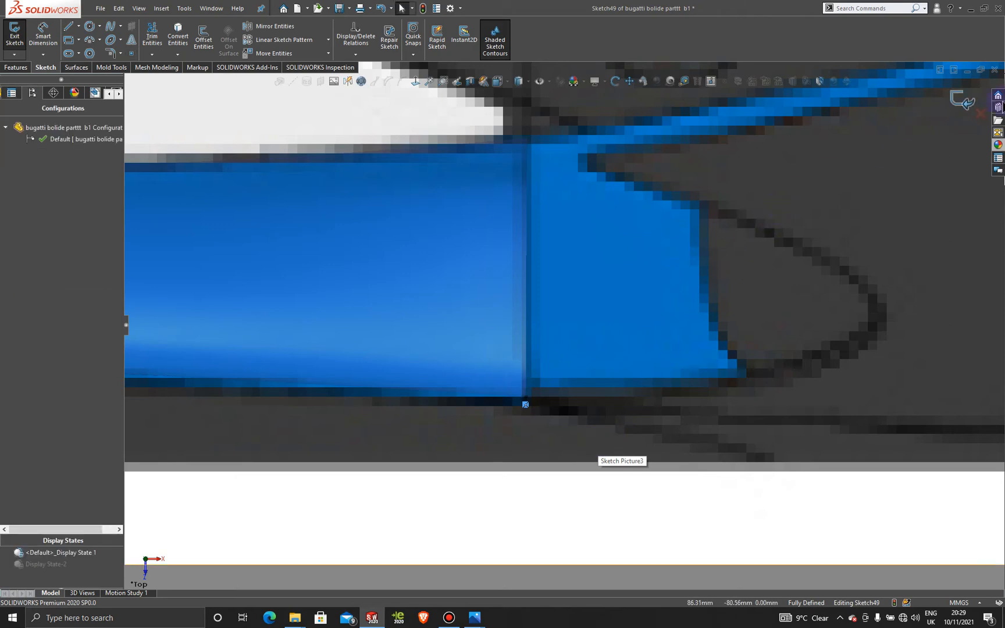
click(959, 102)
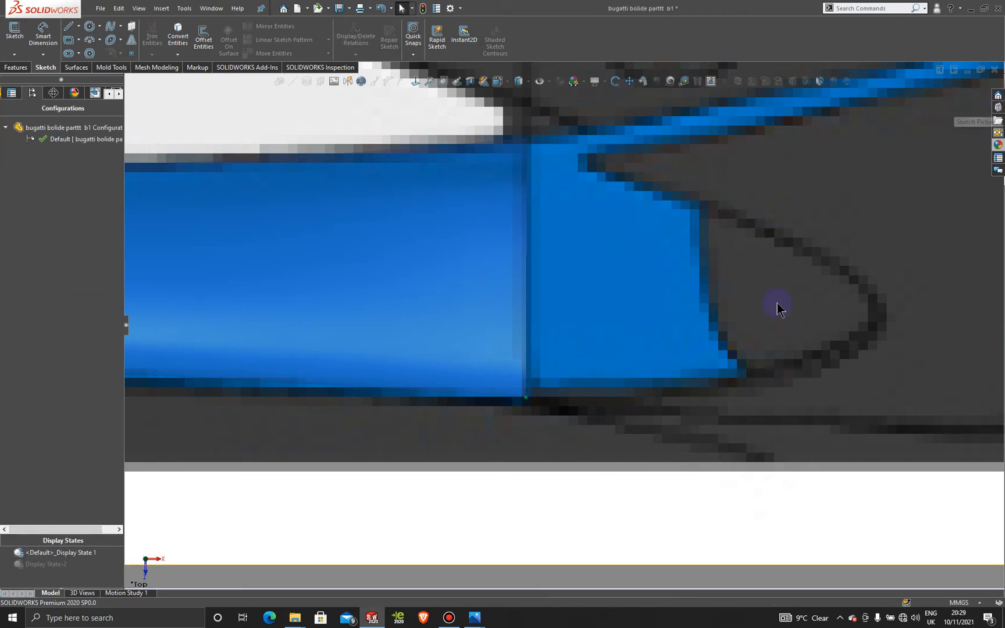
Delete the sketch containing the point at the door surface's outer rear corner on the Top Plane.
scroll(513, 527, up, 6)
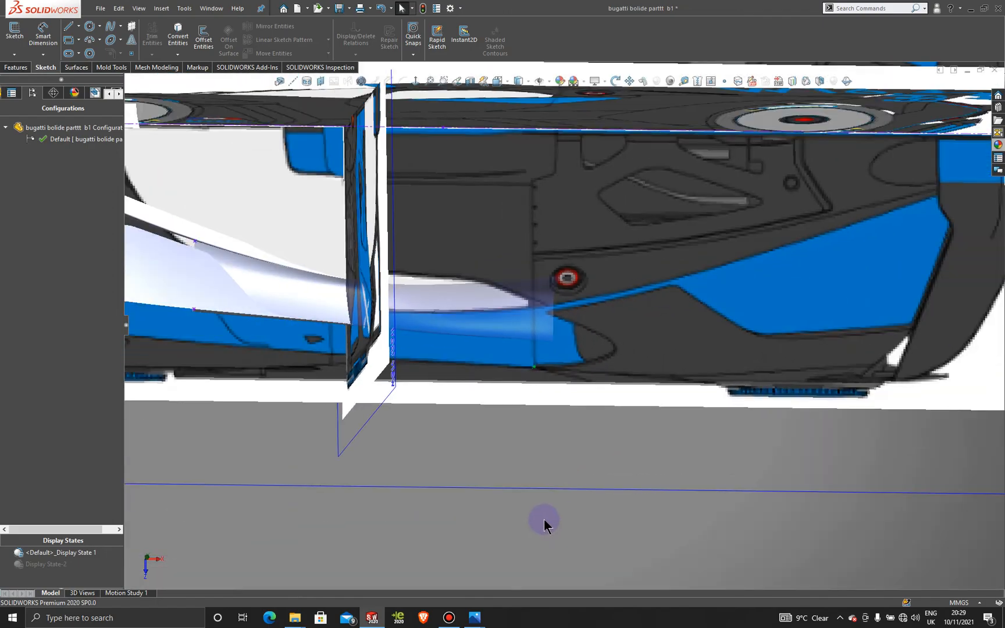
mouse_move(545, 519)
middle_down()
mouse_move(522, 460)
mouse_move(527, 341)
mouse_move(520, 361)
mouse_move(525, 329)
mouse_move(551, 319)
mouse_move(527, 264)
mouse_move(519, 388)
middle_up()
key(Escape)
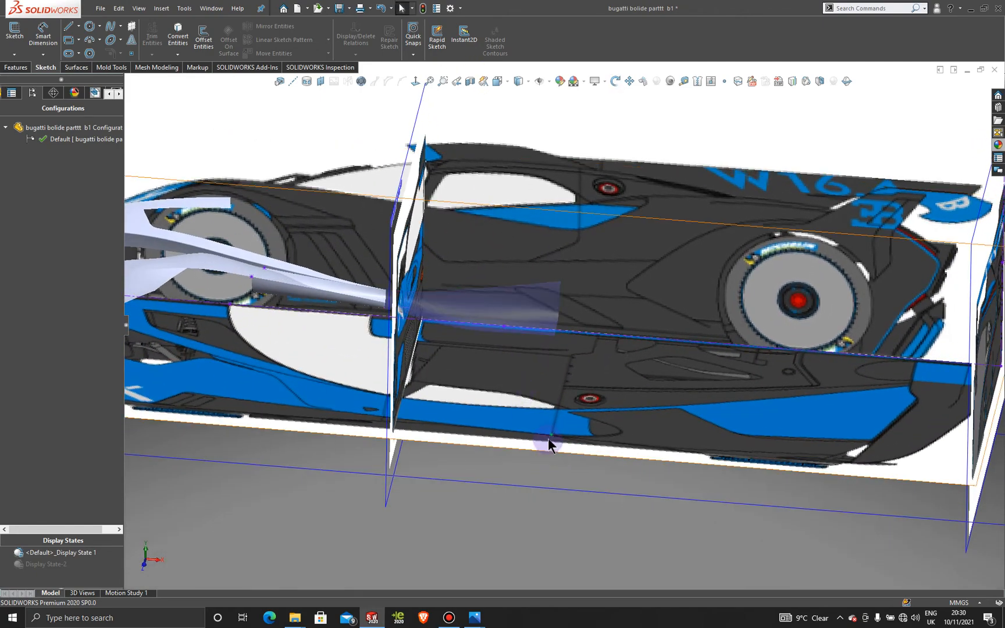
right_click(551, 437)
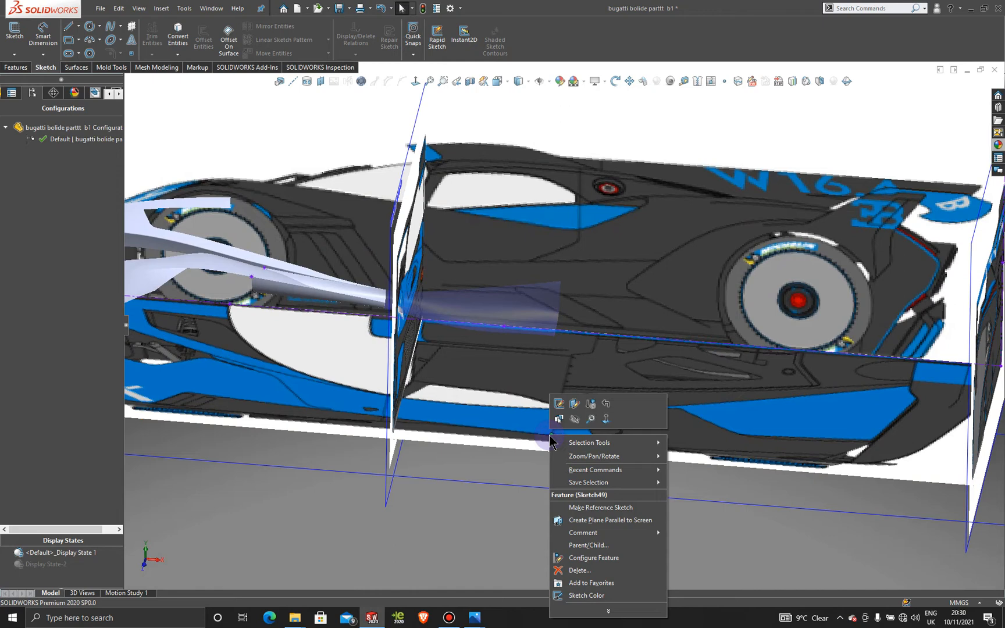
click(583, 573)
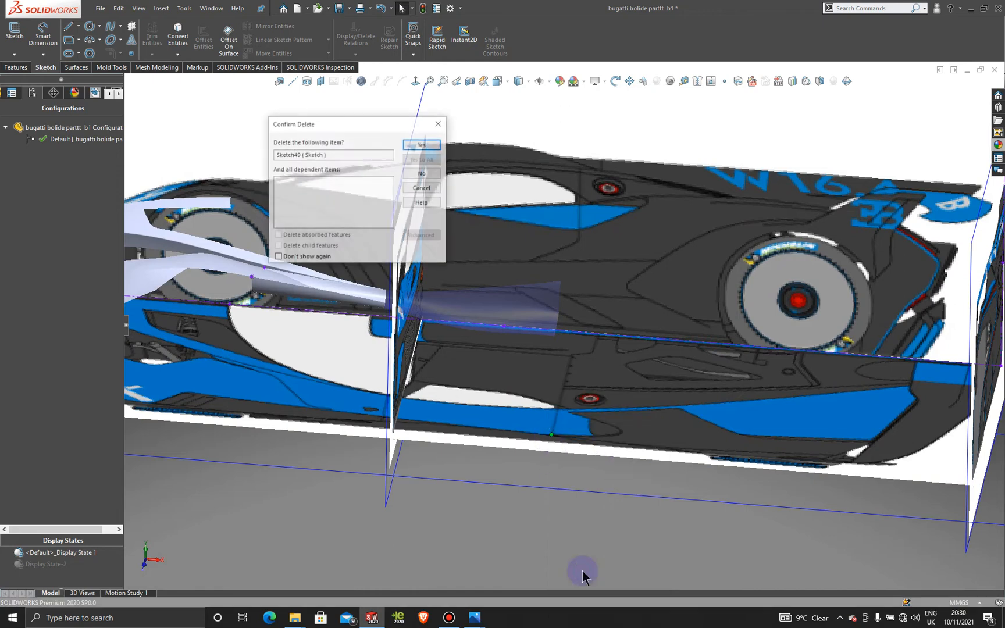
click(423, 144)
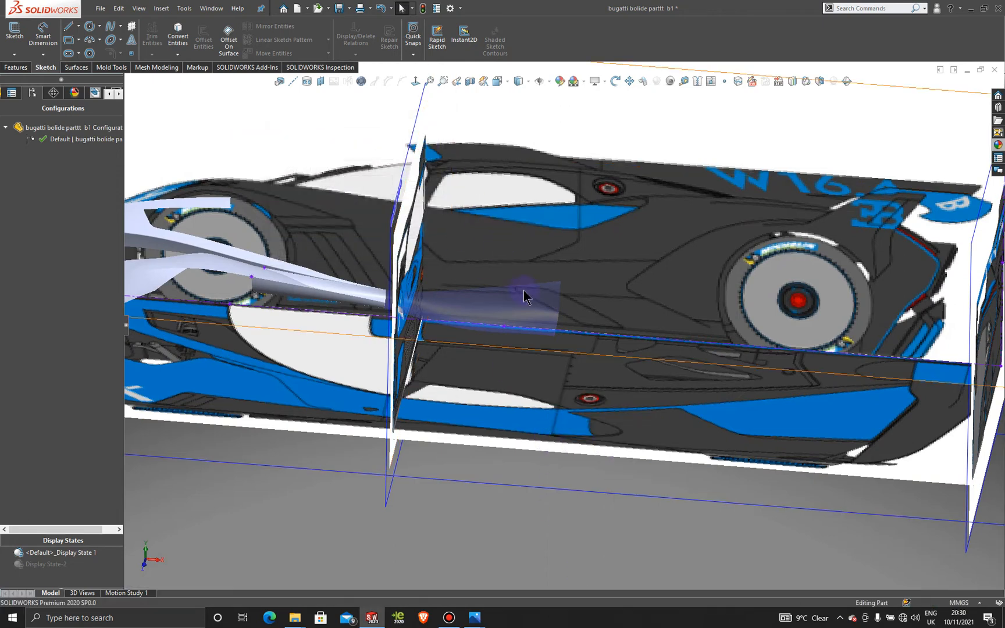
Sketch a point on the Top Plane at the pointed inner tip of the dark cutout just behind the door surface, and close the sketch.
middle_drag(574, 433, 574, 406)
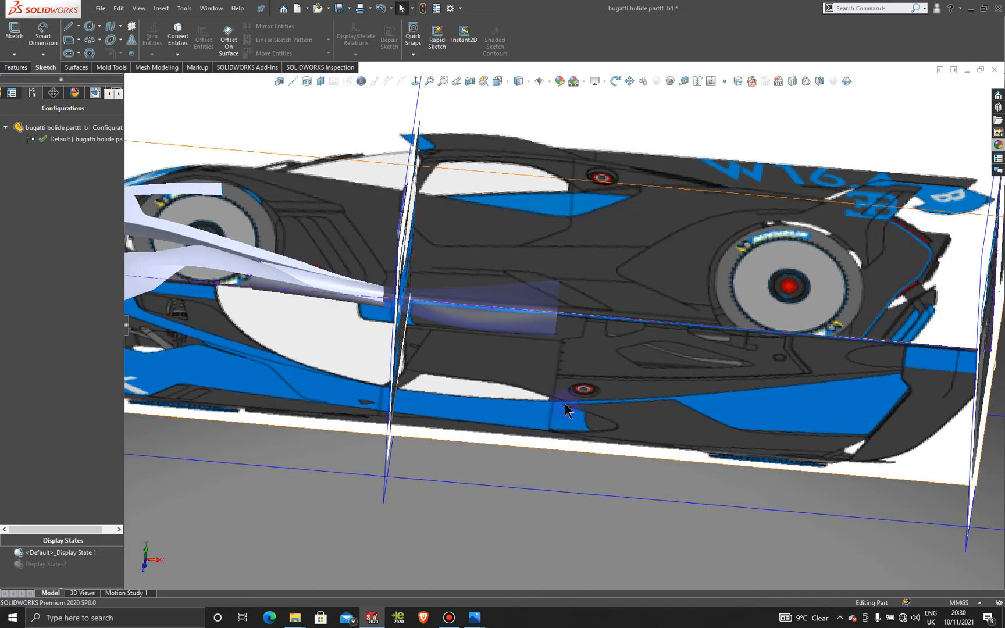
key(f)
click(684, 427)
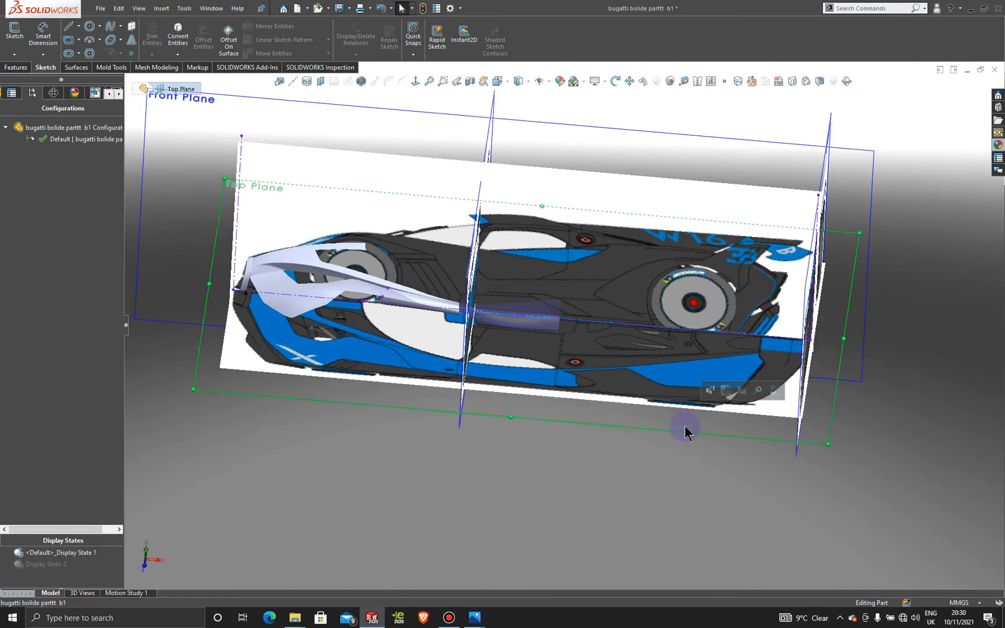
click(726, 390)
click(415, 82)
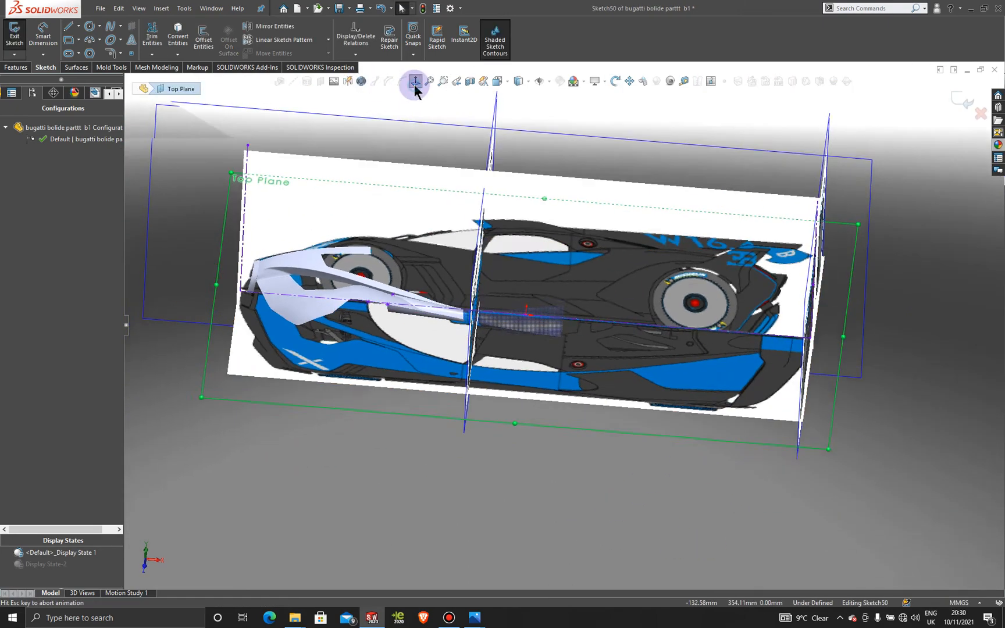
scroll(615, 398, down, 10)
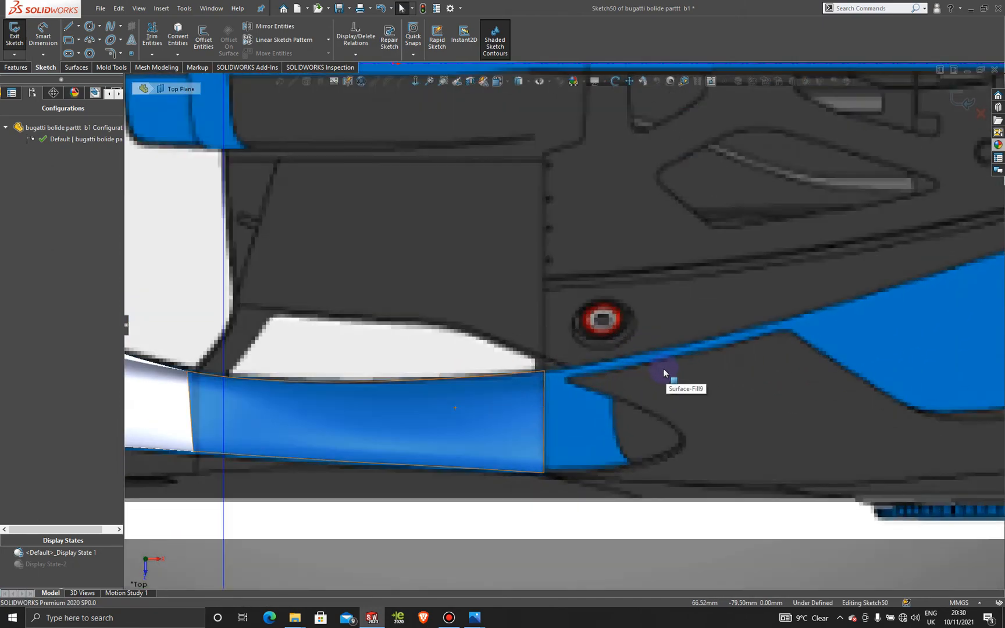
scroll(664, 369, down, 4)
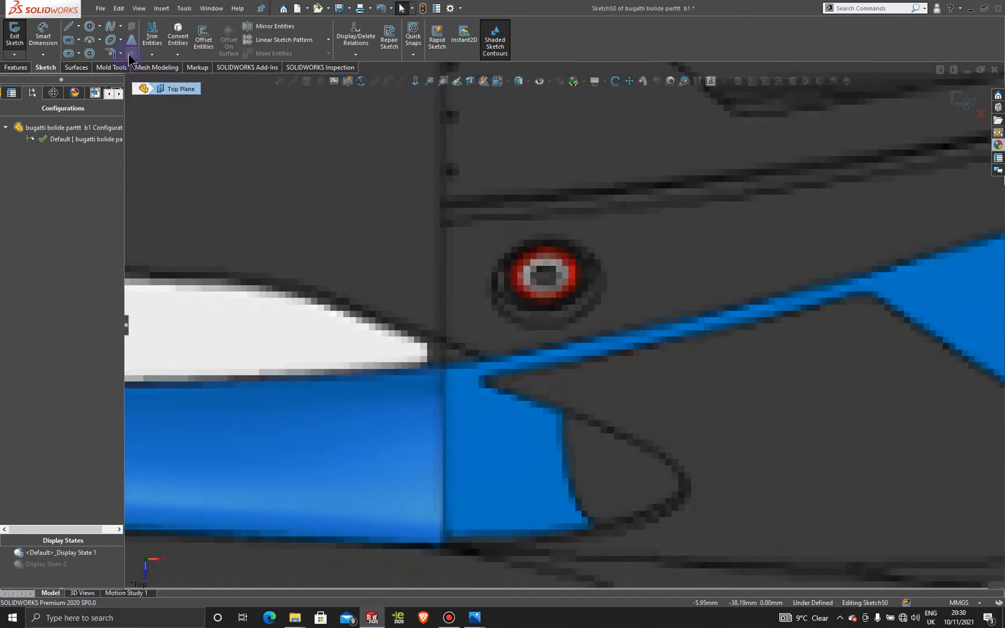
click(478, 378)
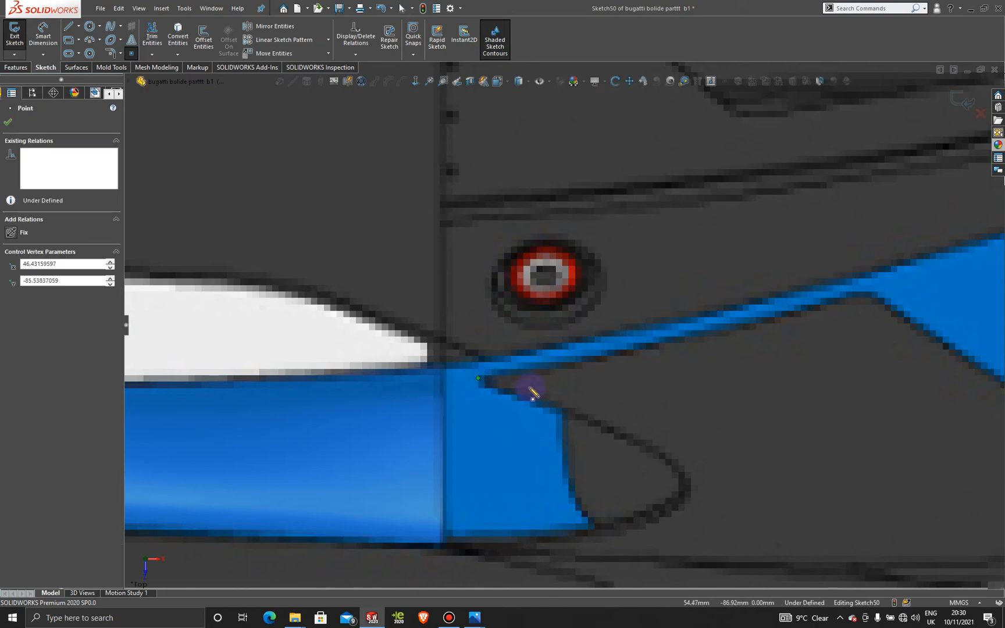
key(Escape)
scroll(510, 489, up, 10)
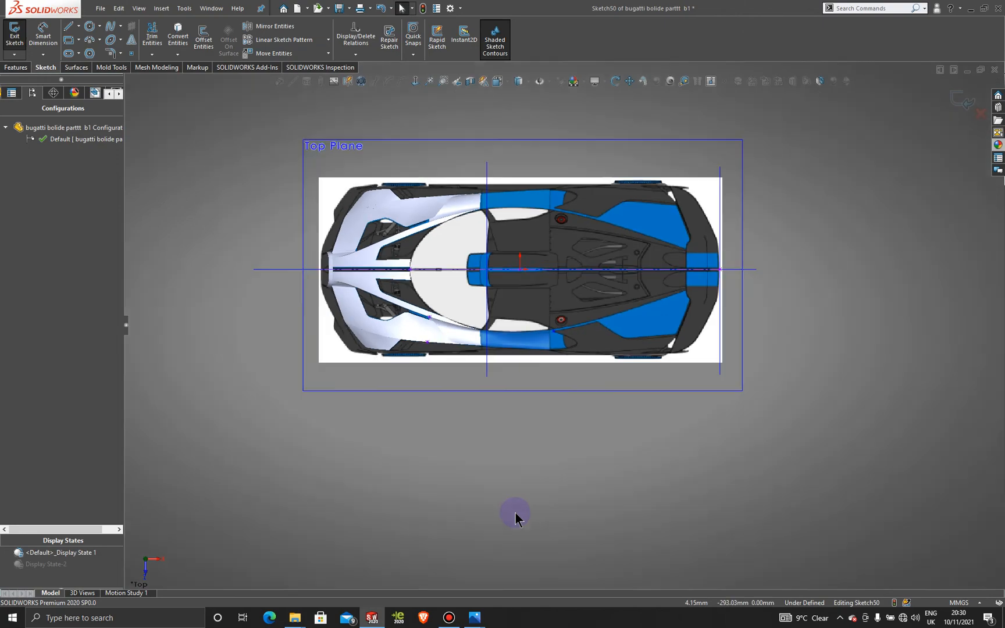
middle_drag(515, 513, 541, 354)
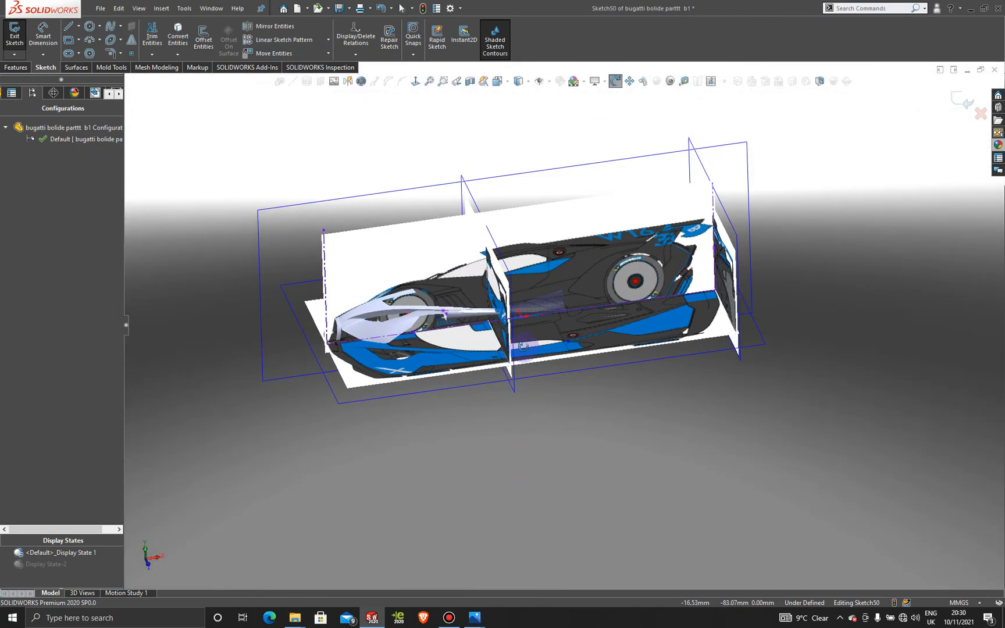
scroll(498, 166, down, 5)
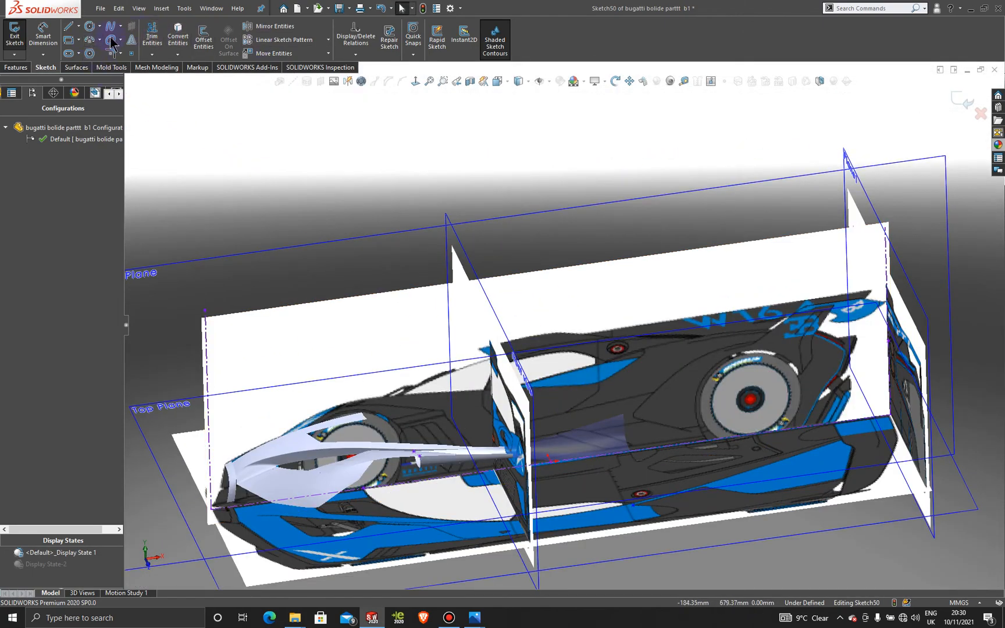
click(963, 100)
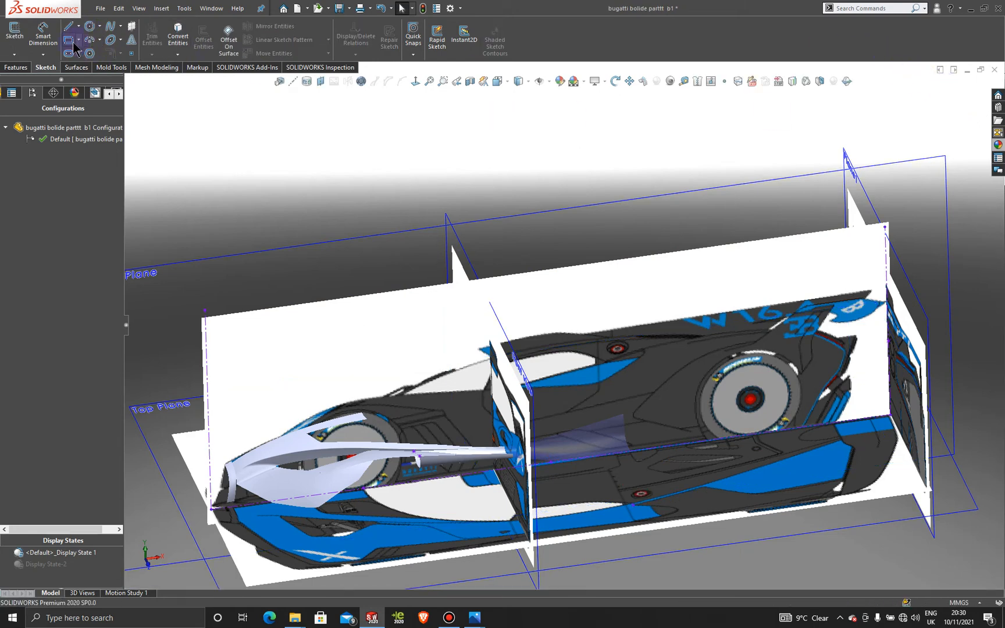
In a new 3D sketch, draw a vertical centerline about 331 mm long along Y from the Top Plane point behind the door surface.
click(14, 58)
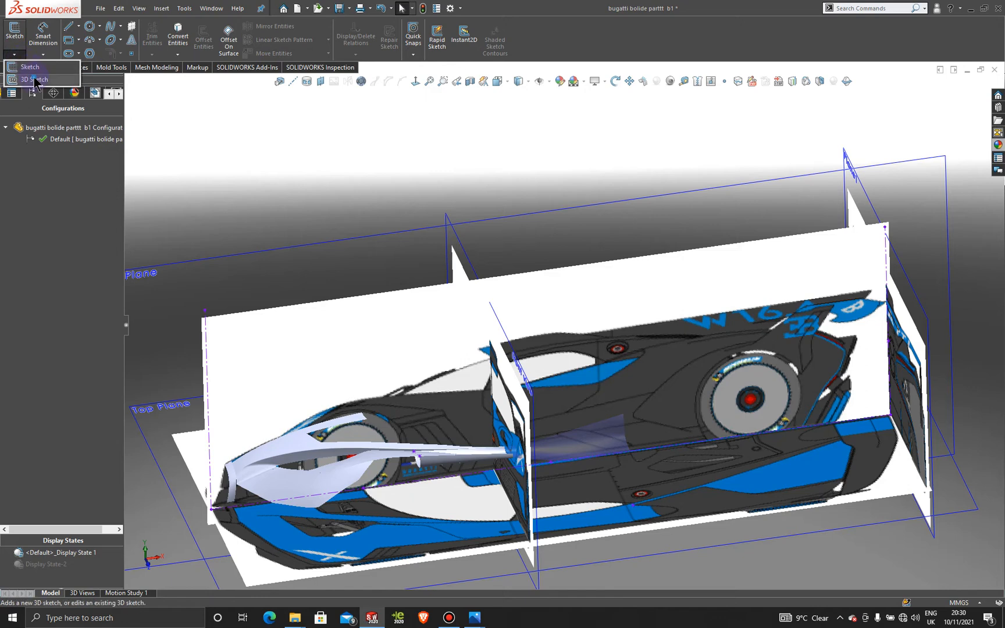
click(35, 80)
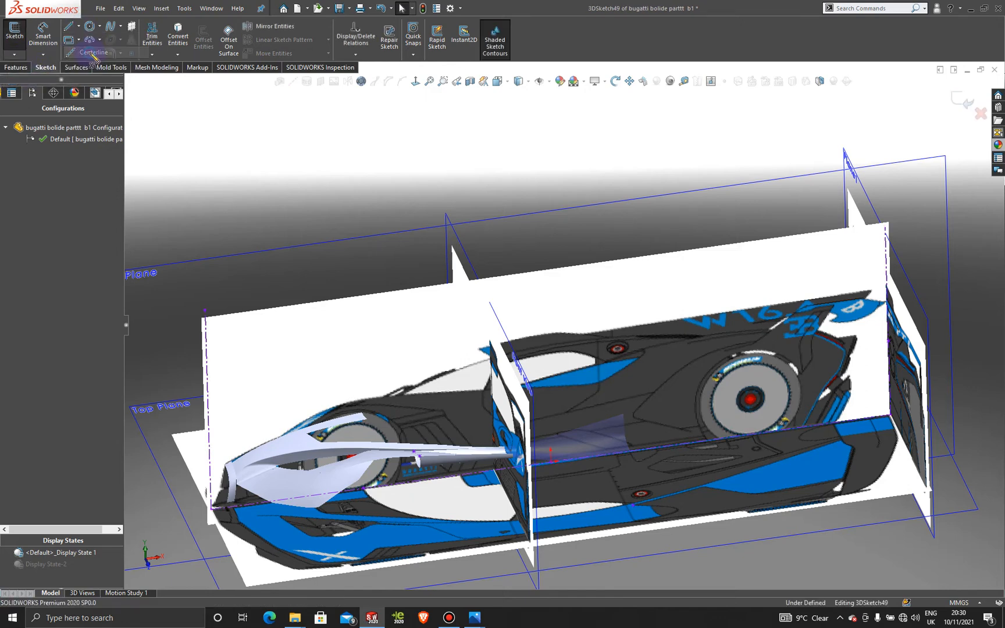
click(69, 26)
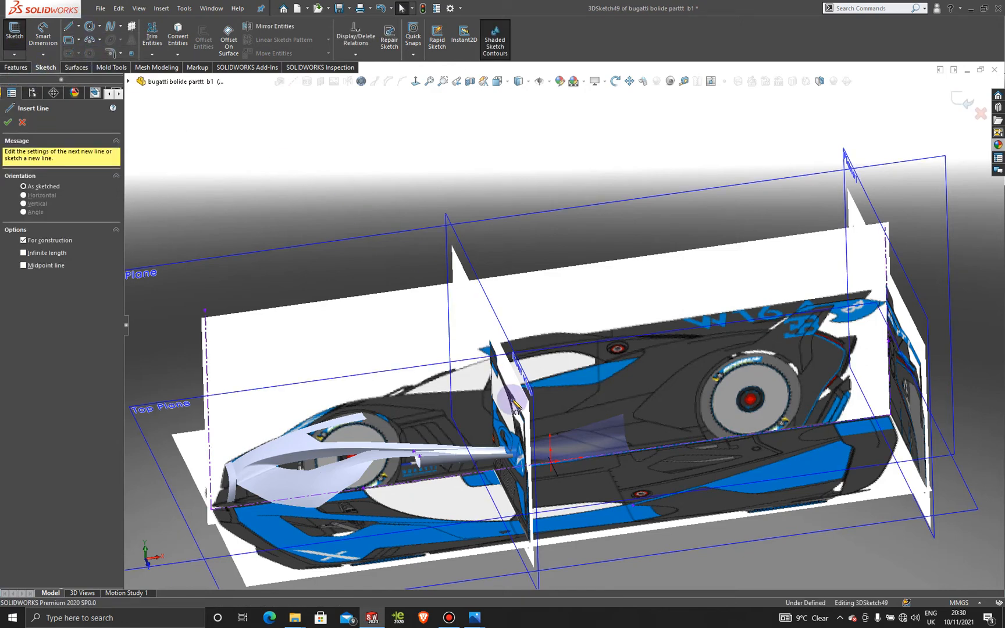
click(632, 504)
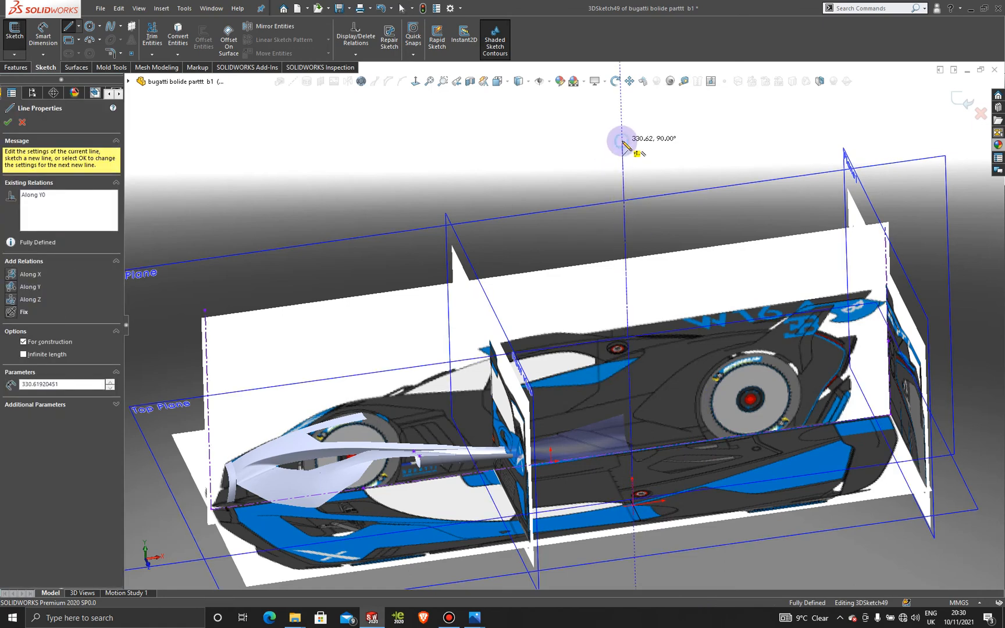
click(622, 141)
key(Escape)
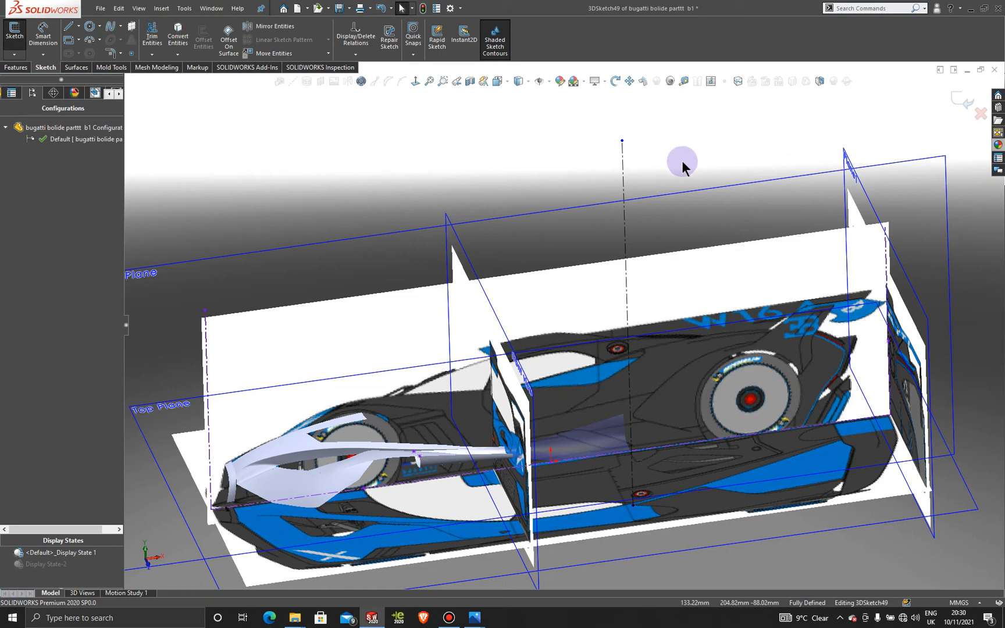
Viewed normal to the Front Plane, place a point on the centerline at the blue panel's upper edge and close the 3D sketch.
scroll(679, 163, up, 3)
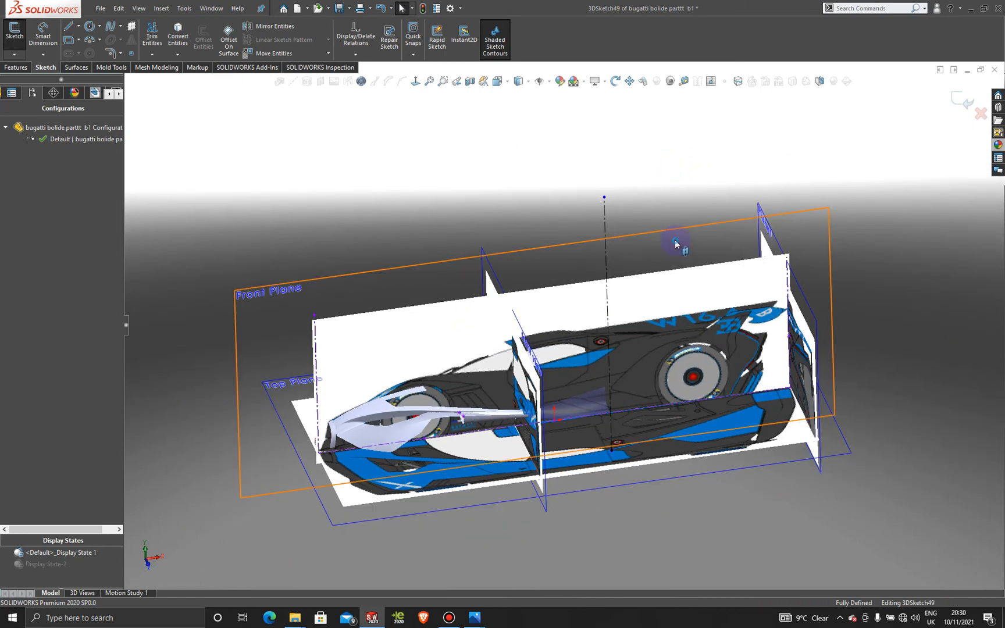
click(416, 80)
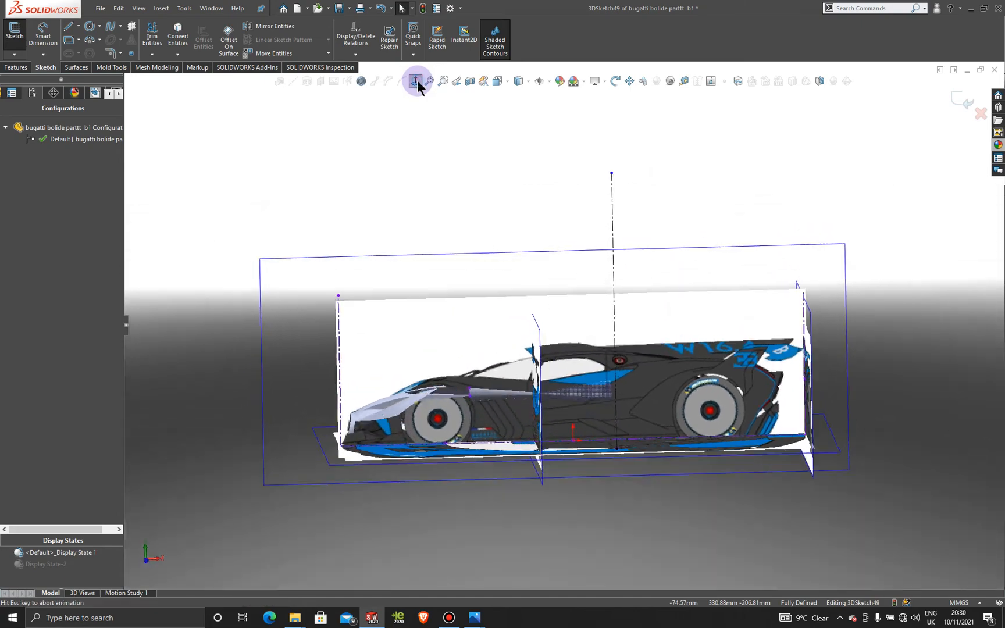
scroll(624, 369, down, 10)
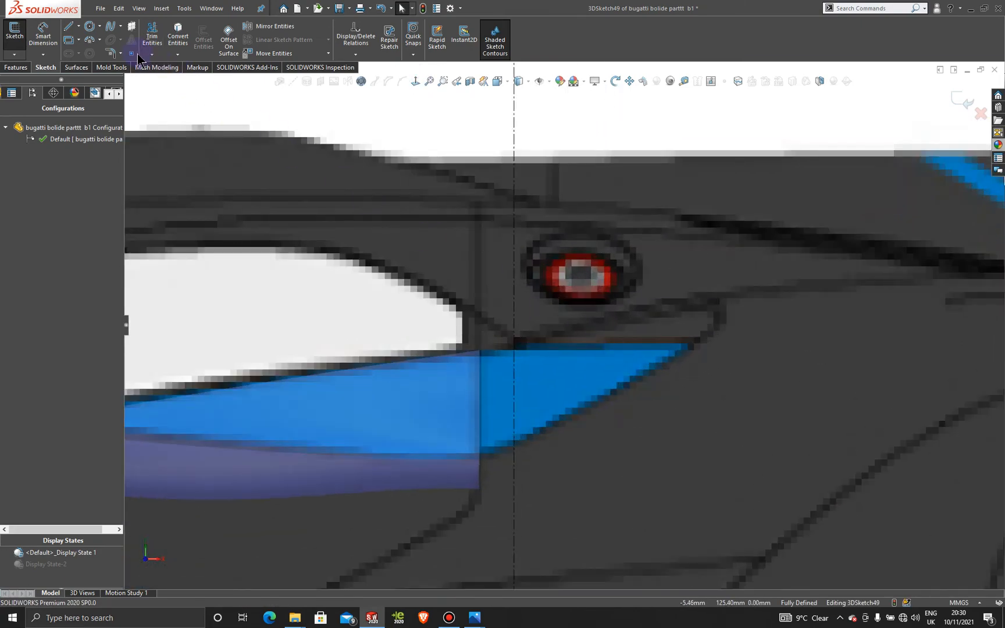
click(133, 55)
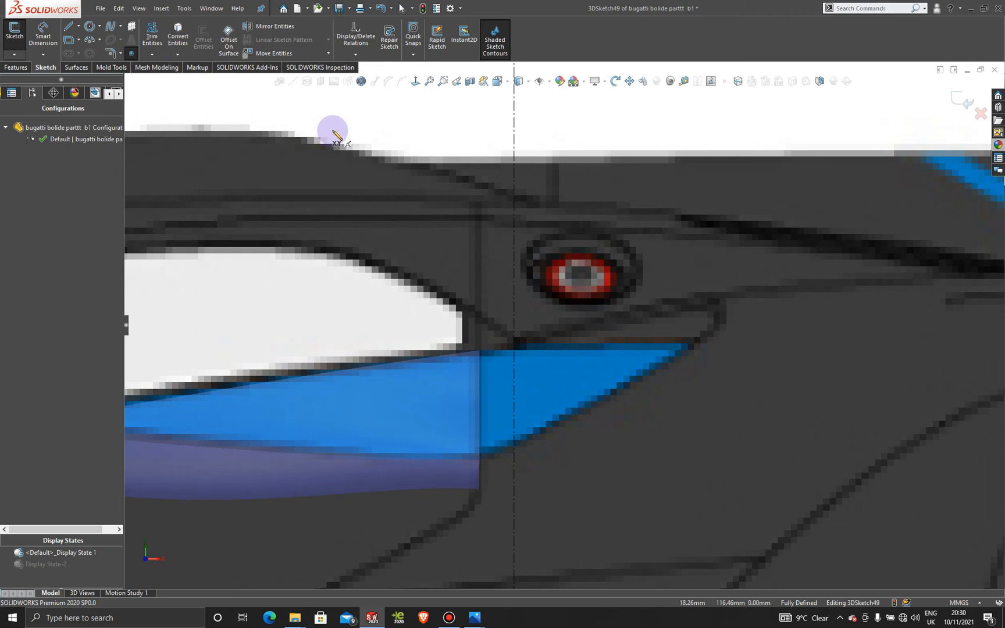
click(514, 343)
key(Escape)
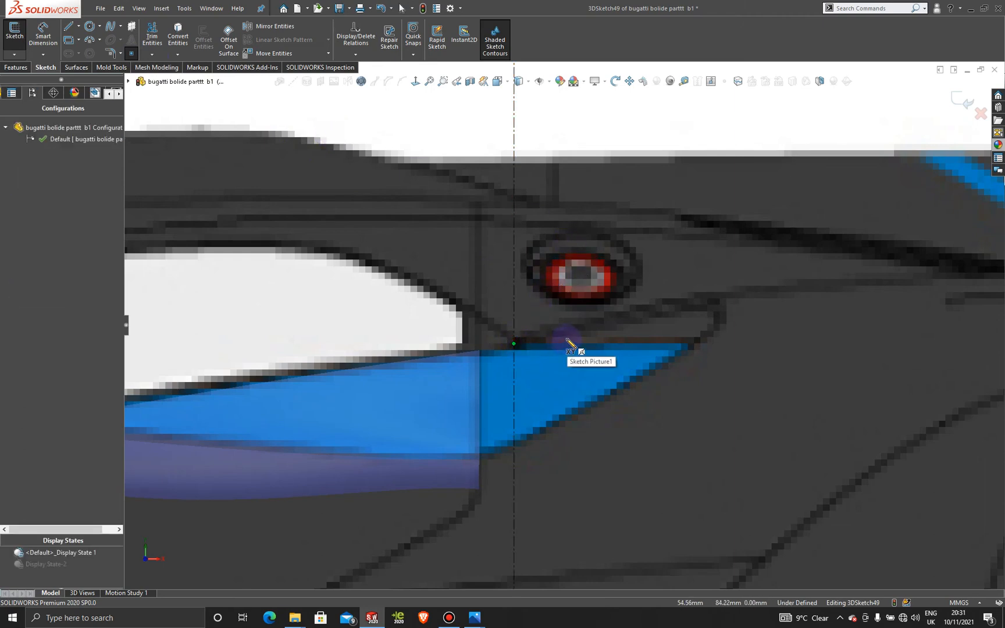
scroll(567, 344, up, 5)
mouse_move(566, 354)
middle_down()
mouse_move(538, 412)
mouse_move(502, 398)
middle_up()
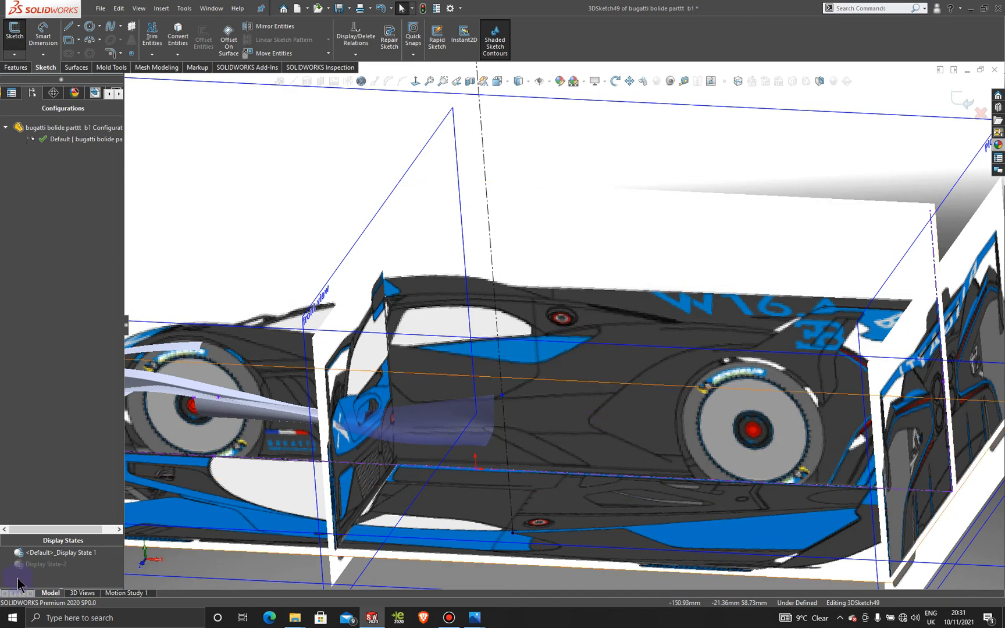
click(960, 100)
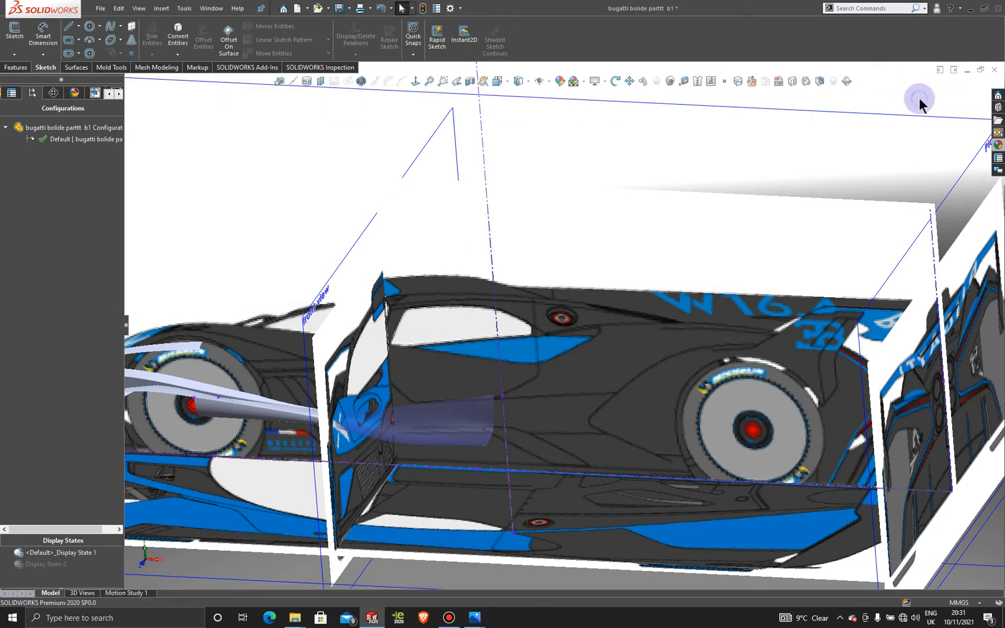
In a new 3D sketch, draw a two-point spline from the point on the vertical centerline to the door surface's lower rear corner.
click(16, 55)
click(32, 82)
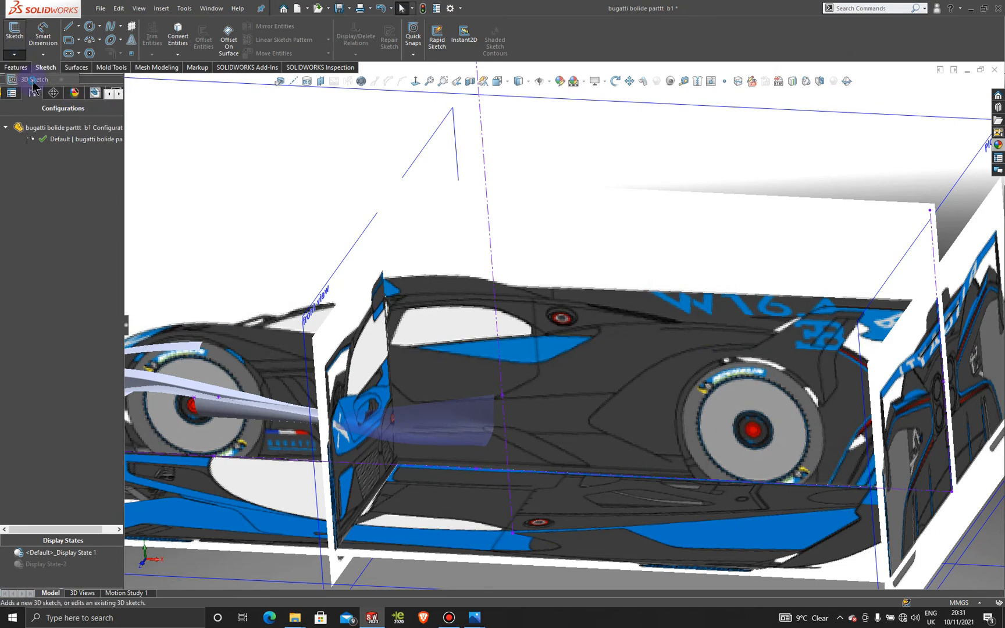
click(111, 29)
scroll(533, 407, down, 10)
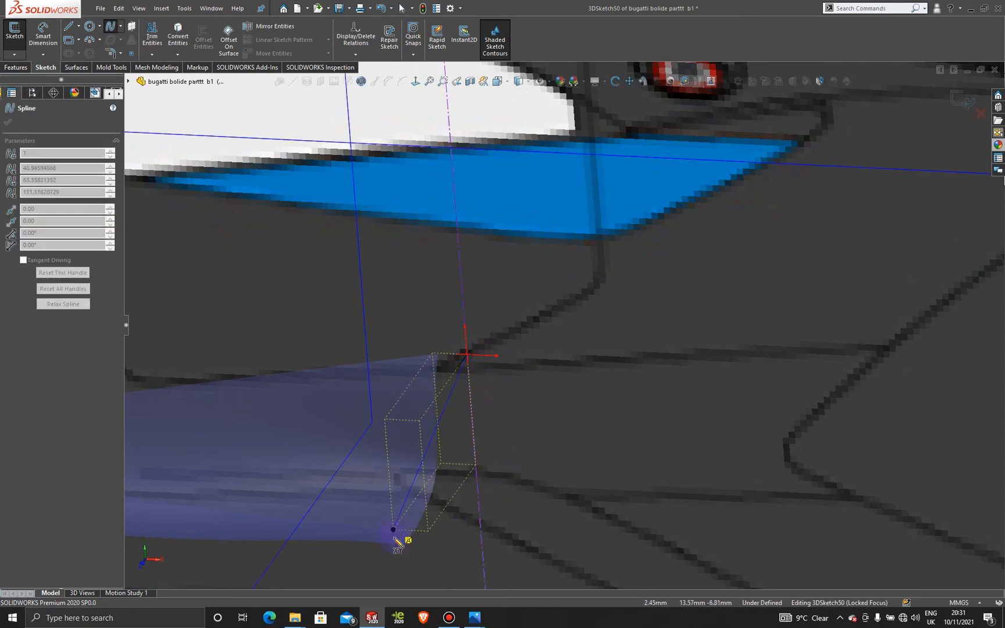
scroll(398, 543, down, 5)
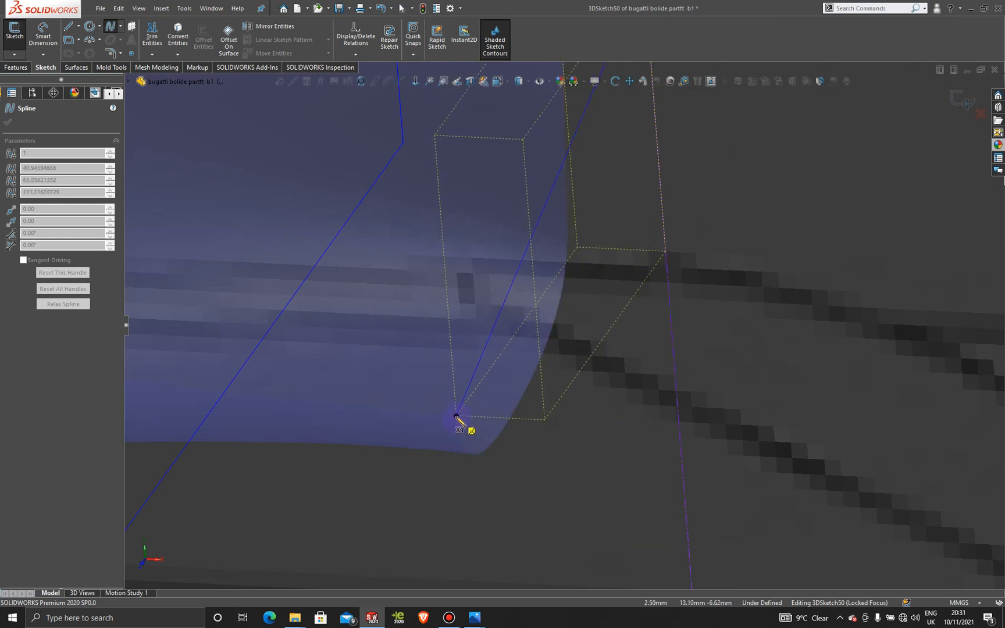
click(457, 417)
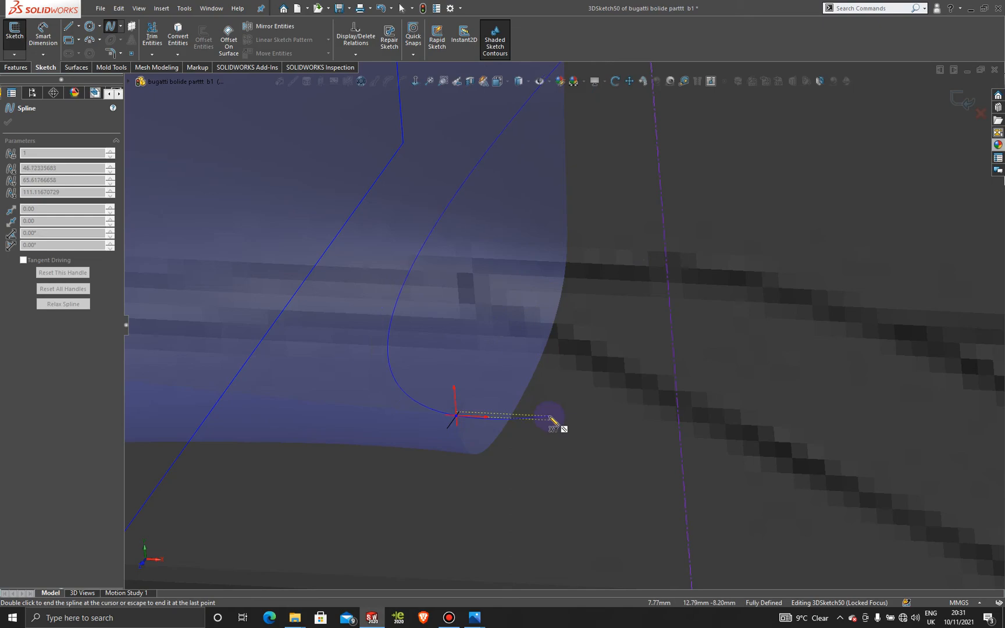
key(Escape)
scroll(550, 418, up, 12)
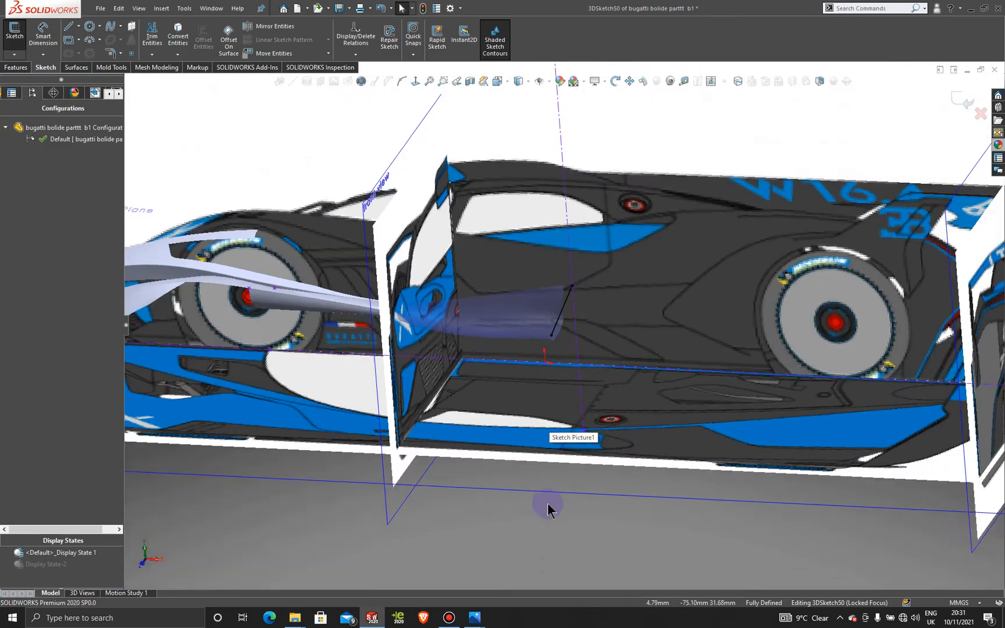
In the front view, shape the new spline's end tangents into a rounded loop following the blue panel's lower edge and the cutout outline behind it.
middle_drag(548, 504, 570, 457)
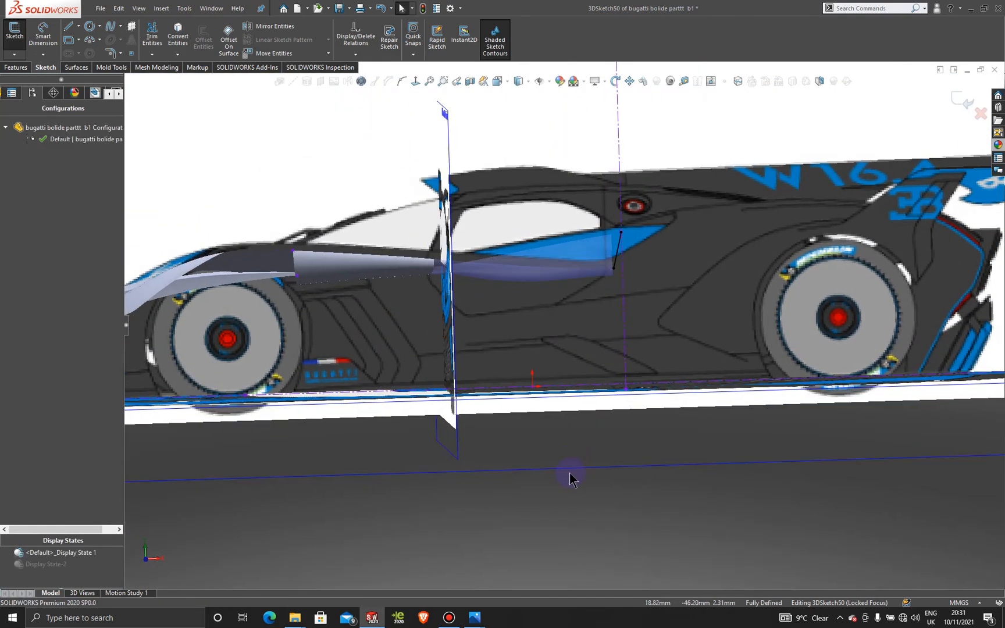
key(space)
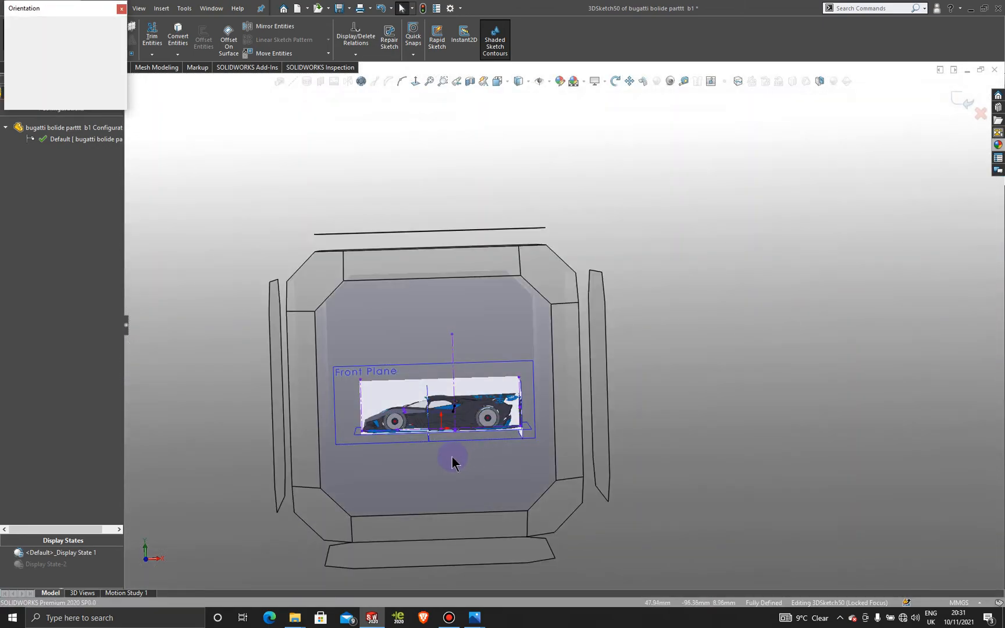
click(452, 458)
scroll(619, 374, down, 10)
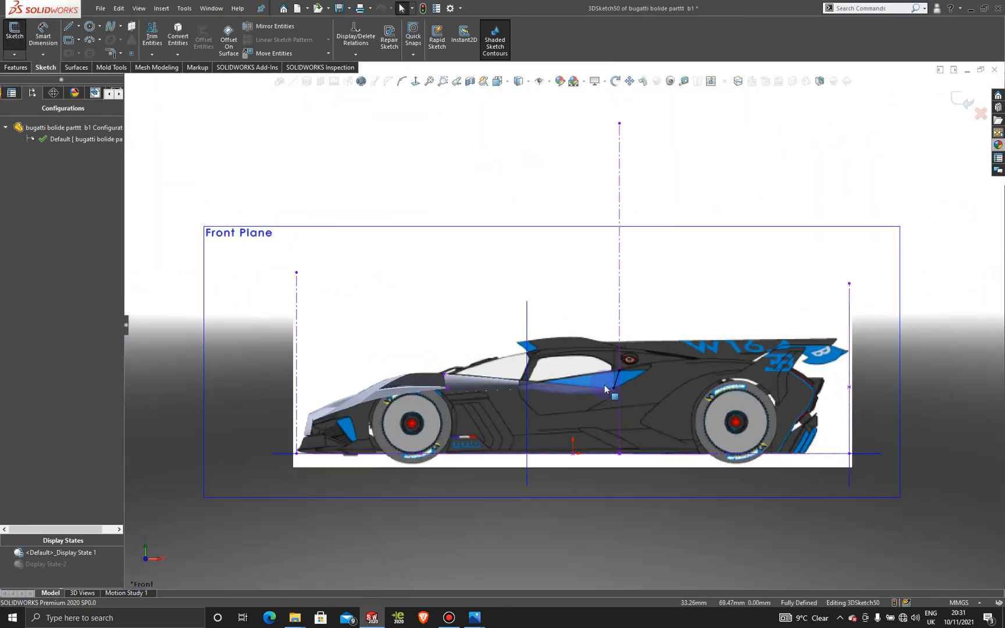
scroll(611, 375, down, 3)
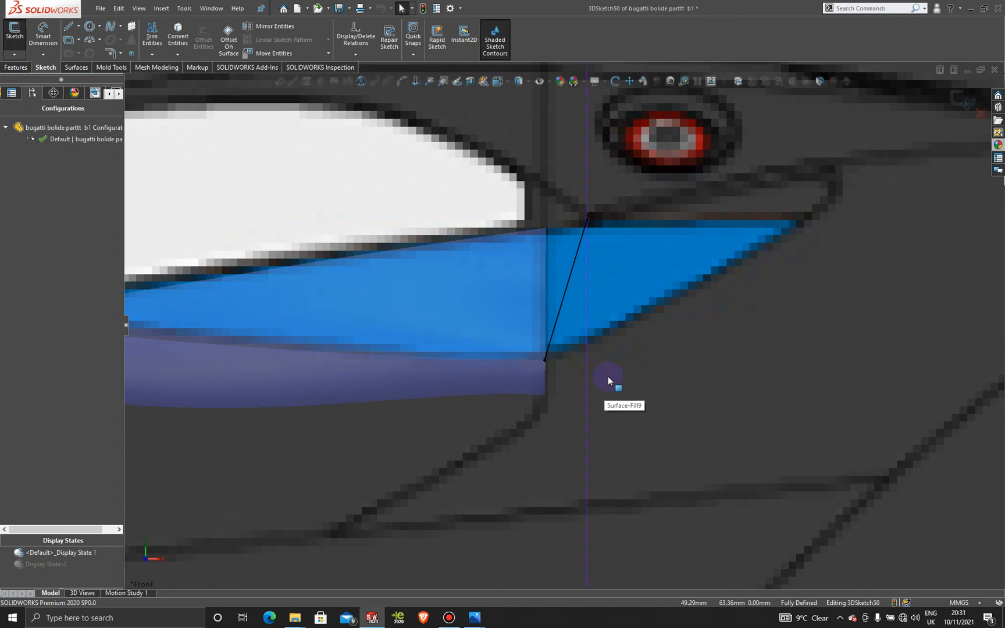
key(Escape)
click(573, 277)
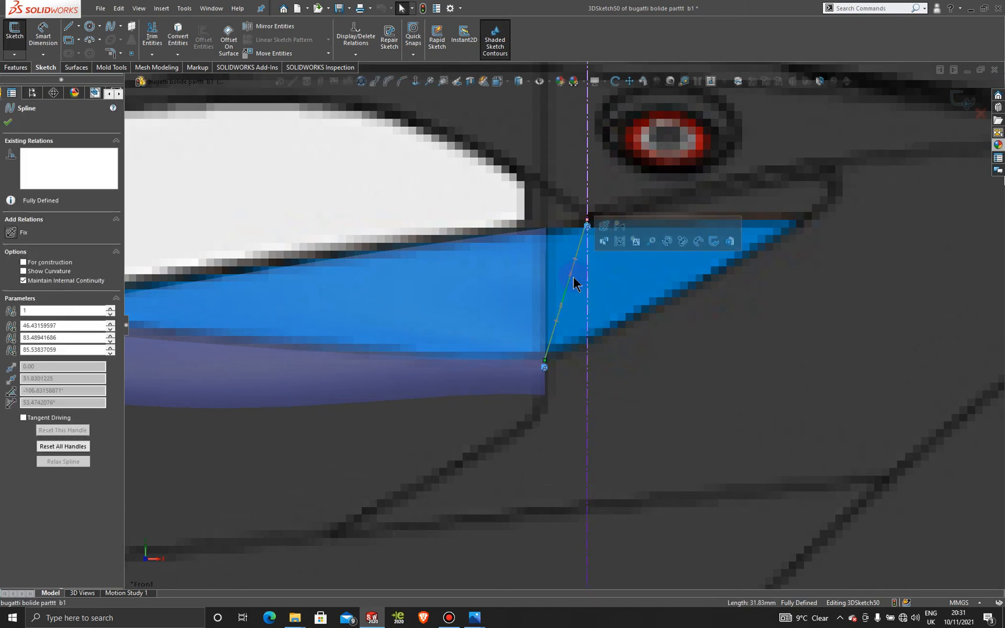
drag(574, 277, 1003, 99)
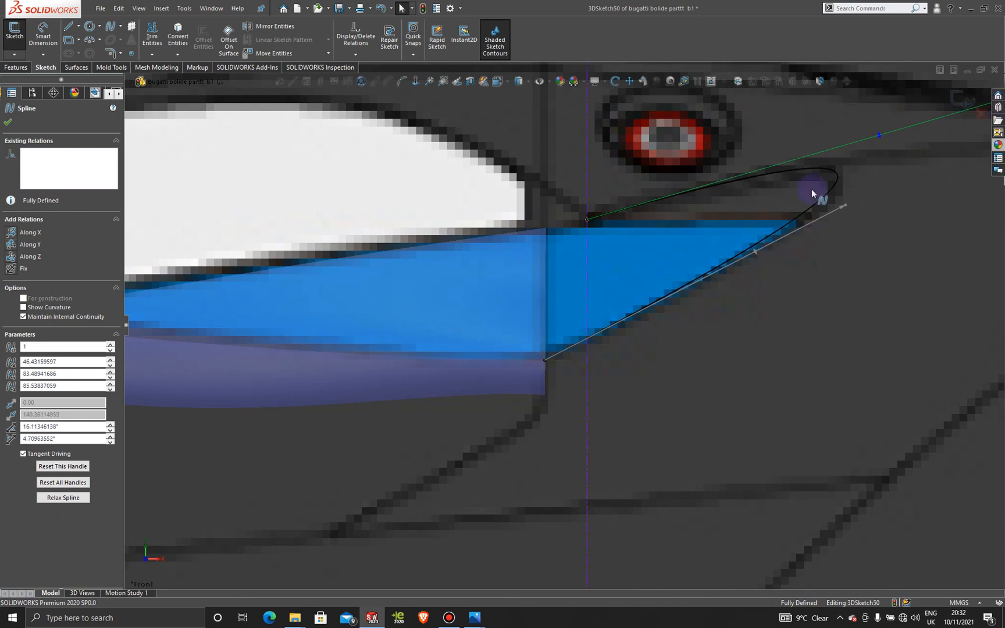
drag(845, 209, 864, 211)
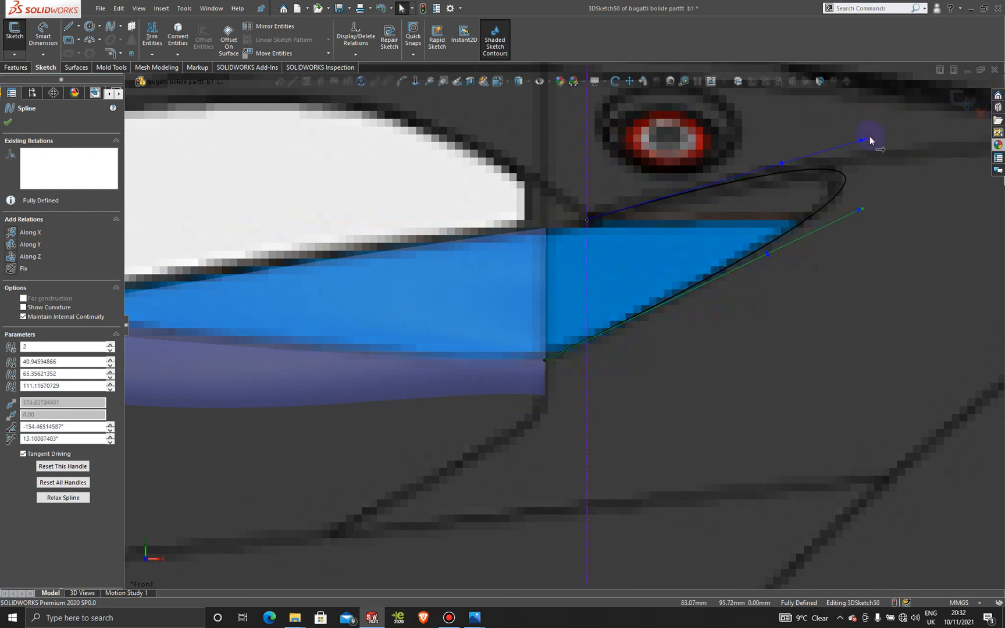
drag(866, 142, 857, 129)
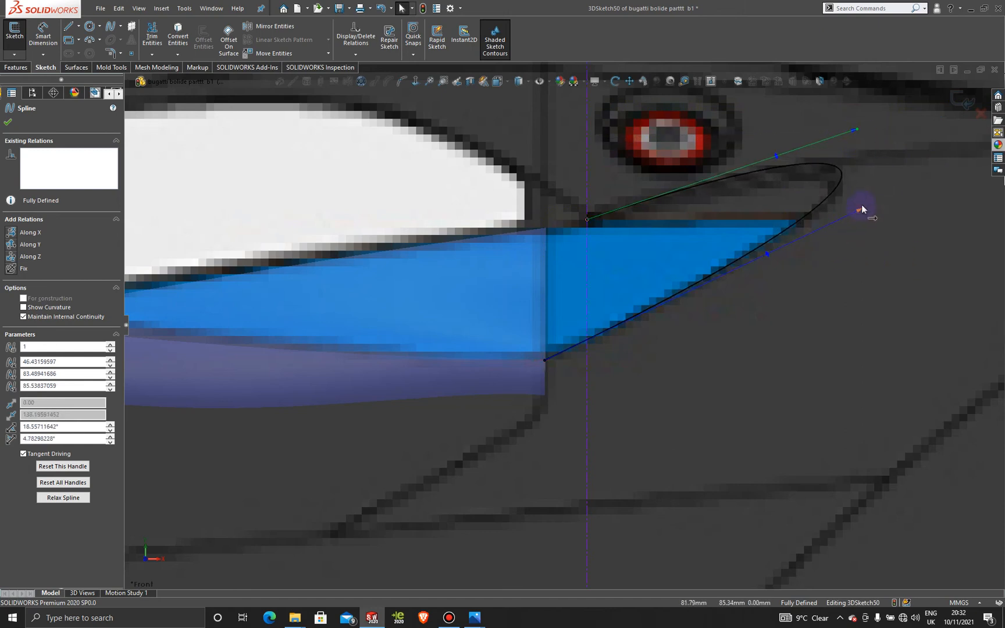
drag(862, 212, 870, 221)
In the top view, adjust both end tangents so the spline follows the dark cutout's rounded outline behind the door surface.
scroll(698, 311, up, 6)
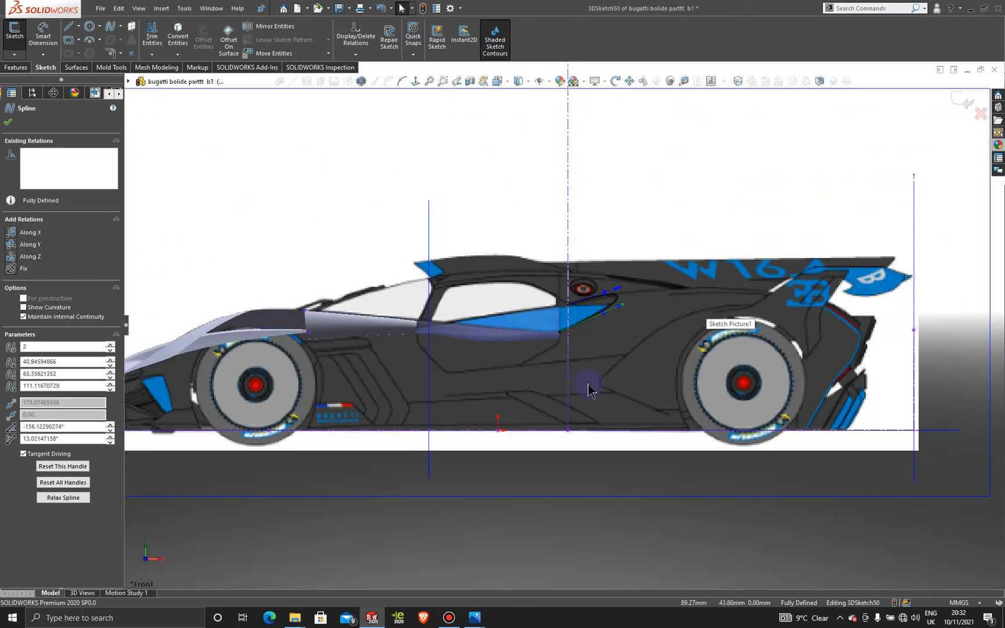
middle_drag(548, 330, 552, 512)
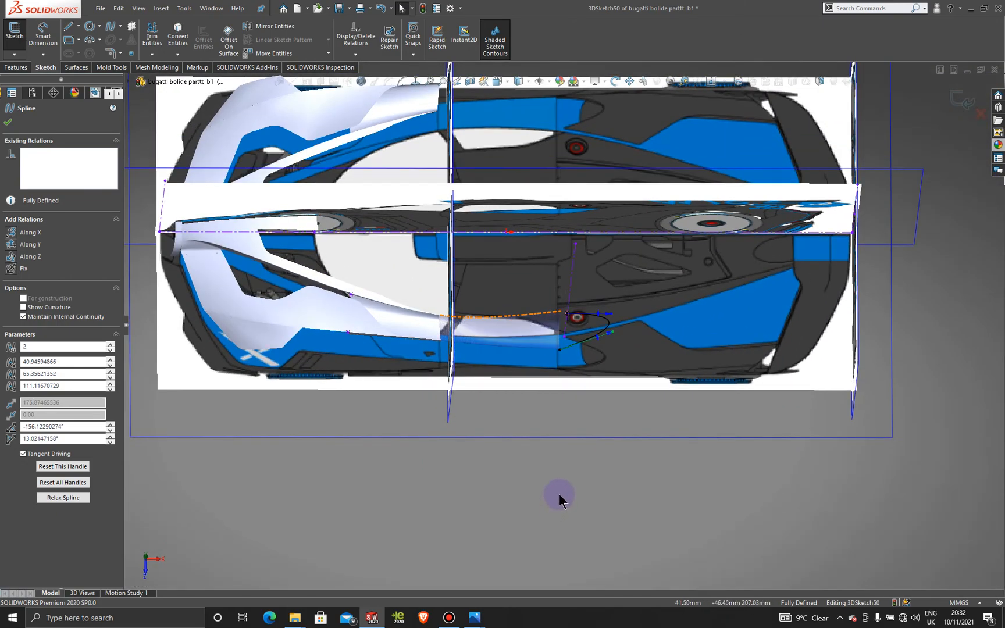
key(space)
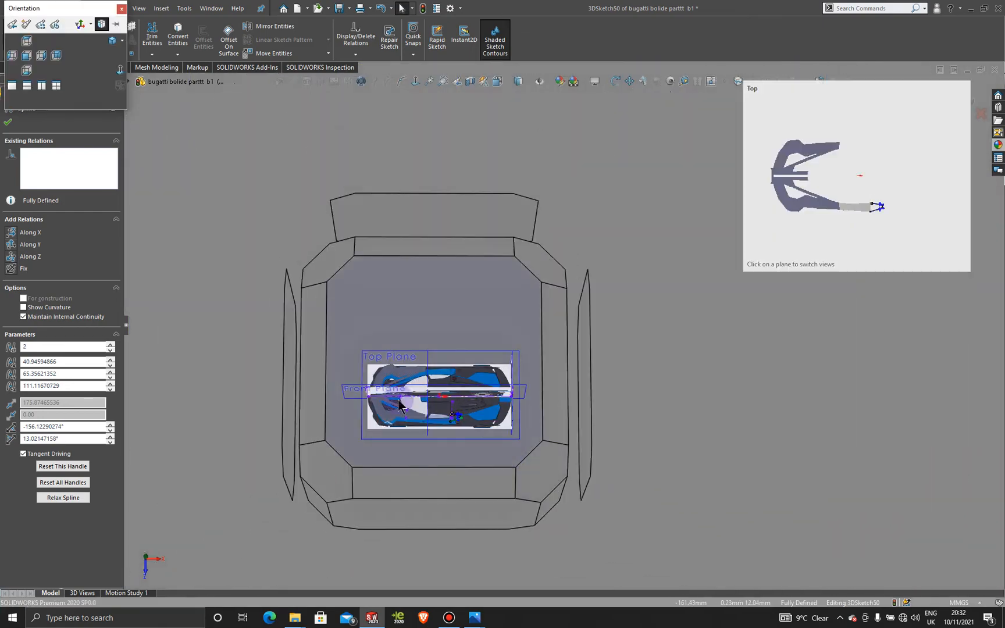
click(468, 286)
scroll(616, 407, down, 8)
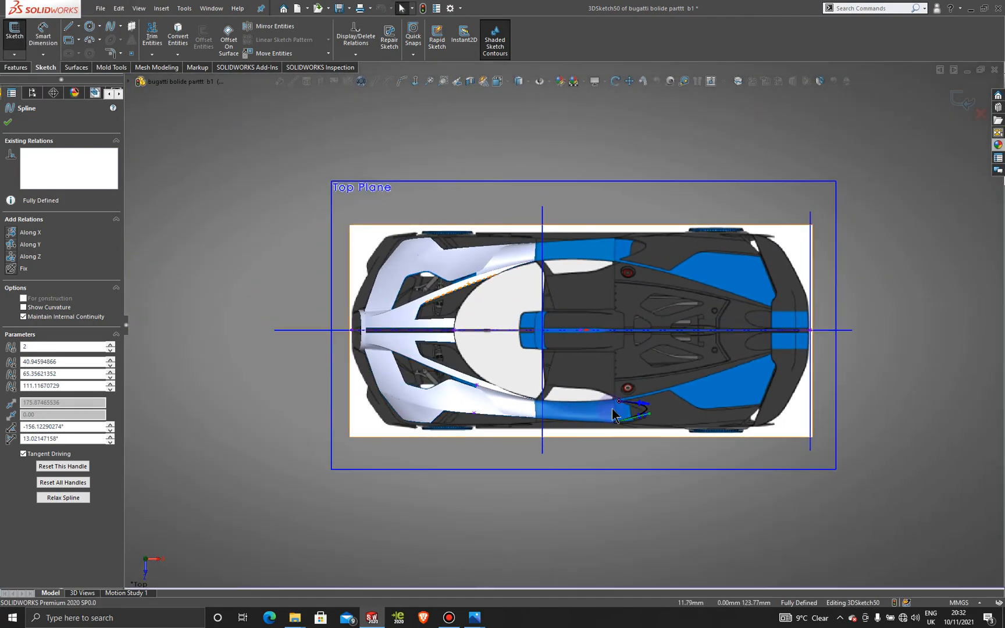
scroll(620, 401, down, 6)
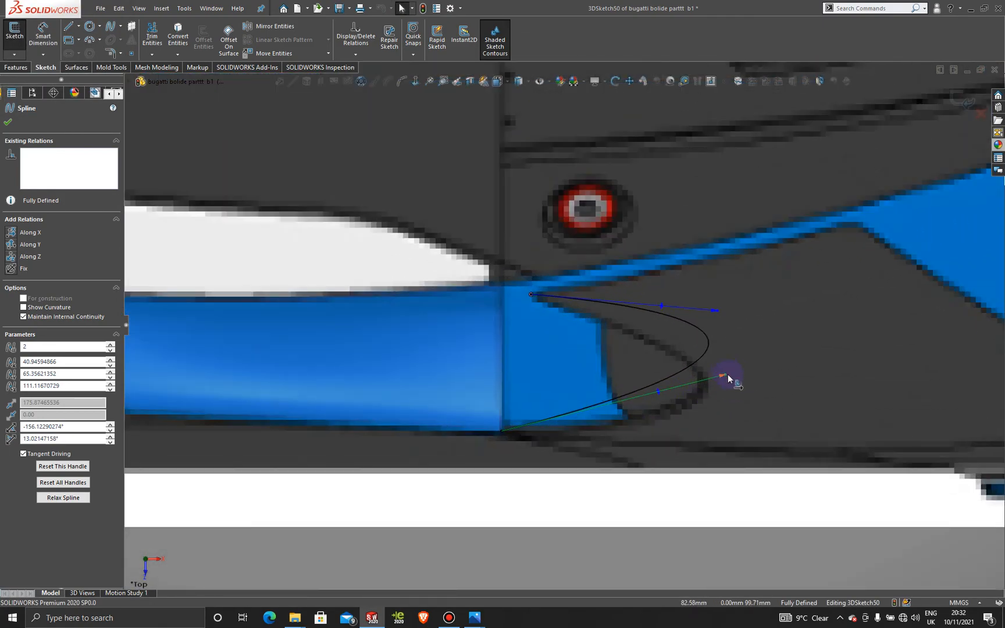
drag(727, 375, 706, 438)
drag(718, 312, 728, 356)
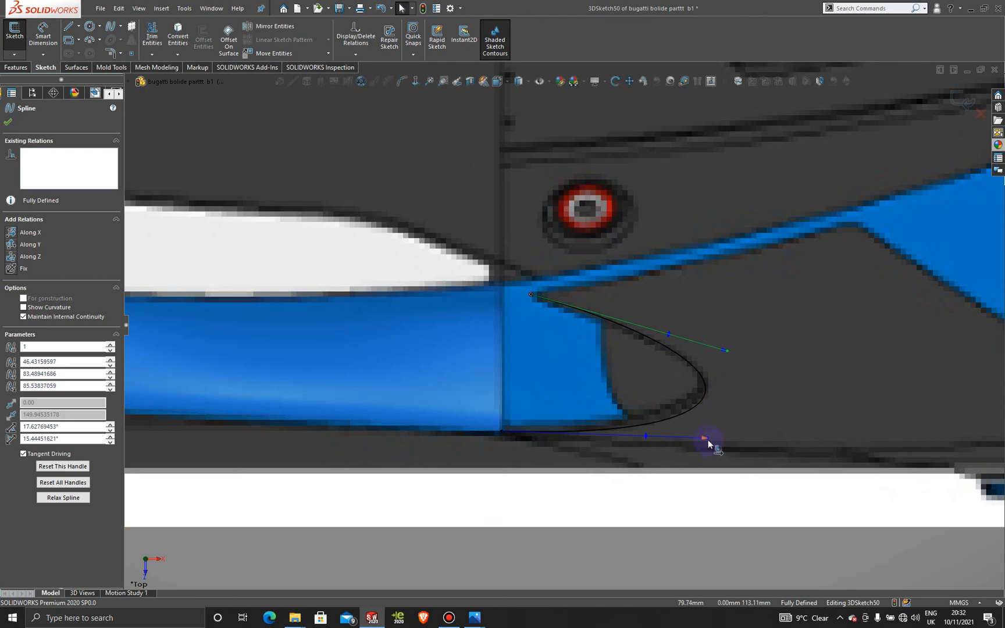
mouse_move(707, 440)
mouse_down()
mouse_move(709, 419)
mouse_move(703, 428)
mouse_up()
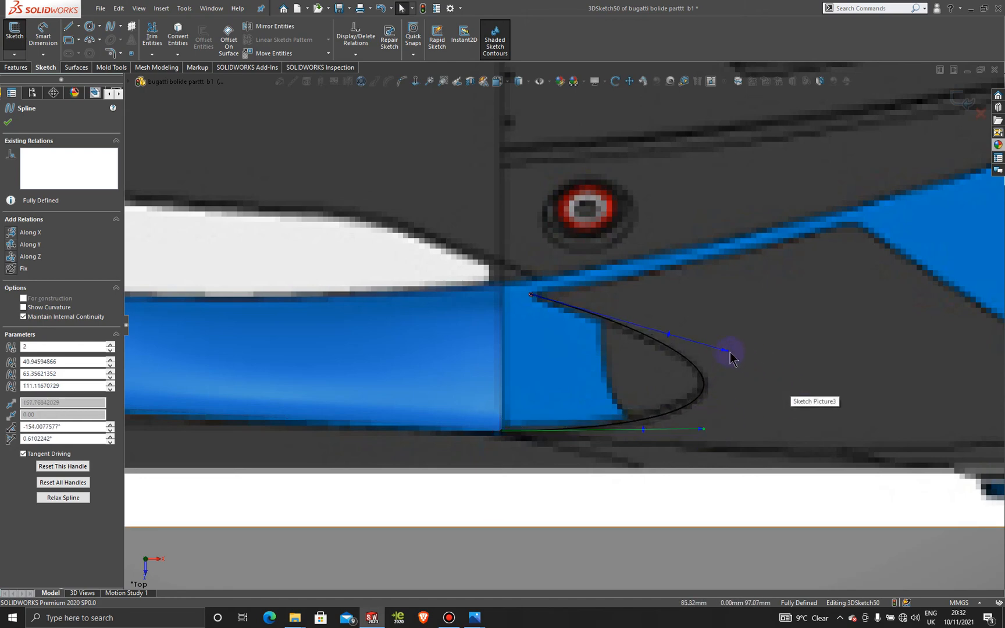
drag(728, 351, 732, 356)
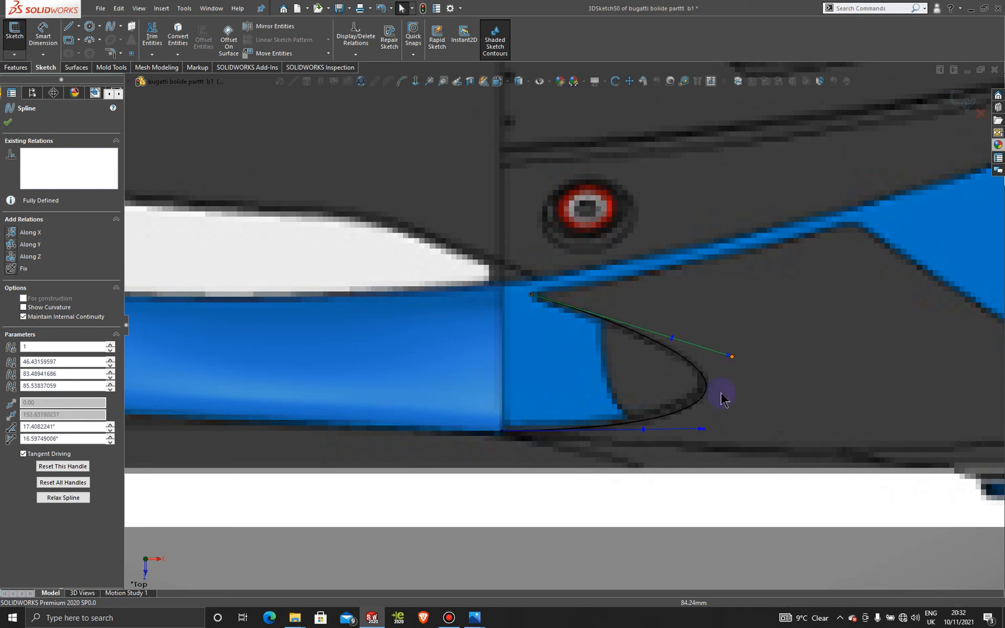
drag(705, 431, 705, 430)
In the left view, fine-tune the tangent at the spline's lower end against the front reference picture.
scroll(740, 397, up, 4)
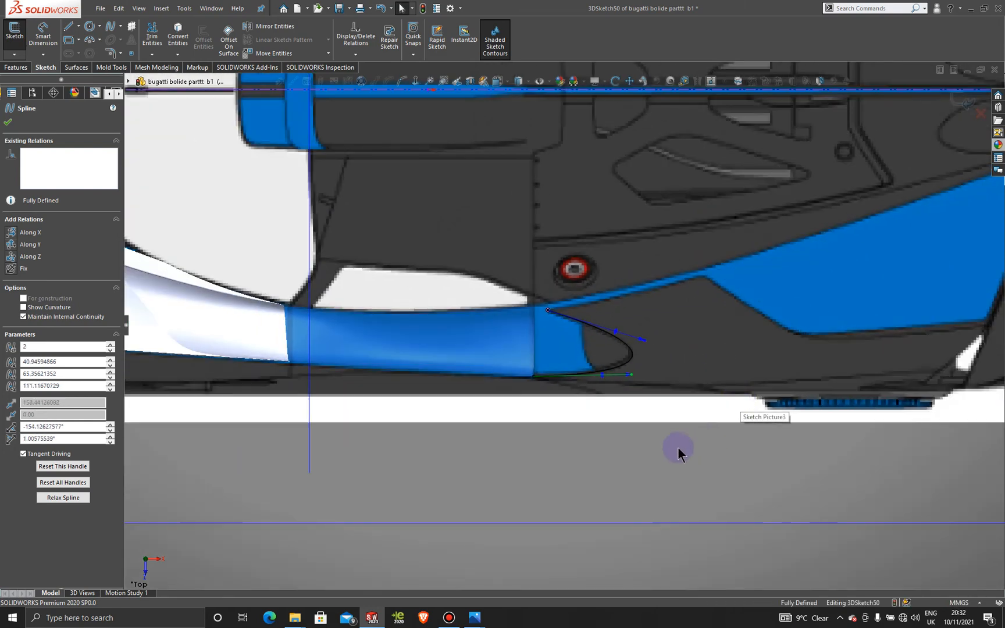
mouse_move(636, 444)
middle_down()
mouse_move(628, 308)
mouse_move(644, 152)
mouse_move(624, 180)
mouse_move(636, 211)
middle_up()
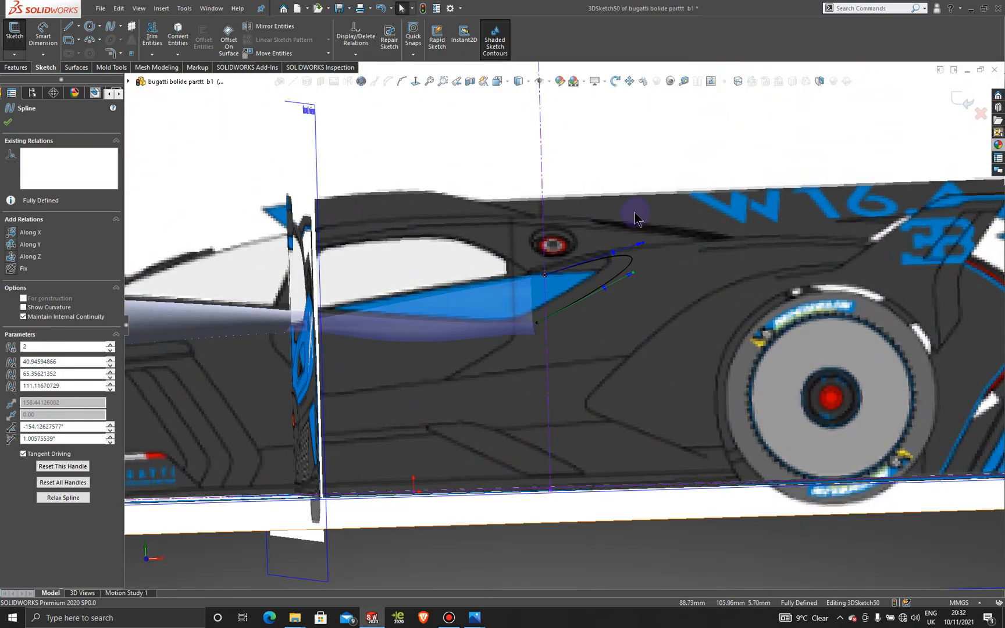
key(space)
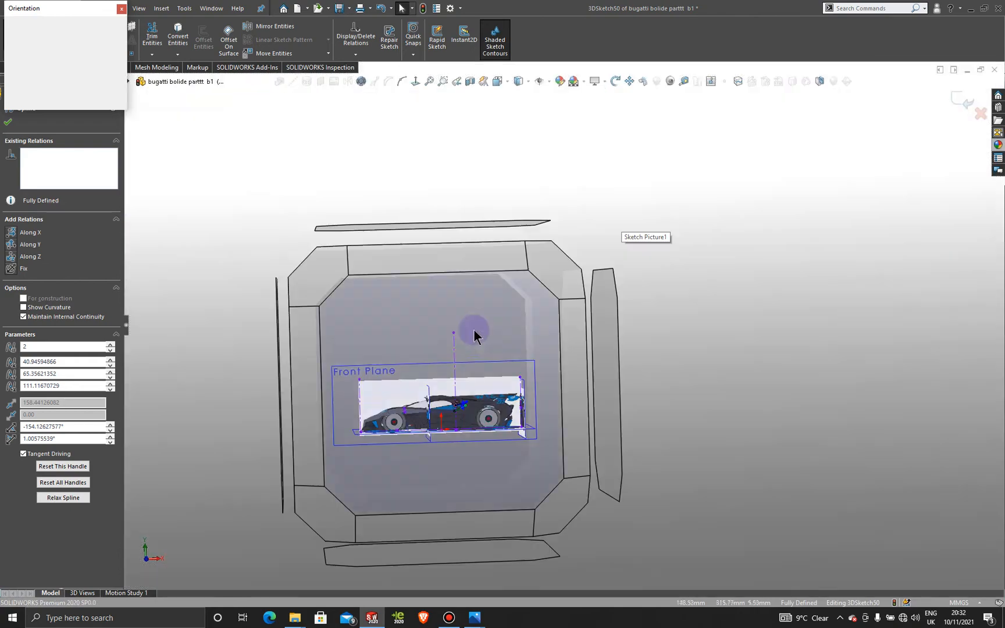
click(467, 326)
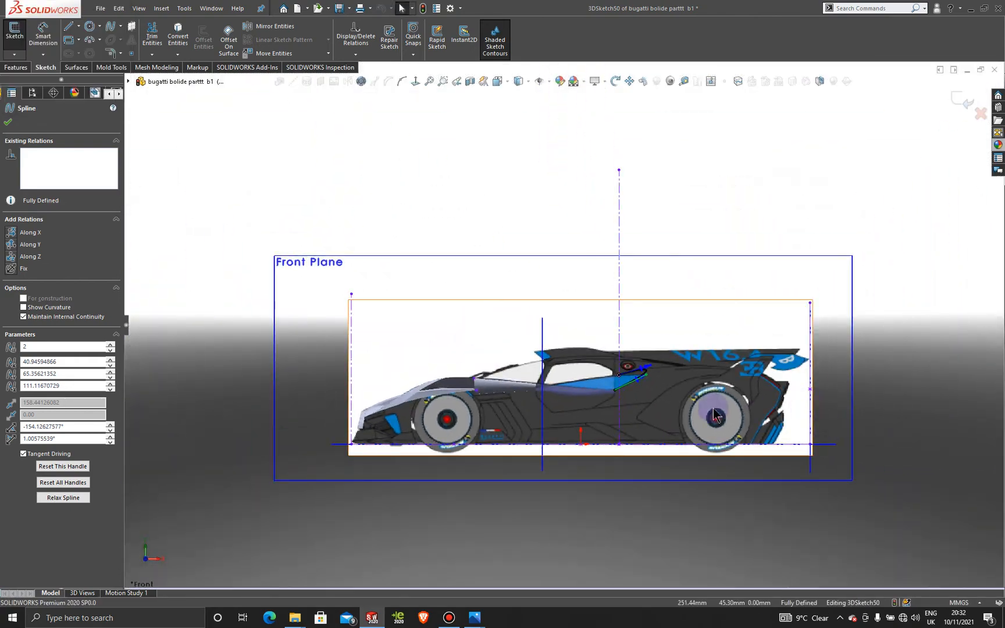
scroll(500, 335, down, 5)
middle_drag(521, 336, 661, 314)
key(space)
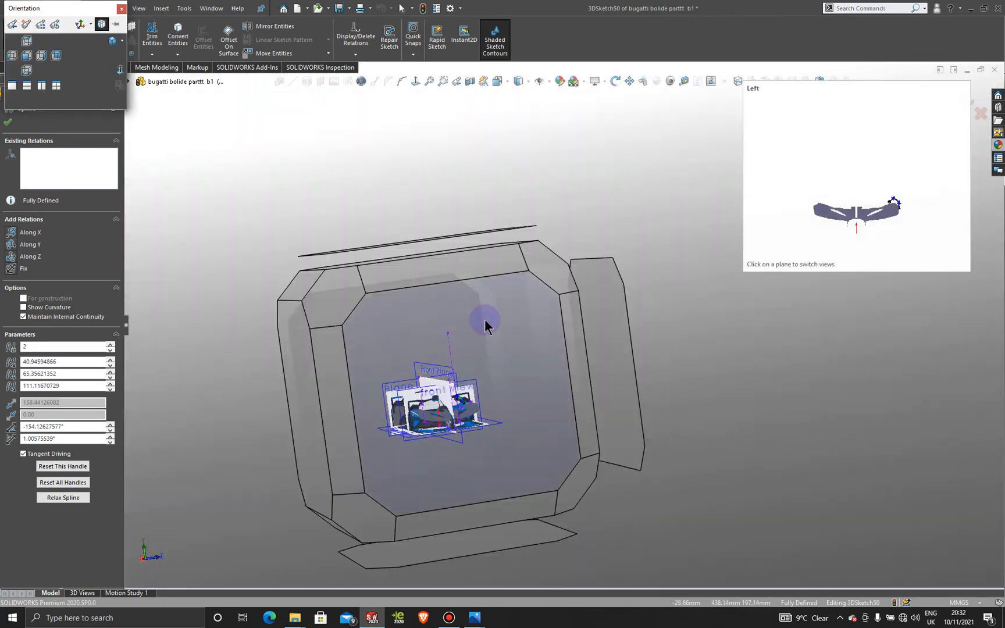
click(483, 326)
scroll(676, 389, down, 10)
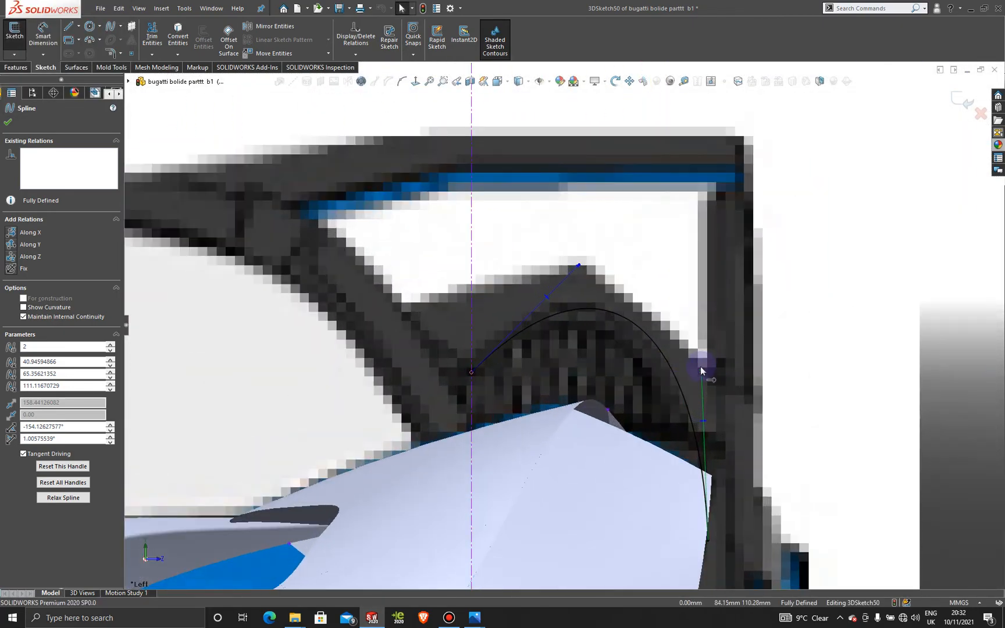
drag(700, 370, 703, 379)
Back in the front view, slightly lower both spline tangents to match the side picture's cutout outline.
scroll(723, 341, up, 5)
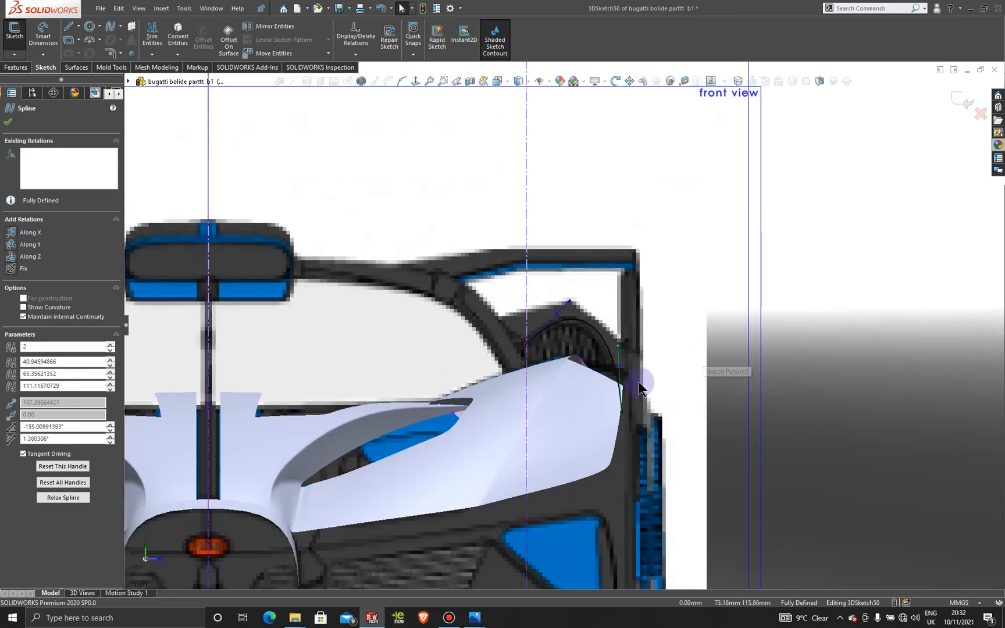
middle_drag(639, 383, 586, 377)
scroll(585, 377, up, 10)
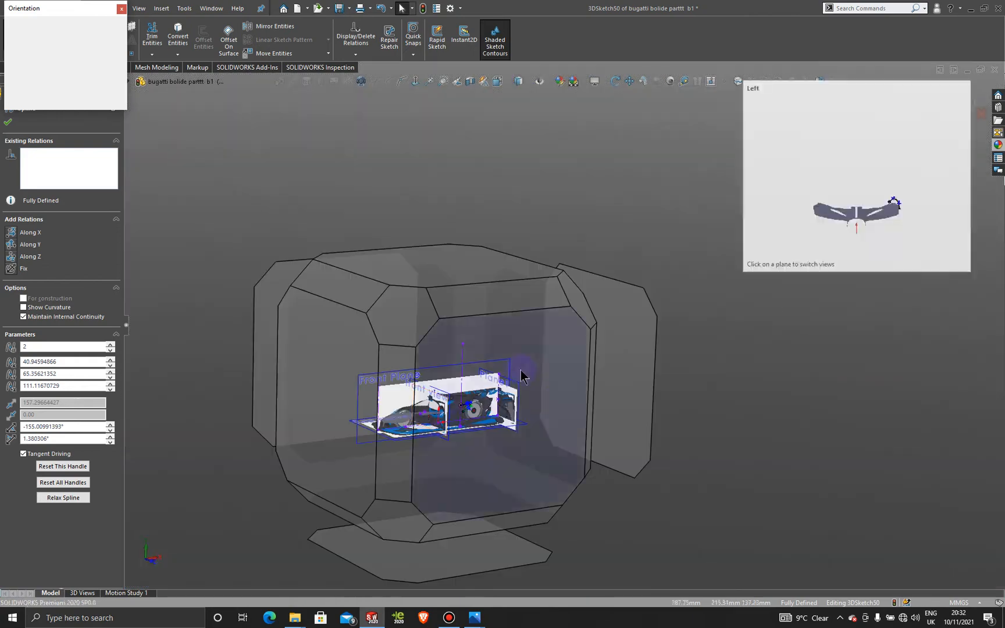
key(space)
click(521, 376)
scroll(621, 375, down, 10)
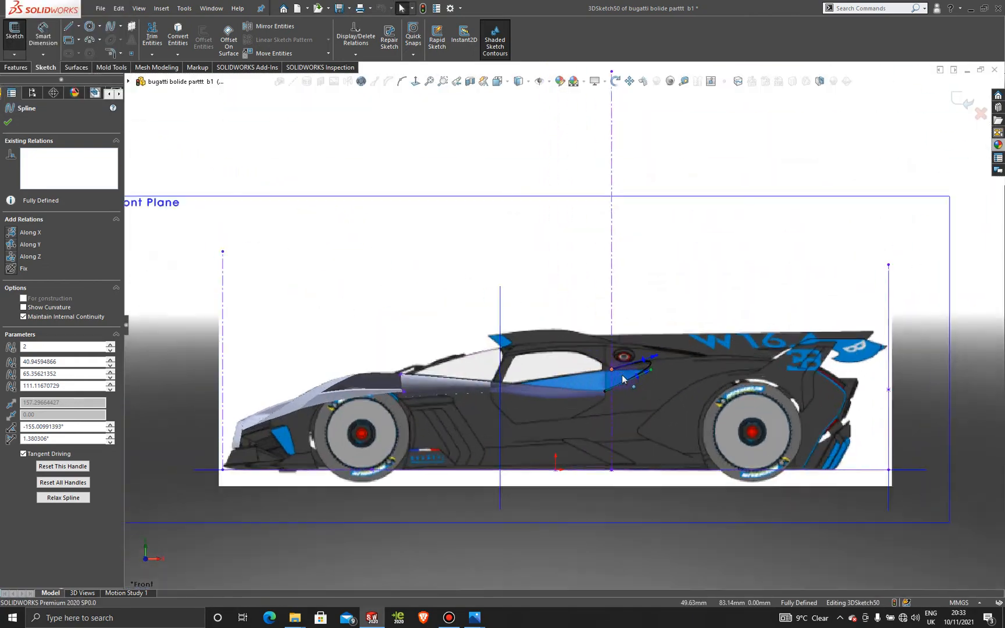
scroll(641, 358, down, 2)
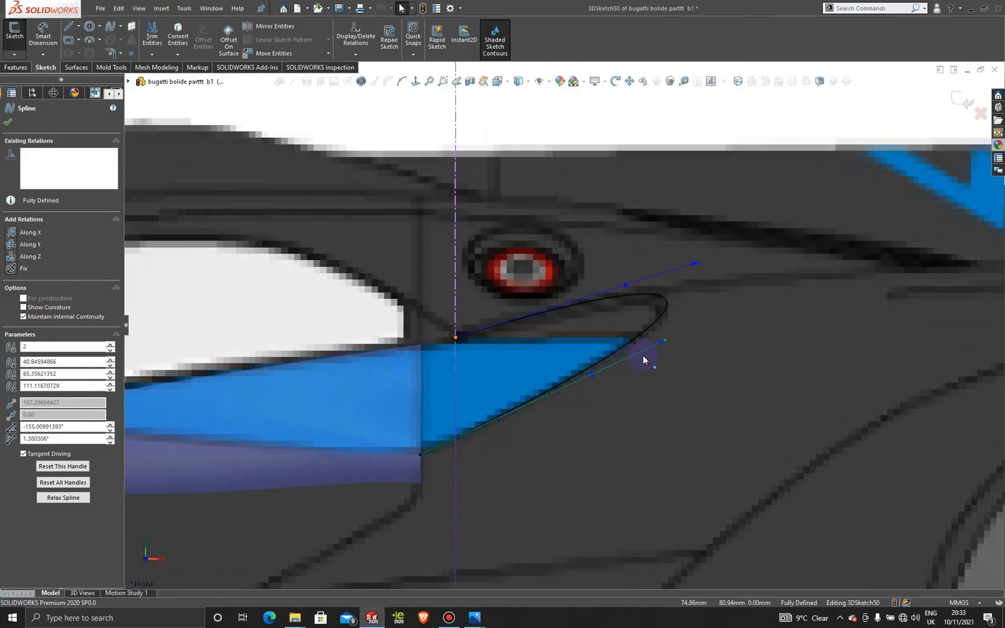
click(699, 264)
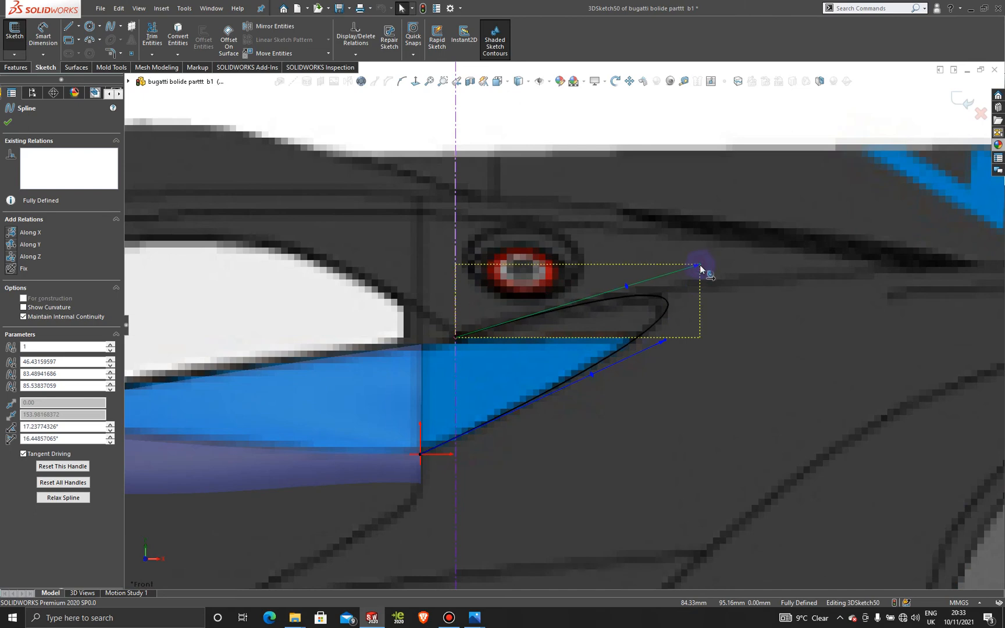
click(665, 342)
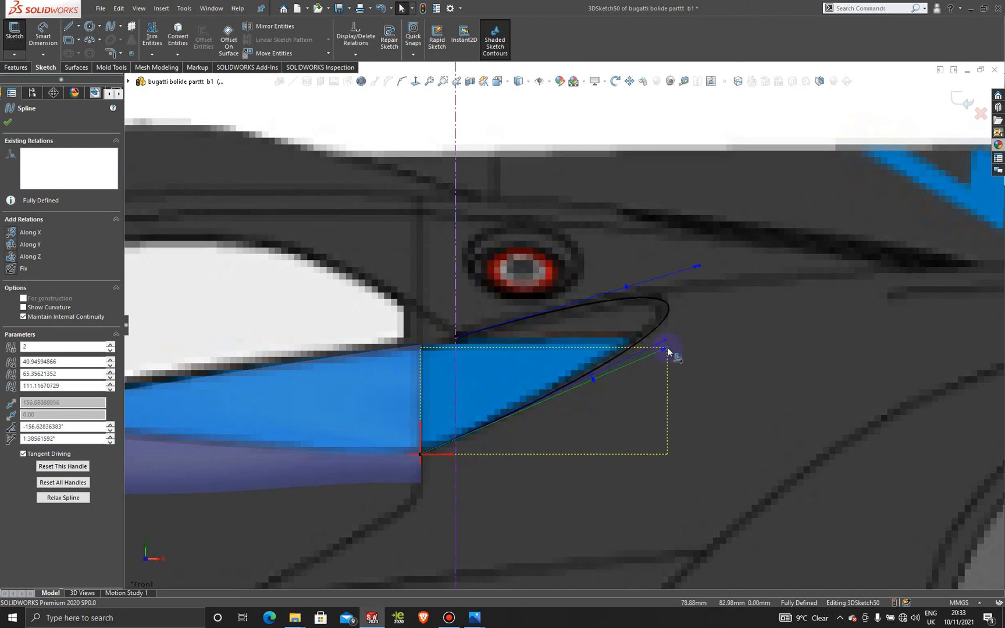
Check the spline against the cutout in the top reference picture and close the 3D sketch.
scroll(669, 347, up, 10)
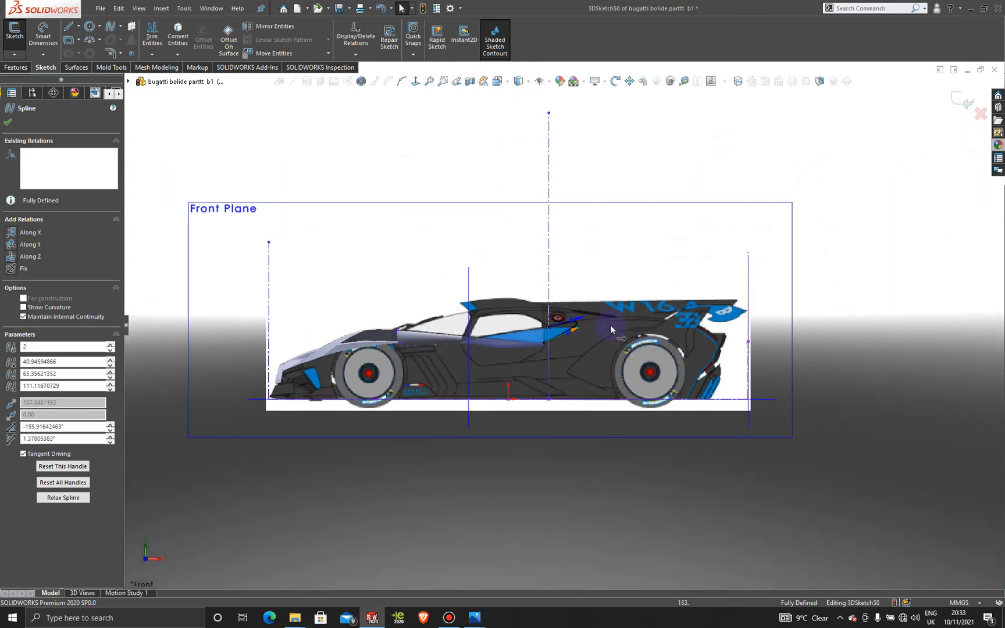
middle_drag(610, 324, 627, 492)
key(space)
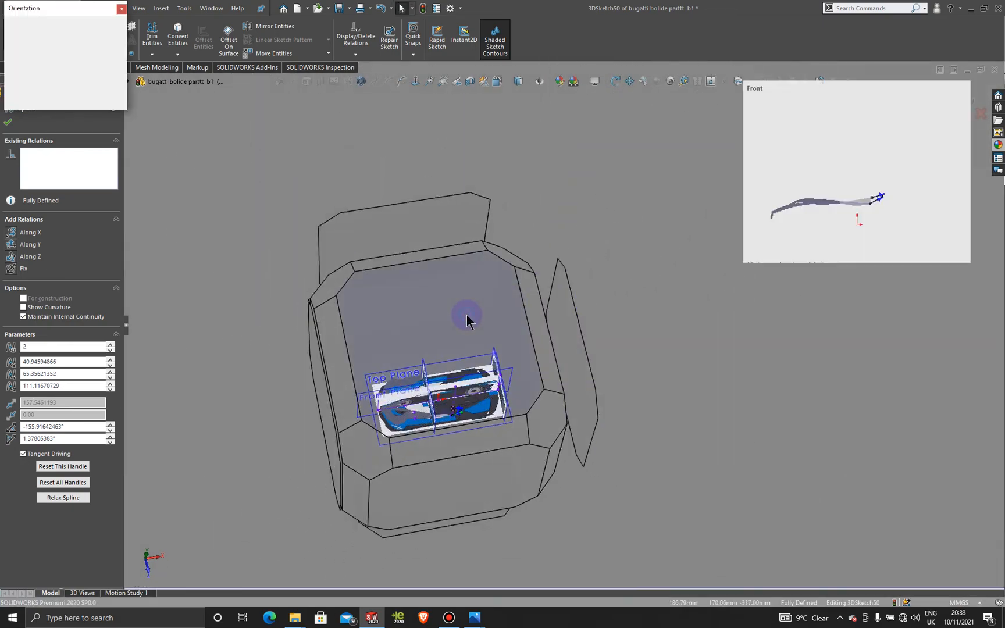
click(467, 318)
scroll(631, 410, down, 10)
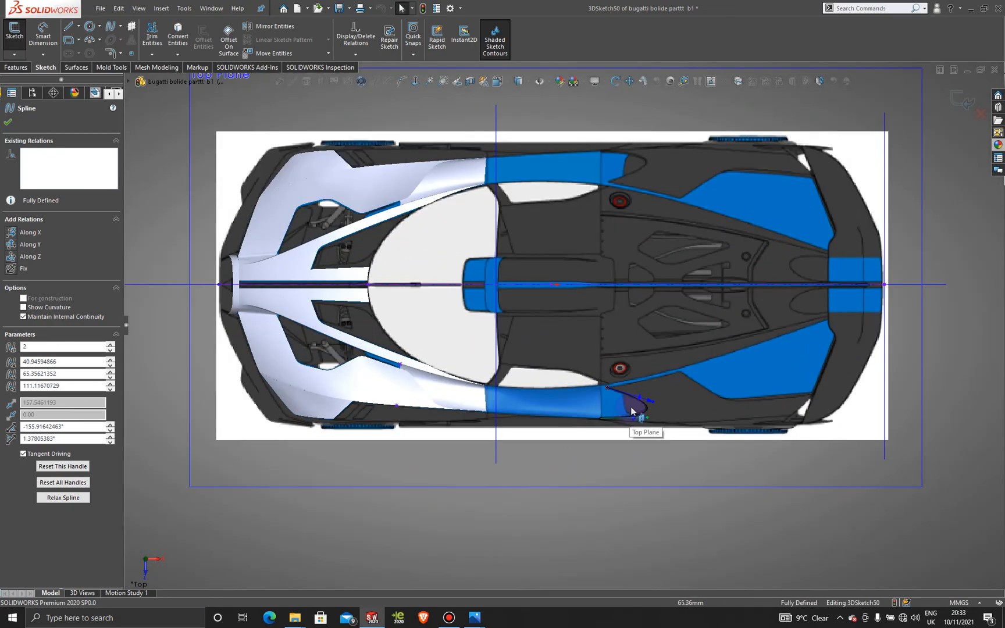
scroll(656, 402, down, 4)
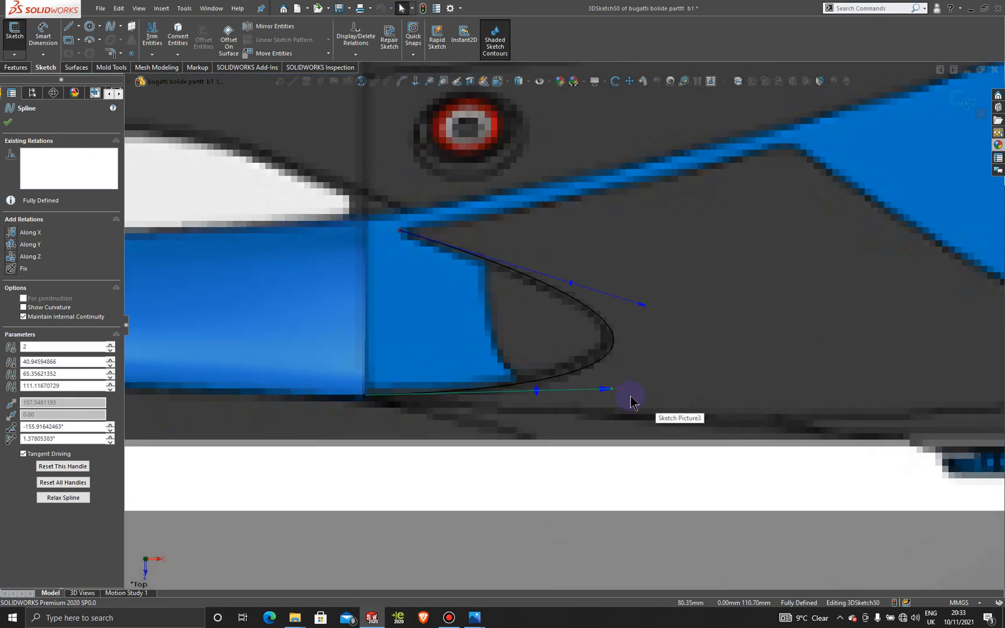
scroll(669, 399, up, 12)
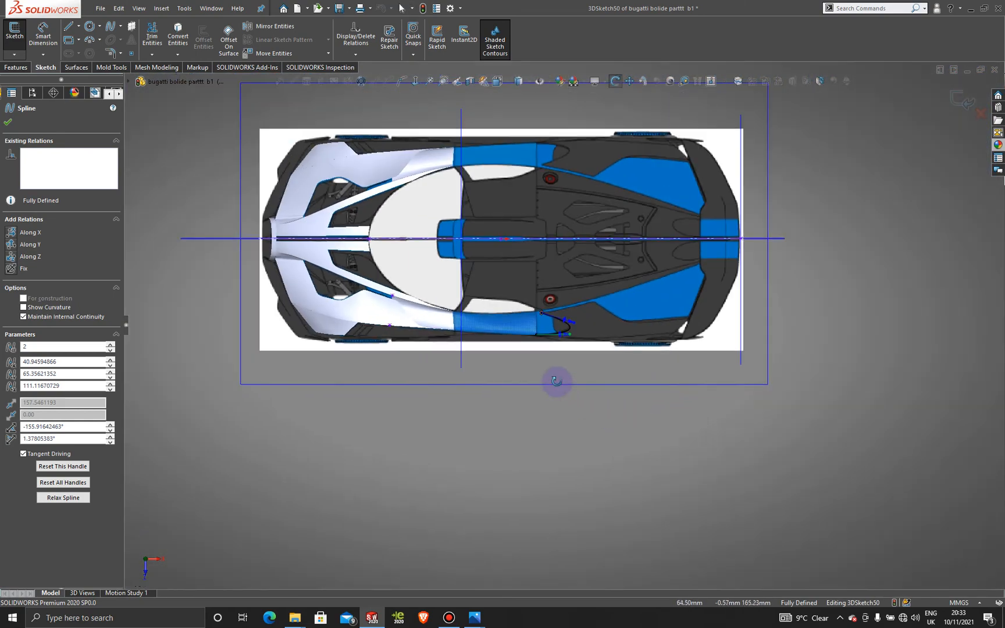
middle_drag(556, 381, 570, 278)
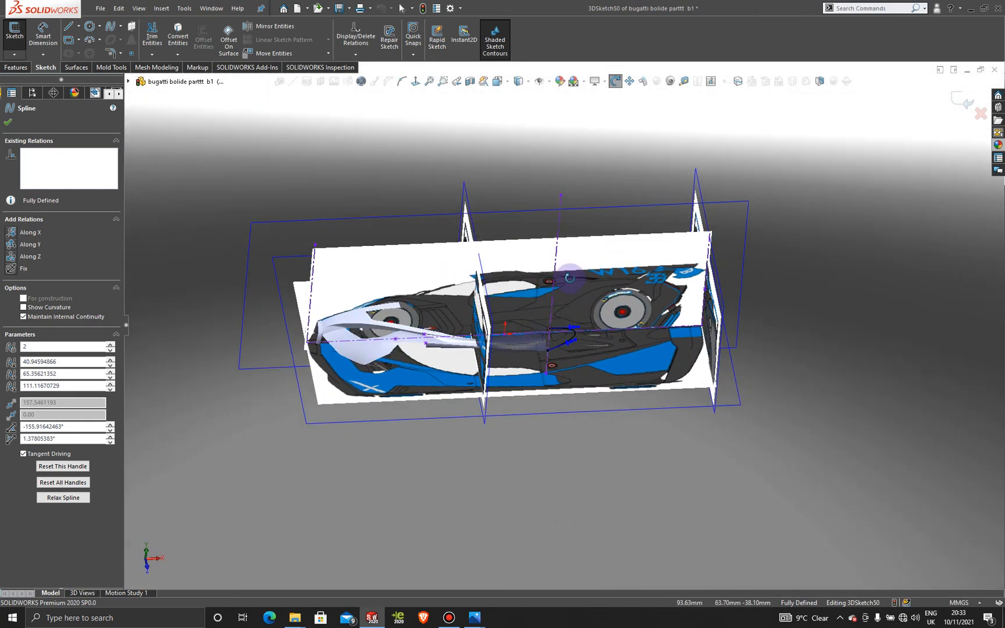
click(964, 102)
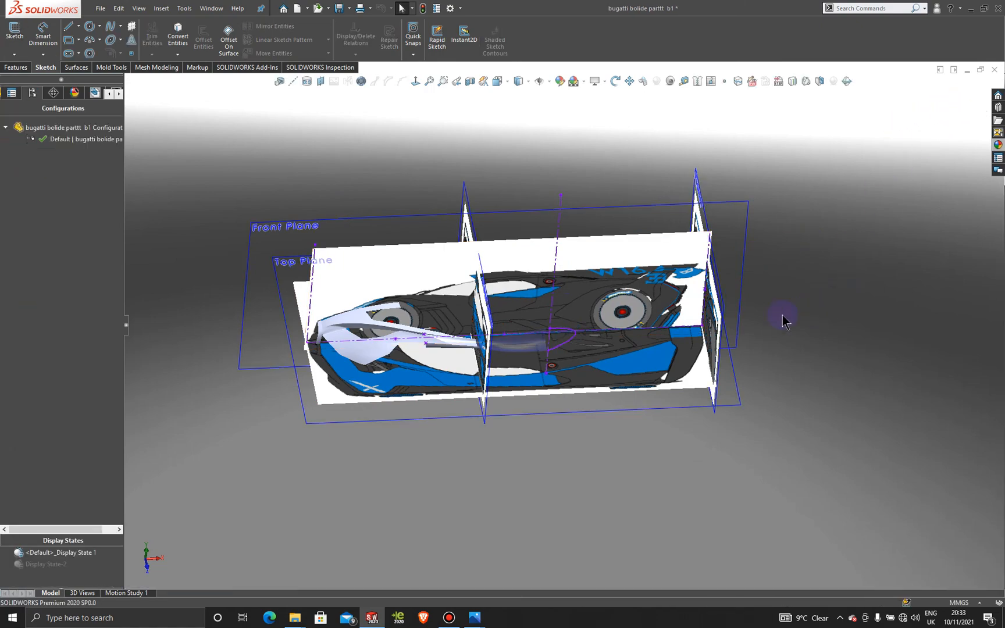
Remove the body-level appearance from the door side surface behind the front fender strip.
scroll(671, 320, down, 3)
middle_drag(611, 451, 630, 408)
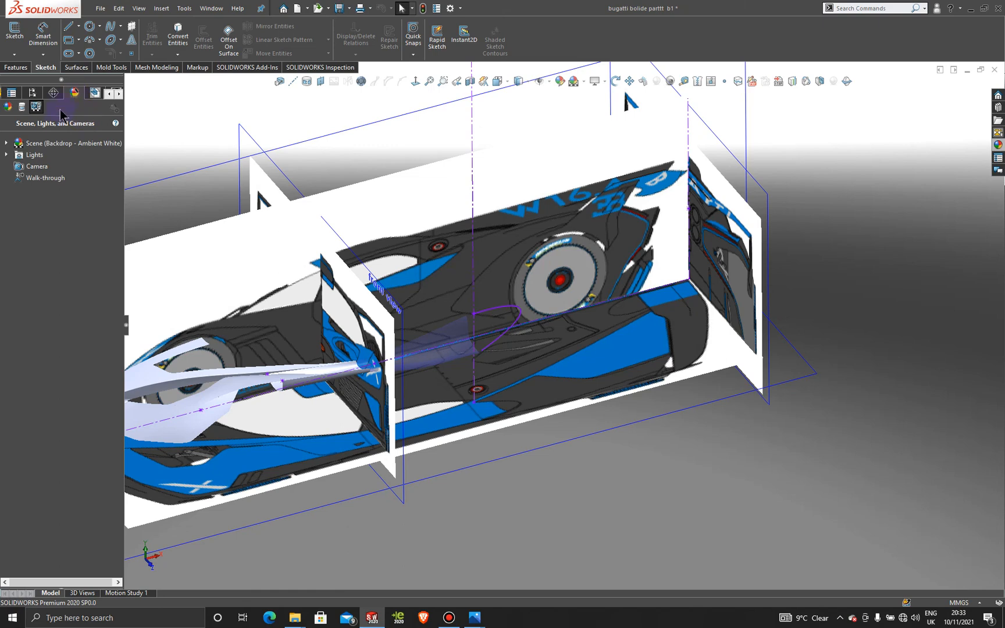
click(61, 145)
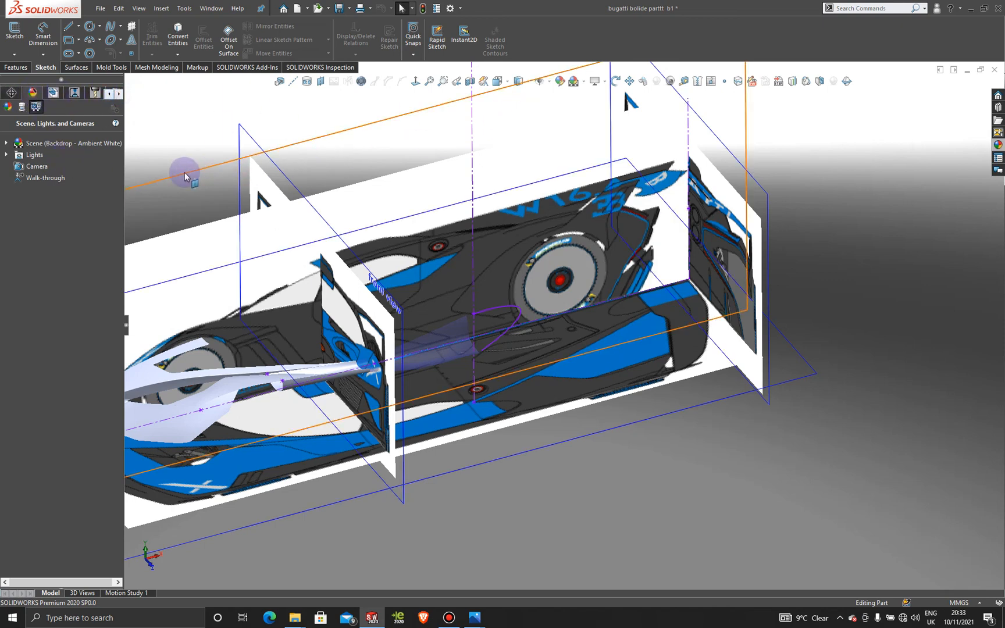
click(6, 143)
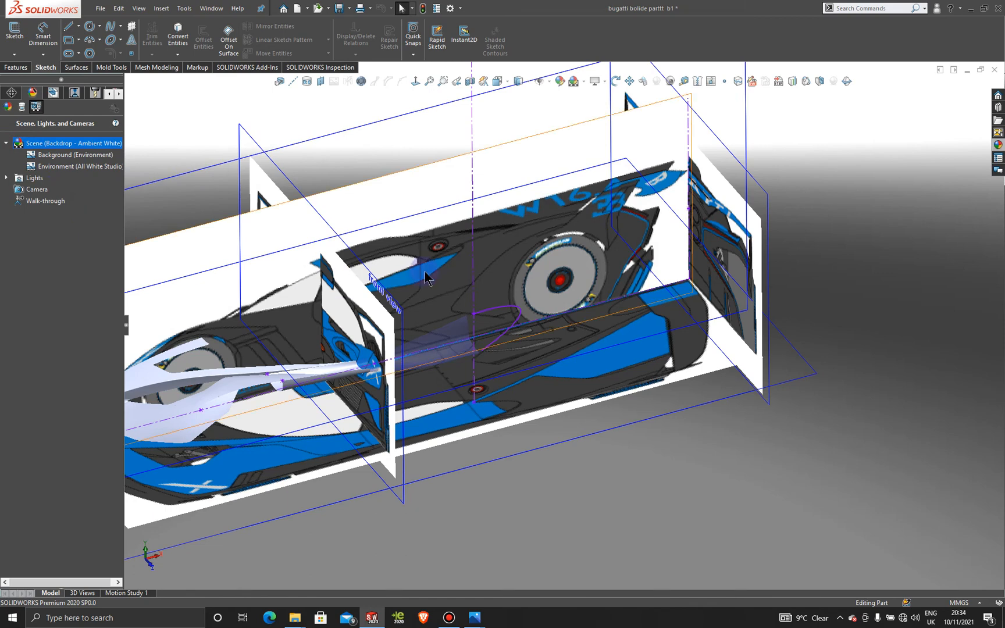
right_click(455, 332)
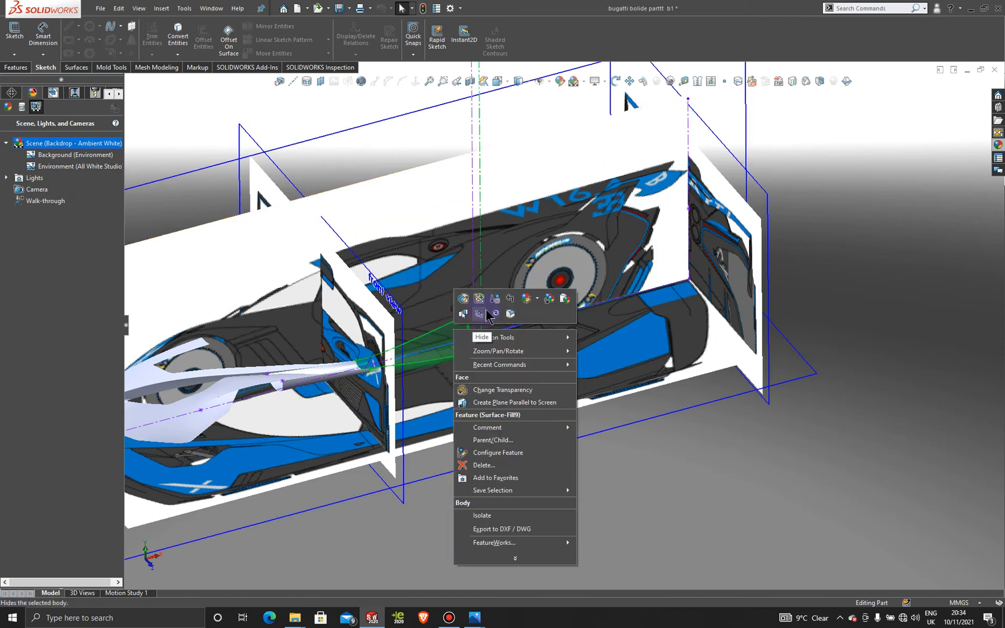
click(536, 301)
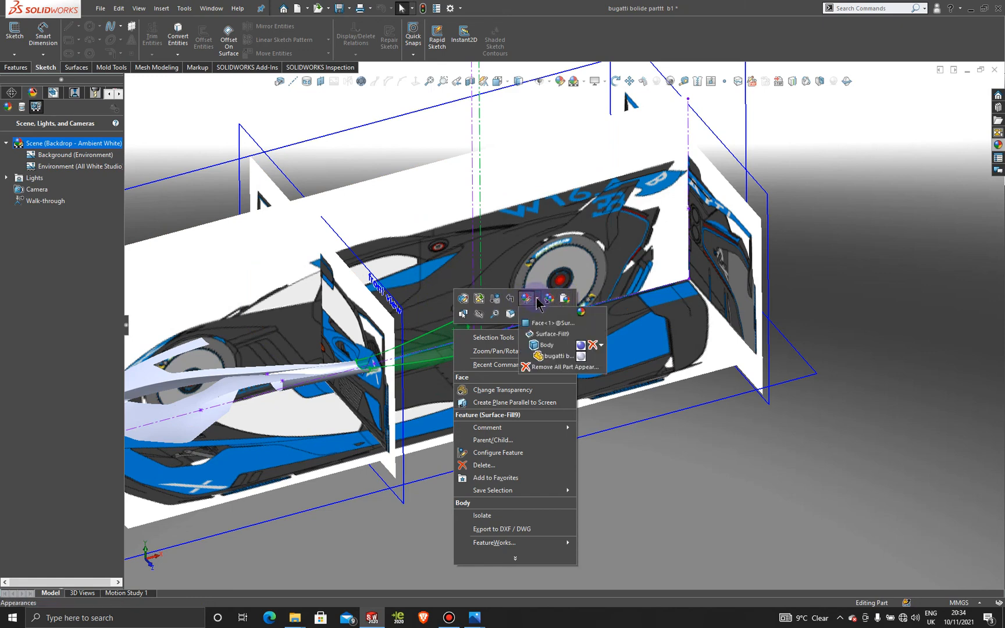
click(592, 347)
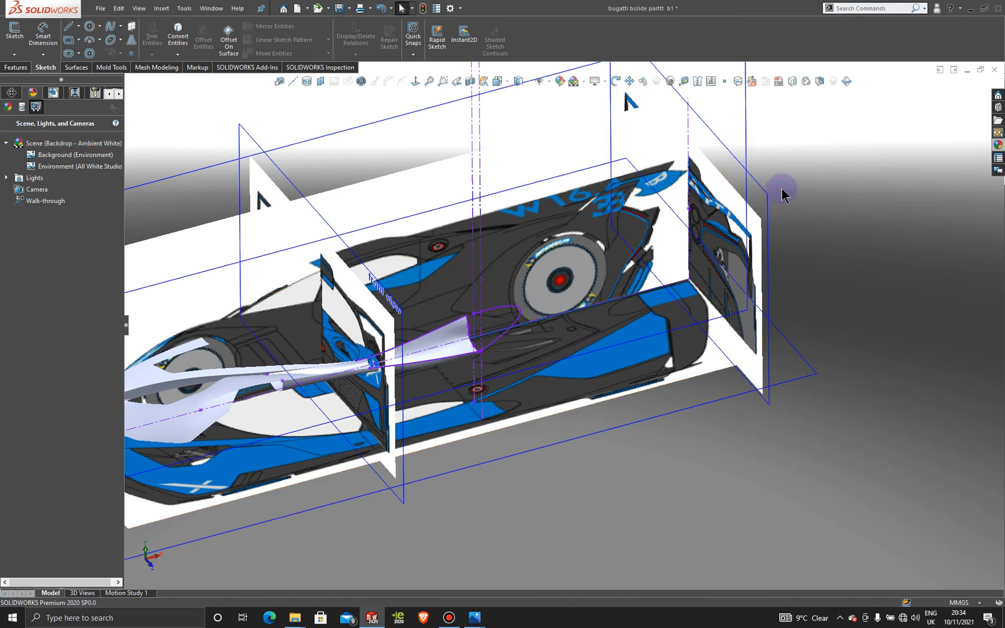
Return to the configurations list and activate Display State-2 for the part.
scroll(488, 344, down, 3)
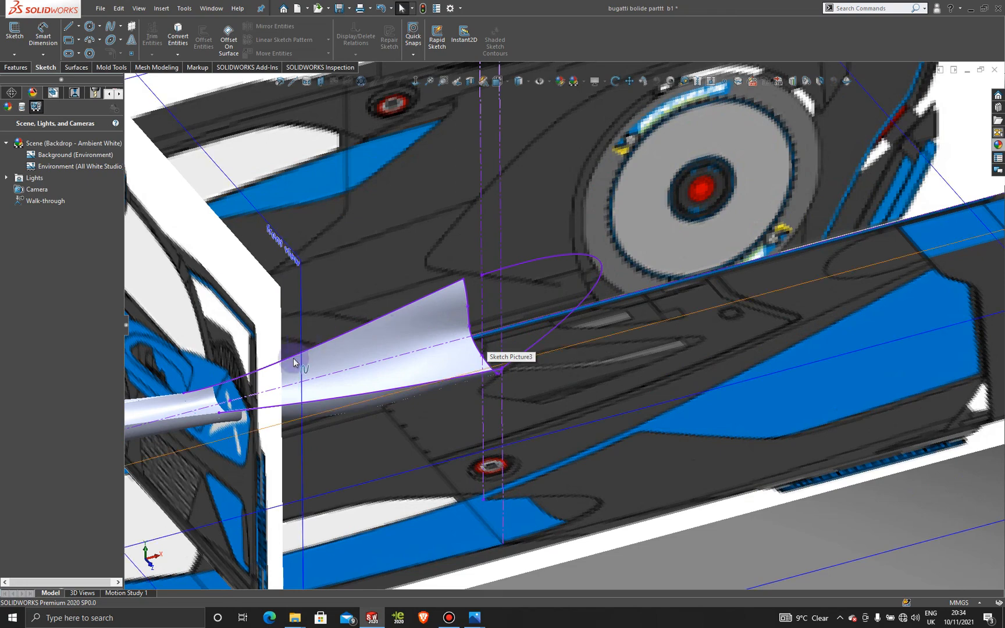
mouse_move(278, 408)
middle_down()
mouse_move(292, 460)
mouse_move(281, 369)
mouse_move(307, 377)
mouse_move(182, 373)
mouse_move(190, 498)
mouse_move(180, 408)
mouse_move(240, 377)
mouse_move(262, 447)
mouse_move(379, 295)
mouse_move(307, 393)
middle_up()
scroll(311, 375, up, 5)
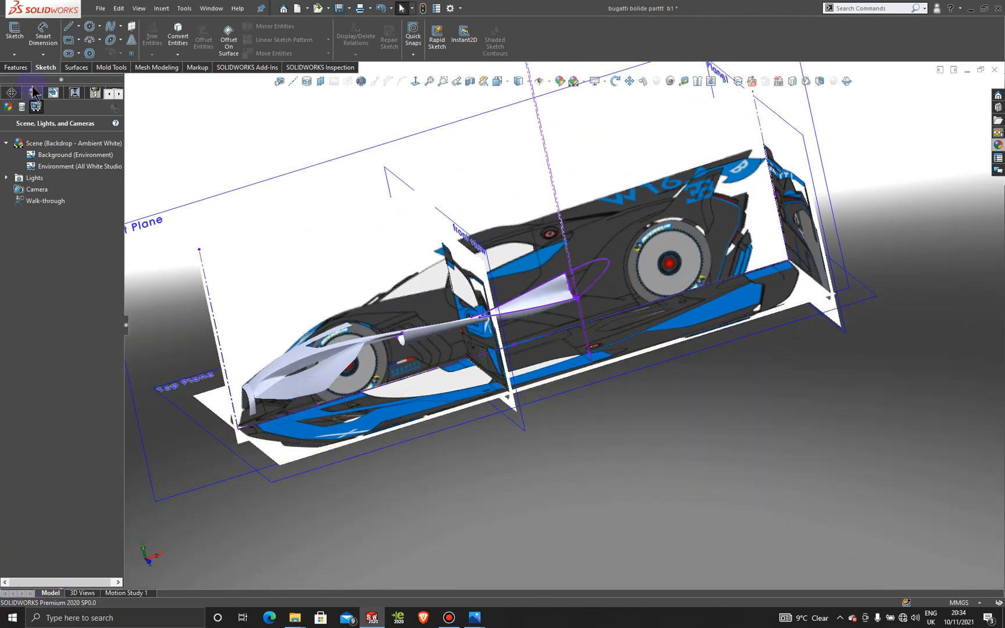
click(108, 94)
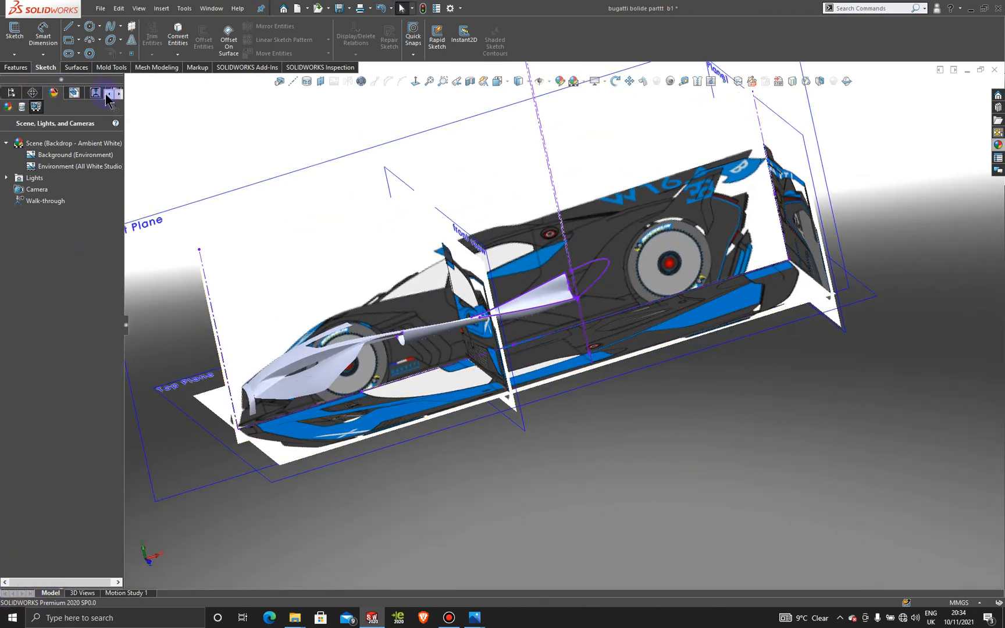
click(108, 94)
click(32, 93)
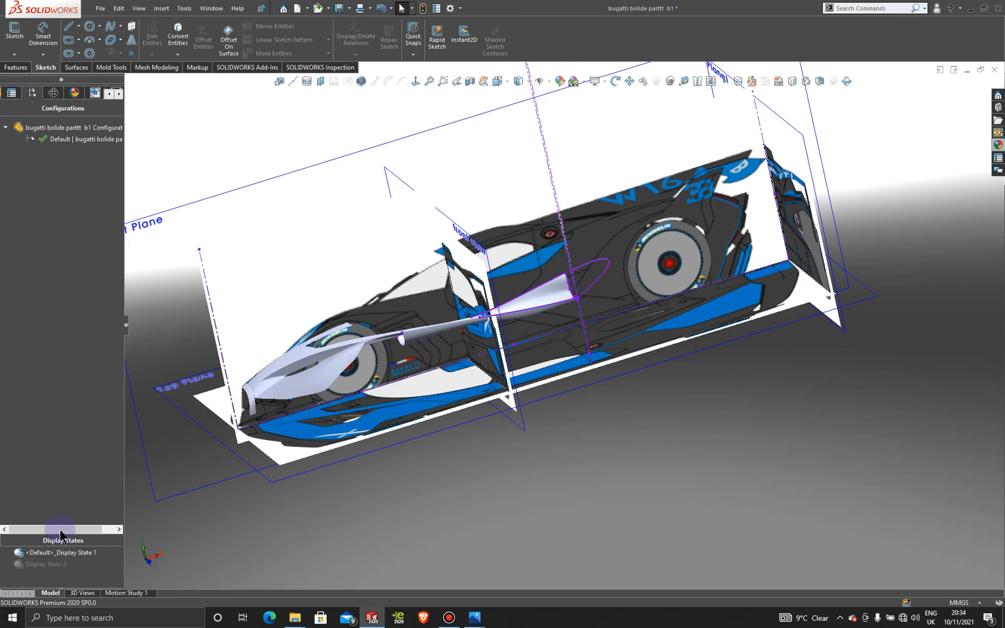
double_click(58, 564)
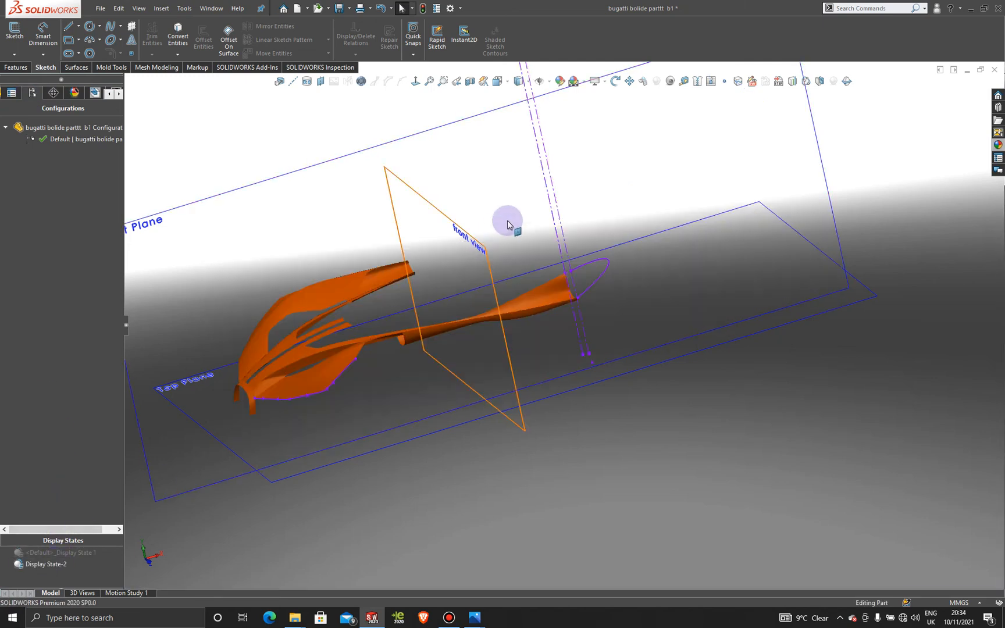
Mirror the door side surface body about the Front Plane, with visual properties propagated and knitting off.
scroll(394, 278, down, 1)
middle_drag(396, 277, 405, 319)
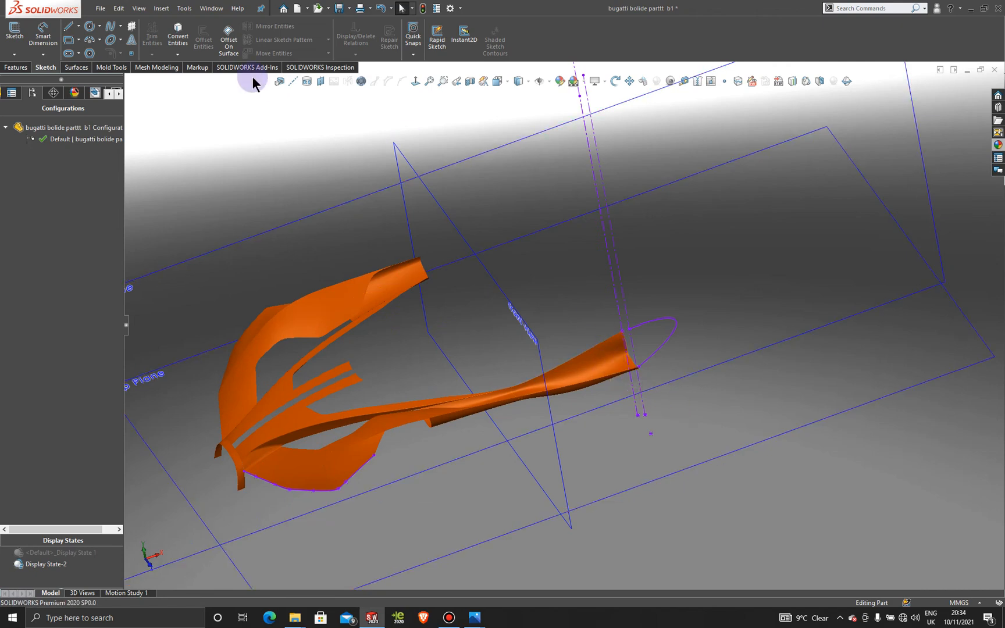
click(18, 67)
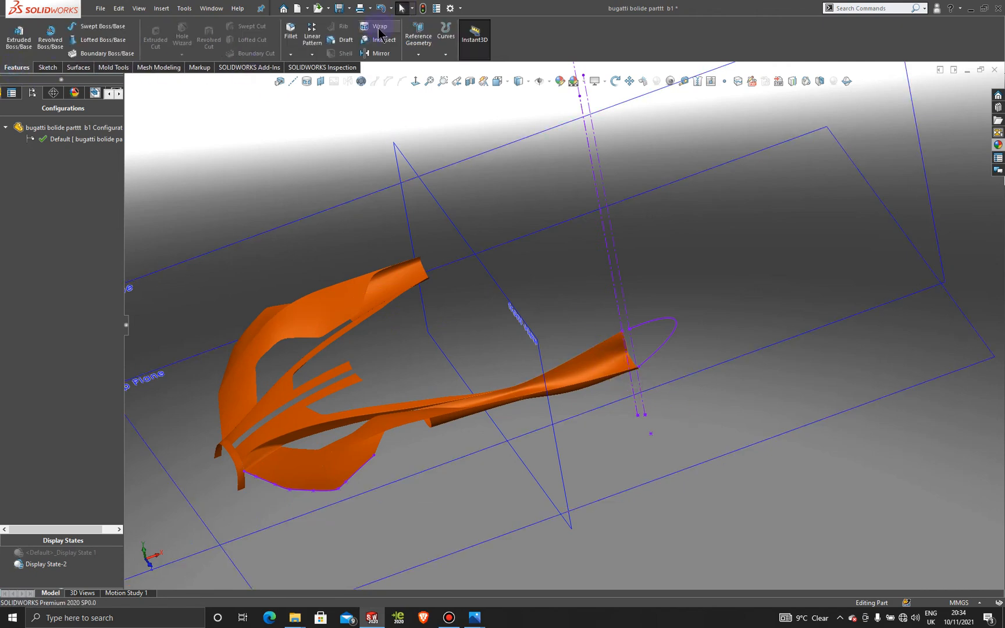
click(376, 54)
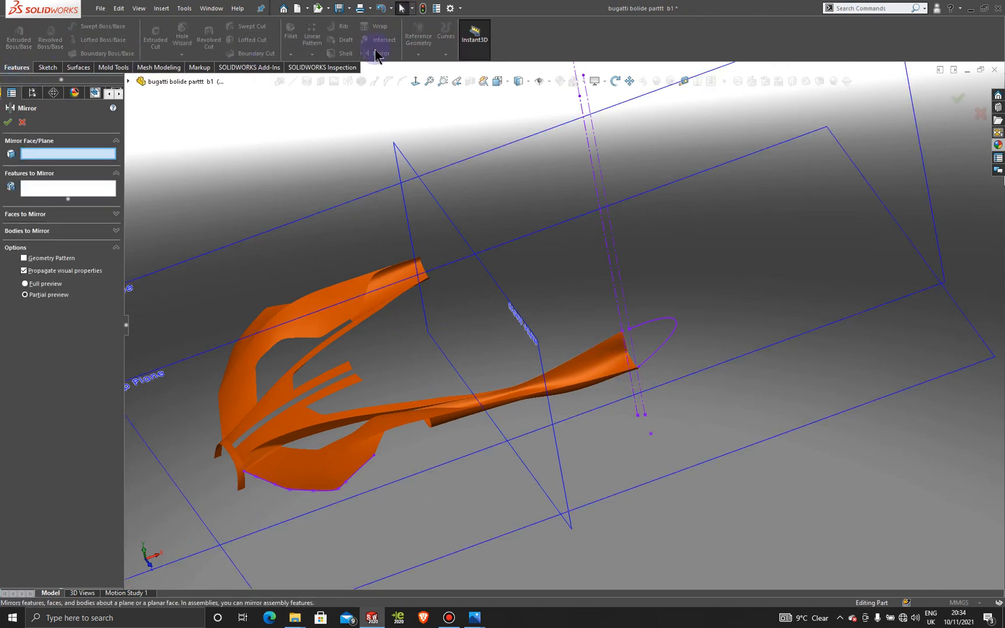
click(472, 157)
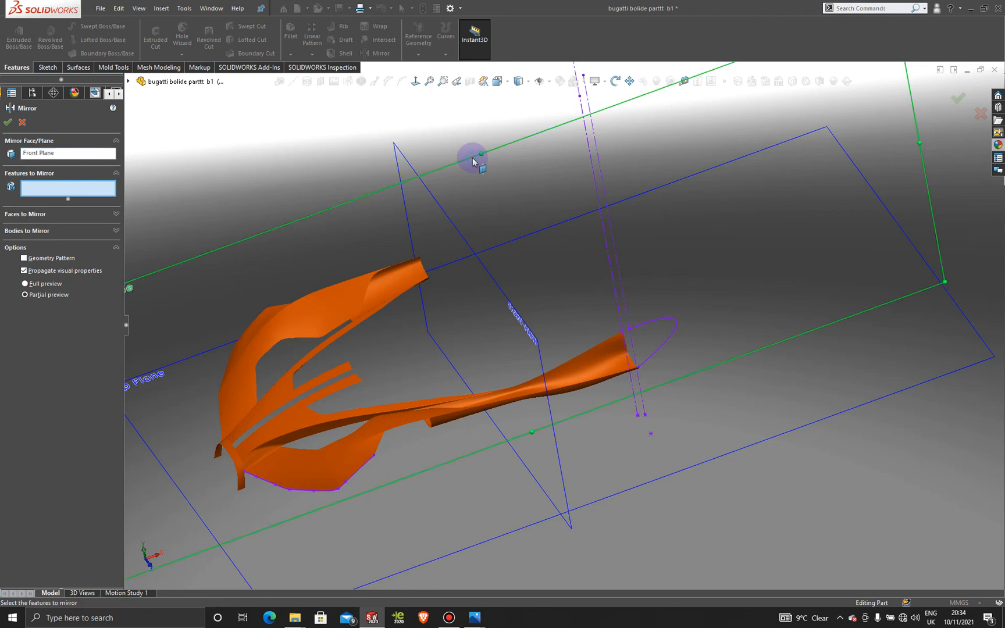
click(116, 230)
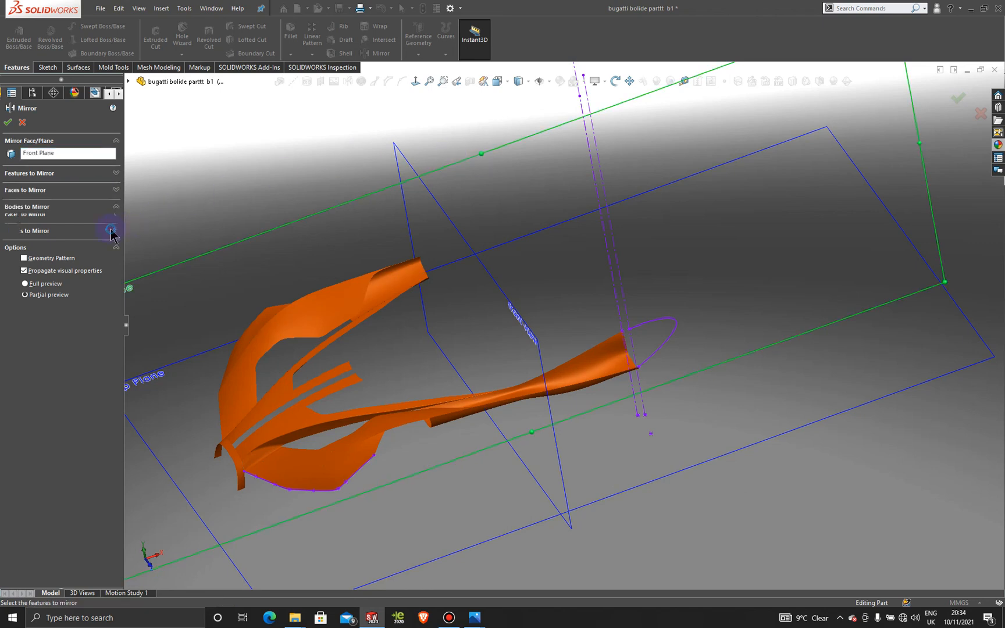
click(600, 358)
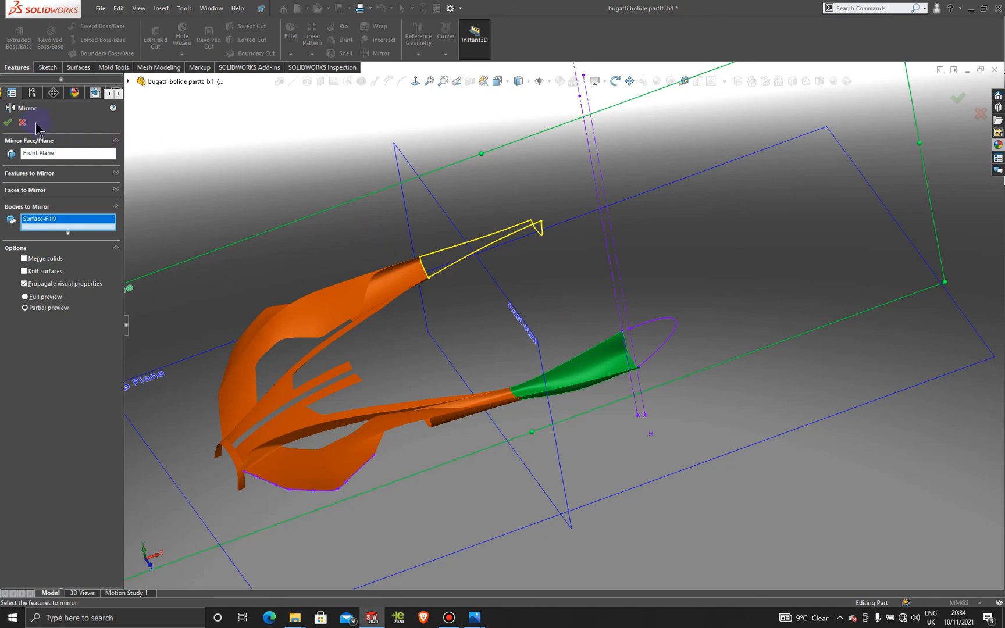
click(9, 122)
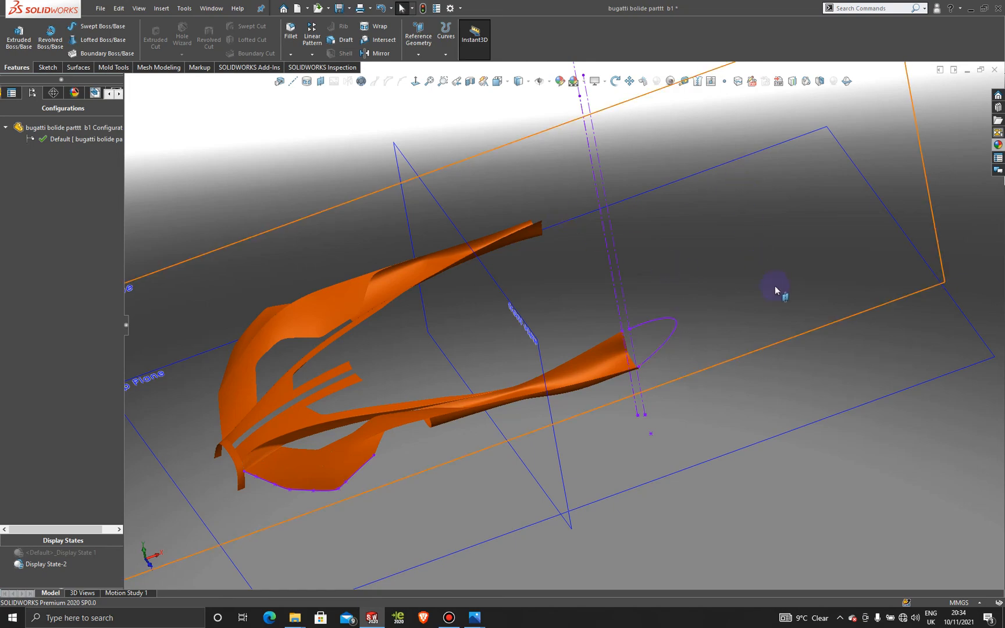
Inspect the mirrored door surface and switch back to Display State 1 with the reference pictures.
mouse_move(655, 228)
middle_down()
mouse_move(644, 262)
mouse_move(669, 350)
mouse_move(650, 305)
mouse_move(741, 128)
mouse_move(756, 123)
mouse_move(687, 84)
mouse_move(657, 233)
mouse_move(620, 236)
mouse_move(677, 217)
mouse_move(660, 157)
mouse_move(667, 224)
middle_up()
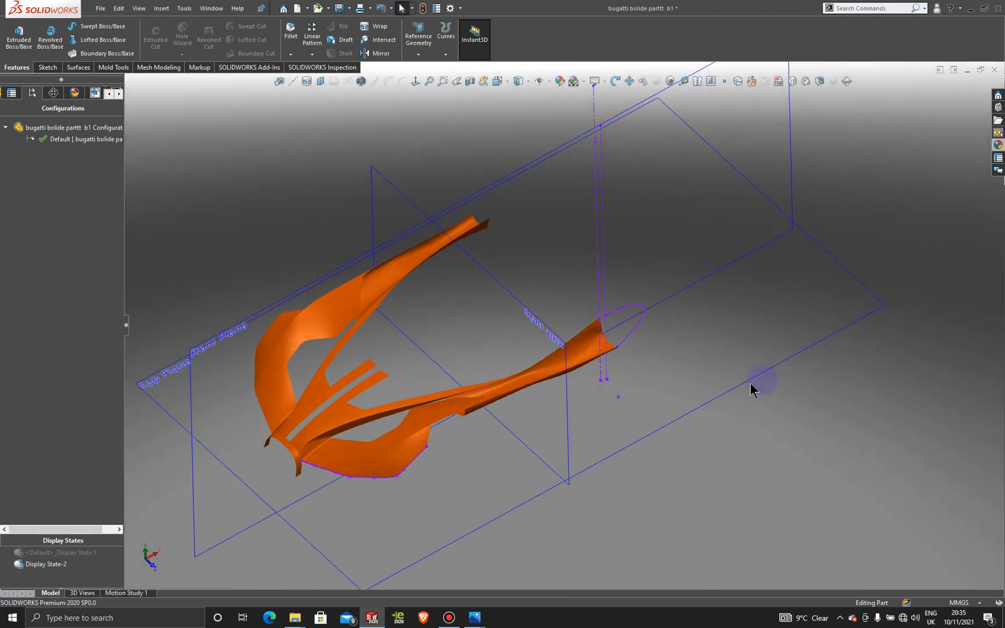
double_click(91, 554)
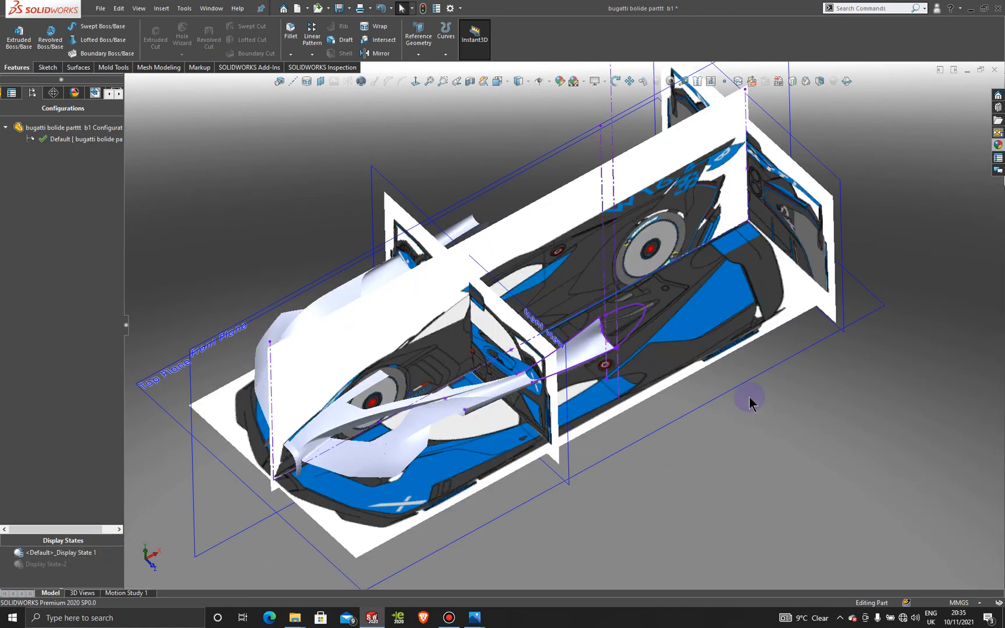
middle_drag(749, 397, 718, 392)
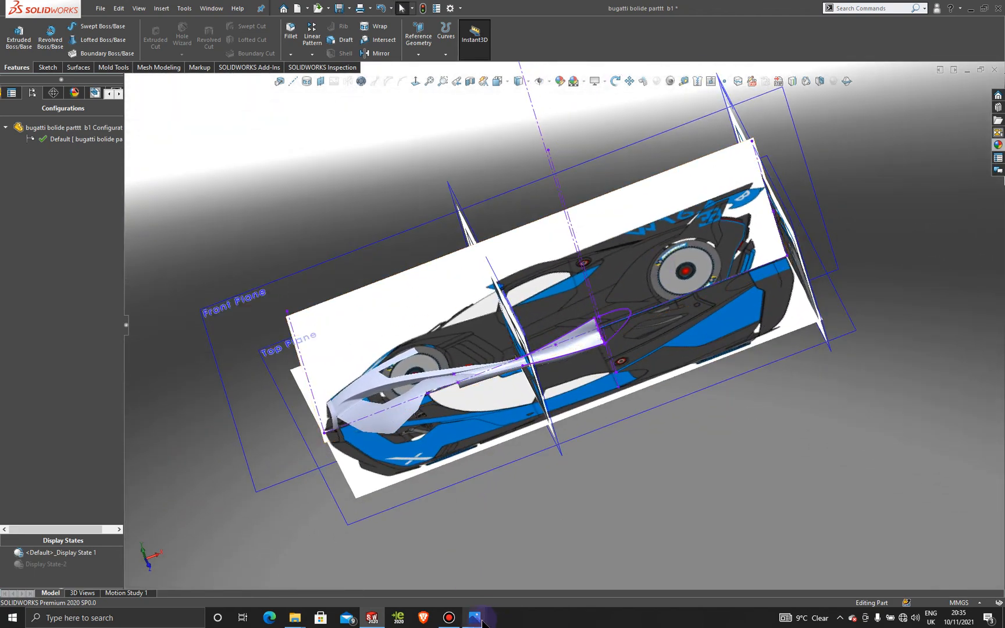
Switch to Photos and examine the car's panels in the top-view reference photo 07_bolide_top_3.jpg.
mouse_move(482, 621)
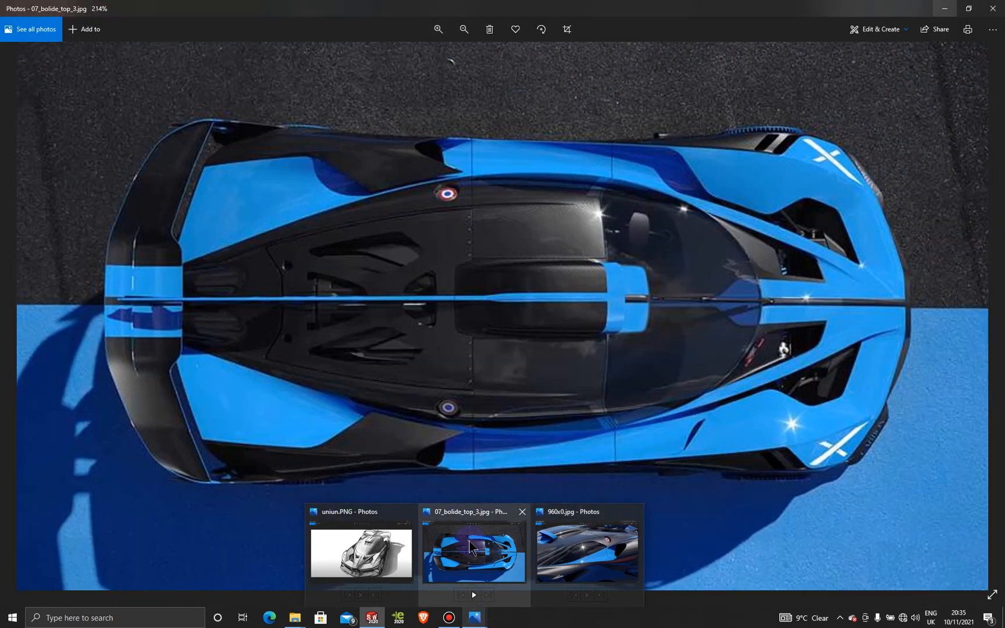
click(470, 546)
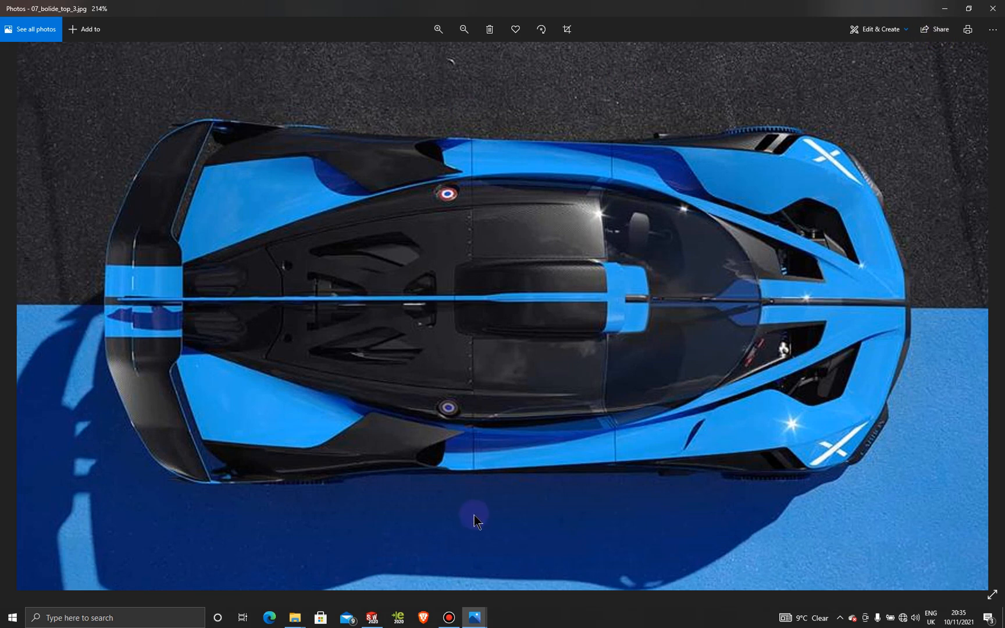
mouse_move(451, 619)
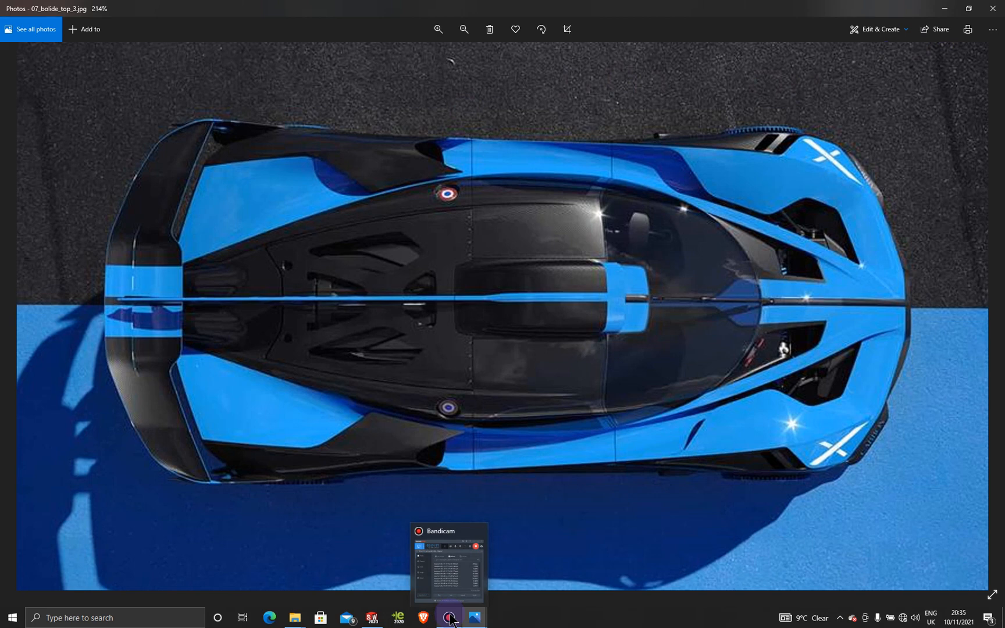
click(449, 619)
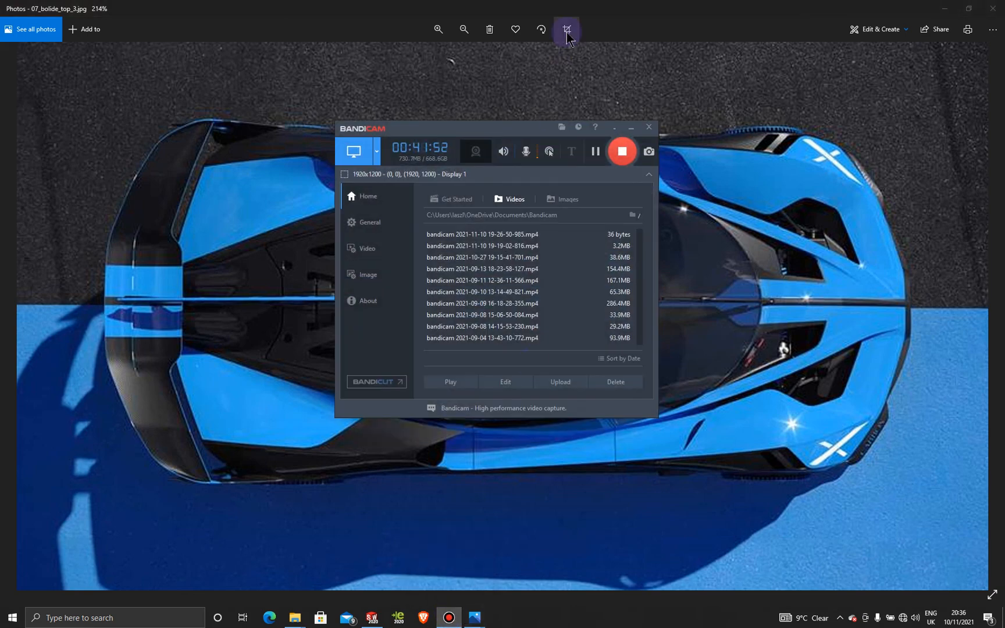